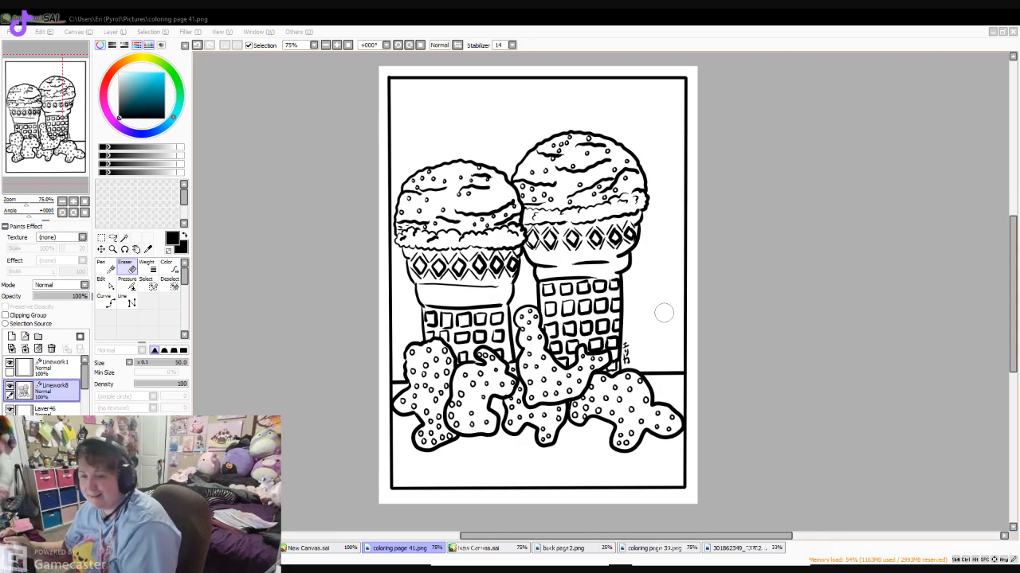
- Review the earlier drawings on the other layers by showing and hiding them, and leave the ice cream cones shown
left_click(9, 385)
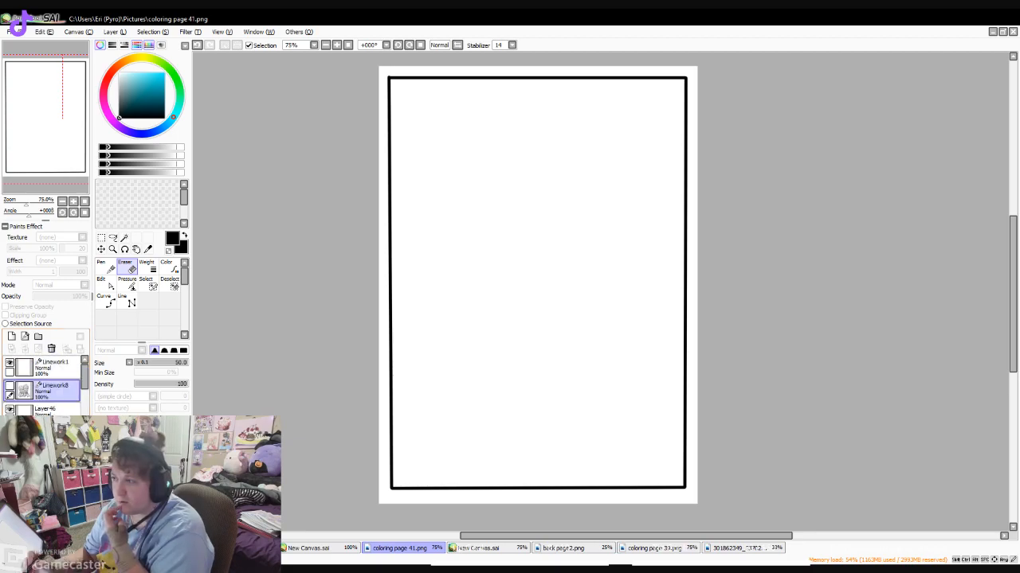
scroll(44, 382, "down", 1)
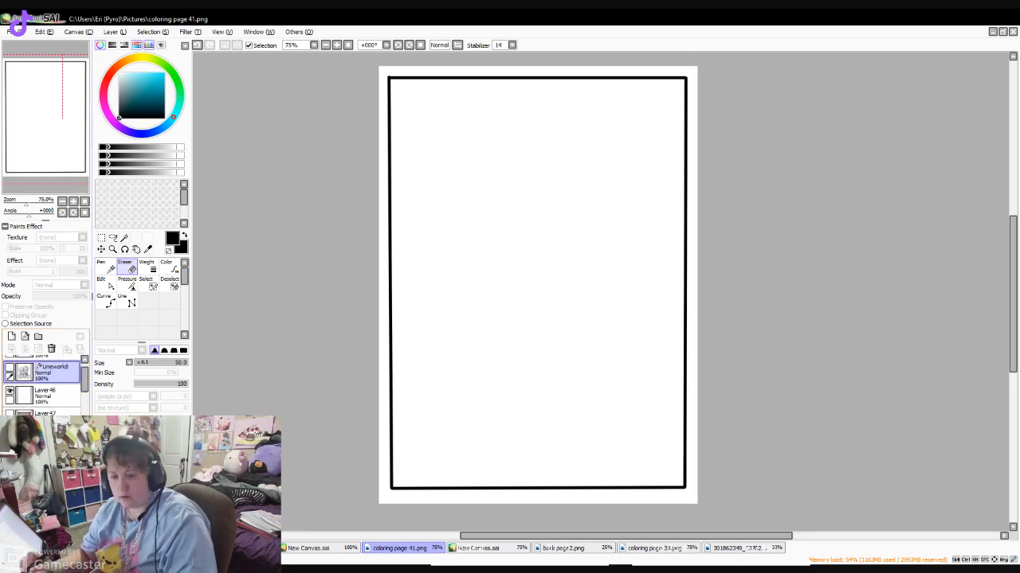
left_click(9, 390)
scroll(44, 390, "down", 4)
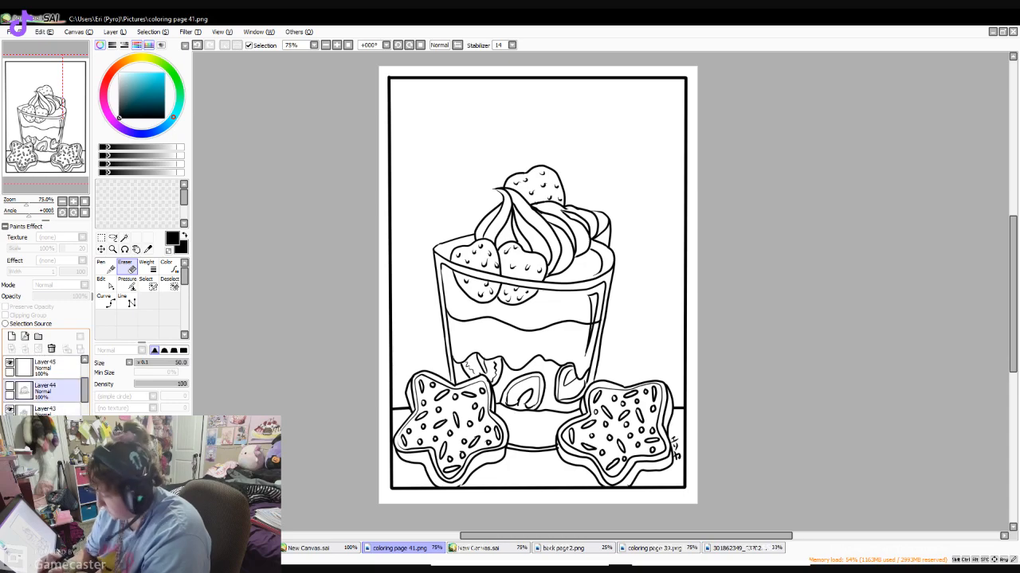
left_click(10, 409)
left_click(9, 433)
left_click(9, 432)
scroll(44, 391, "down", 4)
left_click(10, 425)
left_click(10, 425)
left_click_drag(84, 402, 85, 372)
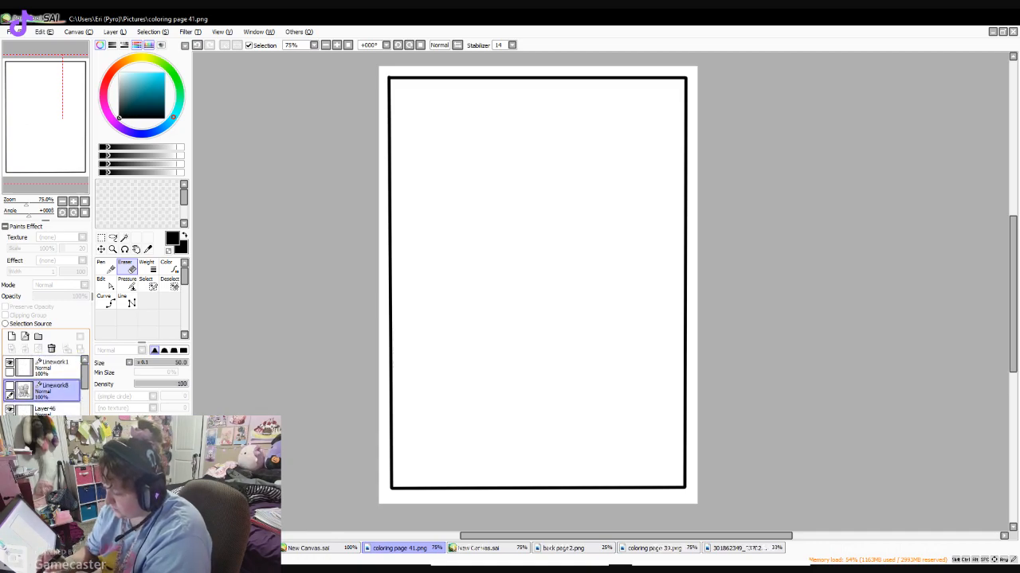
left_click(10, 387)
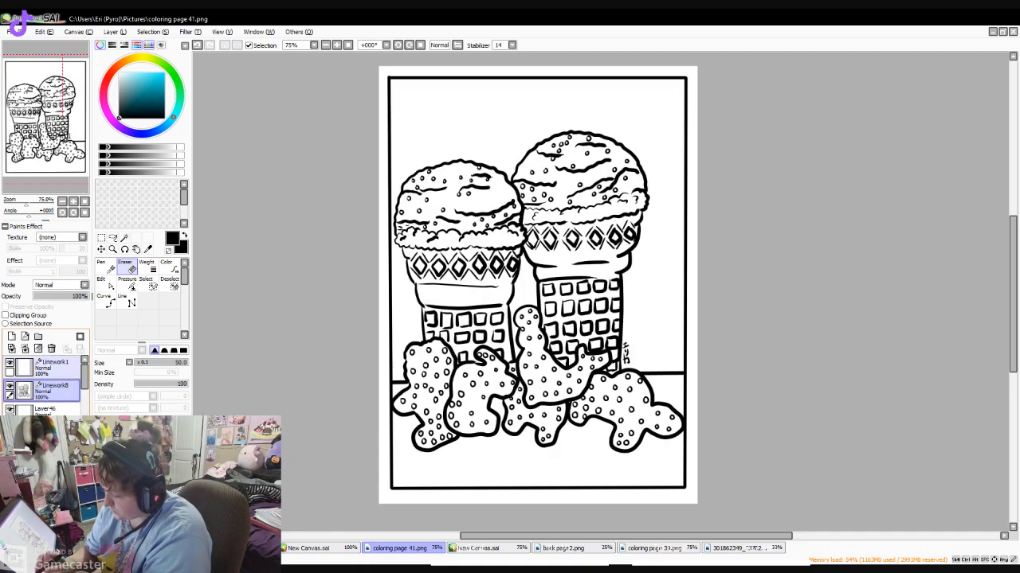
- Merge the ice cream cone linework into the layer below, and add a new blank layer and a new linework layer
left_click(25, 348)
left_click(11, 337)
left_click(24, 336)
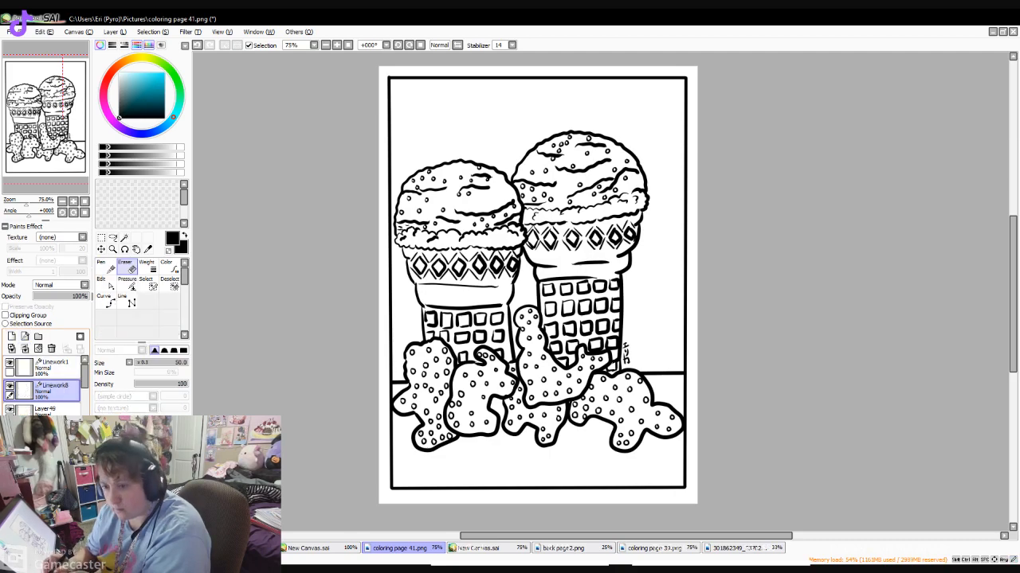
- Hide the ice cream cone drawing and ready the Pen at size 7.0 on the new linework layer
left_click(48, 437)
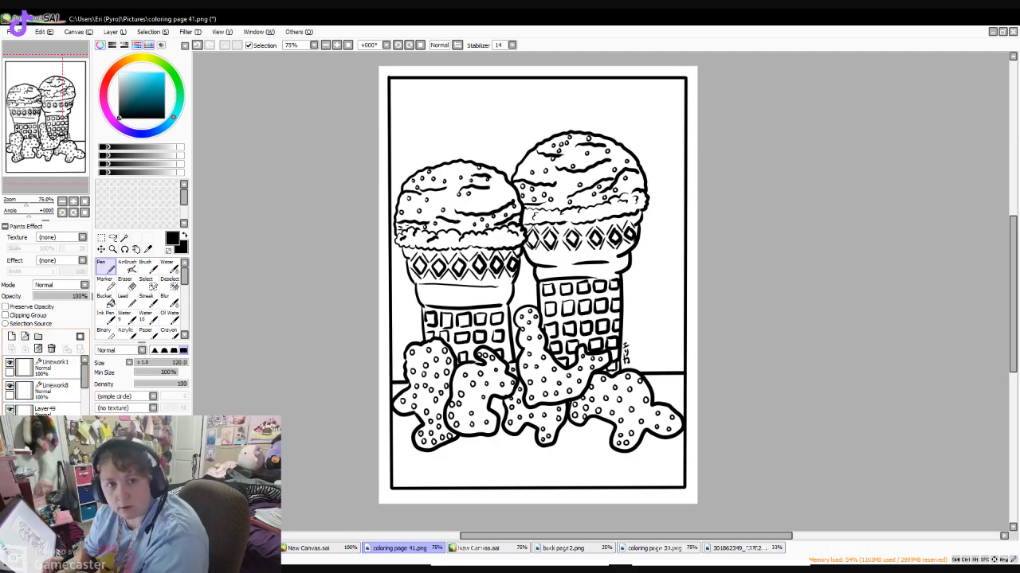
left_click(10, 432)
left_click(54, 390)
left_click(106, 267)
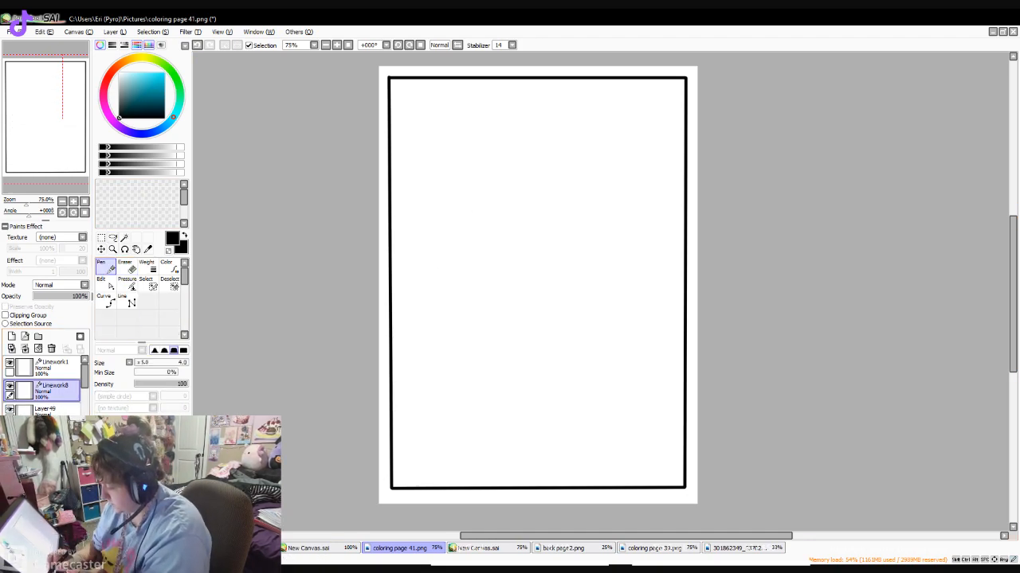
left_click(337, 46)
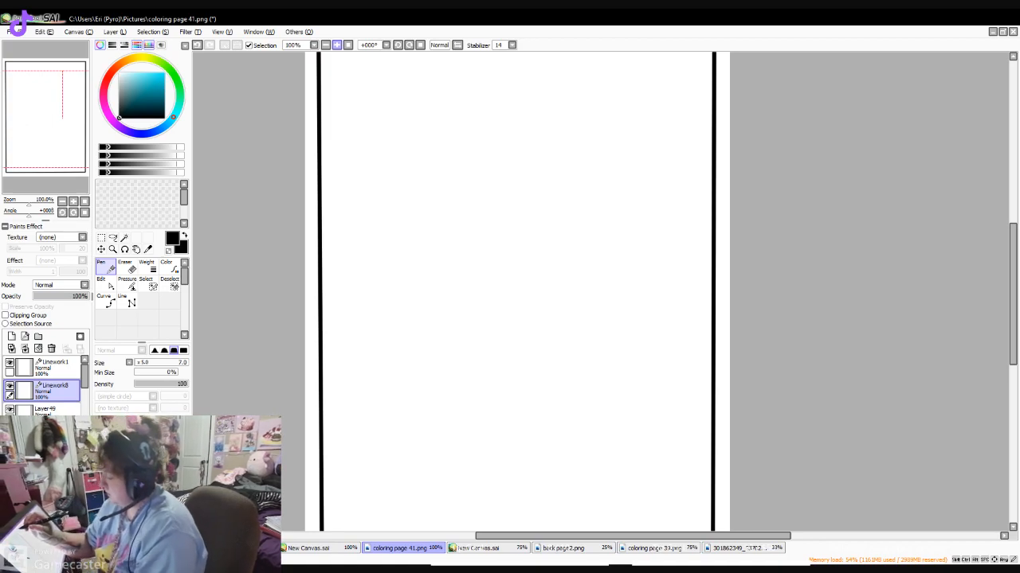
left_click(337, 45)
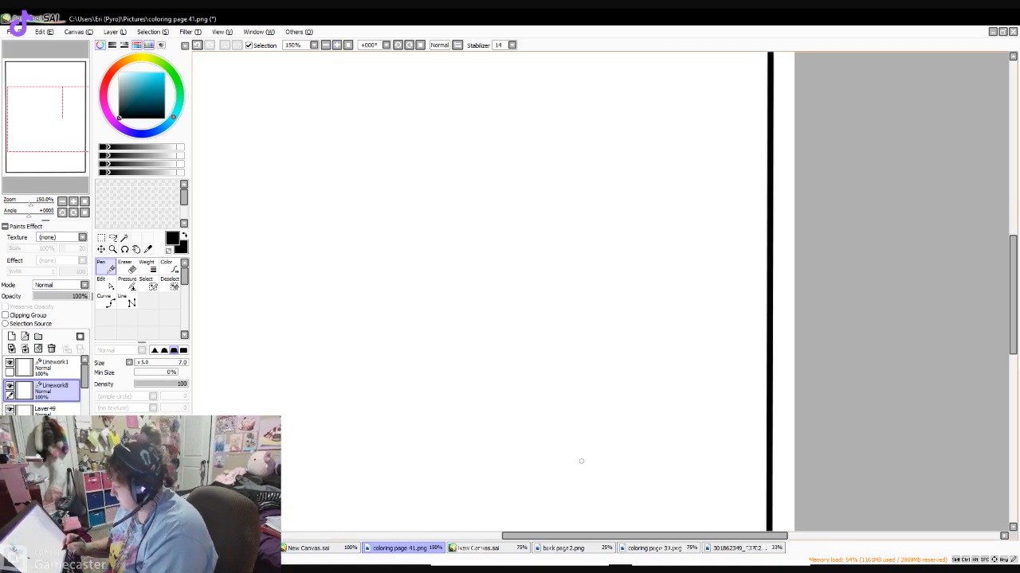
left_click_drag(581, 536, 550, 536)
left_click_drag(1012, 255, 1006, 214)
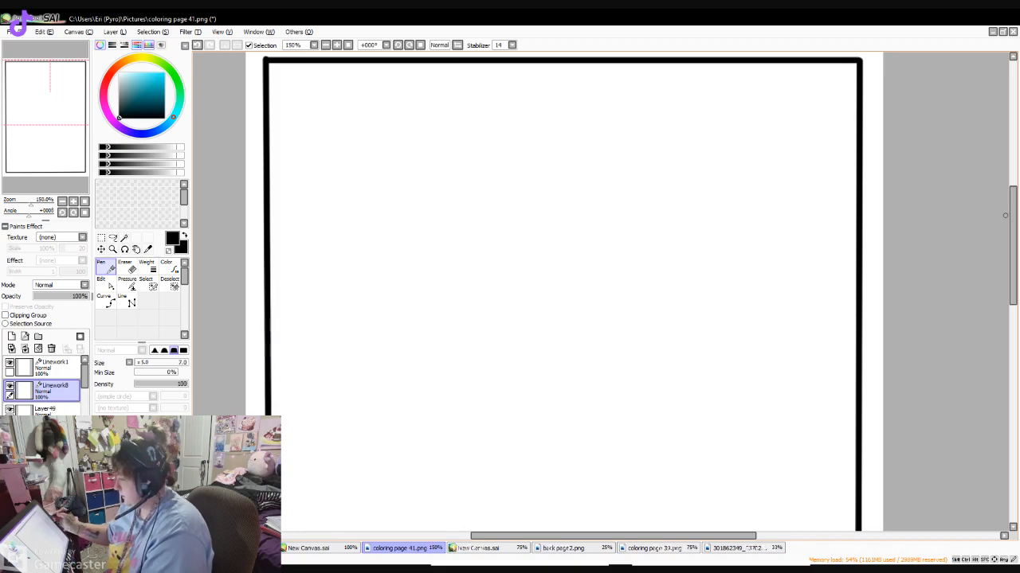
left_click(326, 46)
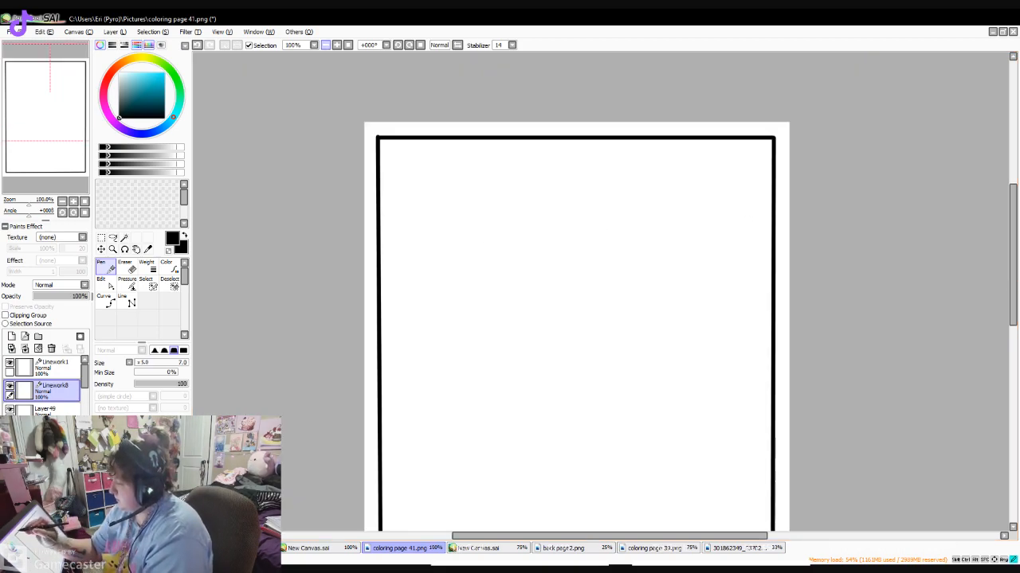
left_click(337, 45)
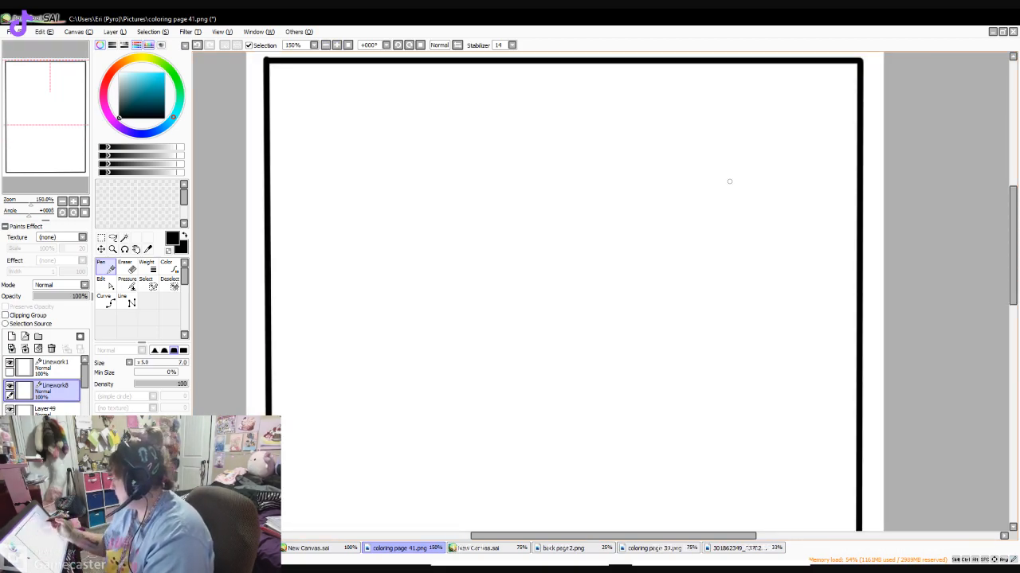
scroll(1003, 249, "down", 1)
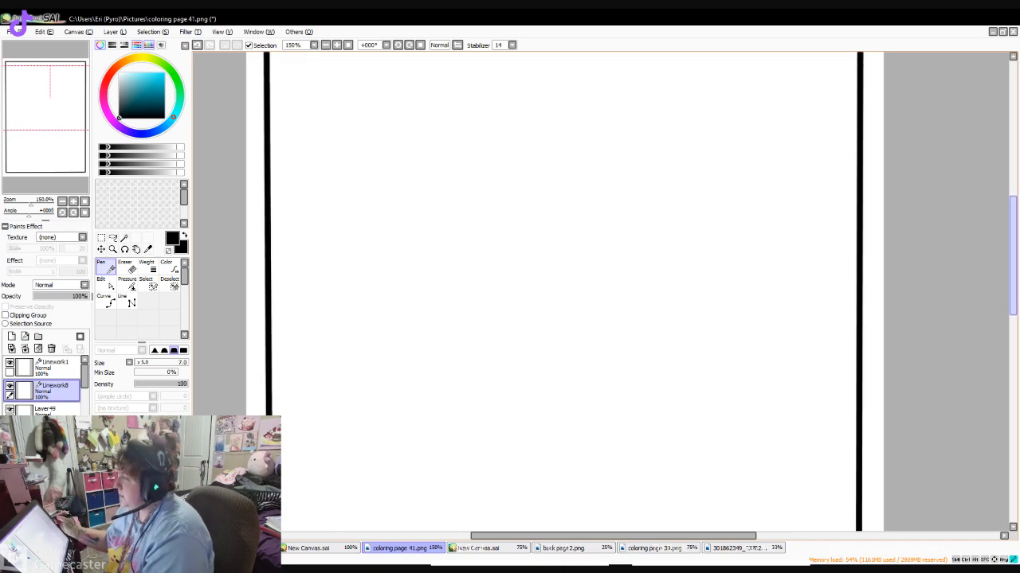
left_click(326, 46)
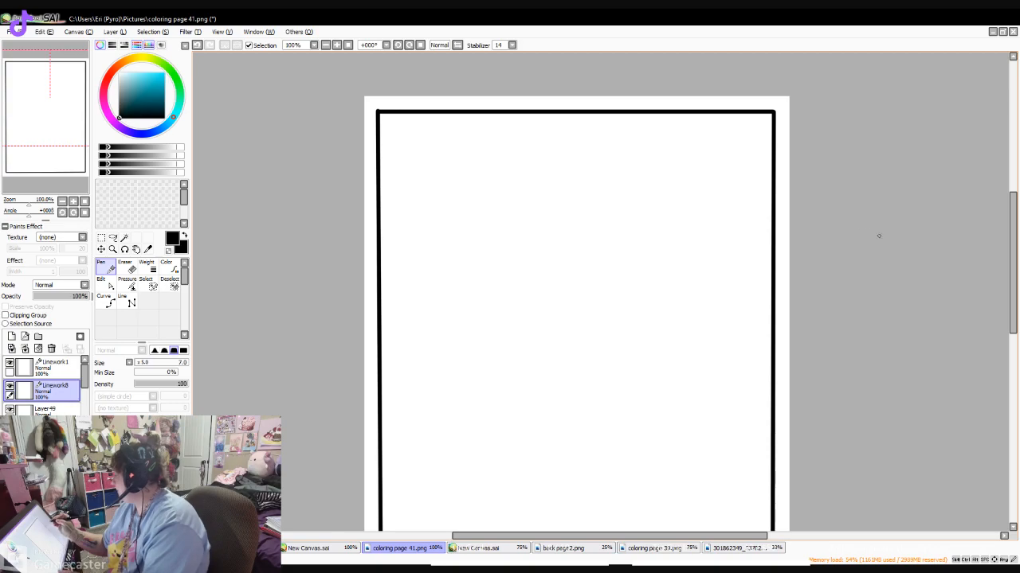
- Draw two long parallel diagonal lines with the size 9.0 Line tool as the sides of a stick on the page
left_click_drag(1012, 259, 1012, 291)
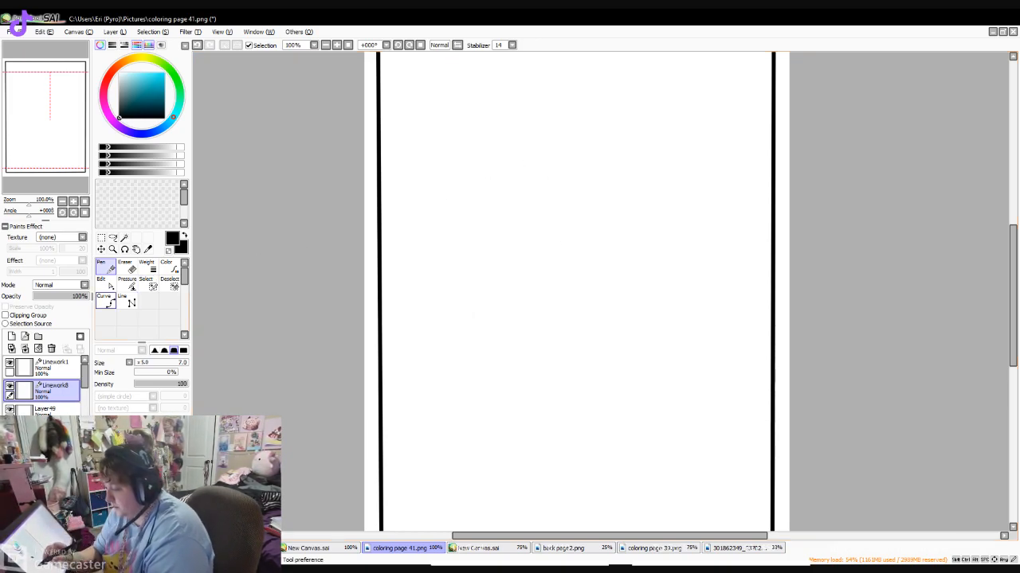
left_click(126, 301)
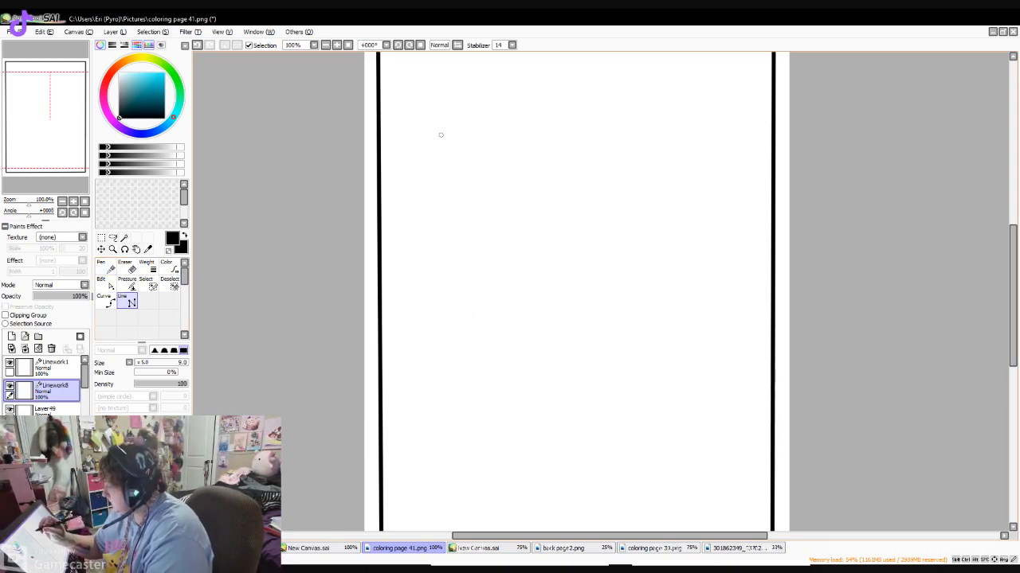
left_click_drag(436, 133, 601, 507)
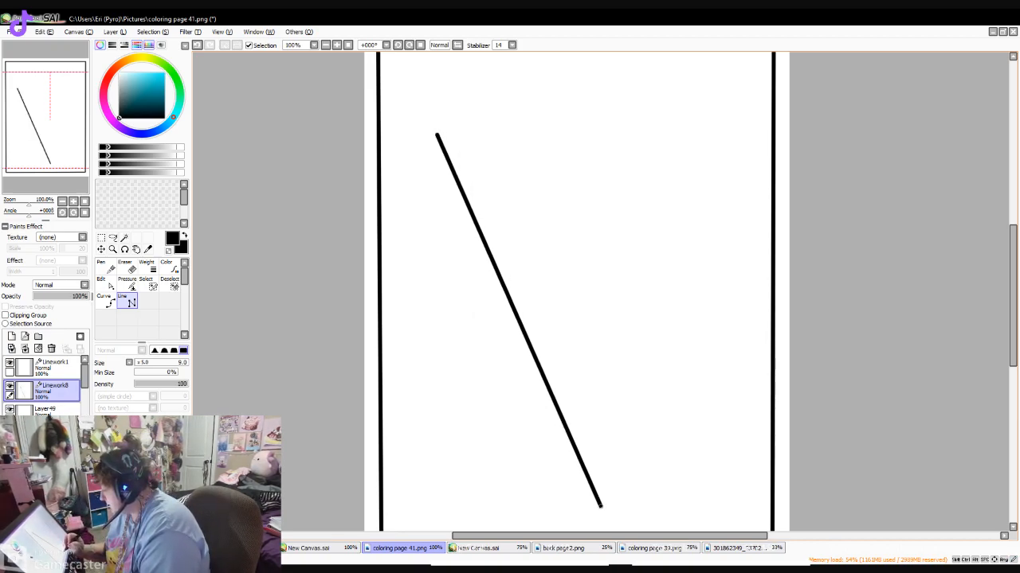
mouse_move(459, 122)
left_mouse_down()
mouse_move(561, 314)
mouse_move(624, 498)
left_mouse_up()
- Close the stick with the Pen, drawing a rounded lower end and a small oval at the upper end
scroll(624, 498, "down", 2)
left_click(107, 268)
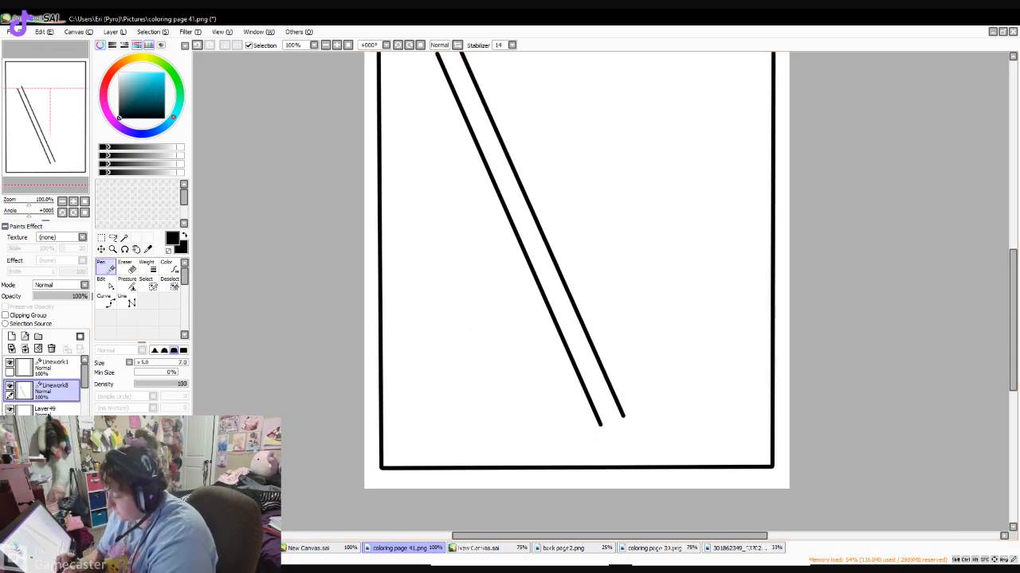
mouse_move(599, 424)
left_mouse_down()
mouse_move(624, 413)
mouse_move(609, 427)
left_mouse_up()
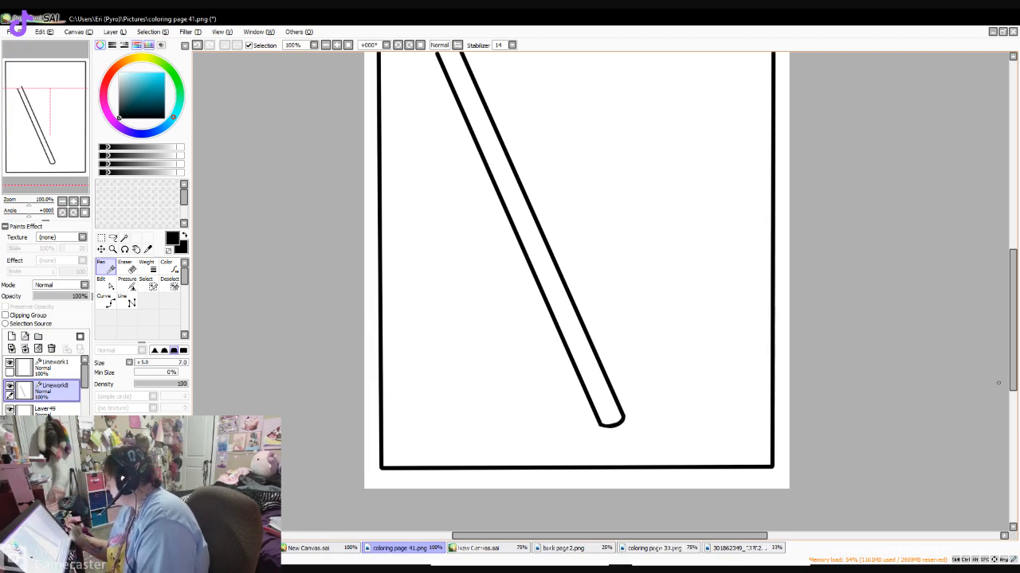
scroll(993, 379, "up", 3)
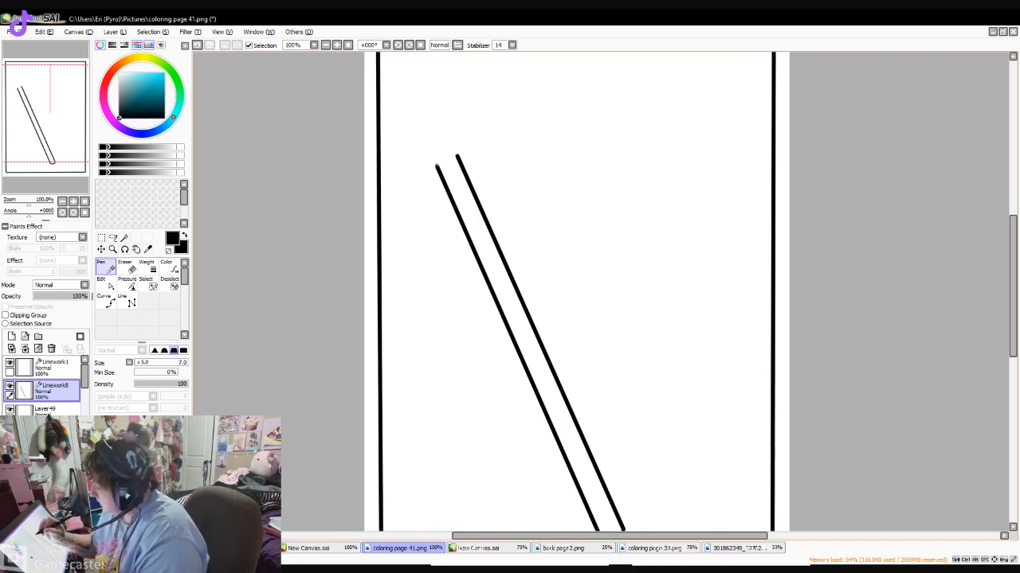
left_click_drag(437, 165, 458, 158)
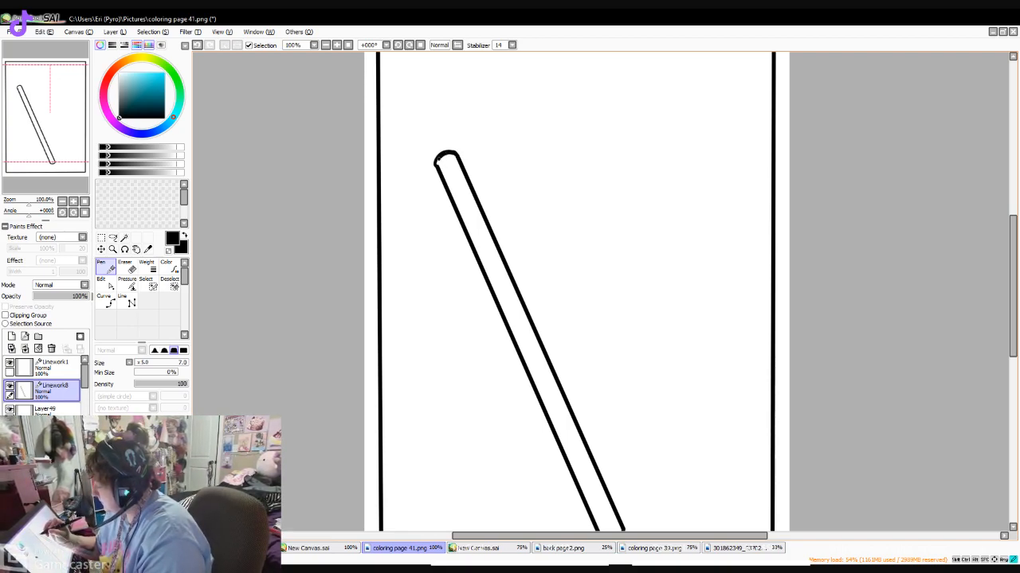
scroll(573, 291, "down", 1)
- Erase a section of the stick just below its upper tip to make room for a head, and return to the Pen
key("e")
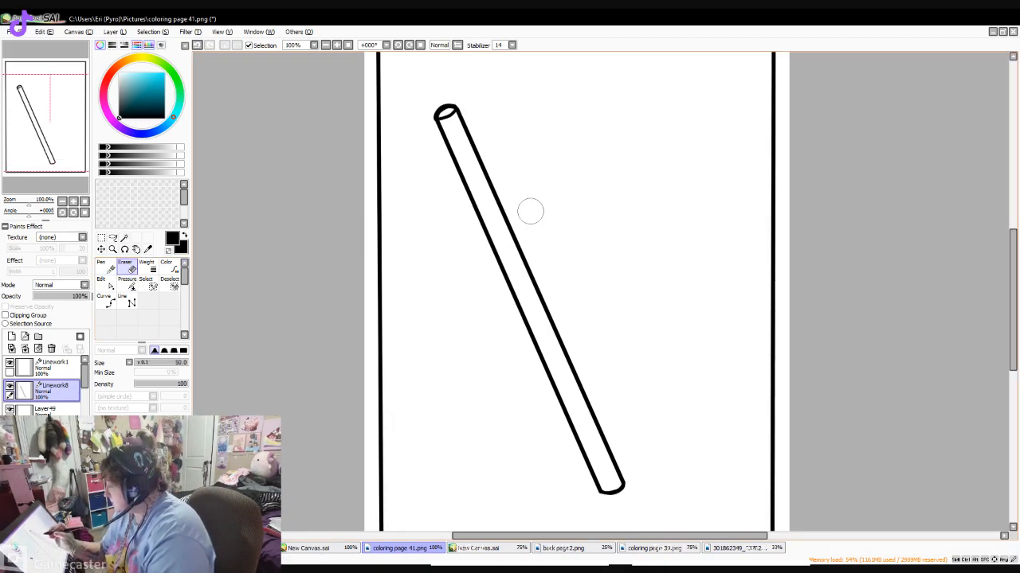
mouse_move(485, 141)
left_mouse_down()
mouse_move(475, 154)
mouse_move(494, 169)
mouse_move(491, 188)
mouse_move(473, 154)
mouse_move(487, 137)
mouse_move(485, 196)
mouse_move(433, 246)
left_mouse_up()
key("n")
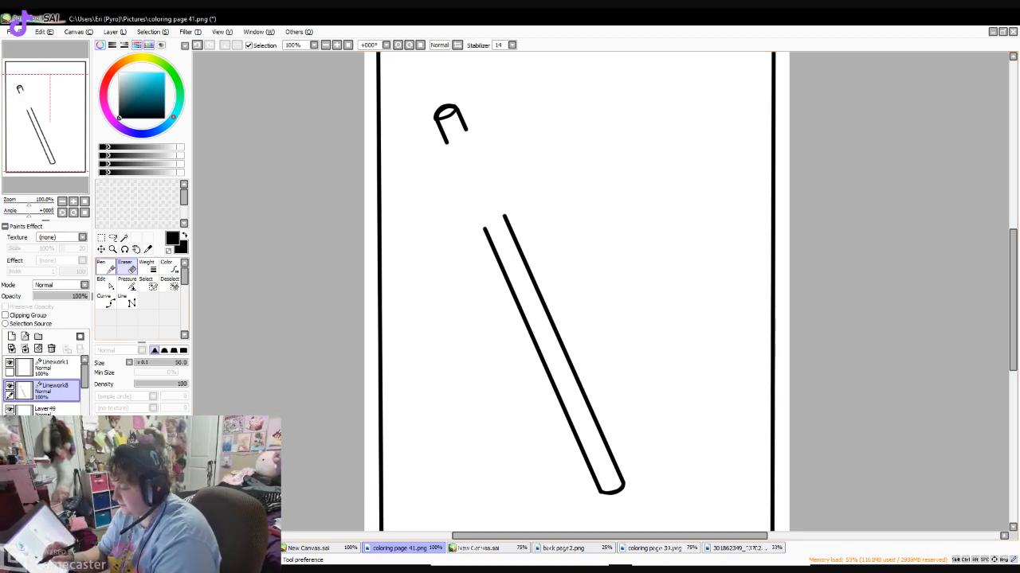
mouse_move(524, 142)
left_mouse_down()
mouse_move(467, 131)
mouse_move(431, 171)
mouse_move(435, 200)
mouse_move(457, 218)
mouse_move(458, 247)
left_mouse_up()
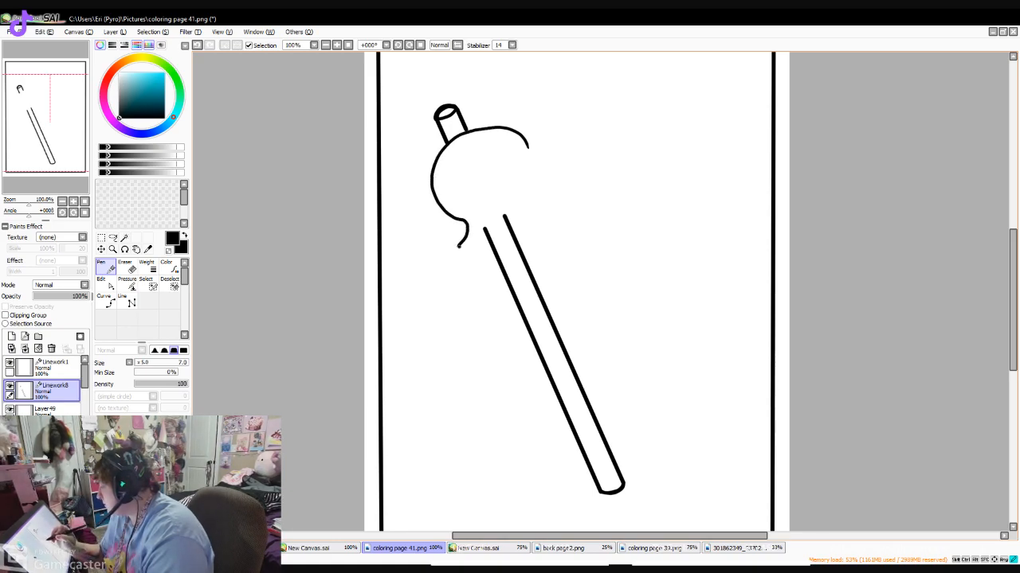
mouse_move(519, 211)
left_mouse_down()
mouse_move(539, 190)
mouse_move(541, 162)
mouse_move(526, 141)
left_mouse_up()
key("ctrl+z")
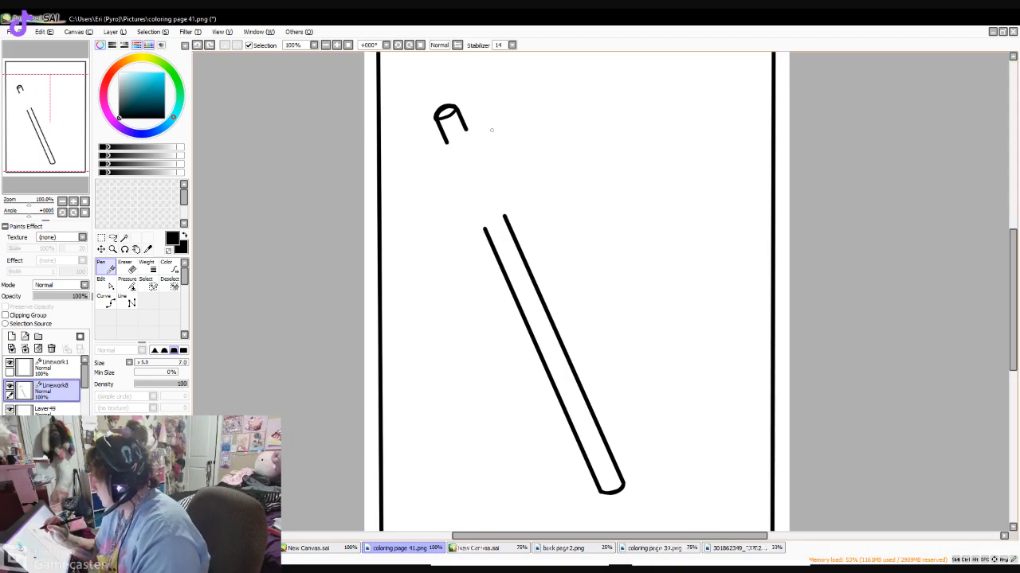
mouse_move(448, 137)
left_mouse_down()
mouse_move(455, 126)
mouse_move(465, 137)
left_mouse_up()
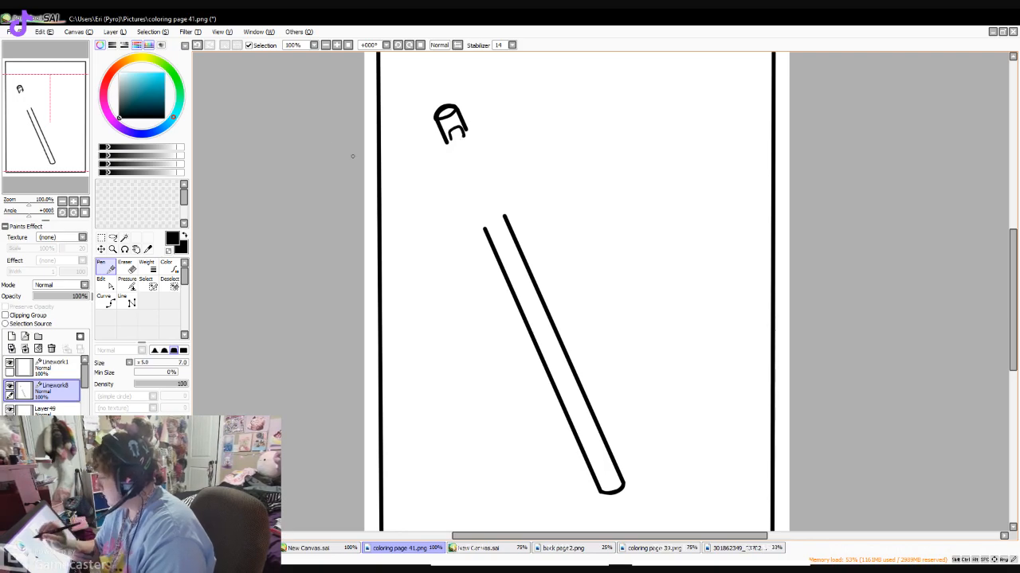
key("ctrl+z")
- Draw a round pumpkin head in the gap of the stick, with two triangular eyes, a small nose and a smiling mouth
mouse_move(451, 142)
left_mouse_down()
mouse_move(423, 164)
mouse_move(414, 205)
mouse_move(446, 231)
left_mouse_up()
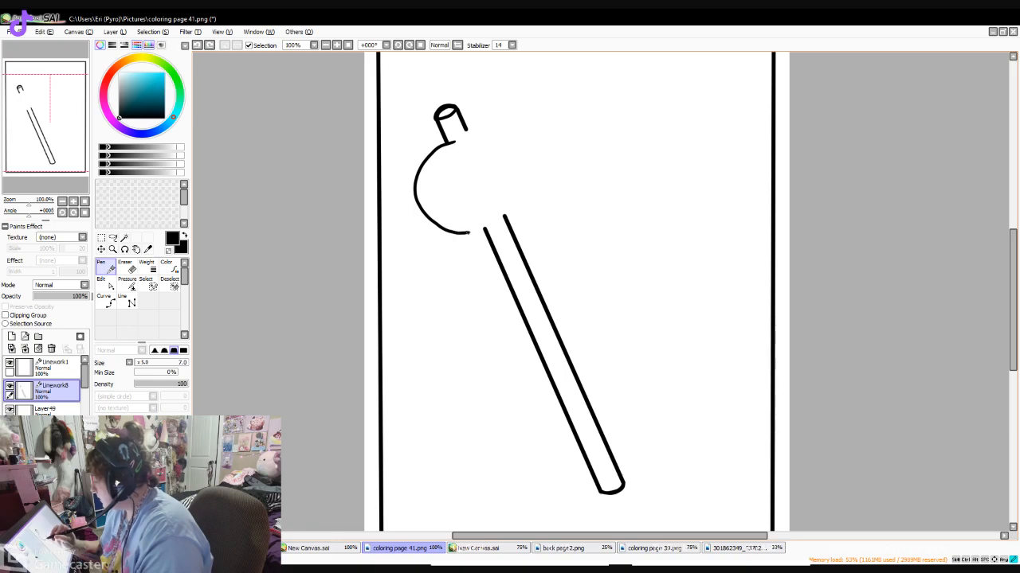
mouse_move(472, 131)
left_mouse_down()
mouse_move(506, 216)
mouse_move(459, 139)
left_mouse_up()
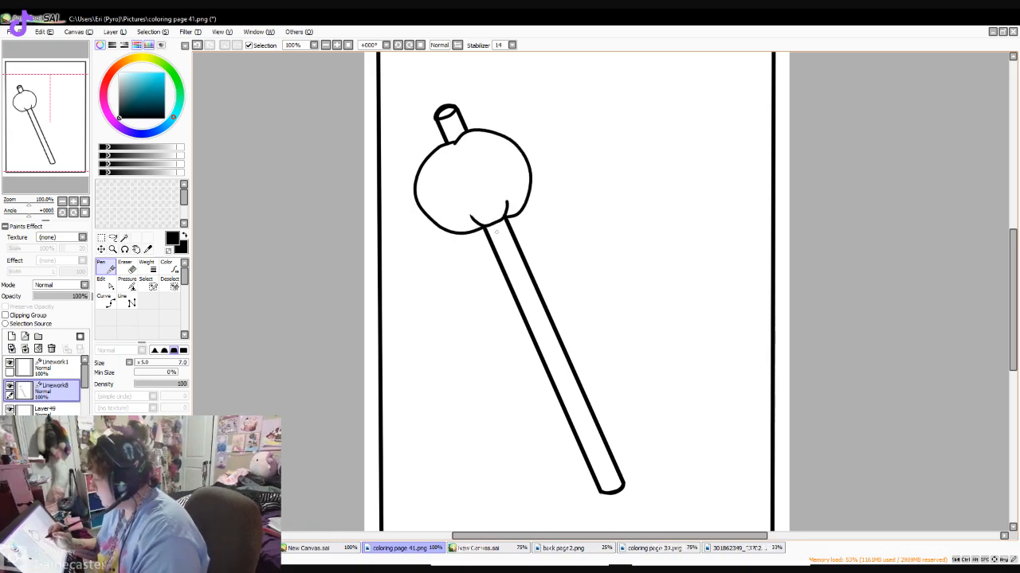
left_click_drag(435, 169, 435, 187)
mouse_move(477, 147)
left_mouse_down()
mouse_move(500, 159)
mouse_move(472, 190)
left_mouse_up()
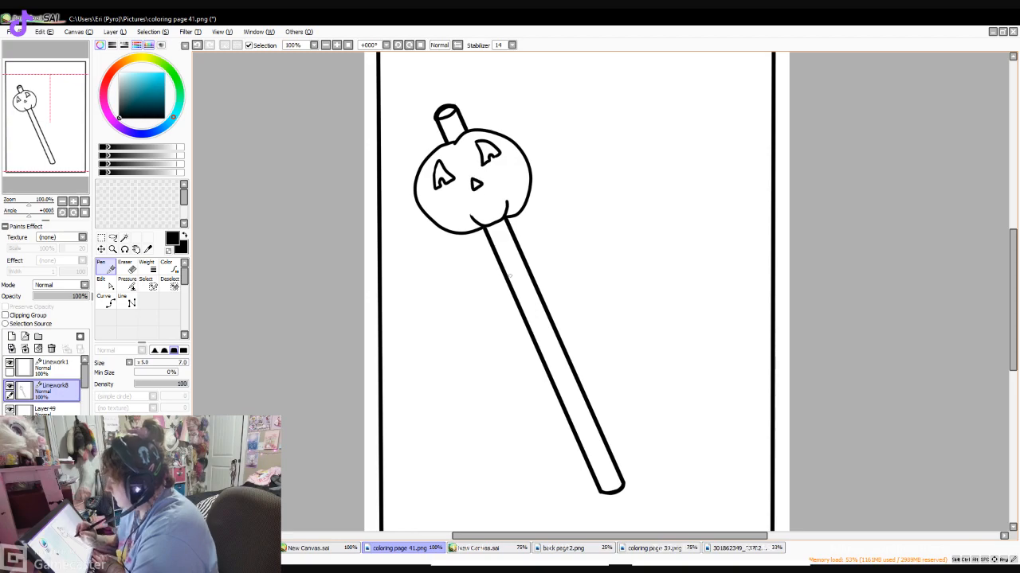
left_click_drag(472, 204, 495, 196)
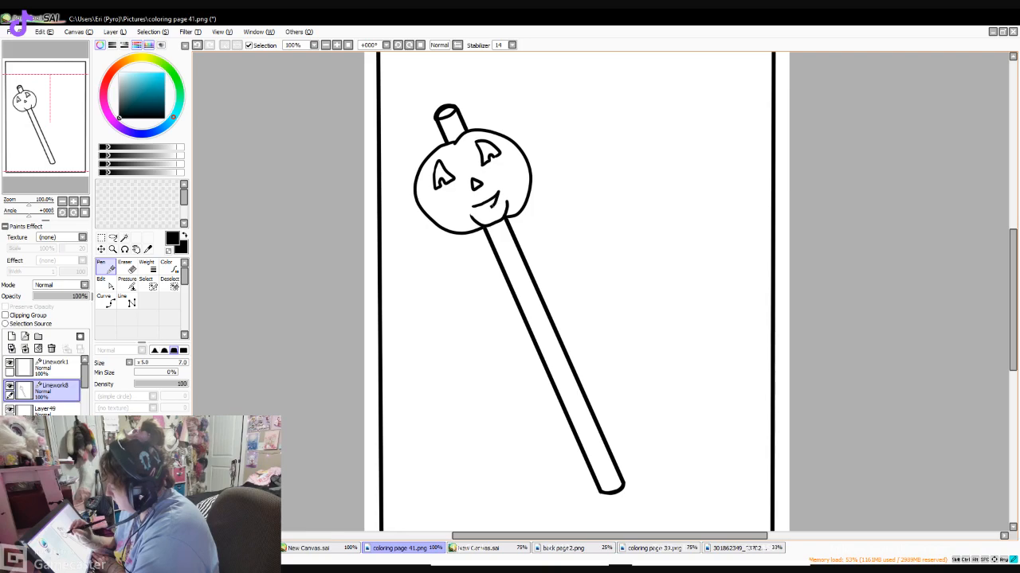
- Erase the section of the stick directly below the pumpkin to make room for a second figure, and return to the Pen
left_click(125, 268)
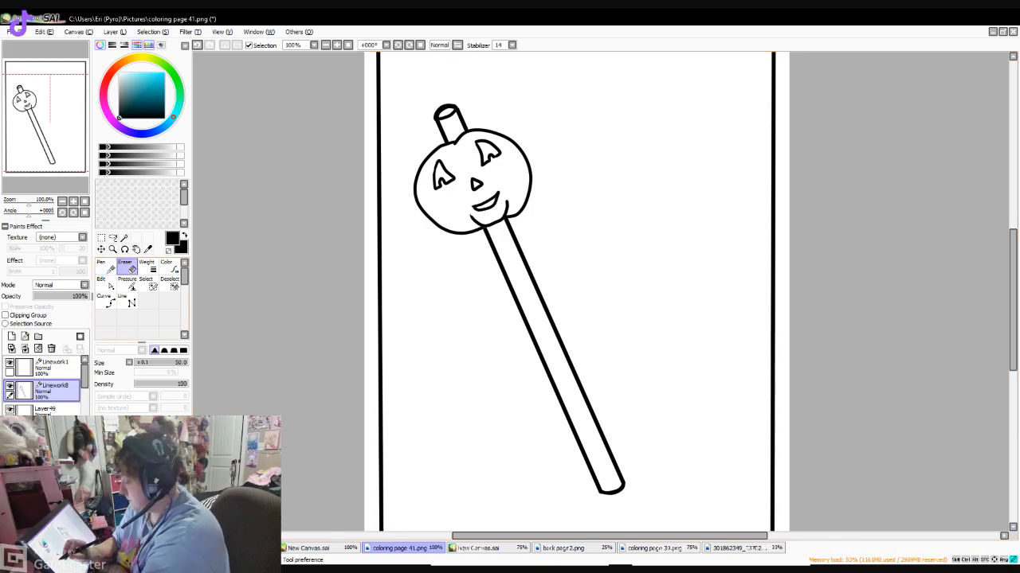
mouse_move(527, 230)
left_mouse_down()
mouse_move(477, 249)
mouse_move(528, 233)
mouse_move(476, 283)
mouse_move(487, 306)
mouse_move(522, 314)
left_mouse_up()
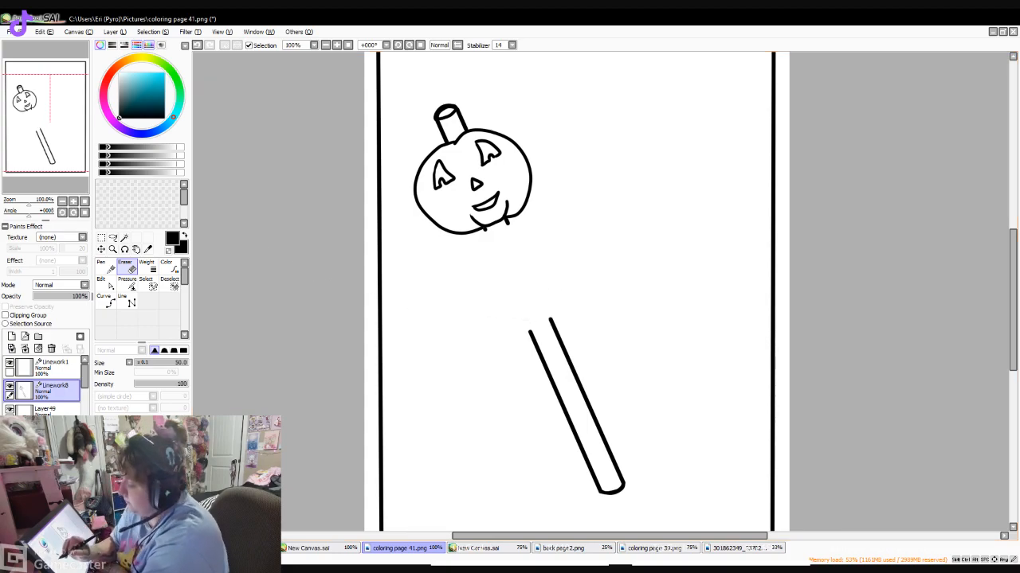
left_click(102, 267)
- Draw a round bat body with two small ears and scalloped wings below the pumpkin, undoing and redrawing the right wing once
left_click_drag(481, 241, 534, 217)
mouse_move(471, 243)
left_mouse_down()
mouse_move(476, 255)
mouse_move(487, 227)
left_mouse_up()
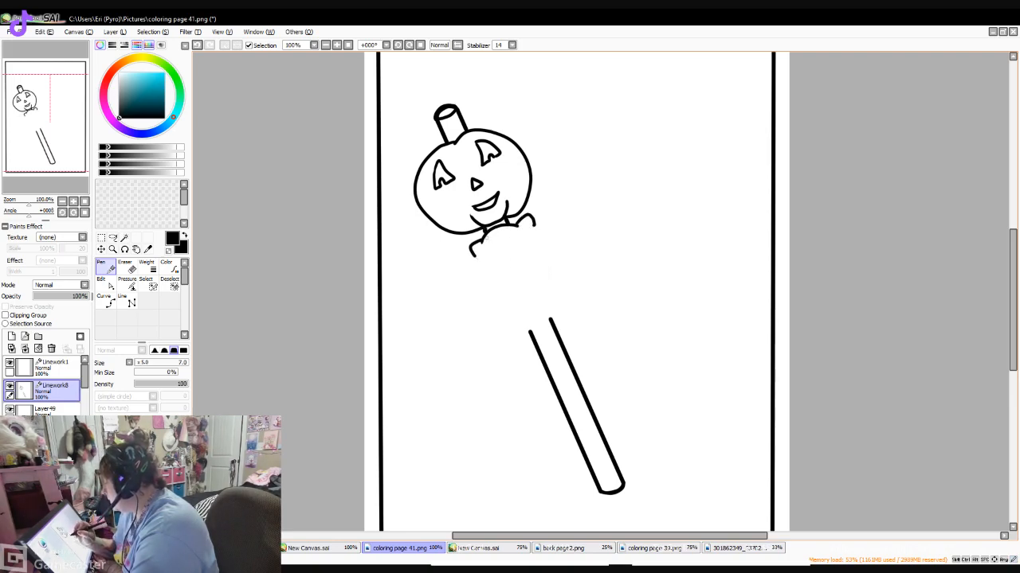
mouse_move(476, 264)
left_mouse_down()
mouse_move(544, 231)
mouse_move(436, 263)
mouse_move(421, 308)
mouse_move(557, 313)
left_mouse_up()
mouse_move(544, 231)
left_mouse_down()
mouse_move(563, 206)
mouse_move(606, 206)
mouse_move(598, 243)
mouse_move(582, 257)
left_mouse_up()
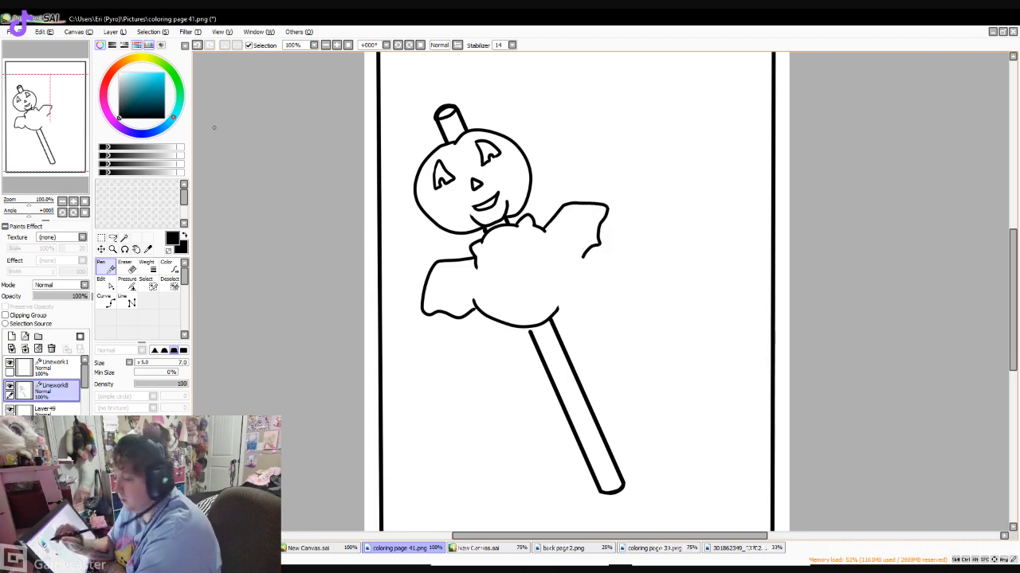
left_click(197, 45)
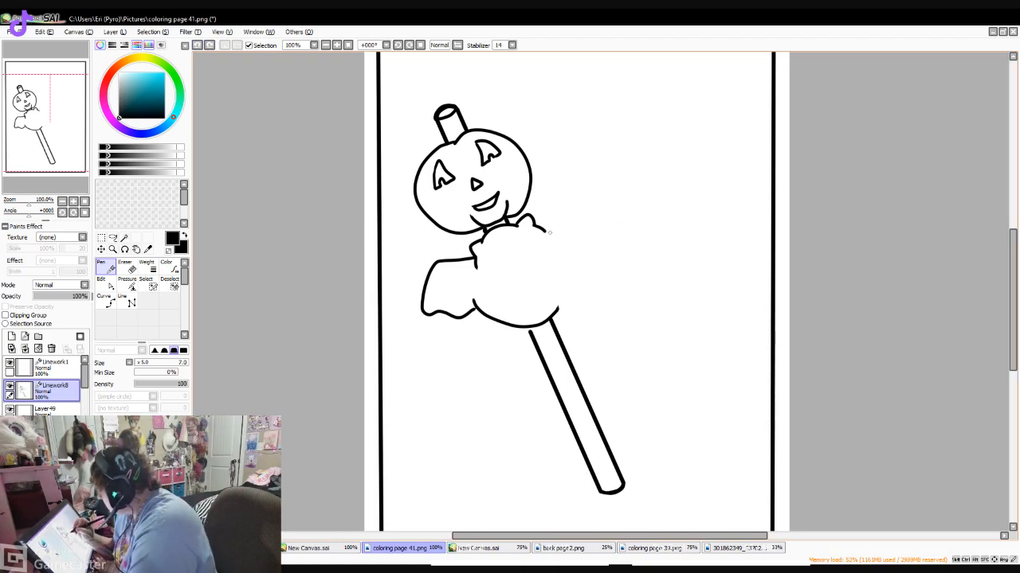
mouse_move(545, 230)
left_mouse_down()
mouse_move(563, 200)
mouse_move(602, 208)
left_mouse_up()
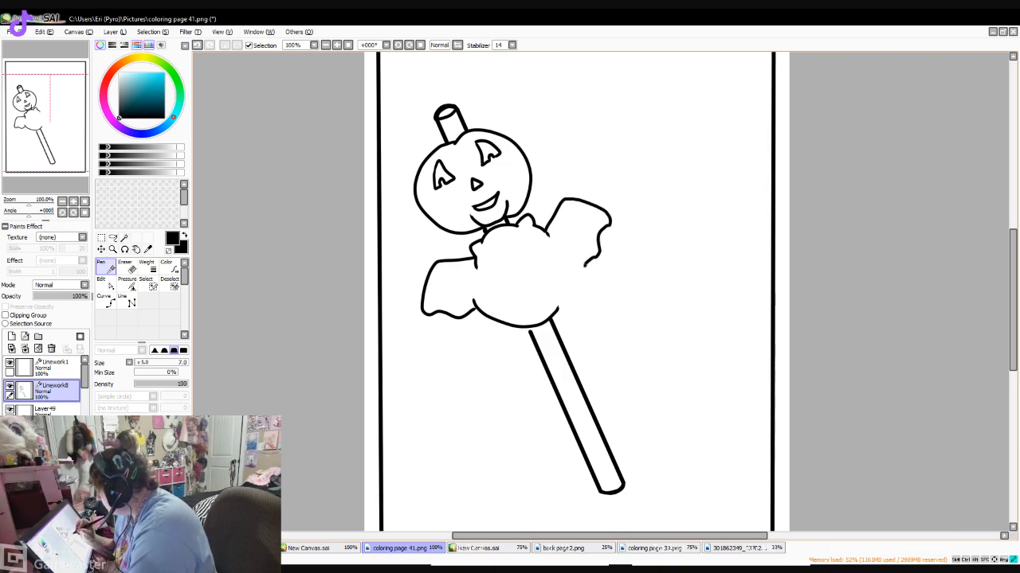
mouse_move(561, 305)
left_mouse_down()
mouse_move(570, 272)
mouse_move(589, 263)
left_mouse_up()
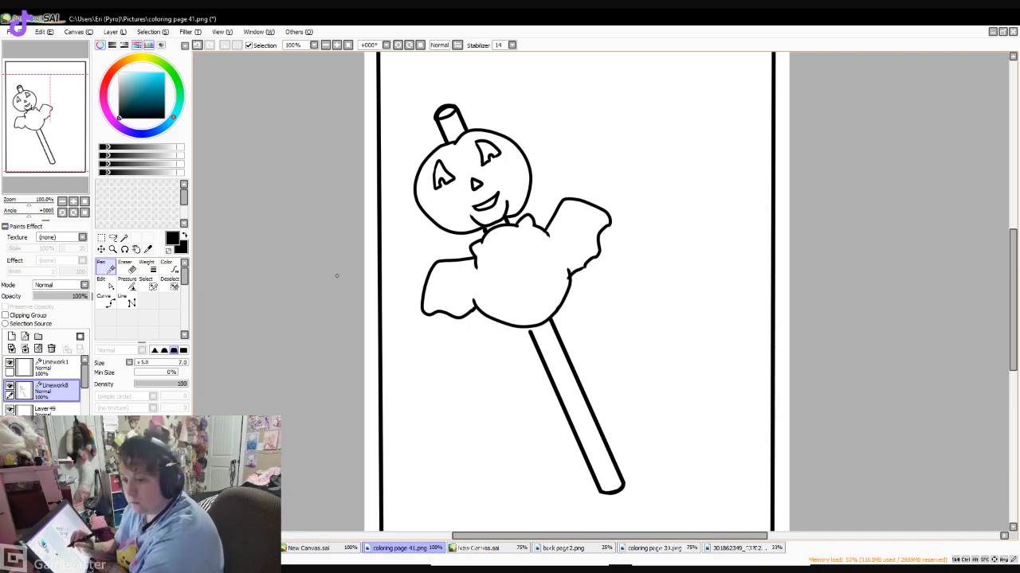
- Erase the bat's right wing and redraw it lower with a rounded top and a scalloped lower edge
key("e")
mouse_move(596, 257)
left_mouse_down()
mouse_move(583, 272)
mouse_move(558, 275)
mouse_move(603, 221)
mouse_move(566, 200)
mouse_move(559, 226)
left_mouse_up()
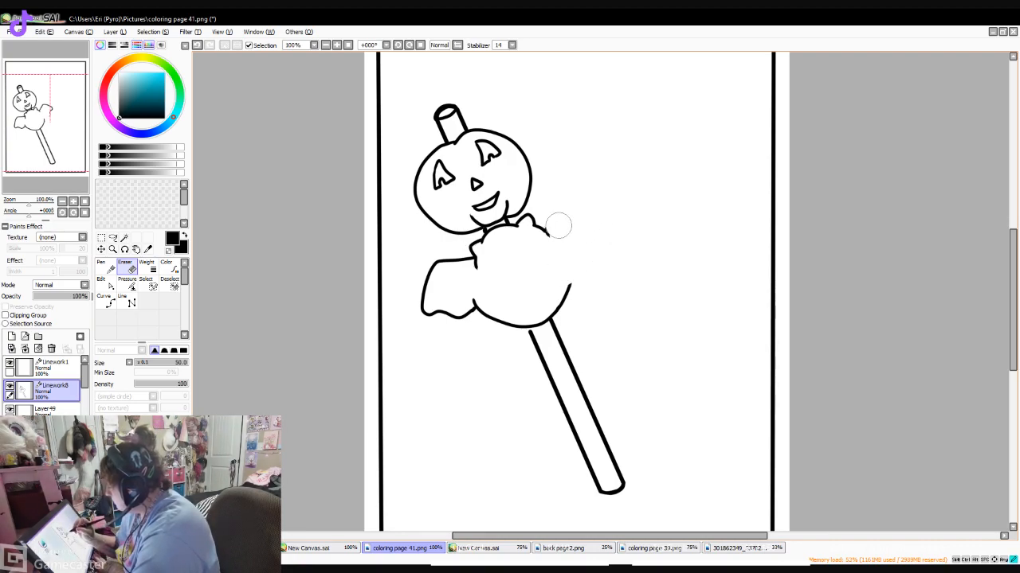
key("n")
mouse_move(566, 273)
left_mouse_down()
mouse_move(569, 289)
mouse_move(595, 264)
mouse_move(571, 224)
mouse_move(549, 238)
left_mouse_up()
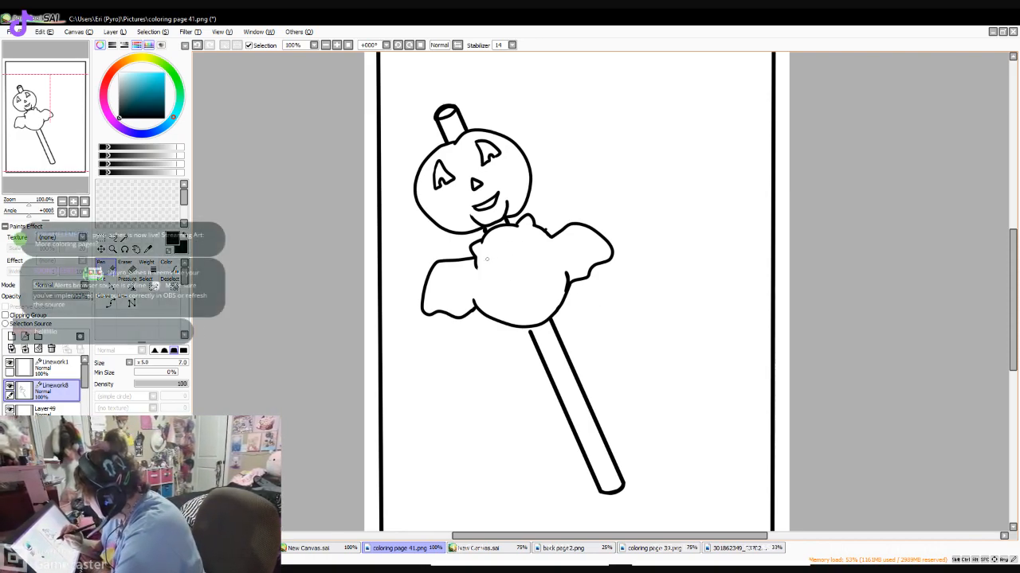
- Draw the bat's face with two solid black round eyes and a small wavy mouth with fangs
left_click_drag(488, 258, 490, 259)
left_click(525, 249)
left_click_drag(523, 247, 506, 264)
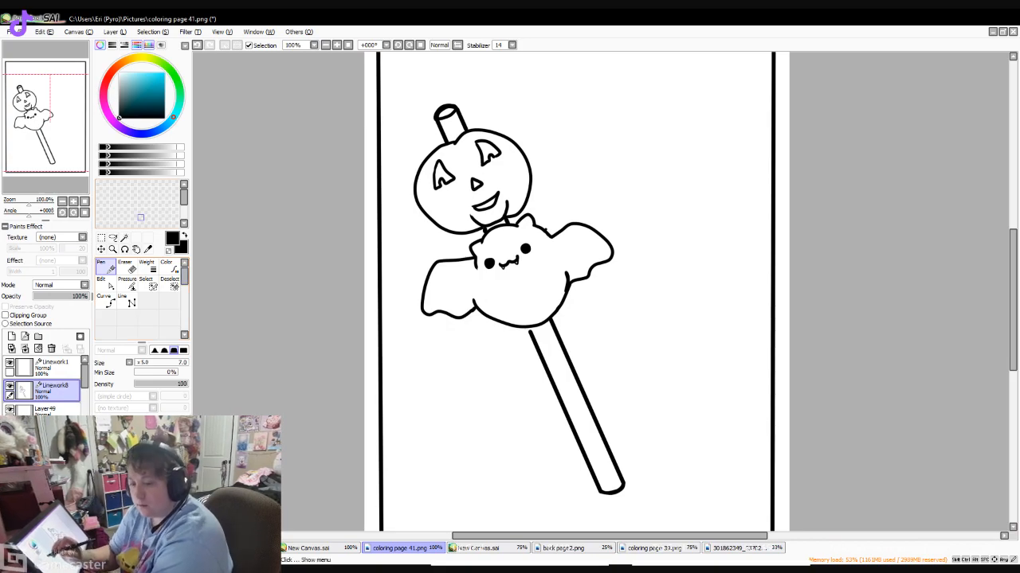
- Erase the upper part of the remaining stick below the bat, leaving a short lower end, and return to the Pen
left_click(125, 266)
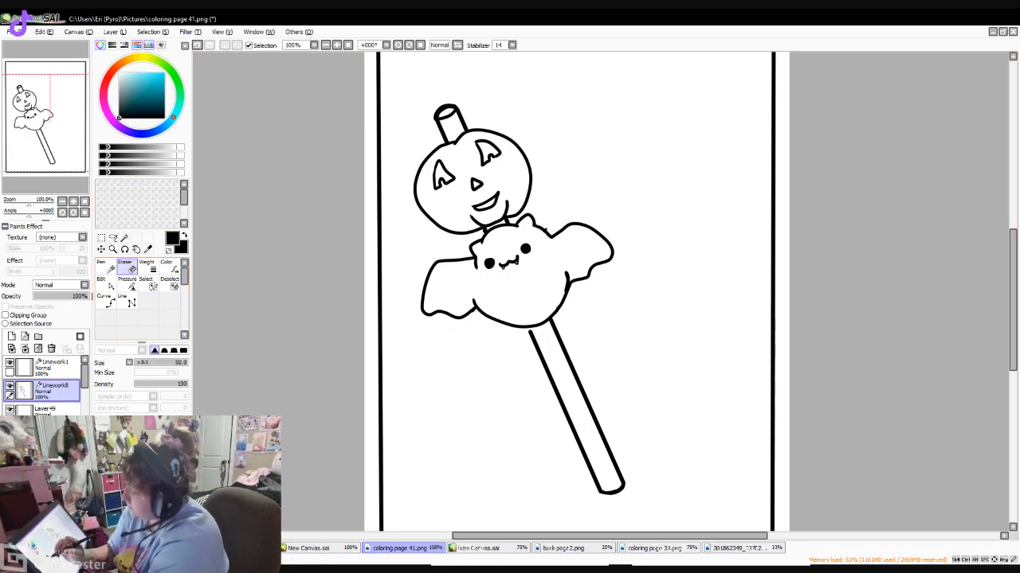
mouse_move(555, 334)
left_mouse_down()
mouse_move(582, 346)
mouse_move(556, 329)
mouse_move(580, 342)
mouse_move(536, 396)
mouse_move(585, 366)
mouse_move(533, 397)
mouse_move(614, 367)
mouse_move(551, 397)
left_mouse_up()
left_click(101, 266)
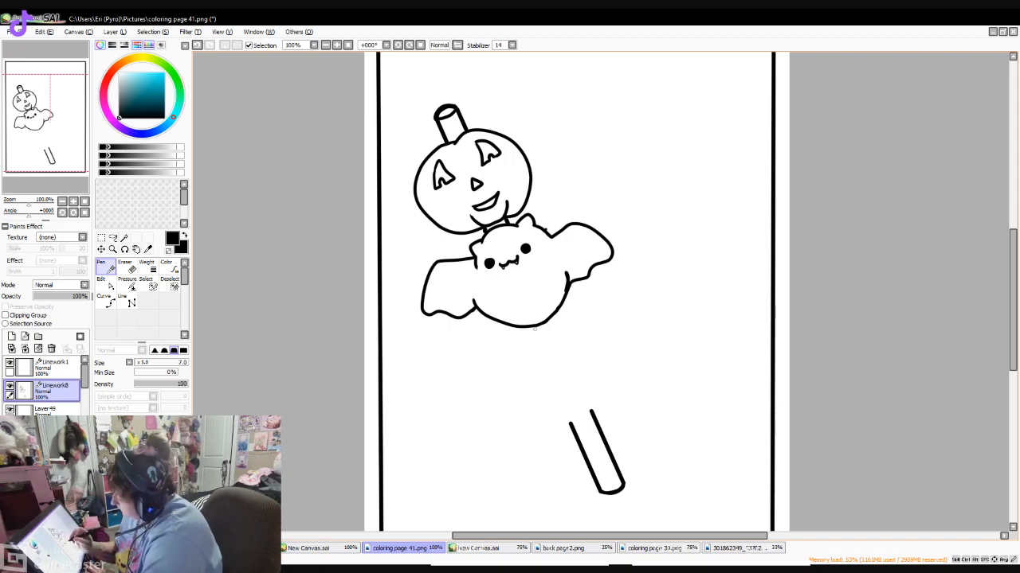
- Draw a skull outline between the bat and the stick's lower end, undoing the first attempt at its left side
left_click_drag(581, 317, 541, 387)
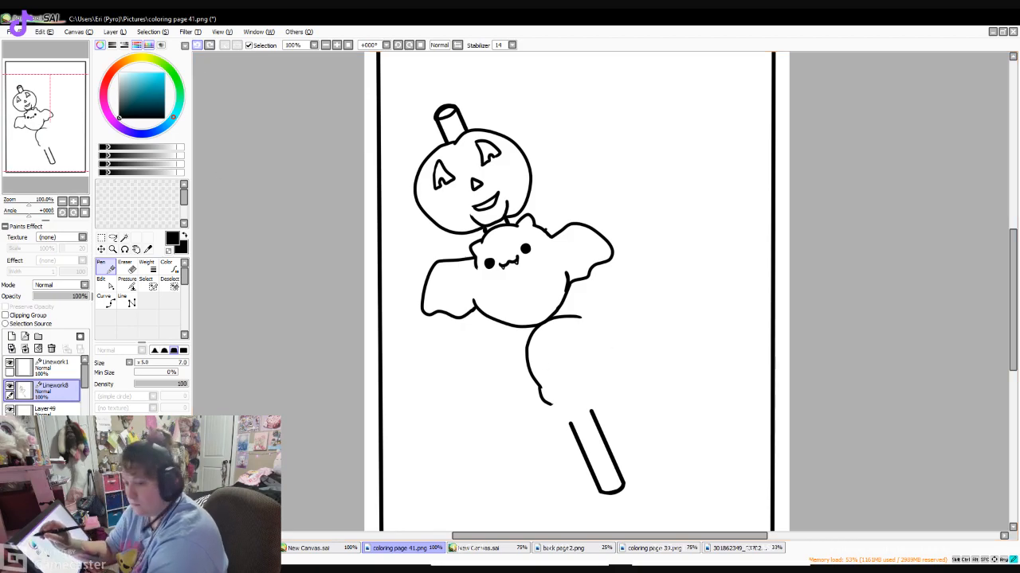
key("ctrl+z")
mouse_move(591, 319)
left_mouse_down()
mouse_move(549, 320)
mouse_move(528, 341)
mouse_move(523, 364)
mouse_move(541, 401)
left_mouse_up()
left_click_drag(591, 319, 612, 370)
mouse_move(541, 401)
left_mouse_down()
mouse_move(602, 412)
mouse_move(607, 381)
left_mouse_up()
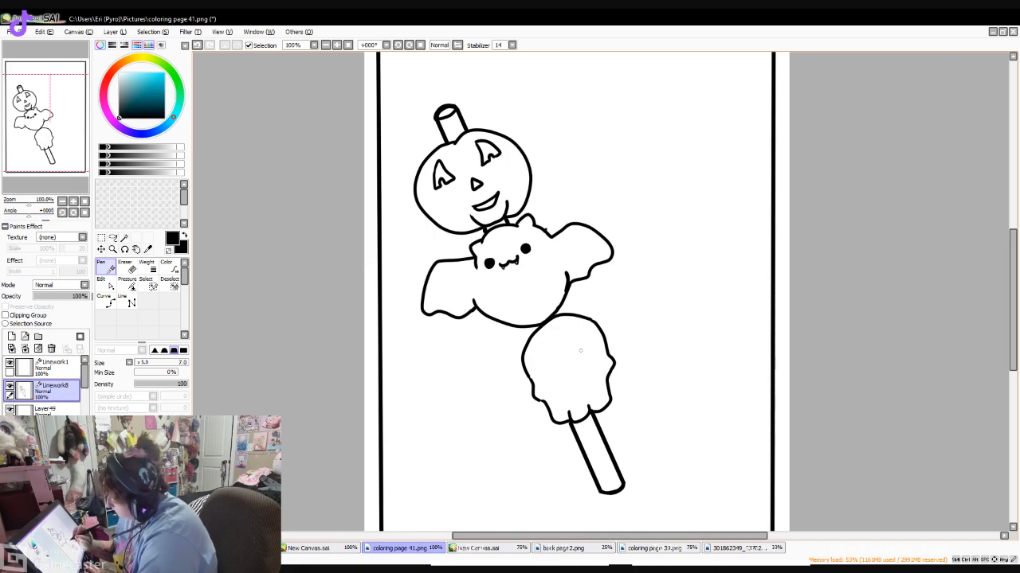
- Draw two large eye sockets on the skull and fill them solid black
mouse_move(588, 347)
left_mouse_down()
mouse_move(578, 371)
mouse_move(599, 365)
mouse_move(587, 348)
mouse_move(598, 368)
mouse_move(581, 373)
mouse_move(585, 352)
mouse_move(596, 366)
left_mouse_up()
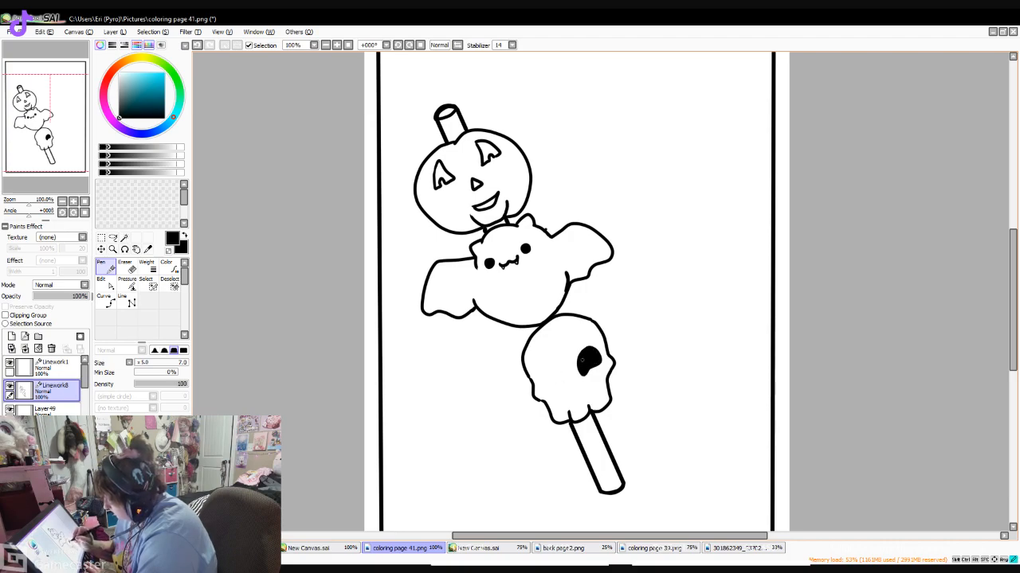
left_click_drag(543, 368, 541, 386)
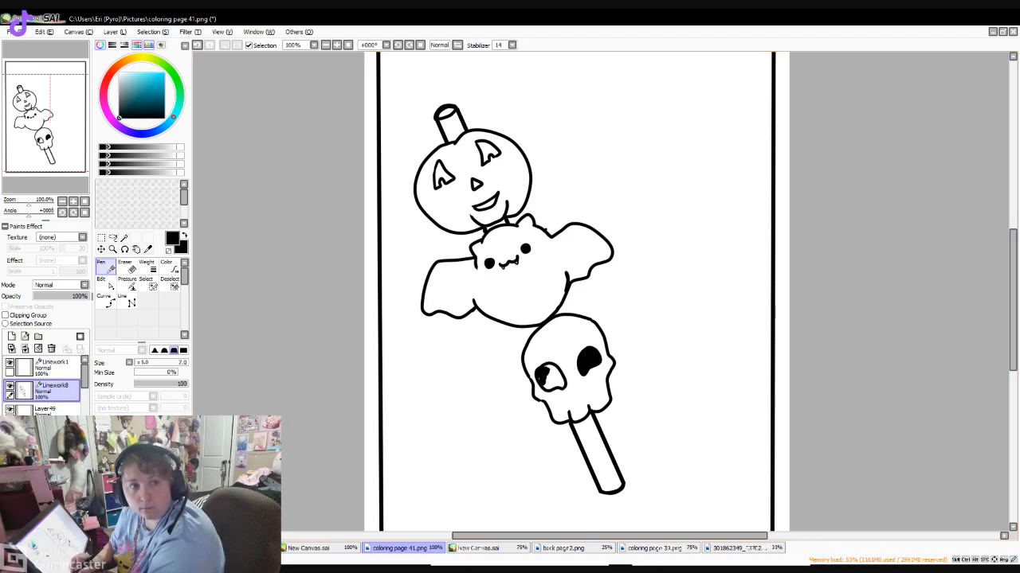
mouse_move(543, 368)
left_mouse_down()
mouse_move(544, 386)
mouse_move(561, 381)
left_mouse_up()
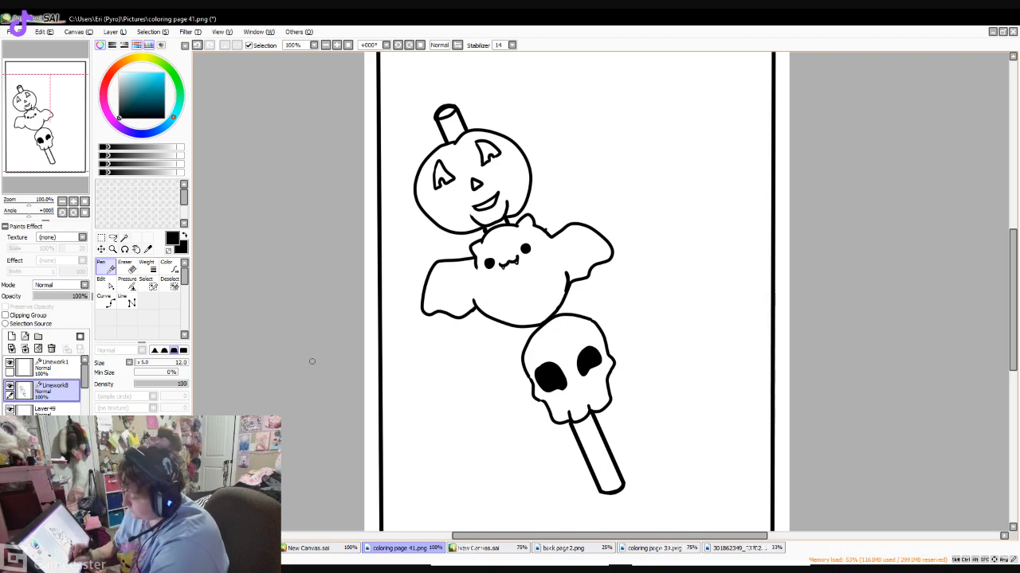
- Draw a small black nose on the skull with the size 9.0 Pen, and a short piece of stick between bat and skull
key("bracketleft")
key("bracketleft")
left_click_drag(574, 378, 575, 390)
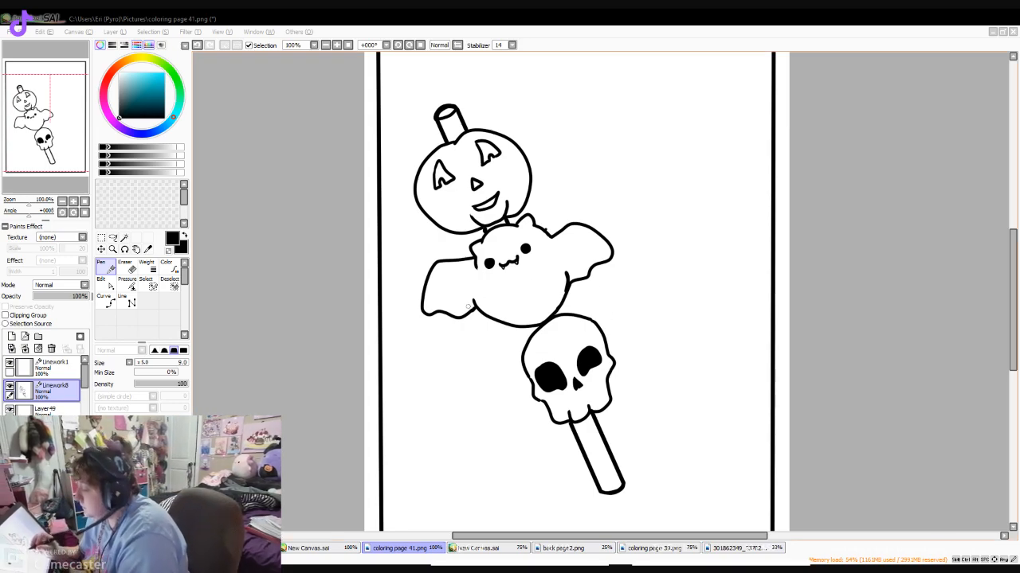
left_click_drag(530, 328, 535, 335)
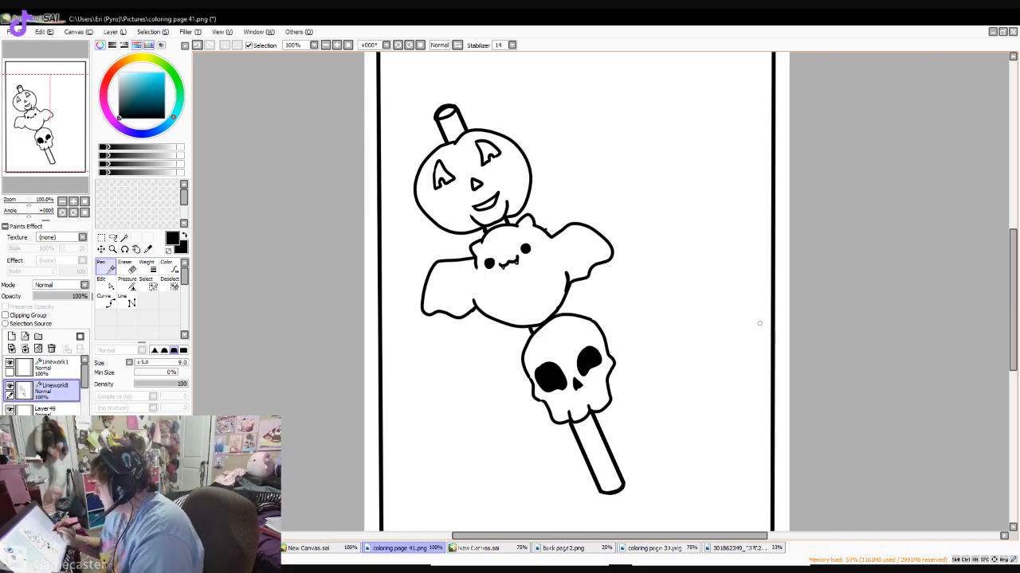
- Transform the whole stick drawing: rotate it upright, enlarge it and center it inside the page border
mouse_move(1012, 296)
left_mouse_down()
mouse_move(1013, 265)
mouse_move(1012, 311)
mouse_move(1012, 299)
left_mouse_up()
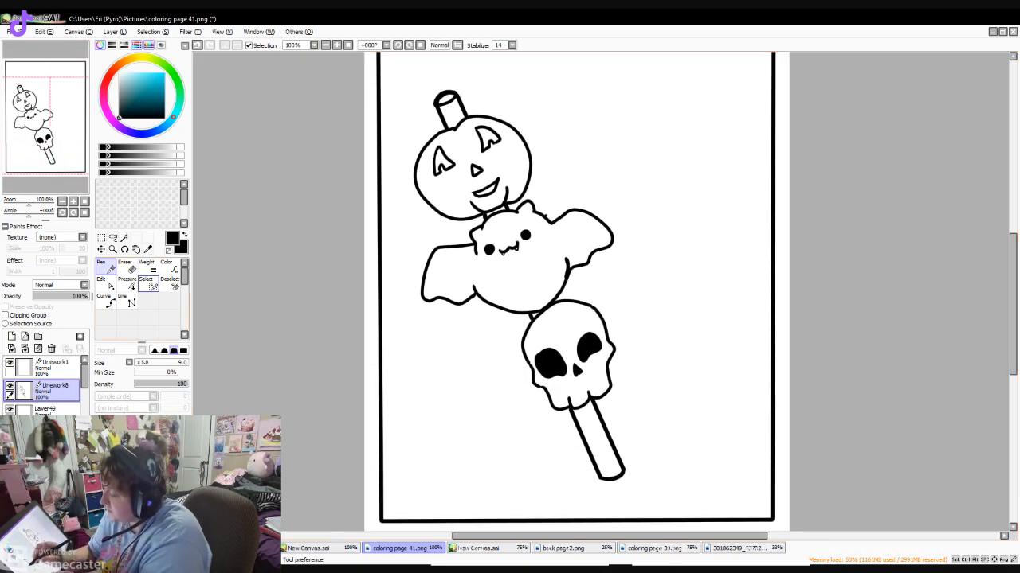
left_click(148, 283)
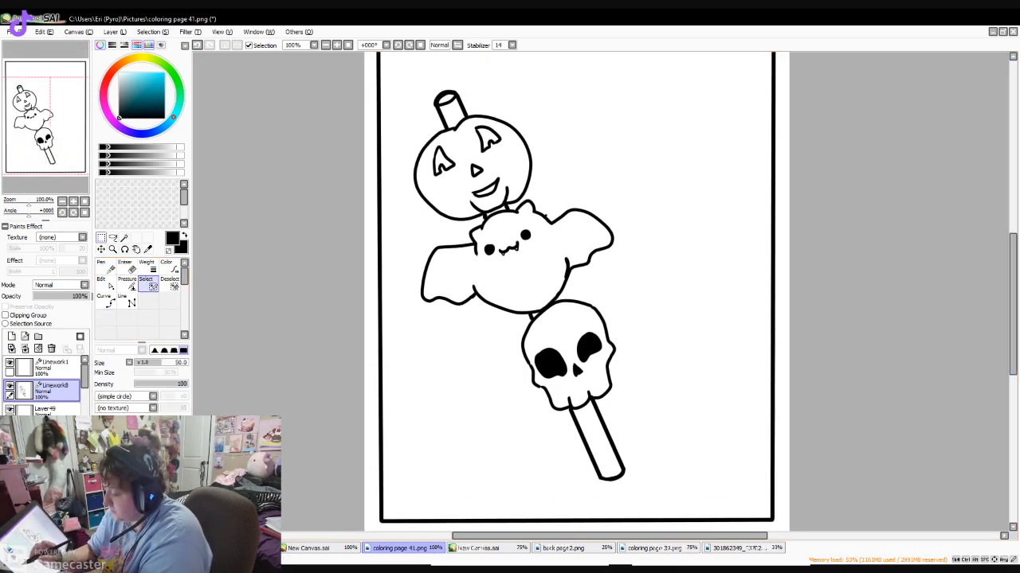
key("ctrl+t")
mouse_move(693, 160)
left_mouse_down()
mouse_move(722, 217)
mouse_move(733, 272)
left_mouse_up()
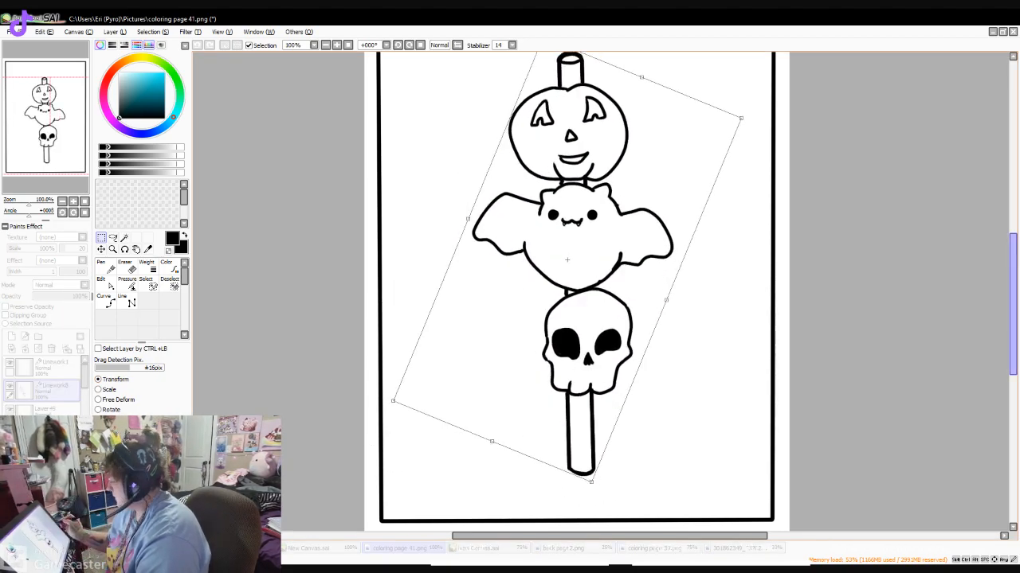
left_click_drag(1013, 304, 1013, 274)
left_click_drag(567, 361, 562, 350)
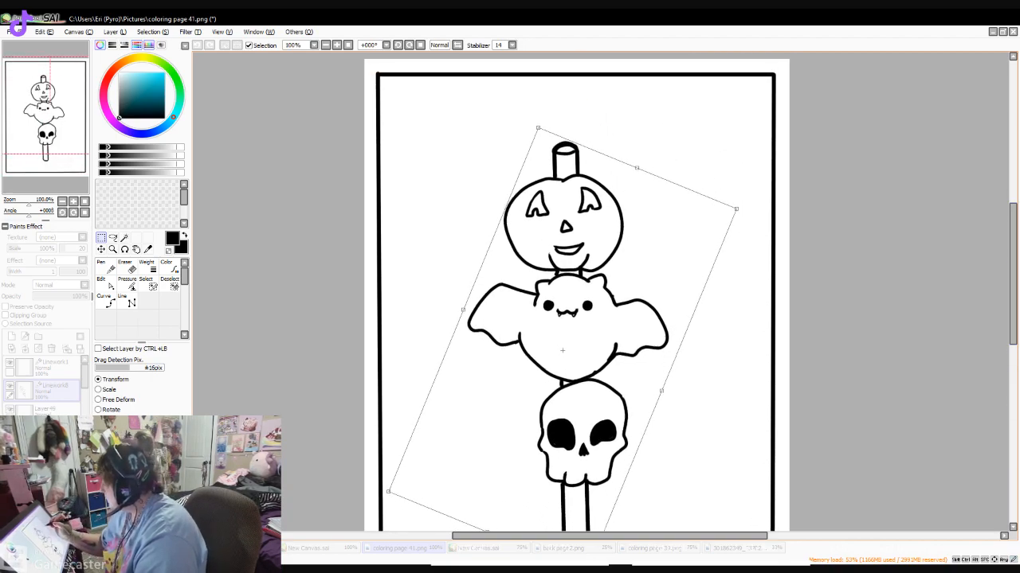
mouse_move(736, 209)
left_mouse_down()
mouse_move(803, 171)
mouse_move(843, 180)
mouse_move(831, 164)
left_mouse_up()
left_click_drag(1012, 274, 1013, 310)
left_click_drag(596, 211, 565, 238)
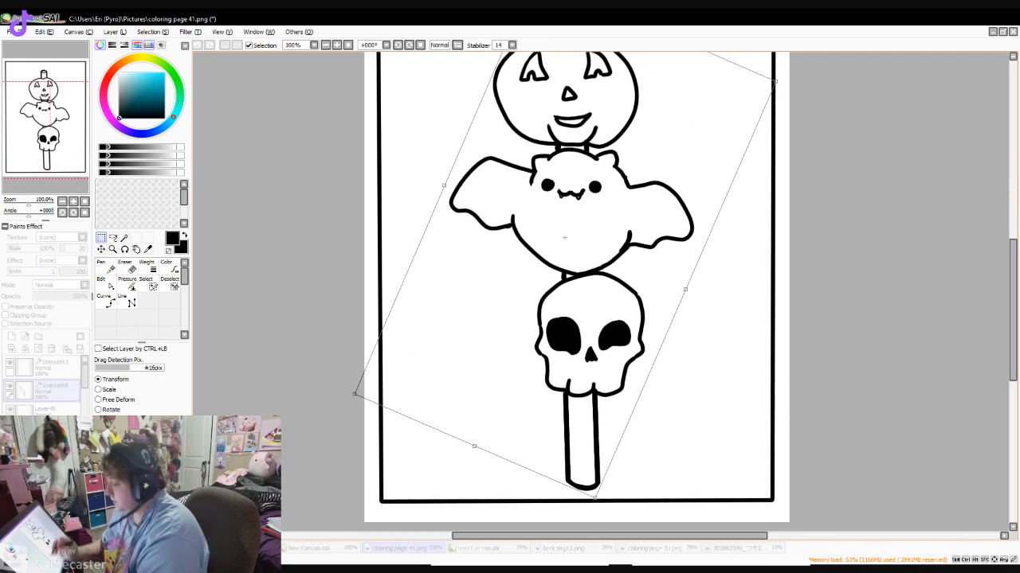
key("Return")
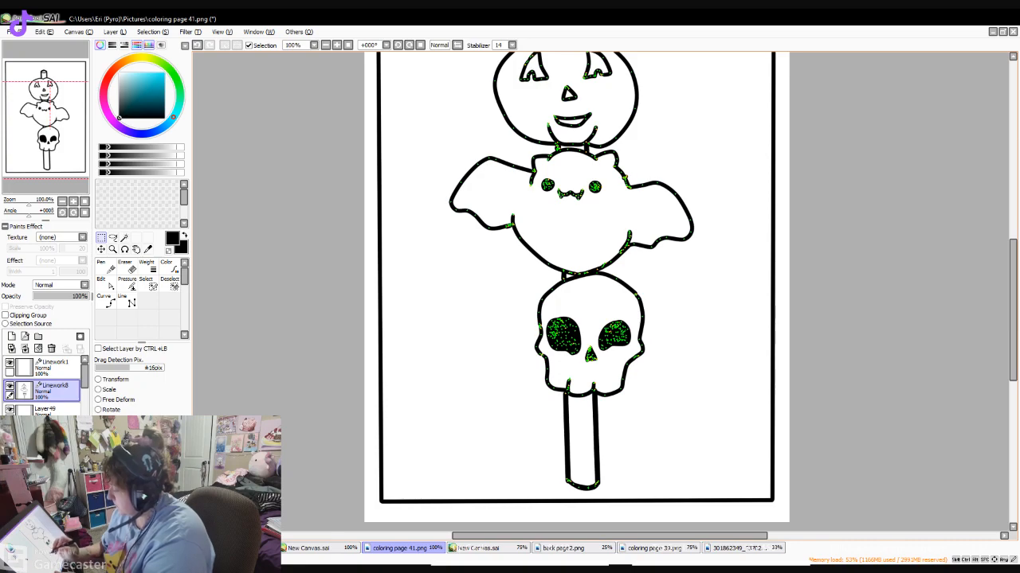
- Return to the Pen on the Linework8 layer and draw a candy corn with two stripes in the page's lower-left corner
left_click(47, 409)
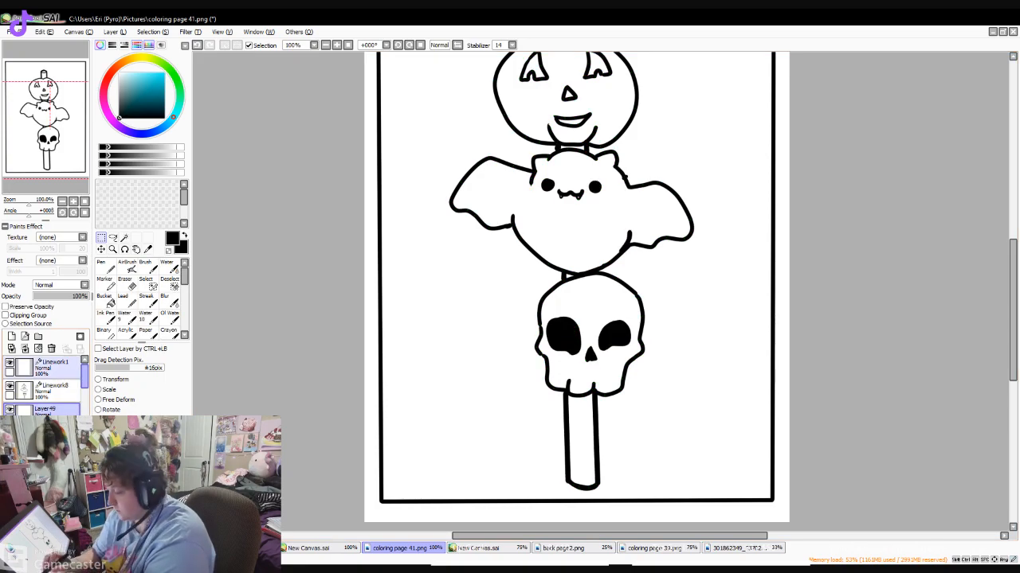
left_click(53, 391)
left_click(106, 267)
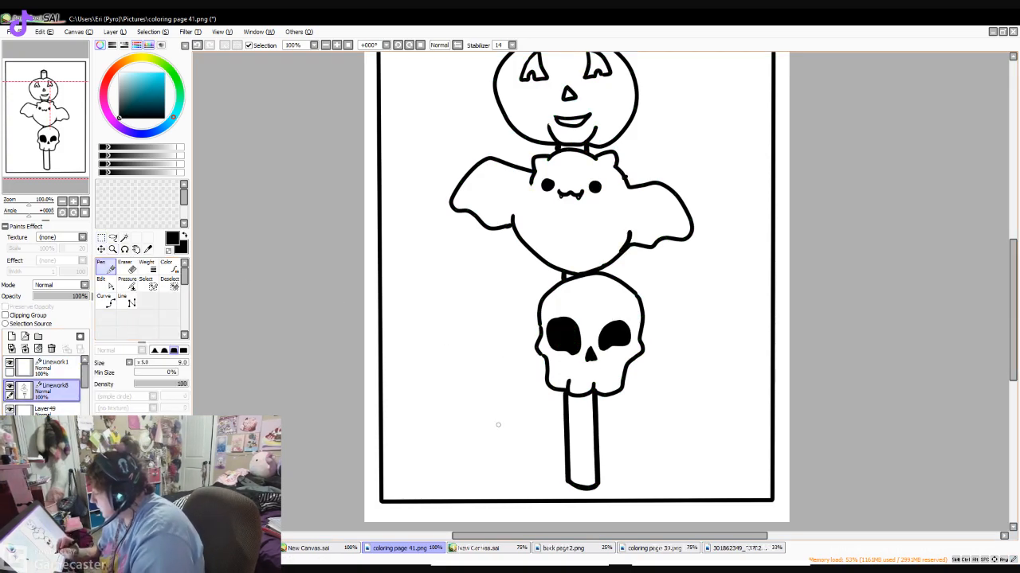
mouse_move(406, 418)
left_mouse_down()
mouse_move(447, 384)
mouse_move(452, 428)
mouse_move(405, 420)
mouse_move(421, 439)
mouse_move(450, 444)
mouse_move(453, 434)
mouse_move(415, 415)
mouse_move(451, 430)
mouse_move(430, 400)
mouse_move(452, 413)
left_mouse_up()
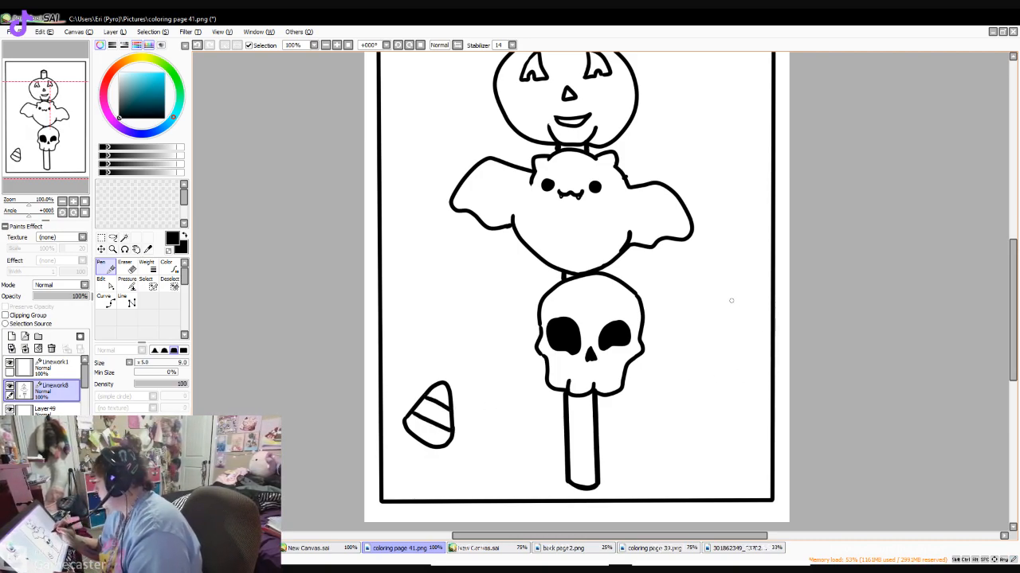
- Draw a second striped candy corn pointing left, to the right of the skull, redoing one misplaced stroke
mouse_move(736, 285)
left_mouse_down()
mouse_move(708, 309)
mouse_move(714, 322)
mouse_move(746, 317)
mouse_move(752, 288)
mouse_move(731, 293)
mouse_move(753, 281)
mouse_move(714, 295)
mouse_move(711, 308)
left_mouse_up()
key("ctrl+z")
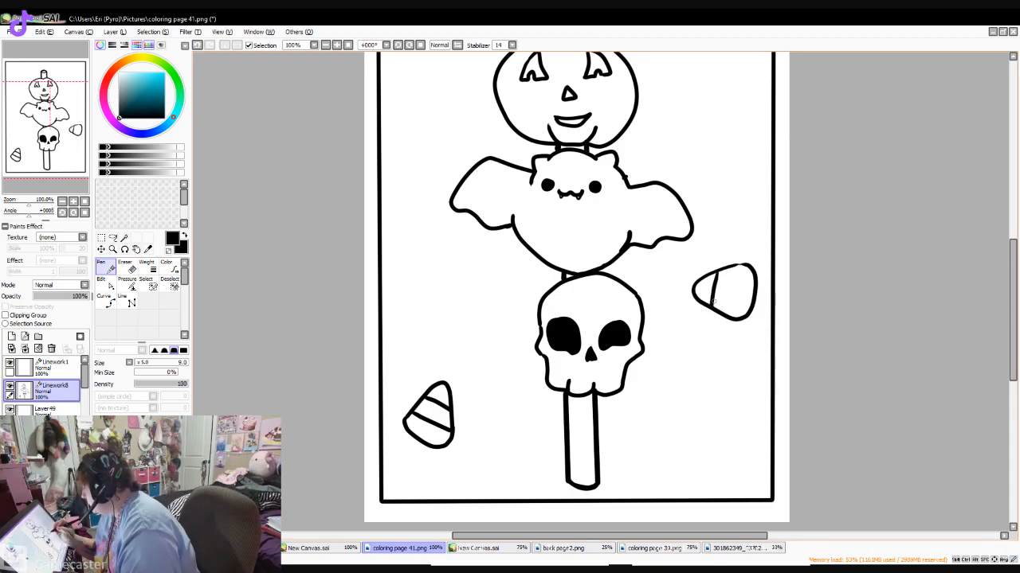
left_click_drag(741, 265, 728, 311)
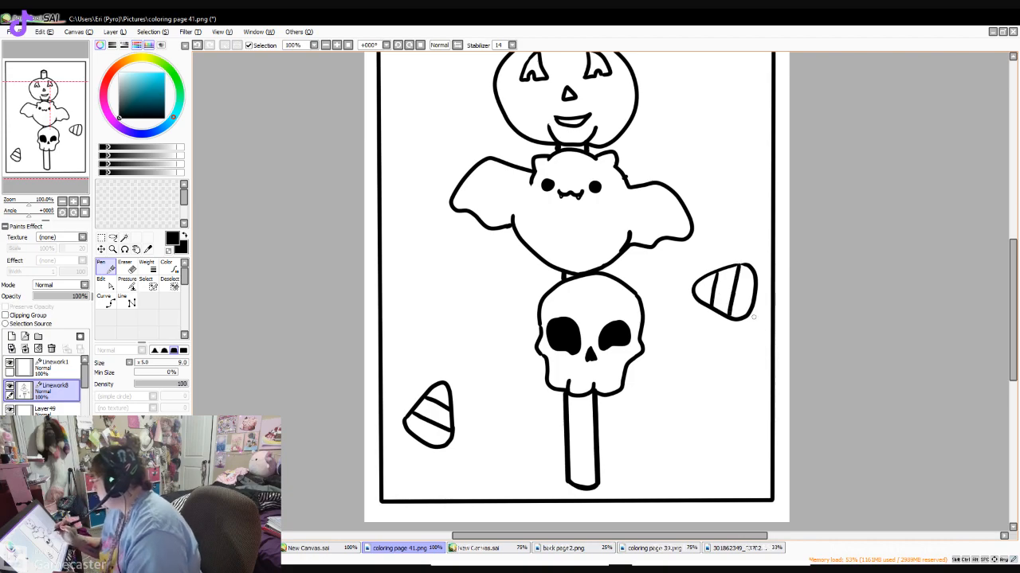
- Draw a third candy corn pointing downward, with two stripes, to the left of the pumpkin
scroll(506, 251, "up", 3)
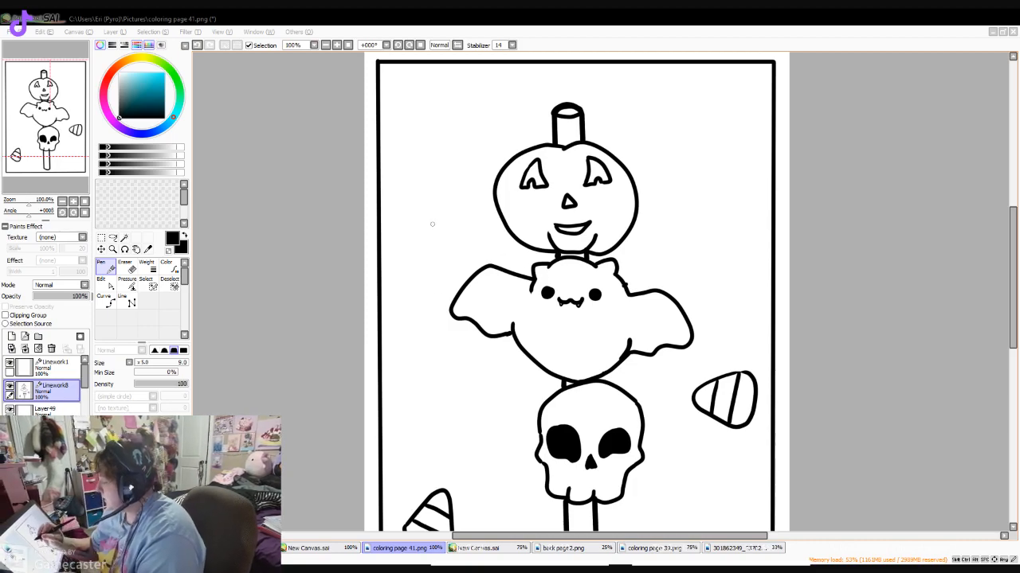
mouse_move(402, 208)
left_mouse_down()
mouse_move(428, 250)
mouse_move(444, 242)
mouse_move(439, 181)
mouse_move(401, 190)
mouse_move(403, 210)
mouse_move(447, 201)
left_mouse_up()
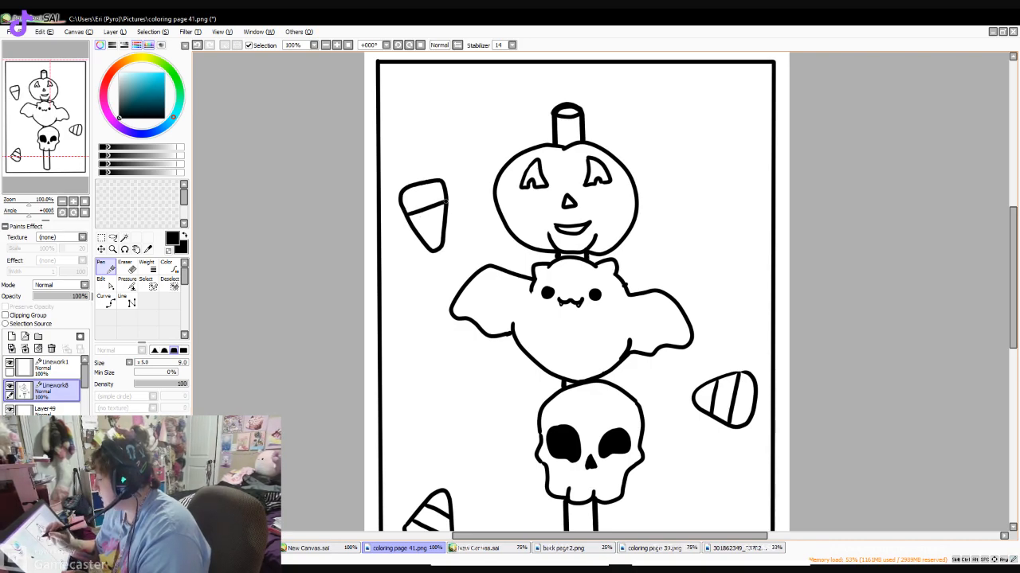
left_click_drag(416, 232, 446, 222)
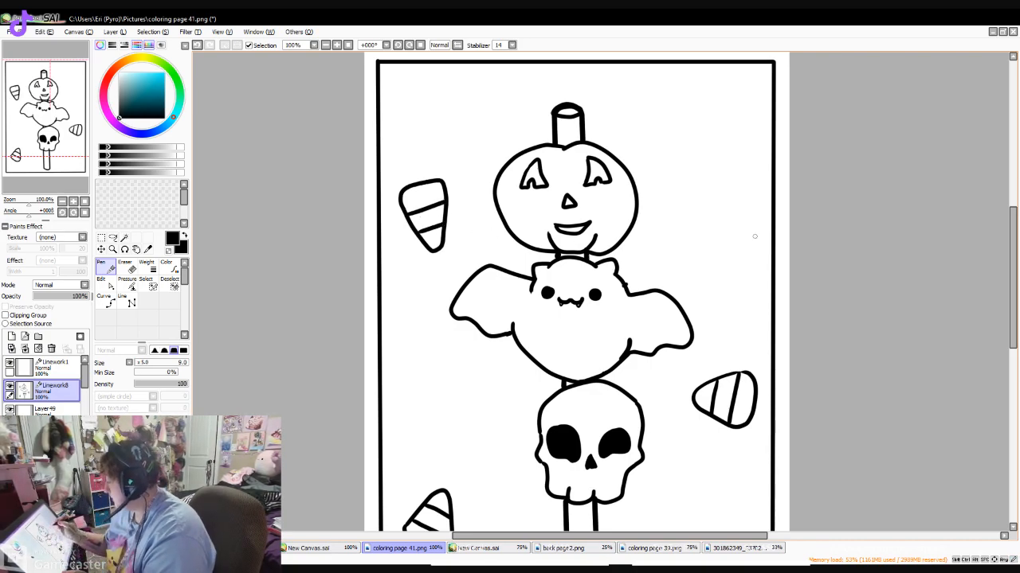
- Draw a fourth candy corn pointing up in the page's upper-right corner, redoing its stripes until two cross it evenly
mouse_move(715, 88)
left_mouse_down()
mouse_move(690, 119)
mouse_move(699, 144)
mouse_move(733, 86)
mouse_move(712, 120)
mouse_move(732, 128)
left_mouse_up()
left_click_drag(712, 93, 739, 106)
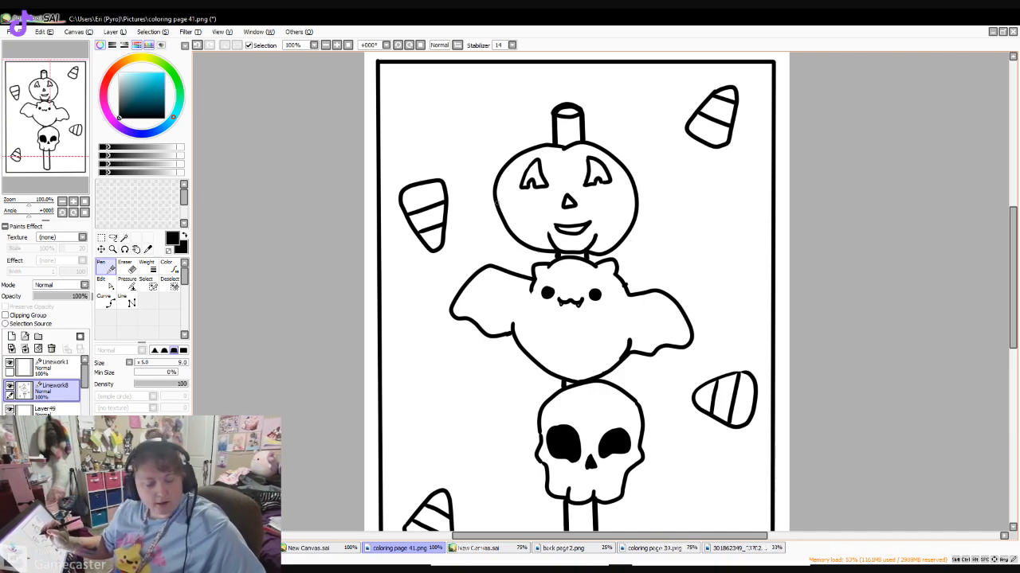
key("ctrl")
key("ctrl+z")
key("ctrl+z")
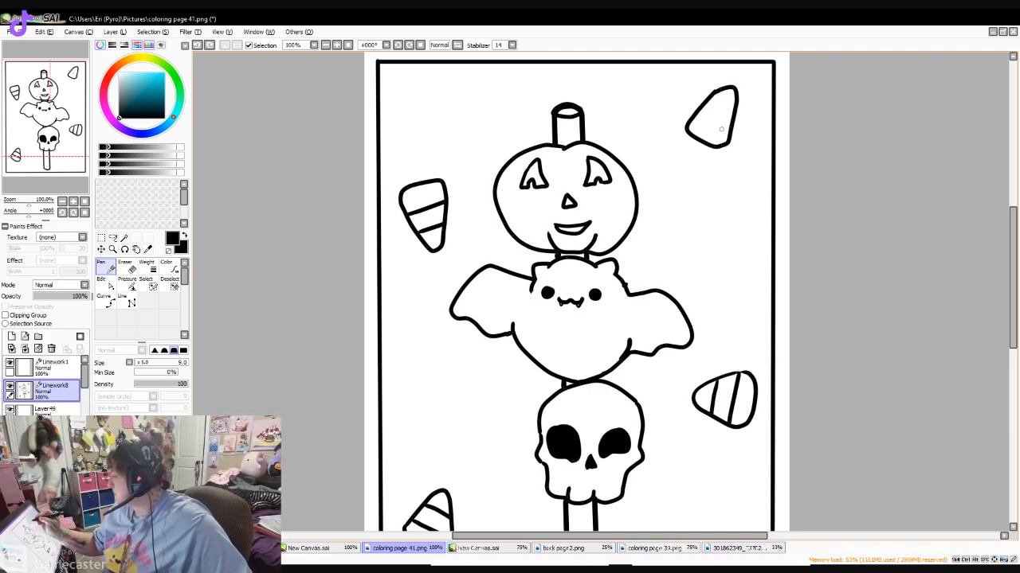
left_click_drag(692, 115, 727, 137)
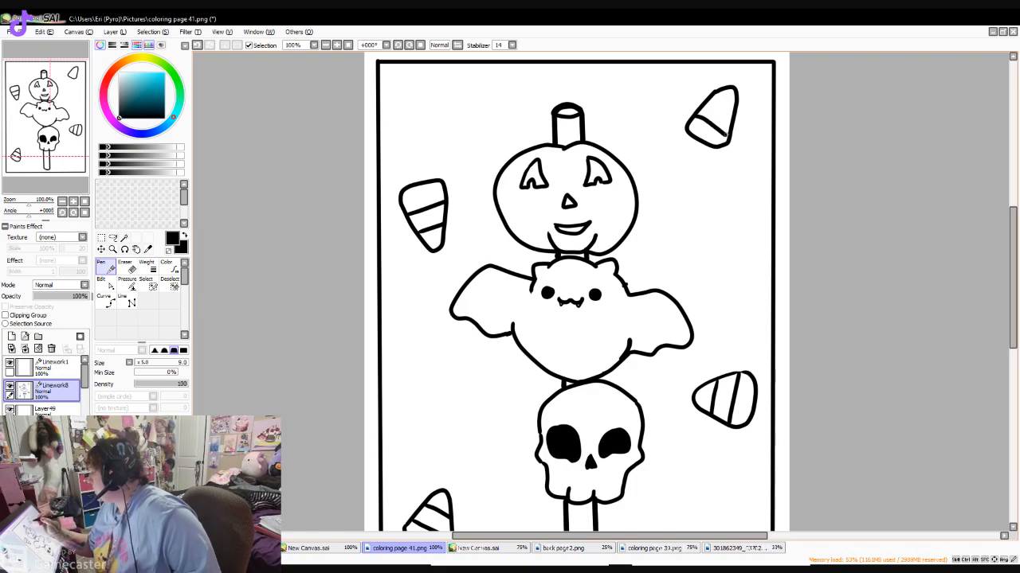
key("ctrl+z")
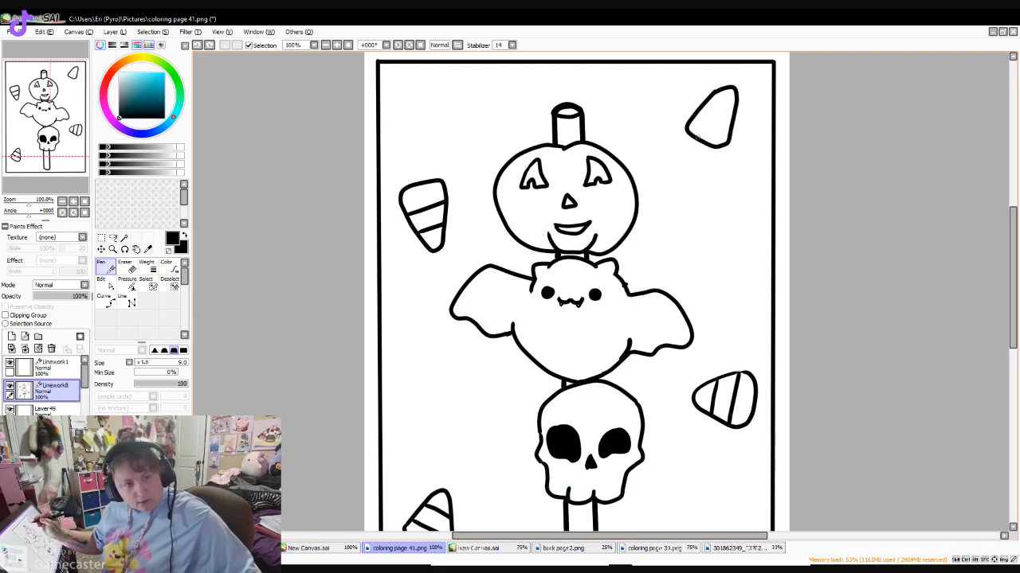
left_click_drag(689, 116, 729, 129)
left_click_drag(706, 98, 736, 113)
- Sign the drawing with the artist's name in small vertical characters beside the stick's lower end, using the Pen at size 4.0
left_click_drag(1012, 226, 1012, 274)
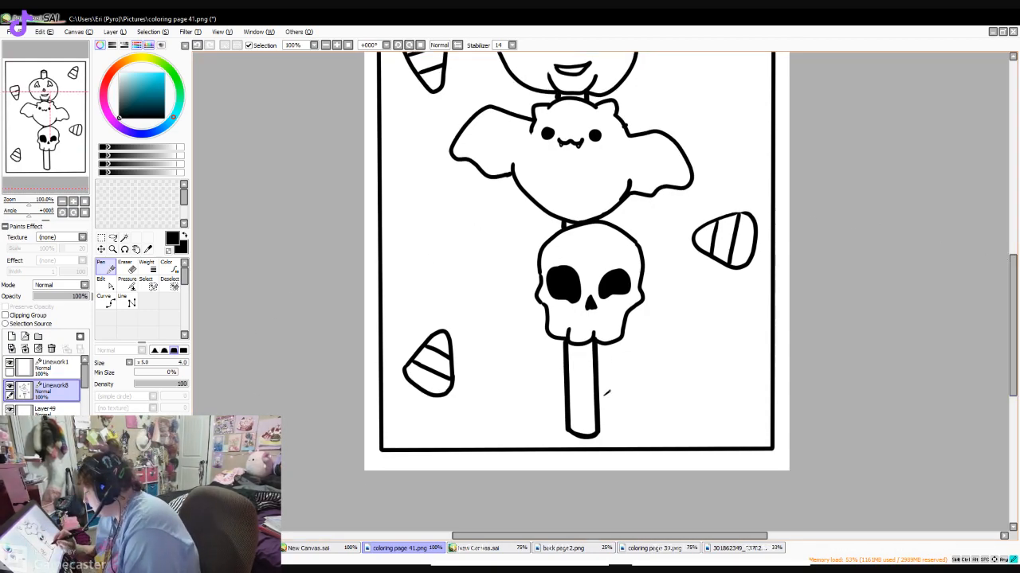
left_click_drag(603, 396, 613, 396)
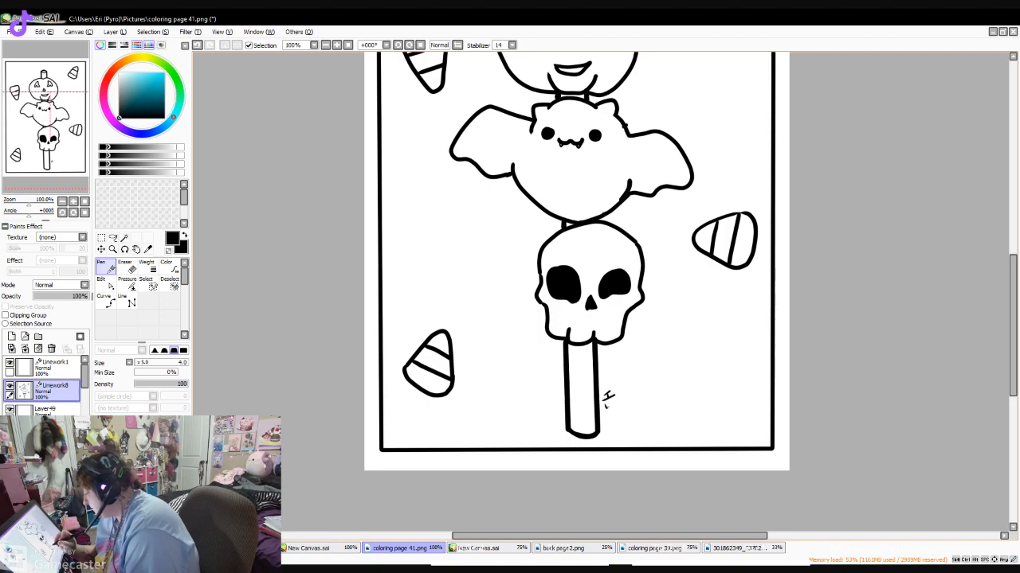
left_click_drag(612, 401, 610, 416)
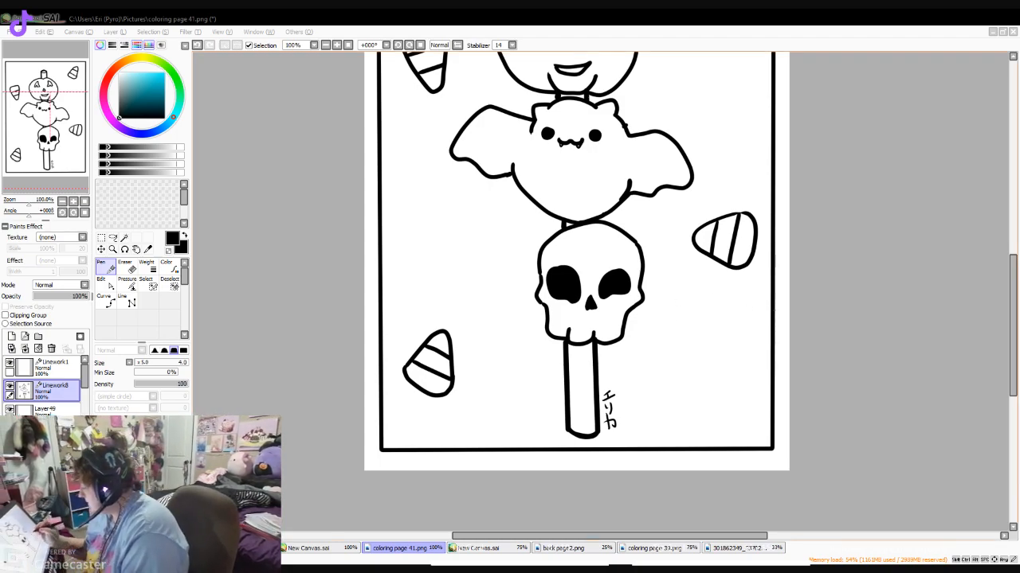
- Clear all the artwork from the Linework8 layer of coloring page 42.png, keeping the page border
left_click_drag(1012, 325, 1012, 271)
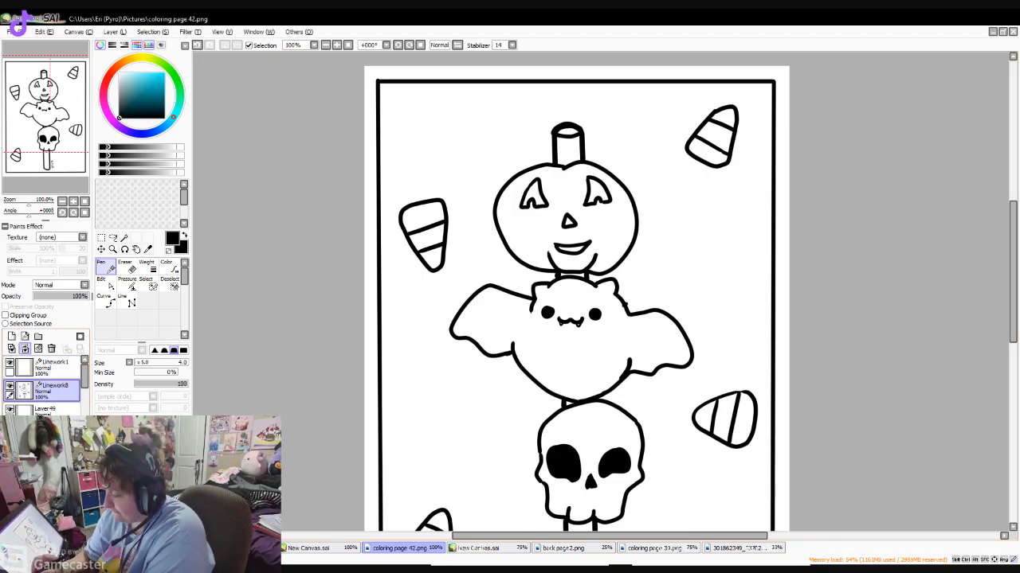
left_click(25, 349)
key("ctrl+z")
left_click(38, 349)
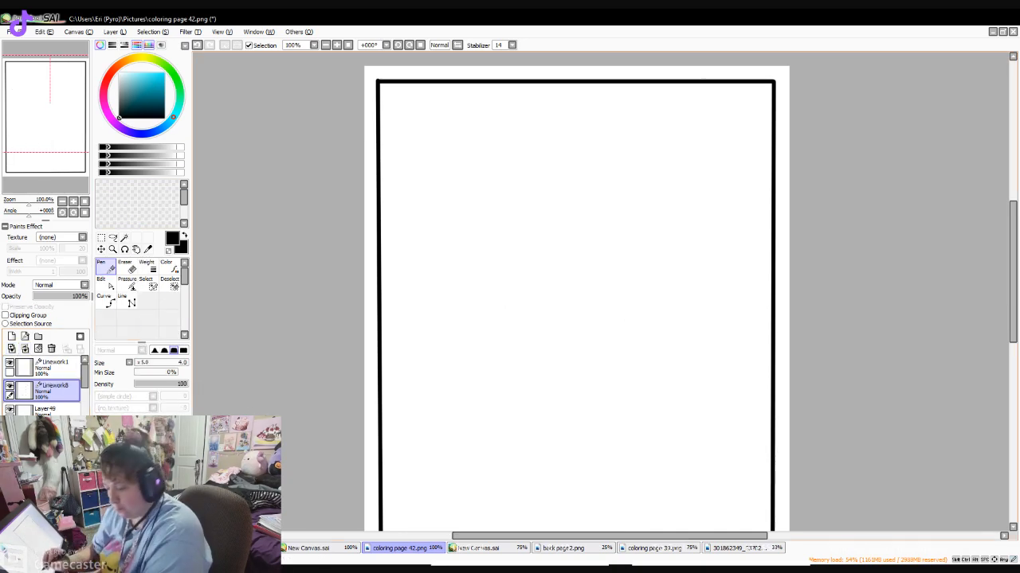
- With the Pen at size 7.0, draw a tall tapered cup with a curved base and a rim line across its top
left_click(143, 478)
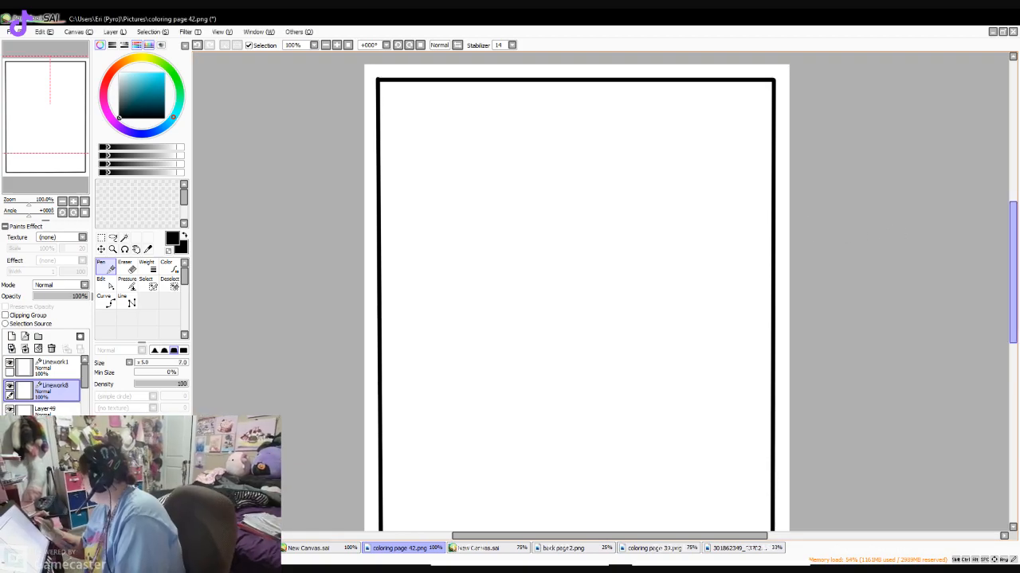
left_click_drag(1012, 272, 1012, 309)
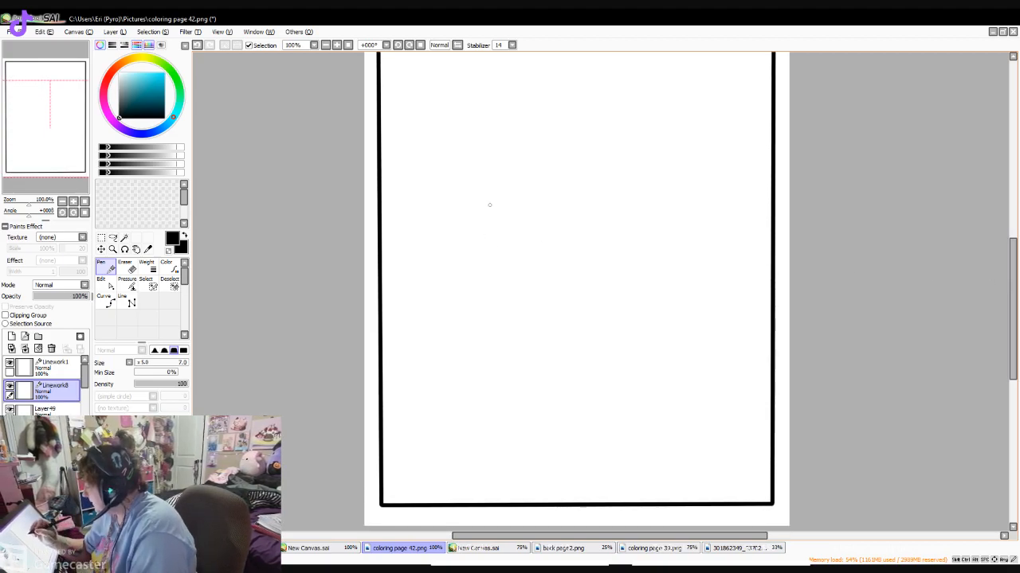
mouse_move(485, 173)
left_mouse_down()
mouse_move(494, 245)
mouse_move(619, 428)
mouse_move(646, 418)
mouse_move(662, 173)
left_mouse_up()
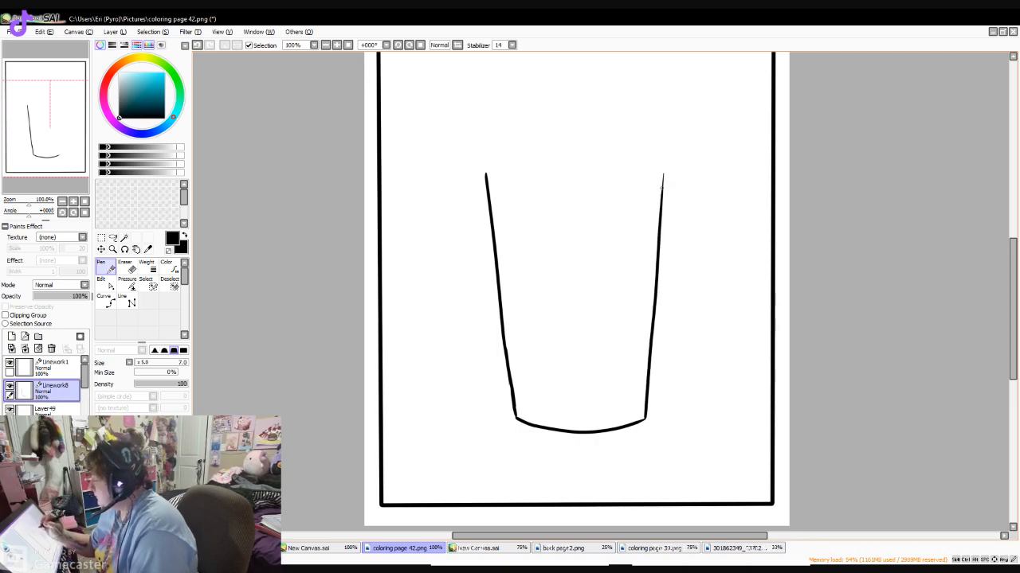
left_click_drag(1013, 332, 1013, 305)
left_click_drag(662, 284, 666, 253)
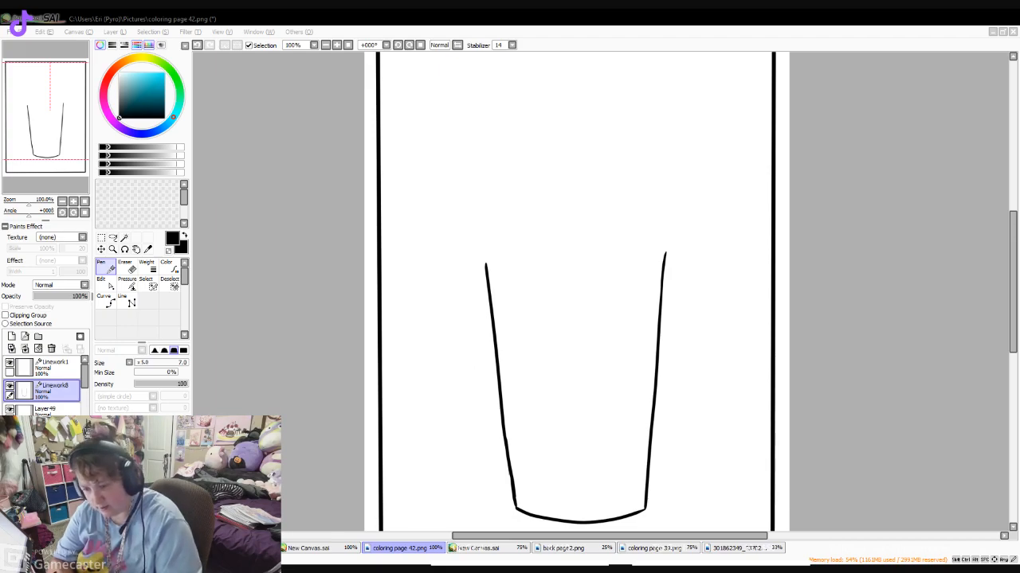
left_click_drag(483, 257, 491, 309)
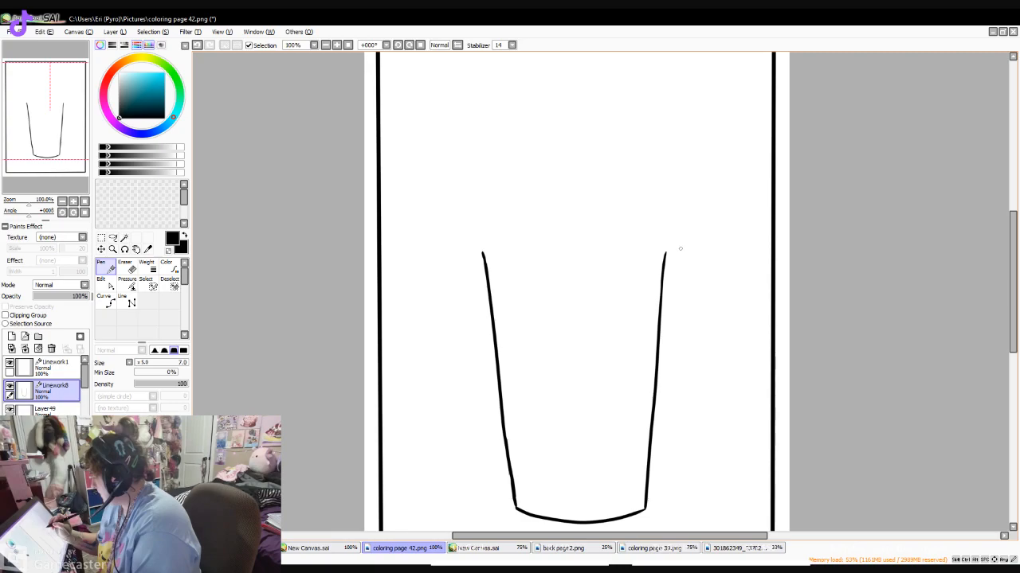
mouse_move(476, 233)
left_mouse_down()
mouse_move(492, 253)
mouse_move(665, 249)
left_mouse_up()
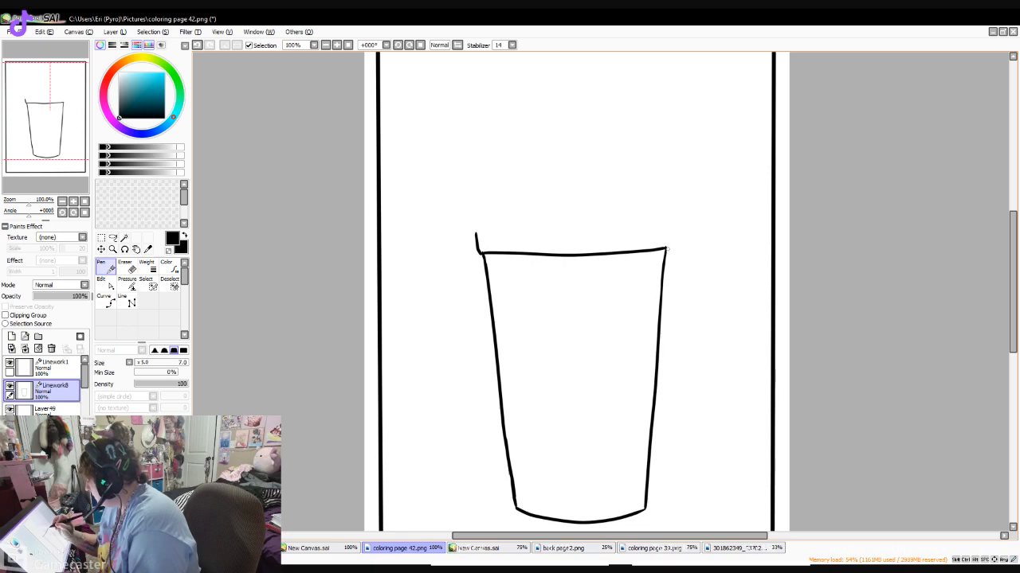
- Draw a domed lid on the cup with a bulging band at its base, leaving a gap at the dome's top
left_click_drag(667, 248, 673, 213)
mouse_move(478, 239)
left_mouse_down()
mouse_move(481, 195)
mouse_move(526, 154)
left_mouse_up()
left_click_drag(616, 151, 672, 213)
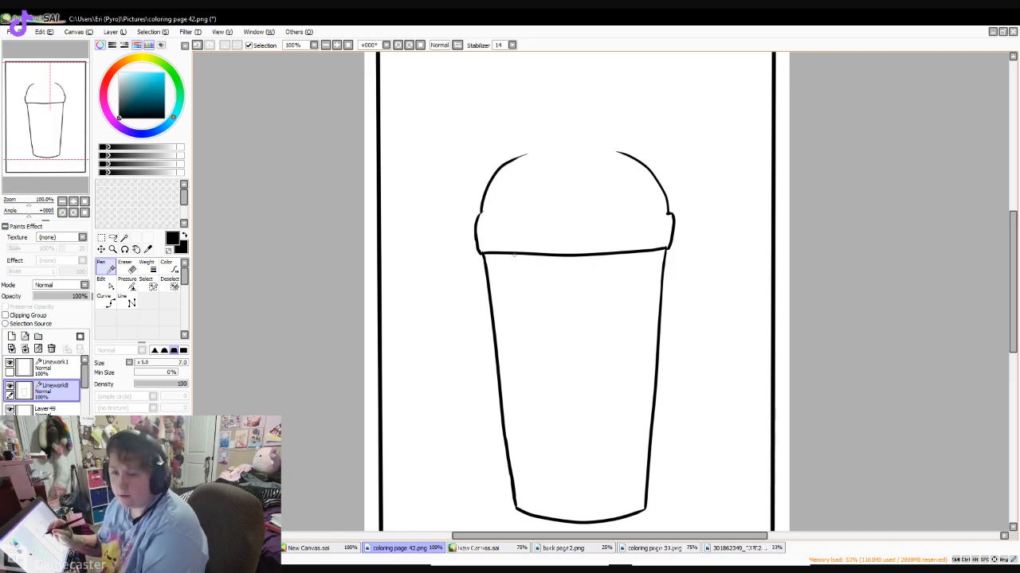
scroll(515, 214, "up", 2)
left_click_drag(494, 285, 609, 282)
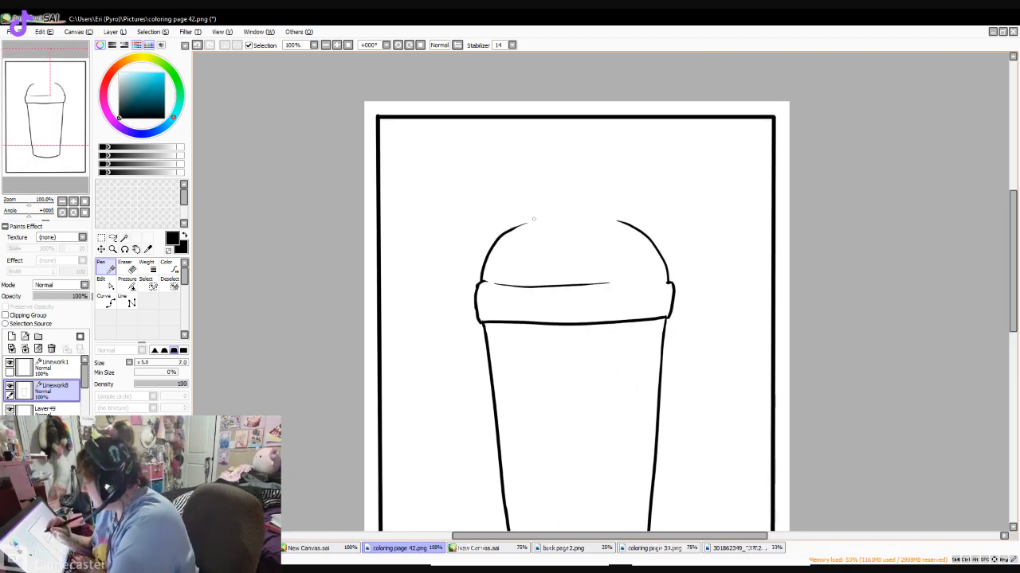
left_click_drag(523, 225, 544, 219)
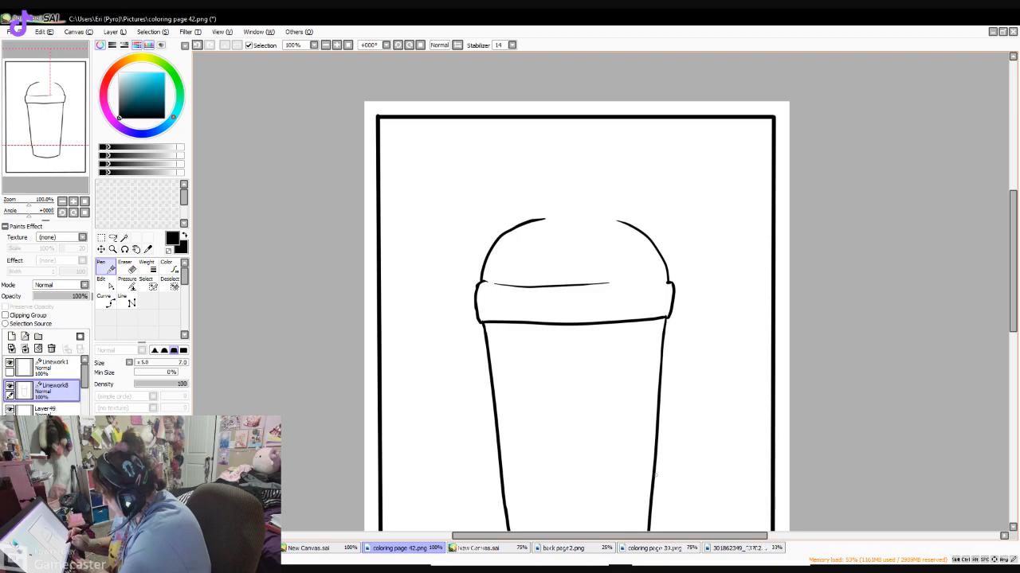
- Look at the back cover layout in back page2.png by hiding its front cover layers, and return to coloring page 42.png
left_click(564, 548)
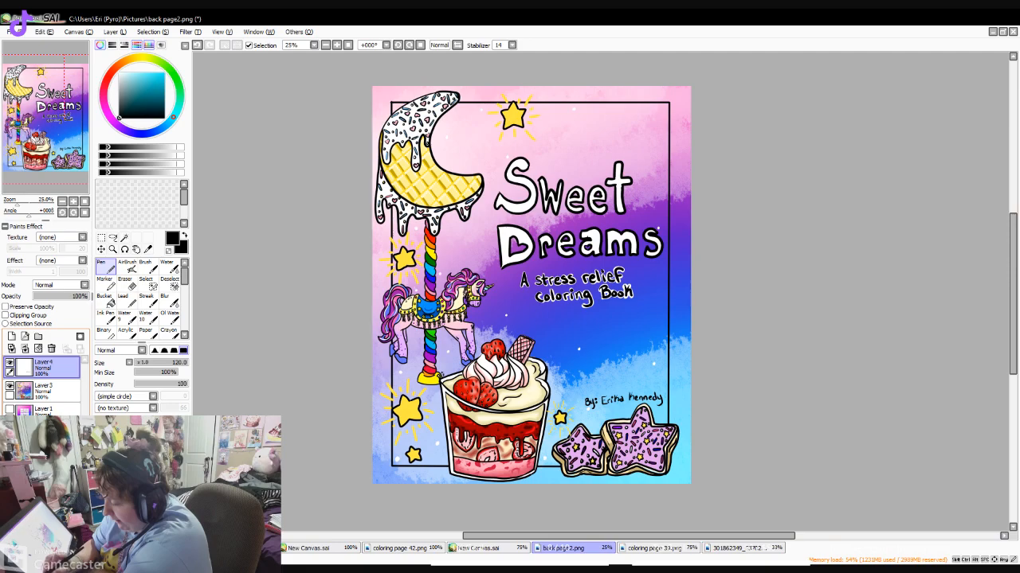
left_click_drag(10, 363, 9, 409)
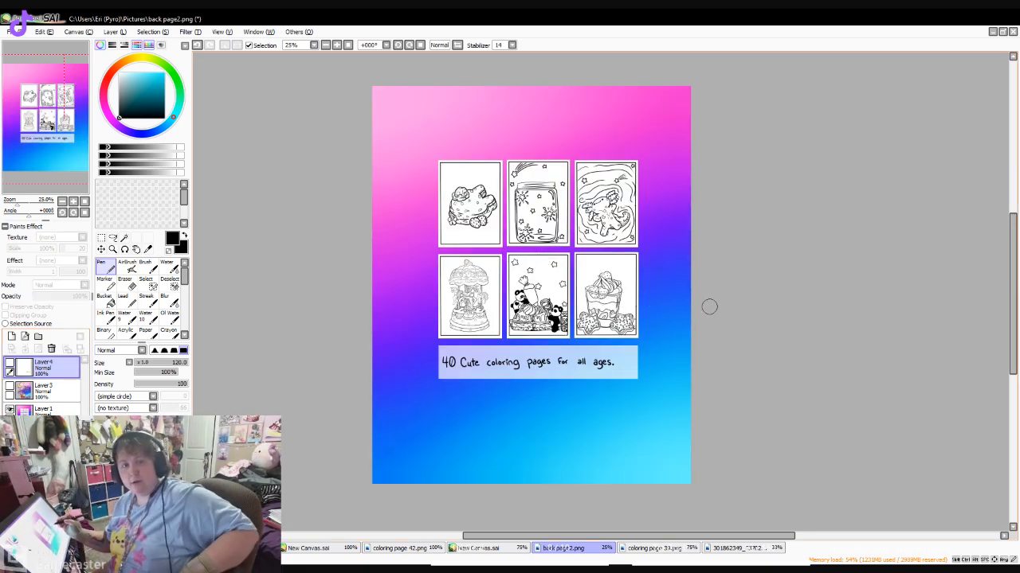
left_click(480, 548)
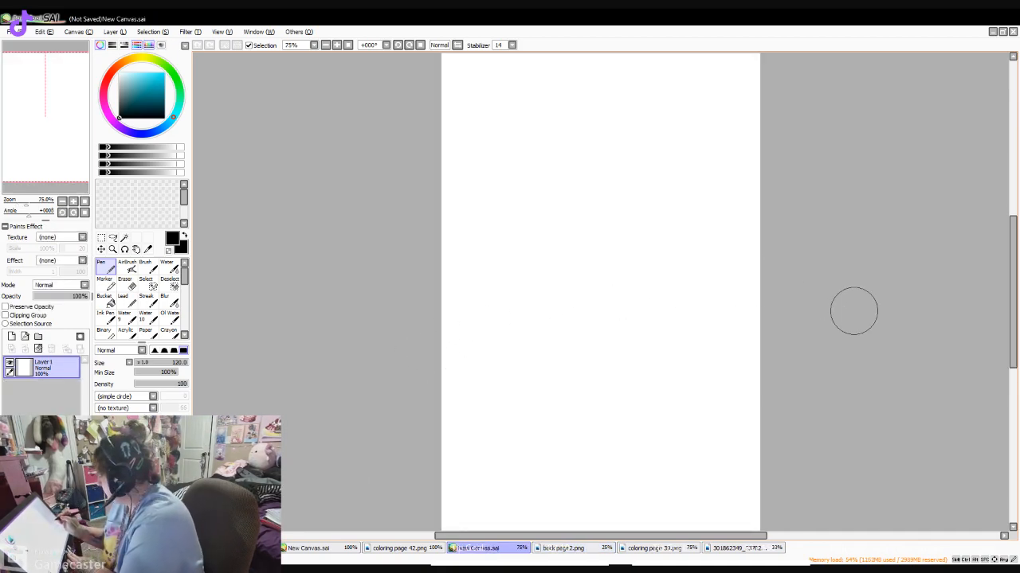
left_click(400, 548)
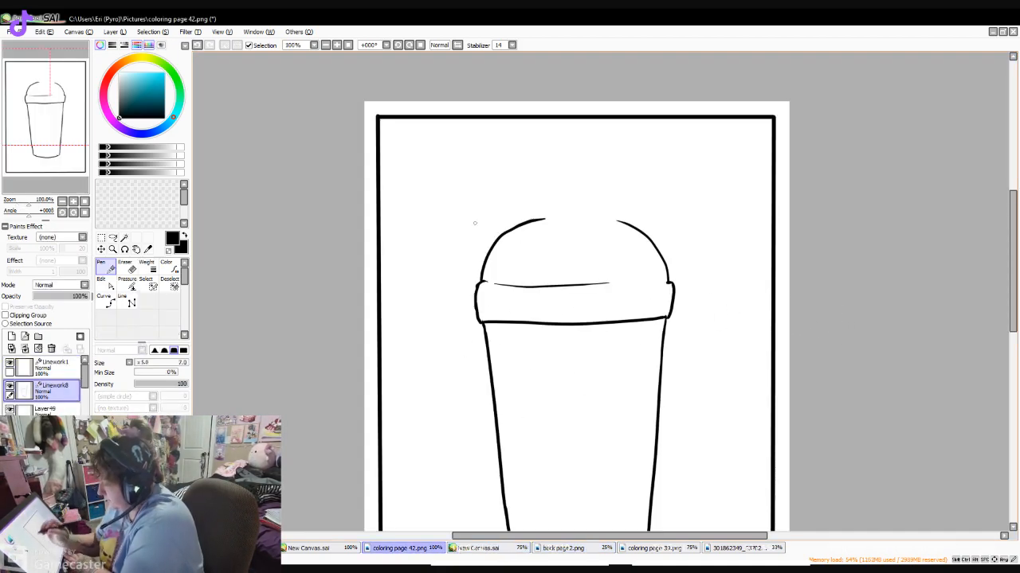
- Draw the curved straw opening at the dome's top and a small winged bat with pointed ears above it, redoing misplaced strokes
left_click_drag(549, 226, 610, 224)
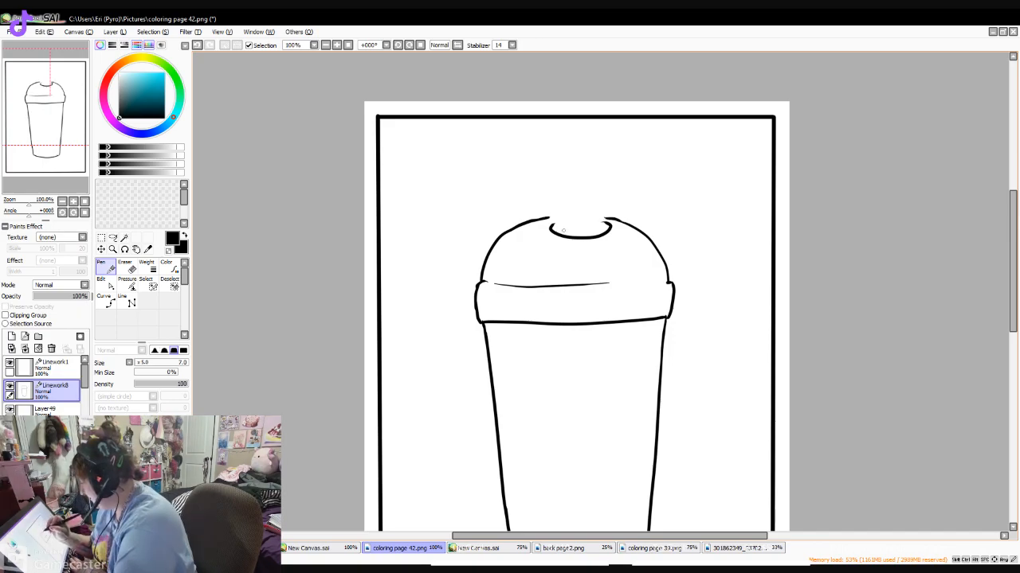
left_click_drag(562, 236, 556, 183)
key("ctrl+z")
mouse_move(627, 216)
left_mouse_down()
mouse_move(645, 215)
mouse_move(655, 243)
left_mouse_up()
key("ctrl+z")
mouse_move(561, 183)
left_mouse_down()
mouse_move(565, 209)
mouse_move(593, 201)
mouse_move(560, 210)
mouse_move(593, 209)
left_mouse_up()
key("ctrl+z")
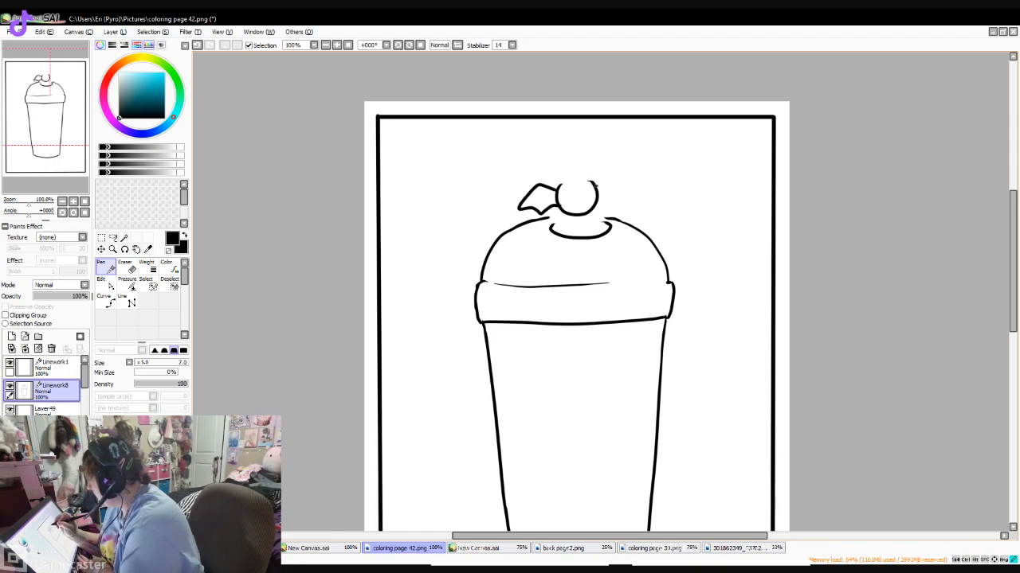
mouse_move(595, 185)
left_mouse_down()
mouse_move(618, 176)
mouse_move(631, 198)
mouse_move(594, 208)
left_mouse_up()
left_click_drag(558, 190, 596, 188)
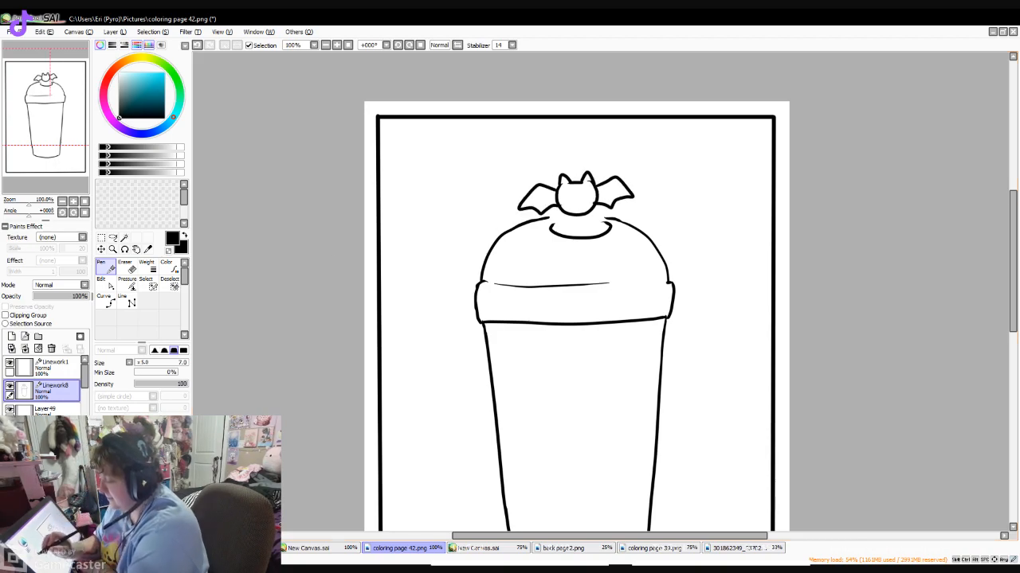
- Draw a wide straw with an oval top behind the bat, running down into the lid opening, redoing the first oval
left_click(129, 269)
left_click(183, 362)
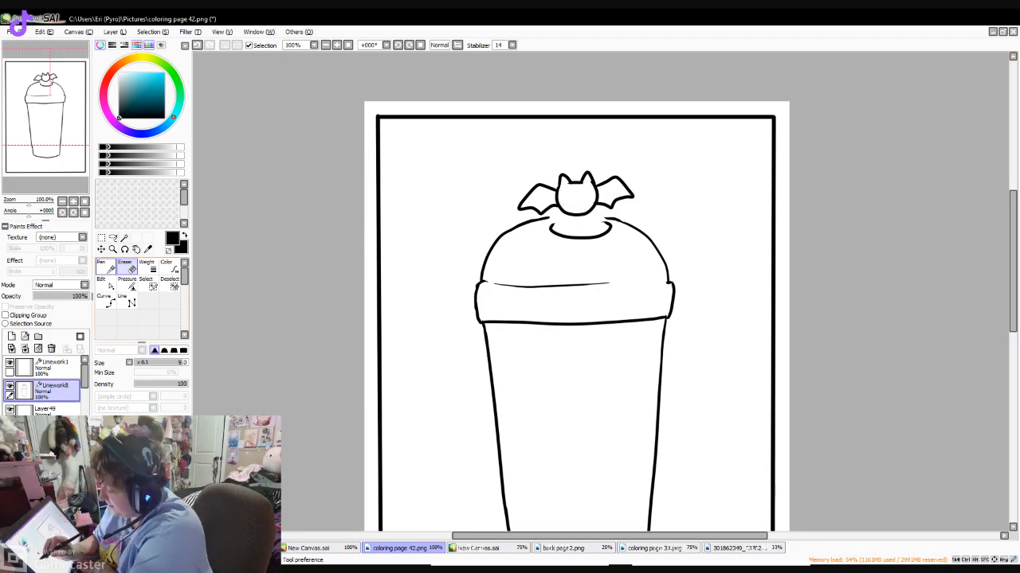
left_click(105, 267)
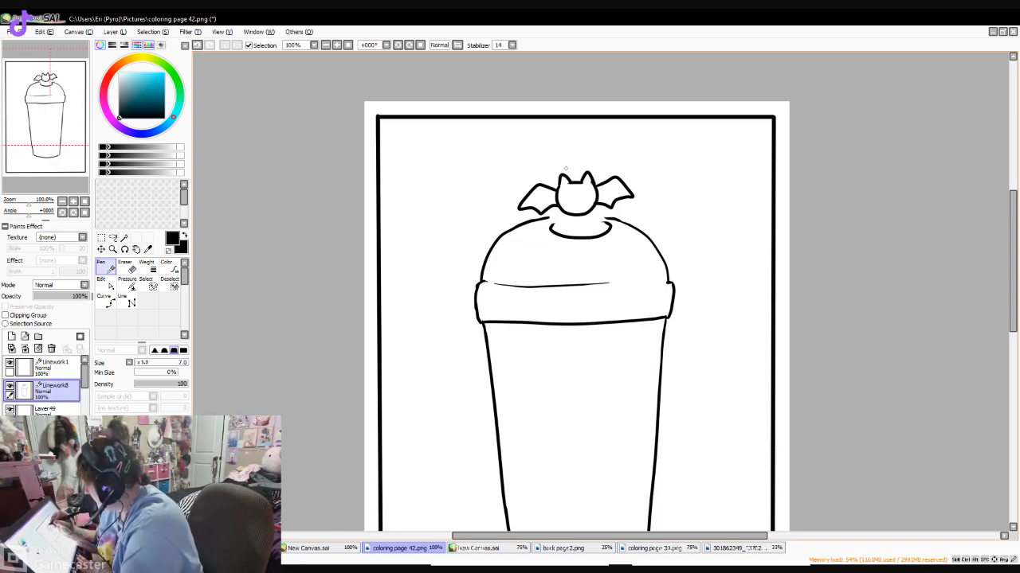
mouse_move(557, 189)
left_mouse_down()
mouse_move(568, 146)
mouse_move(559, 149)
left_mouse_up()
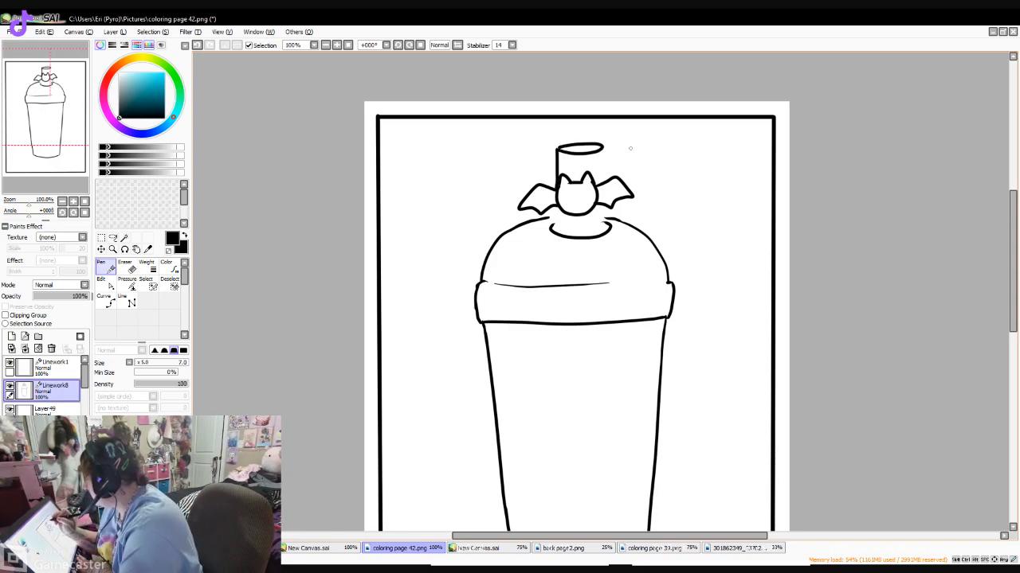
key("ctrl+z")
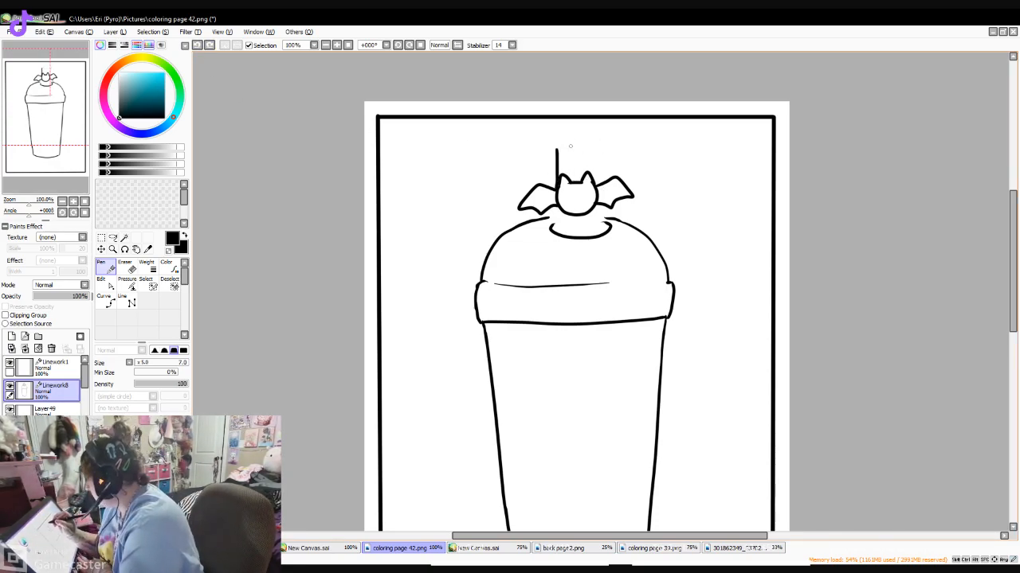
left_click_drag(590, 140, 593, 142)
mouse_move(597, 144)
left_mouse_down()
mouse_move(598, 185)
mouse_move(559, 234)
left_mouse_up()
left_click_drag(597, 203, 599, 237)
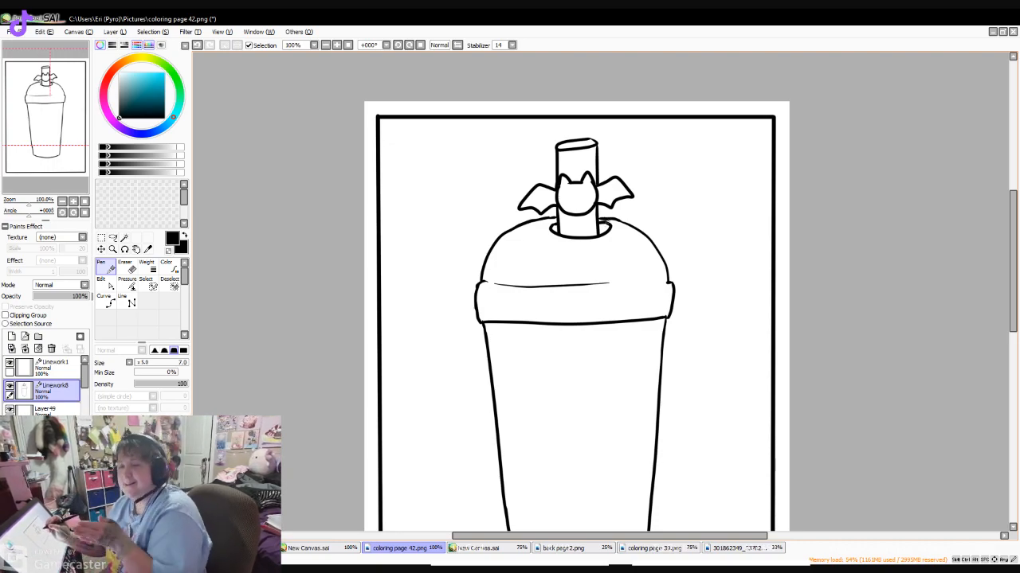
- Add short contour strokes around the lid opening and draw the straw continuing through the lid into the cup
scroll(614, 226, "down", 2)
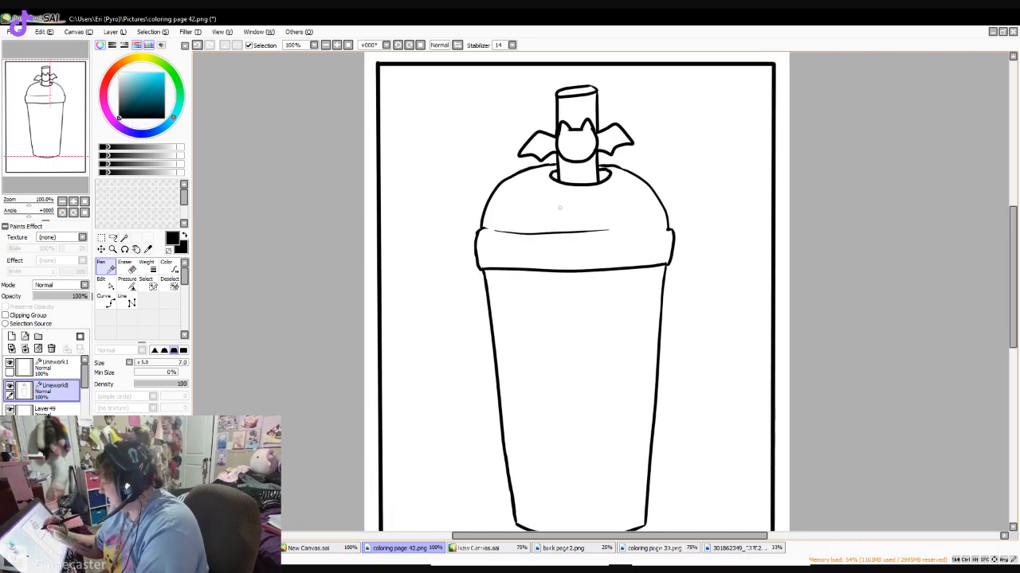
mouse_move(547, 173)
left_mouse_down()
mouse_move(563, 187)
mouse_move(615, 183)
left_mouse_up()
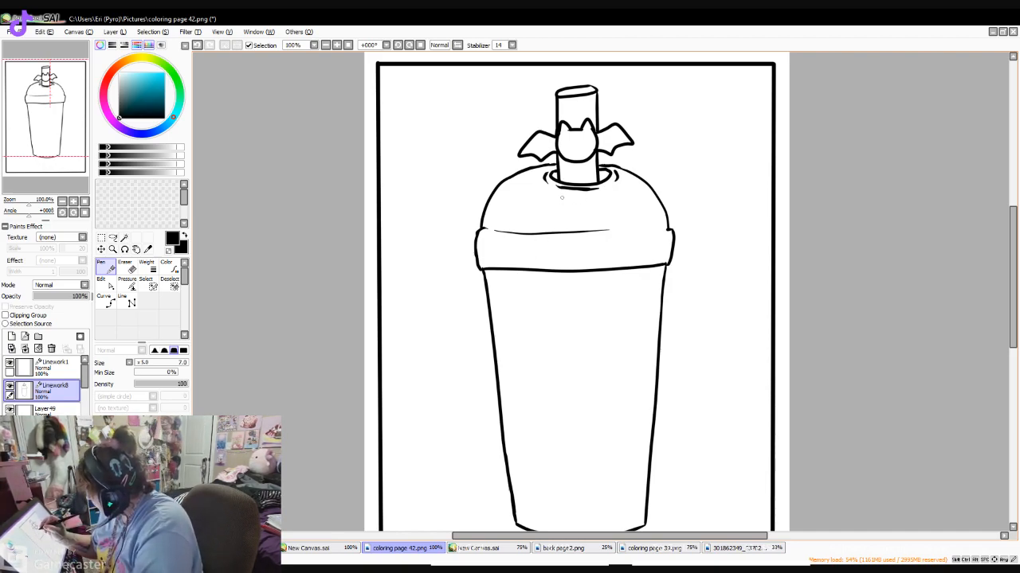
left_click_drag(560, 193, 563, 270)
mouse_move(599, 191)
left_mouse_down()
mouse_move(603, 270)
mouse_move(564, 290)
mouse_move(565, 341)
mouse_move(594, 346)
mouse_move(607, 321)
mouse_move(605, 273)
left_mouse_up()
left_click_drag(608, 314, 605, 343)
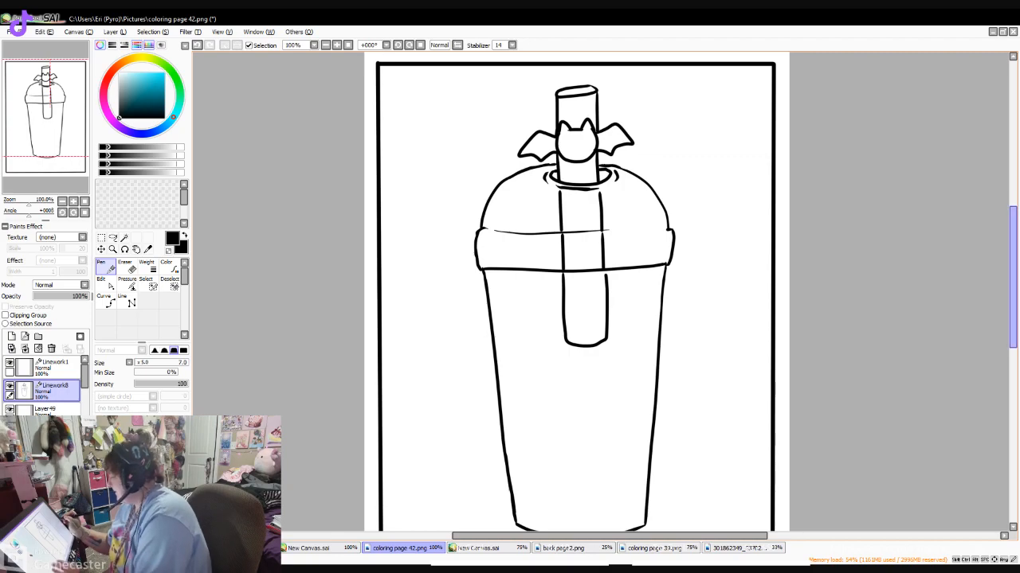
- Undo the straw segment below the cup's rim and redraw it longer, reaching deeper into the cup
scroll(804, 309, "down", 2)
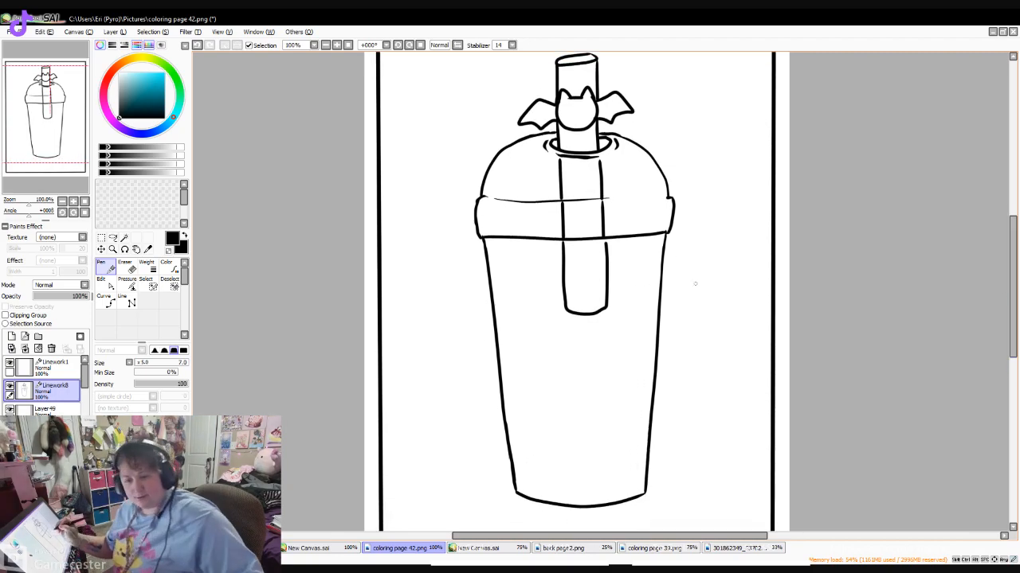
key("ctrl+z")
key("ctrl+z")
left_click_drag(563, 244, 569, 341)
key("ctrl+z")
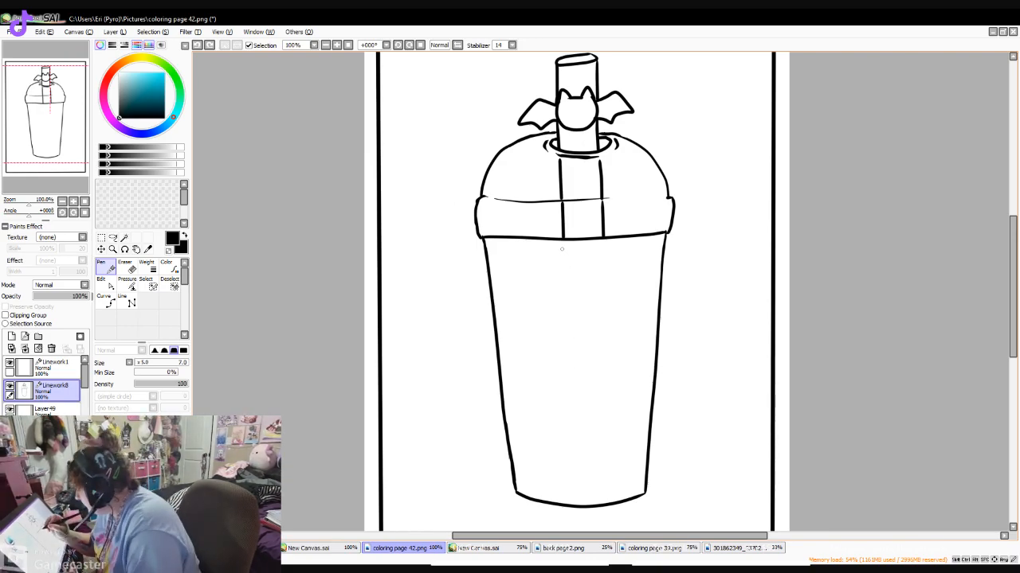
mouse_move(563, 243)
left_mouse_down()
mouse_move(571, 376)
mouse_move(586, 396)
mouse_move(603, 348)
mouse_move(598, 250)
left_mouse_up()
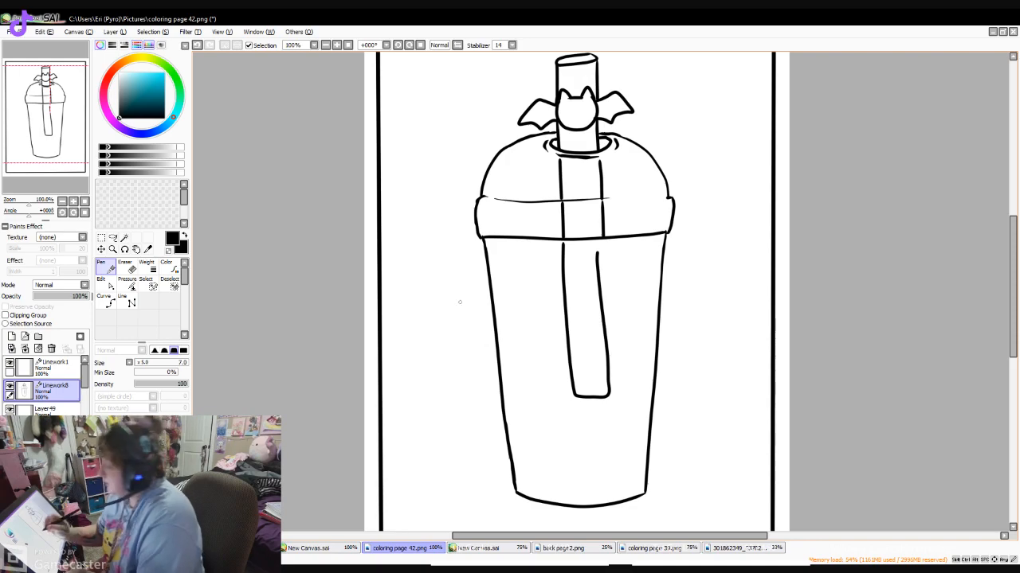
- Undo the straw segment inside the cup and redraw it with two long straight lines closed by a curved bottom edge
key("ctrl+z")
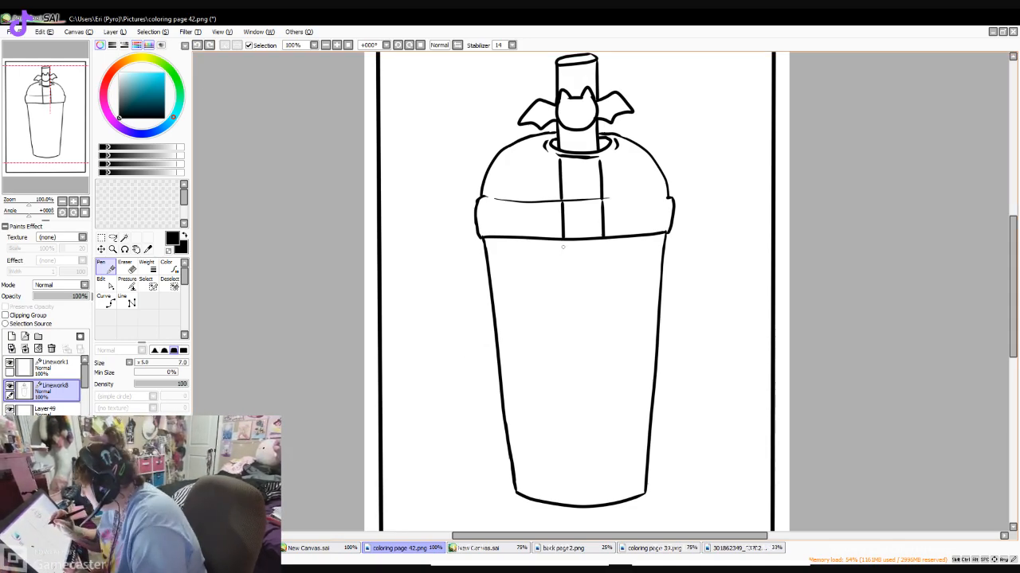
left_click_drag(563, 244, 565, 413)
key("ctrl+z")
left_click(127, 302)
left_click_drag(562, 239, 567, 429)
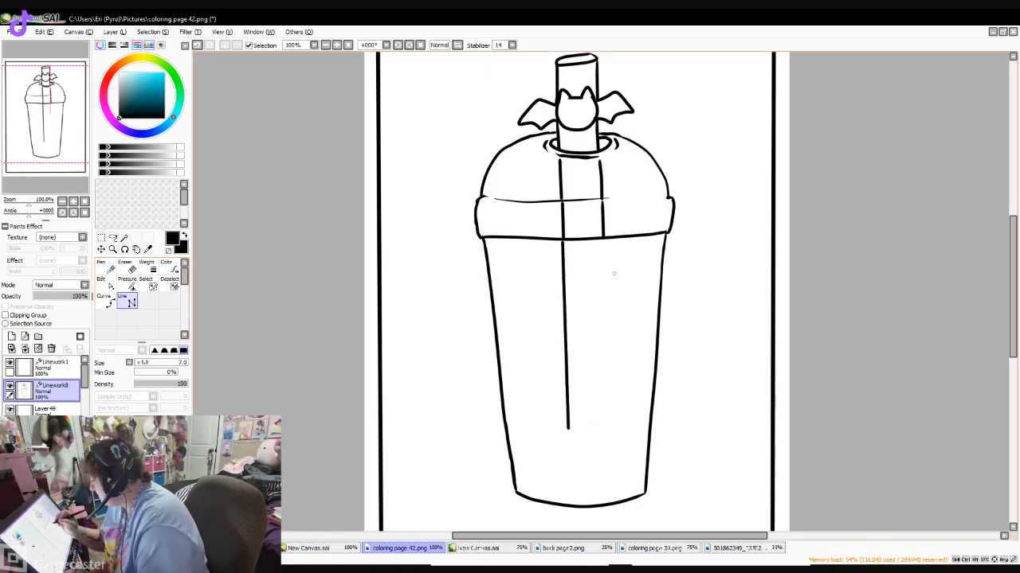
mouse_move(602, 241)
left_mouse_down()
mouse_move(607, 427)
mouse_move(568, 428)
mouse_move(606, 425)
left_mouse_up()
left_click(106, 267)
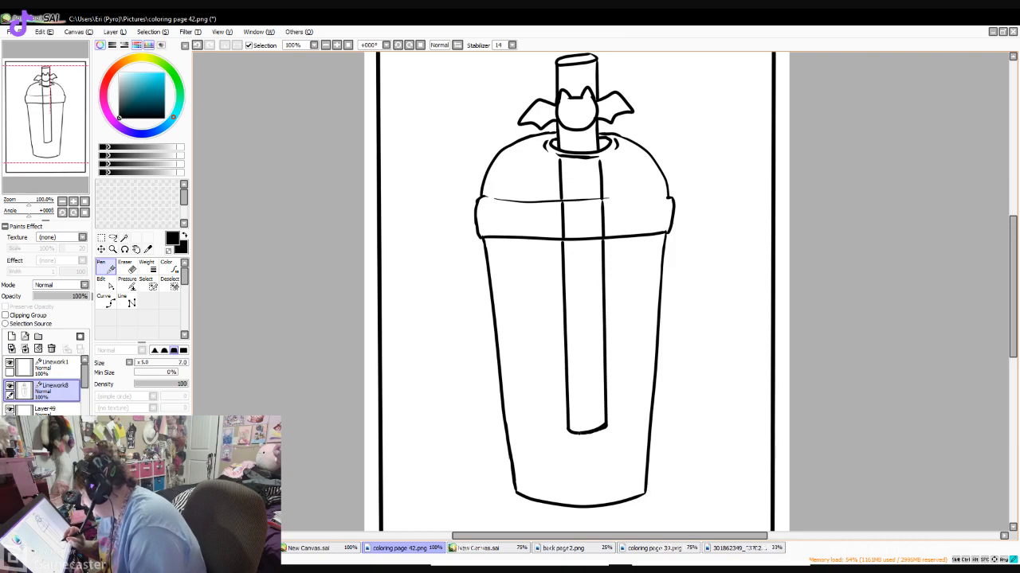
scroll(727, 187, "up", 3)
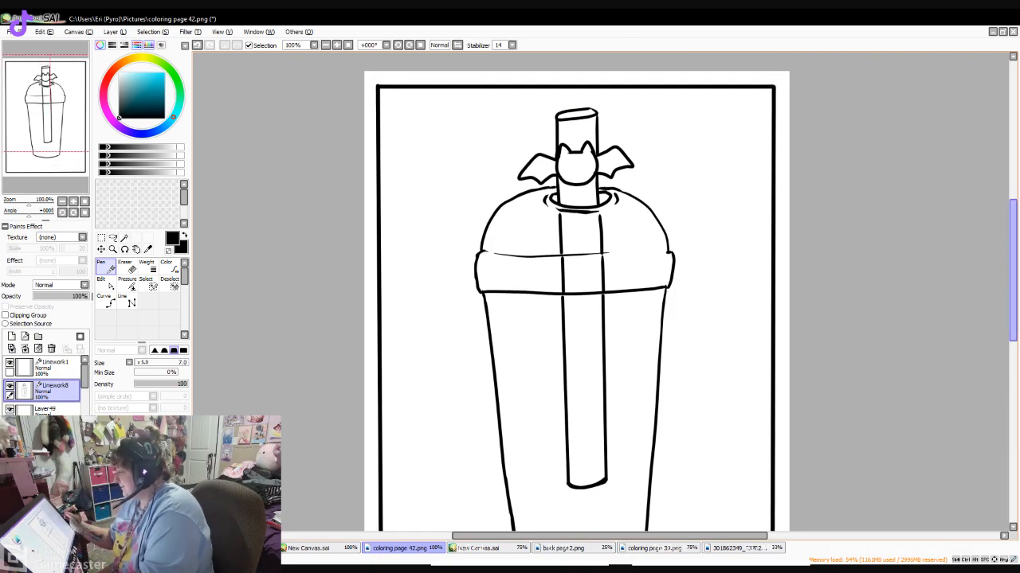
scroll(763, 240, "down", 5)
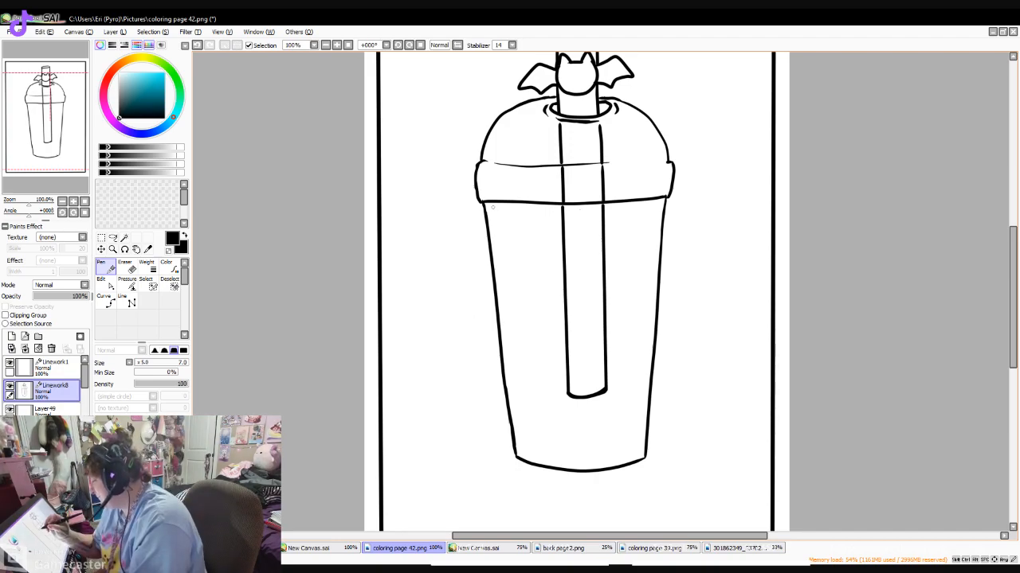
- Start an inner outline at the cup's upper left with a short corner stroke and a line down the wall, redoing misplaced strokes
left_click_drag(495, 208, 502, 299)
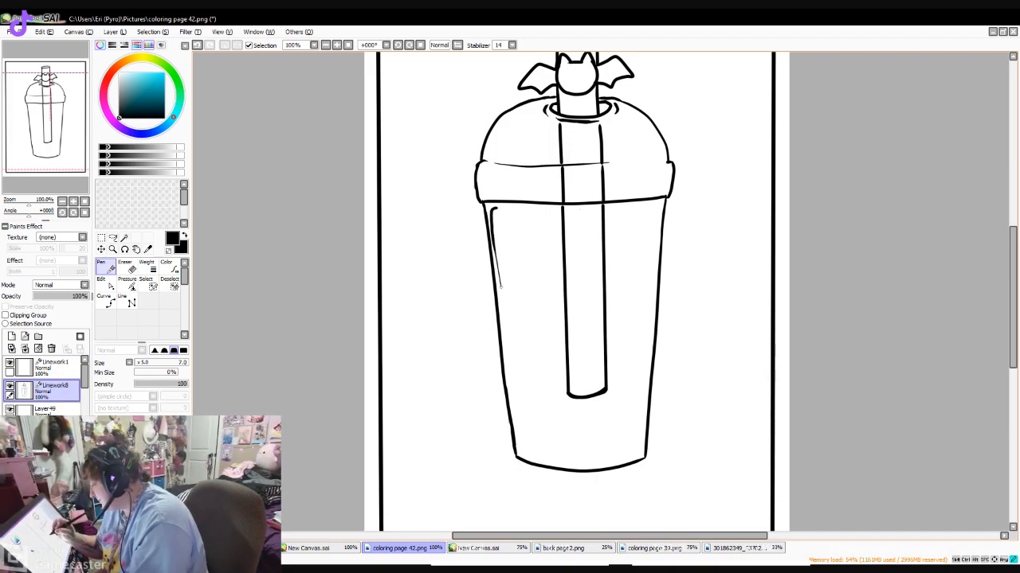
key("ctrl+z")
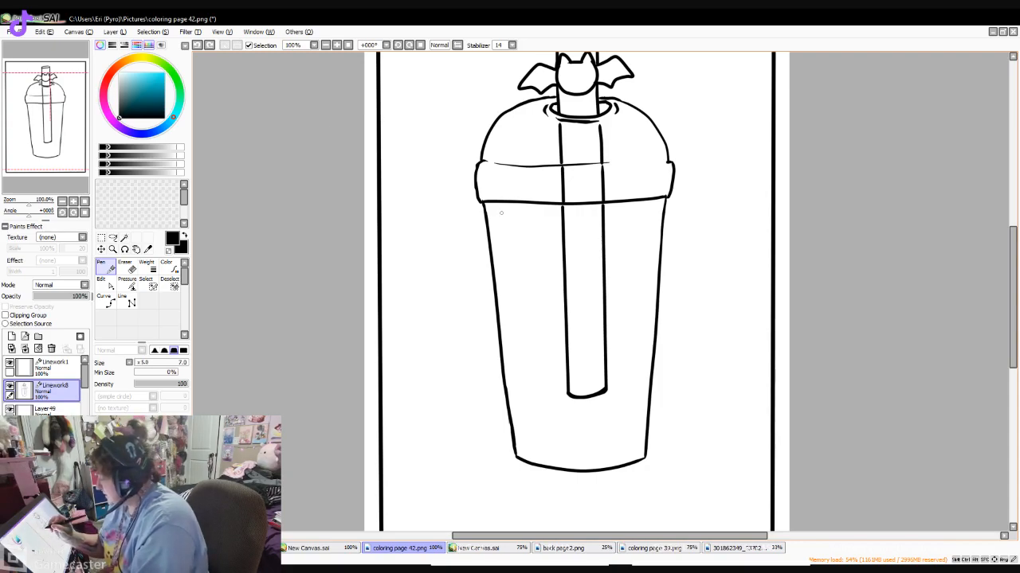
left_click_drag(510, 211, 493, 212)
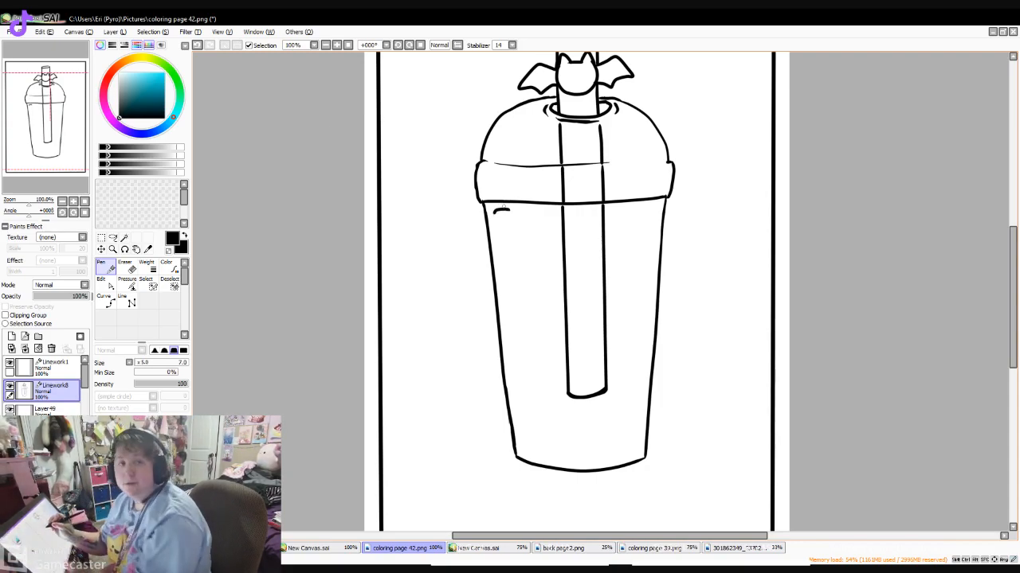
left_click_drag(492, 213, 499, 306)
key("ctrl+z")
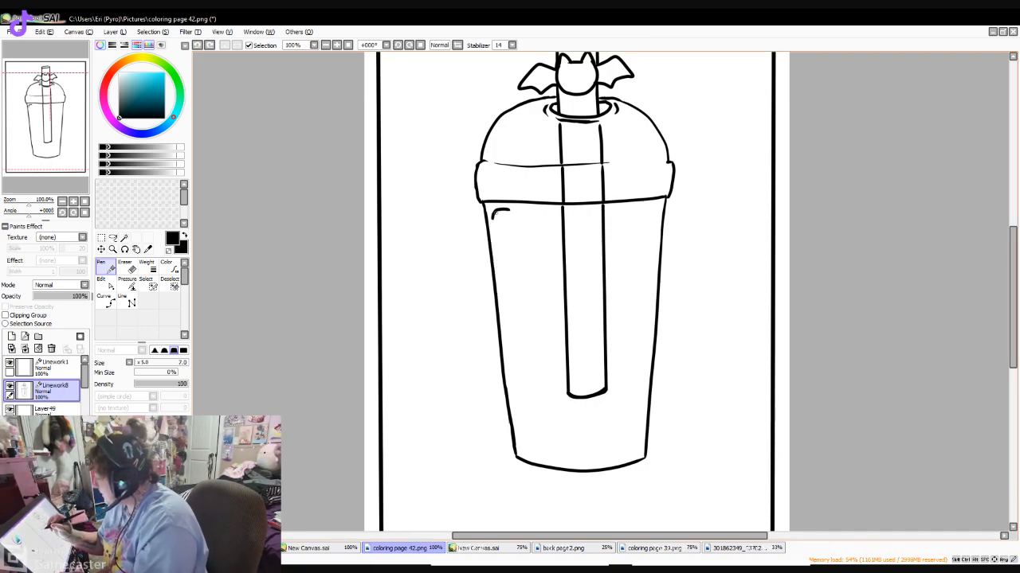
left_click_drag(492, 214, 507, 359)
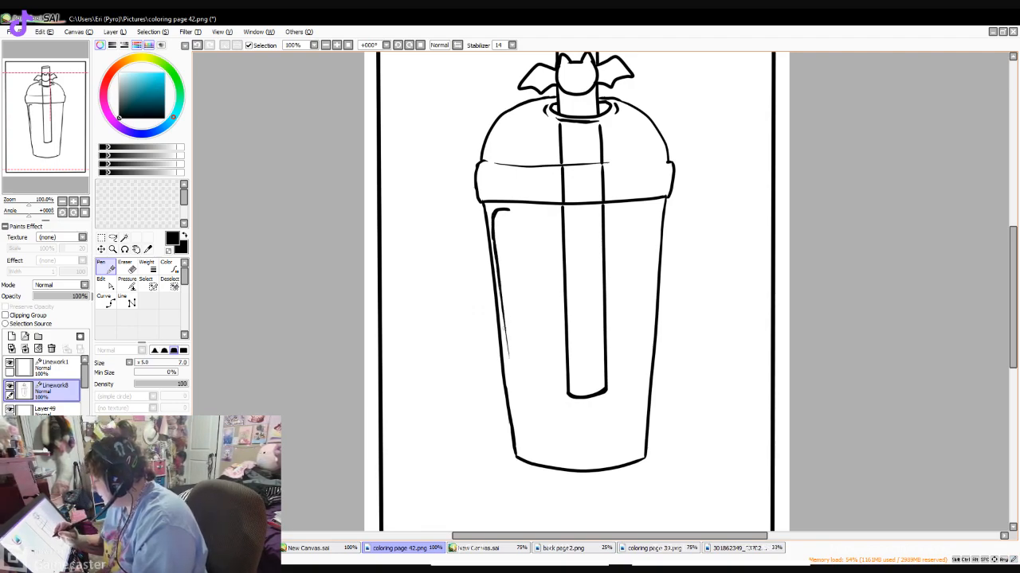
left_click(197, 46)
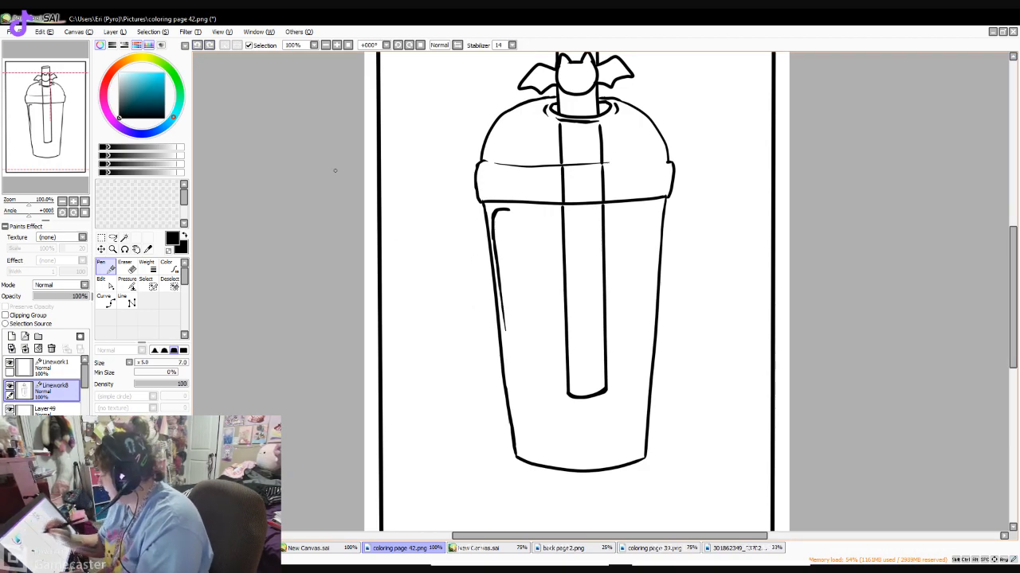
- Complete the inner outline along the cup's left wall, base and right wall, with a wavy liquid edge broken at the straw
left_click_drag(503, 314, 506, 356)
mouse_move(499, 297)
left_mouse_down()
mouse_move(520, 454)
mouse_move(598, 462)
left_mouse_up()
left_click(197, 46)
left_click_drag(521, 452, 642, 457)
mouse_move(508, 208)
left_mouse_down()
mouse_move(559, 222)
mouse_move(657, 207)
mouse_move(655, 266)
left_mouse_up()
left_click(198, 45)
left_click(198, 45)
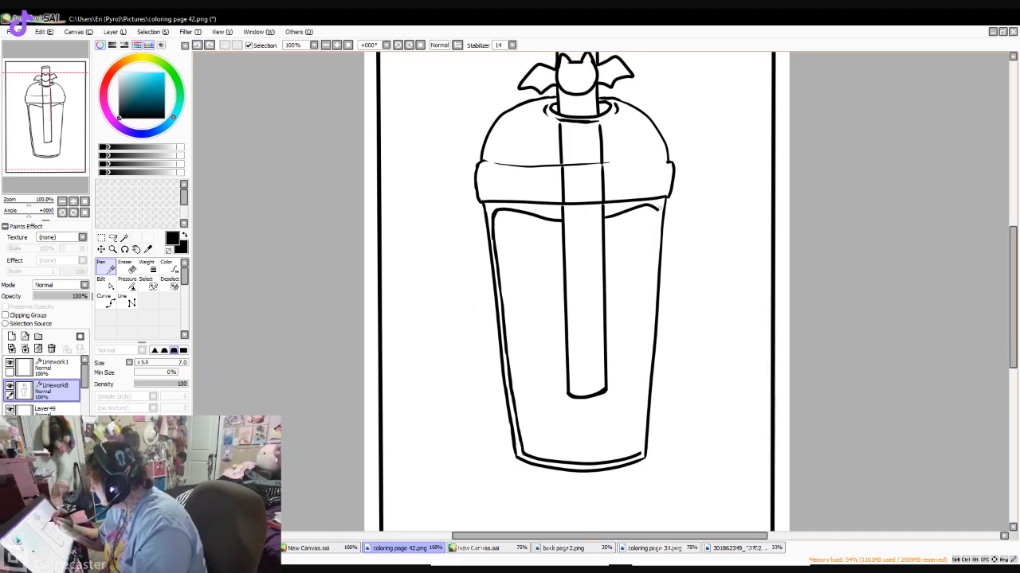
left_click_drag(658, 209, 645, 456)
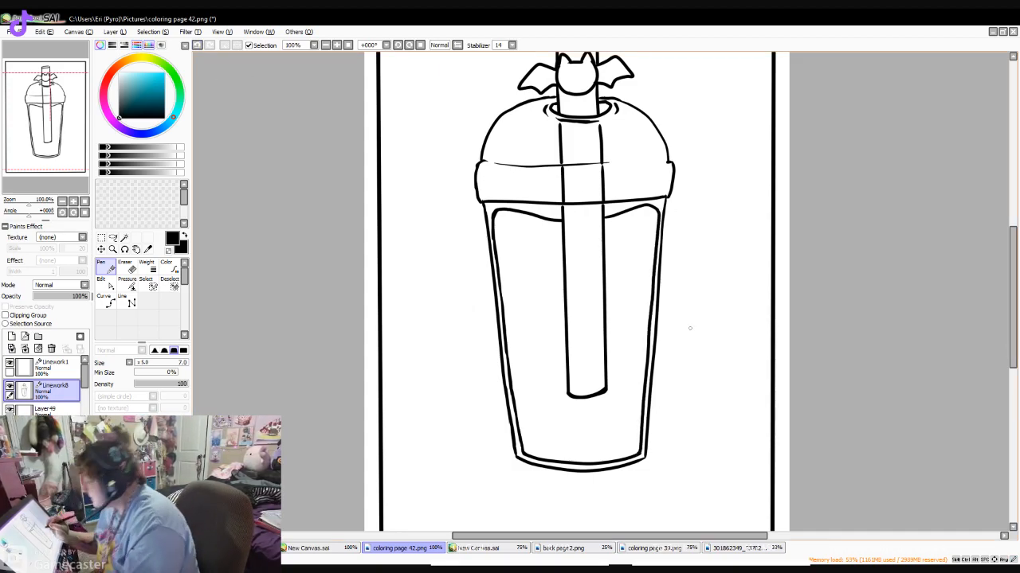
- Draw the curved front edge of the liquid surface below the wavy line and add a small swirl on each side of the straw
left_click_drag(495, 225, 649, 227)
left_click_drag(538, 223, 533, 241)
left_click_drag(620, 218, 619, 234)
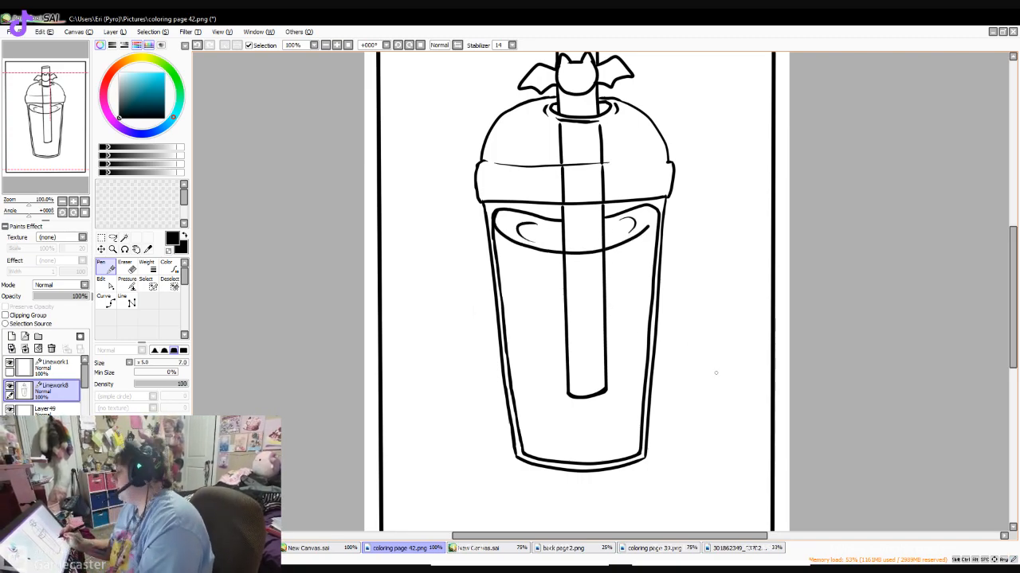
- Draw a small tilted bat with pointed ears and scalloped wings inside the cup, left of the straw, redoing the lower head stroke
left_click_drag(521, 288, 544, 282)
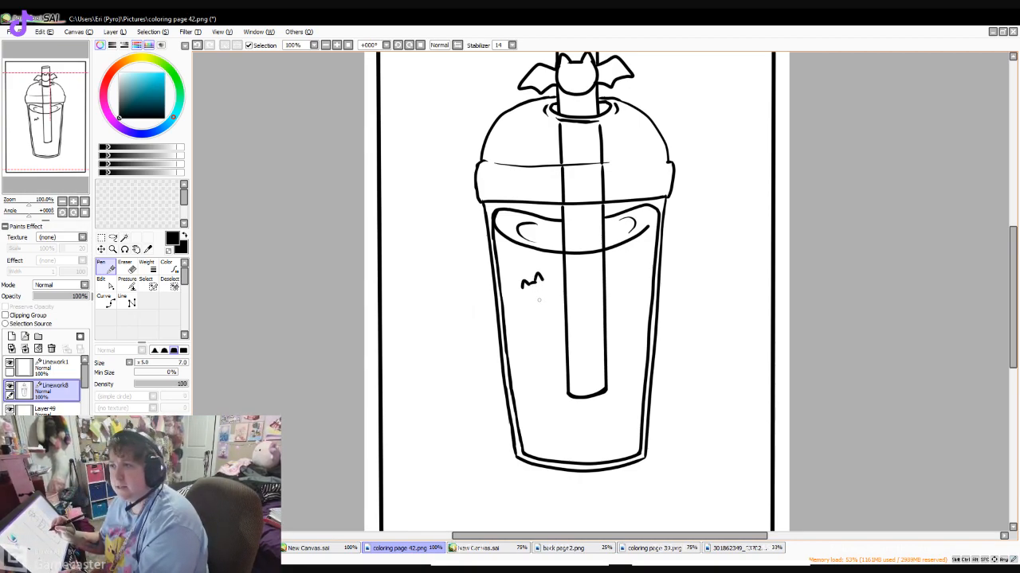
mouse_move(525, 296)
left_mouse_down()
mouse_move(547, 295)
mouse_move(518, 295)
left_mouse_up()
key("ctrl+z")
scroll(541, 296, "up", 1)
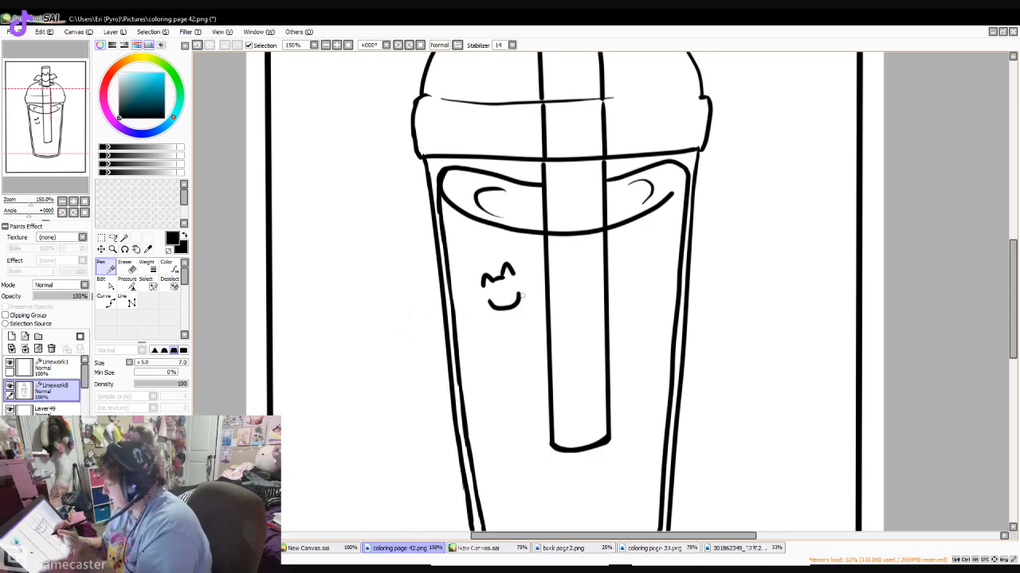
left_click_drag(484, 281, 483, 292)
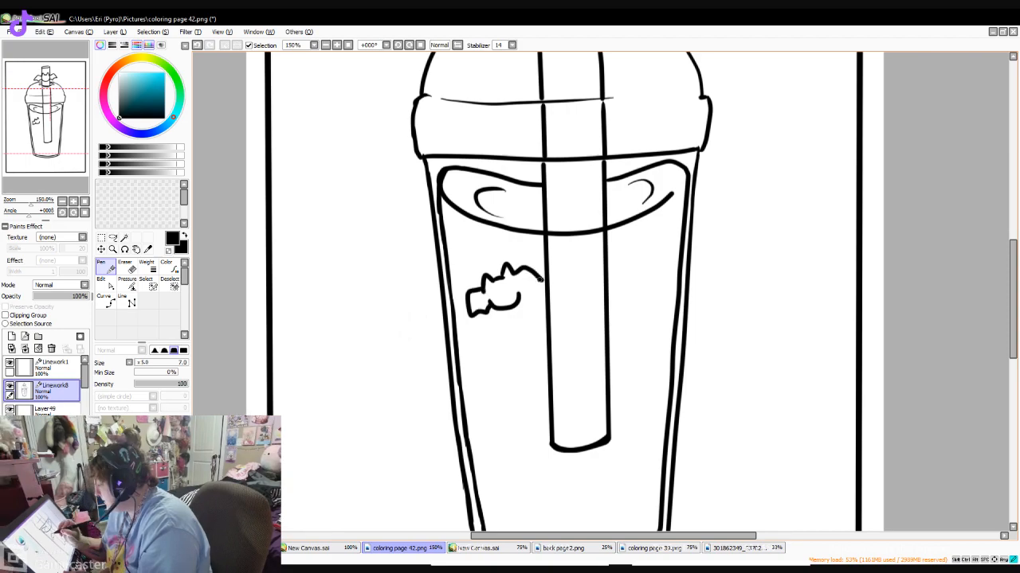
left_click_drag(542, 279, 519, 296)
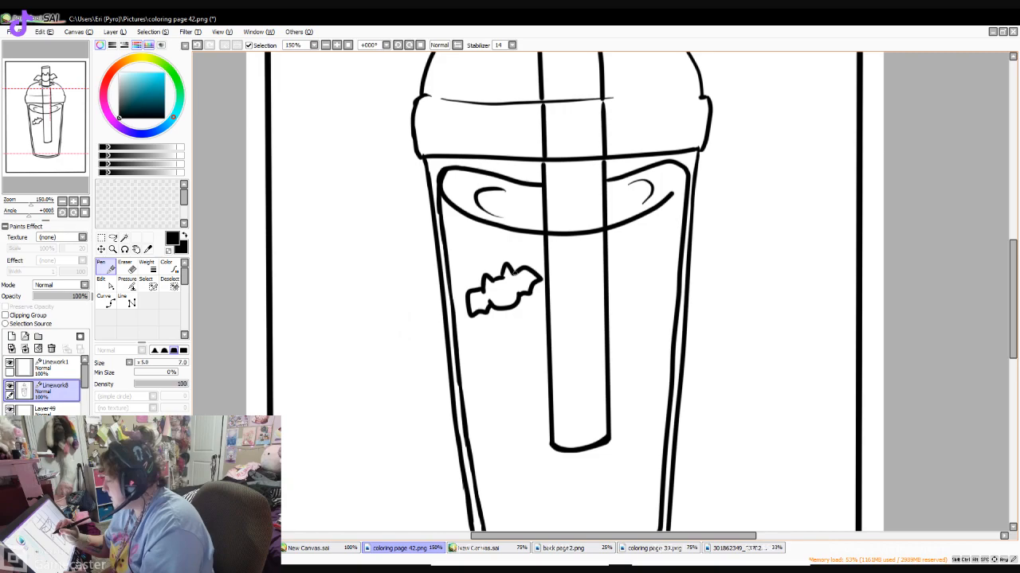
- Draw a second bat below the first one and a third bat right of the straw, just under the liquid surface
scroll(514, 273, "down", 2)
mouse_move(482, 272)
left_mouse_down()
mouse_move(511, 282)
mouse_move(478, 277)
left_mouse_up()
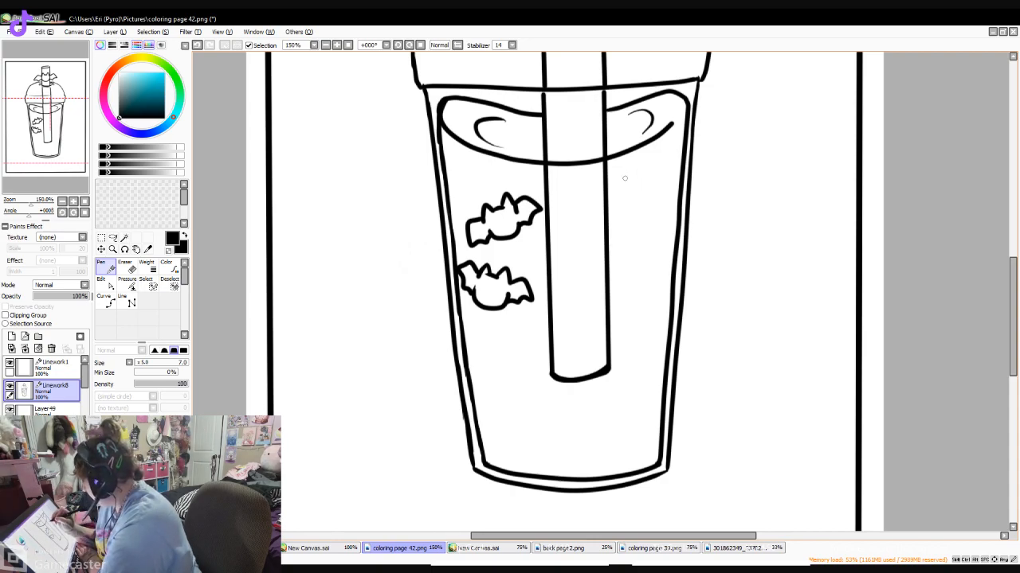
mouse_move(623, 181)
left_mouse_down()
mouse_move(623, 169)
mouse_move(639, 177)
mouse_move(639, 164)
mouse_move(649, 174)
left_mouse_up()
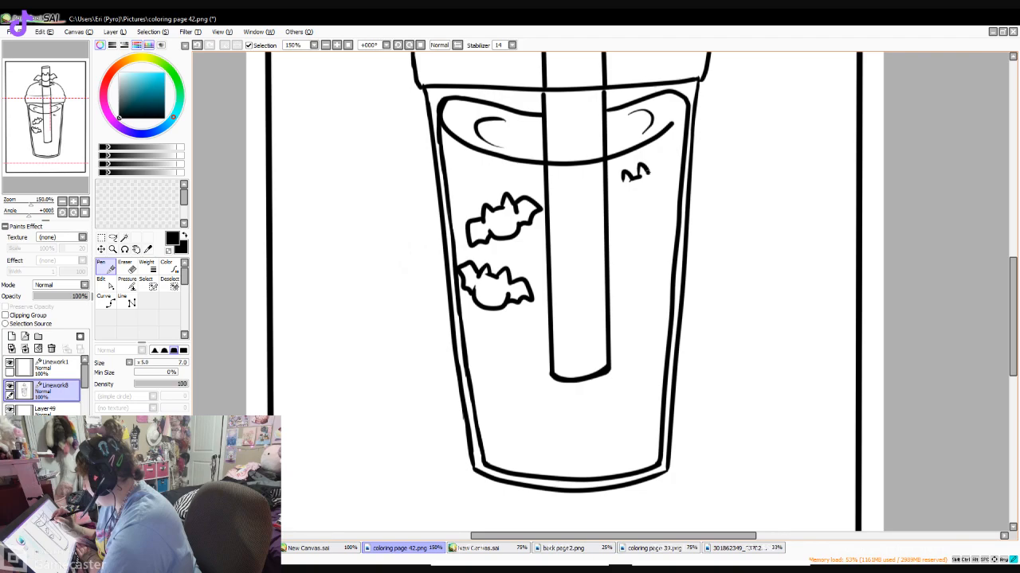
mouse_move(647, 172)
left_mouse_down()
mouse_move(650, 192)
mouse_move(613, 179)
mouse_move(606, 188)
mouse_move(621, 205)
left_mouse_up()
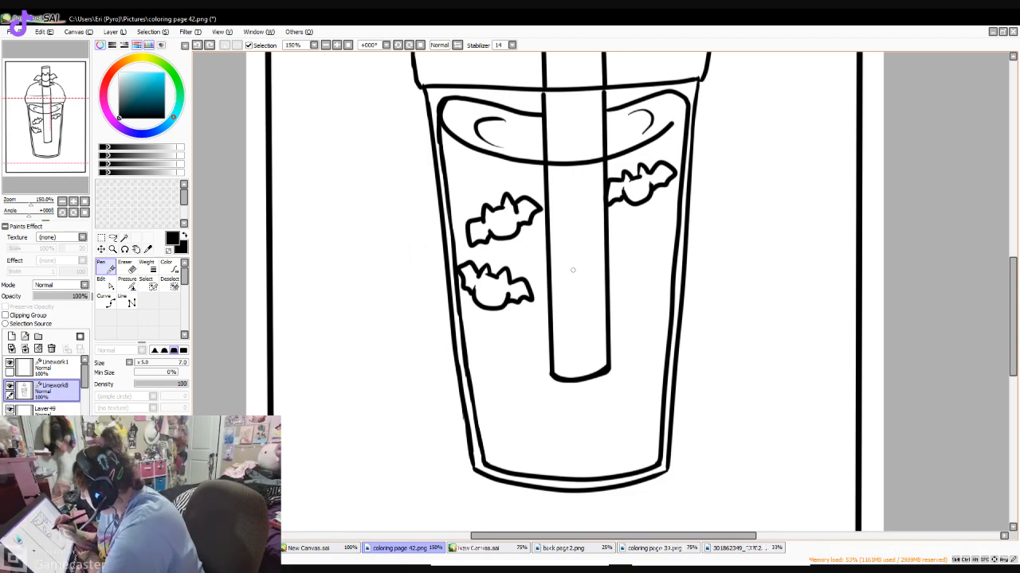
- Draw an upside-down bat overlapping the lower part of the straw and erase the straw line running through its wing
mouse_move(562, 284)
left_mouse_down()
mouse_move(574, 259)
mouse_move(594, 280)
mouse_move(579, 306)
mouse_move(599, 284)
left_mouse_up()
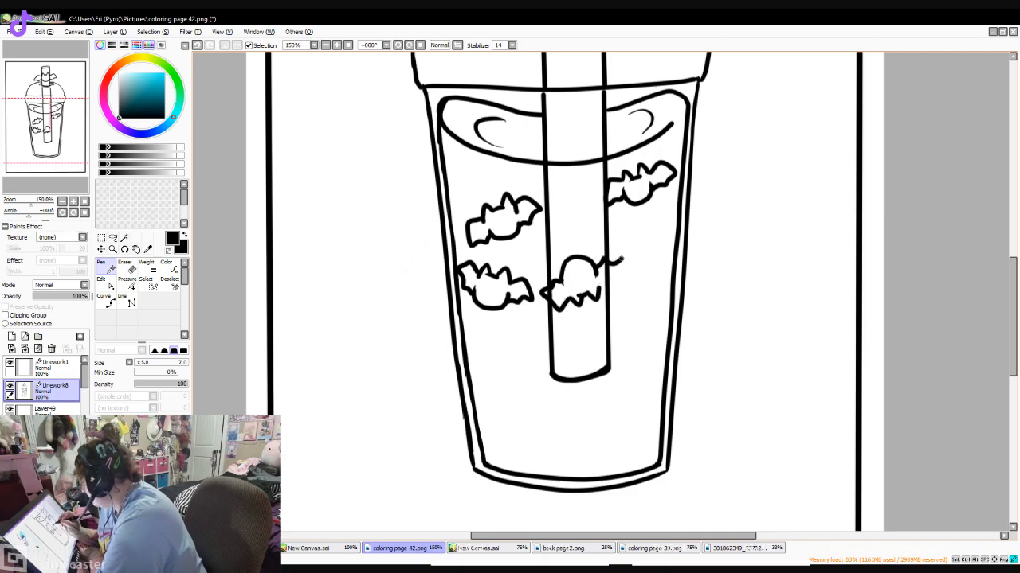
mouse_move(618, 261)
left_mouse_down()
mouse_move(622, 276)
mouse_move(599, 291)
mouse_move(611, 288)
left_mouse_up()
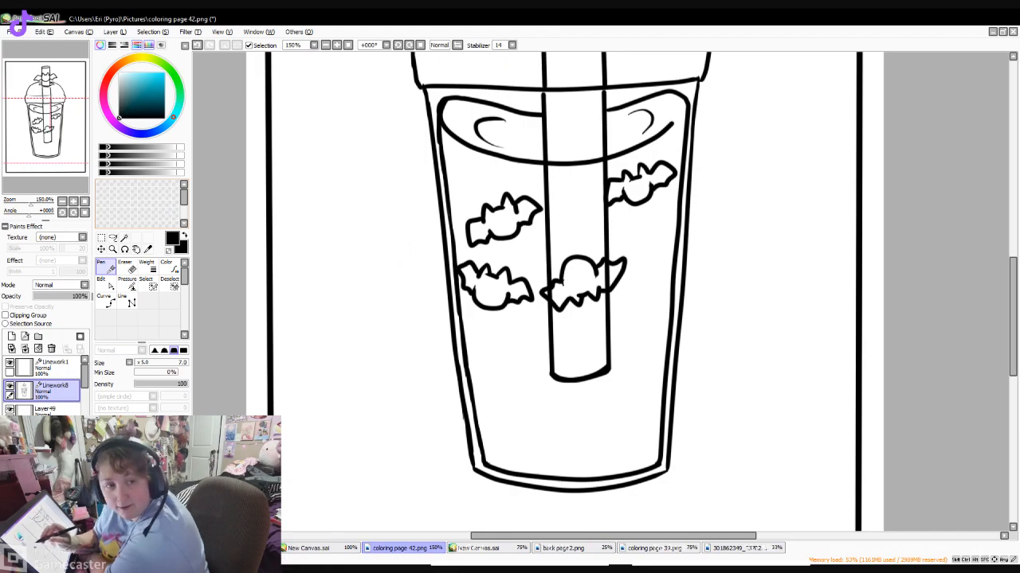
key("e")
left_click_drag(602, 270, 611, 276)
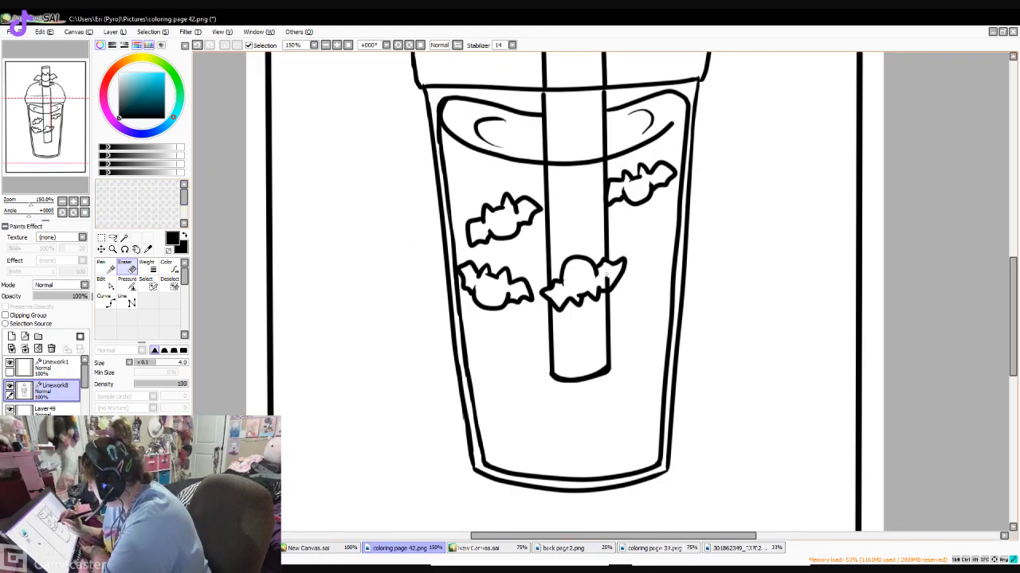
- Draw a bat turned on its side between the straw's lower end and the cup's right wall
key("n")
left_click_drag(1012, 275, 1013, 286)
mouse_move(626, 282)
left_mouse_down()
mouse_move(641, 263)
mouse_move(637, 271)
mouse_move(659, 274)
mouse_move(658, 289)
mouse_move(623, 302)
left_mouse_up()
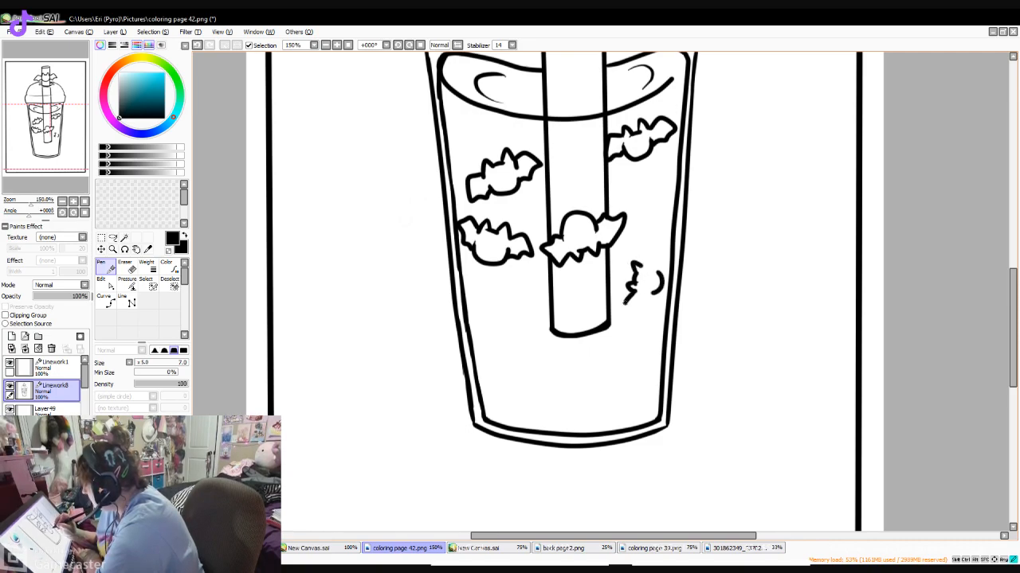
left_click_drag(640, 311, 649, 302)
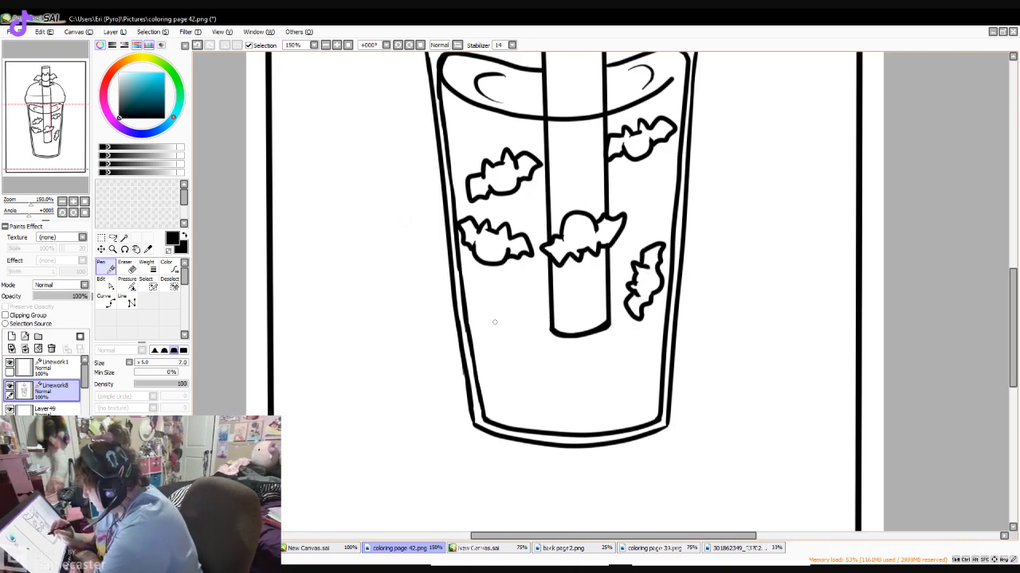
- Draw a steeply tilted bat at the lower left of the straw and another bat below the straw's lower right end
mouse_move(492, 320)
left_mouse_down()
mouse_move(487, 333)
mouse_move(527, 323)
mouse_move(519, 342)
left_mouse_up()
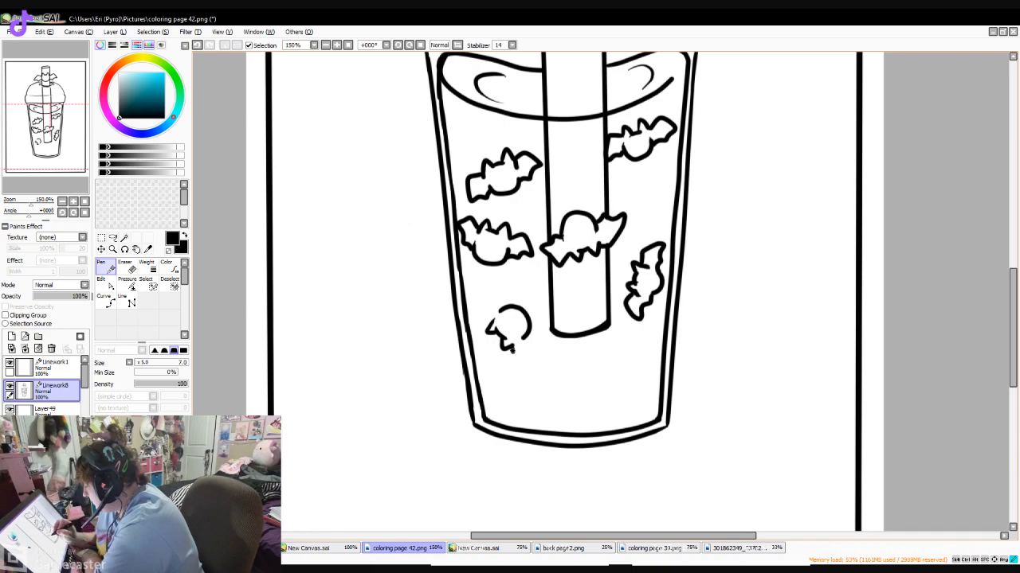
left_click_drag(512, 349, 542, 357)
left_click_drag(543, 358, 527, 340)
left_click_drag(488, 322, 497, 296)
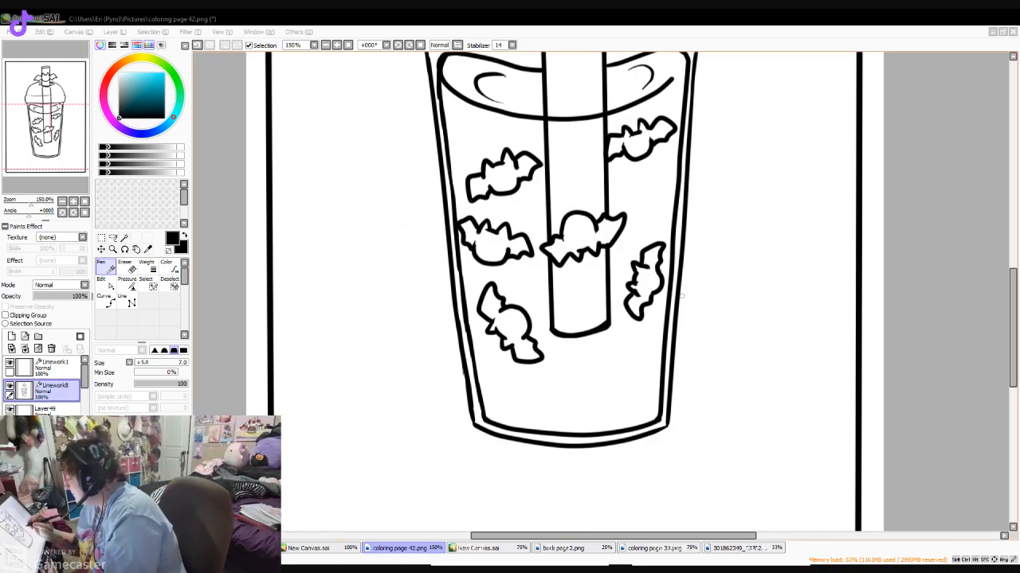
mouse_move(592, 374)
left_mouse_down()
mouse_move(622, 366)
mouse_move(629, 382)
mouse_move(576, 388)
mouse_move(593, 399)
mouse_move(598, 390)
left_mouse_up()
mouse_move(623, 356)
left_mouse_down()
mouse_move(629, 385)
mouse_move(602, 389)
left_mouse_up()
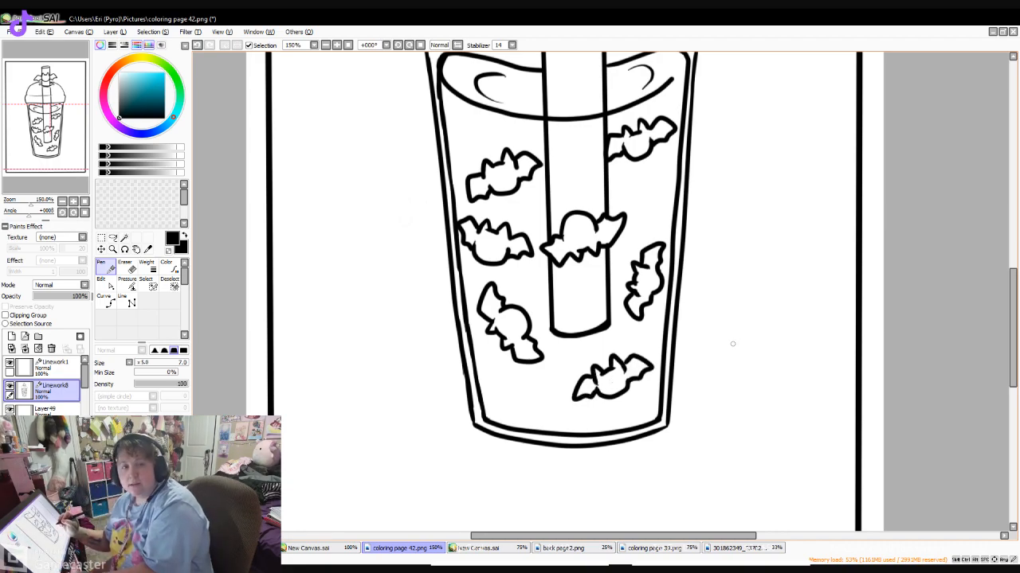
- Transform the whole cup drawing, moving it lower on the page and enlarging it to fill more of the frame
key("Page_Down")
mouse_move(1012, 316)
left_mouse_down()
mouse_move(1012, 282)
mouse_move(1012, 306)
left_mouse_up()
key("Page_Down")
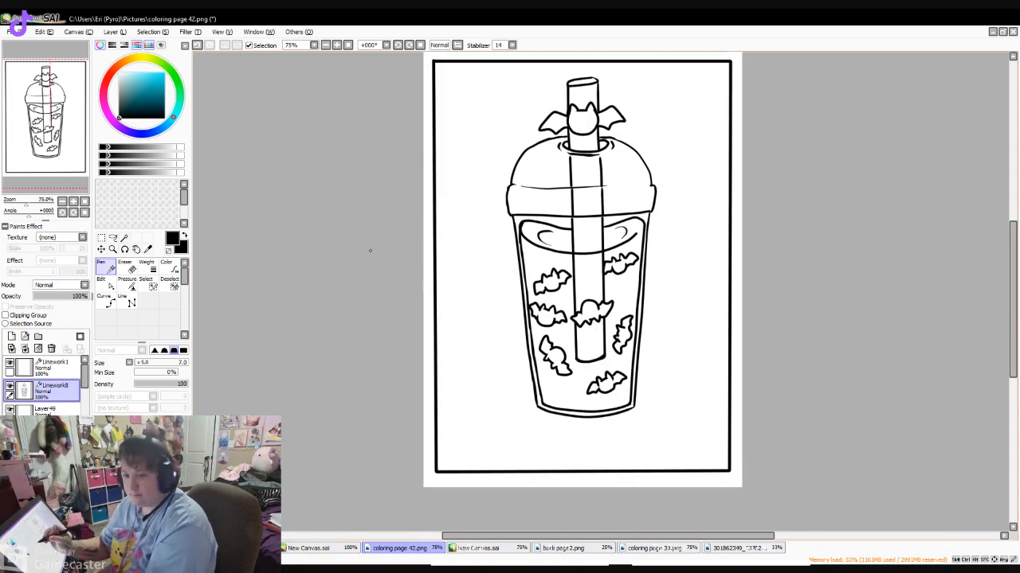
key("ctrl+t")
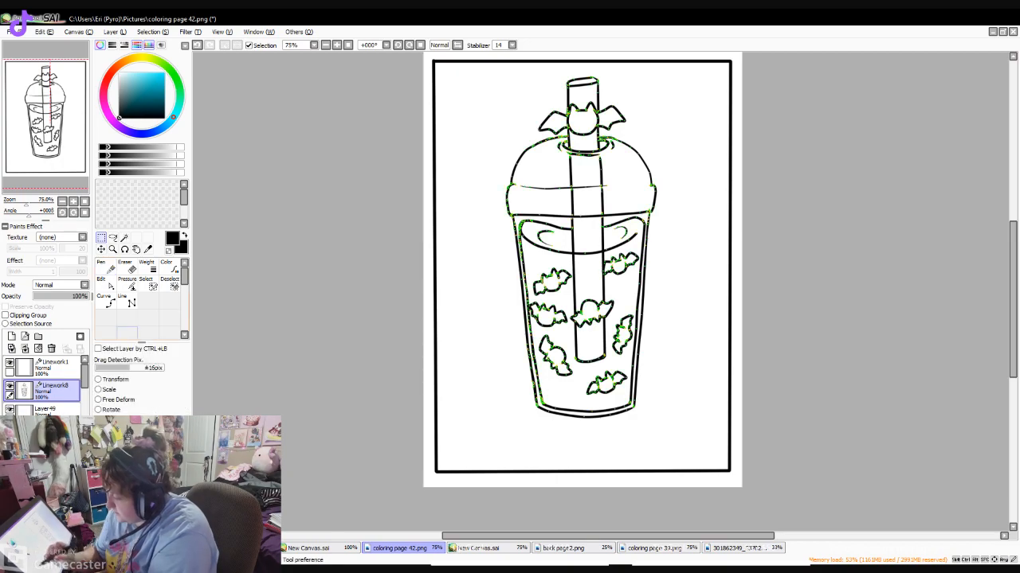
left_click_drag(582, 247, 560, 284)
mouse_move(636, 284)
left_mouse_down()
mouse_move(698, 284)
mouse_move(668, 284)
left_mouse_up()
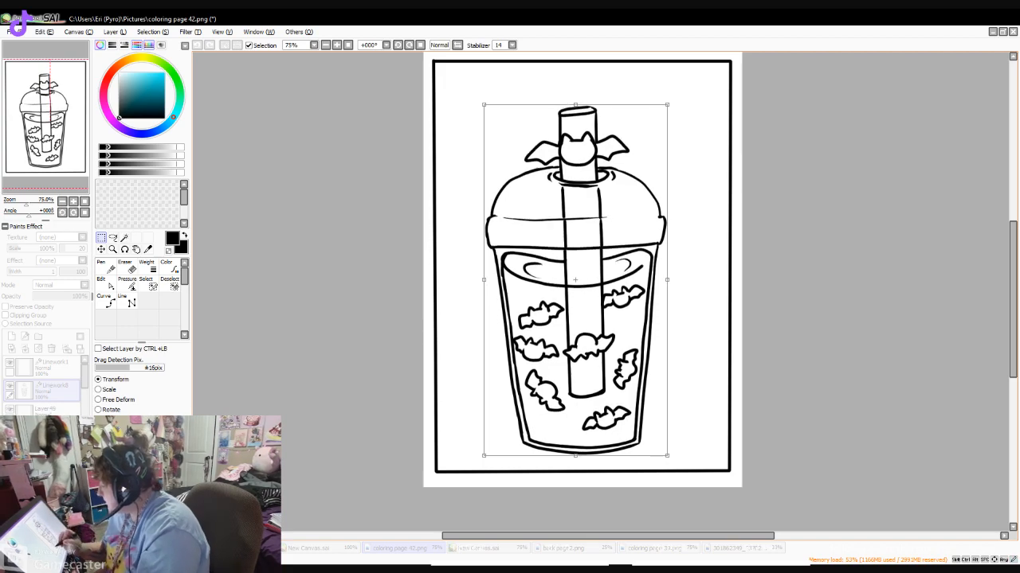
key("Return")
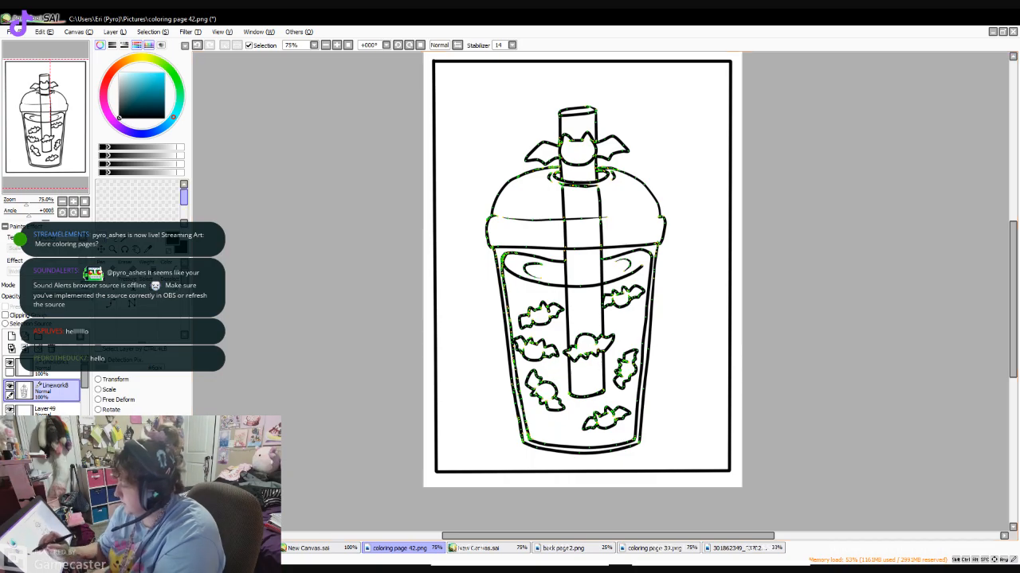
- Sign the artwork with the artist's name in small vertical Japanese characters beside the cup's lower right wall
left_click(105, 269)
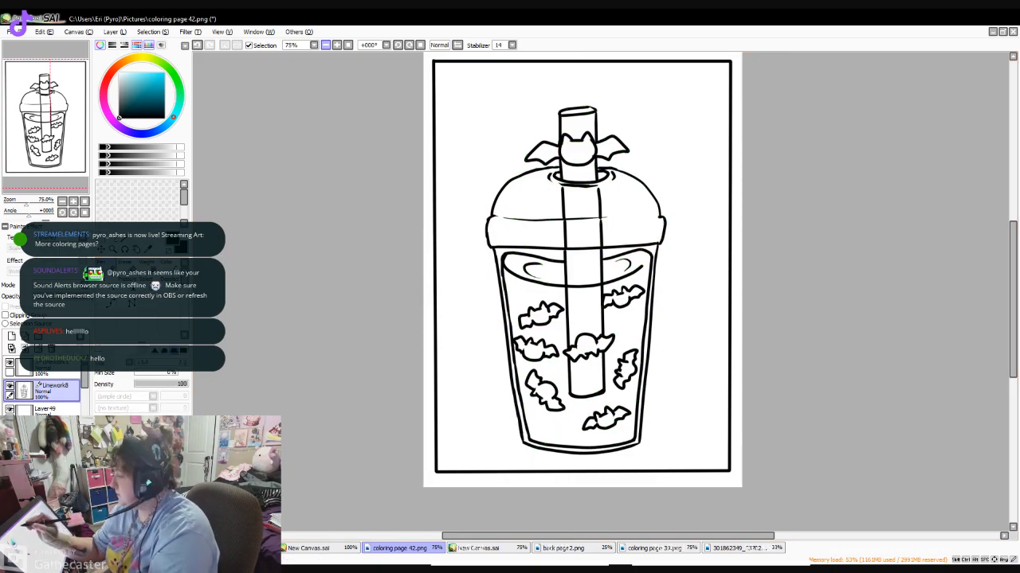
scroll(600, 425, "up", 1)
left_click_drag(662, 384, 668, 383)
left_click_drag(665, 384, 665, 388)
left_click_drag(661, 390, 670, 388)
left_click_drag(663, 397, 664, 402)
left_click_drag(670, 396, 665, 409)
left_click_drag(660, 418, 670, 425)
left_click_drag(663, 410, 662, 426)
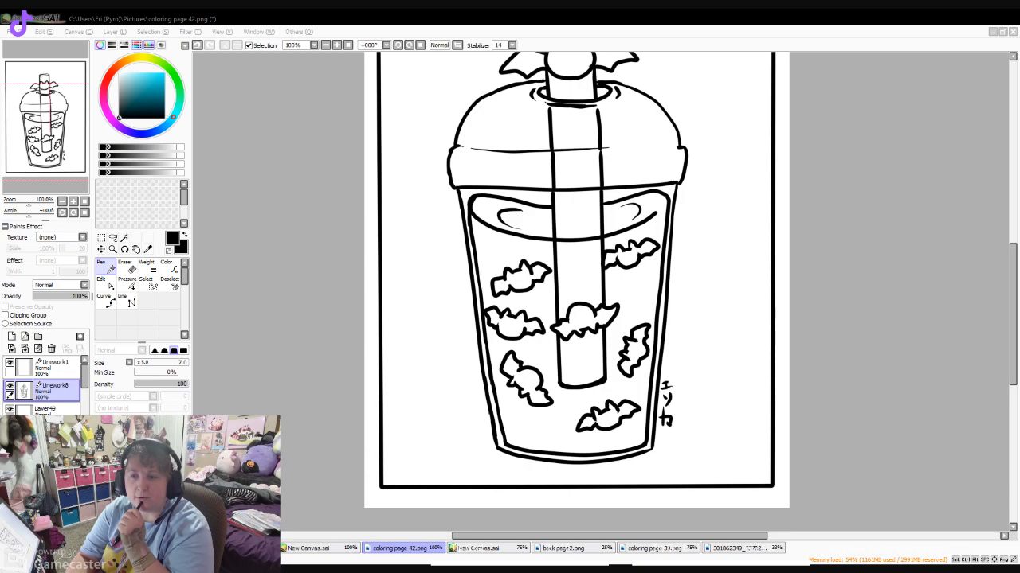
left_click(662, 339)
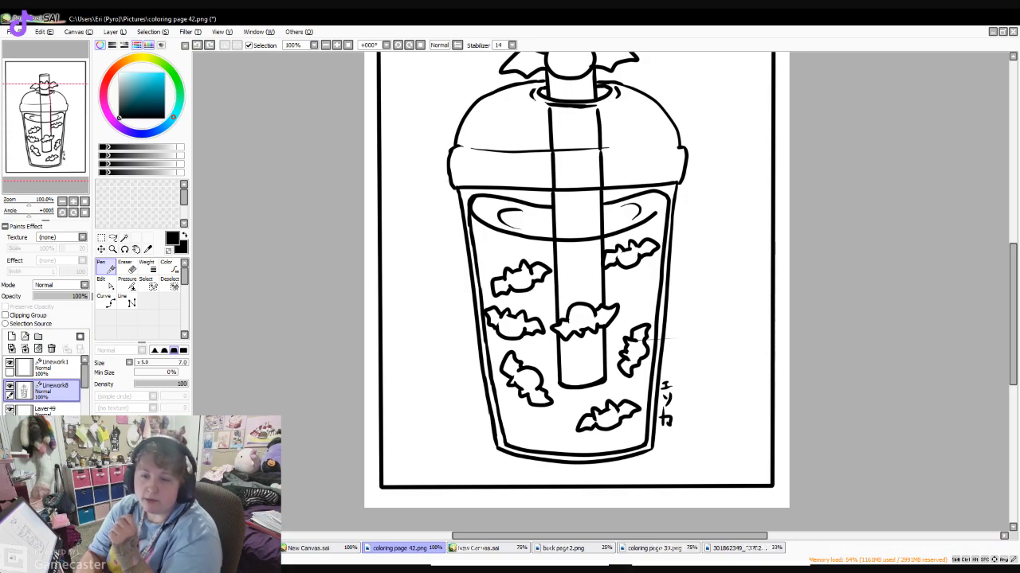
- Review the earlier cat cup and planet cup pages by temporarily showing their layers in place of the bat cup linework
left_click_drag(1012, 315, 1013, 279)
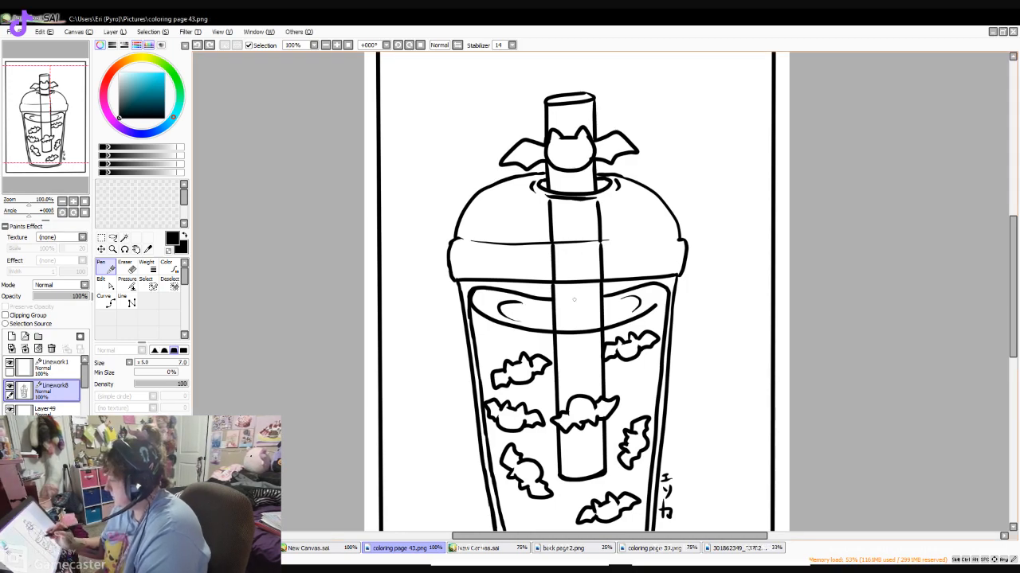
left_click_drag(1012, 328, 1013, 374)
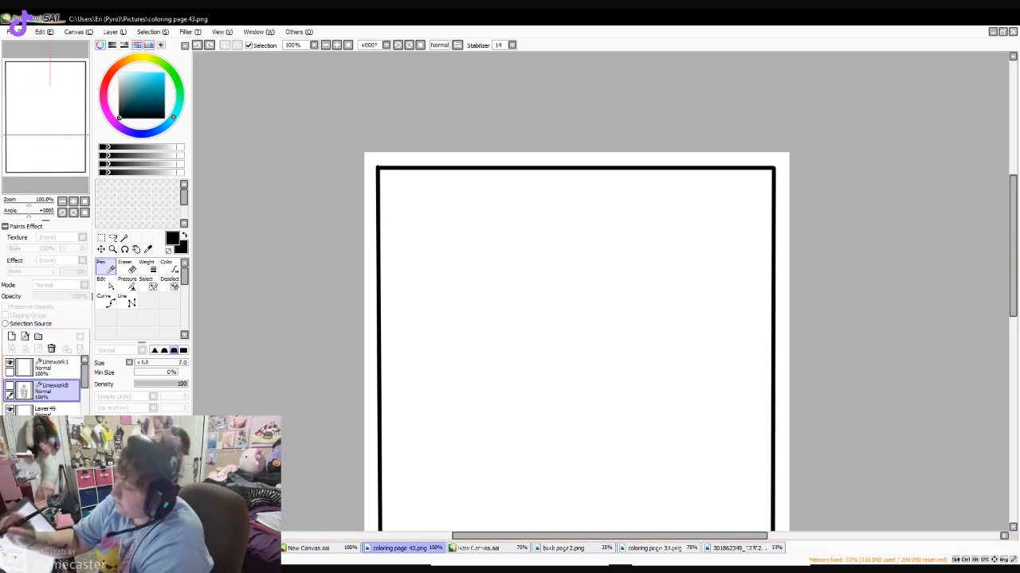
left_click_drag(56, 367, 52, 553)
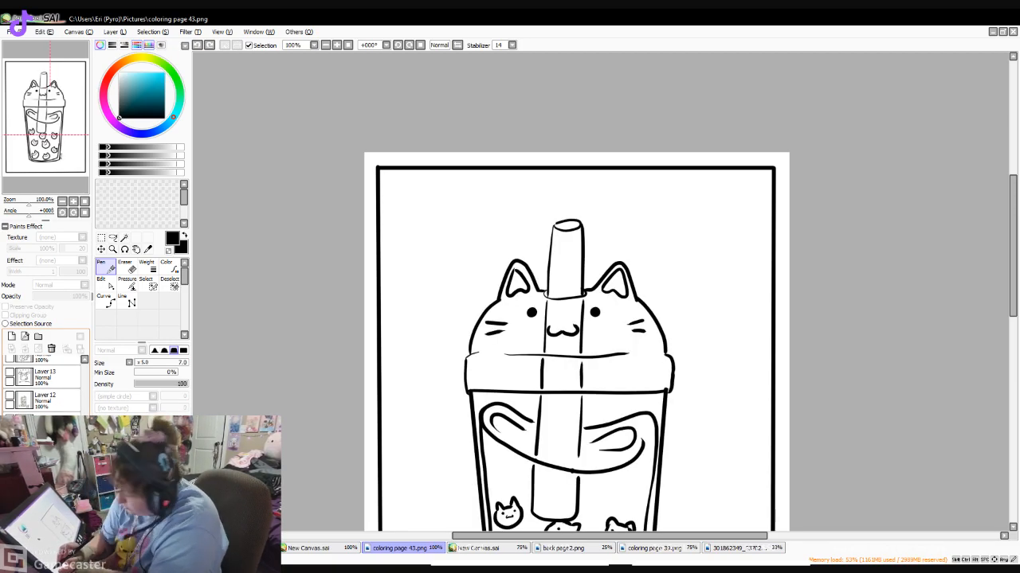
left_click(9, 464)
scroll(45, 462, "up", 7)
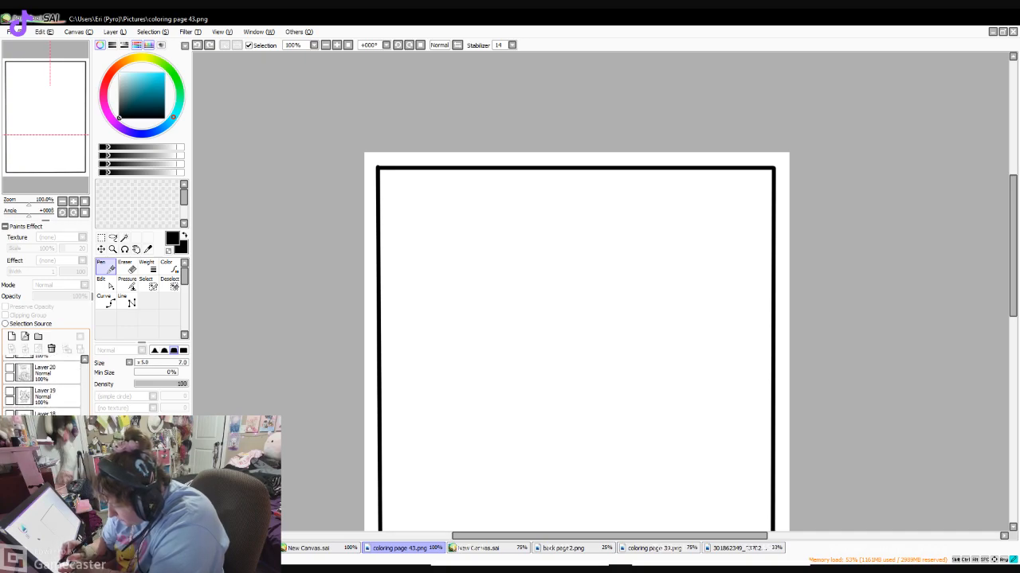
scroll(45, 462, "up", 19)
scroll(45, 462, "up", 3)
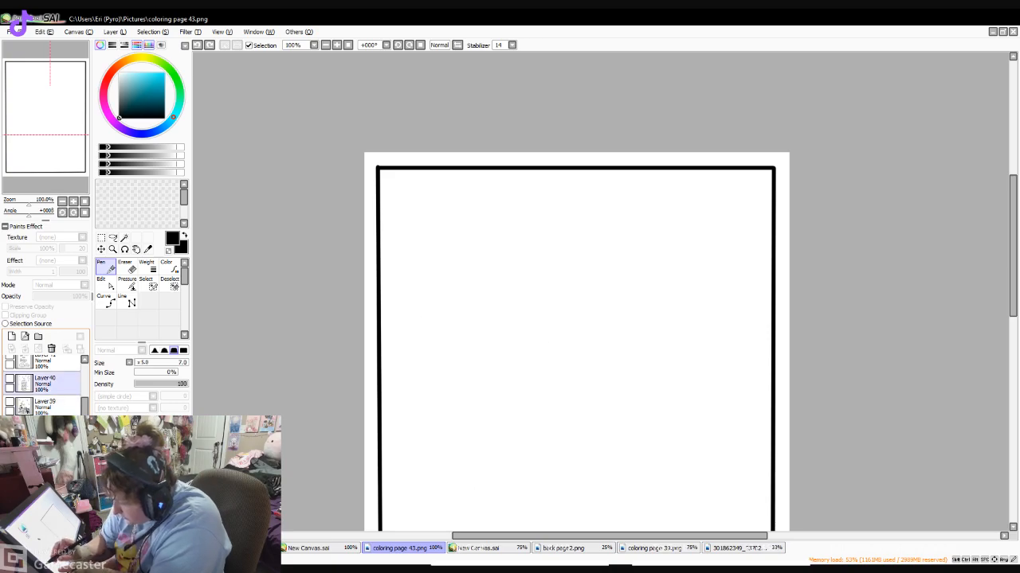
left_click(9, 379)
left_click_drag(1013, 209, 1012, 278)
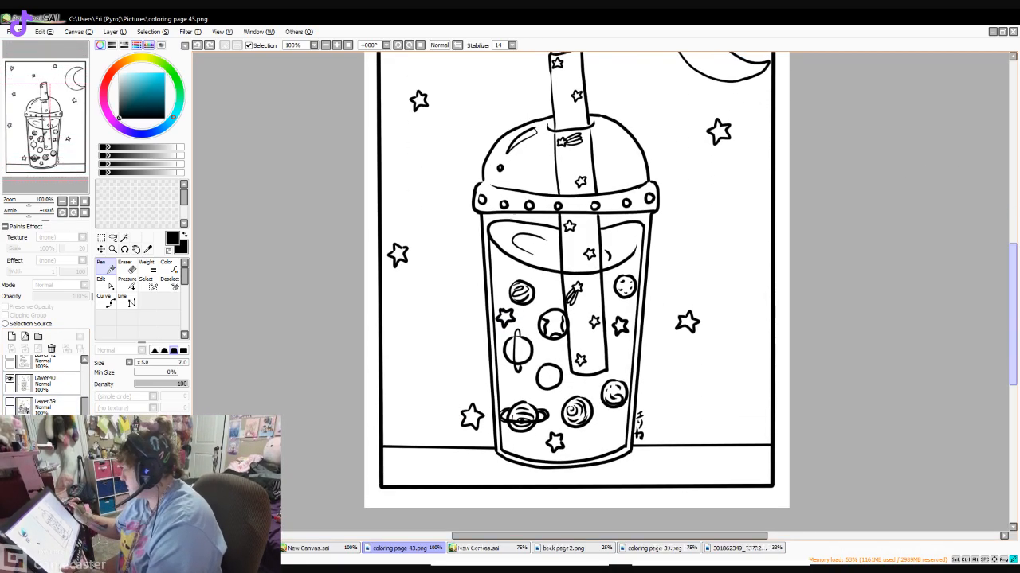
left_click(9, 379)
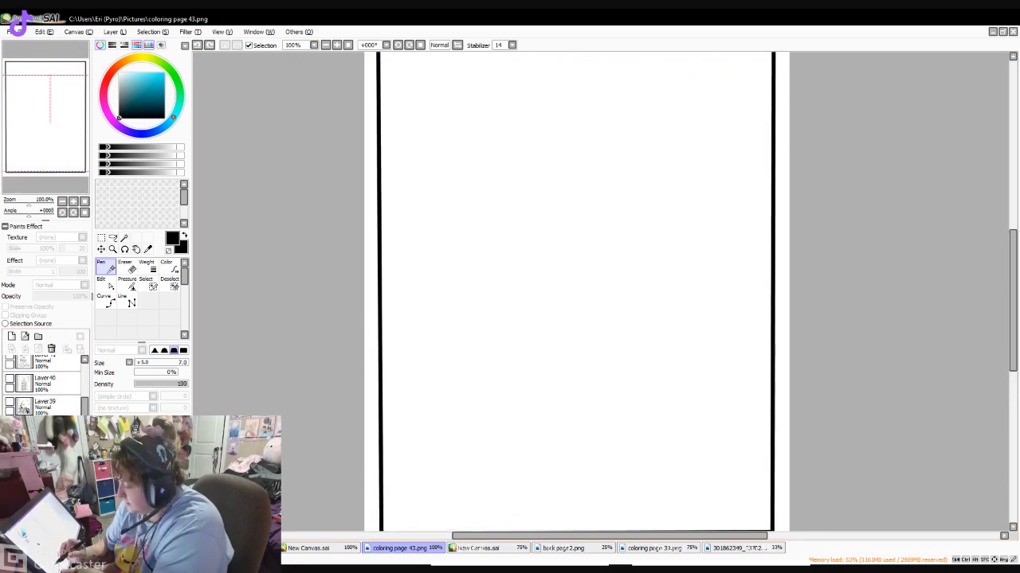
left_click_drag(84, 406, 85, 367)
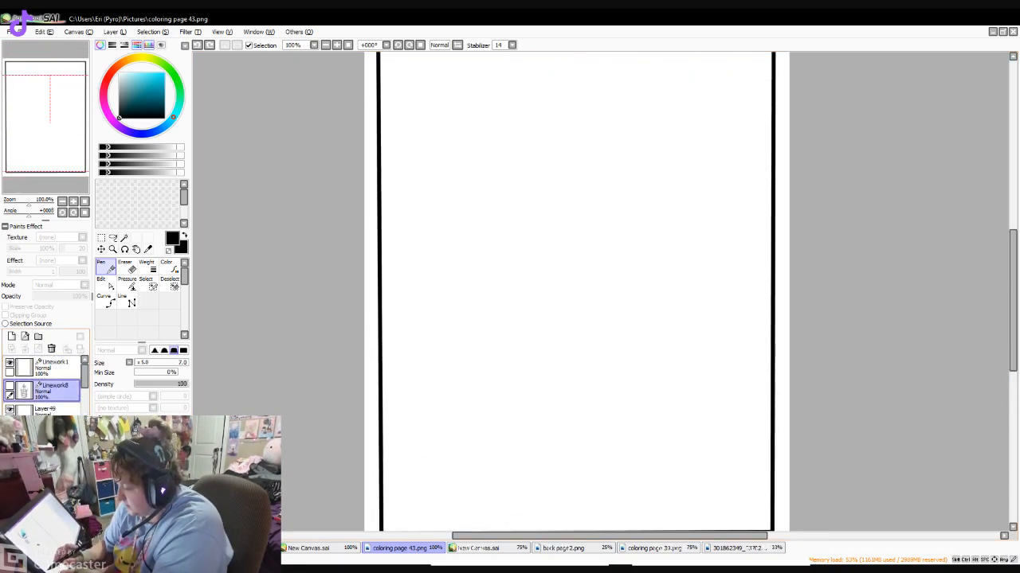
left_click(10, 385)
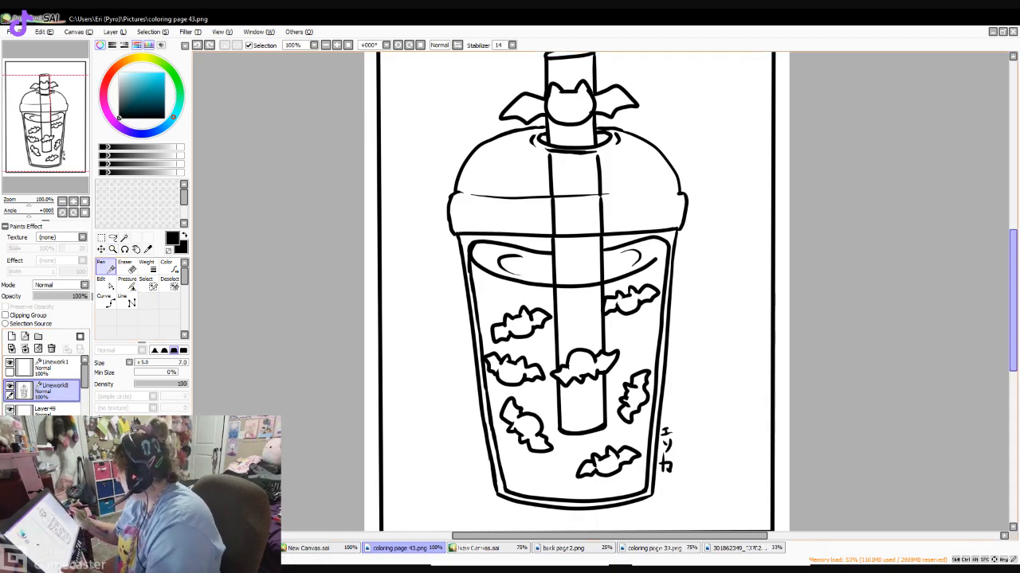
- Draw a straight tabletop line with the Line tool, running from the frame's edges to both sides of the cup's lower part
scroll(820, 311, "down", 2)
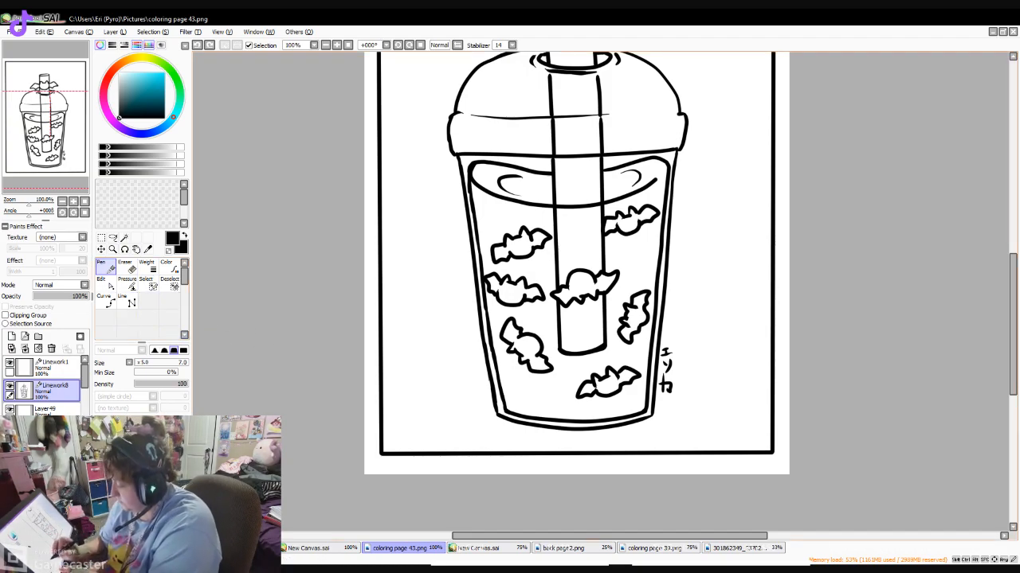
left_click(127, 301)
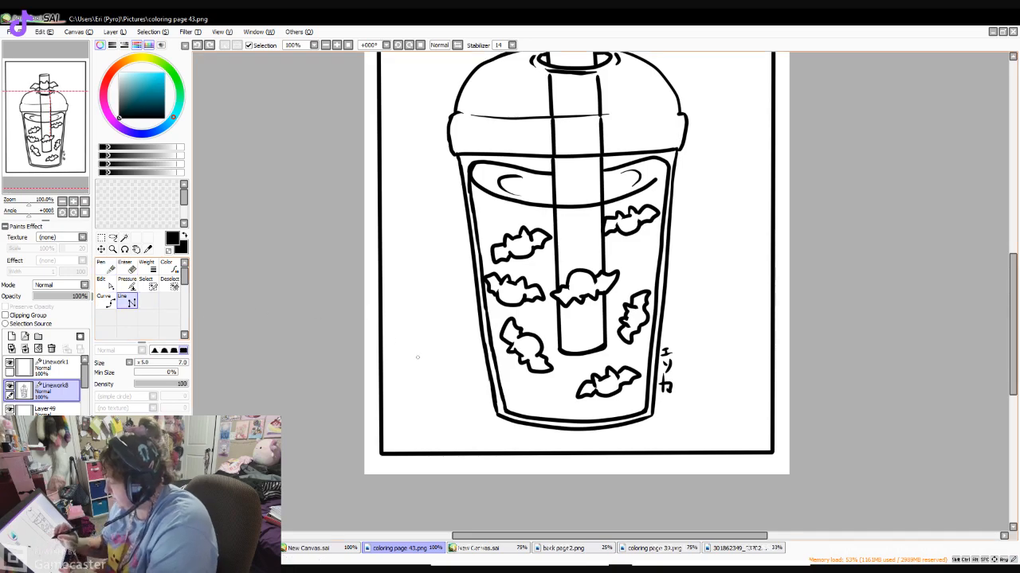
left_click(381, 396)
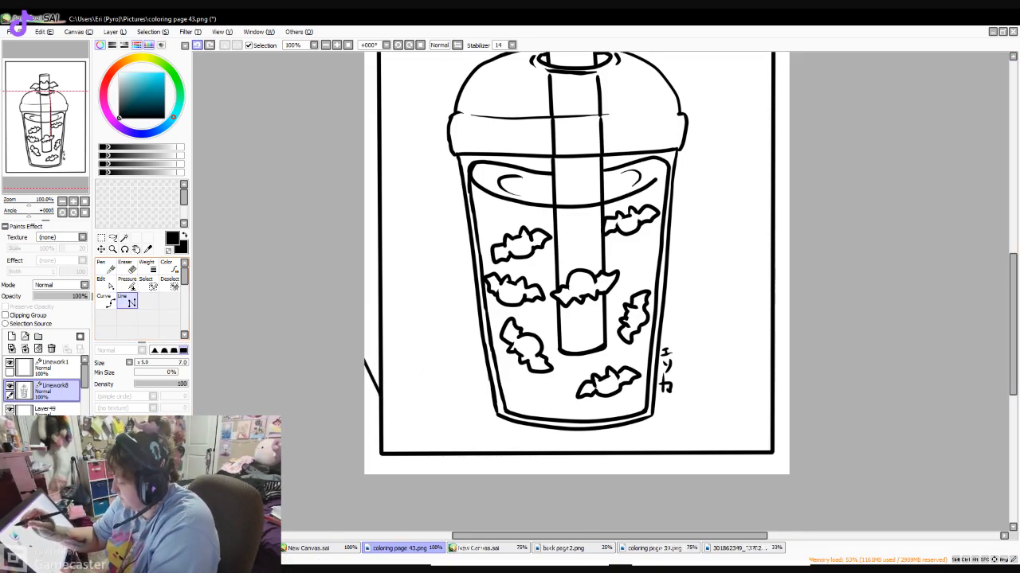
key("ctrl+z")
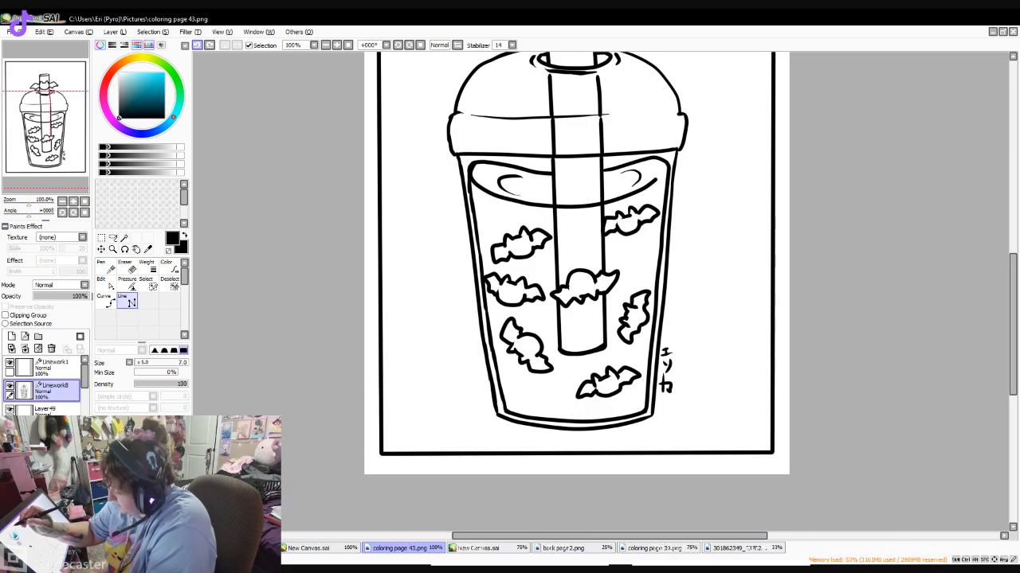
left_click_drag(383, 381, 771, 368)
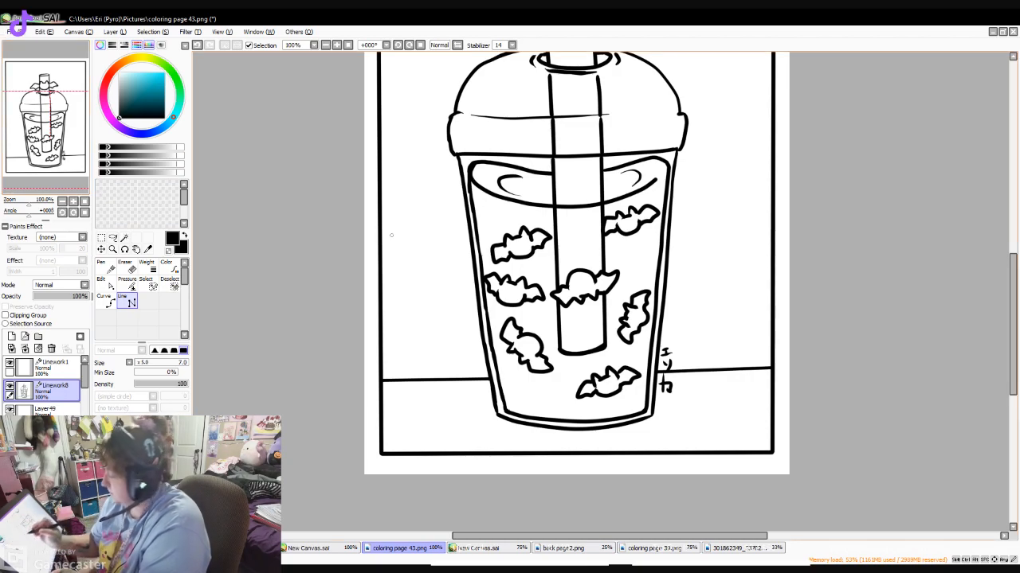
- Draw two five-pointed stars with the Pen to the left of the cup, one near the frame's upper corner and one beside the lid
left_click(106, 267)
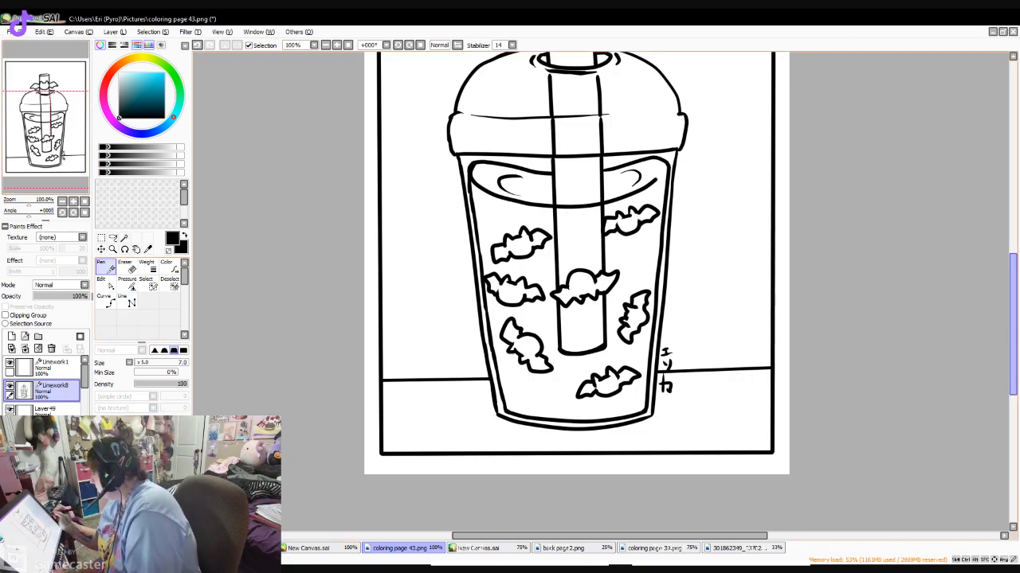
scroll(576, 287, "up", 5)
scroll(576, 287, "down", 2)
scroll(576, 286, "up", 1)
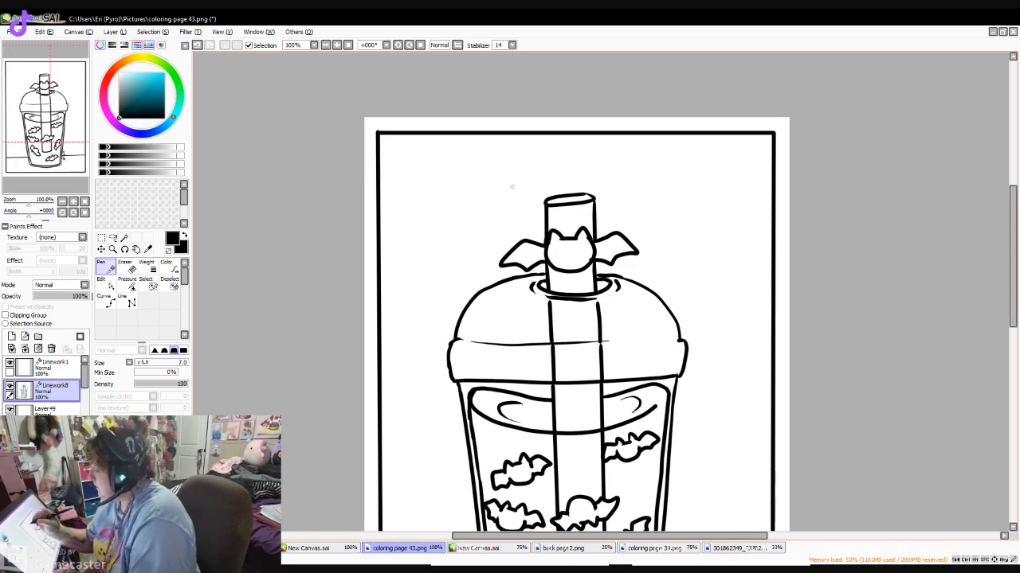
left_click_drag(418, 154, 431, 172)
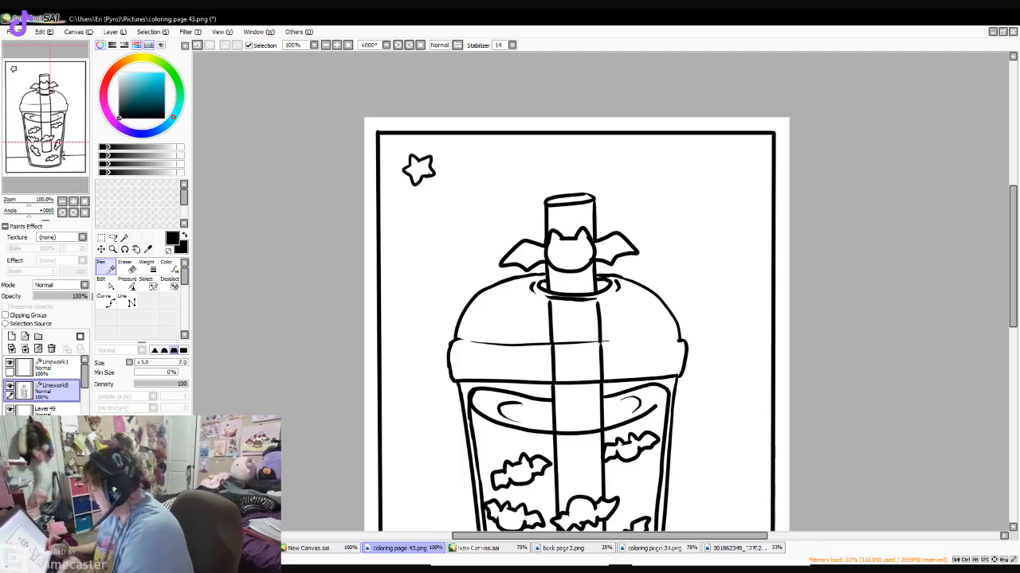
mouse_move(1013, 259)
left_mouse_down()
mouse_move(1012, 304)
mouse_move(1012, 245)
left_mouse_up()
mouse_move(417, 295)
left_mouse_down()
mouse_move(407, 297)
mouse_move(409, 321)
mouse_move(422, 295)
mouse_move(421, 309)
left_mouse_up()
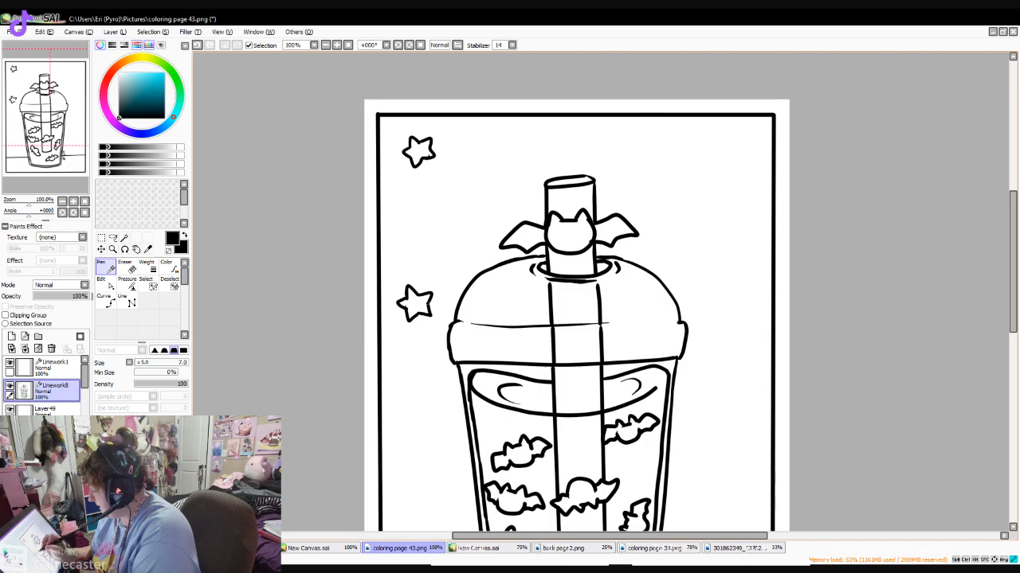
- Draw a star to the right of the straw, another right of the cup body, and one above the table line on the cup's left
left_click_drag(667, 194, 687, 193)
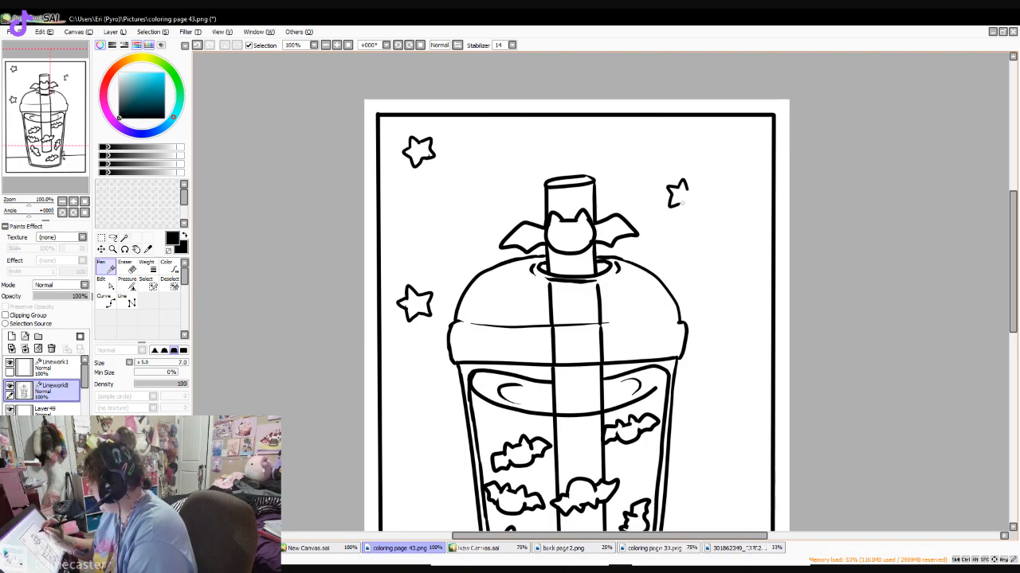
scroll(807, 243, "down", 3)
scroll(936, 266, "down", 1)
mouse_move(719, 302)
left_mouse_down()
mouse_move(746, 294)
mouse_move(730, 315)
mouse_move(752, 309)
left_mouse_up()
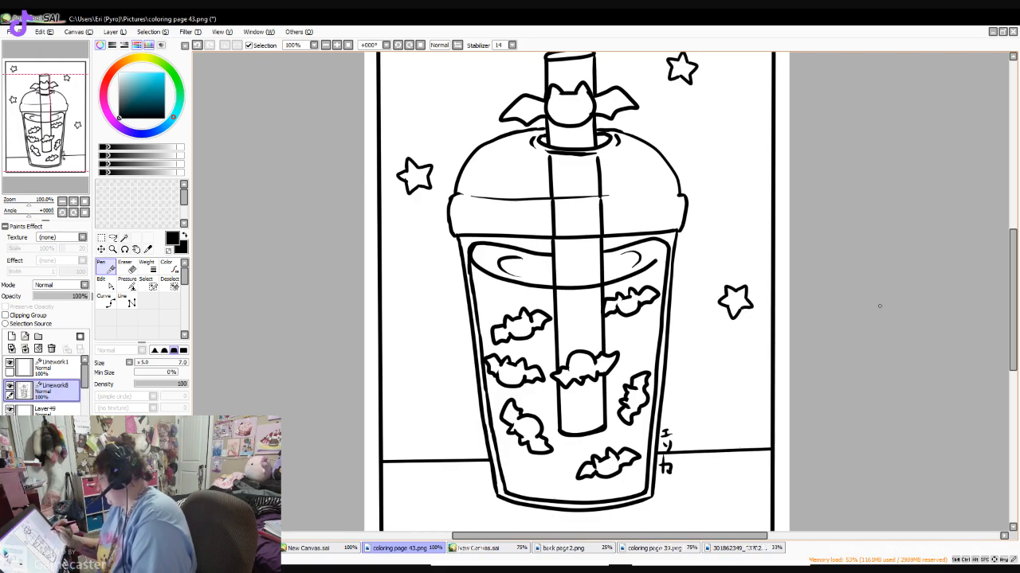
left_click_drag(421, 416, 442, 412)
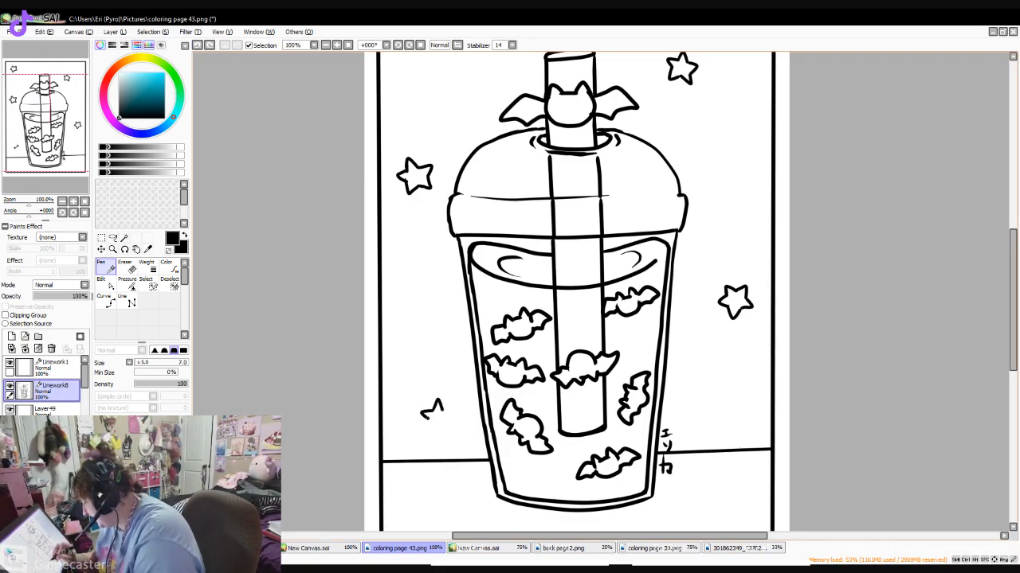
left_click_drag(442, 410, 422, 416)
mouse_move(1012, 323)
left_mouse_down()
mouse_move(1012, 292)
mouse_move(1012, 330)
left_mouse_up()
- Save the page and merge the finished bat cup linework into the layer below it
key("ctrl+s")
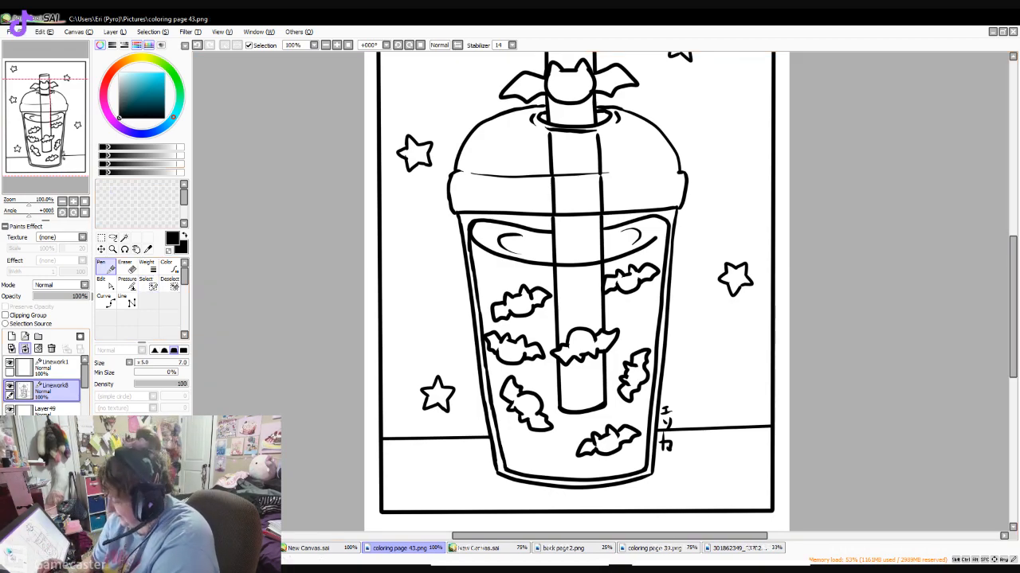
left_click(25, 348)
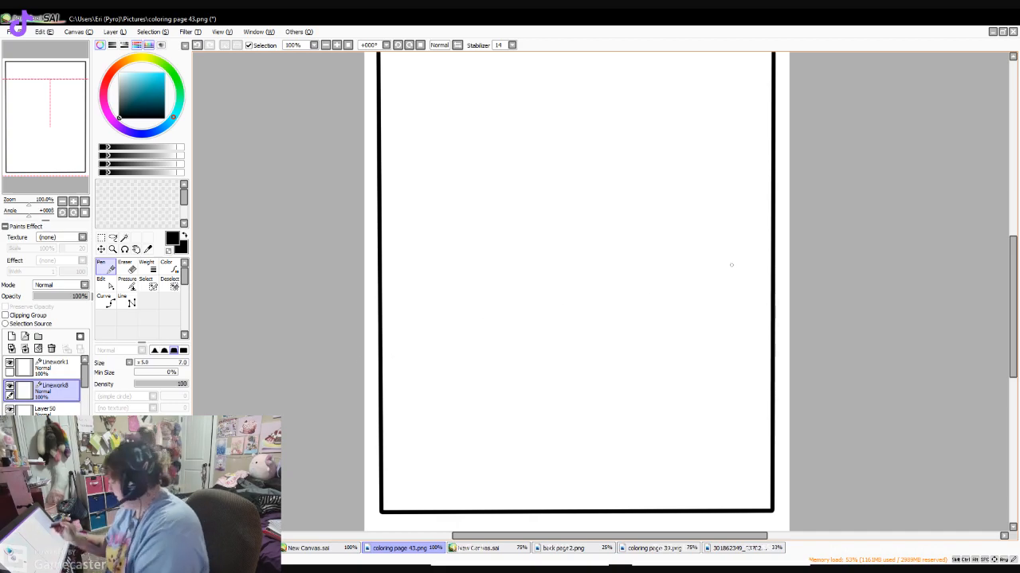
mouse_move(1013, 288)
left_mouse_down()
mouse_move(1012, 279)
mouse_move(1013, 305)
mouse_move(1013, 269)
left_mouse_up()
left_click_drag(455, 233, 480, 456)
left_click_drag(460, 286, 480, 482)
left_click(197, 45)
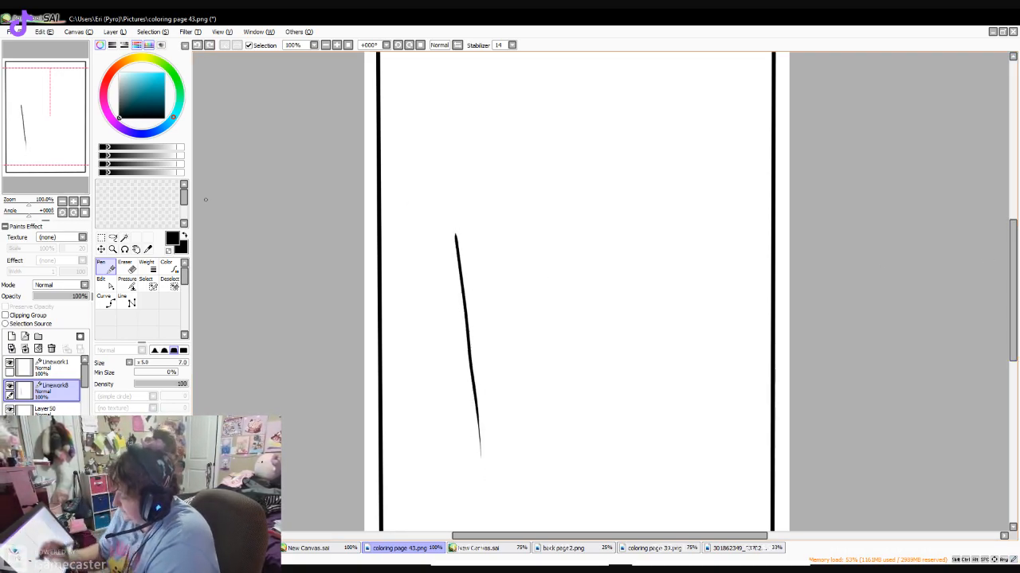
key("ctrl+z")
- Draw the new cup's two straight side walls with the Line tool, tapering inward toward the base
left_click(127, 301)
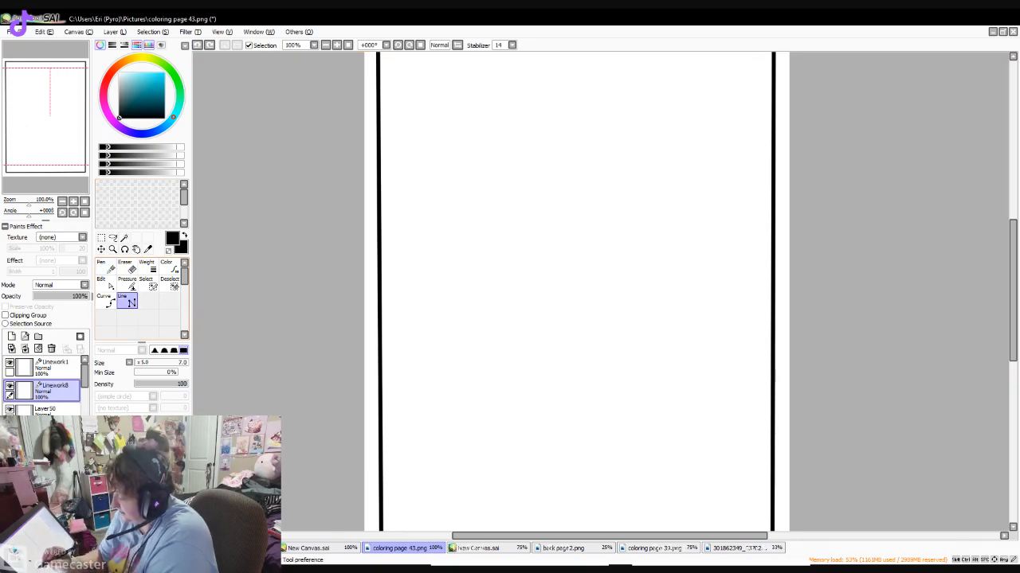
mouse_move(462, 223)
left_mouse_down()
mouse_move(505, 510)
mouse_move(488, 524)
left_mouse_up()
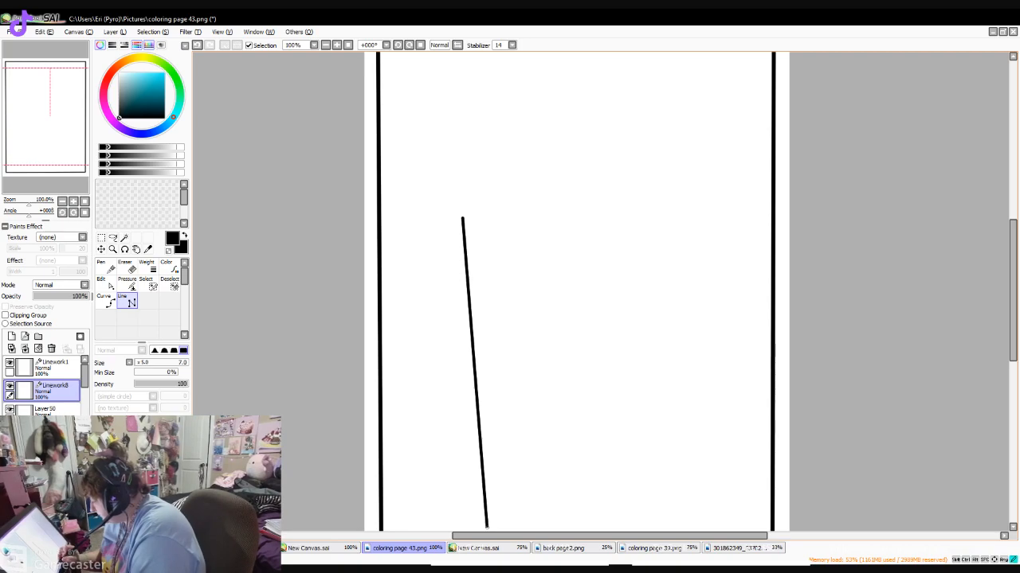
left_click(487, 528)
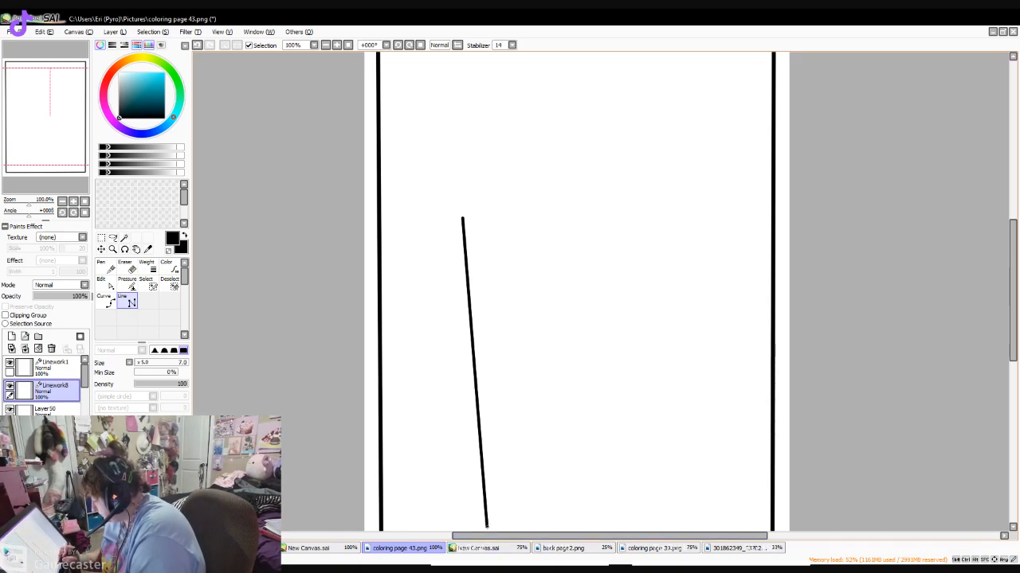
double_click(487, 526)
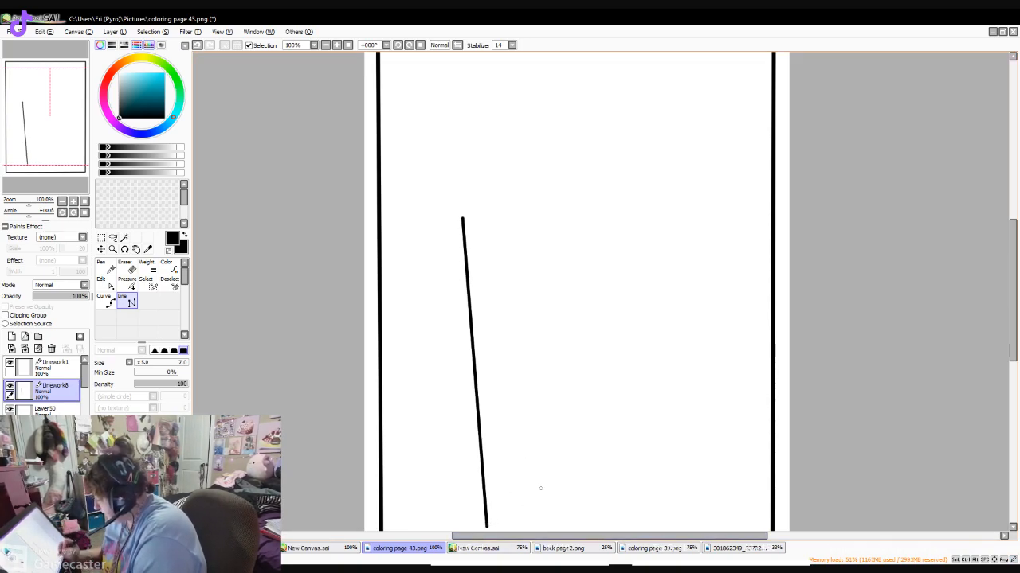
left_click(676, 216)
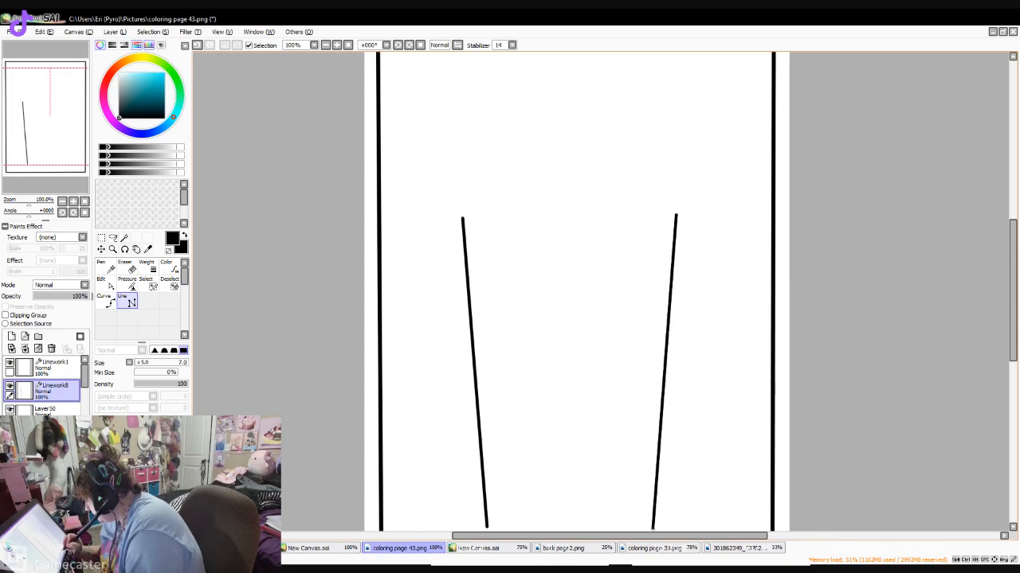
double_click(652, 528)
- Set the Pen size to 9 and draw a downward-curved base joining the lower ends of the cup's side walls
scroll(996, 256, "down", 3)
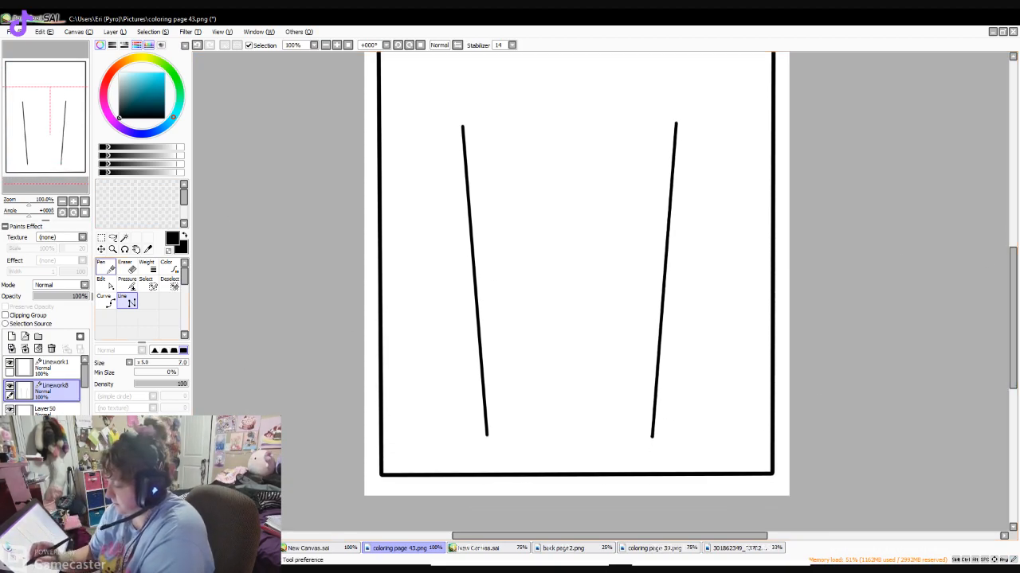
left_click(106, 268)
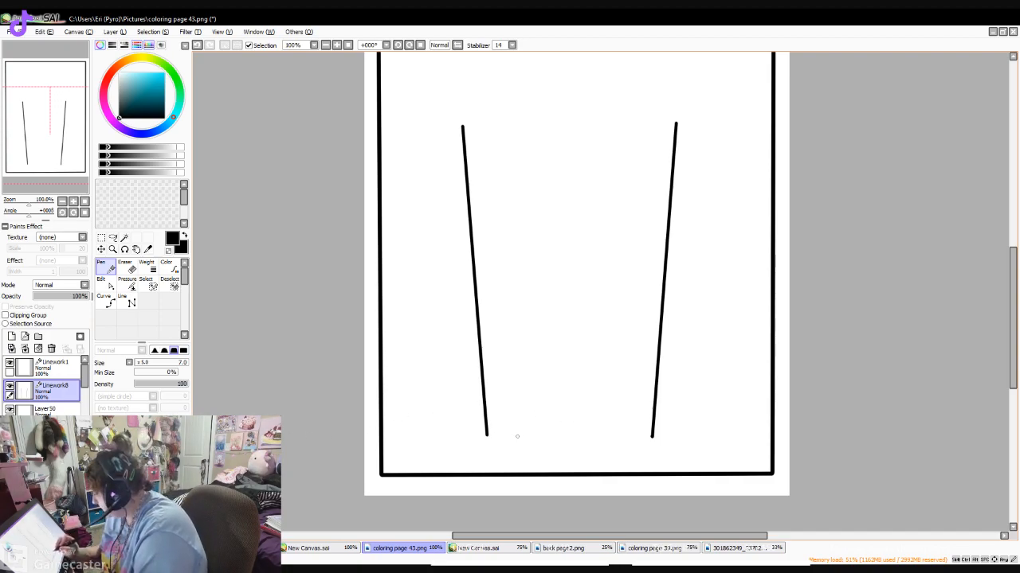
key("ctrl+z")
key("bracketright")
key("bracketright")
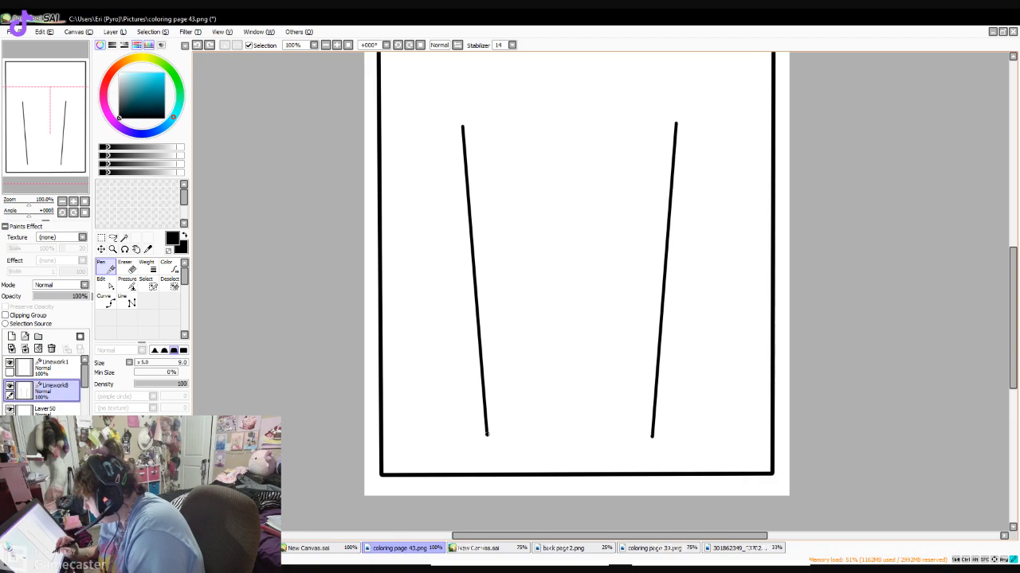
mouse_move(497, 439)
left_mouse_down()
mouse_move(558, 454)
mouse_move(650, 437)
left_mouse_up()
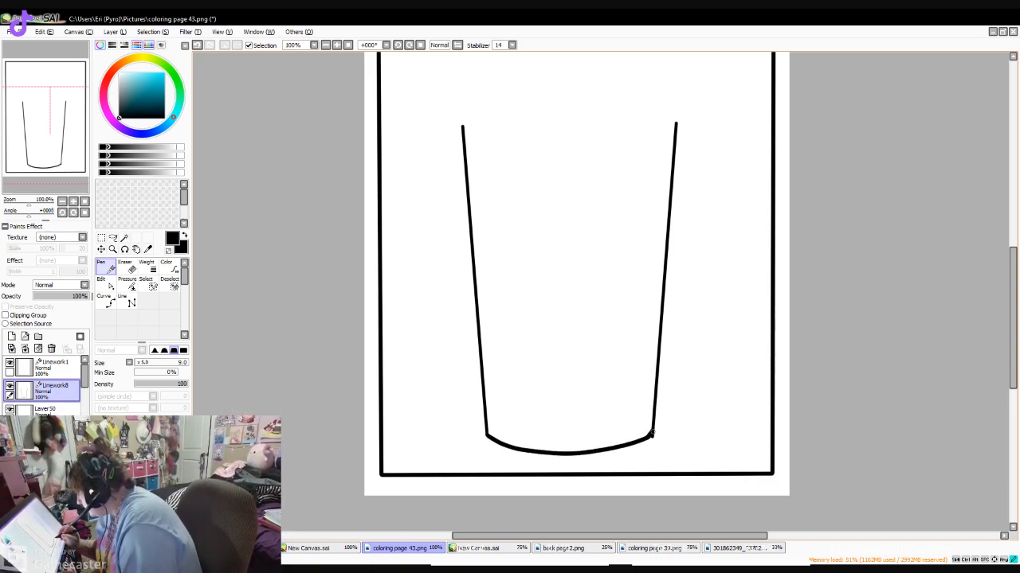
- Trim the upper ends of both cup side walls slightly with an enlarged Eraser
scroll(574, 302, "up", 3)
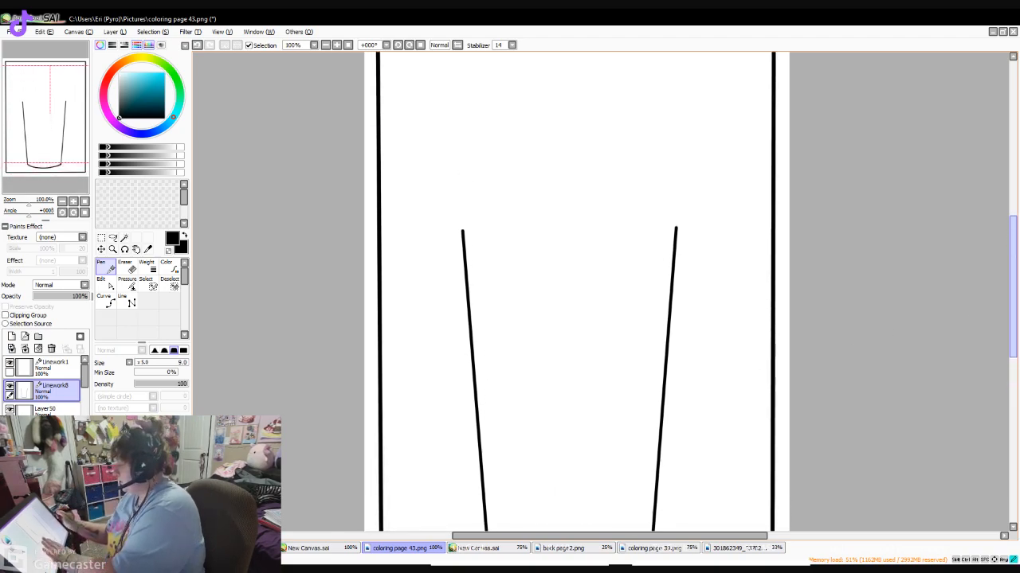
key("e")
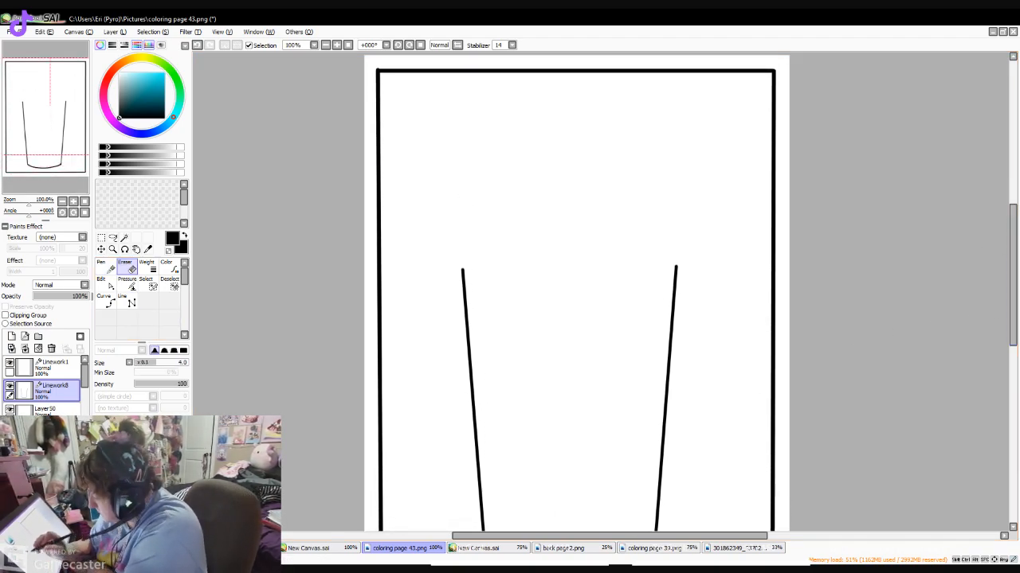
left_click(183, 362)
left_click_drag(460, 269, 478, 270)
left_click_drag(668, 263, 687, 266)
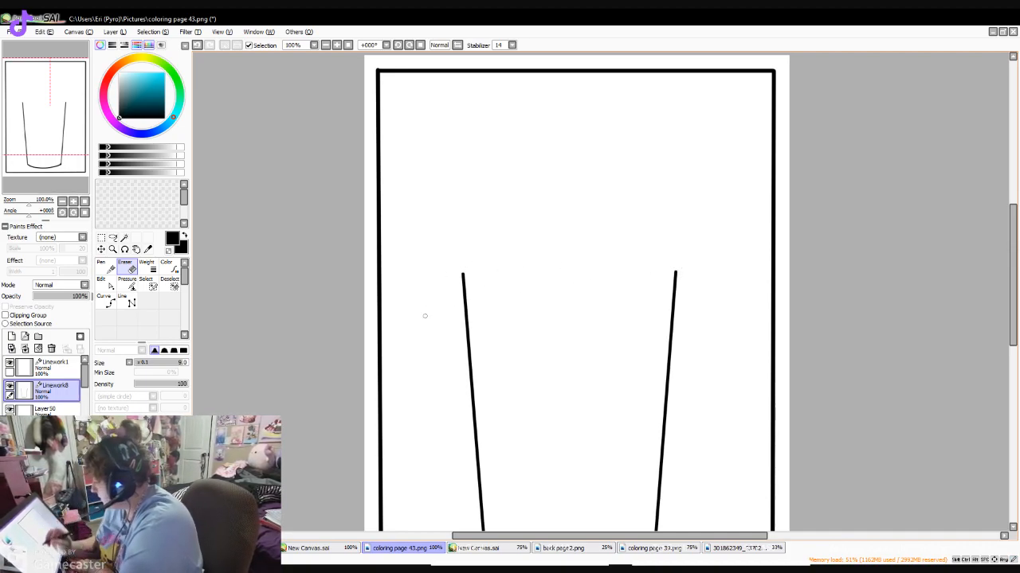
- Draw the lid's rim band across the cup's open top with the Pen, with rounded ends and a broken upper edge
left_click(105, 266)
mouse_move(463, 275)
left_mouse_down()
mouse_move(679, 271)
mouse_move(456, 249)
left_mouse_up()
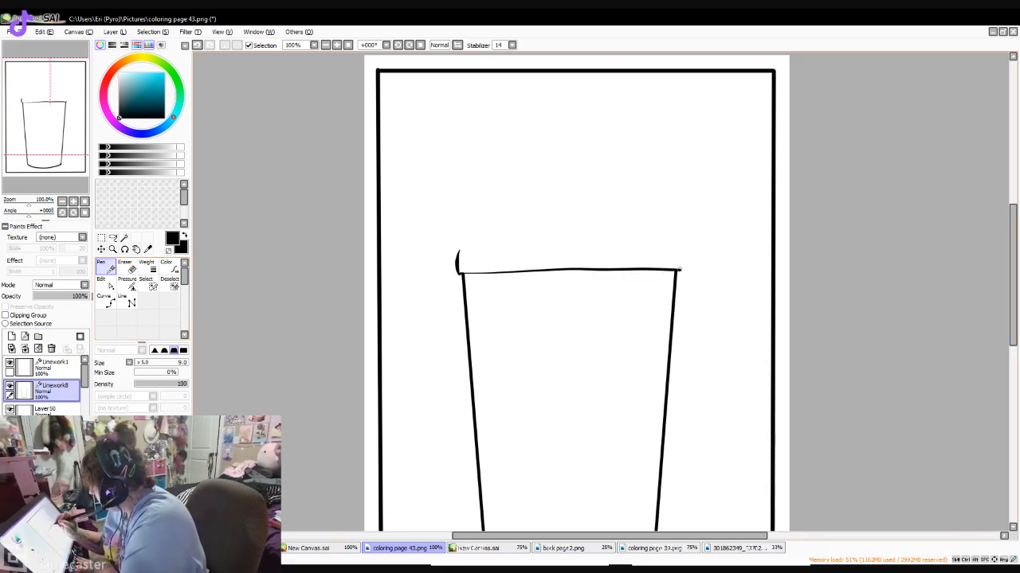
left_click_drag(679, 273, 678, 244)
left_click_drag(457, 263, 462, 245)
left_click_drag(536, 243, 650, 239)
- Draw the dome lid's left curve and a straw rising from an oval opening, and erase the stray line at the opening
mouse_move(466, 243)
left_mouse_down()
mouse_move(638, 247)
mouse_move(504, 191)
mouse_move(603, 188)
mouse_move(579, 178)
mouse_move(561, 195)
mouse_move(551, 186)
mouse_move(550, 108)
mouse_move(593, 97)
mouse_move(553, 104)
mouse_move(595, 131)
mouse_move(594, 192)
left_mouse_up()
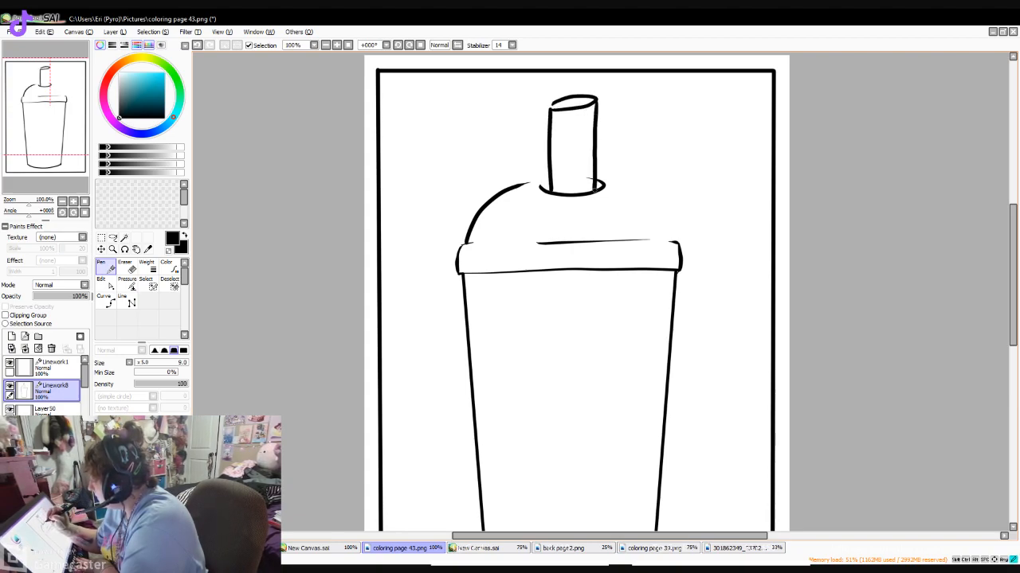
left_click(131, 268)
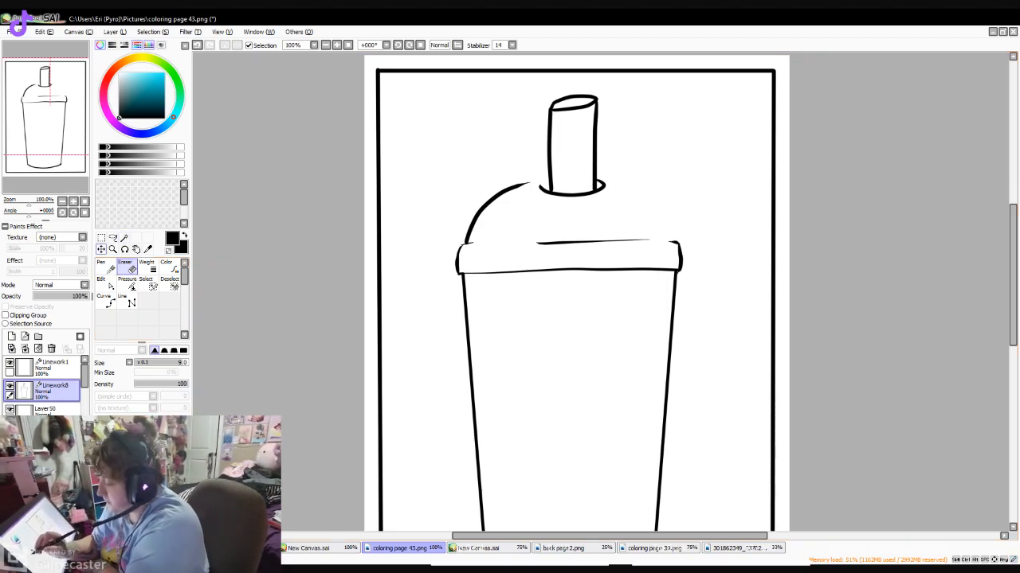
left_click(104, 268)
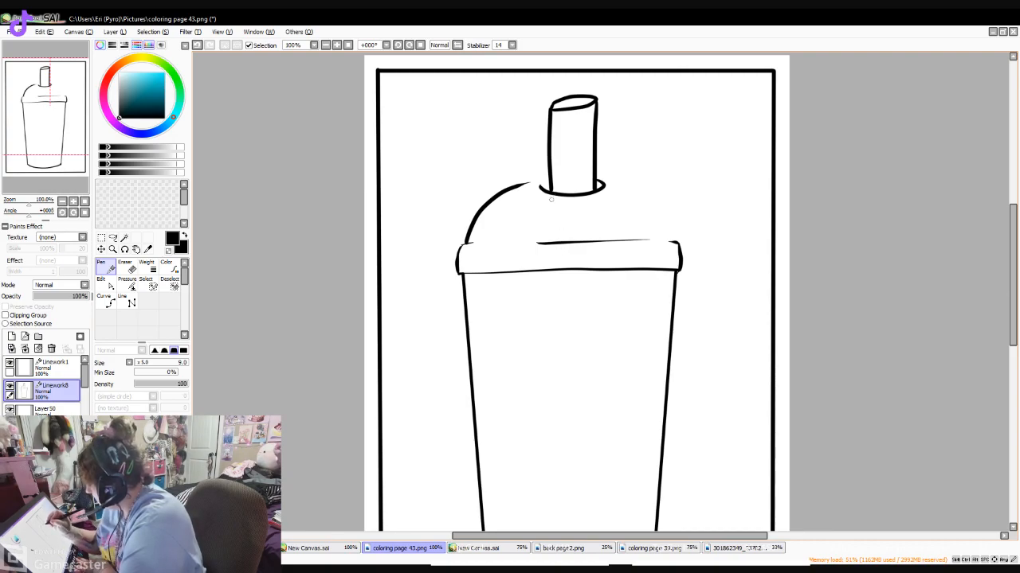
- Continue both sides of the straw from the lid opening down through the dome and the rim band with the Pen
left_click_drag(551, 199, 551, 242)
left_click_drag(596, 195, 596, 240)
key("ctrl+z")
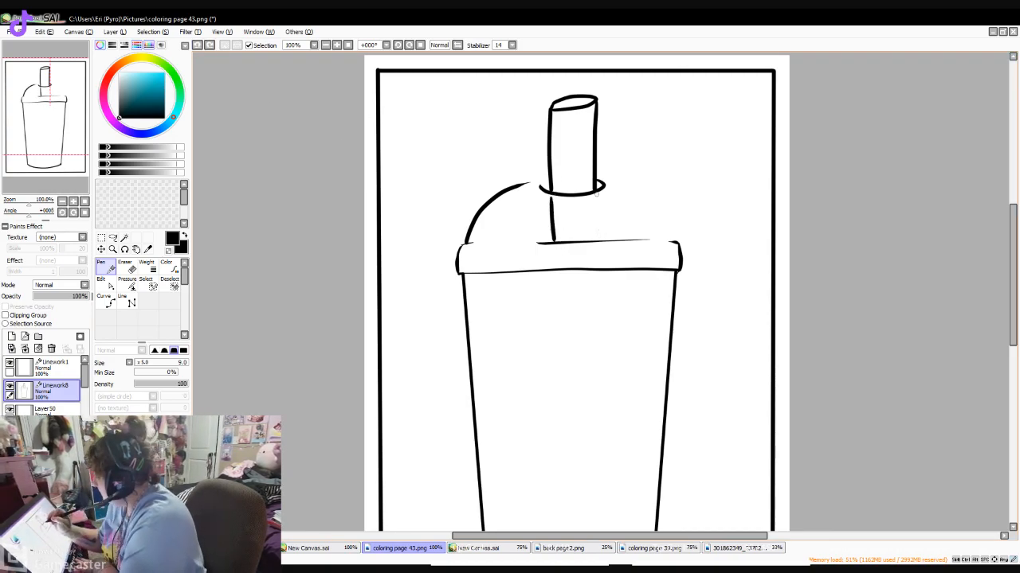
mouse_move(595, 198)
left_mouse_down()
mouse_move(599, 237)
mouse_move(555, 272)
left_mouse_up()
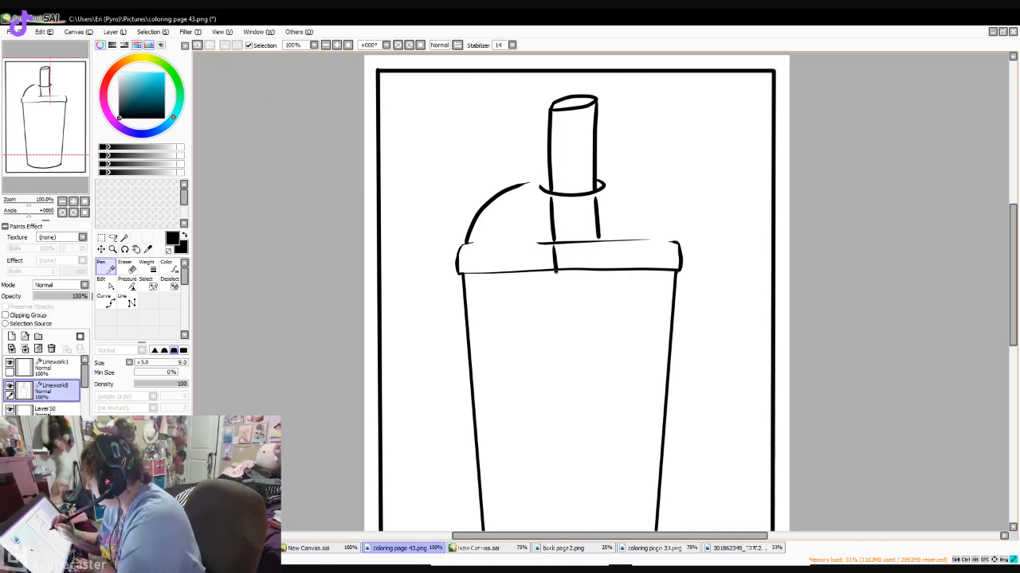
mouse_move(600, 243)
left_mouse_down()
mouse_move(604, 271)
mouse_move(560, 390)
mouse_move(566, 472)
left_mouse_up()
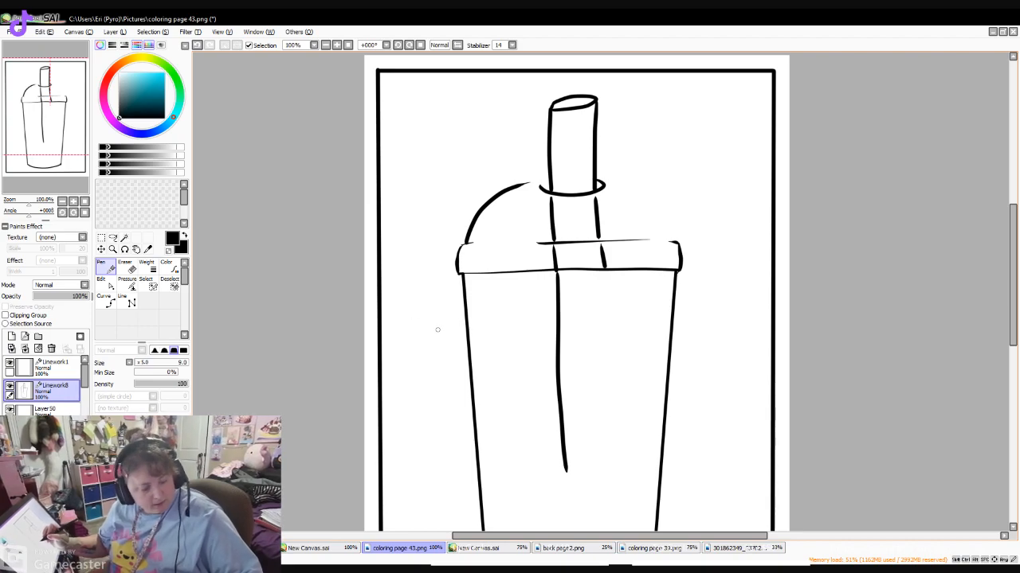
key("ctrl+z")
left_click_drag(1013, 268, 1013, 309)
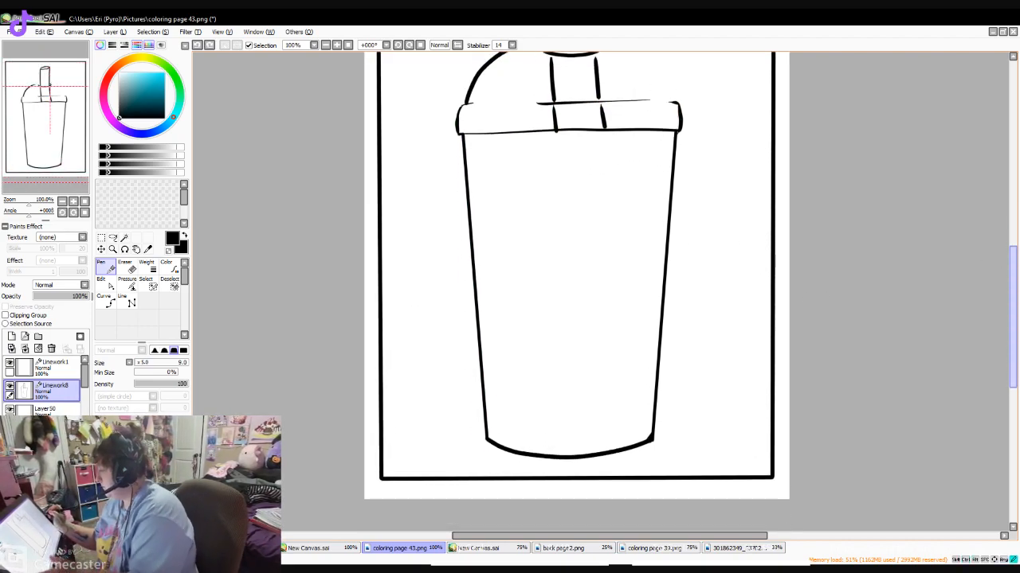
left_click_drag(556, 132, 582, 355)
key("ctrl+z")
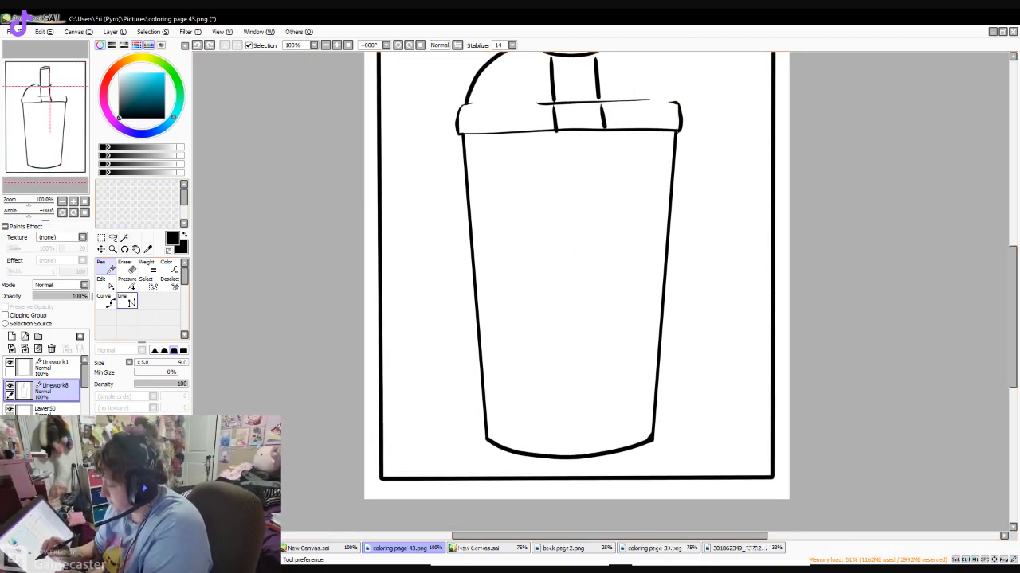
- Draw the straw's two long sides inside the cup with the Line tool and close its lower end with a curved Pen stroke
left_click(127, 301)
left_click_drag(555, 132, 571, 382)
mouse_move(603, 131)
left_mouse_down()
mouse_move(622, 381)
mouse_move(618, 356)
left_mouse_up()
left_click(106, 269)
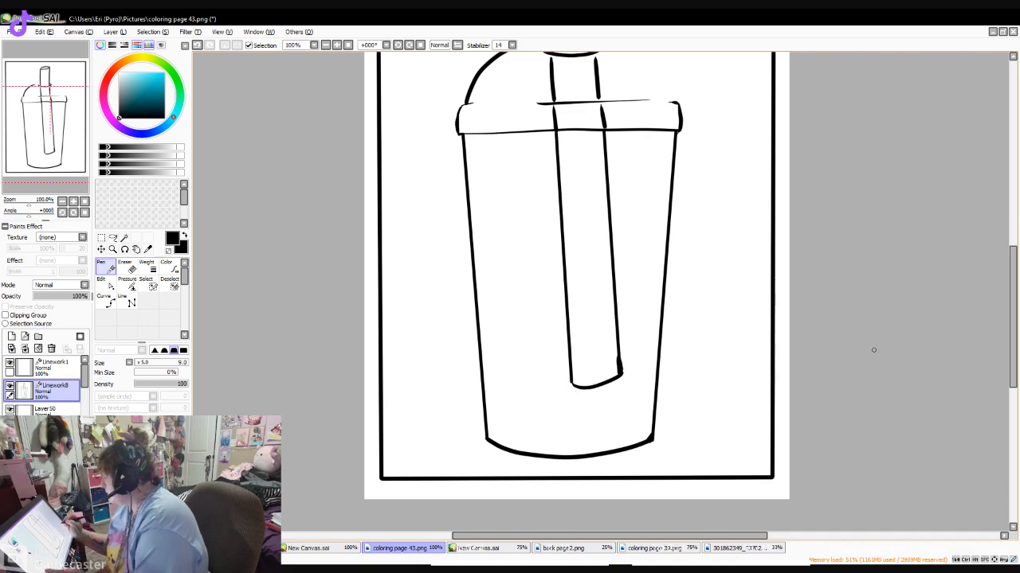
key("e")
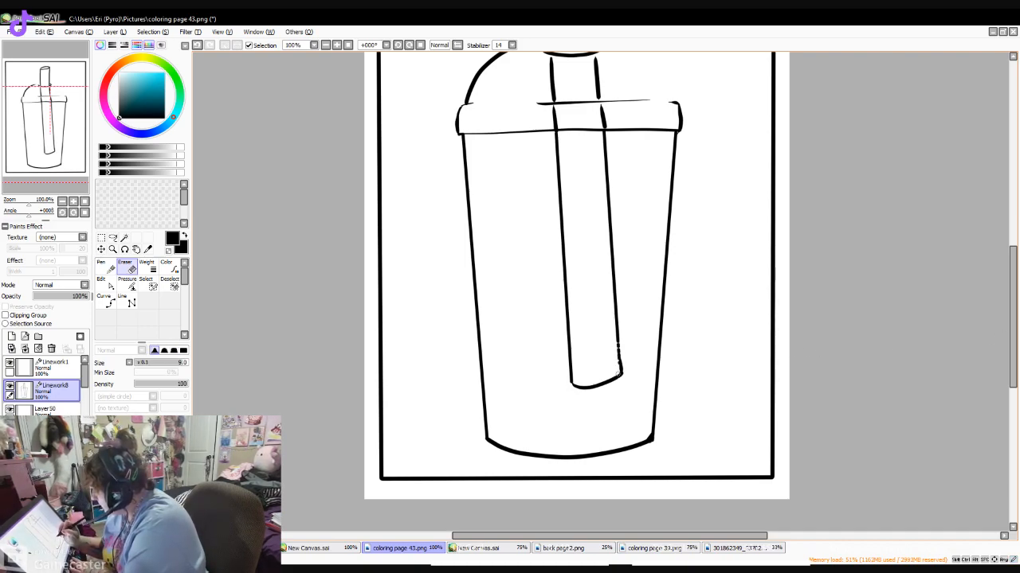
key("n")
- Complete the dome lid's curve on both sides of the straw and add a short dash to the left part of the rim's upper edge
scroll(996, 335, "up", 3)
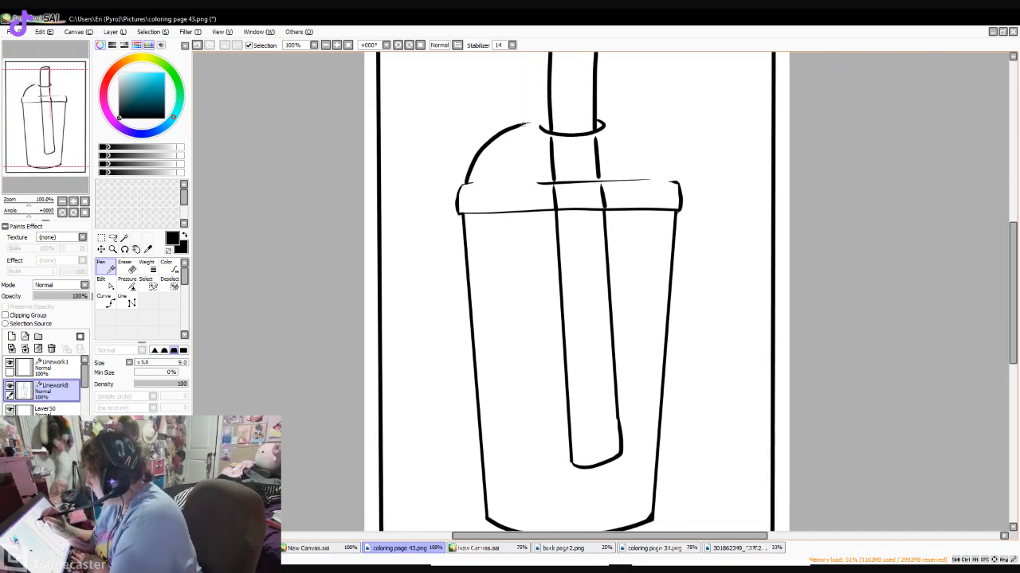
mouse_move(511, 125)
left_mouse_down()
mouse_move(602, 115)
mouse_move(655, 130)
mouse_move(684, 165)
left_mouse_up()
key("ctrl+z")
left_click_drag(598, 116, 669, 182)
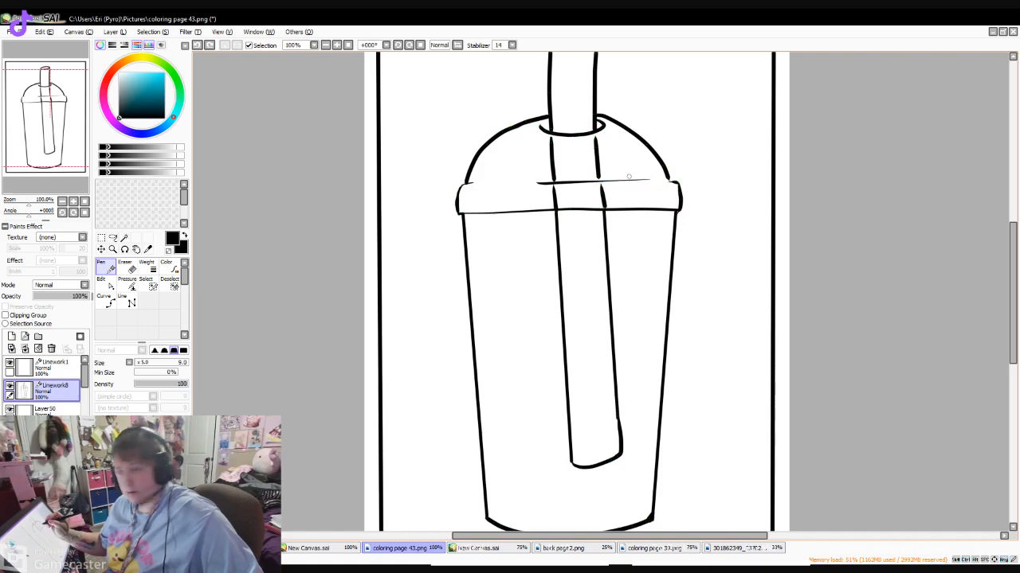
key("ctrl+z")
mouse_move(595, 117)
left_mouse_down()
mouse_move(644, 137)
mouse_move(667, 174)
left_mouse_up()
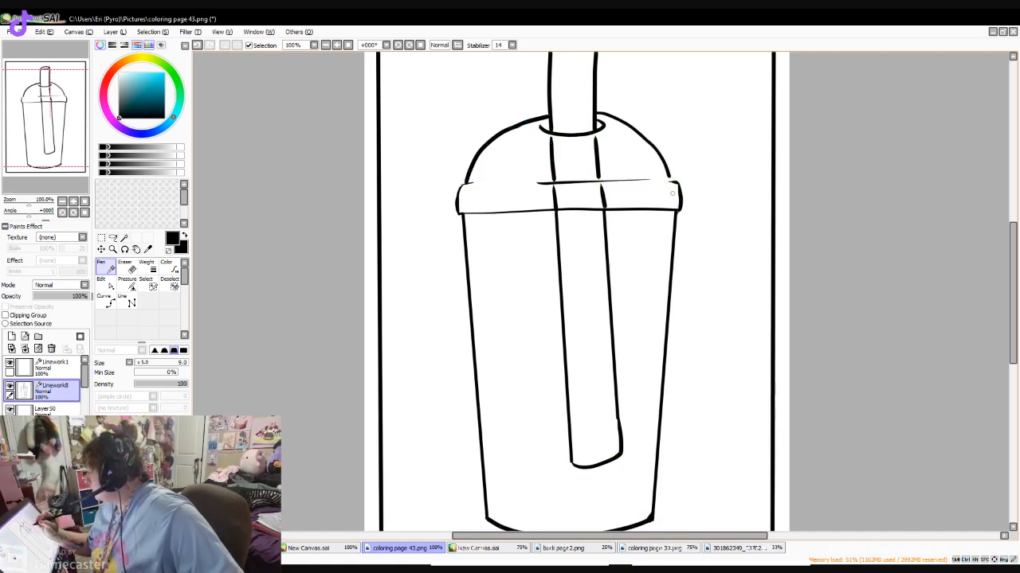
key("ctrl+z")
mouse_move(595, 114)
left_mouse_down()
mouse_move(621, 121)
mouse_move(669, 169)
left_mouse_up()
scroll(669, 169, "down", 2)
left_click_drag(483, 129, 527, 128)
- Draw an inner outline parallel to the cup's left wall and a curved inner line just above its base
left_click_drag(1012, 267, 1013, 285)
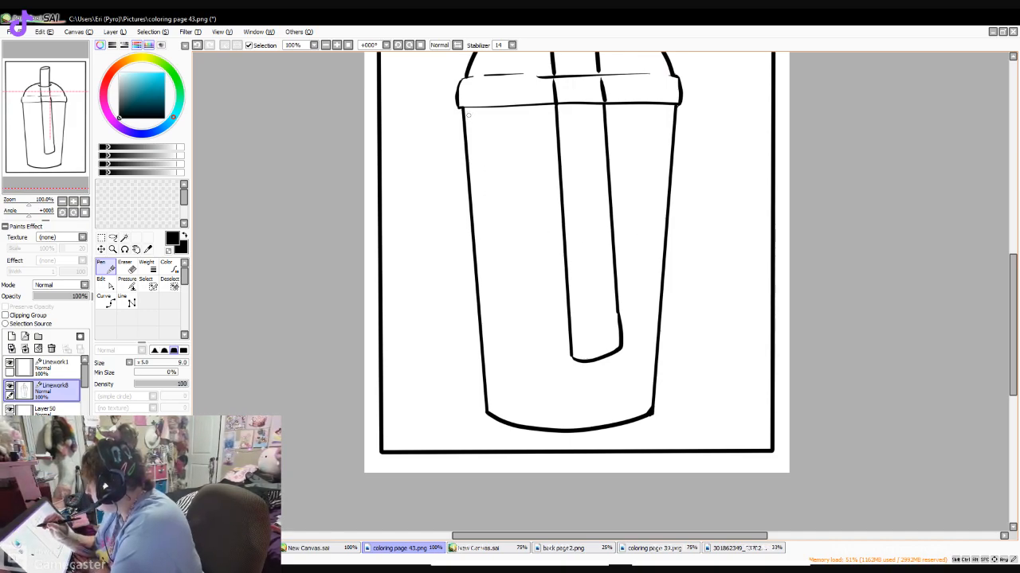
mouse_move(468, 119)
left_mouse_down()
mouse_move(500, 407)
mouse_move(581, 425)
mouse_move(640, 413)
left_mouse_up()
key("ctrl+z")
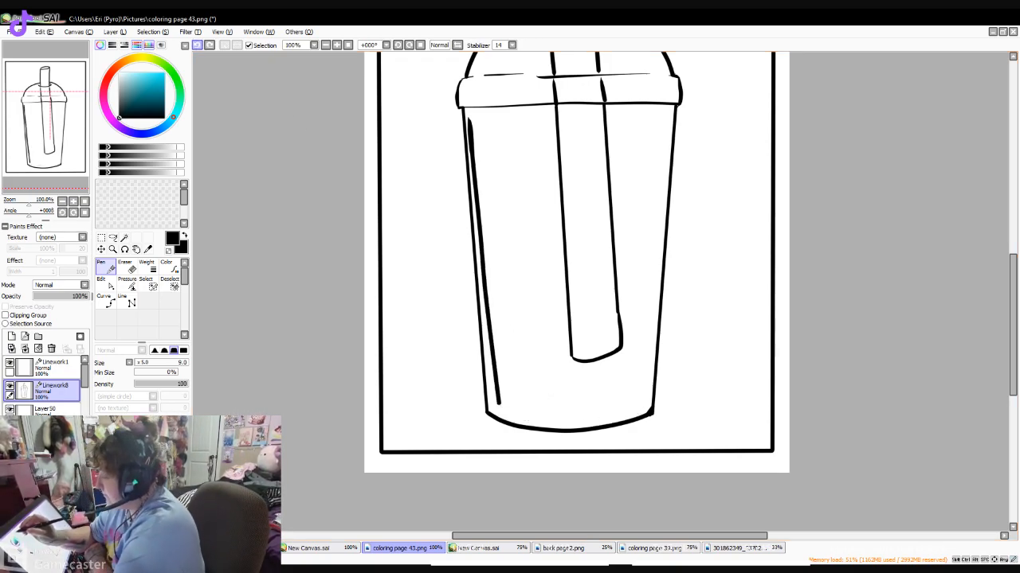
mouse_move(502, 409)
left_mouse_down()
mouse_move(591, 415)
mouse_move(649, 393)
left_mouse_up()
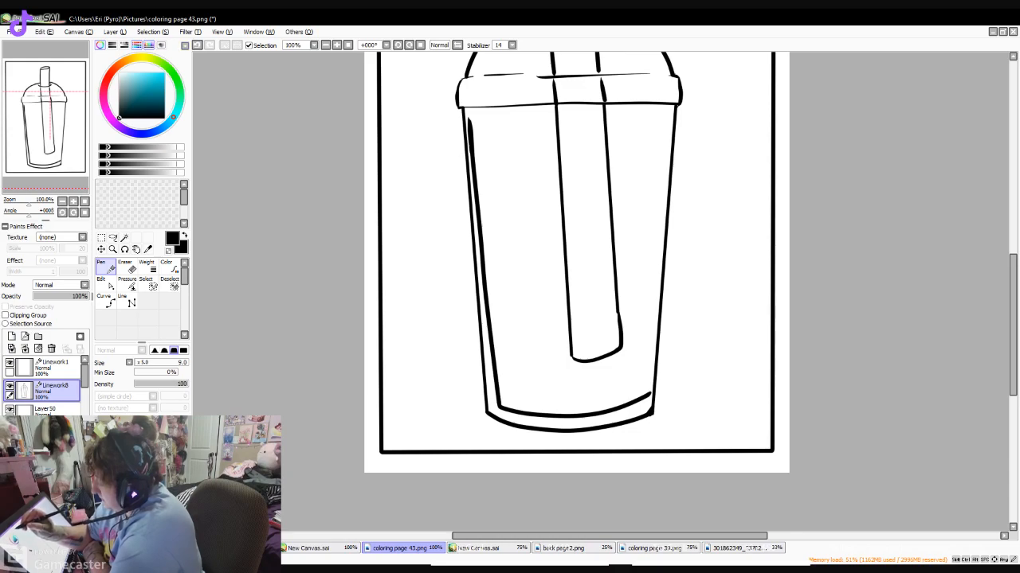
key("ctrl+z")
mouse_move(499, 402)
left_mouse_down()
mouse_move(548, 422)
mouse_move(637, 414)
mouse_move(652, 403)
left_mouse_up()
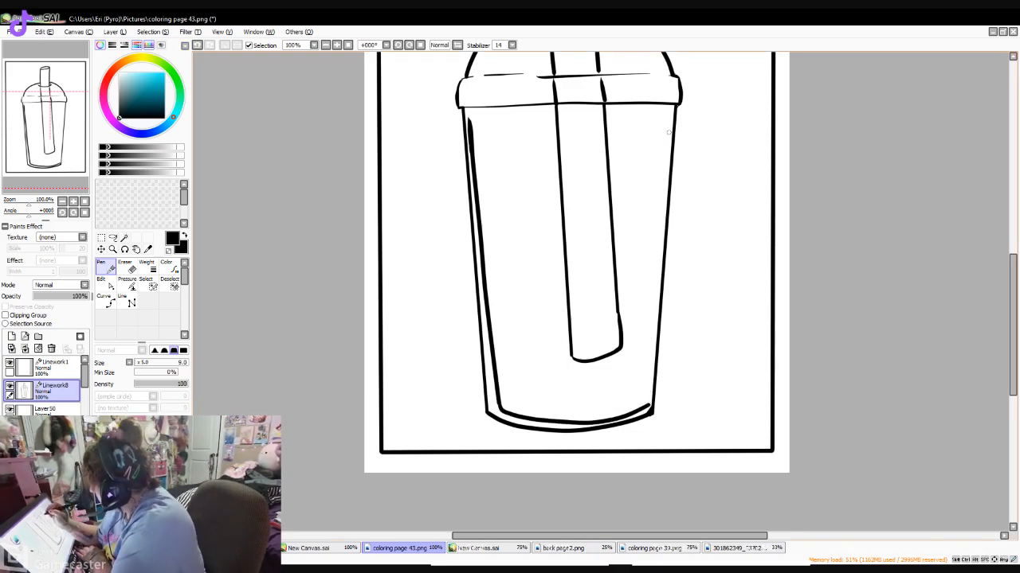
left_click_drag(667, 108, 650, 397)
key("ctrl+z")
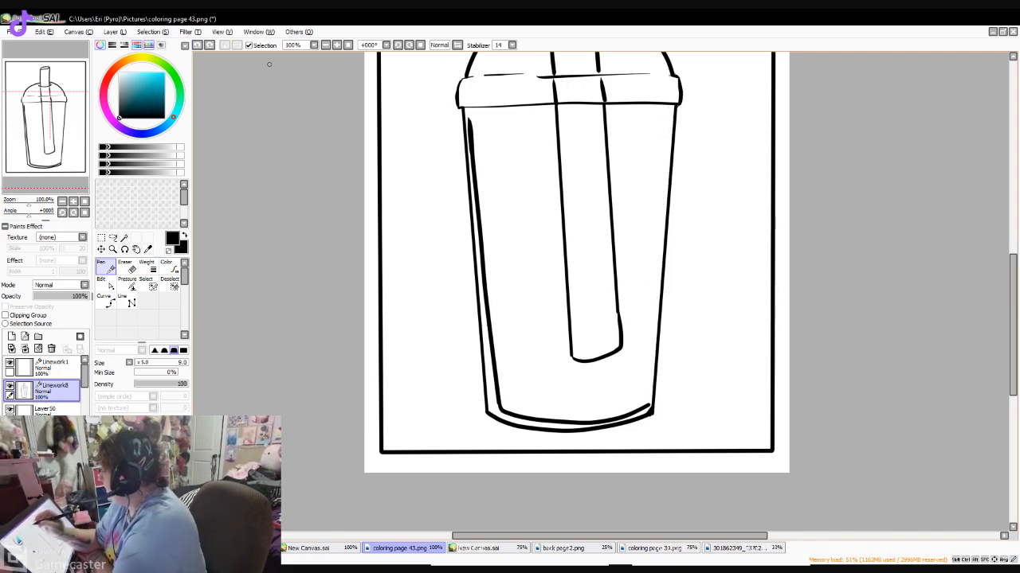
left_click_drag(669, 110, 652, 398)
key("ctrl+z")
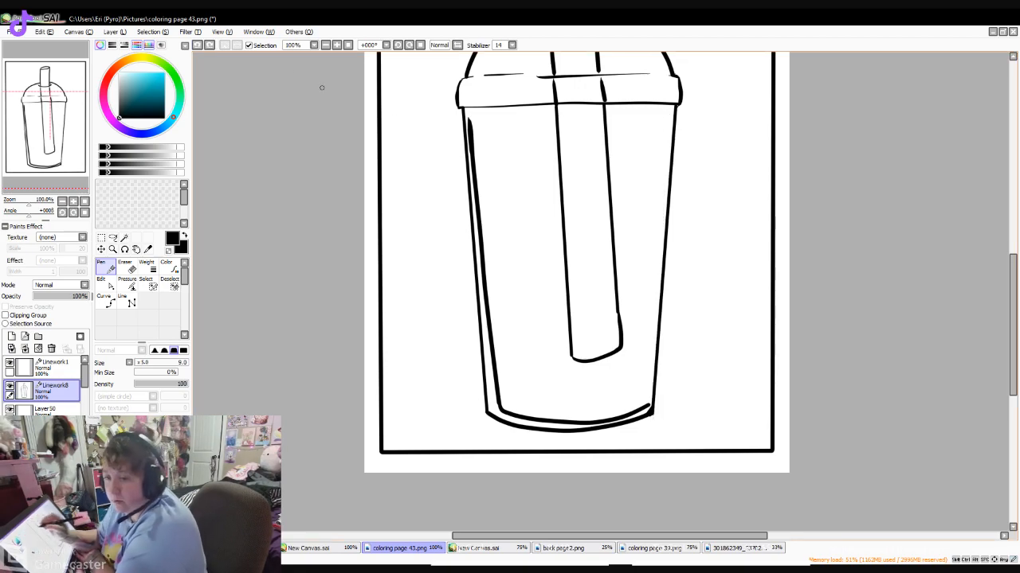
left_click_drag(665, 122, 655, 325)
key("ctrl+z")
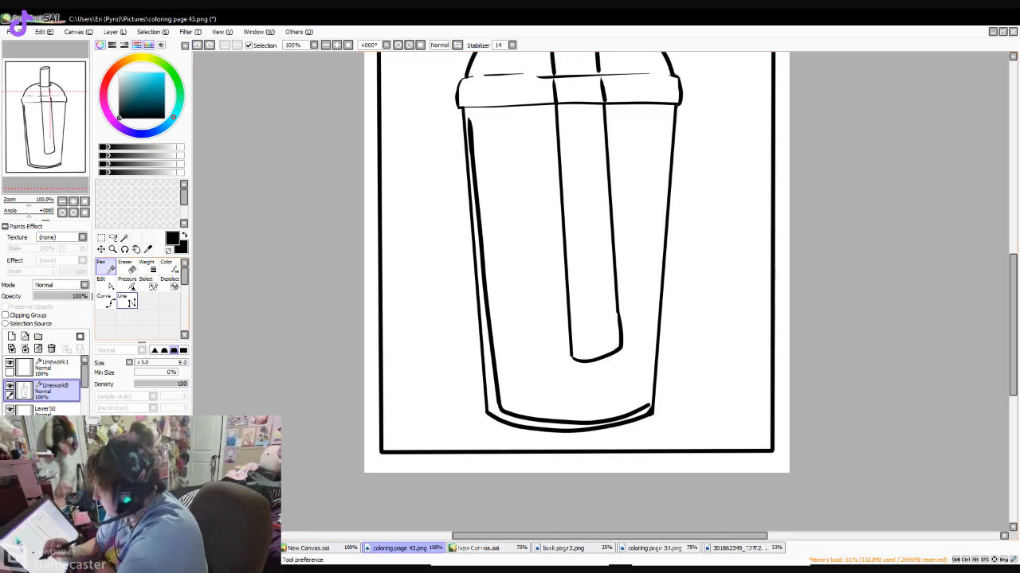
- Draw the inner line along the cup's right wall with the Line tool, redoing it so it meets the inner base curve
left_click(128, 301)
left_click_drag(664, 125, 646, 408)
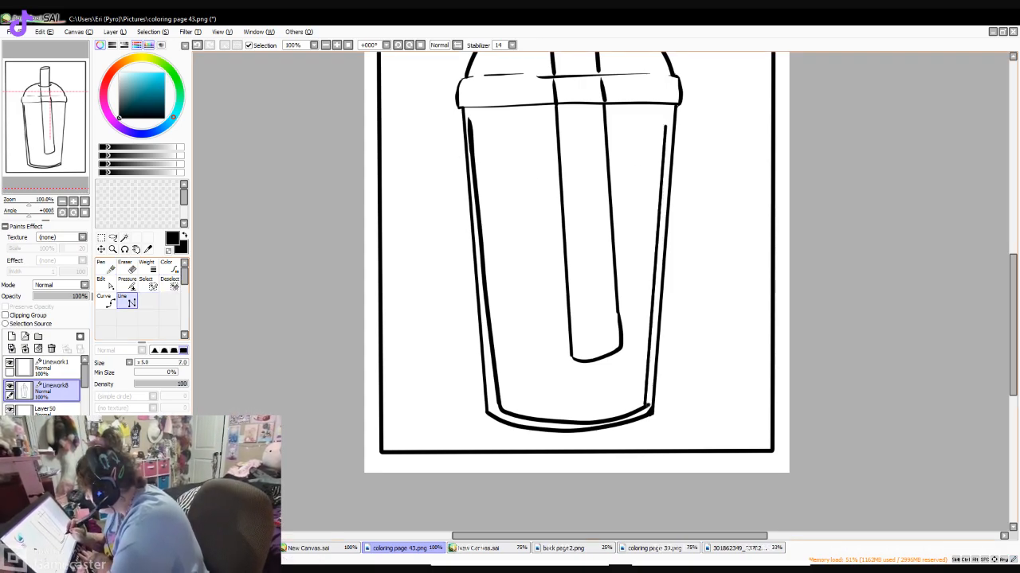
left_click(197, 46)
left_click(197, 45)
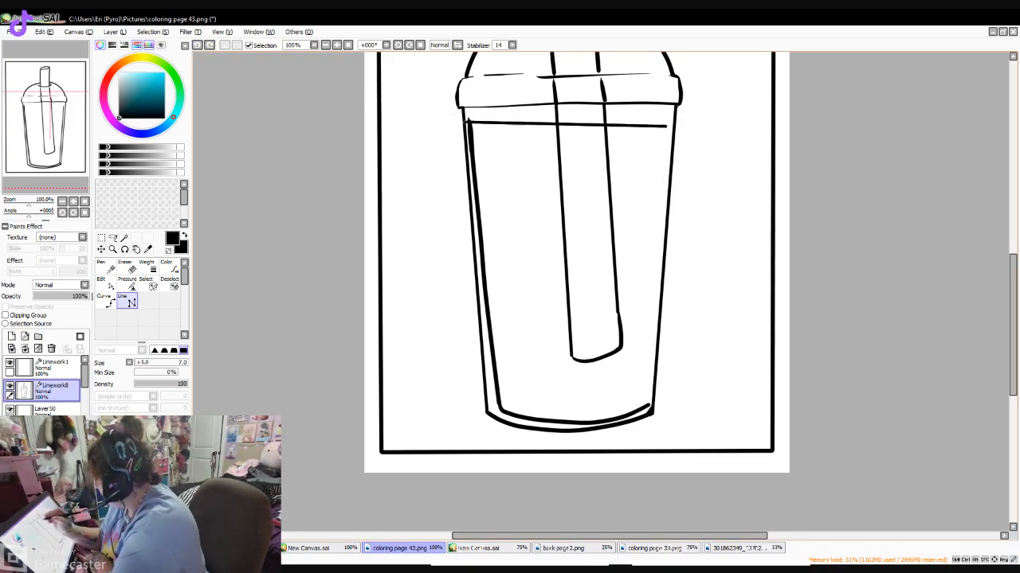
left_click(648, 405)
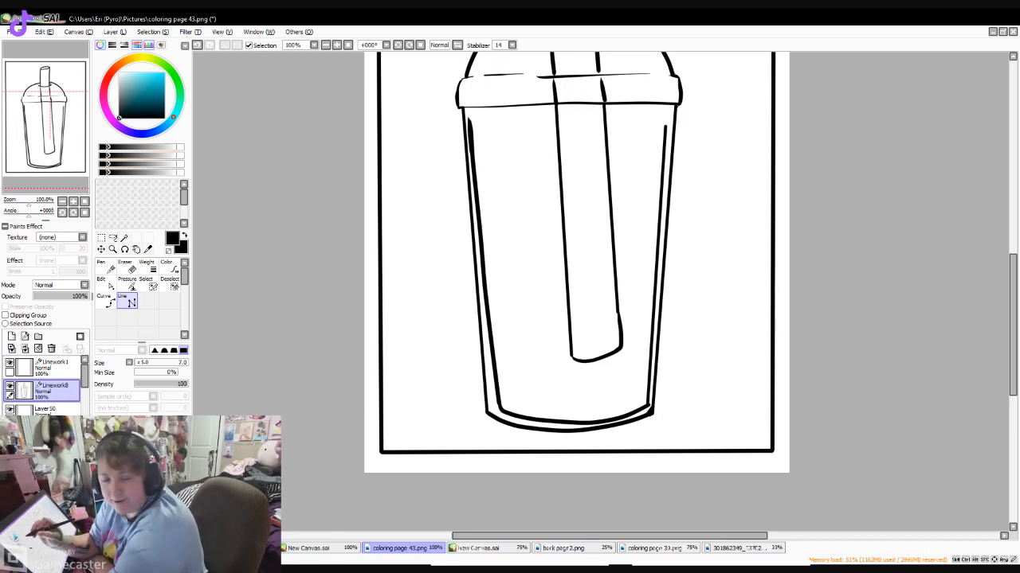
- Draw the drink's curved surface near the top of the cup with the Pen, leaving the straw clear and adding small swirl strokes
left_click(105, 268)
mouse_move(470, 123)
left_mouse_down()
mouse_move(502, 113)
mouse_move(542, 122)
left_mouse_up()
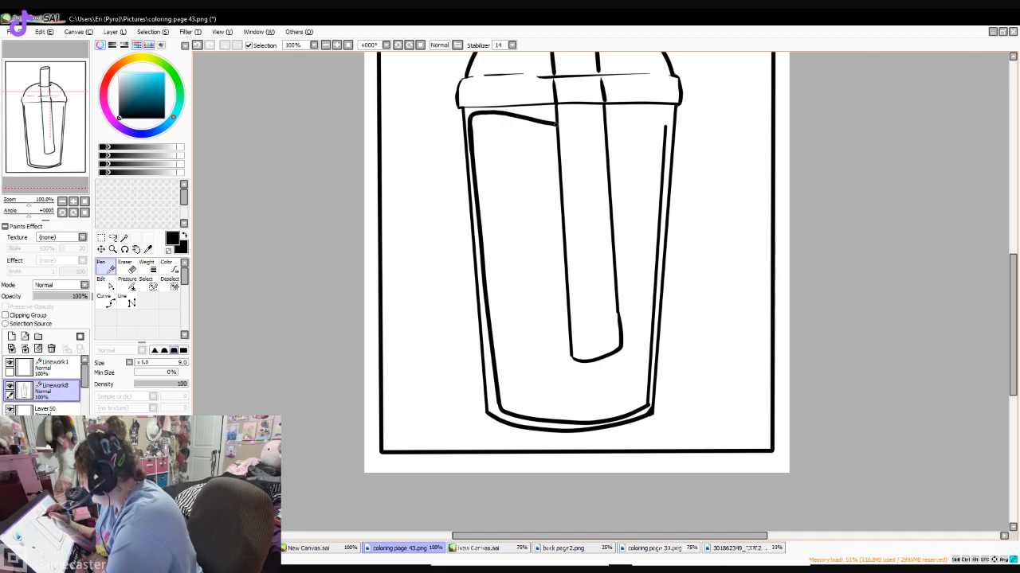
mouse_move(606, 130)
left_mouse_down()
mouse_move(663, 126)
mouse_move(629, 164)
mouse_move(478, 130)
left_mouse_up()
left_click_drag(521, 130, 522, 144)
left_click_drag(635, 149, 623, 156)
left_click_drag(547, 146, 599, 159)
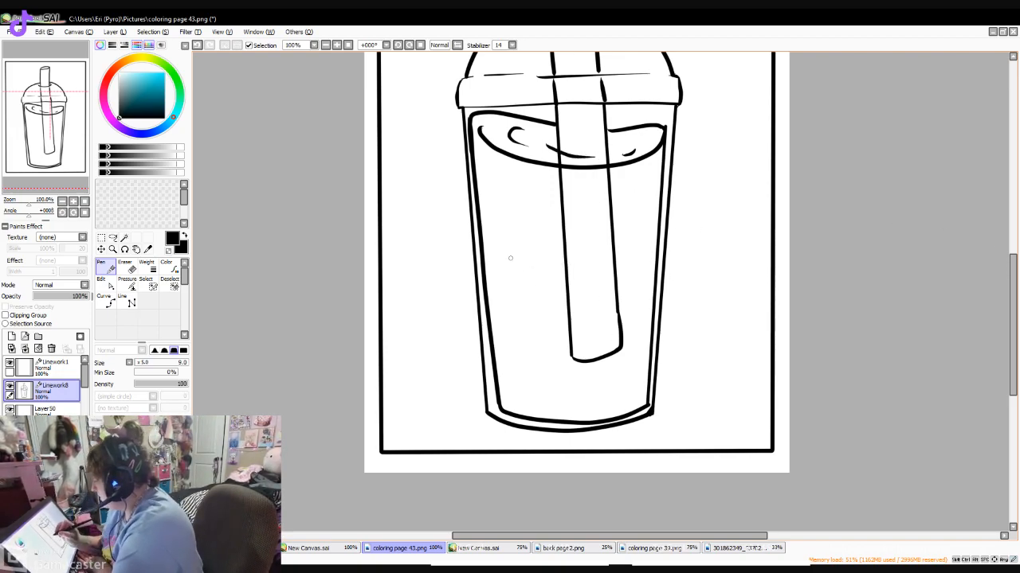
- Draw eight small pumpkin outlines scattered inside the drink, including two within the straw
left_click_drag(503, 197, 529, 199)
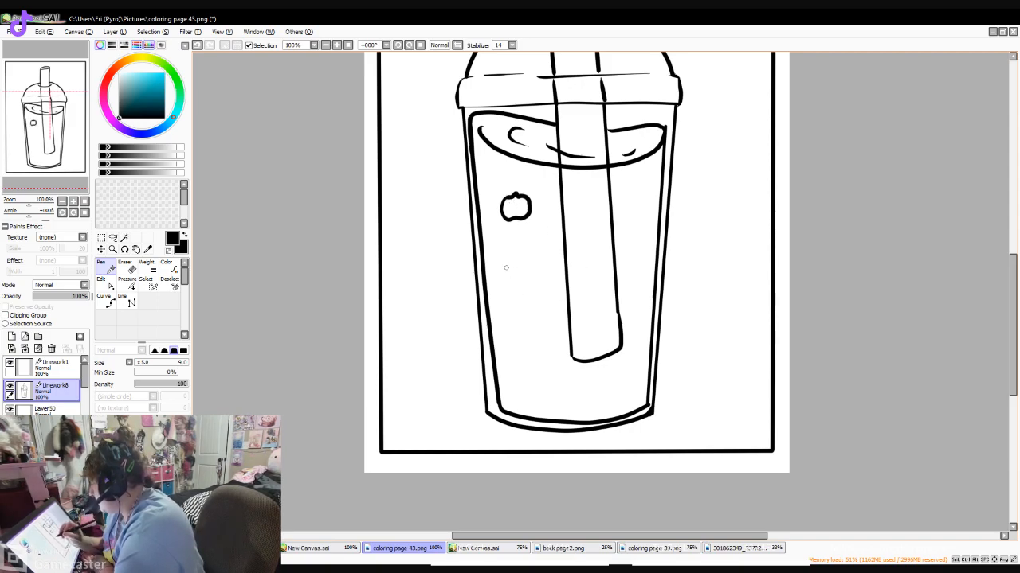
left_click_drag(506, 268, 512, 261)
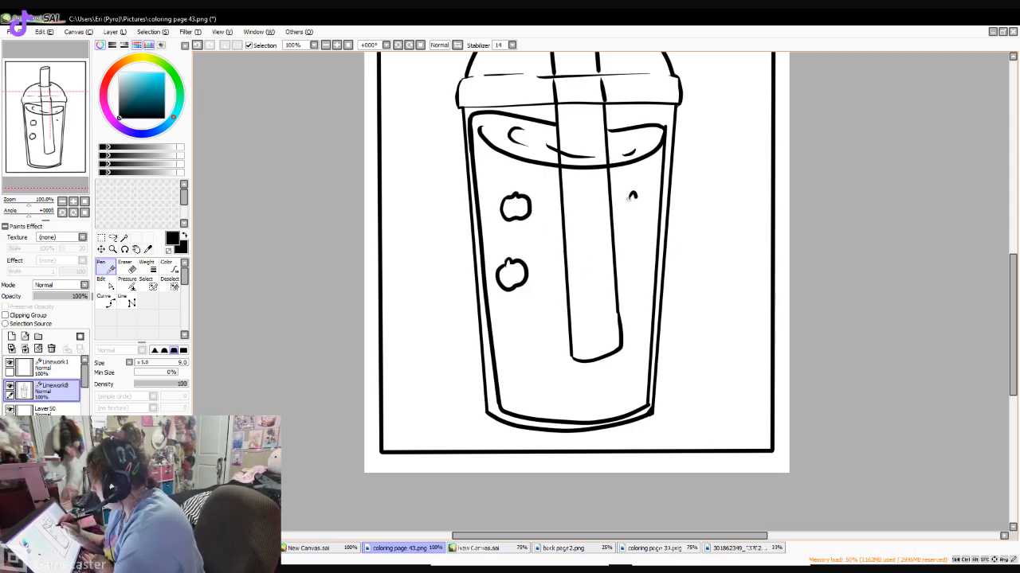
left_click_drag(629, 197, 634, 196)
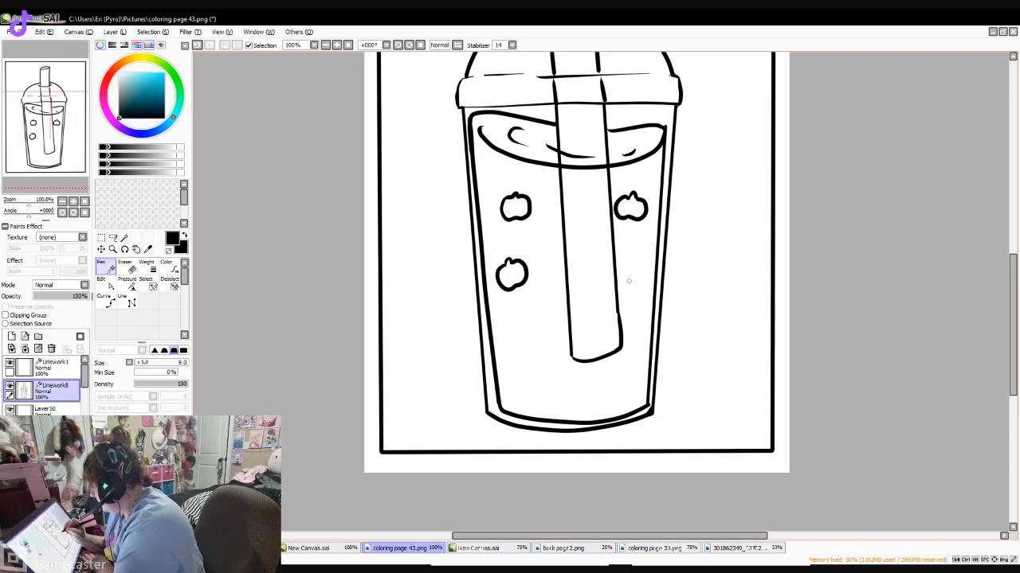
left_click_drag(629, 275, 634, 274)
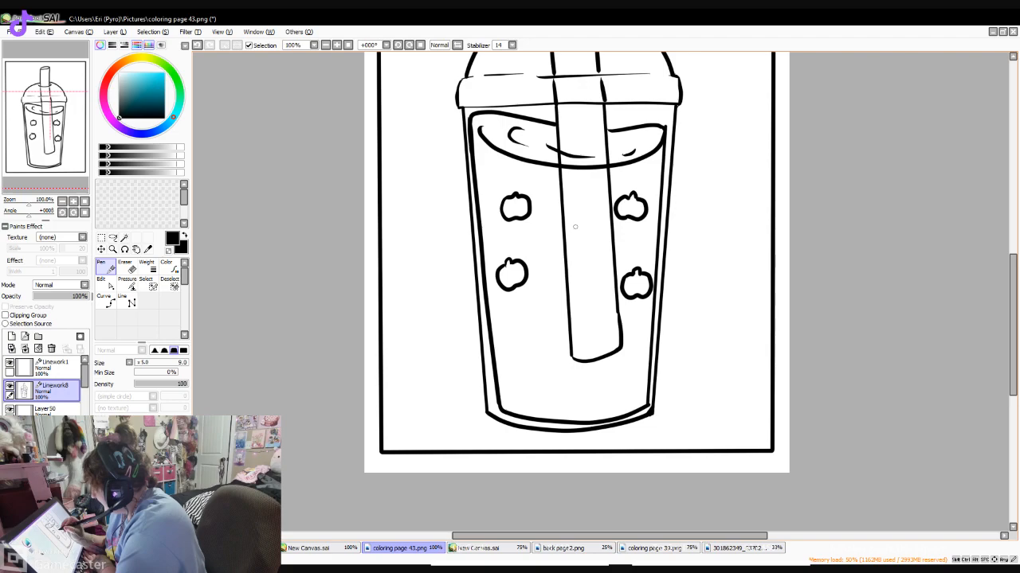
left_click_drag(575, 227, 587, 231)
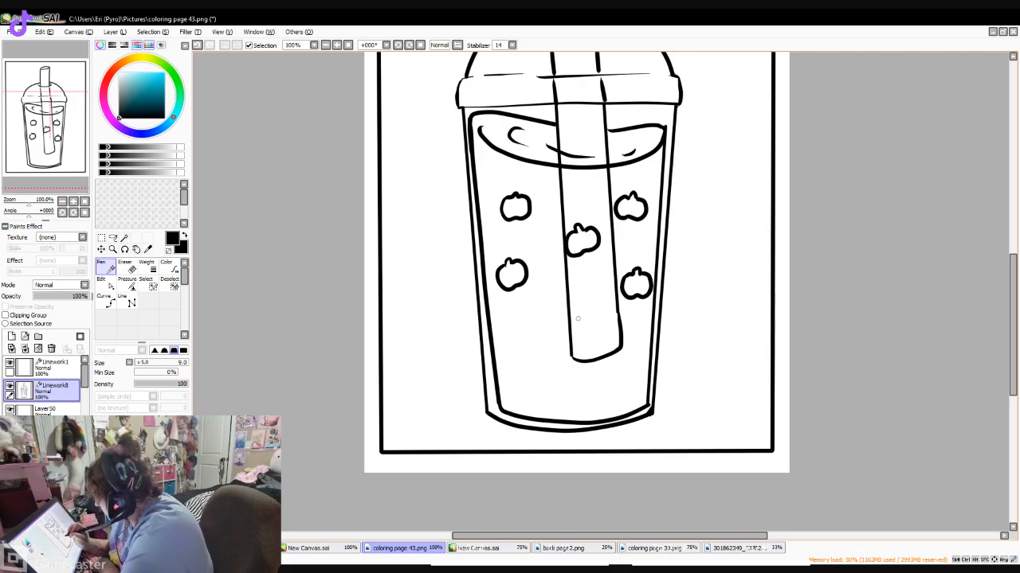
mouse_move(511, 336)
left_mouse_down()
mouse_move(507, 345)
mouse_move(534, 351)
mouse_move(507, 341)
mouse_move(535, 330)
mouse_move(531, 341)
left_mouse_up()
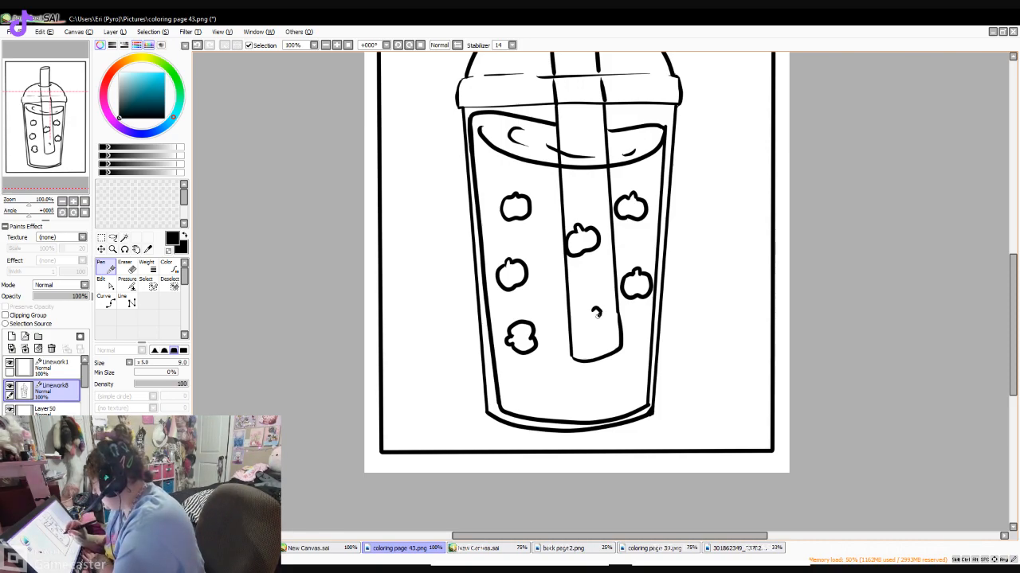
mouse_move(595, 313)
left_mouse_down()
mouse_move(575, 308)
mouse_move(574, 327)
mouse_move(599, 329)
left_mouse_up()
mouse_move(546, 378)
left_mouse_down()
mouse_move(535, 394)
mouse_move(550, 403)
mouse_move(569, 393)
mouse_move(558, 370)
left_mouse_up()
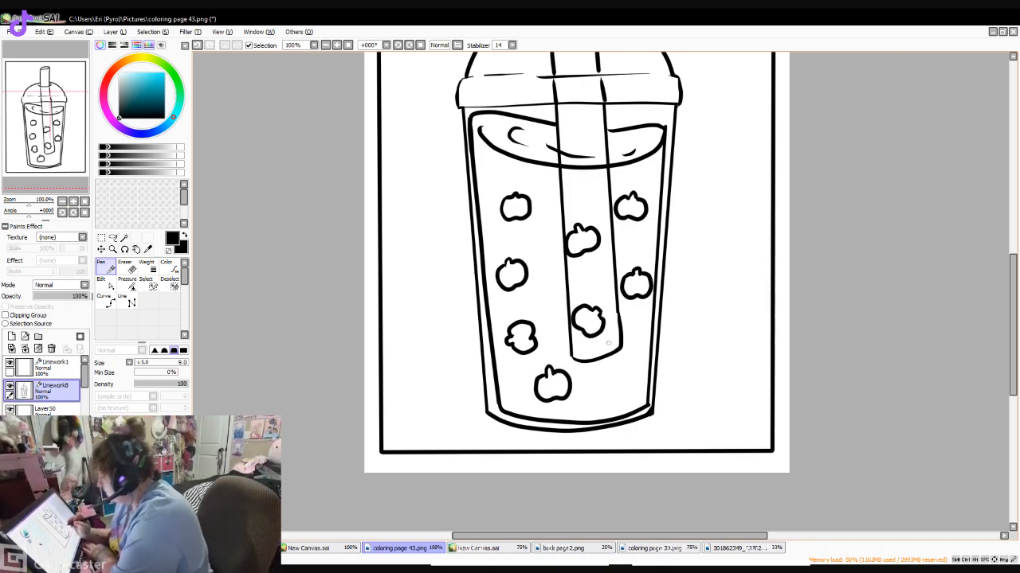
scroll(577, 292, "up", 2)
scroll(577, 292, "up", 4)
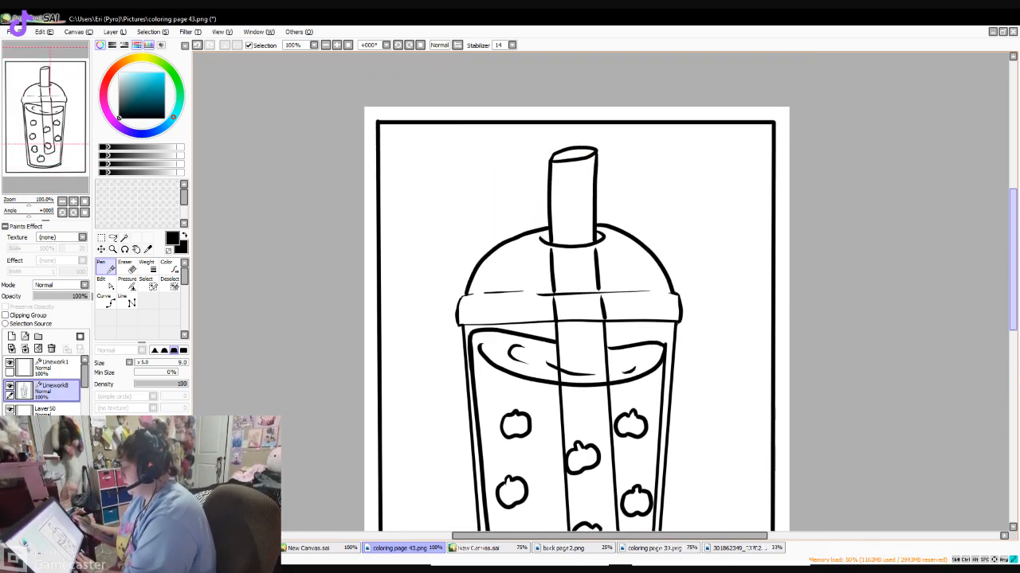
scroll(577, 292, "down", 6)
scroll(577, 291, "up", 1)
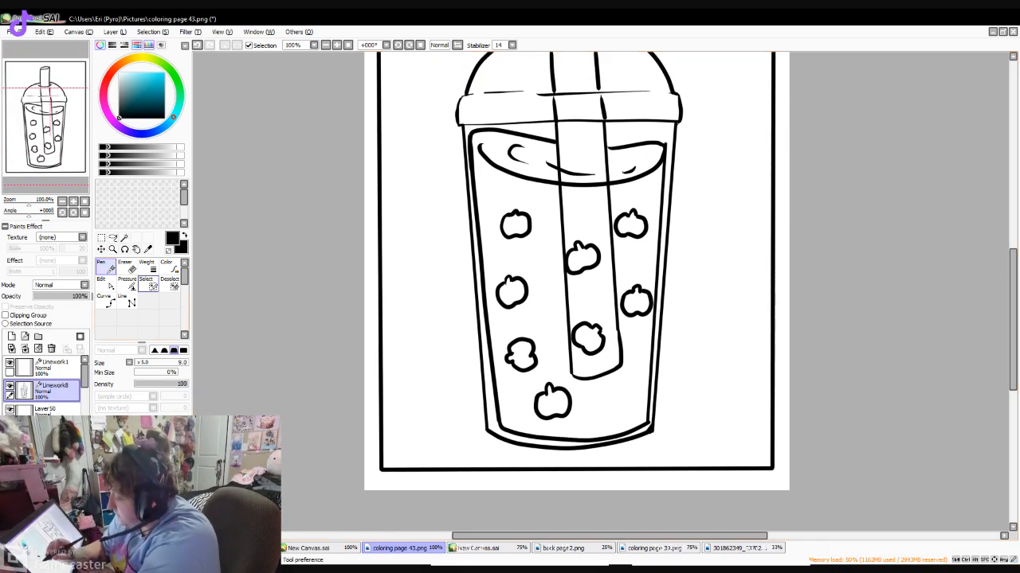
- Draw a horizontal tabletop line on both sides of the cup with the Line tool and erase a gap in the middle of each
left_click(127, 300)
left_click_drag(383, 415, 485, 415)
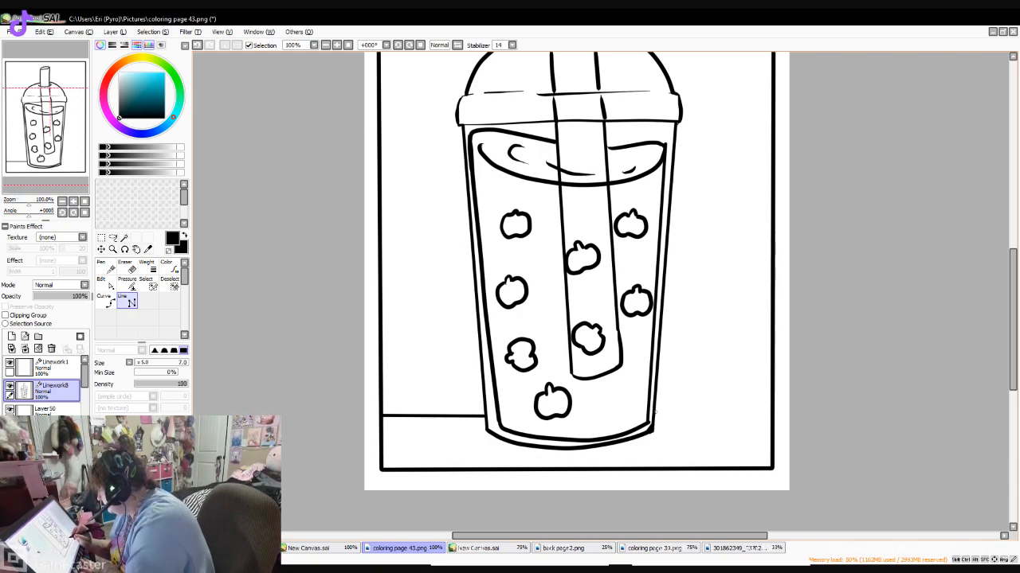
left_click_drag(655, 414, 771, 413)
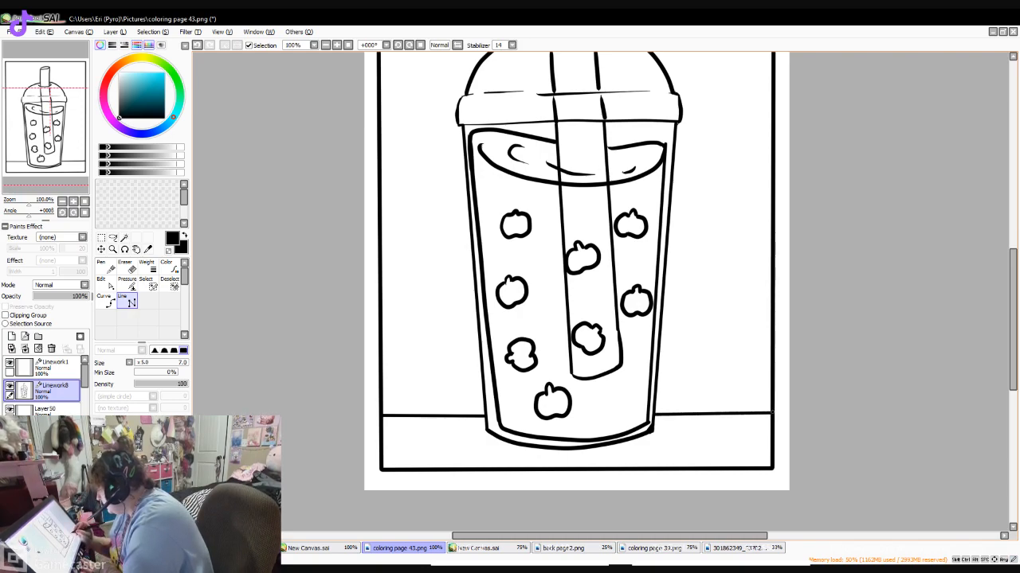
key("e")
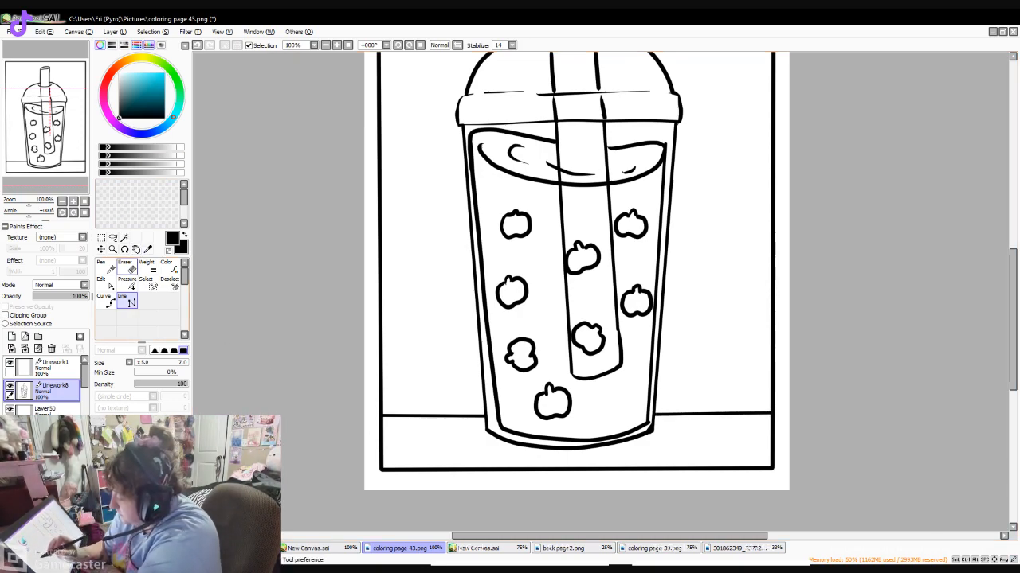
left_click_drag(422, 411, 444, 406)
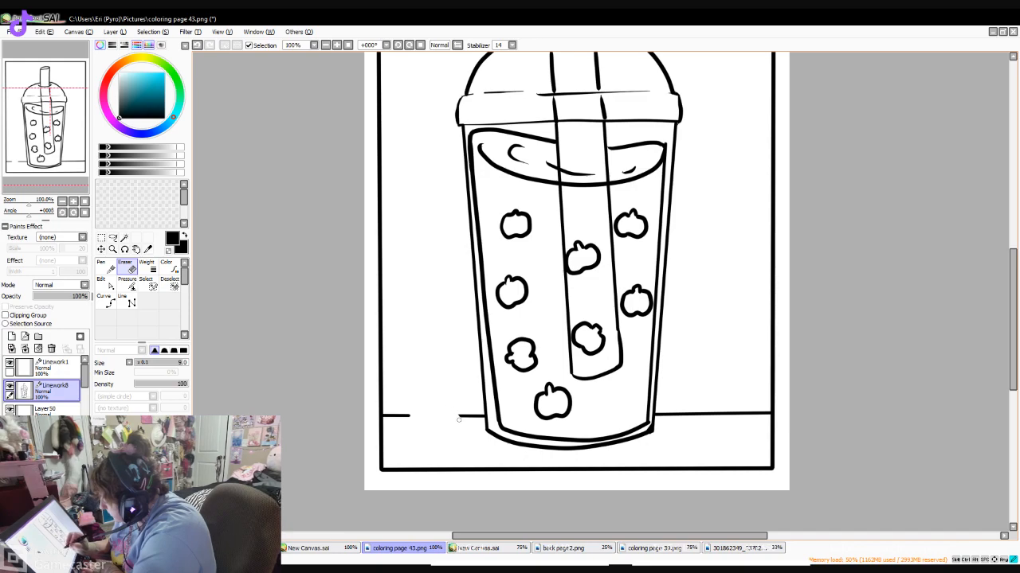
left_click_drag(456, 412, 464, 418)
mouse_move(720, 410)
left_mouse_down()
mouse_move(673, 430)
mouse_move(700, 402)
mouse_move(731, 399)
mouse_move(718, 423)
mouse_move(744, 418)
left_mouse_up()
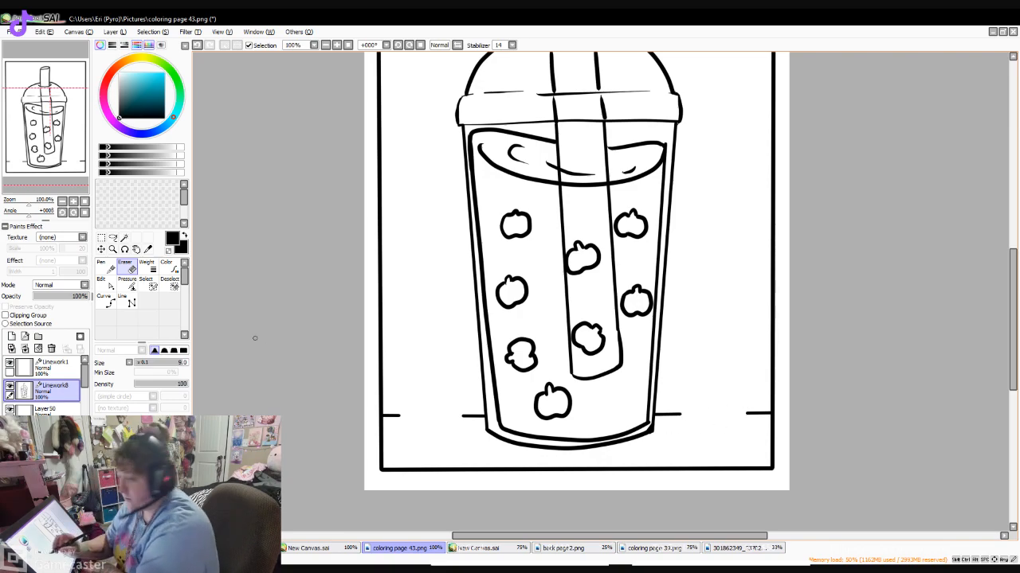
- Draw an apple slice with two seeds leaning on each side of the cup's base, using the Pen
left_click(105, 268)
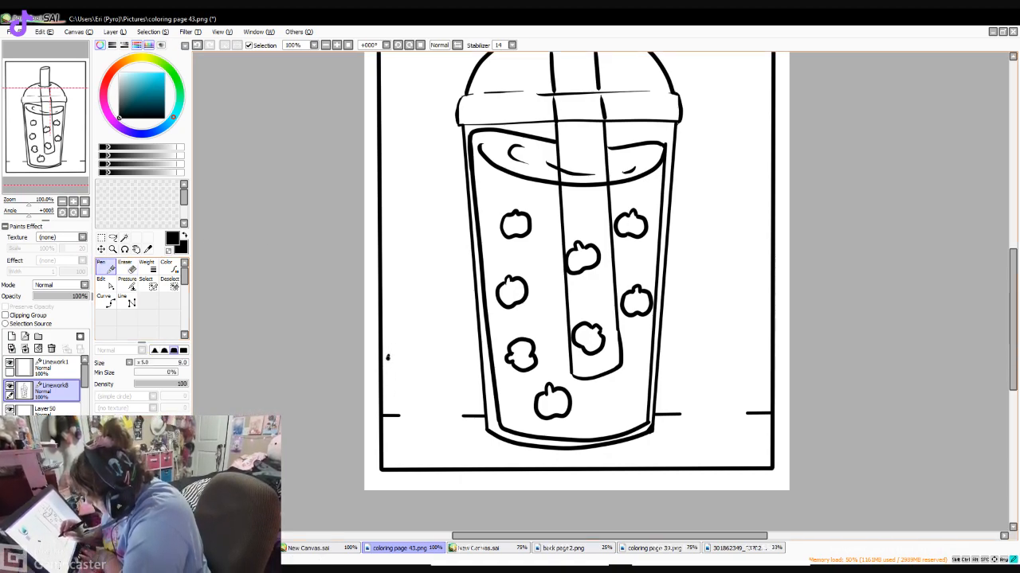
mouse_move(388, 356)
left_mouse_down()
mouse_move(394, 410)
mouse_move(423, 437)
mouse_move(475, 435)
left_mouse_up()
mouse_move(388, 358)
left_mouse_down()
mouse_move(403, 332)
mouse_move(473, 435)
mouse_move(397, 361)
mouse_move(406, 407)
mouse_move(475, 432)
left_mouse_up()
left_click_drag(420, 377, 432, 393)
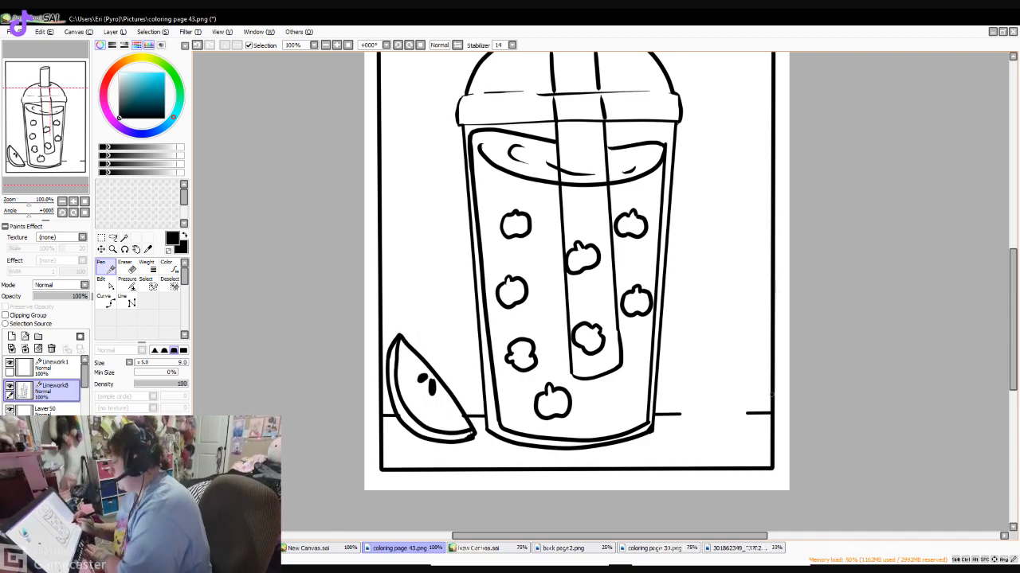
mouse_move(710, 328)
left_mouse_down()
mouse_move(682, 411)
mouse_move(658, 441)
mouse_move(715, 450)
mouse_move(749, 409)
mouse_move(747, 359)
mouse_move(725, 328)
mouse_move(709, 325)
mouse_move(733, 357)
mouse_move(737, 398)
mouse_move(711, 440)
mouse_move(661, 441)
left_mouse_up()
left_click_drag(707, 381, 697, 409)
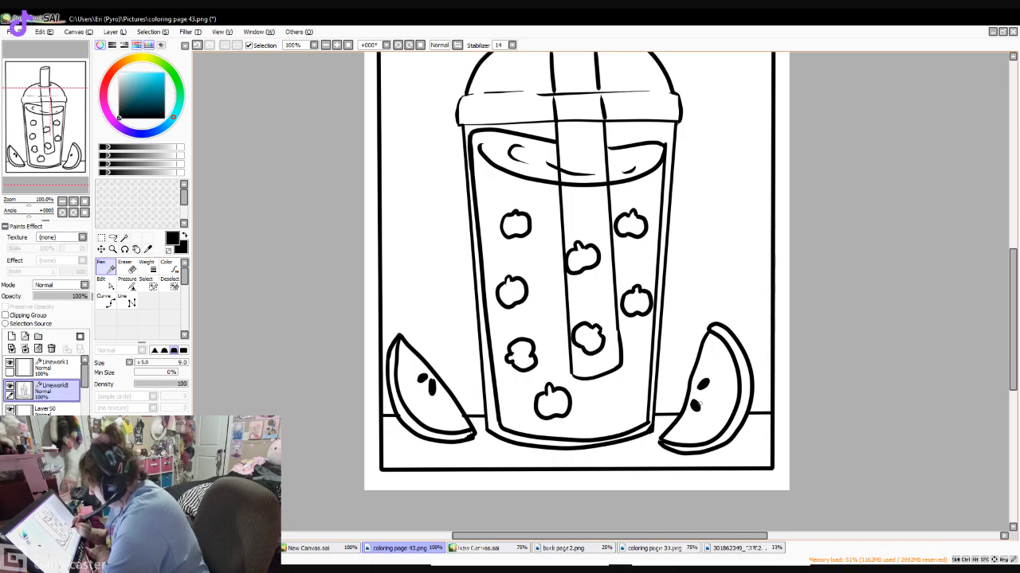
- Add a small vertical signature beside the right apple slice with the Pen at size 4
scroll(937, 351, "up", 3)
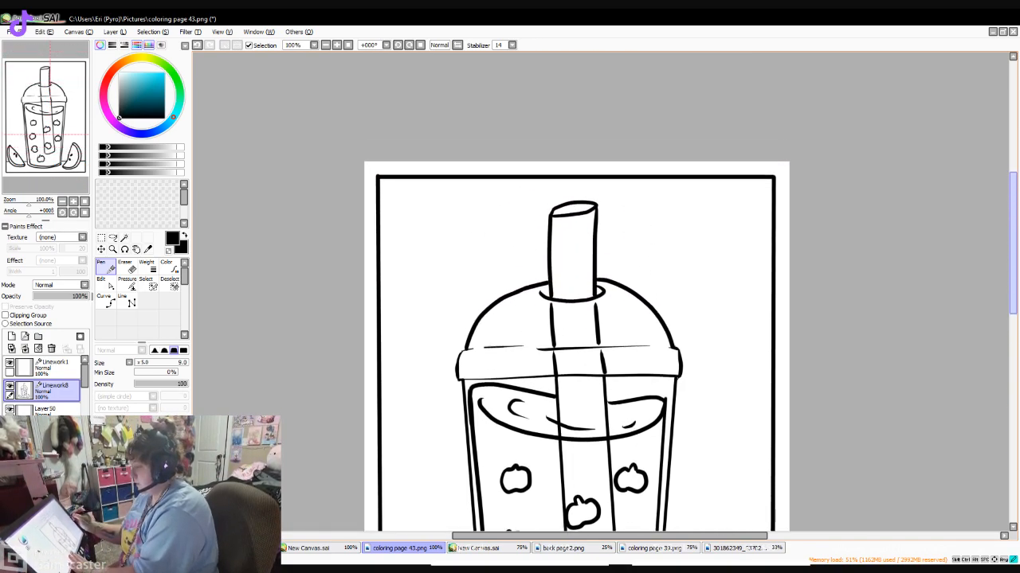
scroll(575, 291, "down", 1)
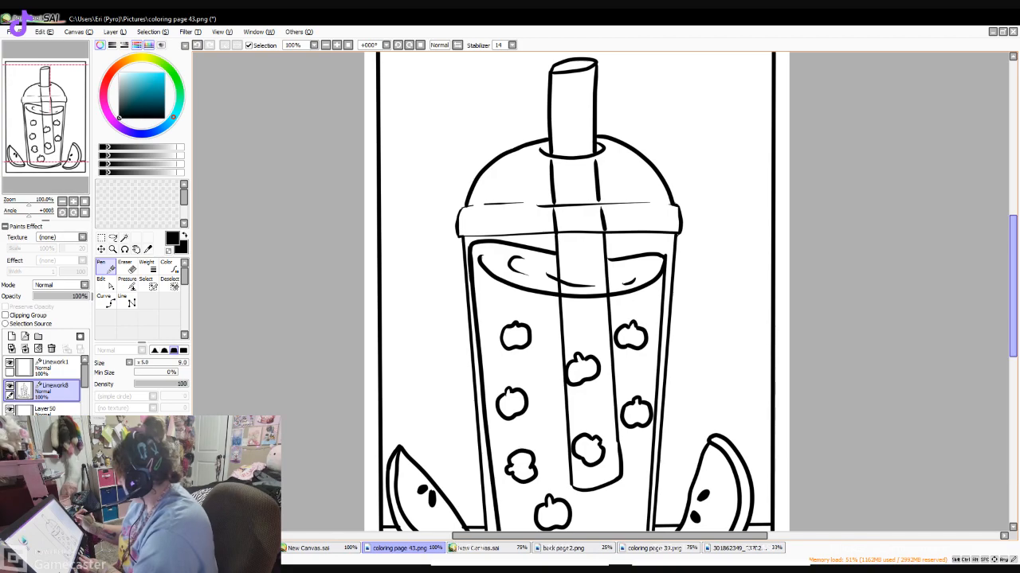
scroll(575, 292, "down", 2)
scroll(575, 291, "up", 3)
scroll(575, 292, "down", 3)
left_click_drag(1012, 298, 1013, 299)
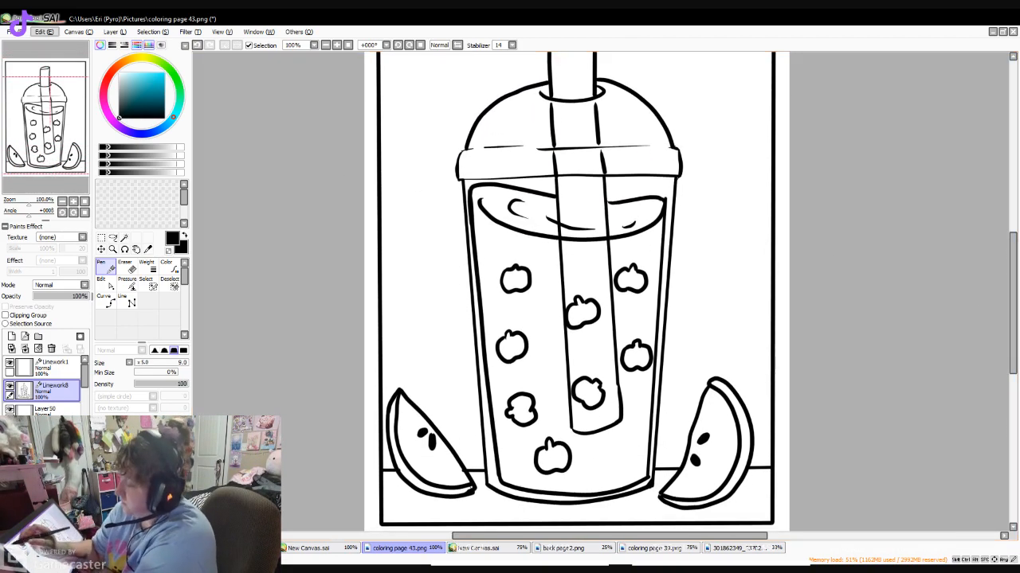
key("ctrl+shift+s")
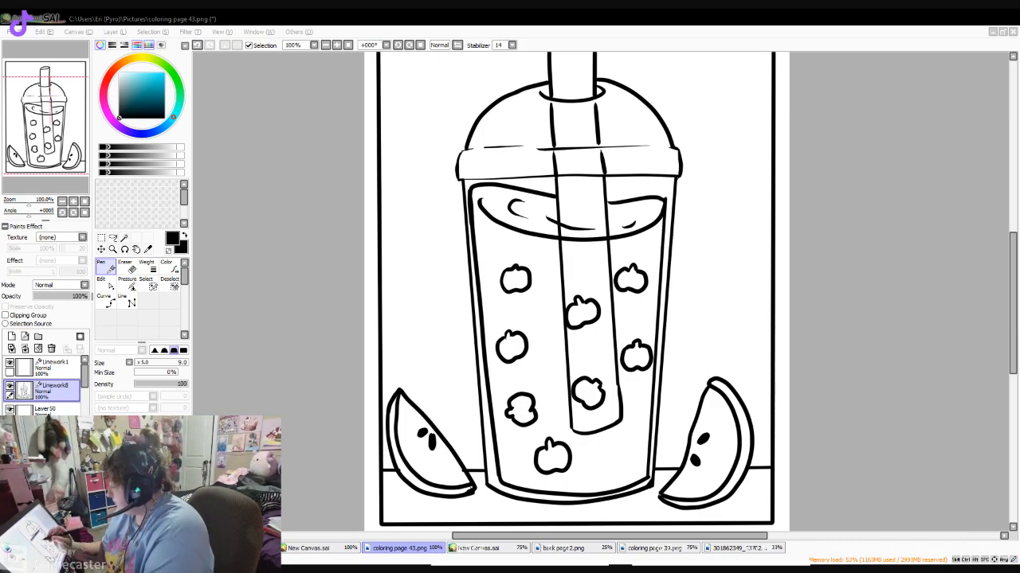
left_click(387, 354)
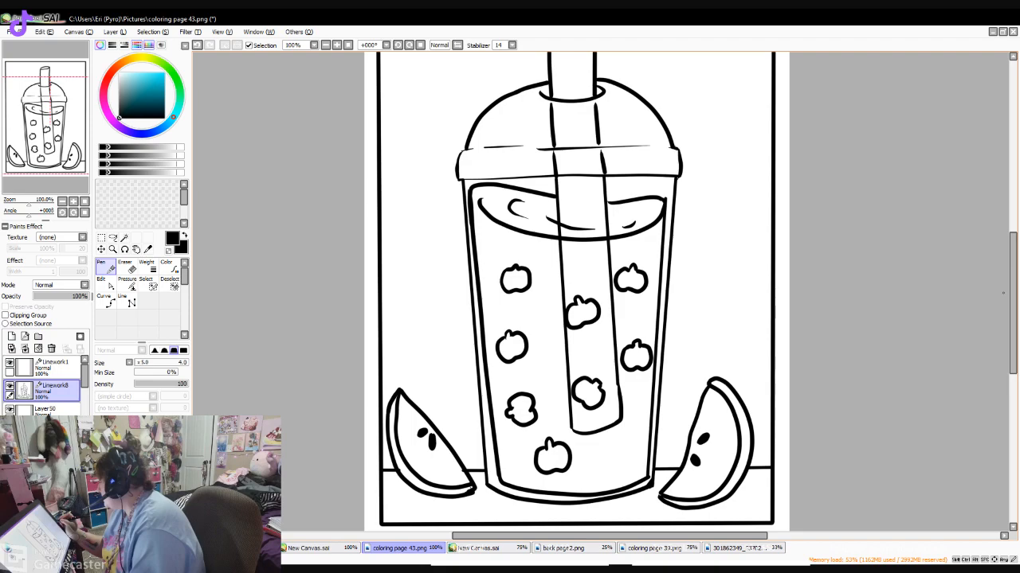
scroll(746, 383, "down", 3)
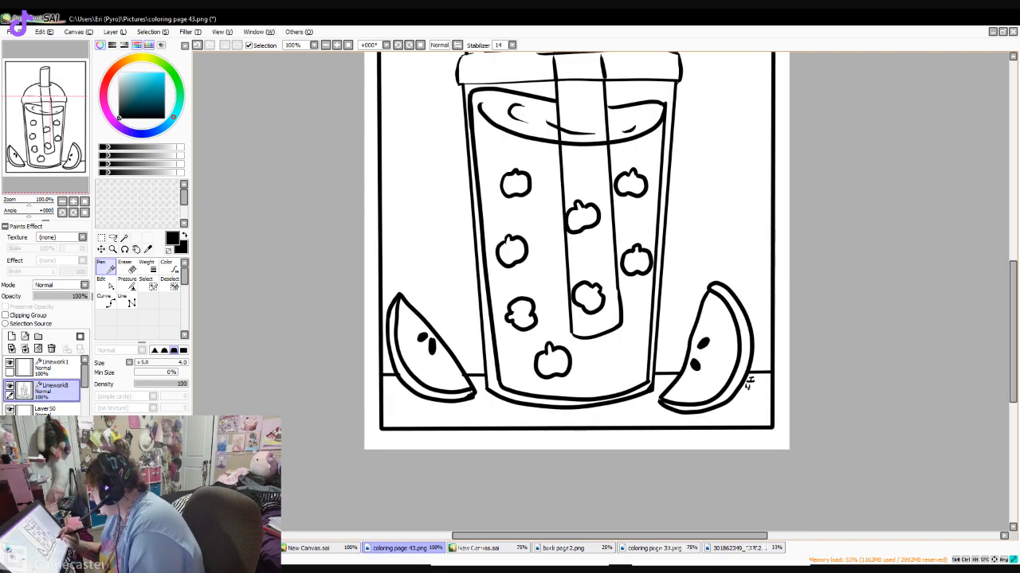
- Save the finished drawing under the file name coloring page 44.png
left_click(14, 32)
left_click(35, 78)
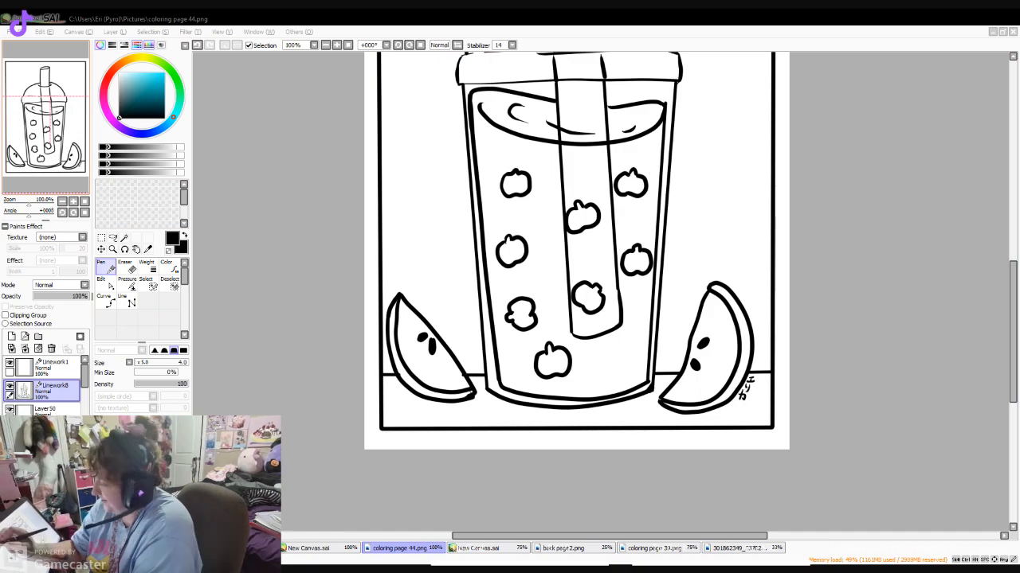
left_click(16, 32)
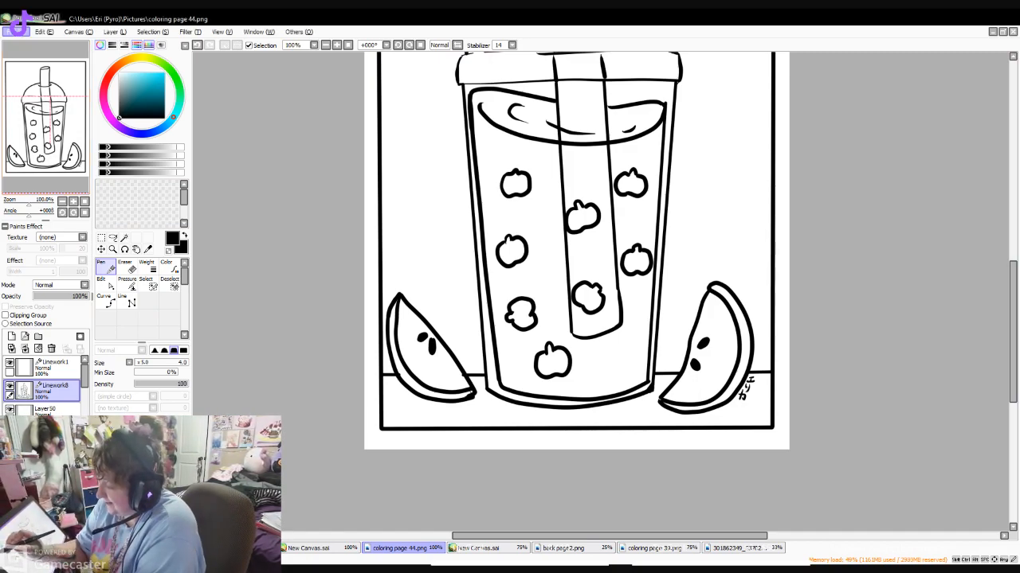
left_click(32, 60)
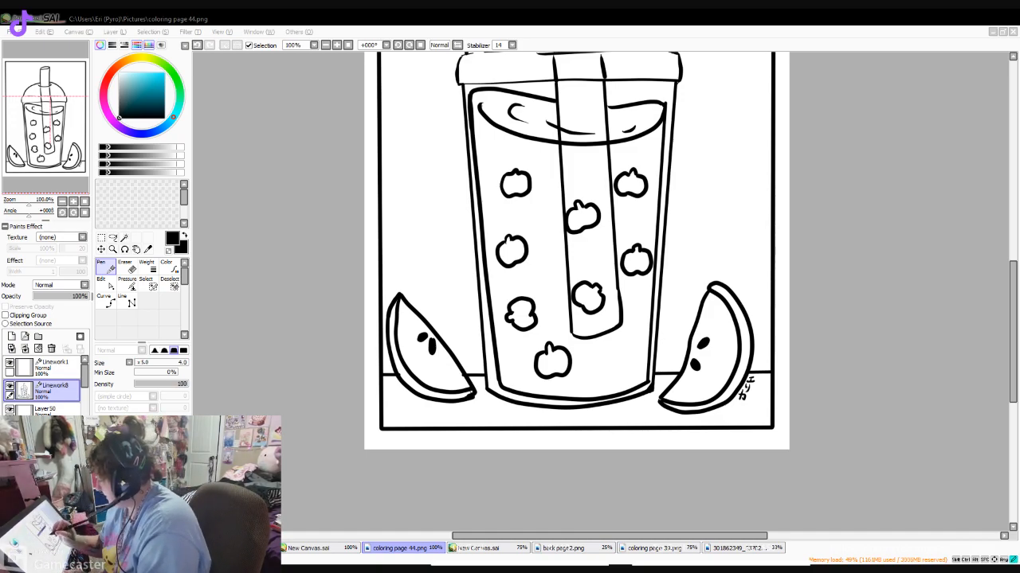
left_click(746, 286)
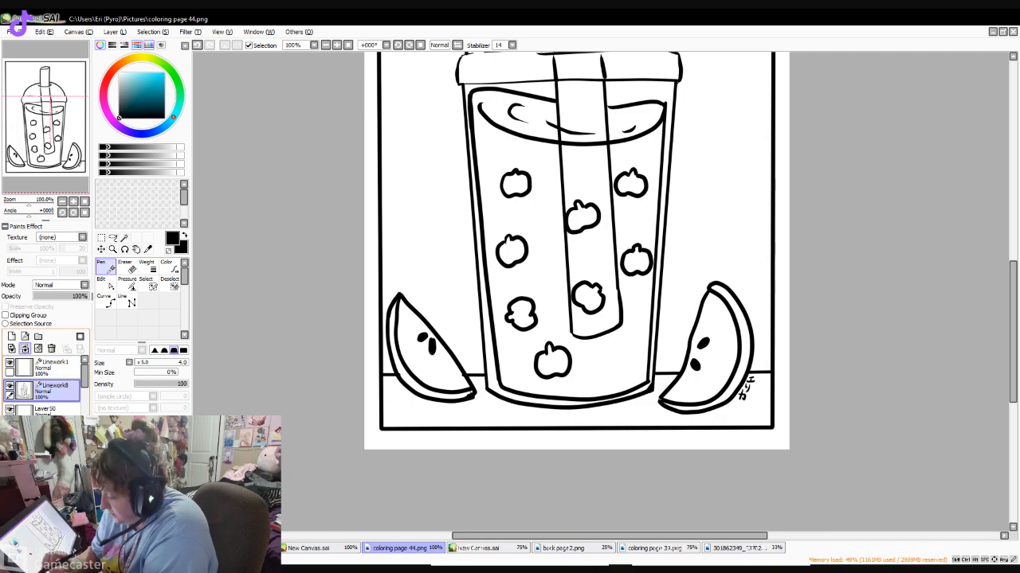
- Merge the finished drink's linework down and hide it, adding a fresh normal layer and linework layer for a new page
left_click(25, 349)
left_click(11, 336)
left_click(25, 336)
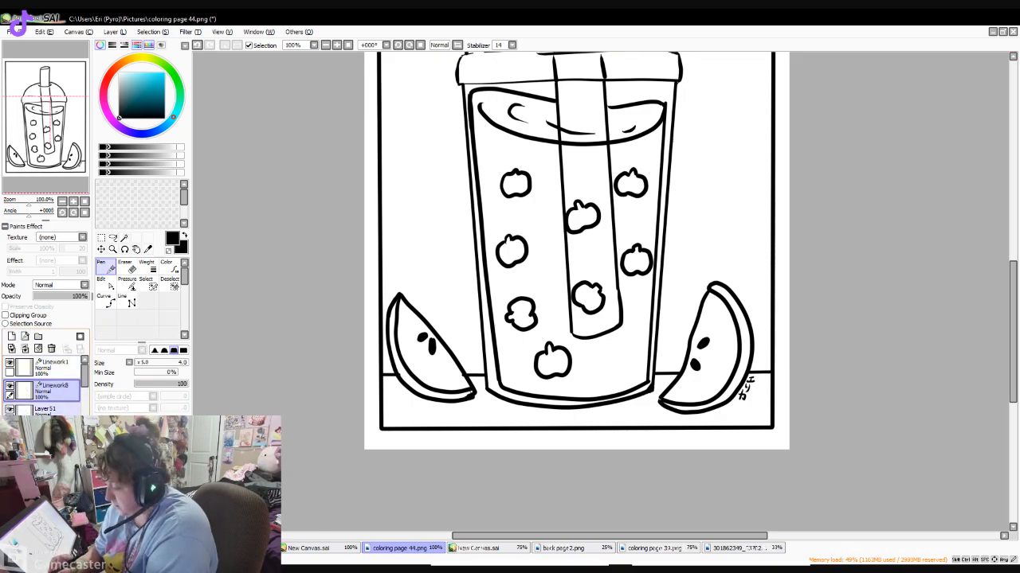
left_click(9, 431)
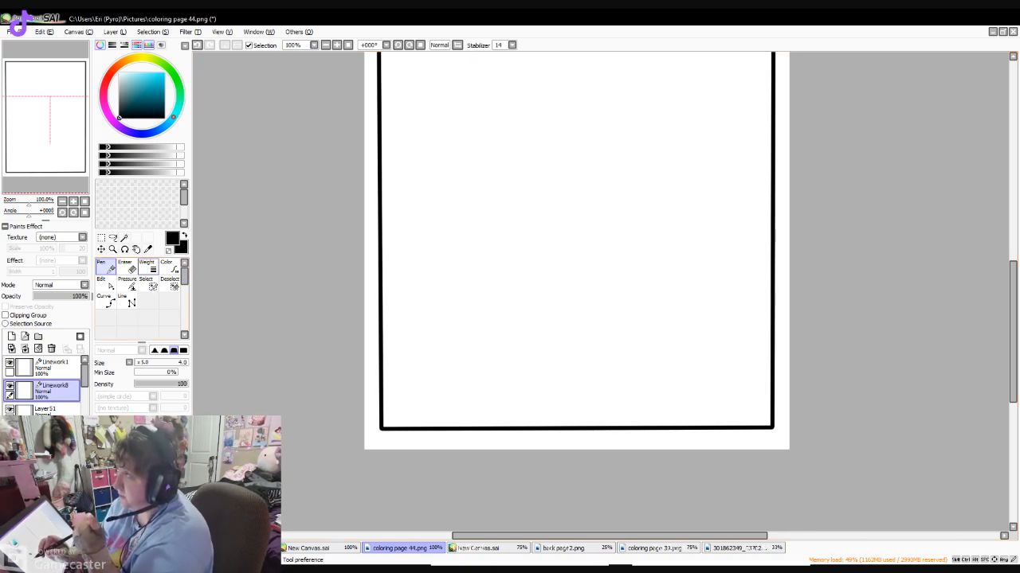
- Draw two tapering cup walls with the Line tool and join their lower ends with a curved Pen base at size 7
left_click(127, 300)
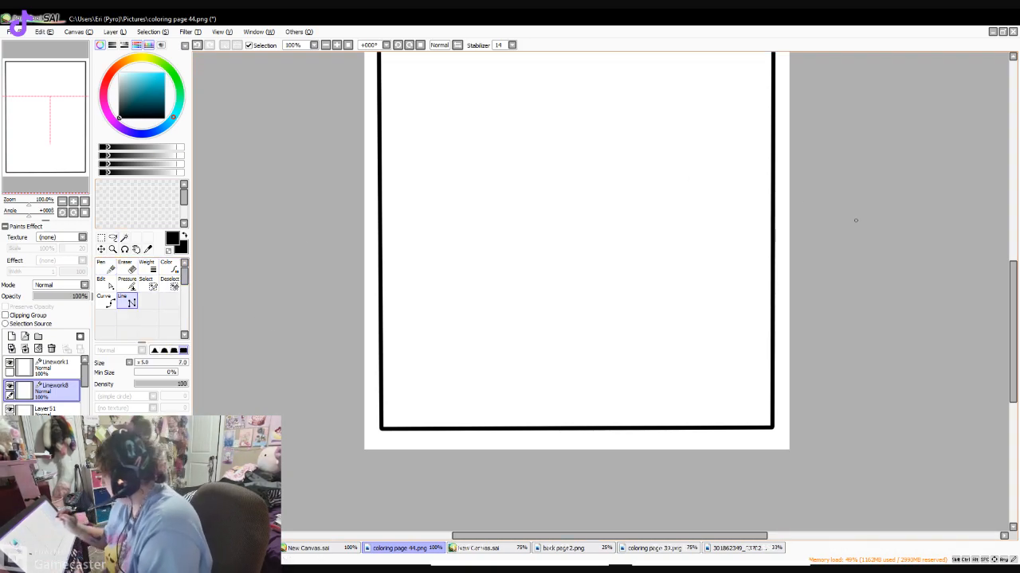
scroll(651, 229, "up", 3)
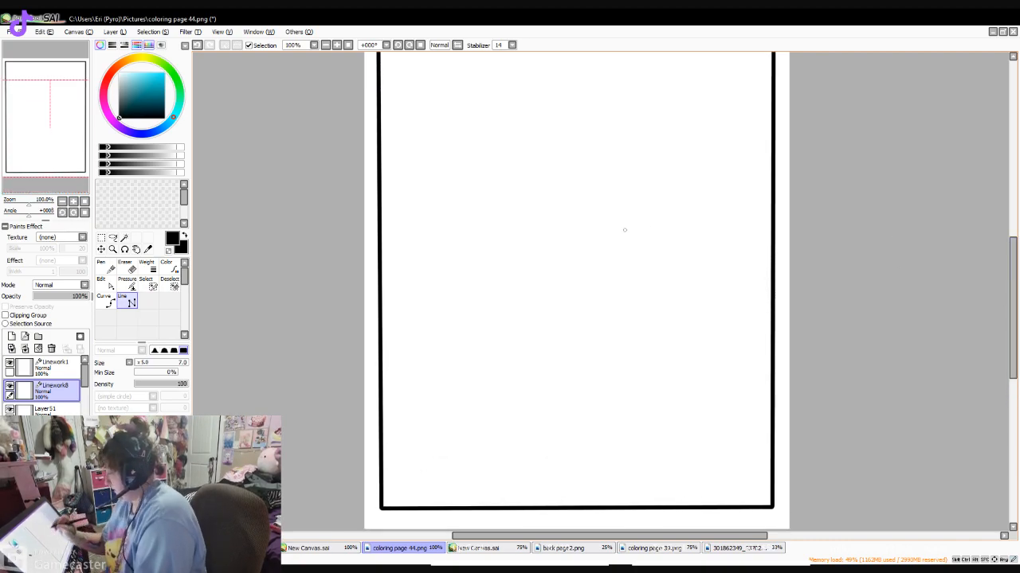
left_click_drag(455, 181, 474, 480)
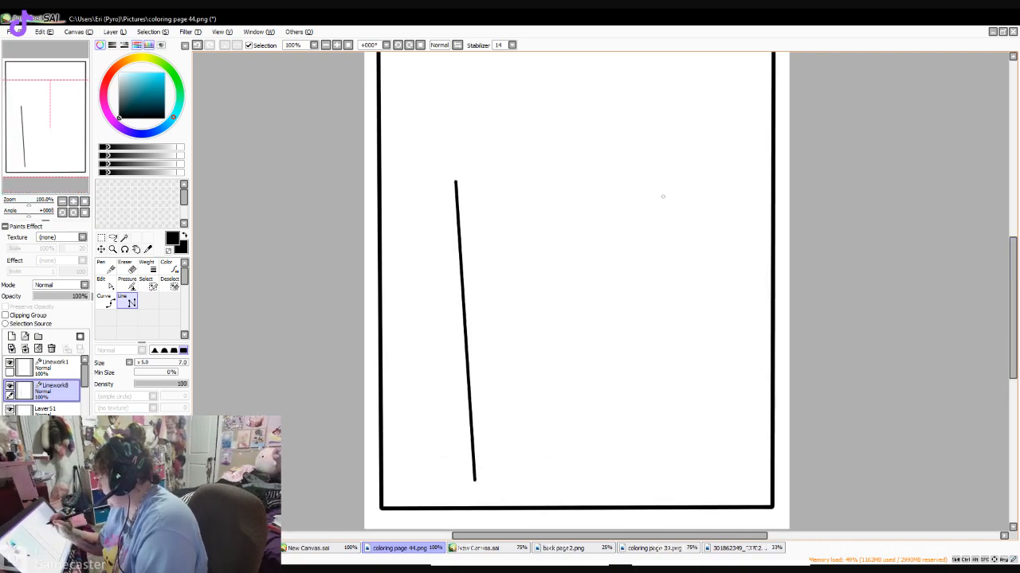
mouse_move(655, 170)
left_mouse_down()
mouse_move(649, 264)
mouse_move(708, 412)
mouse_move(643, 478)
left_mouse_up()
left_click(643, 477)
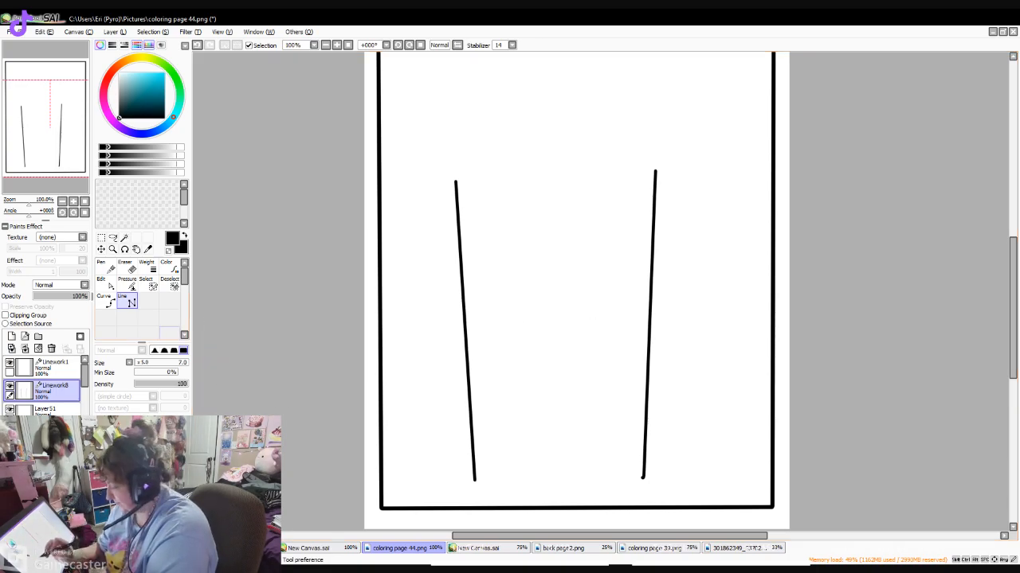
left_click(106, 267)
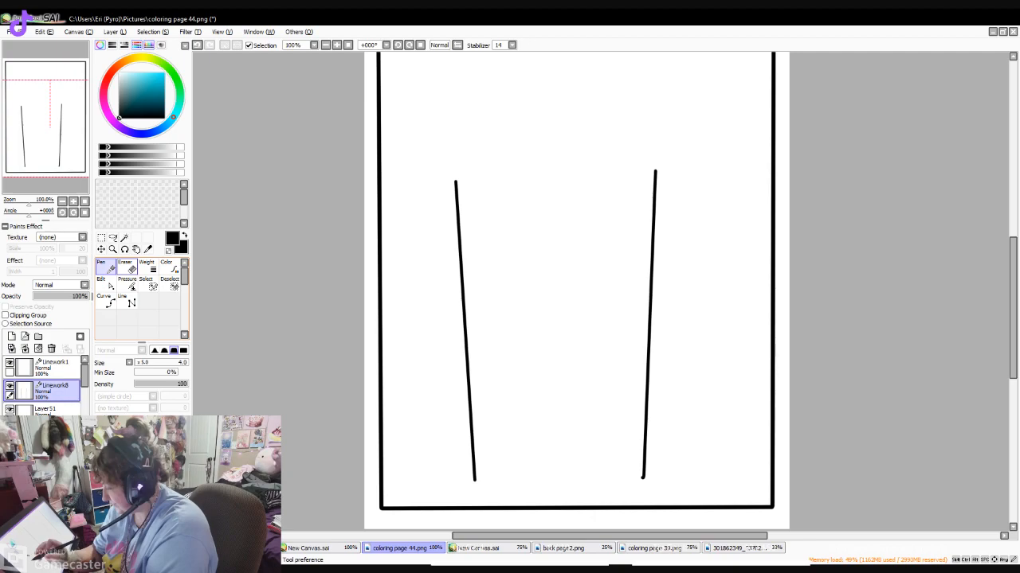
mouse_move(476, 481)
left_mouse_down()
mouse_move(542, 489)
mouse_move(643, 476)
left_mouse_up()
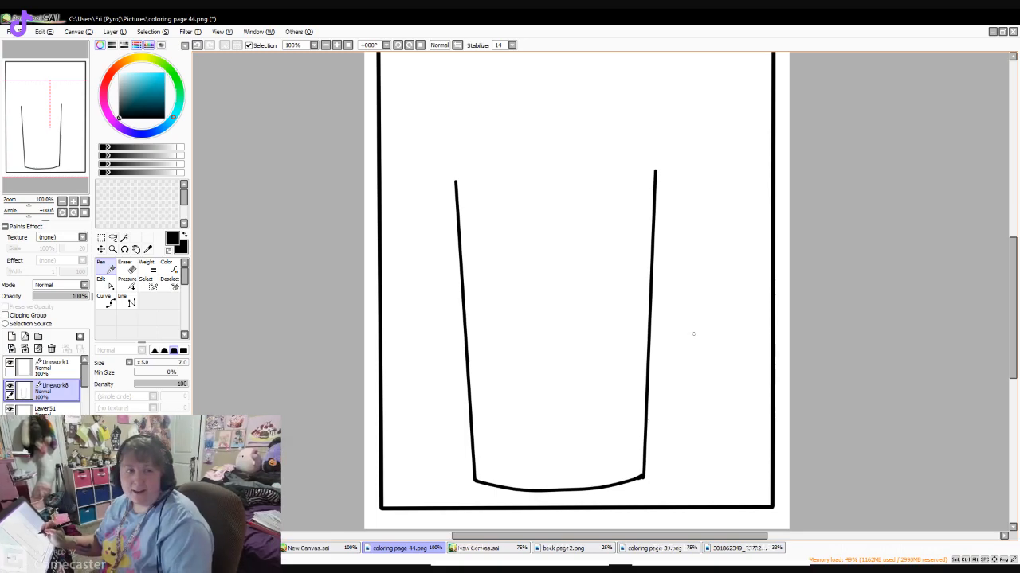
- Draw the lid's rim across the cup's top with rounded ends and a broken upper line
scroll(692, 334, "up", 2)
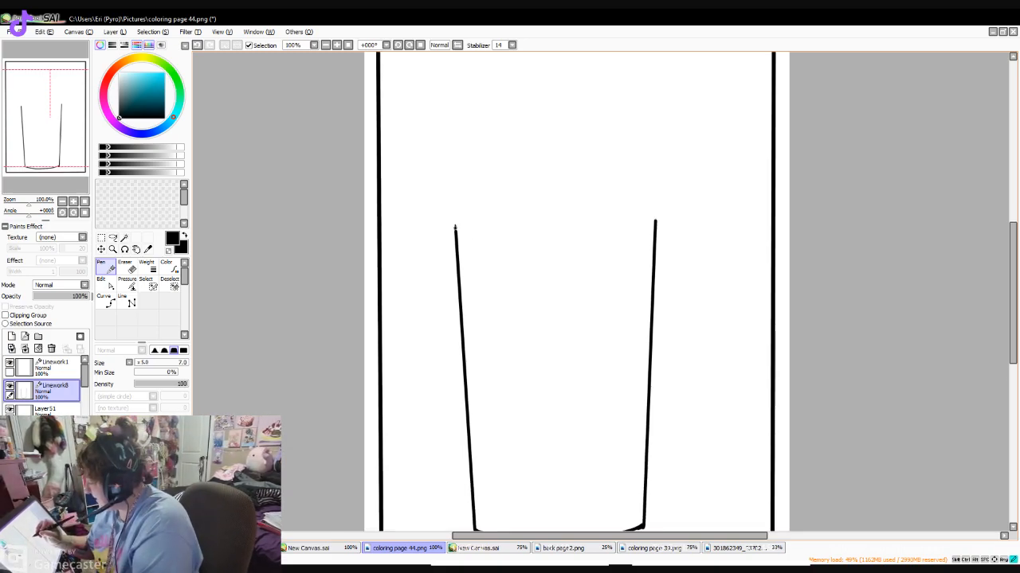
left_click_drag(454, 227, 457, 243)
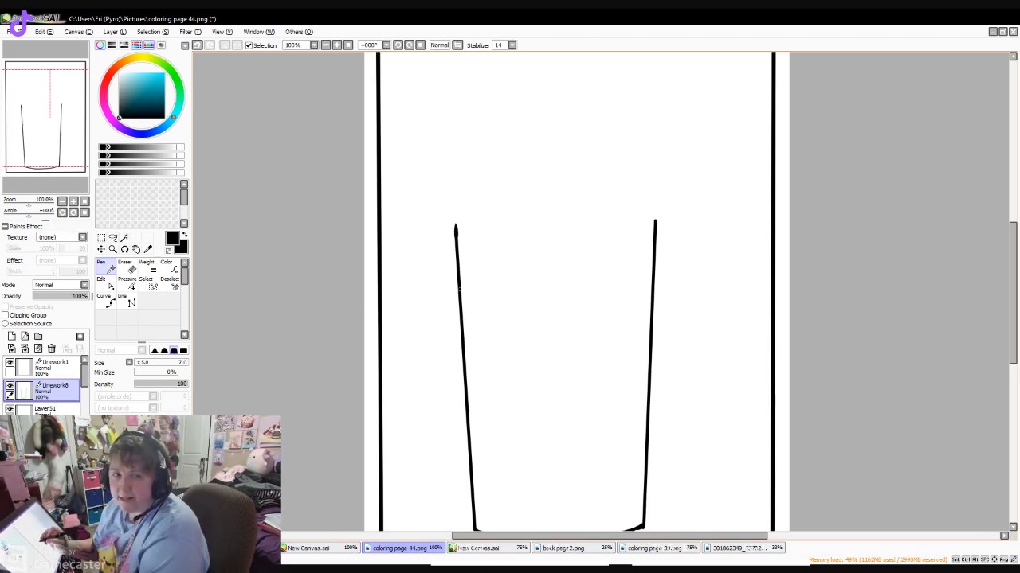
mouse_move(450, 200)
left_mouse_down()
mouse_move(456, 233)
mouse_move(650, 220)
left_mouse_up()
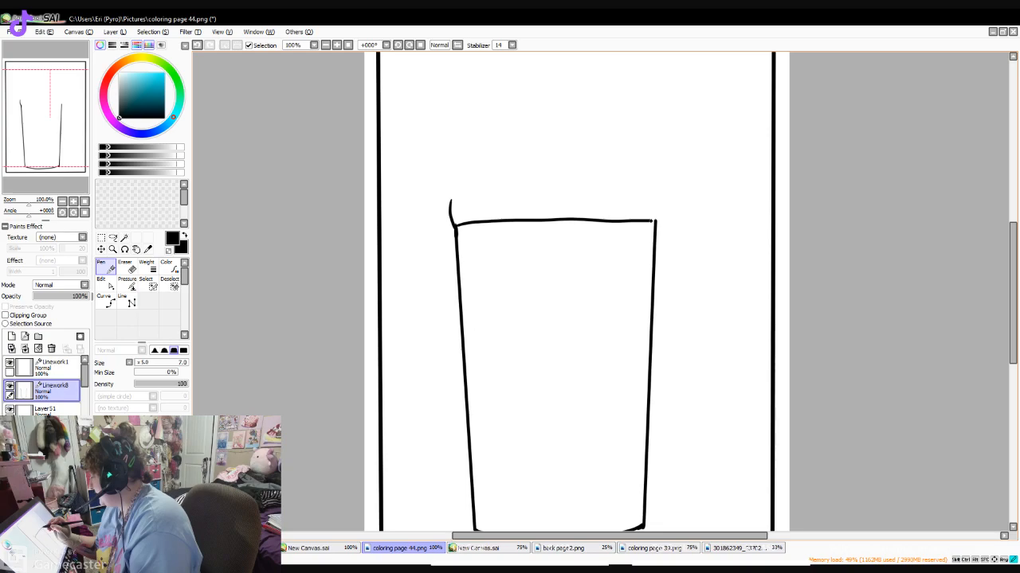
left_click_drag(661, 194, 655, 224)
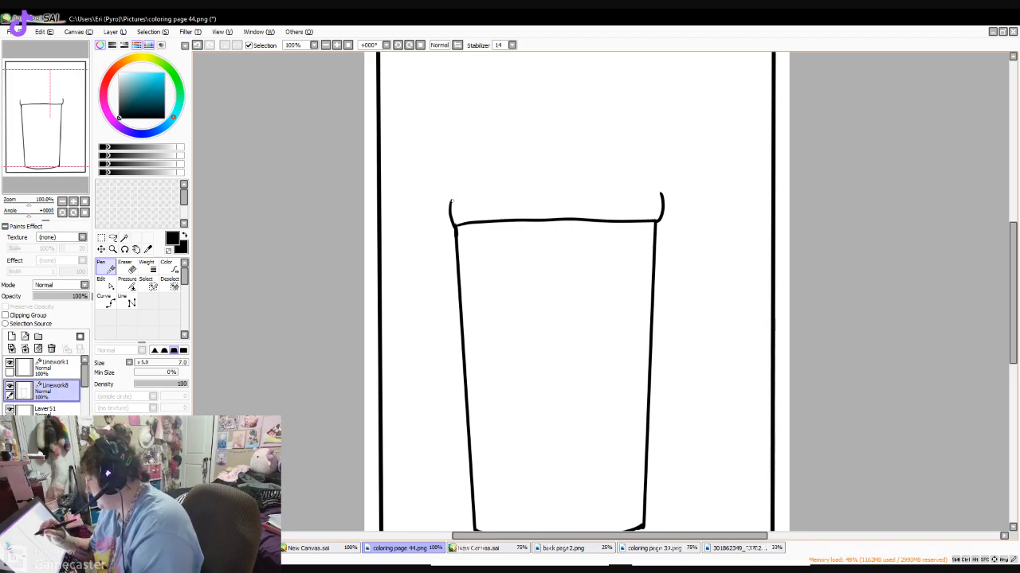
left_click_drag(454, 196, 660, 194)
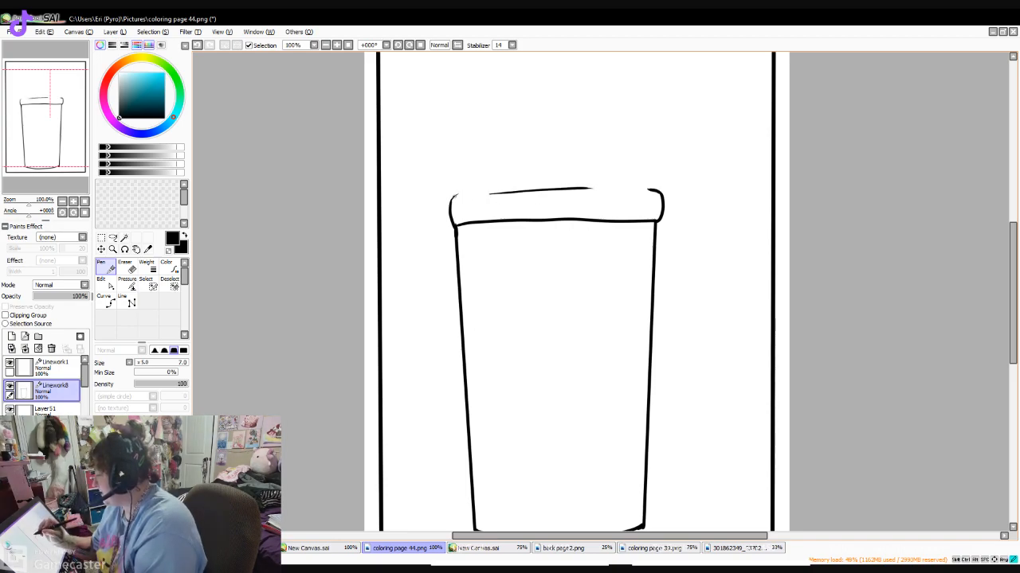
- Draw the domed lid above the rim, redoing its left curve, with a straw hole and two straw edges rising from it
mouse_move(453, 185)
left_mouse_down()
mouse_move(466, 155)
mouse_move(497, 136)
mouse_move(561, 127)
left_mouse_up()
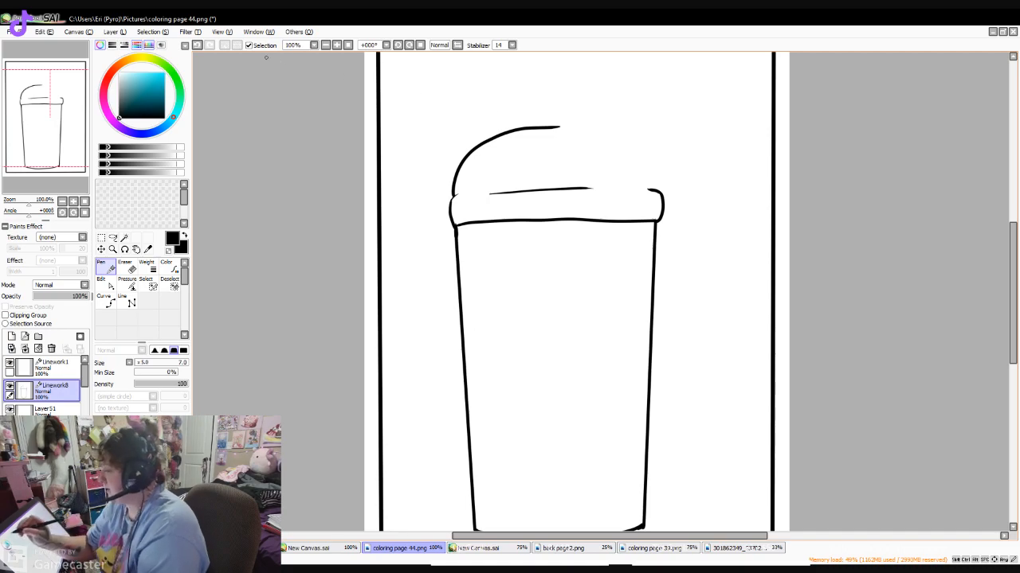
key("ctrl+z")
left_click_drag(455, 195, 486, 133)
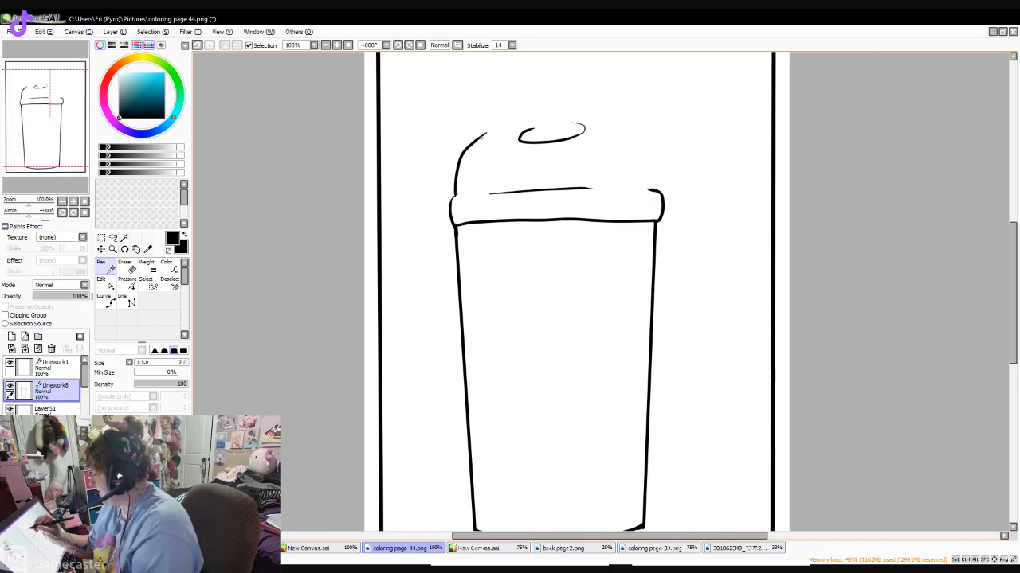
left_click_drag(481, 136, 523, 125)
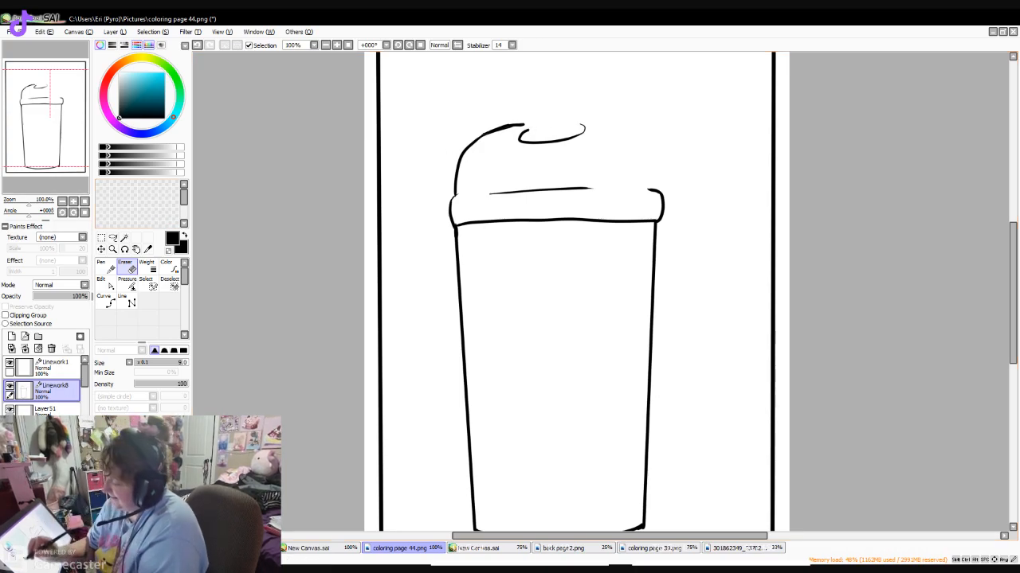
left_click_drag(529, 75, 531, 141)
mouse_move(576, 70)
left_mouse_down()
mouse_move(579, 132)
mouse_move(654, 191)
left_mouse_up()
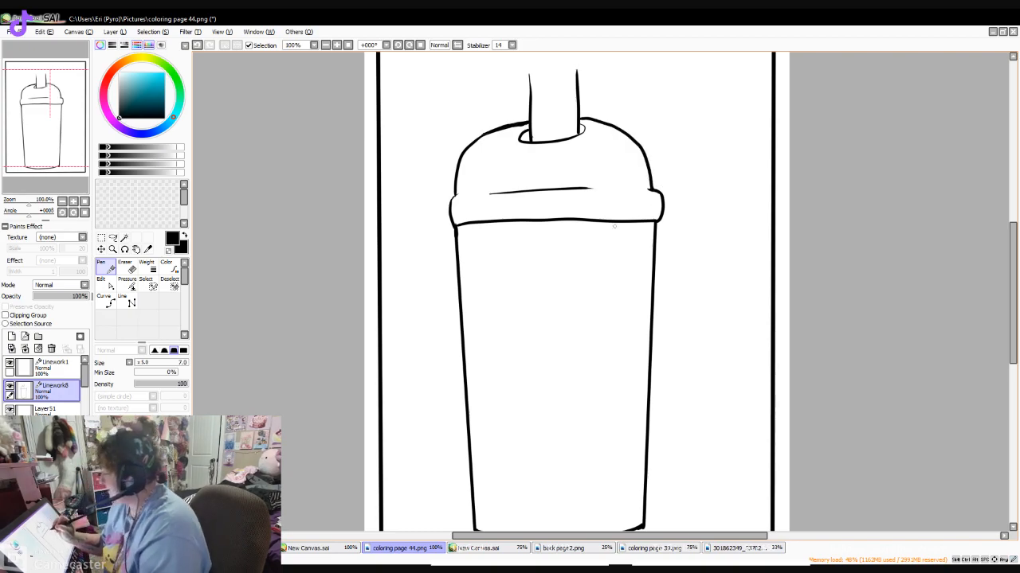
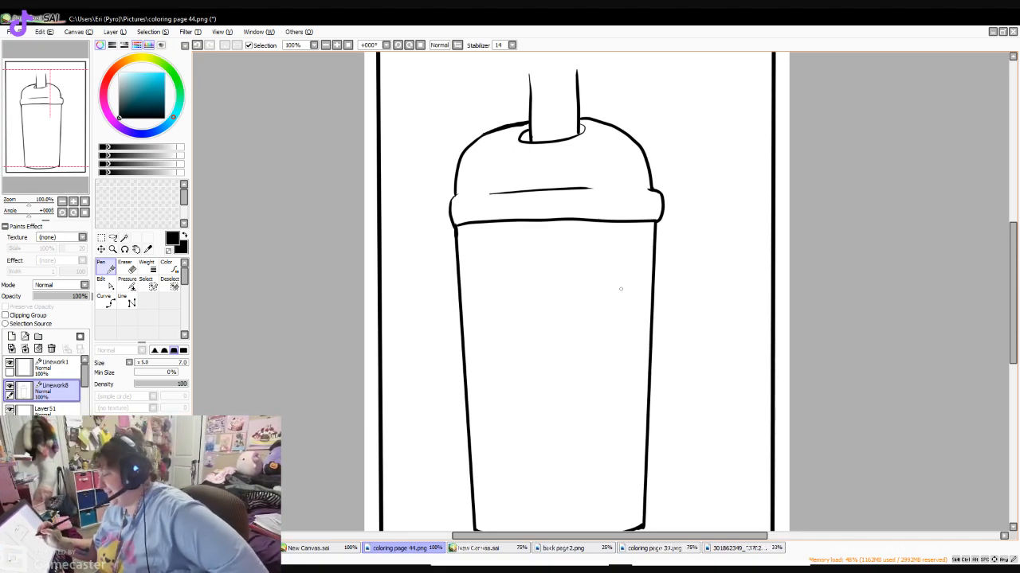
- Close the straw's upper end with an oval and continue its two edges down through the domed lid and rim
left_click_drag(1012, 246, 1013, 236)
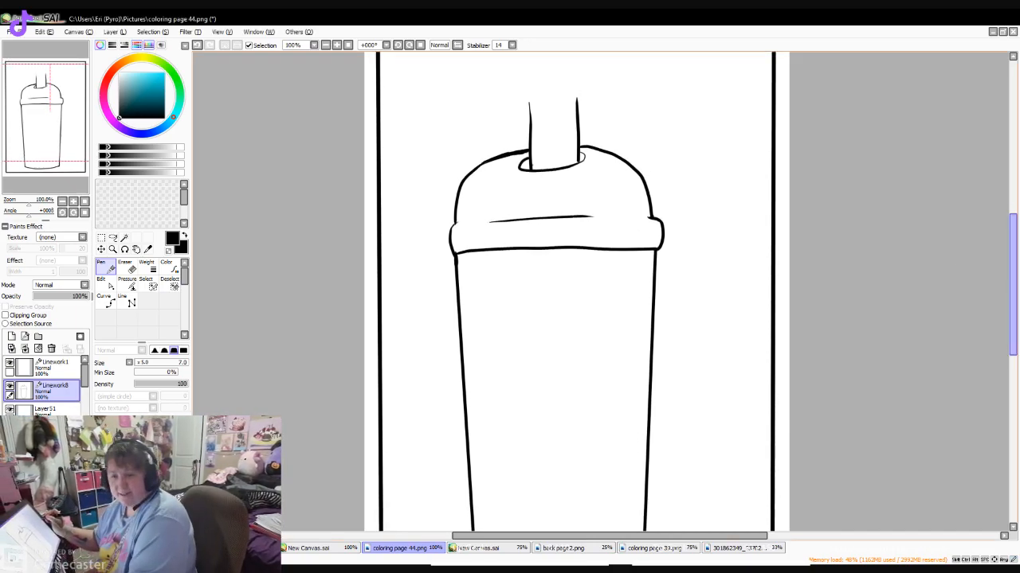
scroll(982, 218, "up", 2)
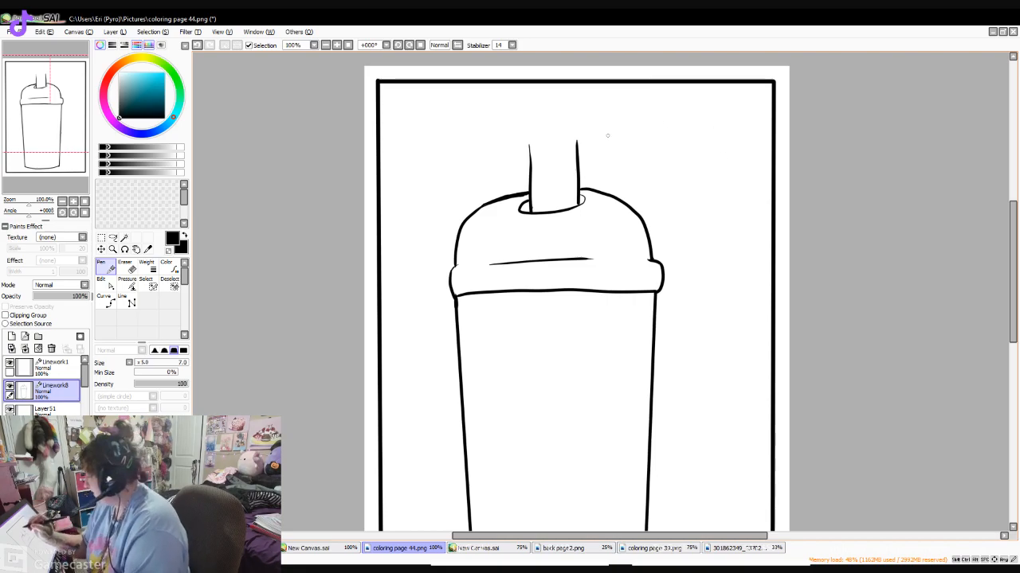
left_click_drag(529, 146, 577, 143)
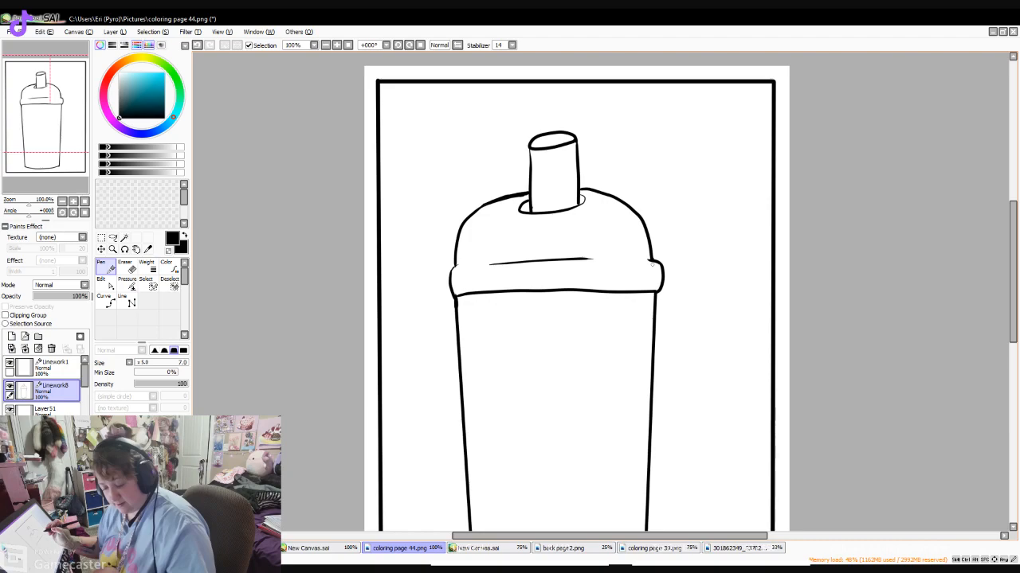
scroll(538, 172, "down", 2)
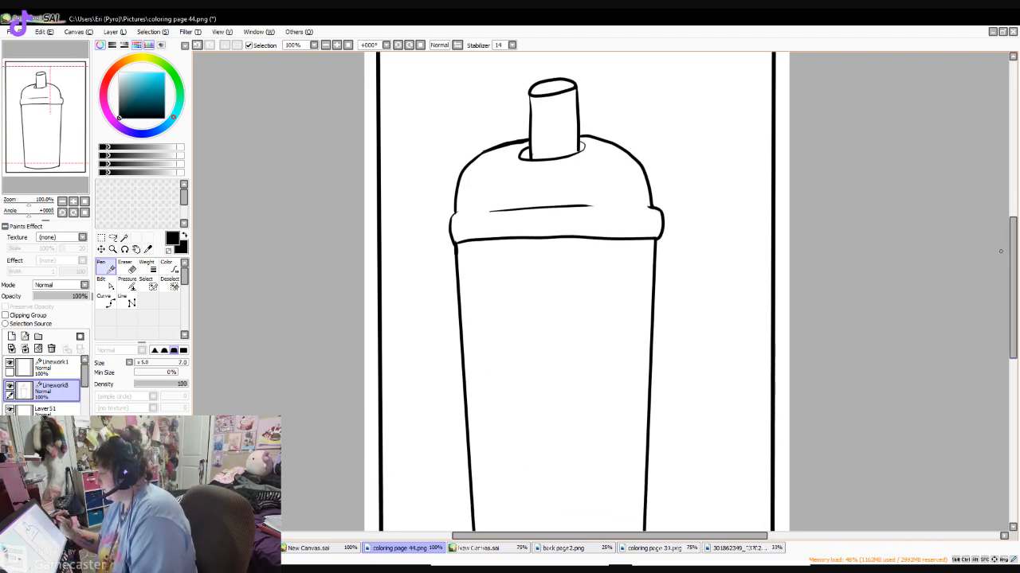
left_click_drag(530, 162, 531, 205)
mouse_move(576, 159)
left_mouse_down()
mouse_move(574, 207)
mouse_move(528, 235)
left_mouse_up()
left_click_drag(576, 208, 576, 236)
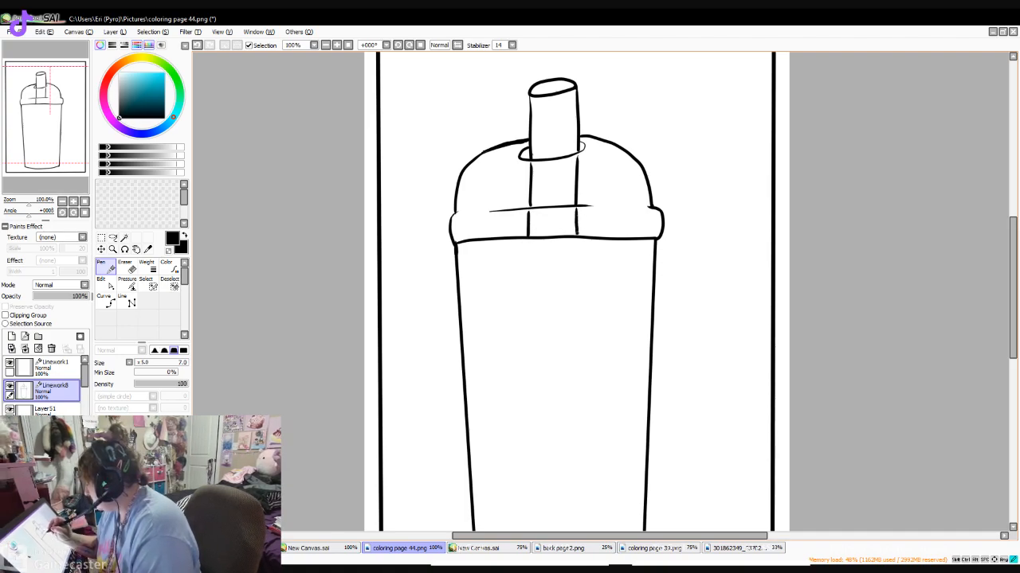
- Draw the straw's two long straight edges inside the cup with the Line tool and join their lower ends with a rounded Pen curve
scroll(719, 230, "down", 3)
scroll(577, 279, "down", 1)
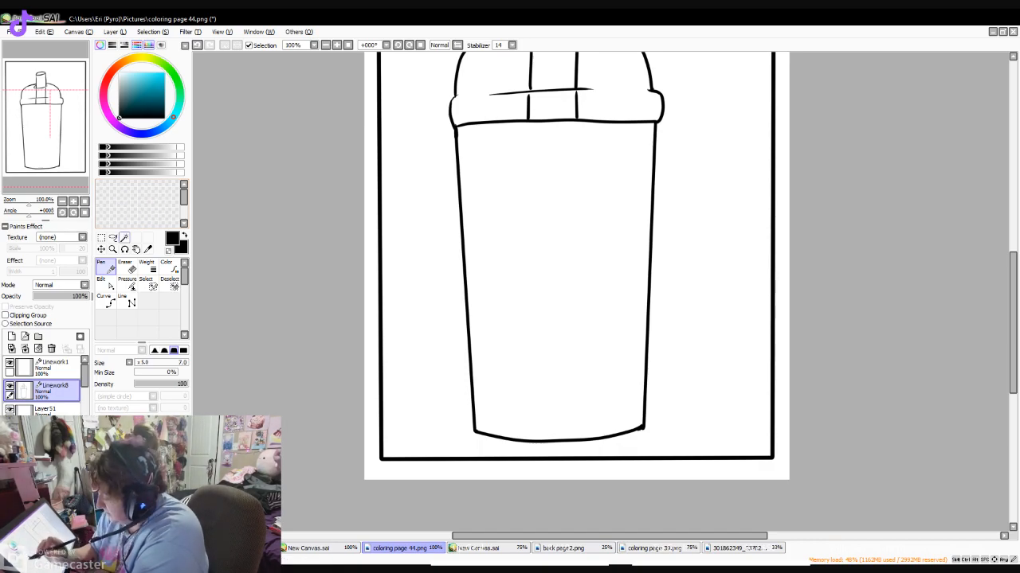
left_click(127, 301)
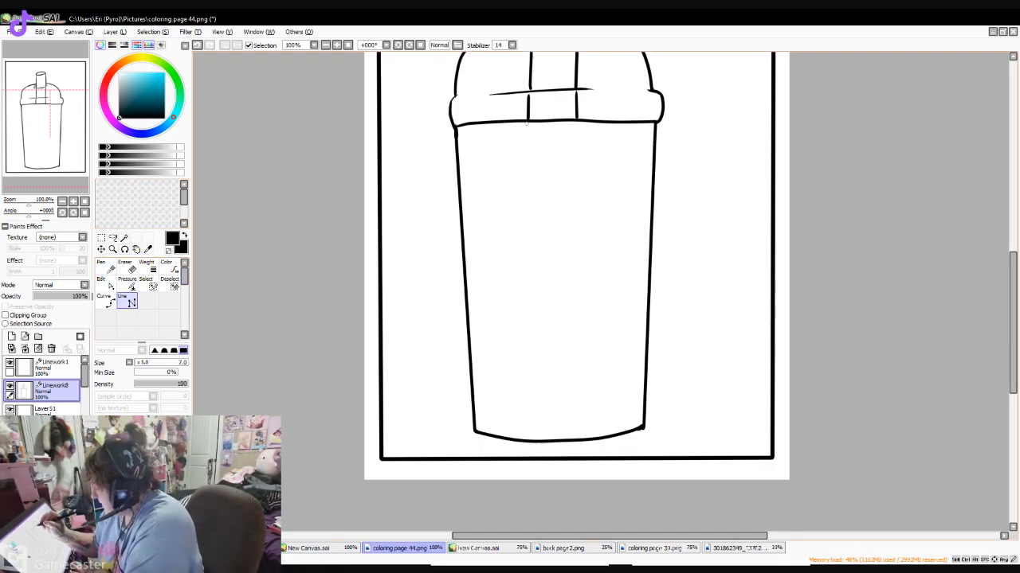
left_click_drag(526, 125, 522, 355)
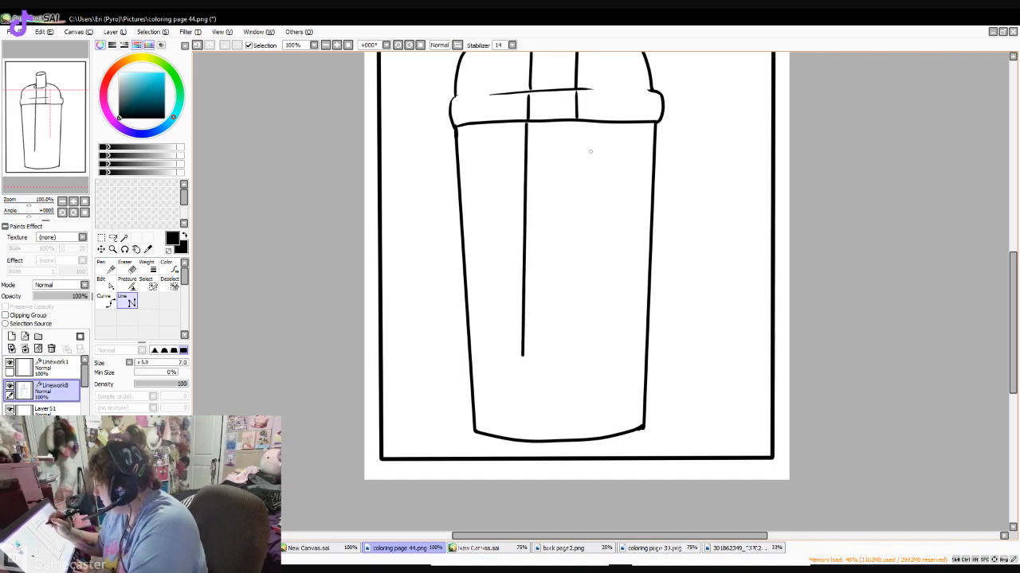
left_click_drag(575, 124, 568, 355)
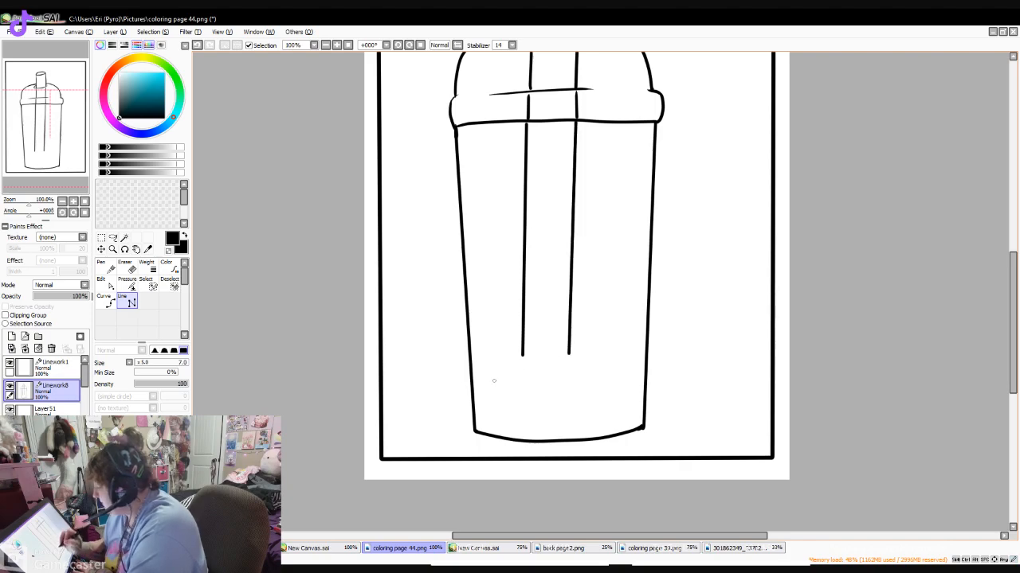
key("n")
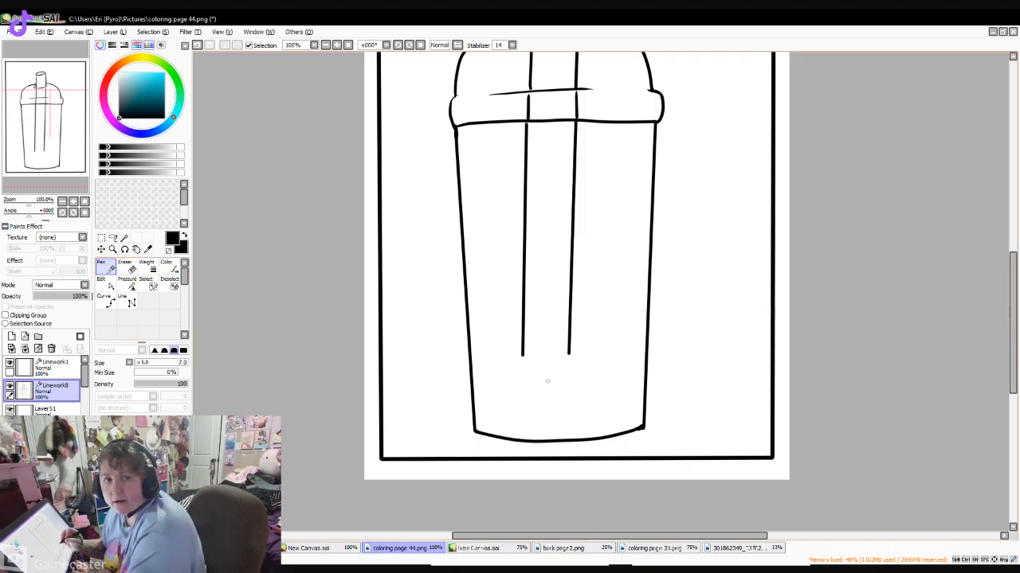
left_click_drag(568, 355, 522, 356)
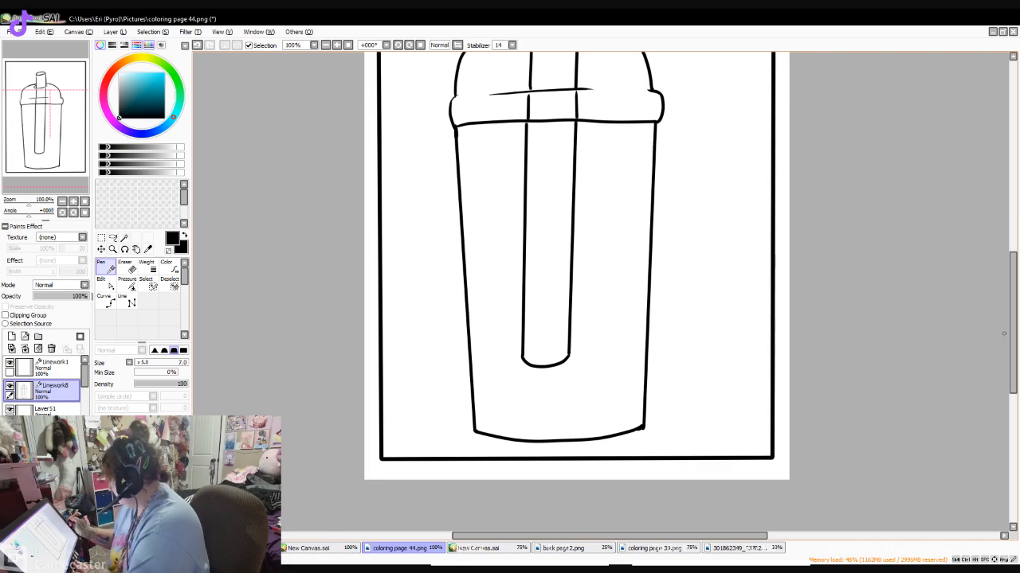
- Transform the whole cup drawing to shorten it vertically from the straw's upper end
scroll(1002, 333, "up", 3)
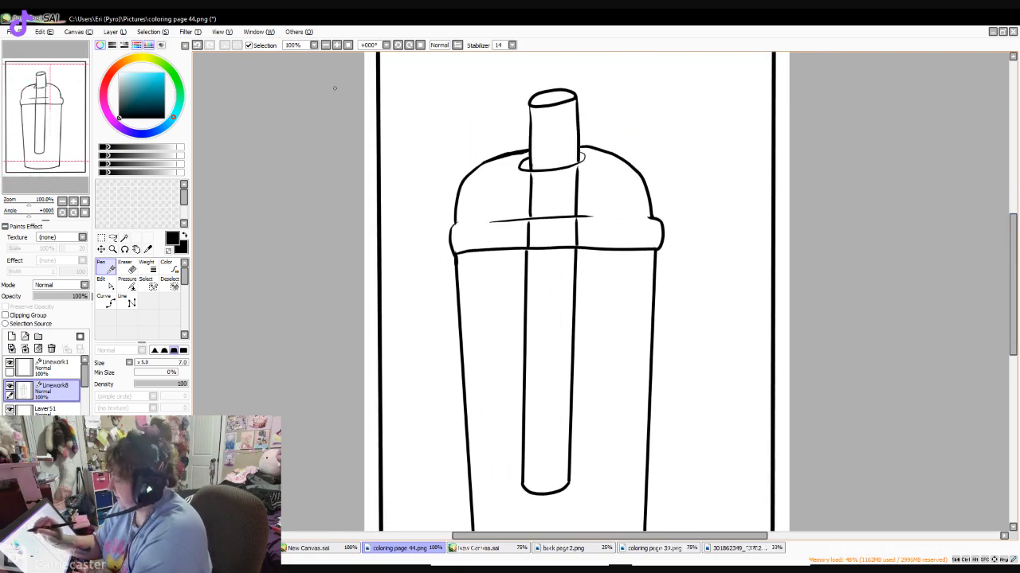
left_click(325, 45)
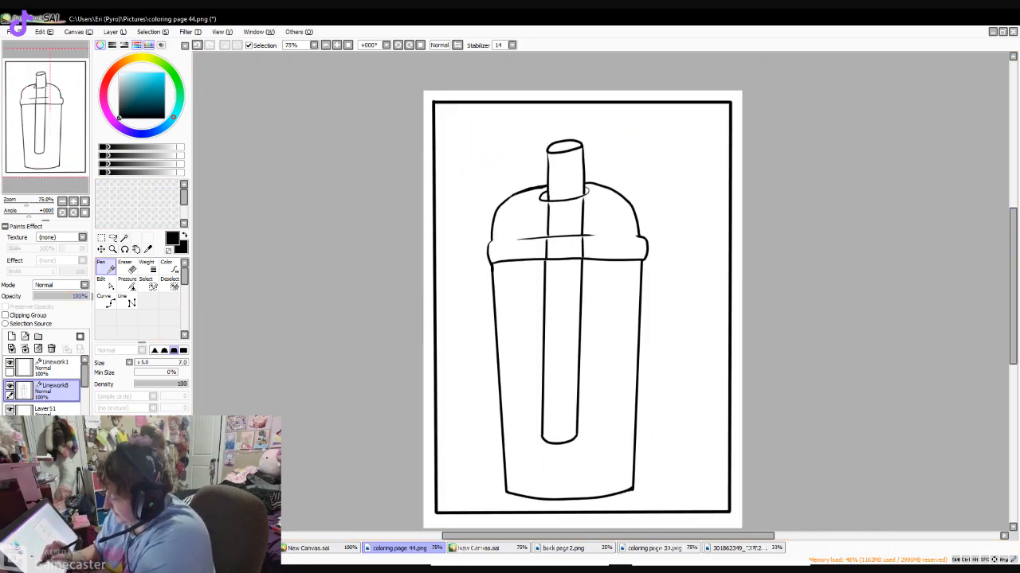
key("ctrl+t")
left_click_drag(649, 140, 649, 202)
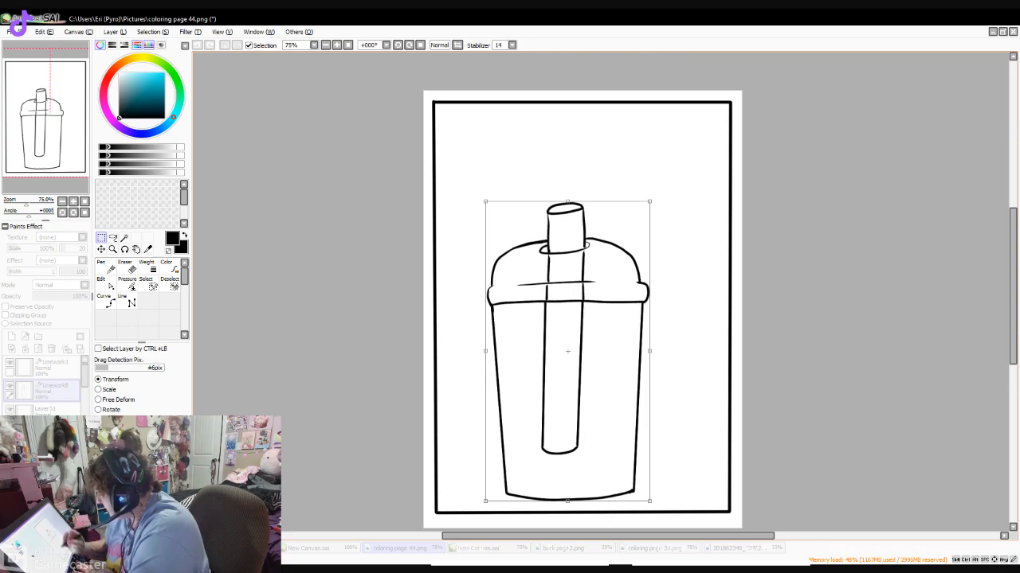
key("Return")
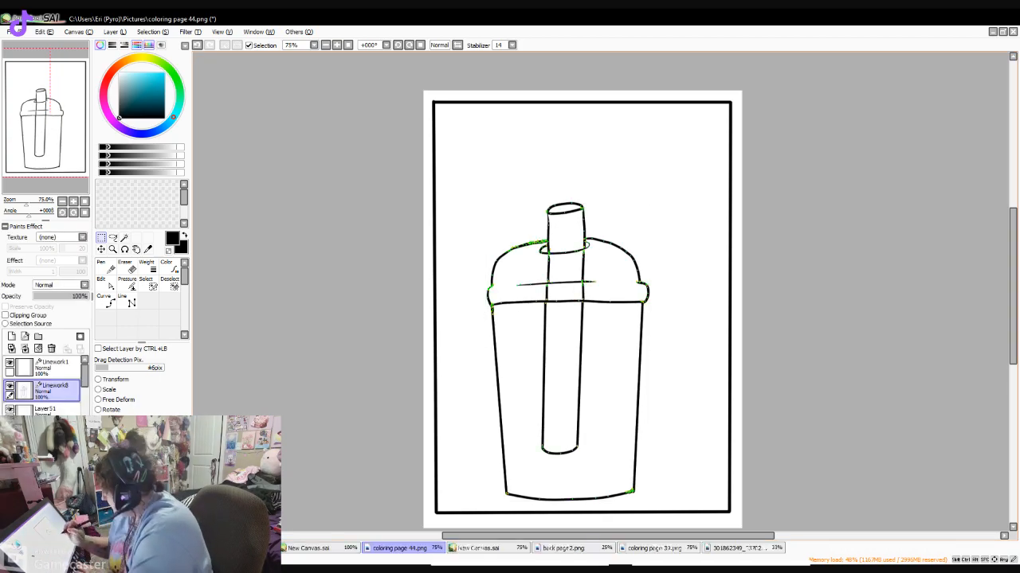
- Erase the lid's rim and the upper tips of the cup walls with the Eraser at size 20
left_click(337, 45)
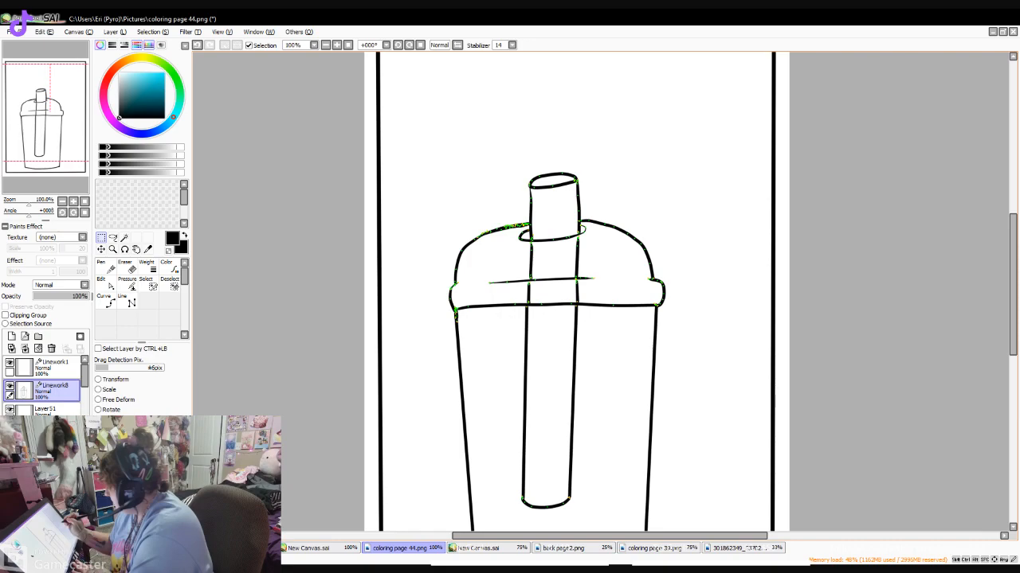
scroll(577, 292, "down", 2)
left_click(126, 268)
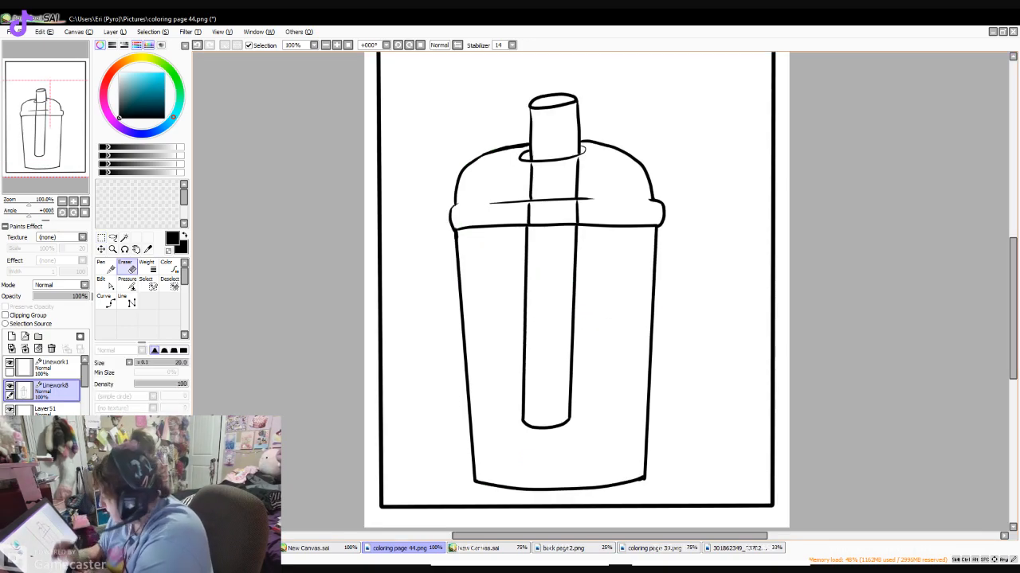
left_click_drag(488, 207, 664, 205)
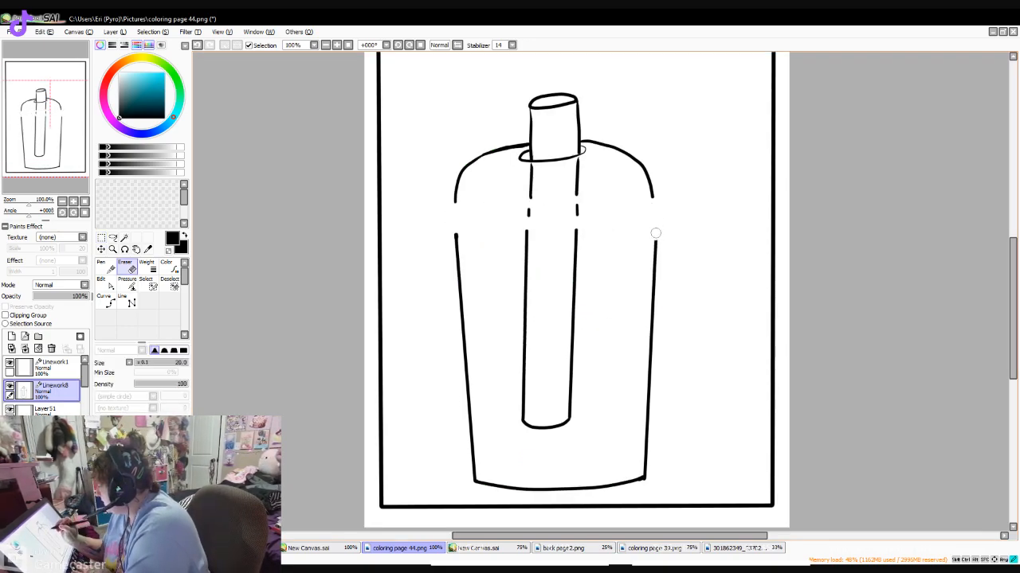
left_click_drag(444, 236, 456, 259)
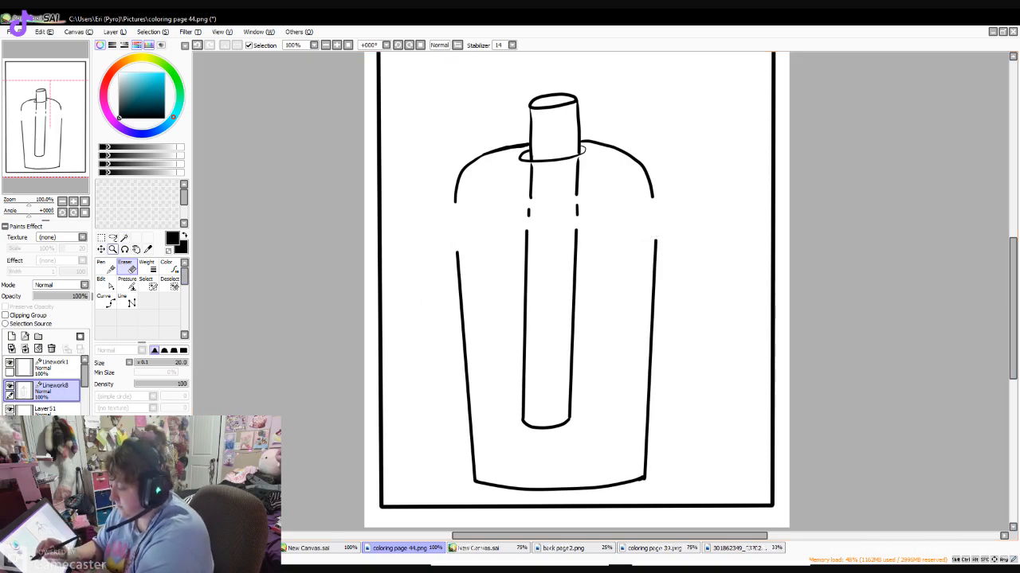
- Redraw the lid's rim slightly lower with the Pen, giving it rounded ends and a curved lower edge
left_click(101, 267)
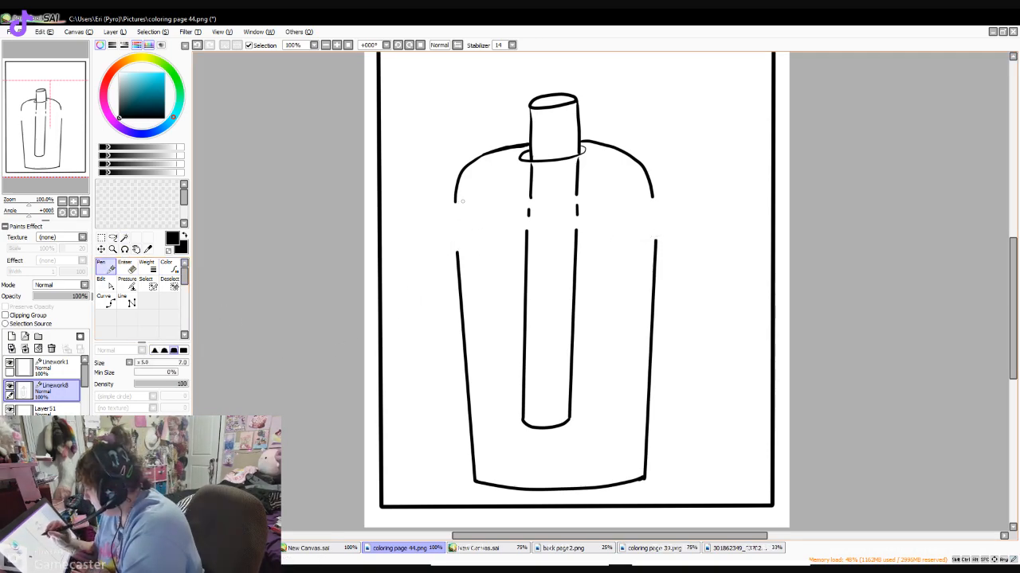
mouse_move(456, 214)
left_mouse_down()
mouse_move(453, 252)
mouse_move(604, 252)
mouse_move(656, 238)
left_mouse_up()
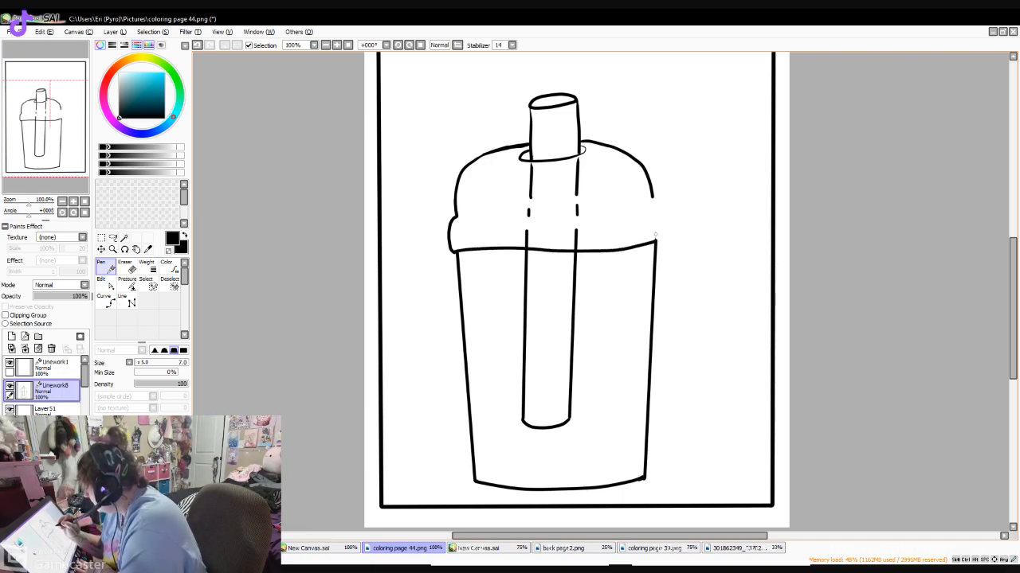
left_click_drag(652, 196, 658, 210)
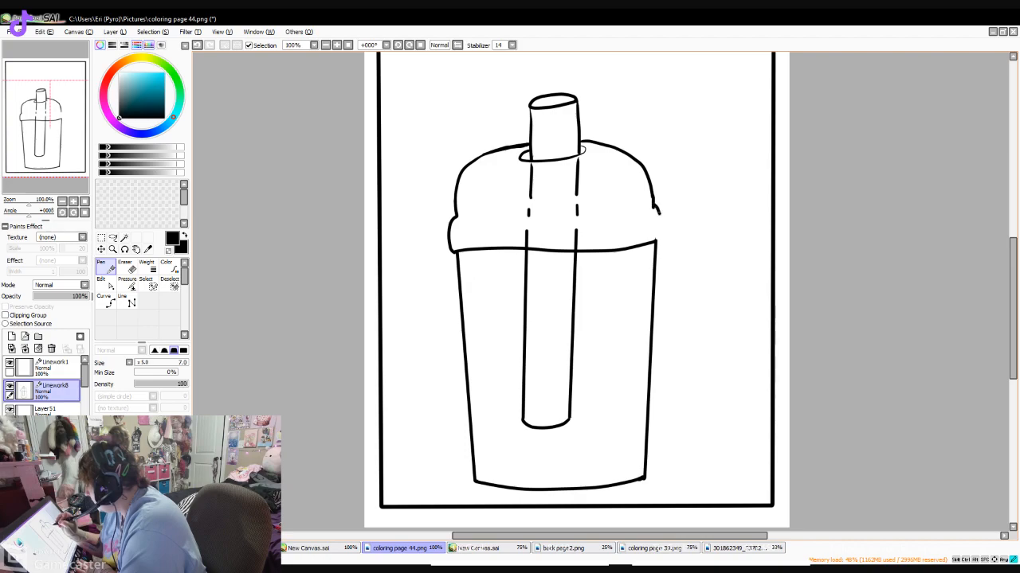
left_click_drag(660, 213, 656, 241)
- Erase the straw remnants inside the rim, then redraw the rim's broken upper line and the straw edges passing through it
key("e")
mouse_move(580, 213)
left_mouse_down()
mouse_move(535, 216)
mouse_move(523, 231)
mouse_move(603, 227)
mouse_move(513, 240)
mouse_move(605, 238)
mouse_move(578, 217)
mouse_move(593, 207)
mouse_move(532, 201)
left_mouse_up()
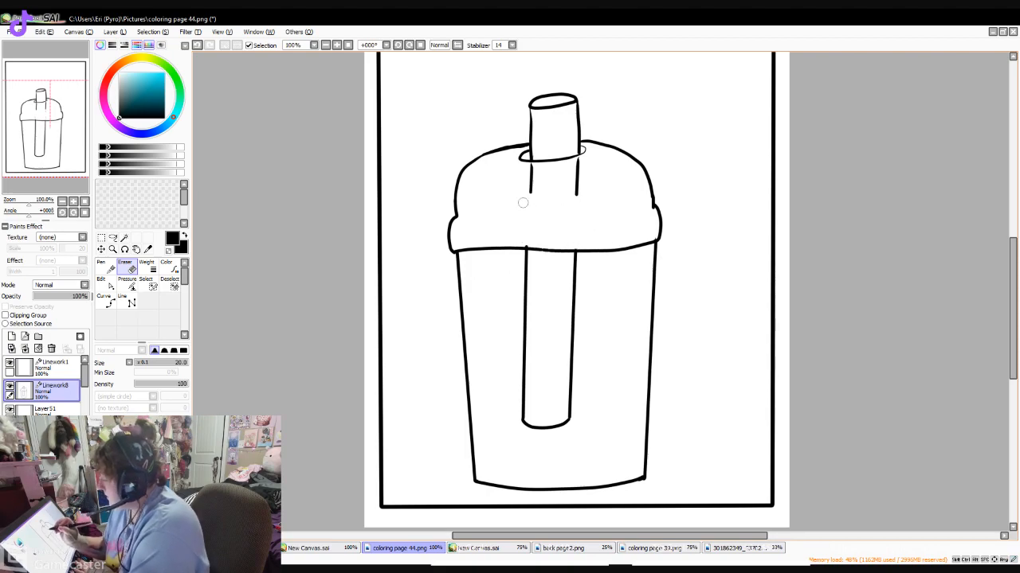
left_click(106, 267)
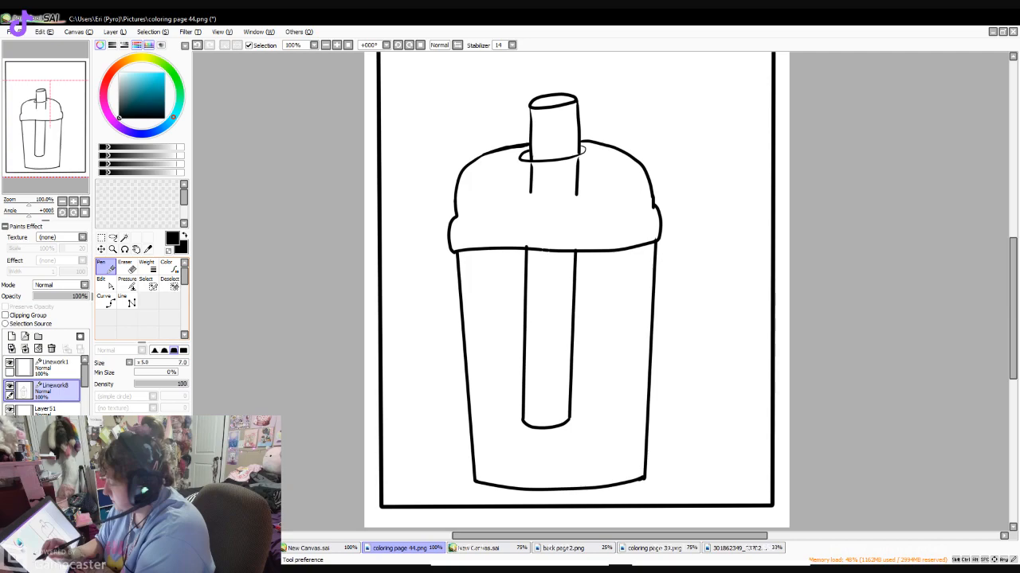
left_click_drag(515, 211, 596, 204)
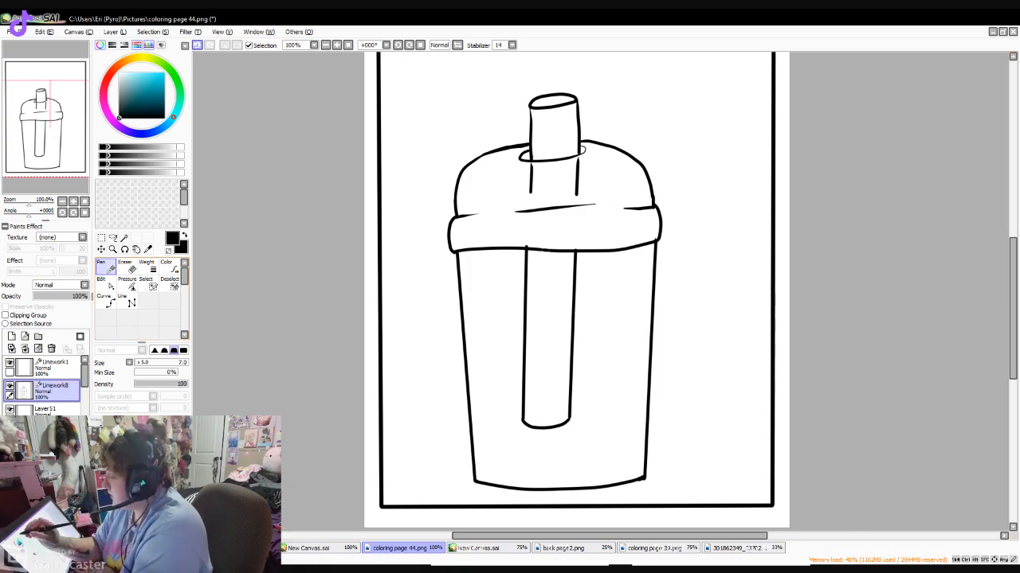
key("ctrl+z")
left_click_drag(522, 212, 593, 209)
left_click_drag(526, 222, 526, 250)
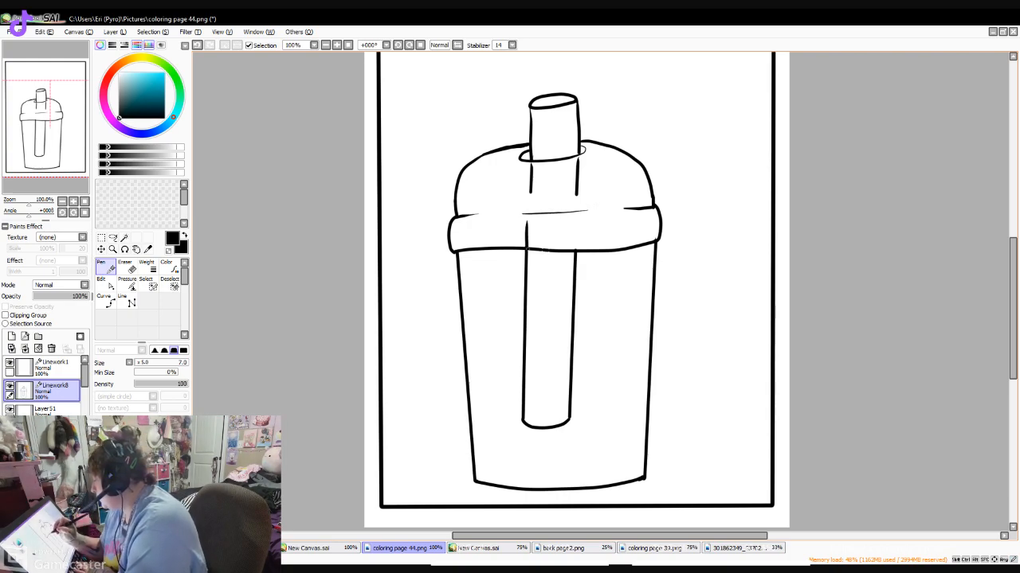
left_click_drag(575, 213, 575, 250)
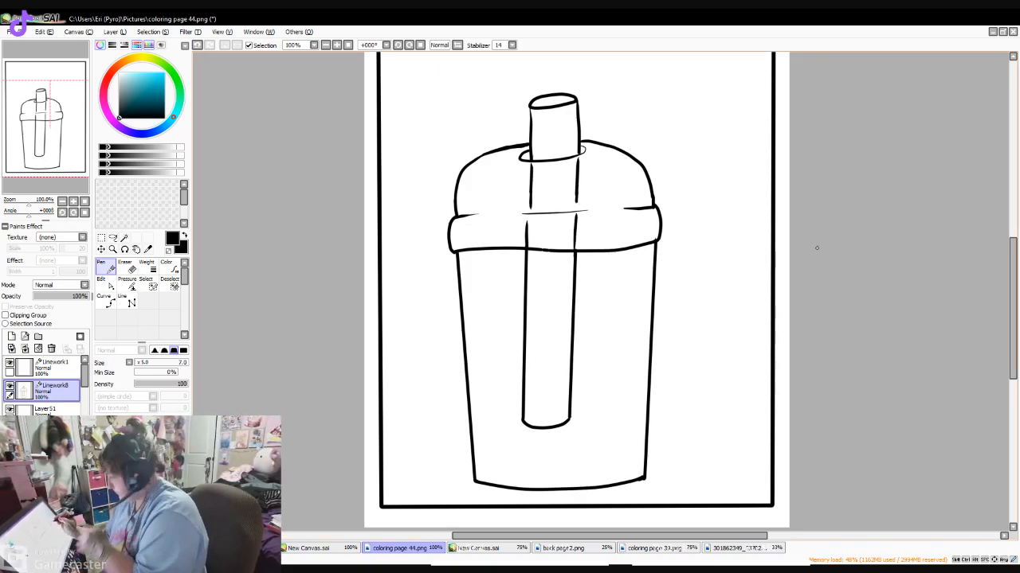
- Erase the domed lid's outline and the rim's ends and lower edge, leaving the straw and cup walls
scroll(807, 248, "down", 1)
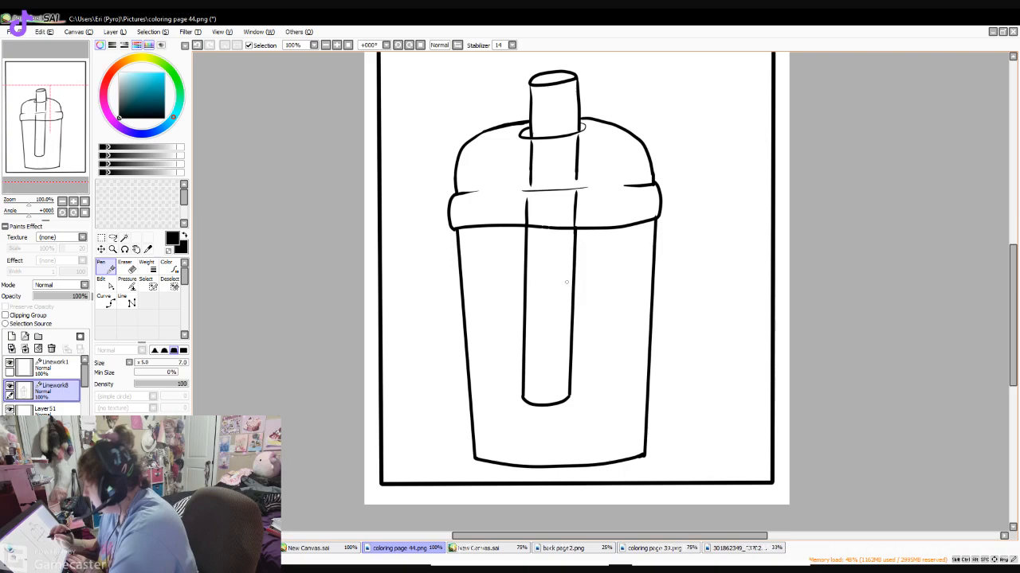
scroll(567, 282, "up", 2)
left_click(131, 269)
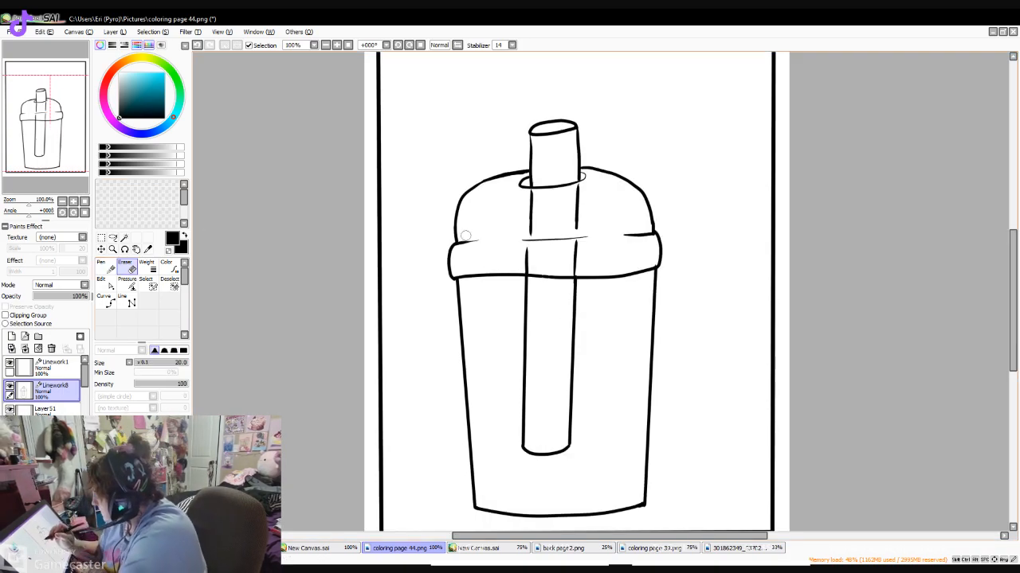
mouse_move(460, 197)
left_mouse_down()
mouse_move(496, 170)
mouse_move(530, 170)
left_mouse_up()
left_click_drag(469, 227, 453, 284)
mouse_move(626, 235)
left_mouse_down()
mouse_move(647, 221)
mouse_move(629, 186)
mouse_move(584, 169)
mouse_move(617, 173)
left_mouse_up()
left_click_drag(645, 206, 659, 268)
mouse_move(533, 275)
left_mouse_down()
mouse_move(579, 272)
mouse_move(568, 281)
mouse_move(520, 274)
mouse_move(562, 281)
mouse_move(584, 269)
left_mouse_up()
left_click_drag(513, 276, 462, 273)
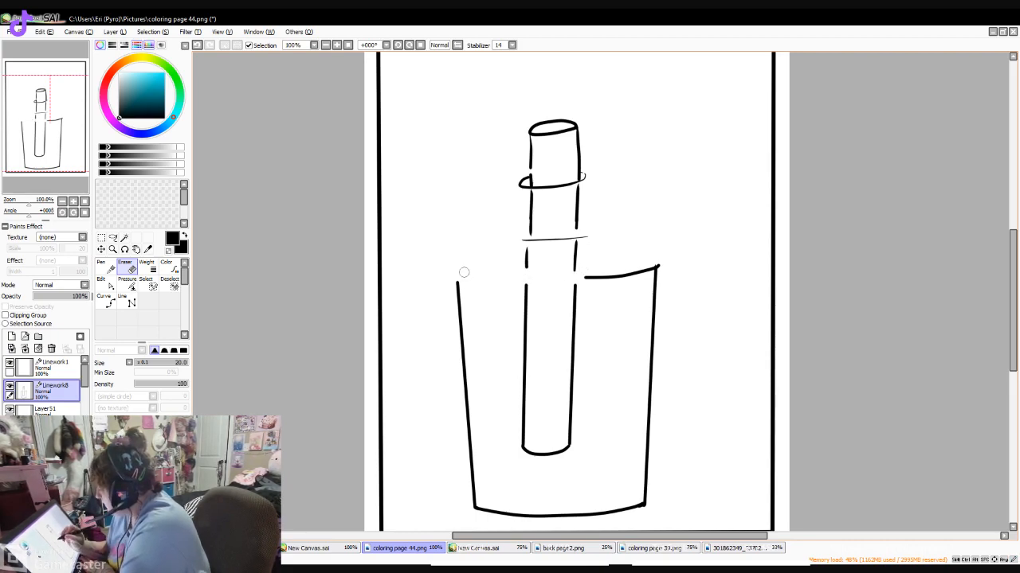
left_click_drag(596, 271, 660, 265)
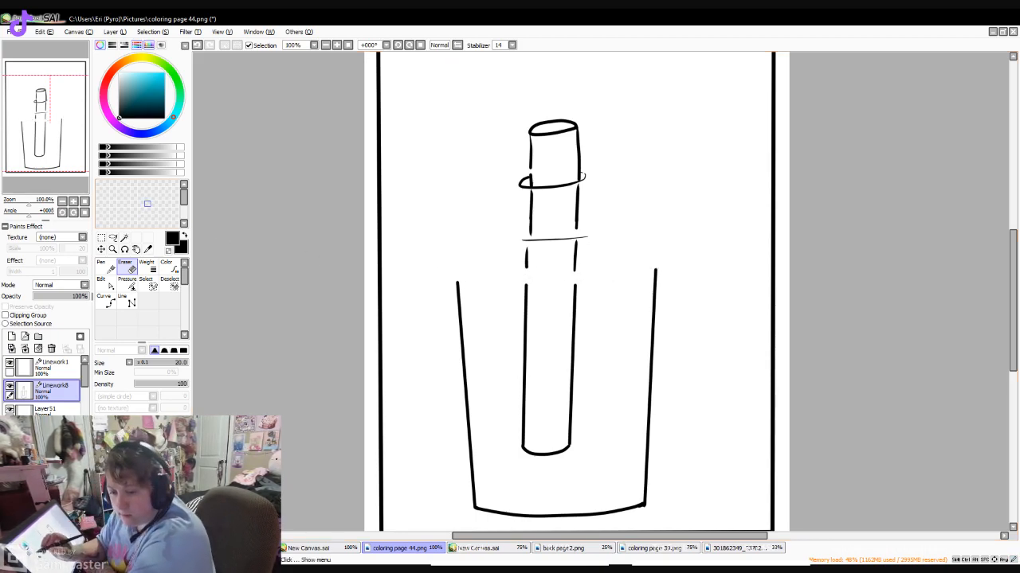
- Redraw the lid's rim with the Pen, giving it a wavy lower edge across the cup and rounded ends on both sides
key("n")
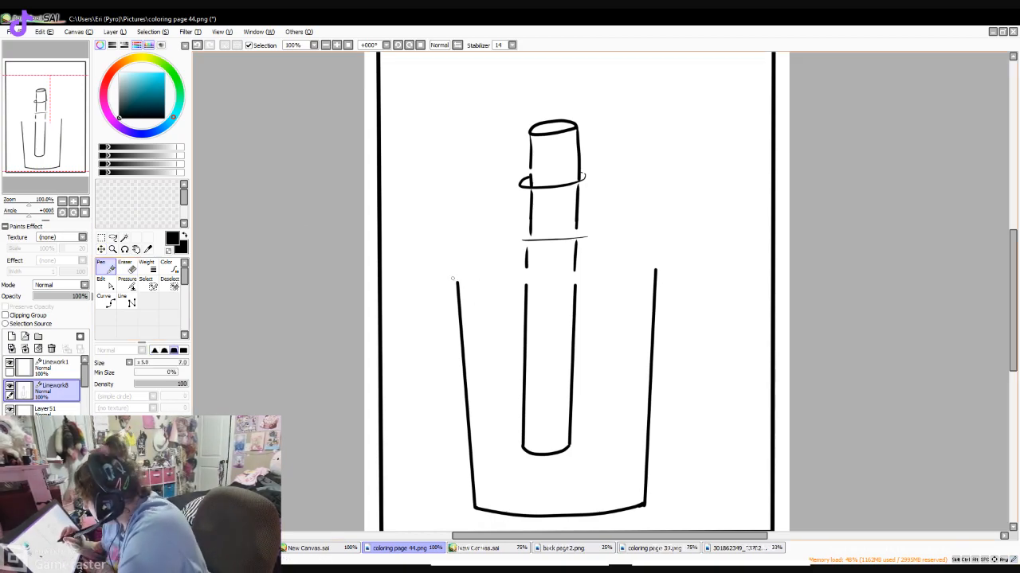
mouse_move(454, 279)
left_mouse_down()
mouse_move(563, 291)
mouse_move(656, 271)
left_mouse_up()
left_click_drag(456, 252, 456, 281)
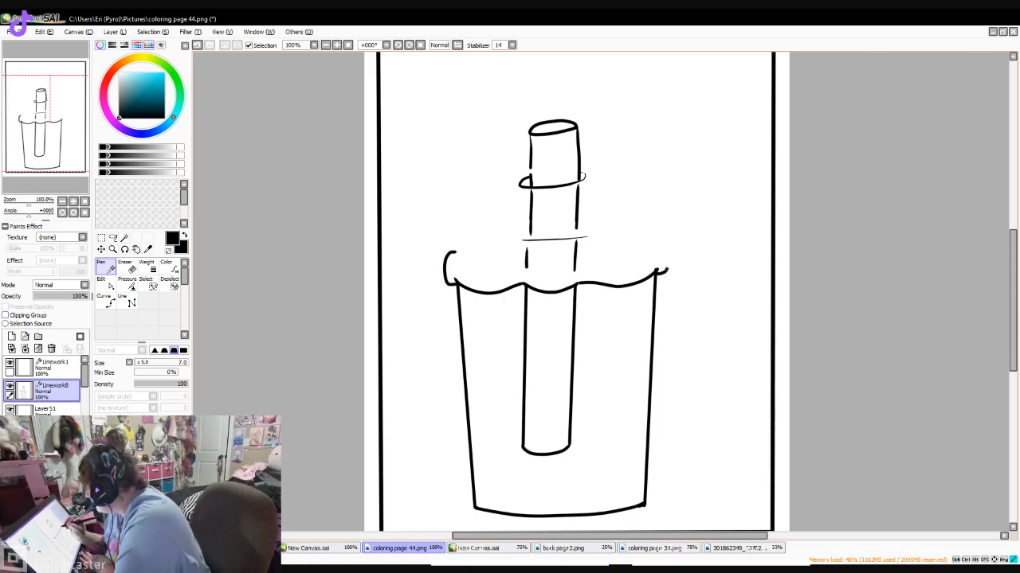
left_click_drag(669, 256, 655, 248)
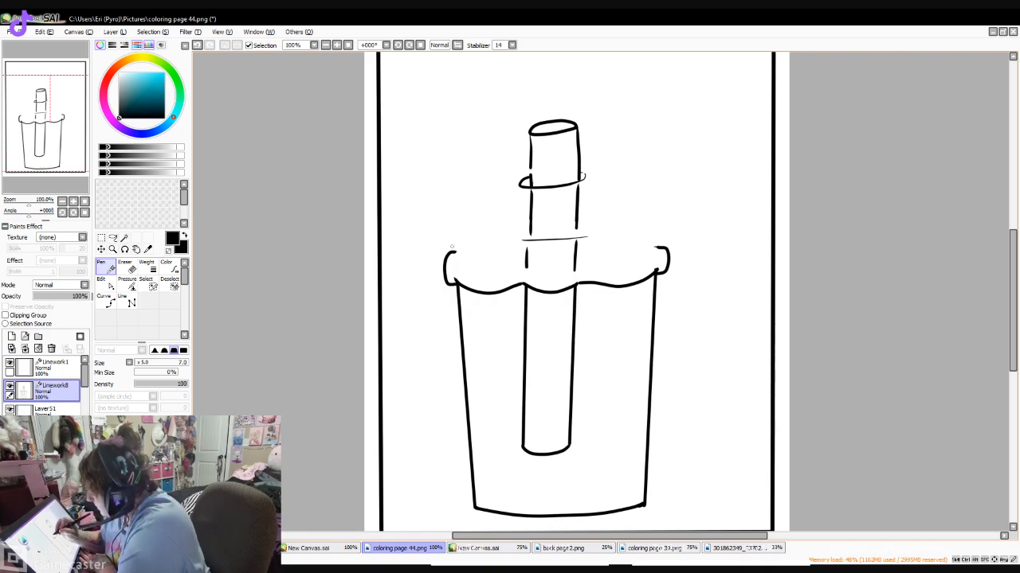
- Draw the domed lid's outline from both ends of the rim up to the straw, redoing the right half of the curve
left_click_drag(456, 248, 454, 238)
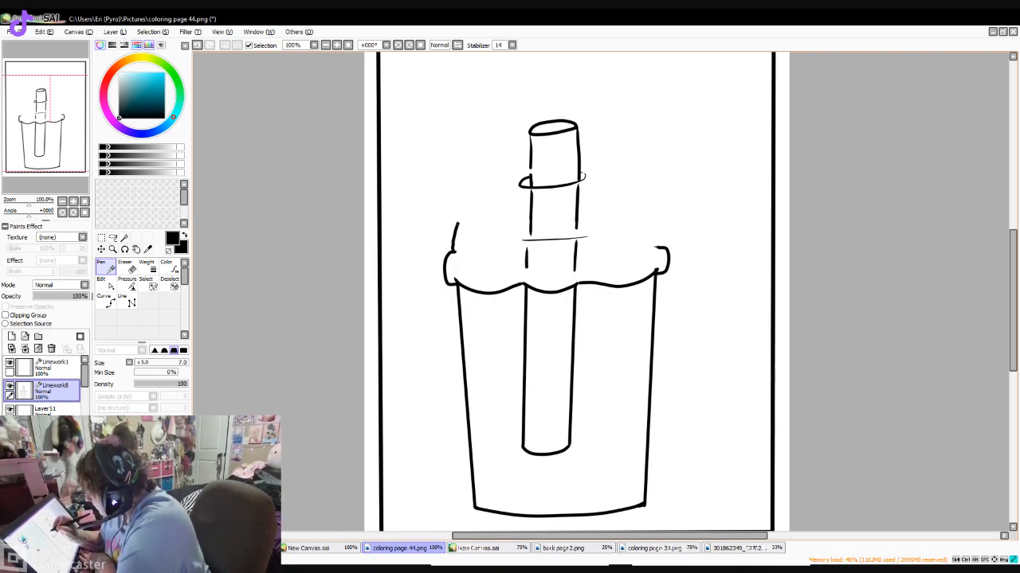
mouse_move(509, 170)
left_mouse_down()
mouse_move(614, 171)
mouse_move(650, 194)
mouse_move(661, 244)
left_mouse_up()
key("ctrl+z")
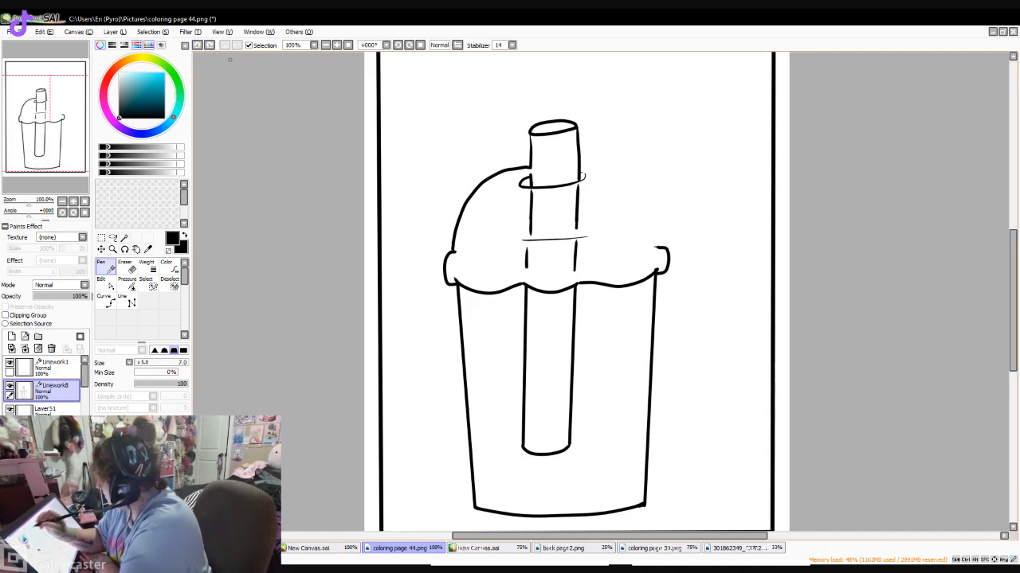
mouse_move(584, 168)
left_mouse_down()
mouse_move(629, 184)
mouse_move(656, 227)
left_mouse_up()
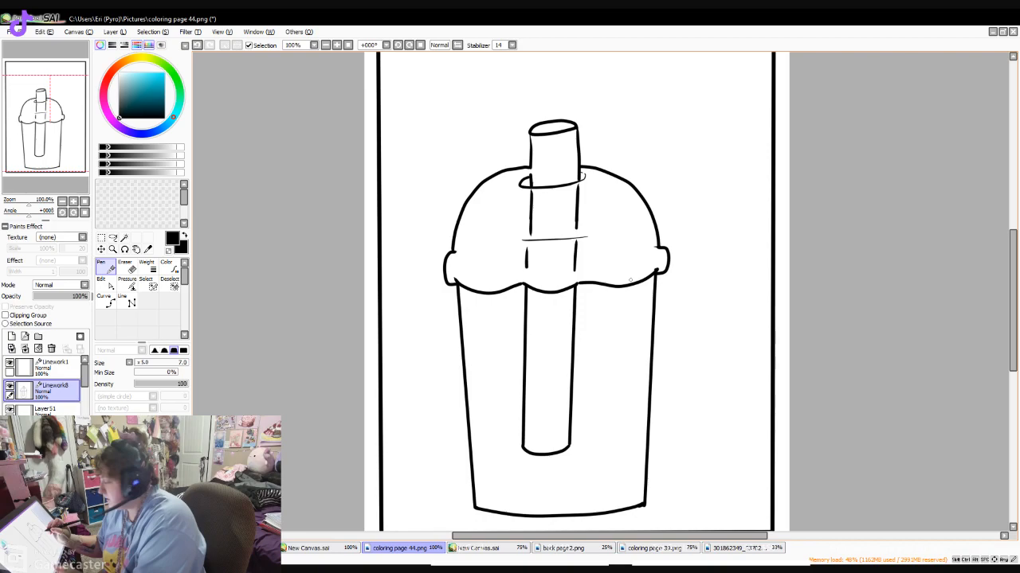
- Draw two jack-o'-lantern eyes with notched lower edges and a small triangular nose on the domed lid
mouse_move(494, 198)
left_mouse_down()
mouse_move(482, 232)
mouse_move(525, 226)
mouse_move(512, 192)
mouse_move(492, 200)
left_mouse_up()
mouse_move(594, 192)
left_mouse_down()
mouse_move(591, 225)
mouse_move(603, 212)
mouse_move(629, 220)
mouse_move(622, 197)
mouse_move(594, 191)
left_mouse_up()
left_click_drag(550, 232, 548, 236)
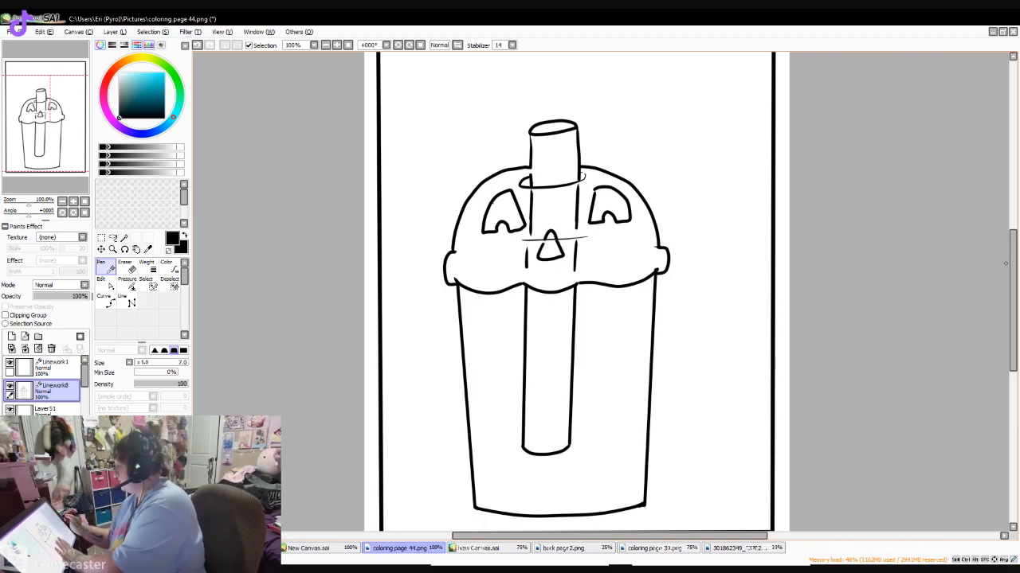
- Outline the drink inside the cup with straight inner side walls using the Line tool, then a curved bottom and wavy top edge with the Pen
scroll(679, 217, "down", 2)
left_click_drag(470, 254, 477, 368)
left_click(197, 45)
left_click(127, 301)
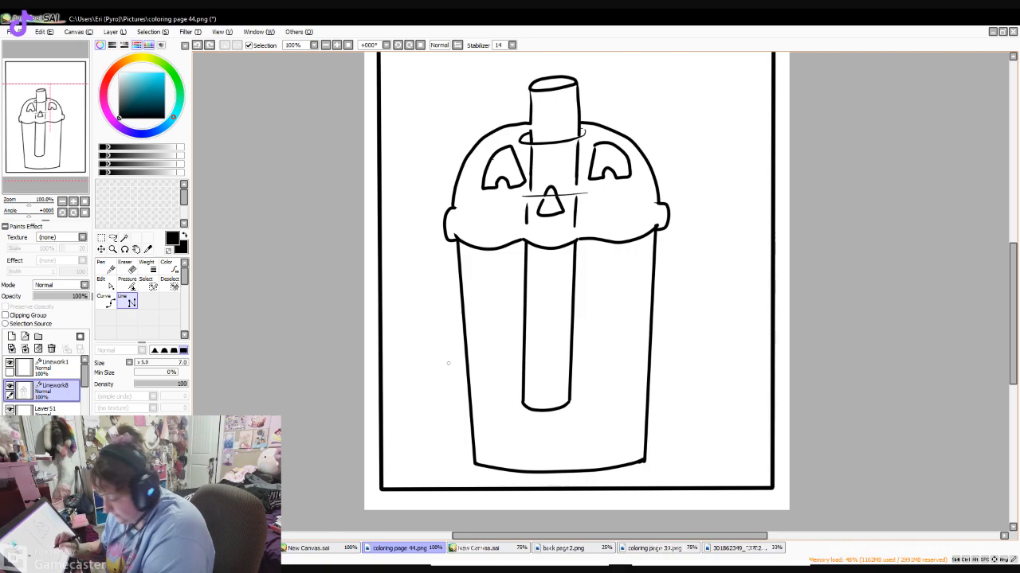
left_click_drag(465, 253, 478, 461)
left_click_drag(650, 244, 637, 459)
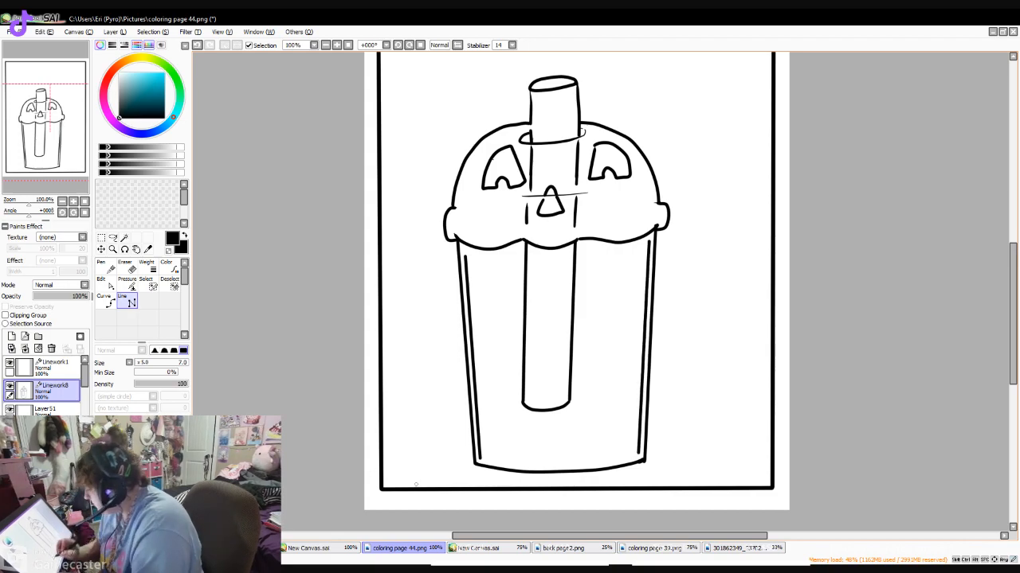
left_click(106, 268)
left_click_drag(479, 459, 642, 459)
mouse_move(465, 255)
left_mouse_down()
mouse_move(524, 262)
mouse_move(650, 242)
left_mouse_up()
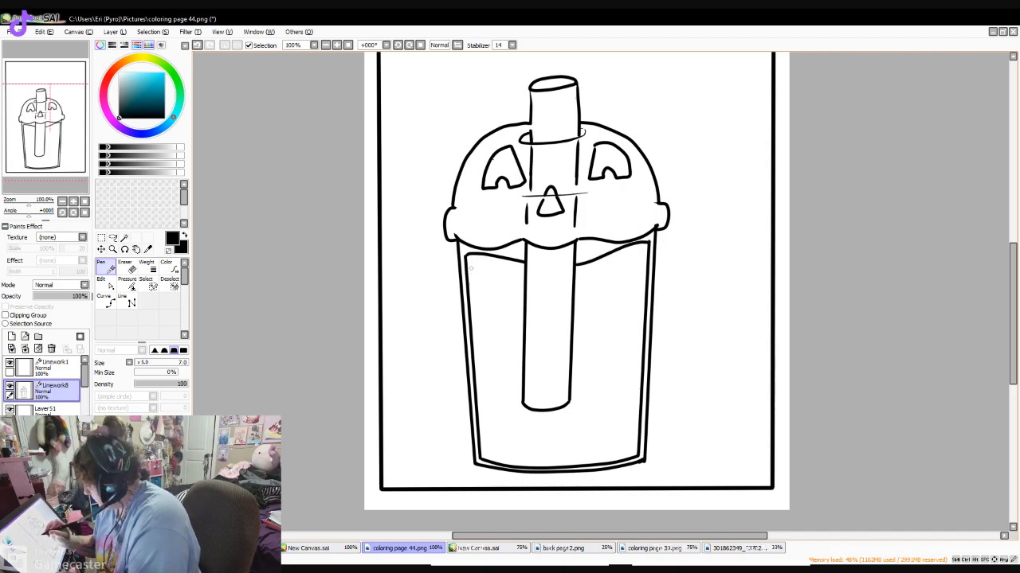
- Draw the curved front edge of the liquid's surface across the straw and add small ripple lines on it
mouse_move(469, 268)
left_mouse_down()
mouse_move(498, 285)
mouse_move(544, 293)
mouse_move(614, 268)
left_mouse_up()
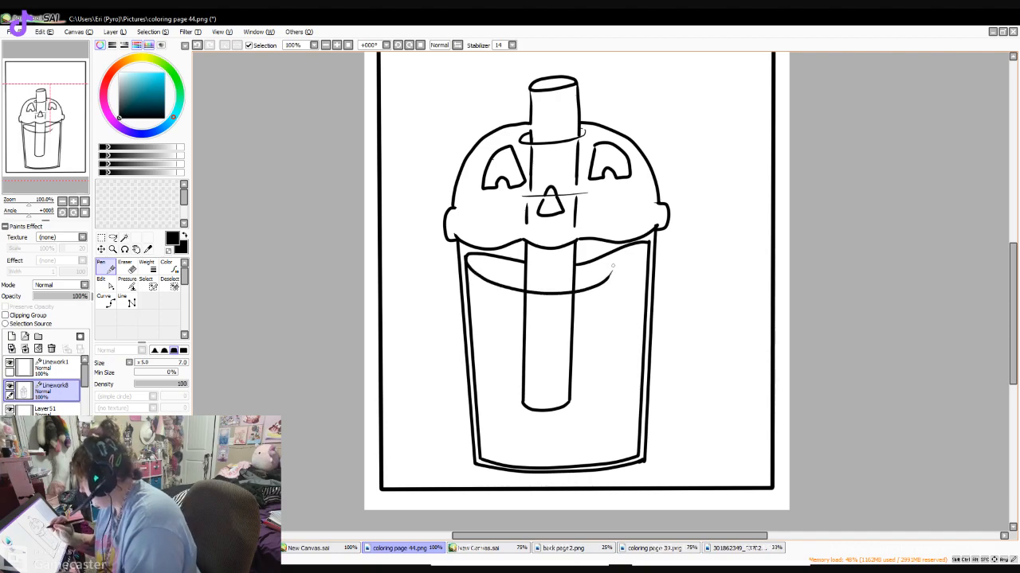
mouse_move(509, 265)
left_mouse_down()
mouse_move(494, 270)
mouse_move(513, 276)
left_mouse_up()
left_click_drag(606, 271, 526, 284)
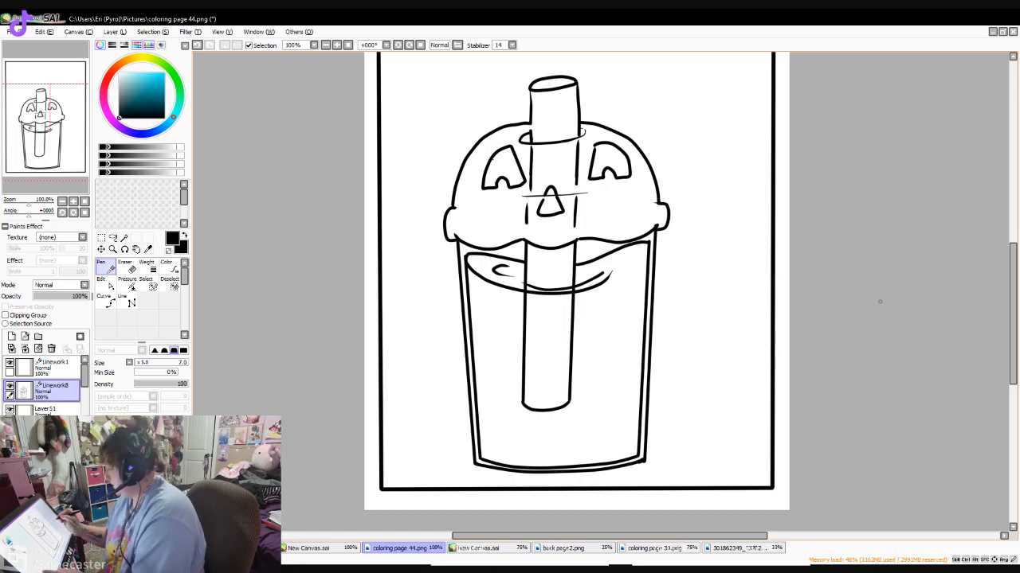
left_click_drag(646, 253, 609, 275)
- Draw six small tilted pumpkin outlines in the drink: three down the left side, one on the straw and two on the right
scroll(611, 239, "down", 2)
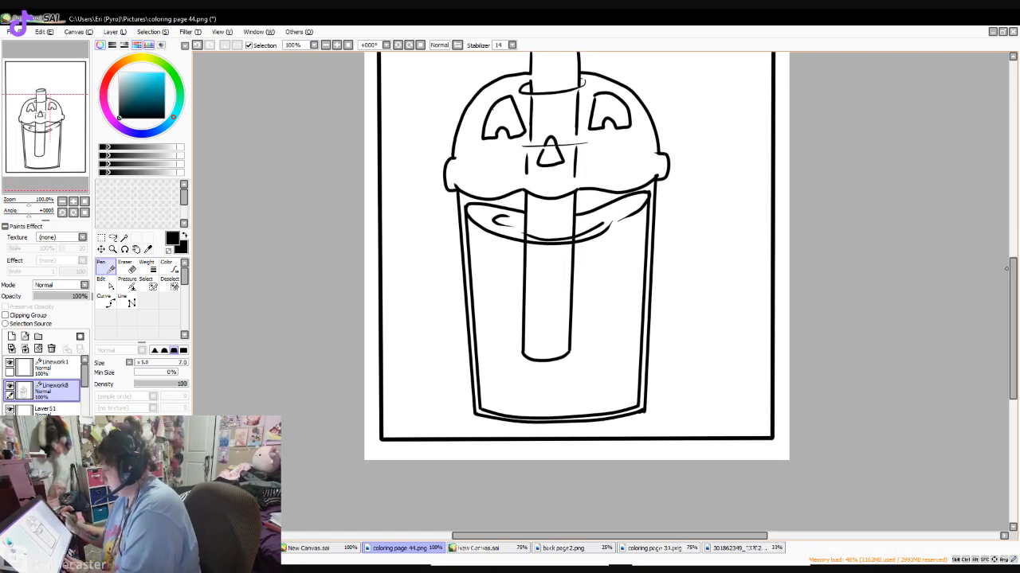
mouse_move(483, 260)
left_mouse_down()
mouse_move(491, 284)
mouse_move(504, 278)
mouse_move(498, 257)
mouse_move(487, 262)
mouse_move(500, 260)
left_mouse_up()
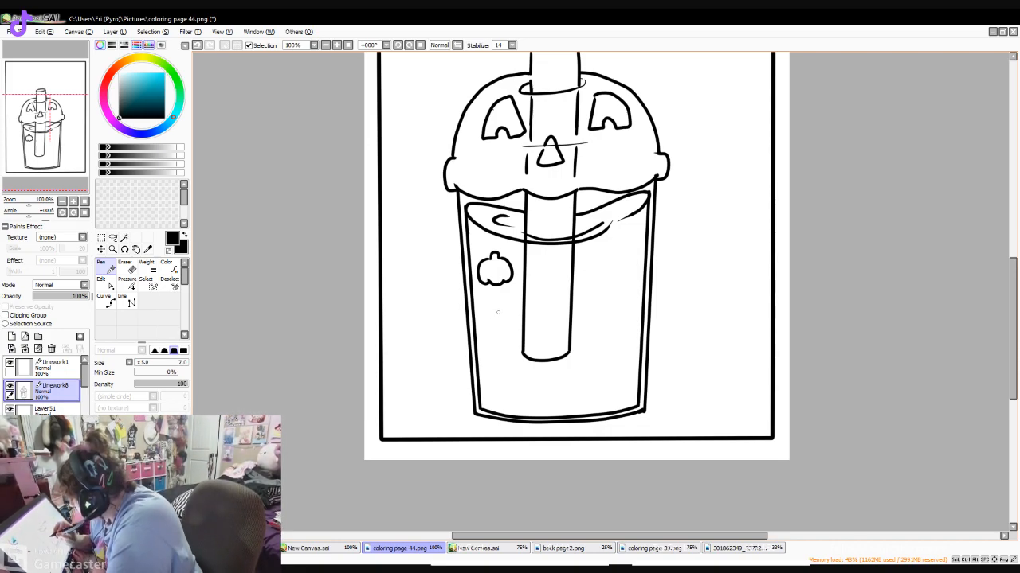
left_click_drag(494, 311, 490, 316)
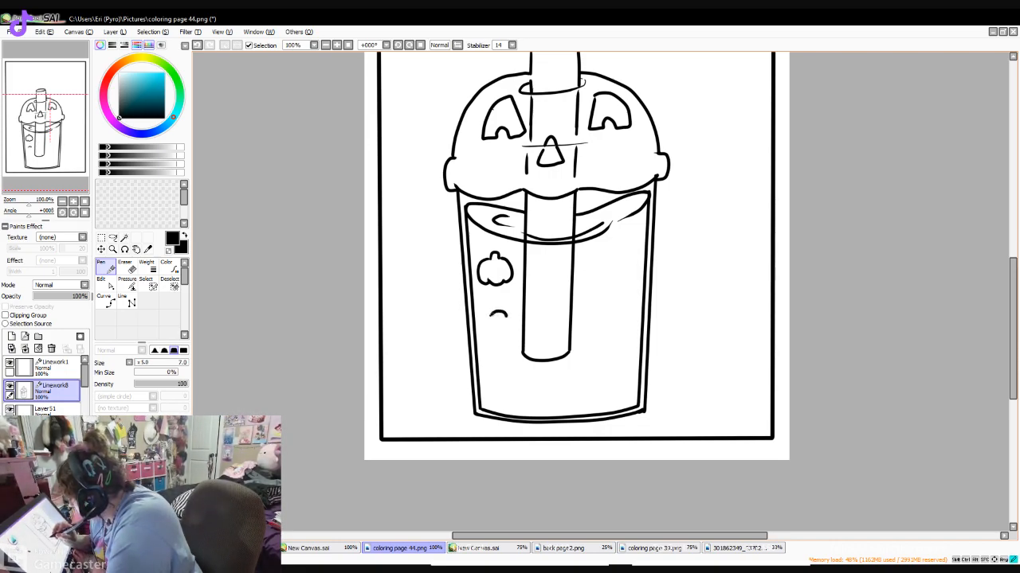
mouse_move(497, 344)
left_mouse_down()
mouse_move(513, 336)
mouse_move(510, 321)
mouse_move(510, 345)
left_mouse_up()
mouse_move(540, 279)
left_mouse_down()
mouse_move(545, 307)
mouse_move(562, 276)
mouse_move(542, 283)
left_mouse_up()
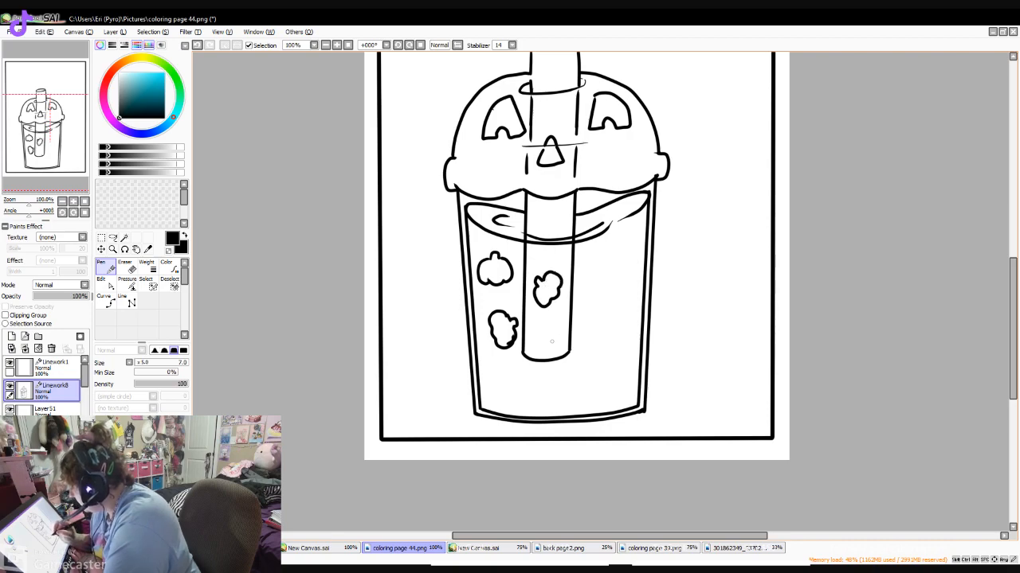
mouse_move(587, 247)
left_mouse_down()
mouse_move(596, 258)
mouse_move(584, 260)
mouse_move(615, 254)
mouse_move(599, 252)
left_mouse_up()
mouse_move(623, 297)
left_mouse_down()
mouse_move(597, 307)
mouse_move(624, 299)
left_mouse_up()
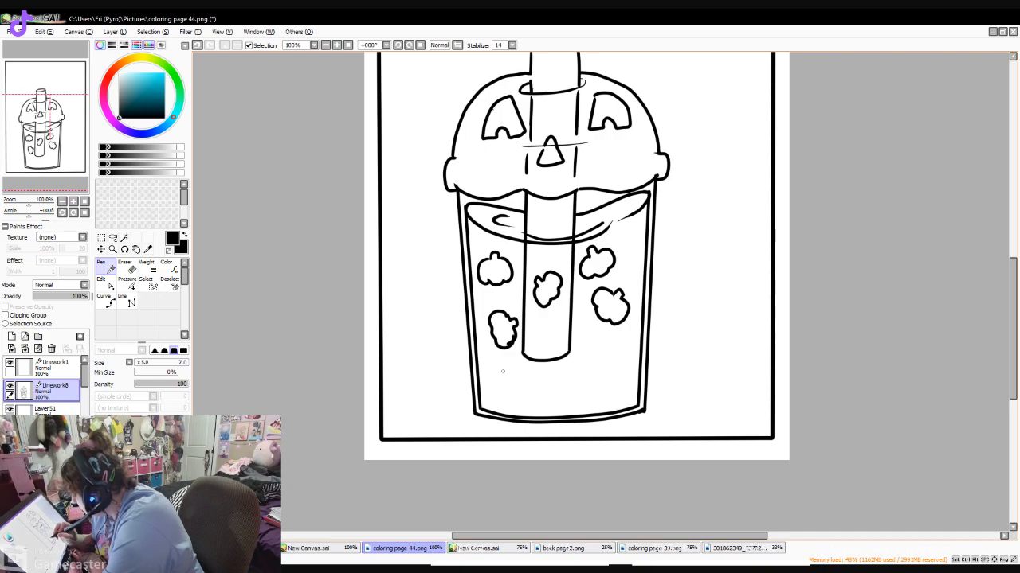
left_click_drag(494, 379, 501, 387)
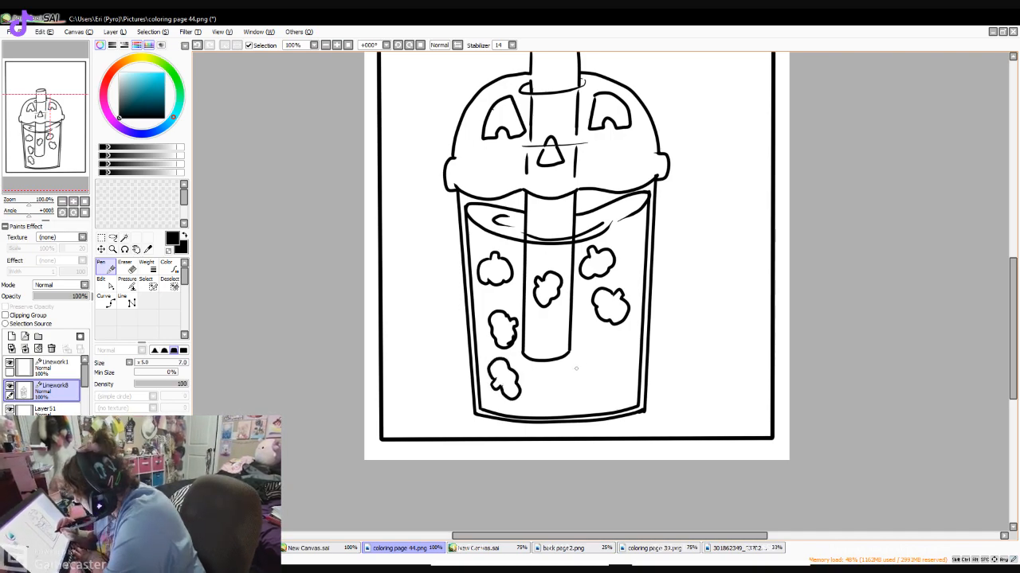
- Draw a pumpkin outline at the drink's lower right, redo it with its stem facing right, and add another near the straw's lower end
left_click_drag(594, 348, 575, 361)
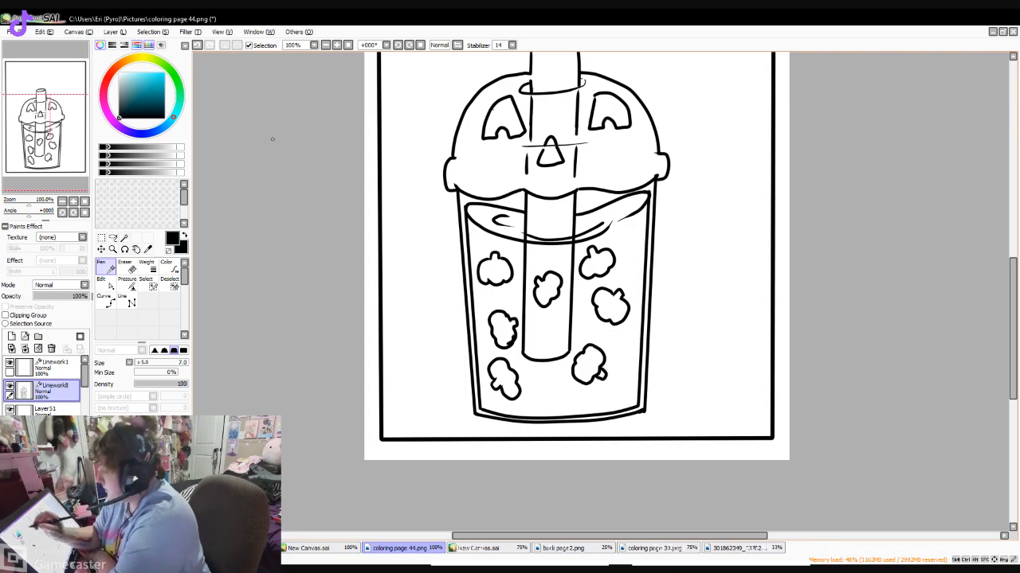
key("ctrl+z")
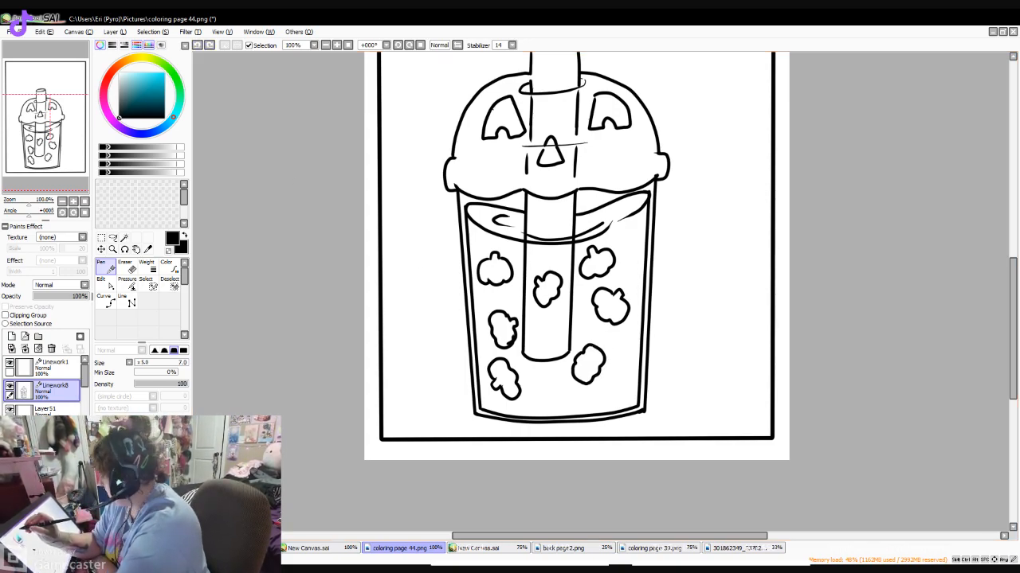
key("ctrl+z")
mouse_move(587, 348)
left_mouse_down()
mouse_move(597, 348)
mouse_move(588, 385)
mouse_move(606, 358)
left_mouse_up()
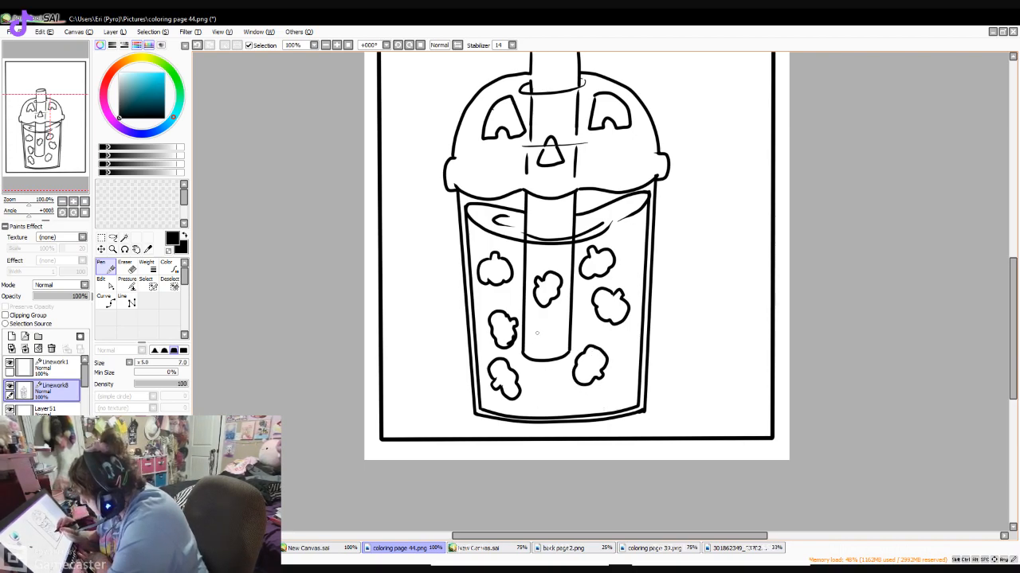
mouse_move(544, 319)
left_mouse_down()
mouse_move(530, 338)
mouse_move(563, 328)
mouse_move(548, 317)
mouse_move(561, 320)
left_mouse_up()
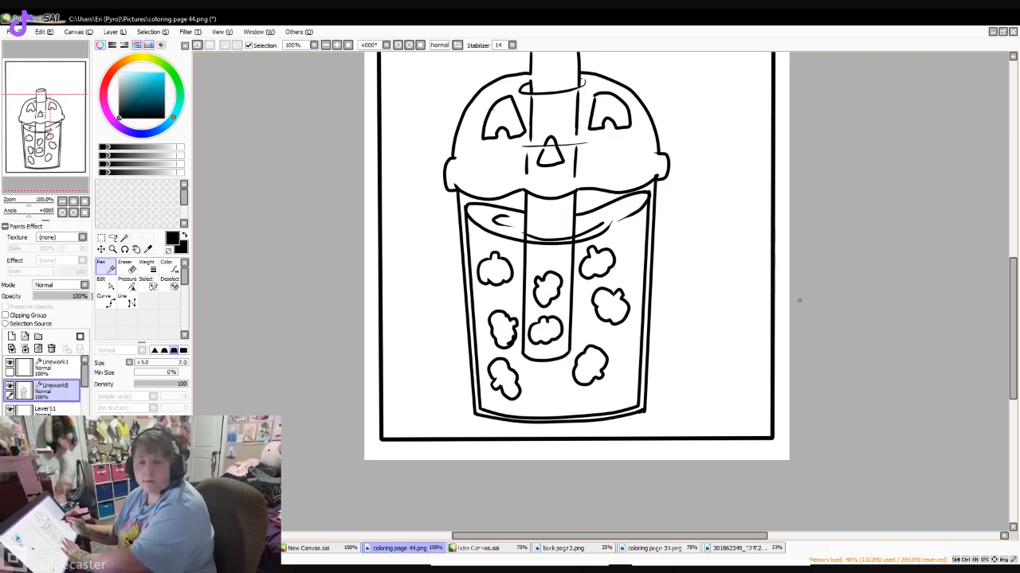
- Add eyes, noses and jagged mouths to the two lowest side pumpkins, the lower straw pumpkin and the middle-left pumpkin
scroll(600, 406, "up", 1)
mouse_move(450, 355)
left_mouse_down()
mouse_move(457, 376)
mouse_move(466, 358)
left_mouse_up()
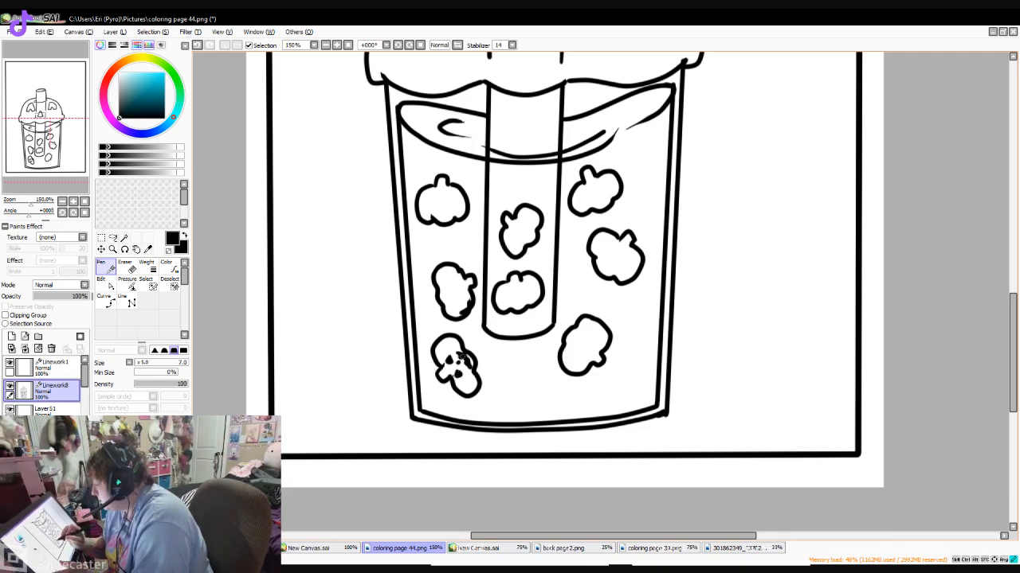
left_click_drag(594, 336, 596, 341)
left_click_drag(583, 352, 571, 349)
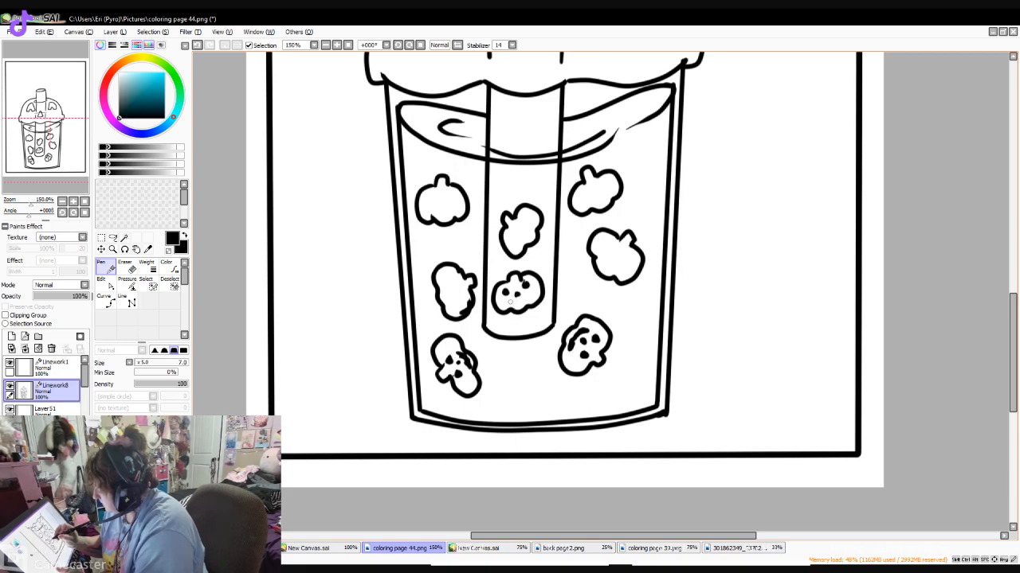
left_click_drag(510, 302, 529, 297)
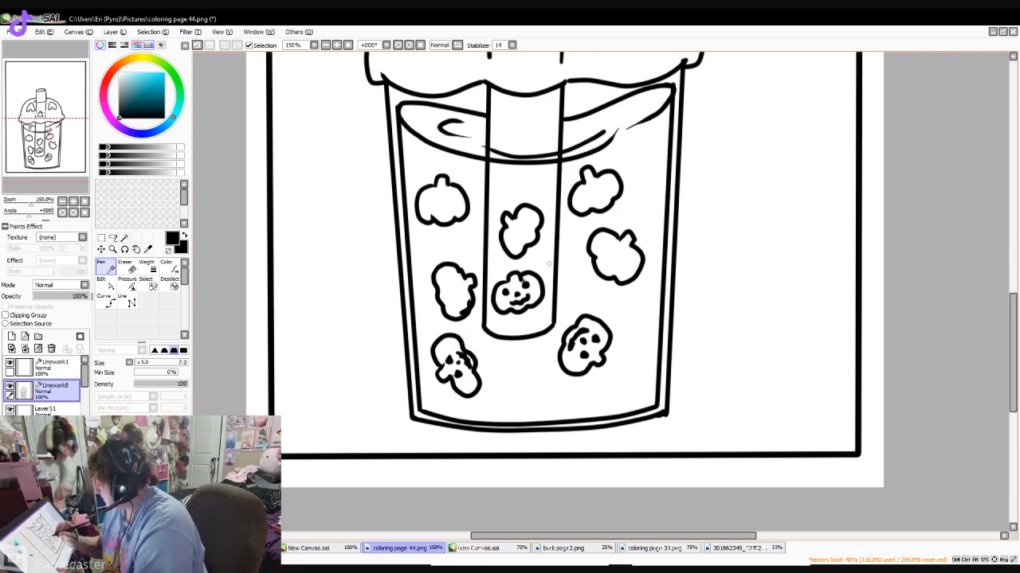
left_click_drag(443, 280, 451, 308)
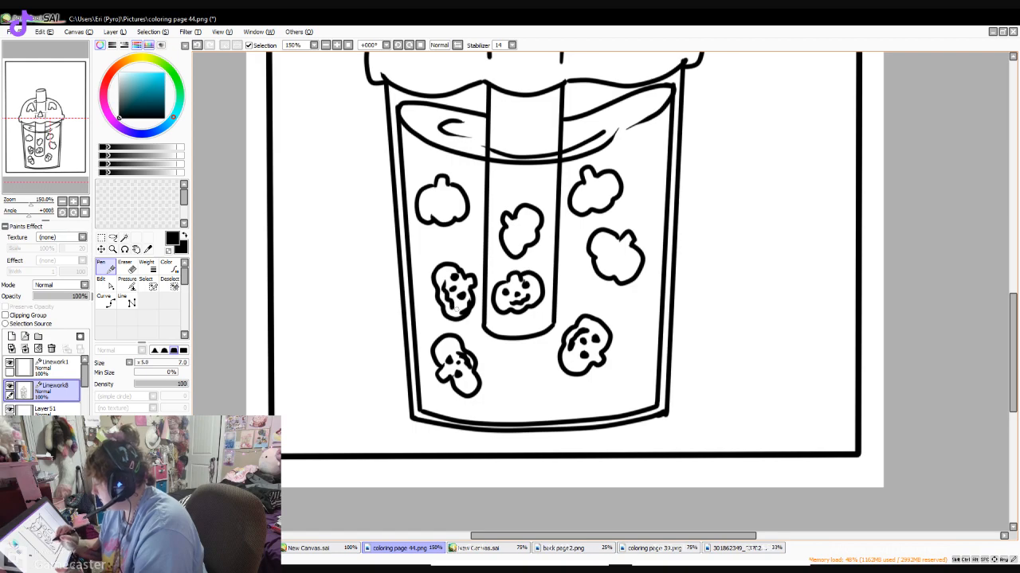
- Add jack-o'-lantern faces to the four remaining pumpkins and draw one more pumpkin with a face at the cup's bottom centre
left_click_drag(609, 244, 611, 246)
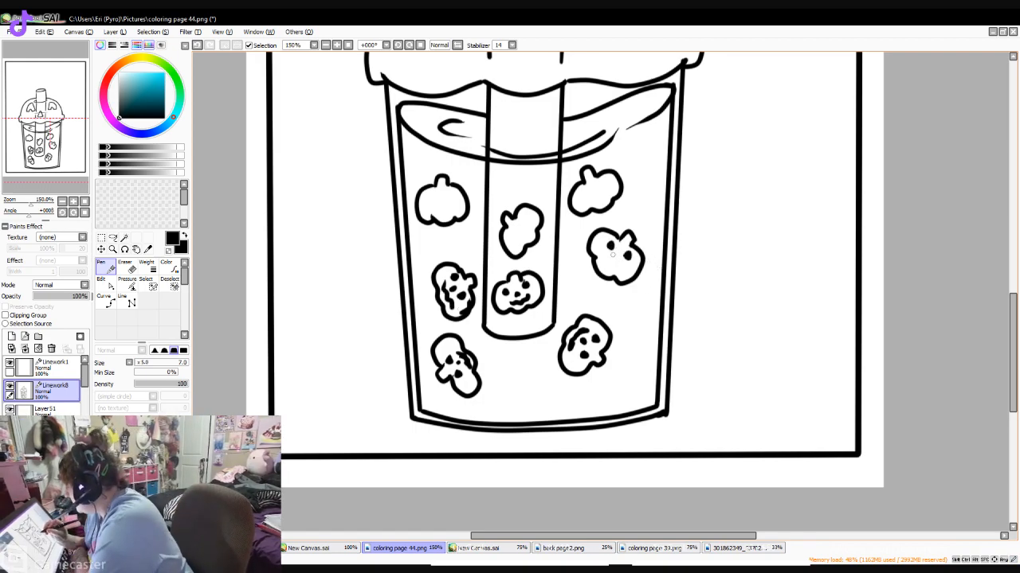
left_click_drag(611, 255, 613, 255)
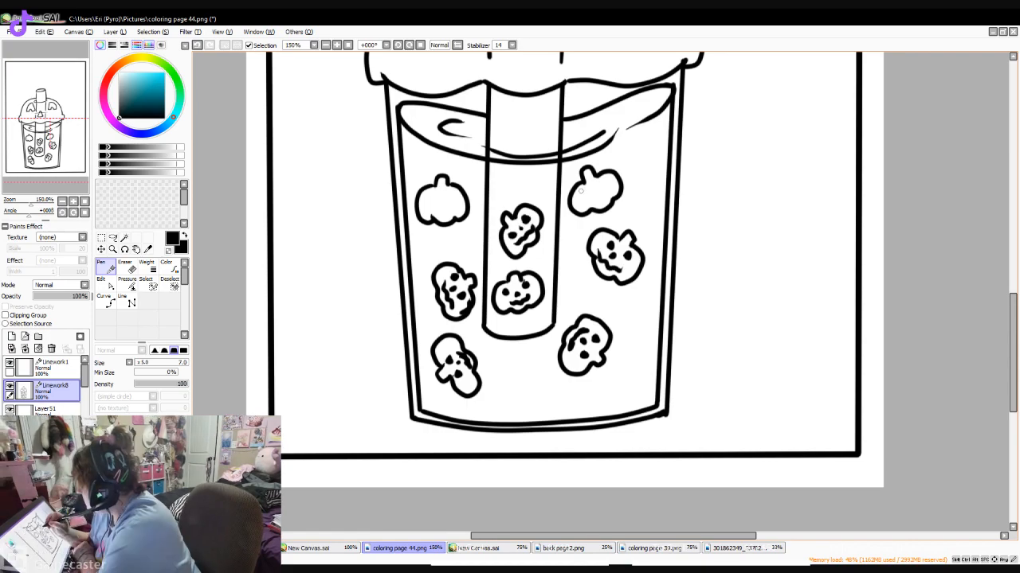
left_click_drag(581, 192, 599, 188)
left_click_drag(579, 202, 611, 195)
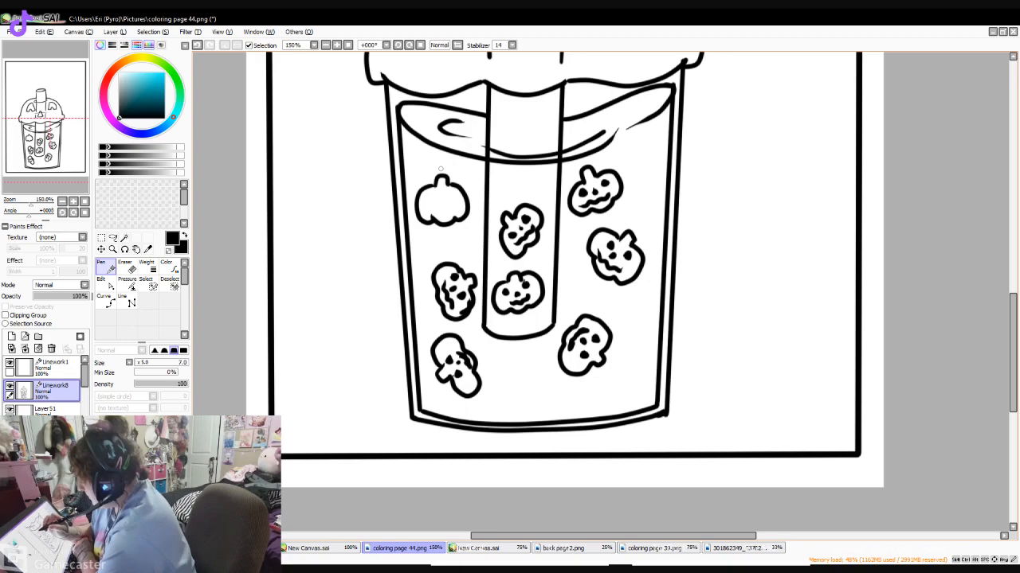
left_click_drag(429, 196, 430, 199)
mouse_move(452, 195)
left_mouse_down()
mouse_move(430, 211)
mouse_move(456, 209)
left_mouse_up()
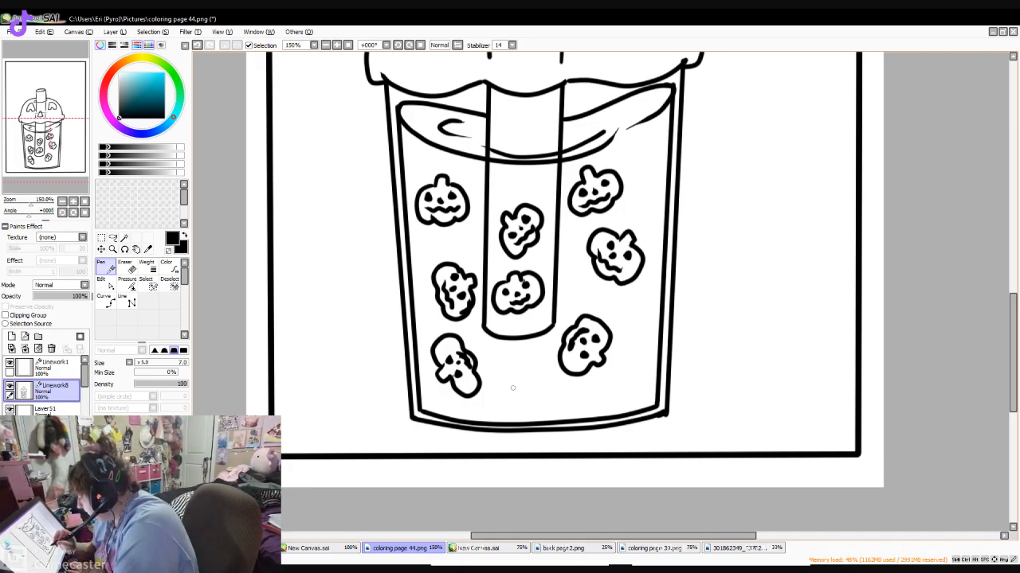
mouse_move(516, 378)
left_mouse_down()
mouse_move(524, 412)
mouse_move(549, 395)
mouse_move(538, 368)
mouse_move(524, 371)
mouse_move(513, 395)
mouse_move(544, 392)
left_mouse_up()
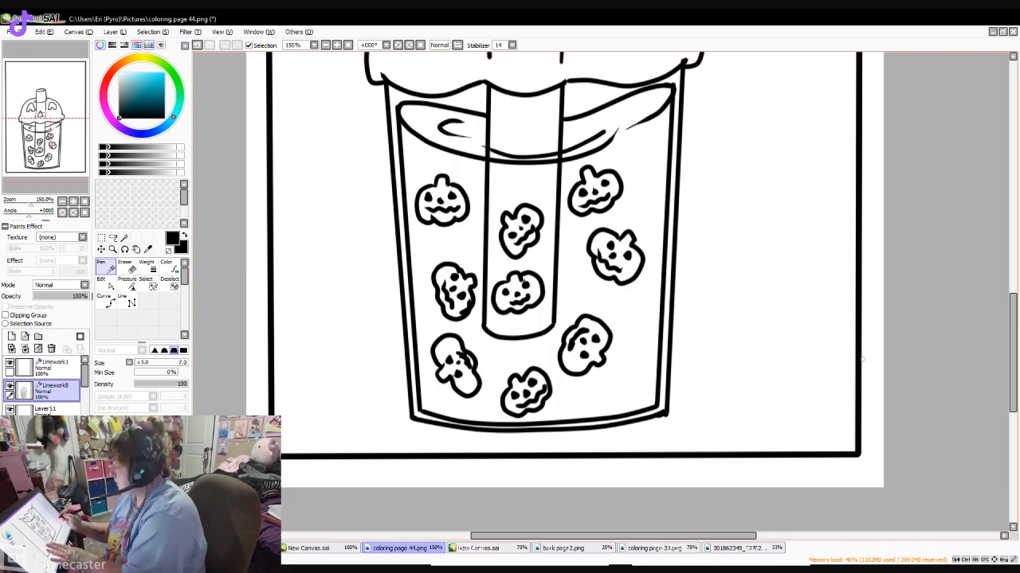
- Draw a round wrapped candy with twisted wrapper ends beside the cup's lower right corner
scroll(591, 387, "up", 3)
scroll(993, 388, "down", 4)
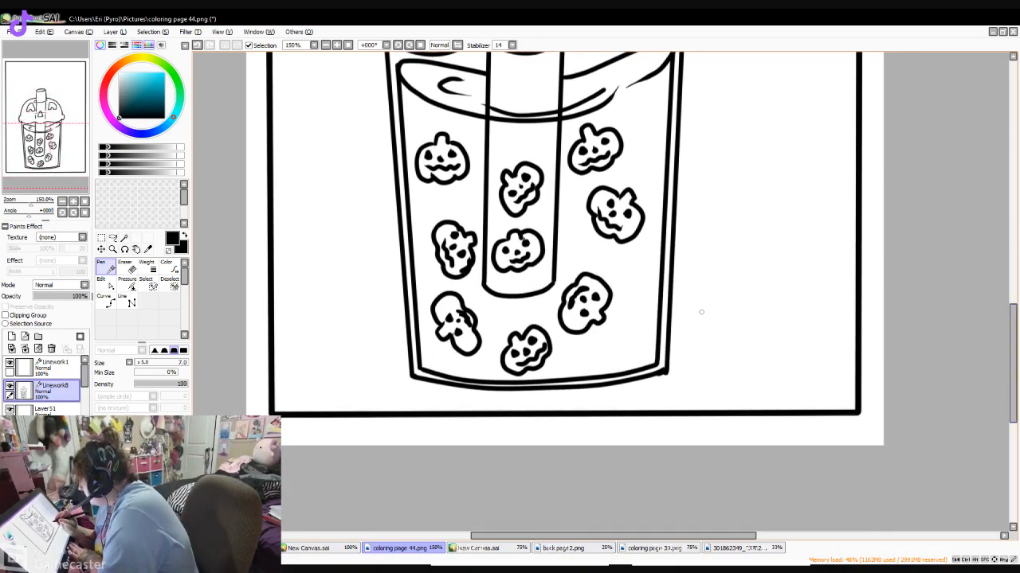
mouse_move(745, 309)
left_mouse_down()
mouse_move(758, 337)
mouse_move(772, 329)
mouse_move(724, 347)
mouse_move(713, 333)
mouse_move(715, 353)
mouse_move(713, 325)
mouse_move(714, 356)
left_mouse_up()
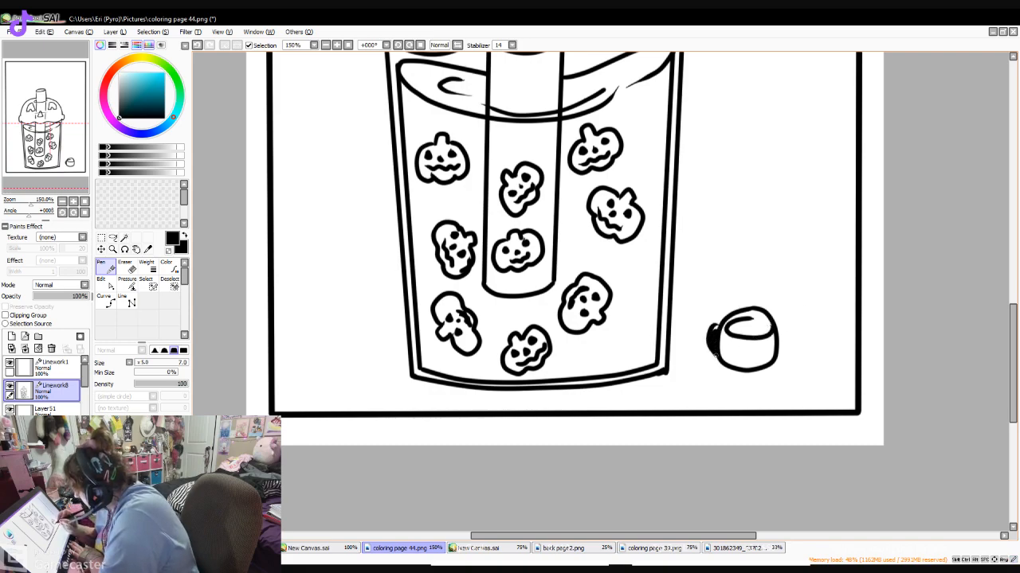
mouse_move(774, 303)
left_mouse_down()
mouse_move(810, 356)
mouse_move(800, 373)
mouse_move(779, 368)
mouse_move(799, 343)
mouse_move(788, 316)
left_mouse_up()
left_click_drag(784, 328, 799, 321)
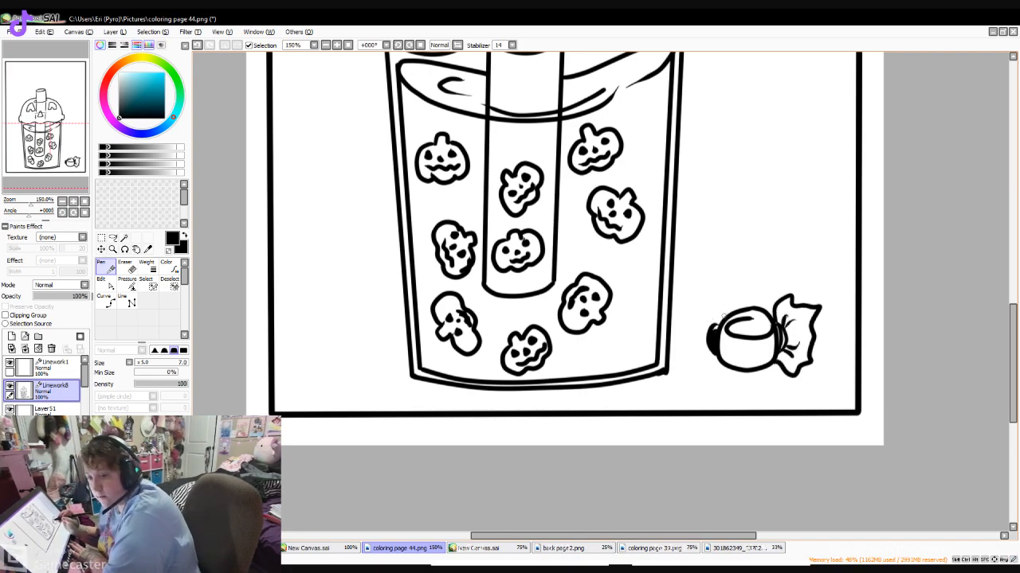
mouse_move(715, 320)
left_mouse_down()
mouse_move(710, 300)
mouse_move(684, 319)
mouse_move(682, 355)
mouse_move(704, 376)
mouse_move(722, 360)
mouse_move(711, 365)
left_mouse_up()
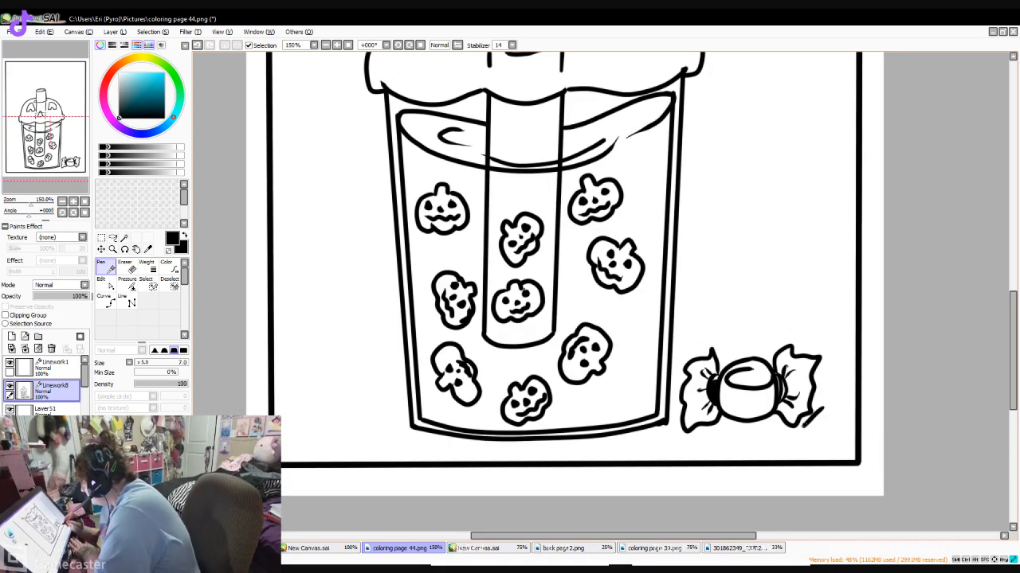
- Draw a striped candy corn and partly hidden candy pieces between the wrapped candy and the page border
mouse_move(823, 409)
left_mouse_down()
mouse_move(806, 448)
mouse_move(836, 434)
mouse_move(827, 407)
mouse_move(818, 445)
mouse_move(806, 442)
left_mouse_up()
mouse_move(847, 385)
left_mouse_down()
mouse_move(819, 399)
mouse_move(833, 413)
mouse_move(854, 393)
mouse_move(838, 381)
left_mouse_up()
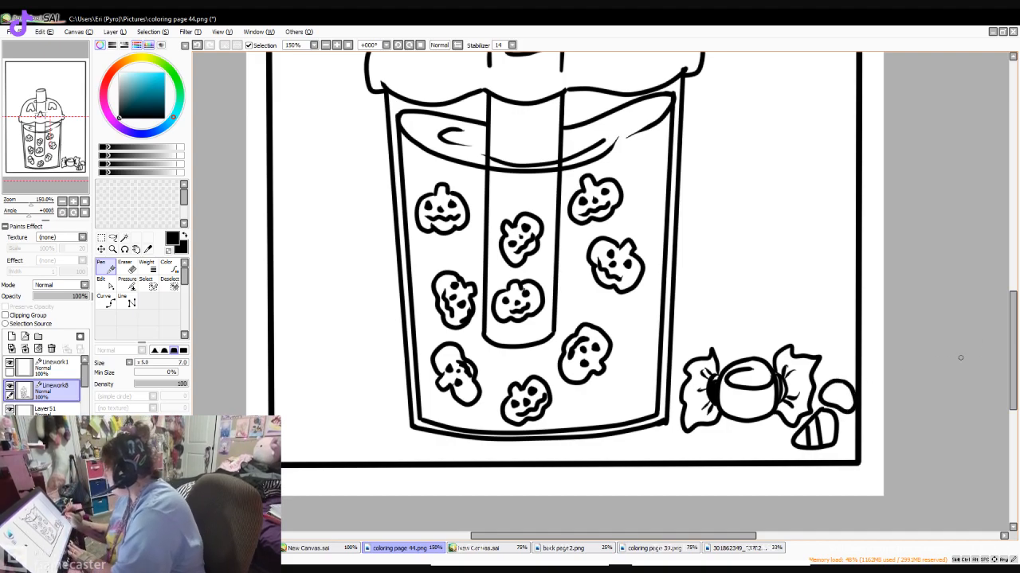
left_click_drag(816, 407, 824, 405)
left_click_drag(830, 360, 855, 364)
scroll(601, 287, "up", 4)
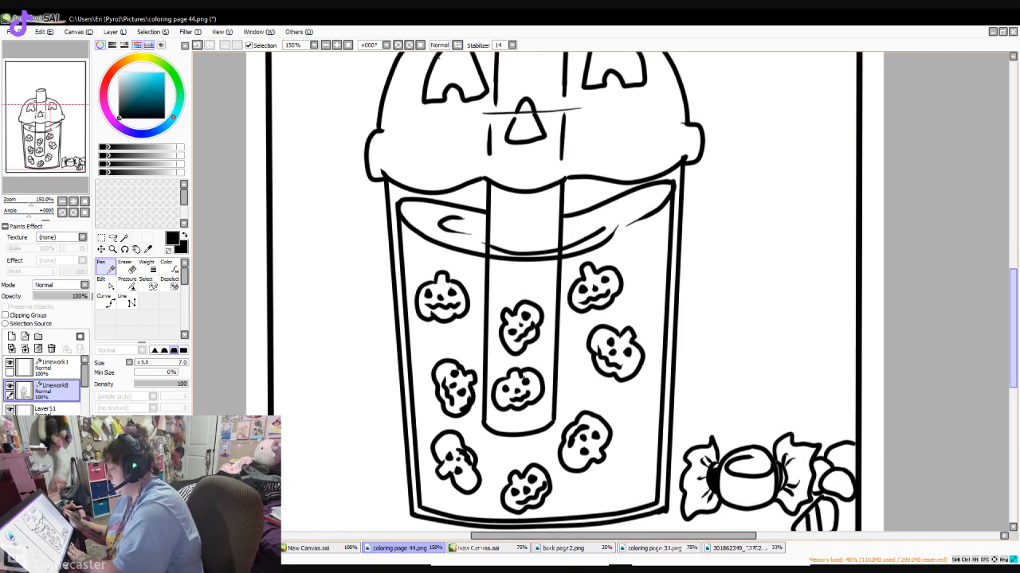
- Draw a round treat with a scalloped bite and short stick ends beside the cup's lower left side
scroll(601, 286, "down", 7)
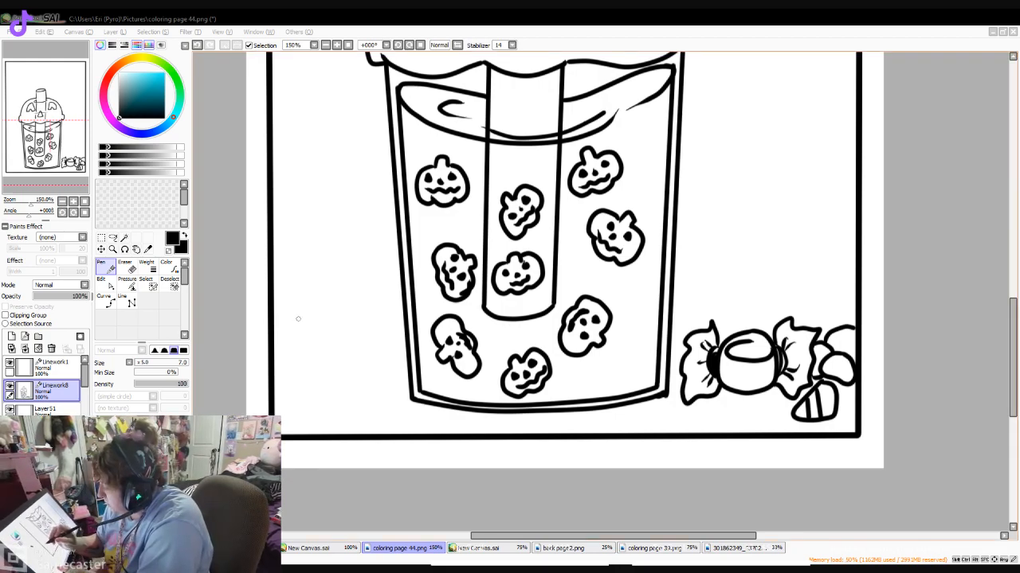
mouse_move(334, 277)
left_mouse_down()
mouse_move(377, 314)
mouse_move(392, 366)
mouse_move(347, 405)
left_mouse_up()
mouse_move(347, 275)
left_mouse_down()
mouse_move(322, 275)
mouse_move(275, 307)
left_mouse_up()
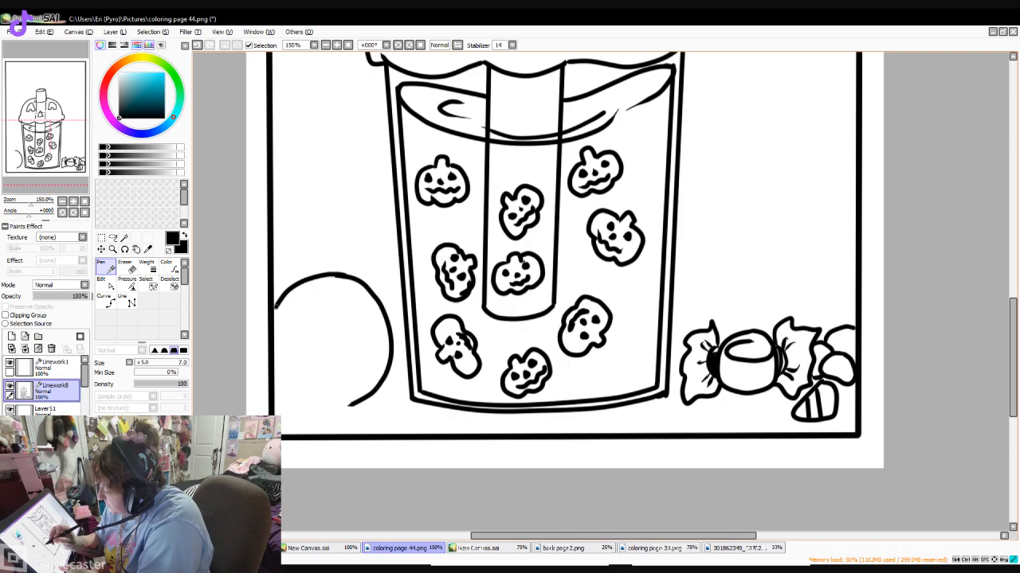
mouse_move(276, 308)
left_mouse_down()
mouse_move(281, 401)
mouse_move(293, 379)
mouse_move(308, 395)
mouse_move(352, 387)
mouse_move(322, 363)
mouse_move(280, 401)
left_mouse_up()
key("ctrl+z")
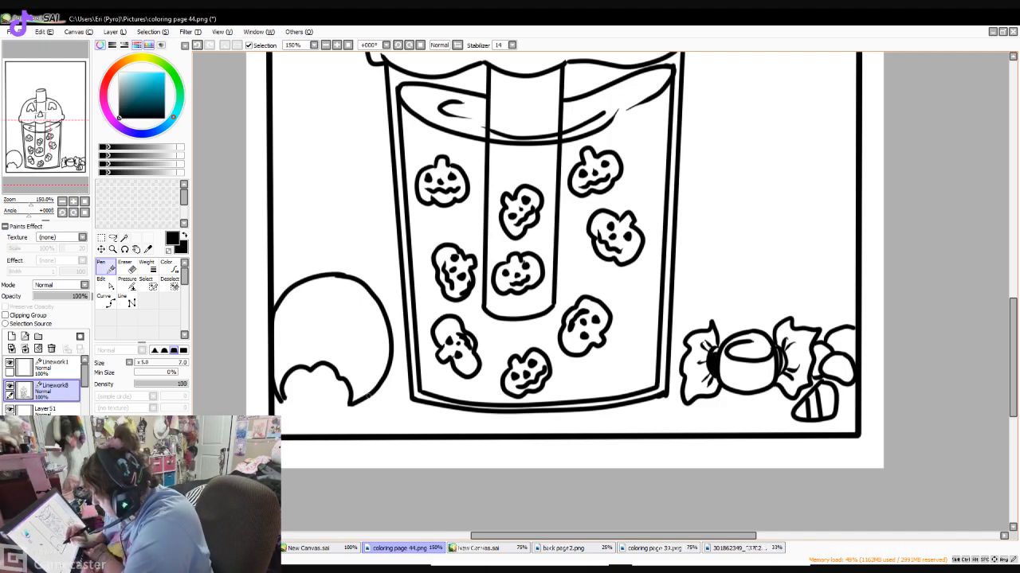
left_click_drag(380, 381, 390, 396)
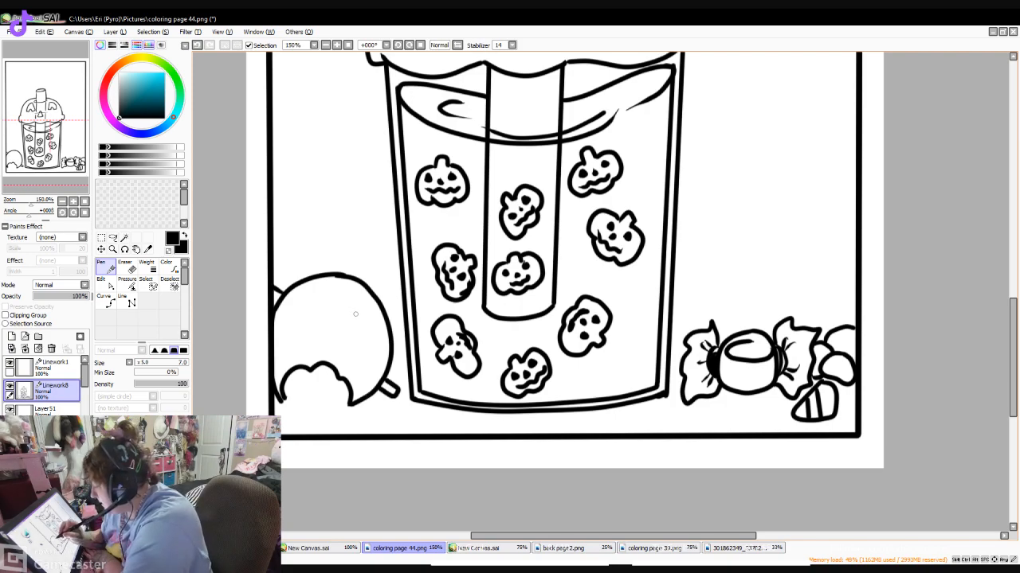
- Fill in a tilted jack-o'-lantern face with triangular eyes, nose and jagged mouth on the bitten treat, plus a short highlight stroke
left_click_drag(352, 307, 368, 333)
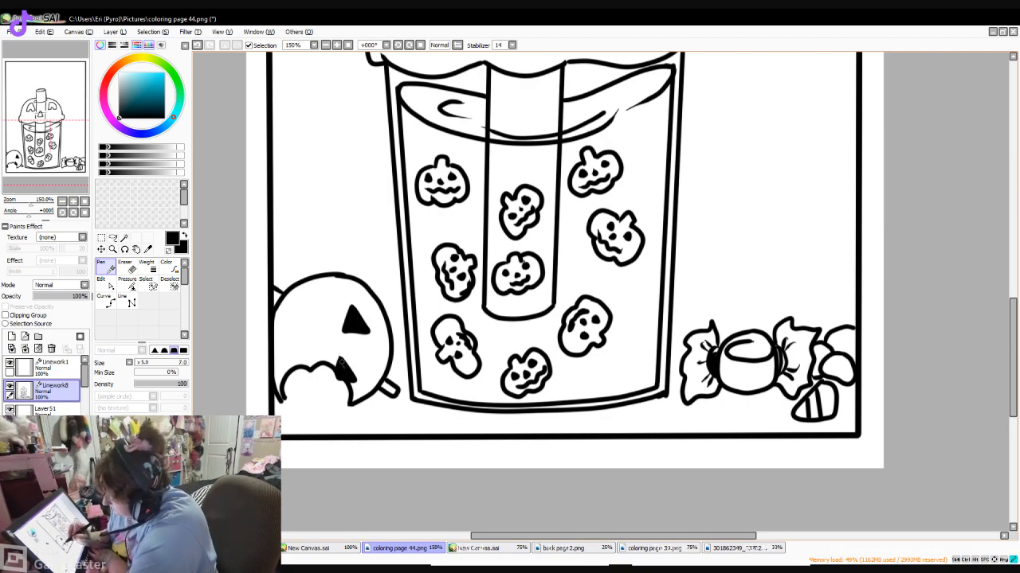
mouse_move(322, 329)
left_mouse_down()
mouse_move(336, 343)
mouse_move(321, 345)
mouse_move(322, 328)
mouse_move(327, 340)
left_mouse_up()
mouse_move(323, 288)
left_mouse_down()
mouse_move(294, 307)
mouse_move(285, 370)
mouse_move(293, 353)
left_mouse_up()
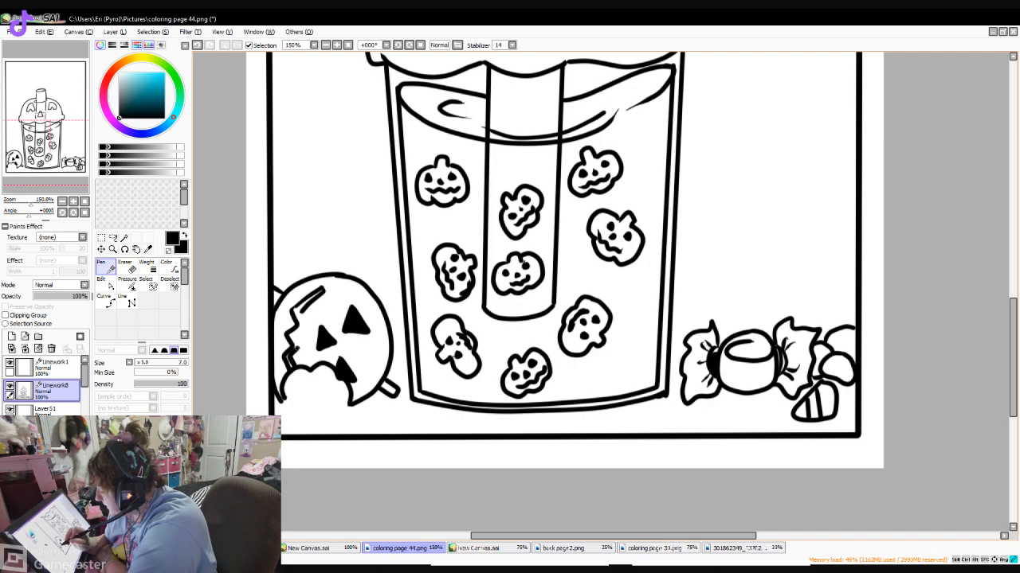
left_click_drag(300, 321, 298, 328)
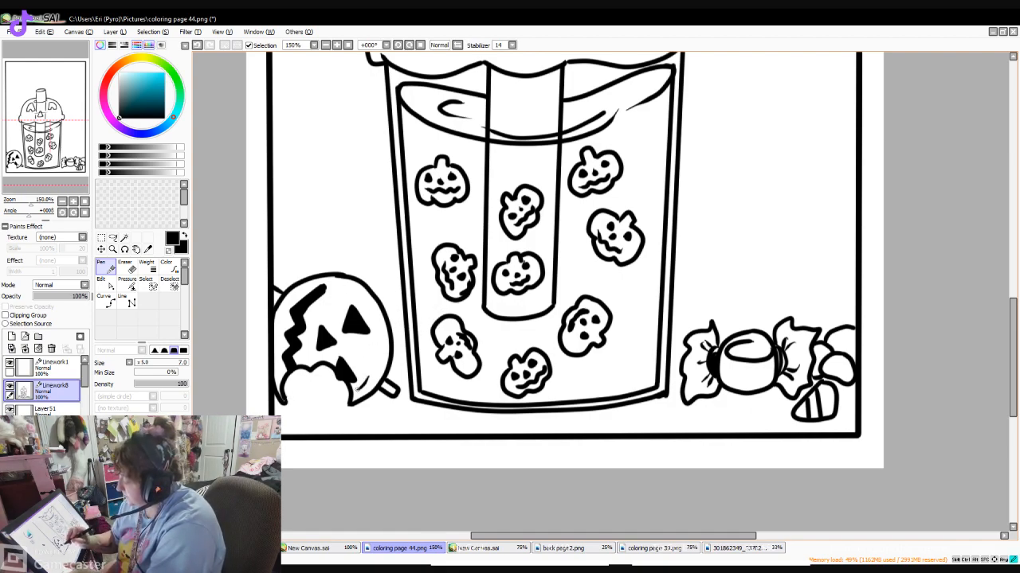
left_click_drag(338, 283, 358, 299)
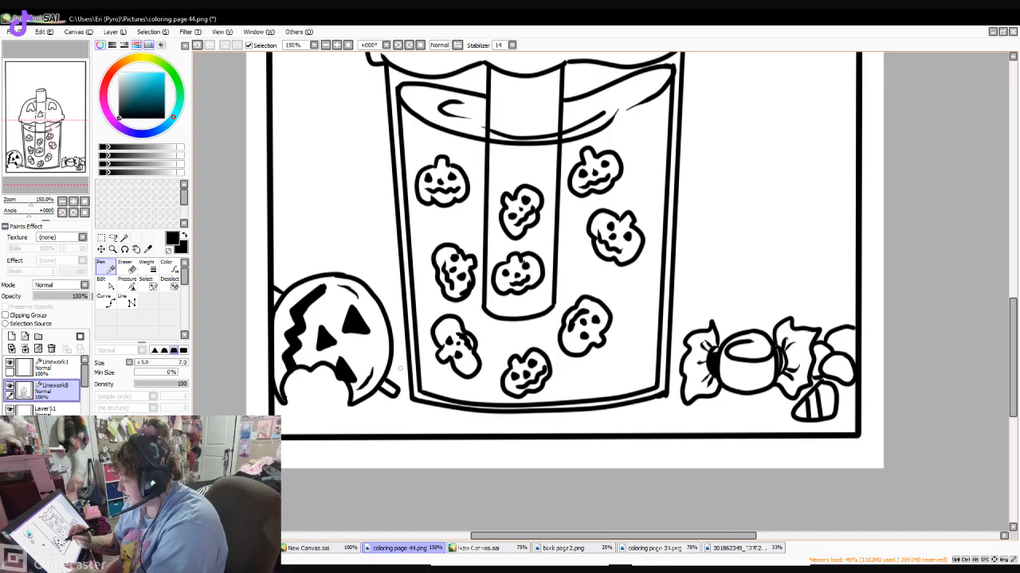
- Draw short horizontal ground lines joining the cup to the round treat and to the wrapped candy
mouse_move(1013, 357)
left_mouse_down()
mouse_move(1012, 326)
mouse_move(1012, 356)
left_mouse_up()
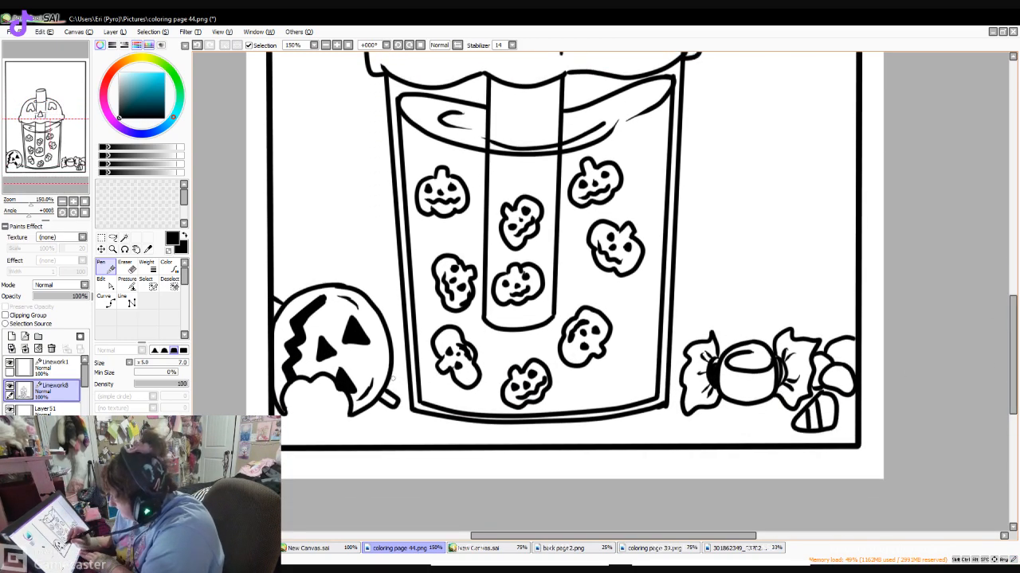
left_click_drag(392, 380, 411, 381)
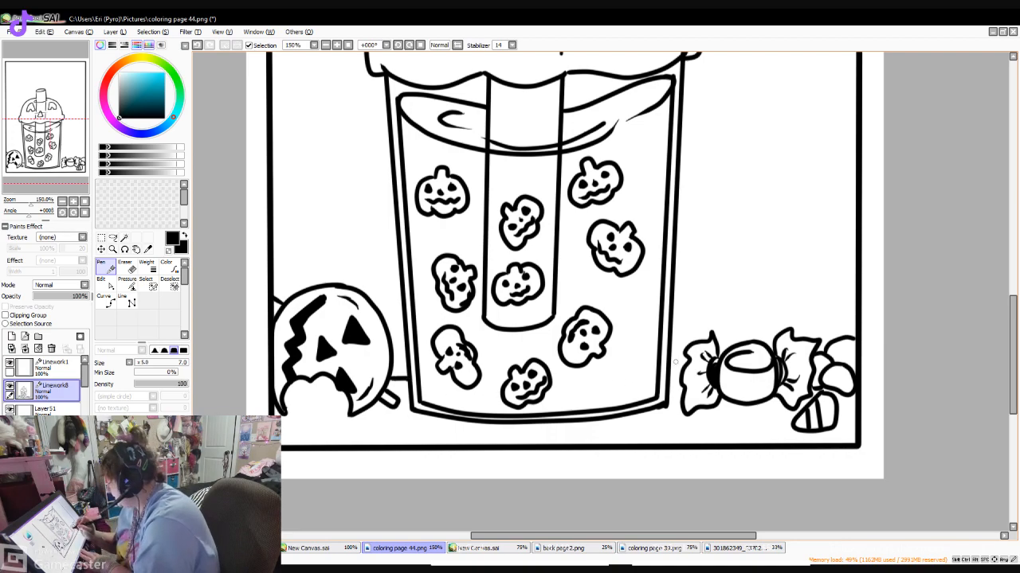
left_click_drag(668, 370, 685, 370)
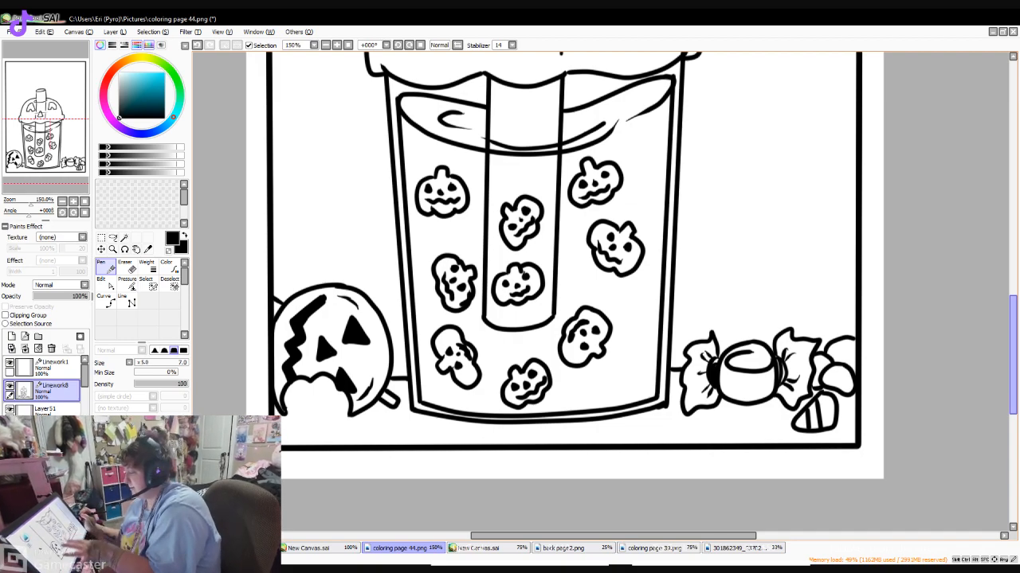
- Draw a small five-pointed star near the upper left corner of the page border
left_click_drag(1013, 355, 998, 261)
left_click_drag(1012, 344, 1006, 237)
mouse_move(321, 140)
left_mouse_down()
mouse_move(327, 125)
mouse_move(335, 137)
mouse_move(310, 144)
left_mouse_up()
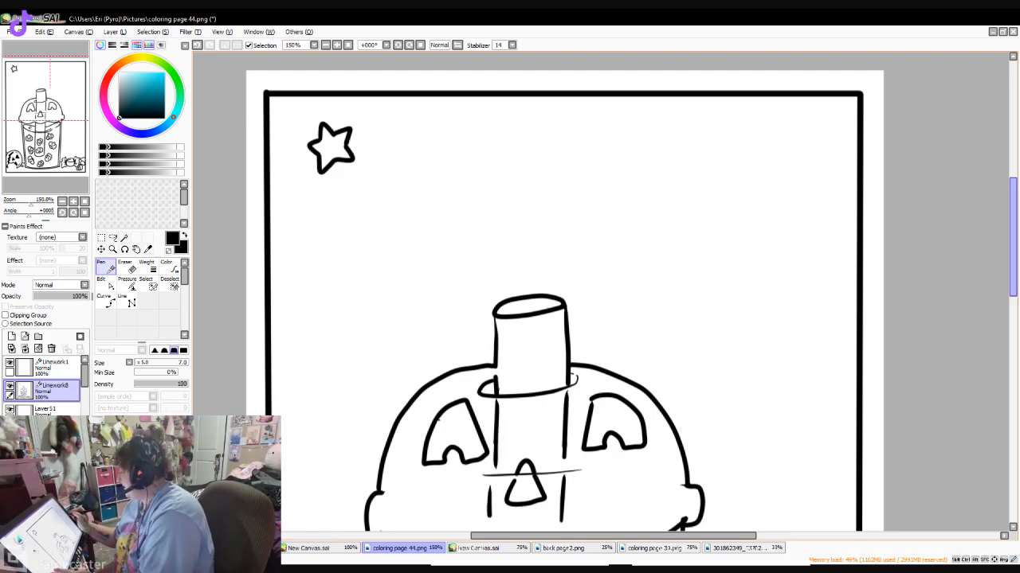
left_click_drag(1012, 275, 1011, 298)
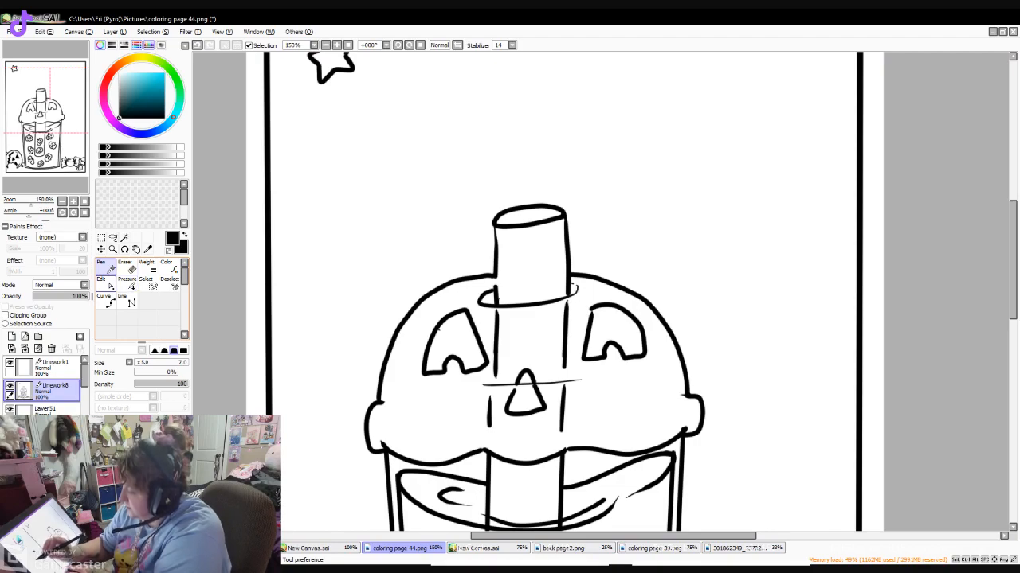
- Erase the straw section that rises above the domed lid, including its oval opening
left_click(125, 264)
mouse_move(498, 209)
left_mouse_down()
mouse_move(539, 200)
mouse_move(519, 228)
mouse_move(499, 232)
mouse_move(504, 275)
left_mouse_up()
left_click_drag(560, 215, 566, 283)
left_click_drag(499, 294, 491, 296)
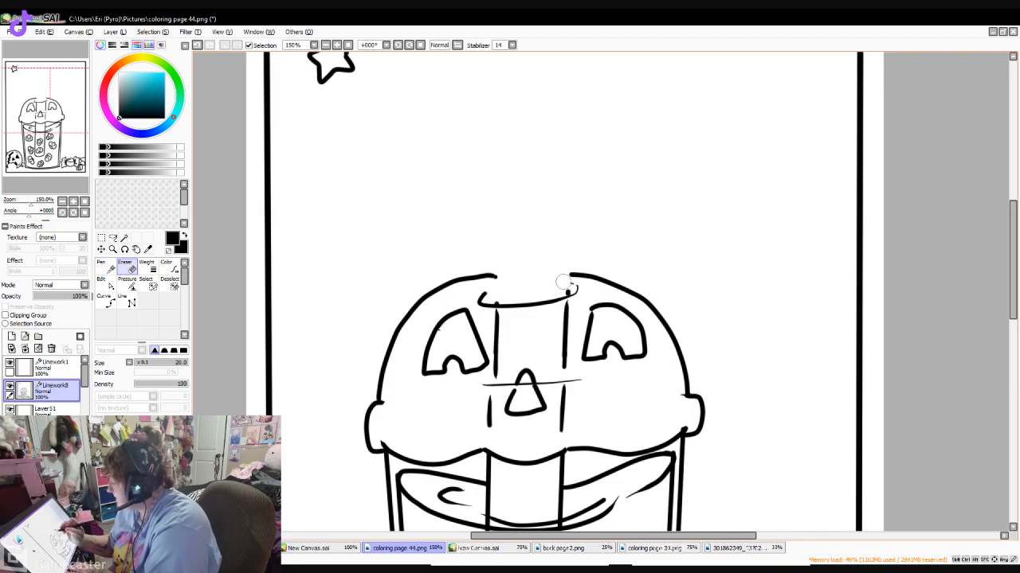
- Erase the straw's side lines inside the domed lid, both above and below the thin guide line at the nose
mouse_move(498, 332)
left_mouse_down()
mouse_move(497, 320)
mouse_move(499, 367)
left_mouse_up()
left_click_drag(569, 307, 562, 367)
scroll(897, 263, "down", 3)
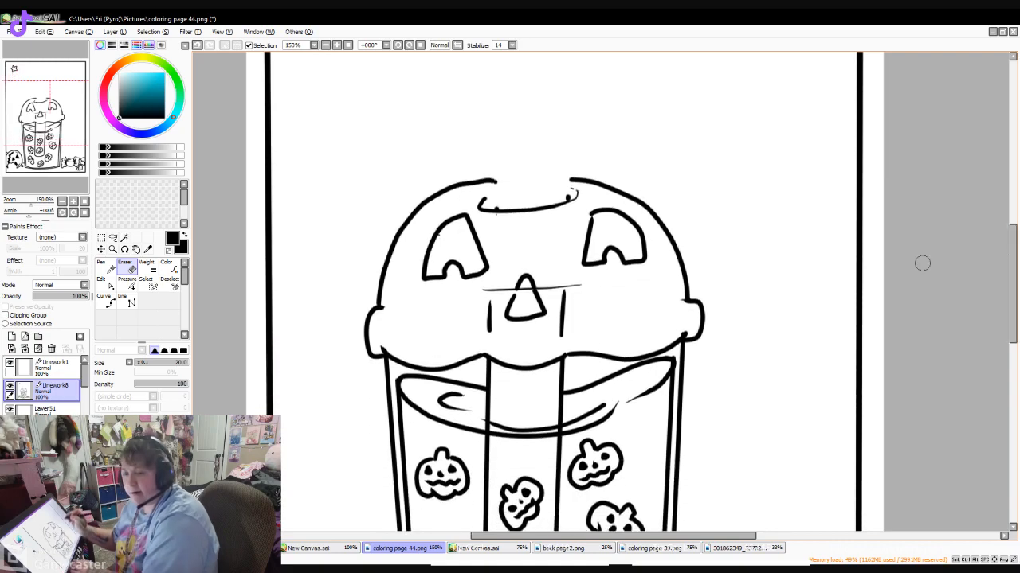
left_click_drag(489, 294, 487, 336)
left_click_drag(564, 286, 561, 346)
scroll(895, 291, "down", 3)
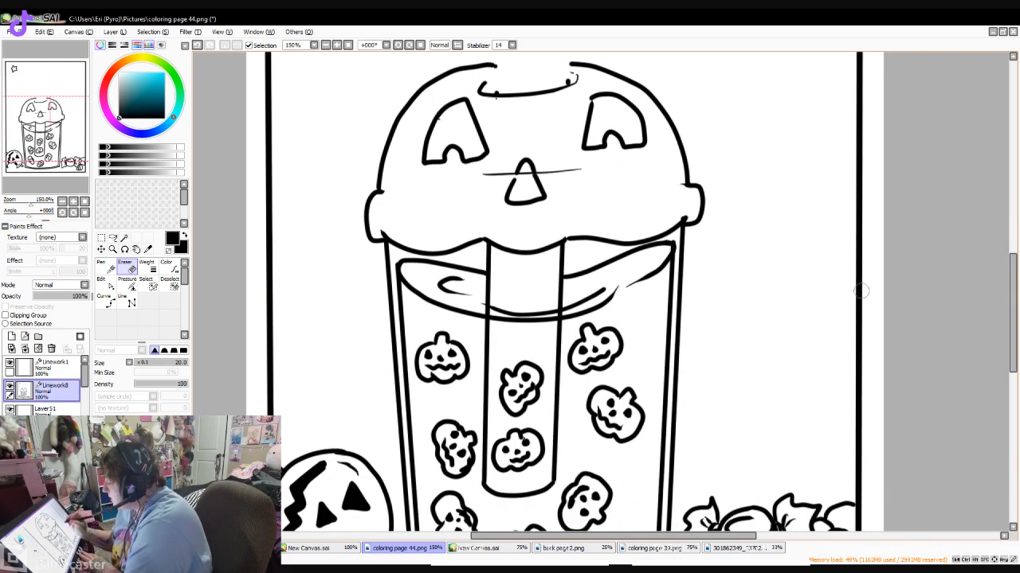
- Redraw both straw sides inside the lid, from its wavy lower edge up to the lid's opening
scroll(980, 289, "up", 2)
left_click(106, 268)
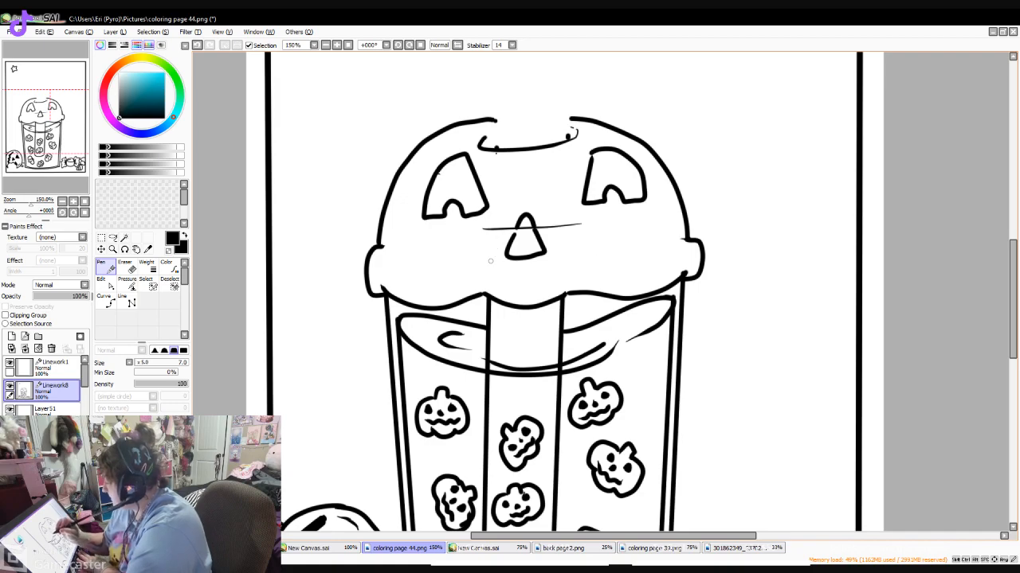
left_click_drag(488, 288, 496, 237)
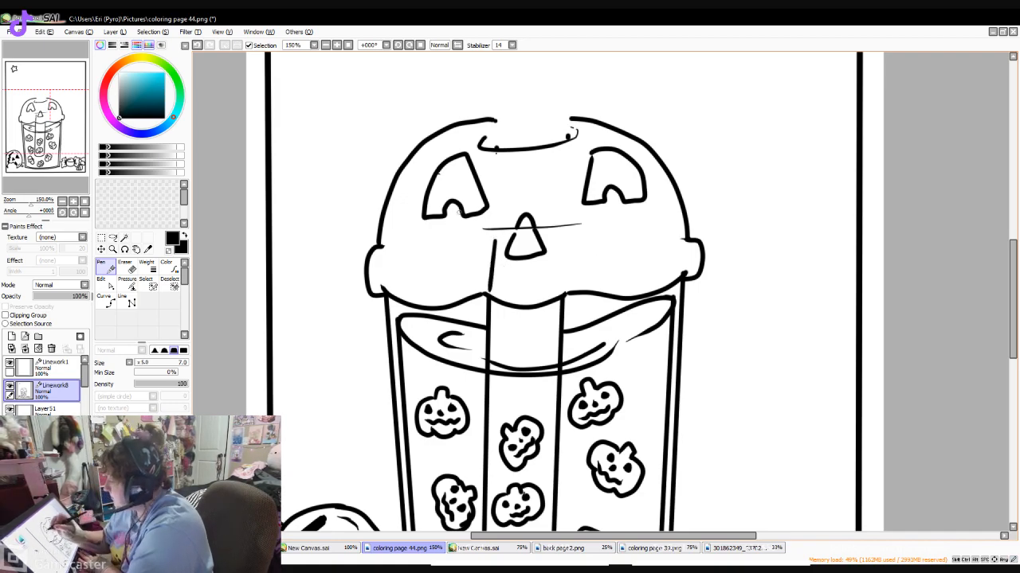
key("ctrl+z")
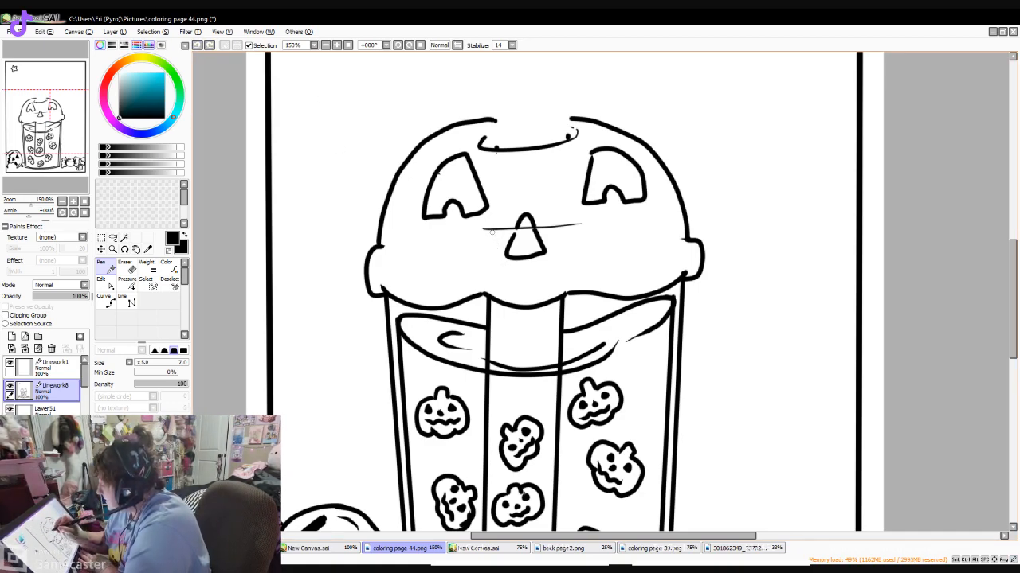
left_click_drag(490, 236, 491, 297)
left_click_drag(563, 228, 562, 295)
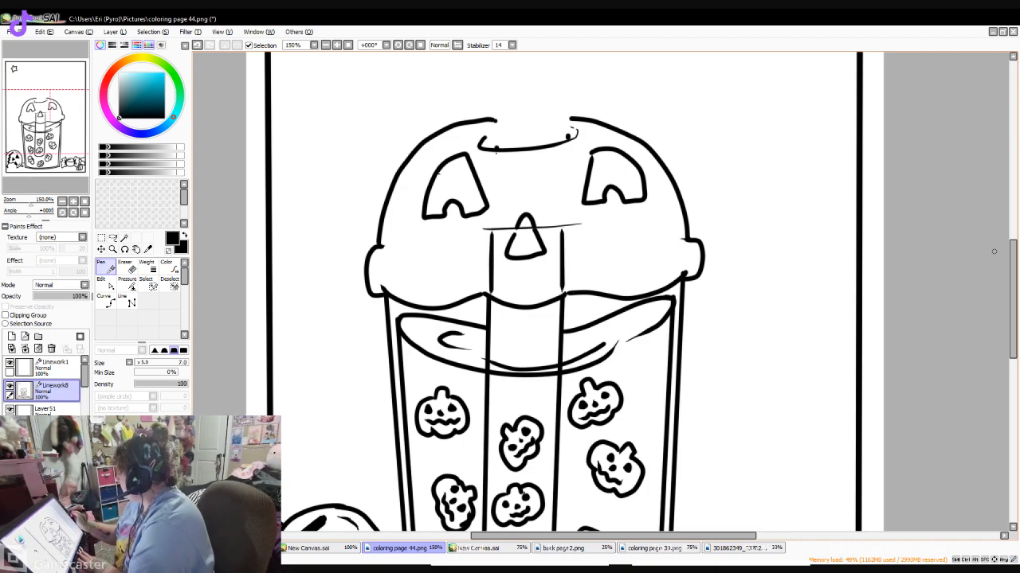
scroll(986, 251, "up", 3)
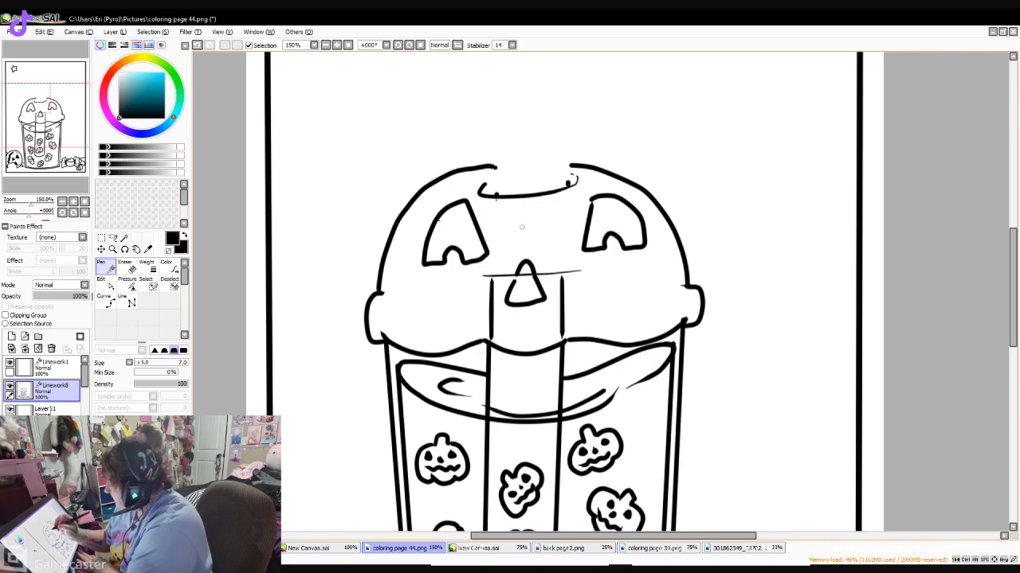
left_click_drag(492, 271, 496, 197)
mouse_move(562, 269)
left_mouse_down()
mouse_move(567, 186)
mouse_move(563, 271)
left_mouse_up()
key("ctrl+z")
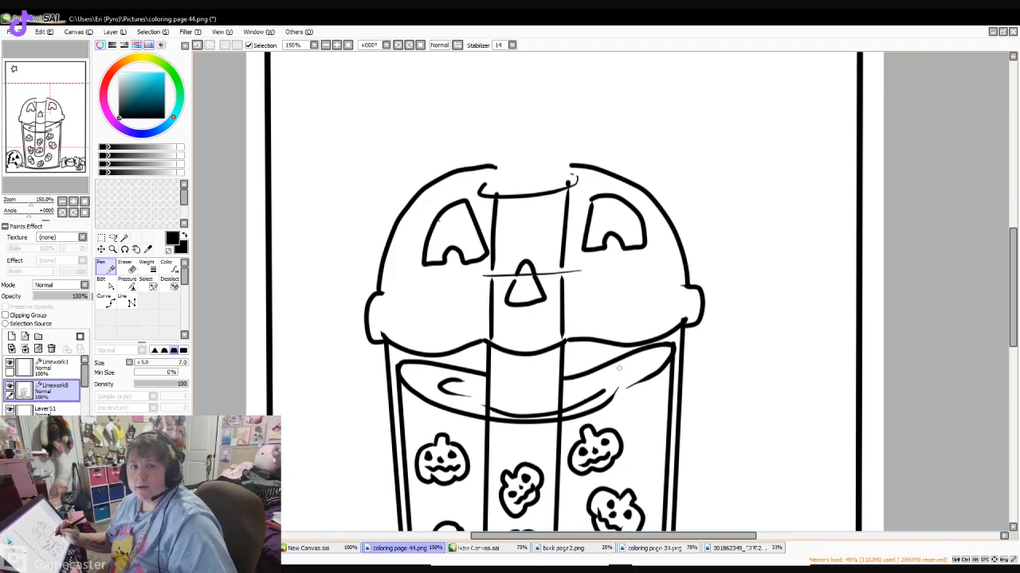
- Extend both straw sides a short way above the opening of the lid
scroll(996, 279, "up", 4)
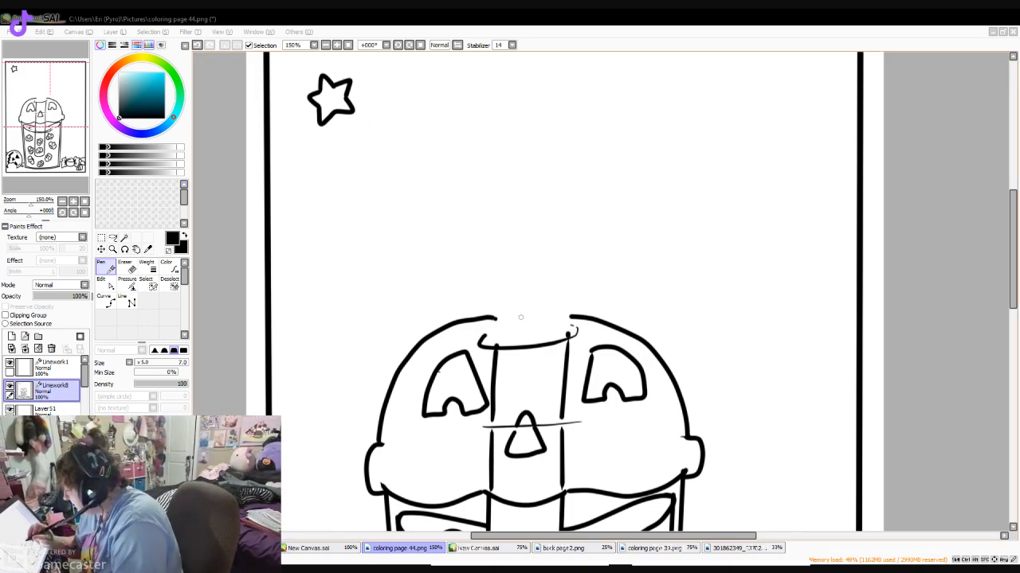
mouse_move(498, 347)
left_mouse_down()
mouse_move(500, 307)
mouse_move(500, 331)
left_mouse_up()
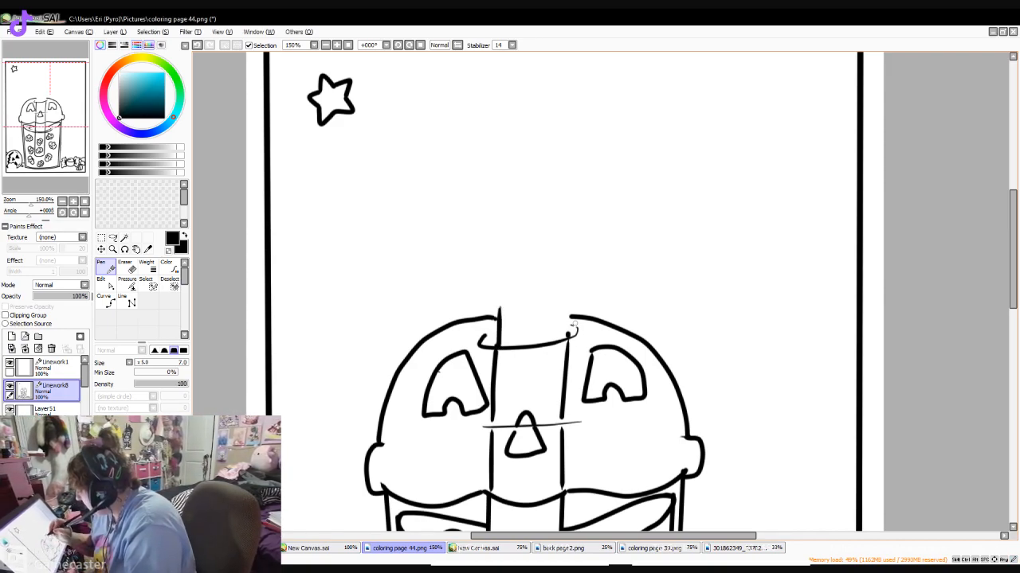
left_click_drag(569, 338, 570, 302)
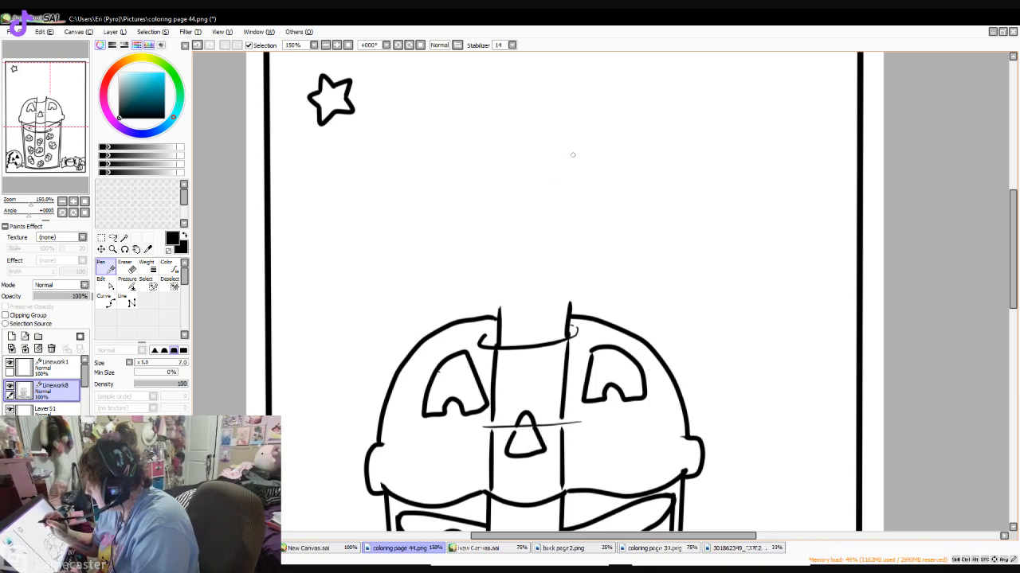
mouse_move(564, 147)
left_mouse_down()
mouse_move(493, 172)
mouse_move(475, 233)
mouse_move(501, 292)
mouse_move(543, 304)
mouse_move(590, 285)
left_mouse_up()
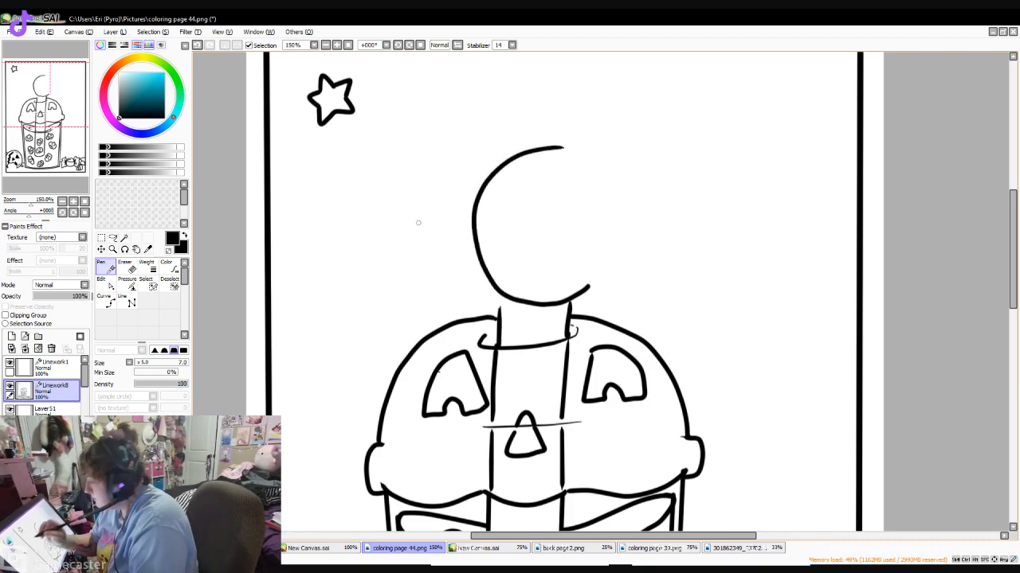
key("ctrl+z")
mouse_move(558, 90)
left_mouse_down()
mouse_move(461, 162)
mouse_move(524, 260)
mouse_move(617, 216)
mouse_move(596, 110)
mouse_move(497, 96)
mouse_move(464, 204)
mouse_move(583, 244)
mouse_move(617, 145)
mouse_move(505, 95)
mouse_move(455, 125)
mouse_move(616, 238)
mouse_move(501, 80)
mouse_move(458, 112)
mouse_move(576, 249)
mouse_move(513, 72)
left_mouse_up()
key("ctrl+z")
key("ctrl+z")
key("ctrl+z")
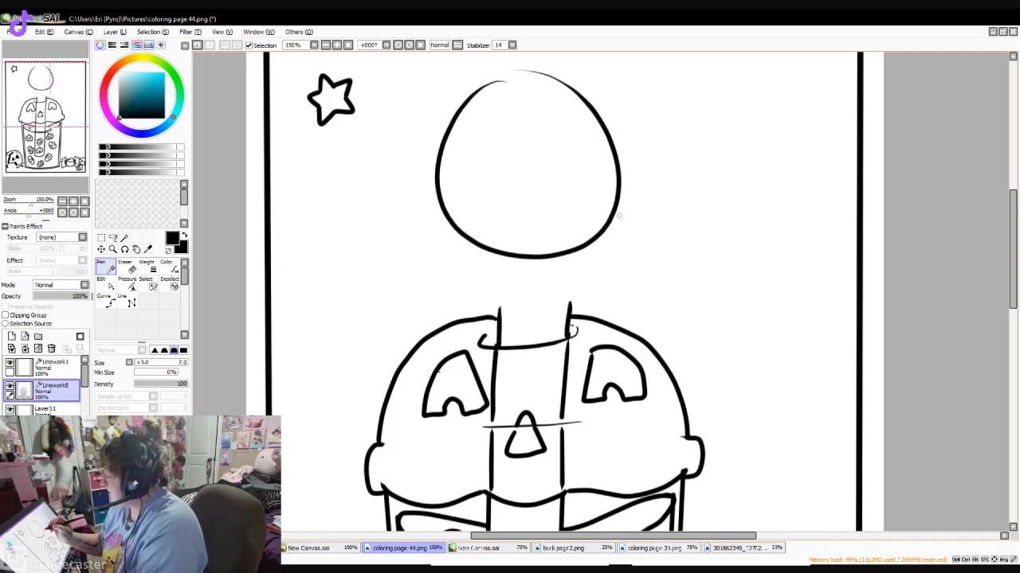
key("ctrl+z")
- Draw a large, nearly closed circle above the straw and paste a copy of it onto a new layer
mouse_move(516, 100)
left_mouse_down()
mouse_move(485, 120)
mouse_move(476, 249)
mouse_move(622, 249)
mouse_move(541, 94)
left_mouse_up()
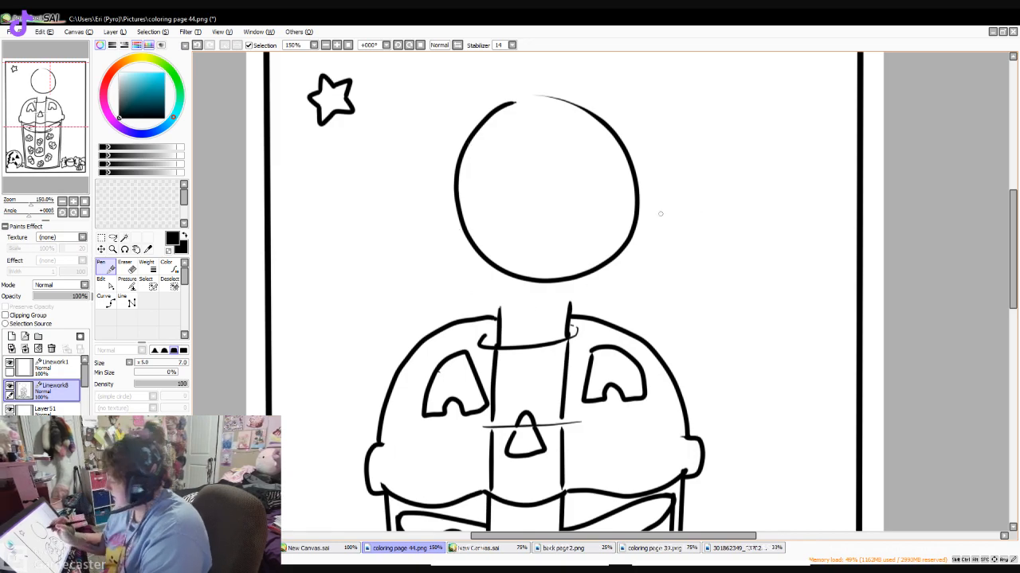
left_click(146, 274)
mouse_move(577, 94)
left_mouse_down()
mouse_move(487, 126)
mouse_move(479, 248)
mouse_move(524, 269)
mouse_move(591, 268)
mouse_move(626, 199)
mouse_move(579, 109)
mouse_move(554, 116)
left_mouse_up()
left_click(101, 249)
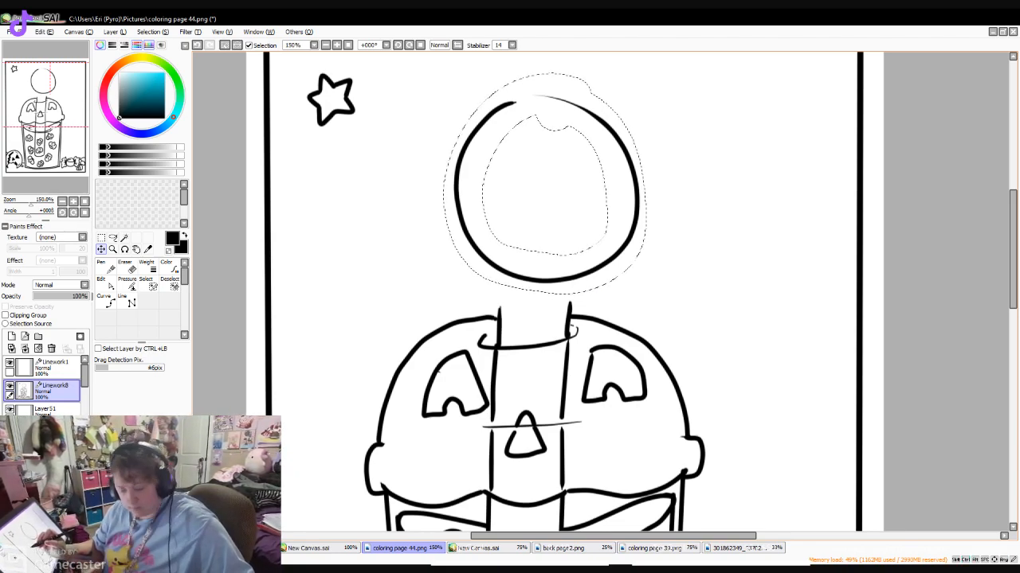
key("ctrl+c")
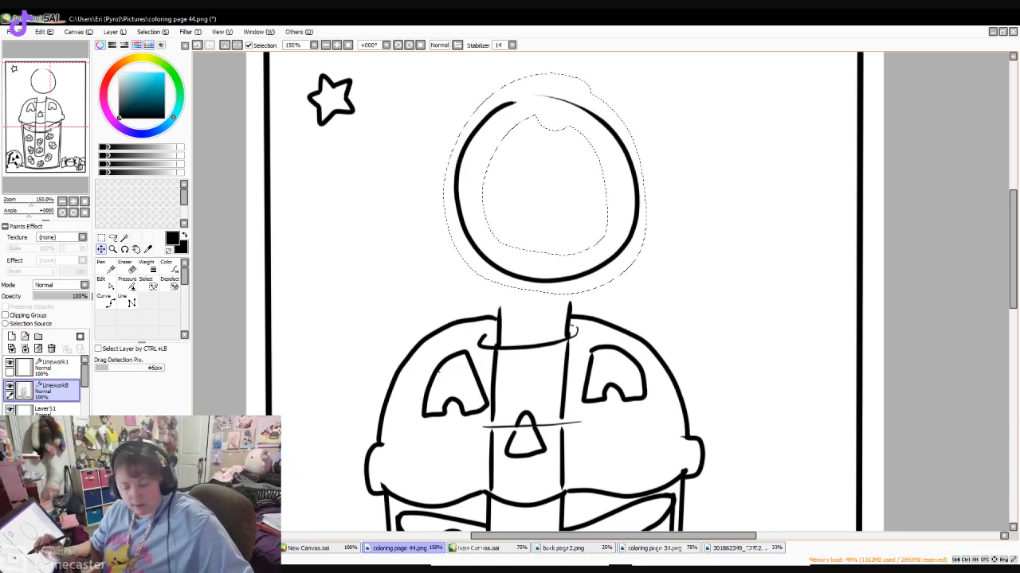
key("ctrl+v")
- Hide the layer with the pasted circle and erase the original circle from the Linework8 layer
left_click(56, 409)
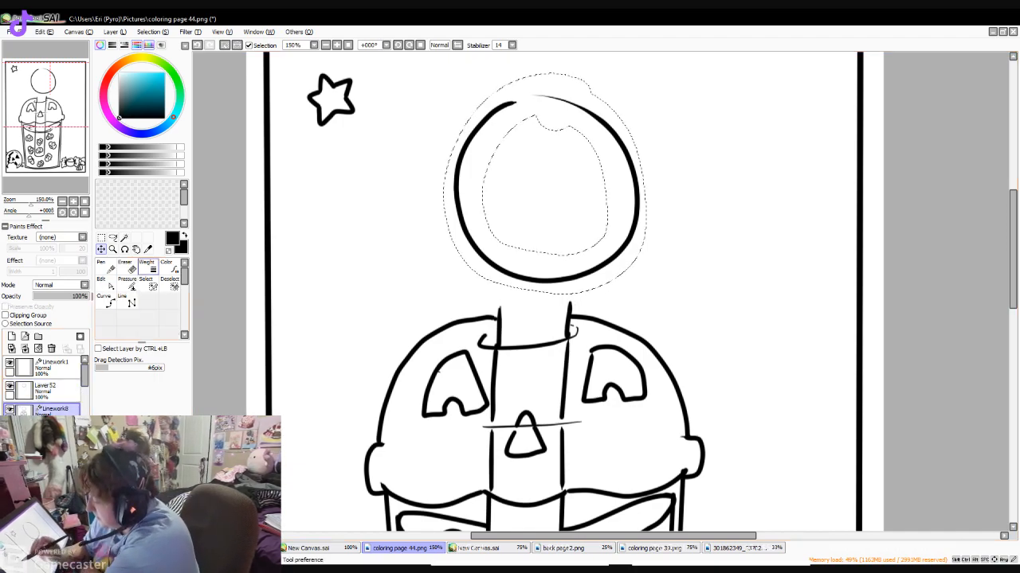
left_click(10, 387)
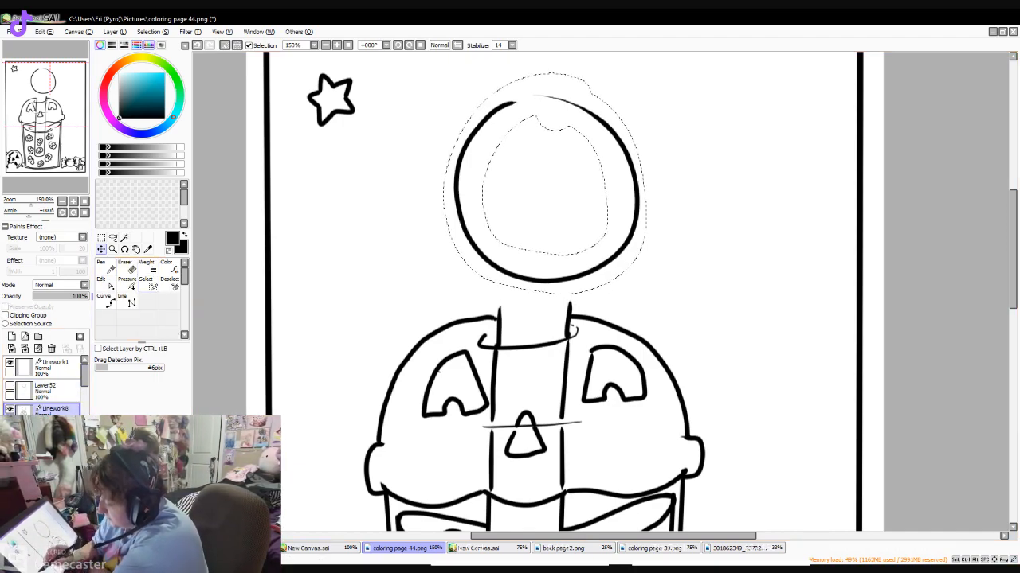
left_click(127, 268)
left_click_drag(536, 99, 481, 123)
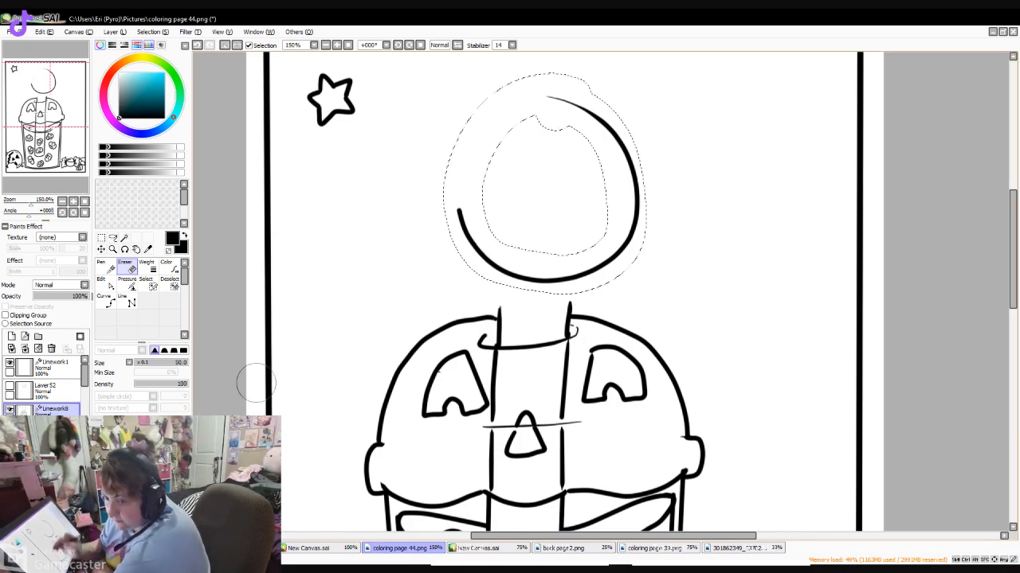
mouse_move(466, 228)
left_mouse_down()
mouse_move(516, 263)
mouse_move(572, 274)
left_mouse_up()
left_click_drag(611, 121, 555, 111)
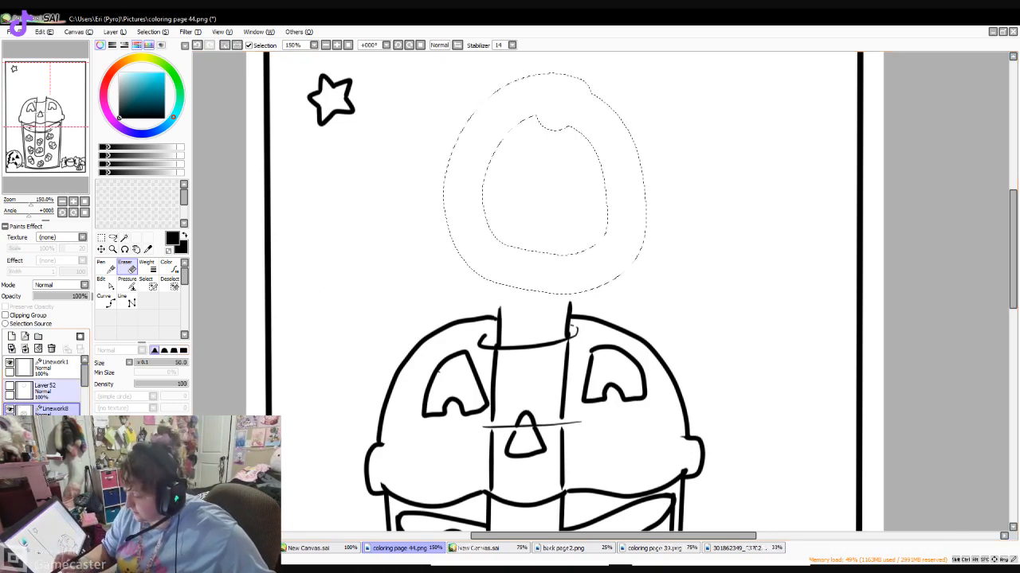
- Clear the selection, paste the copied circle onto another new layer and add the hidden Layer52 to the layer selection
left_click(101, 239)
key("ctrl+d")
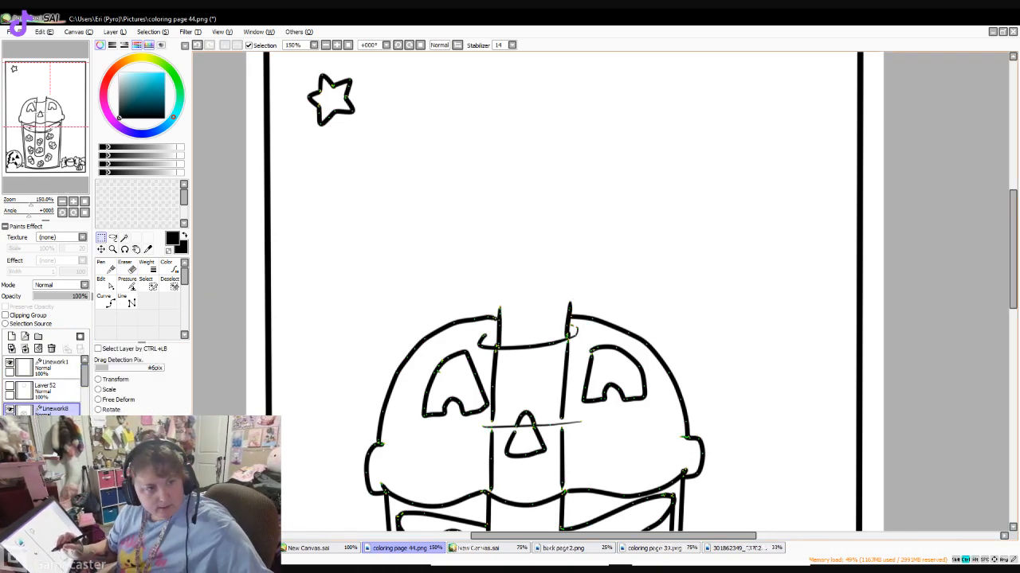
key("ctrl+v")
left_click(45, 390)
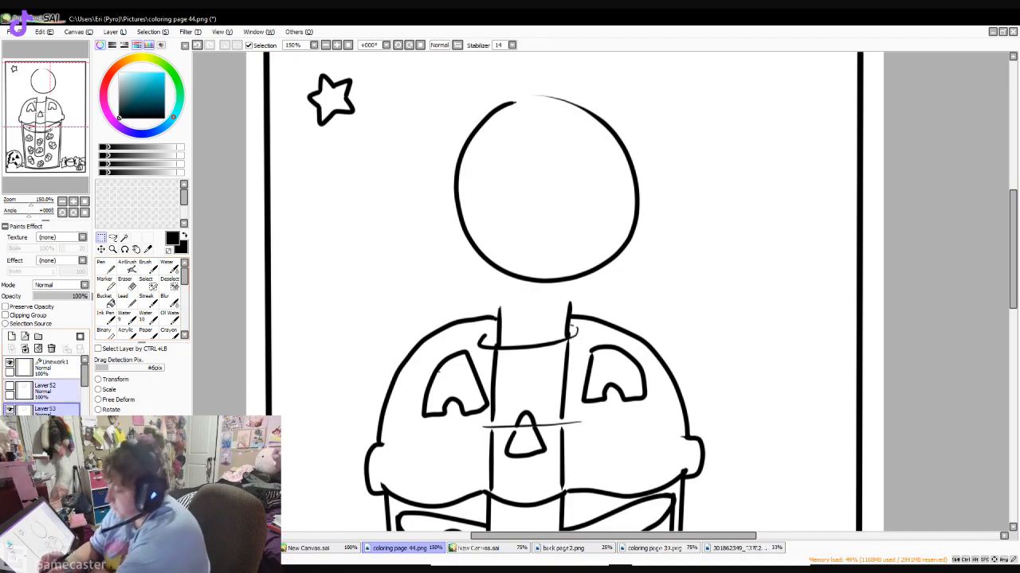
- Delete Layer52, then enlarge the circle on Layer53 slightly and lower it onto the straw's upper end
left_click(52, 349)
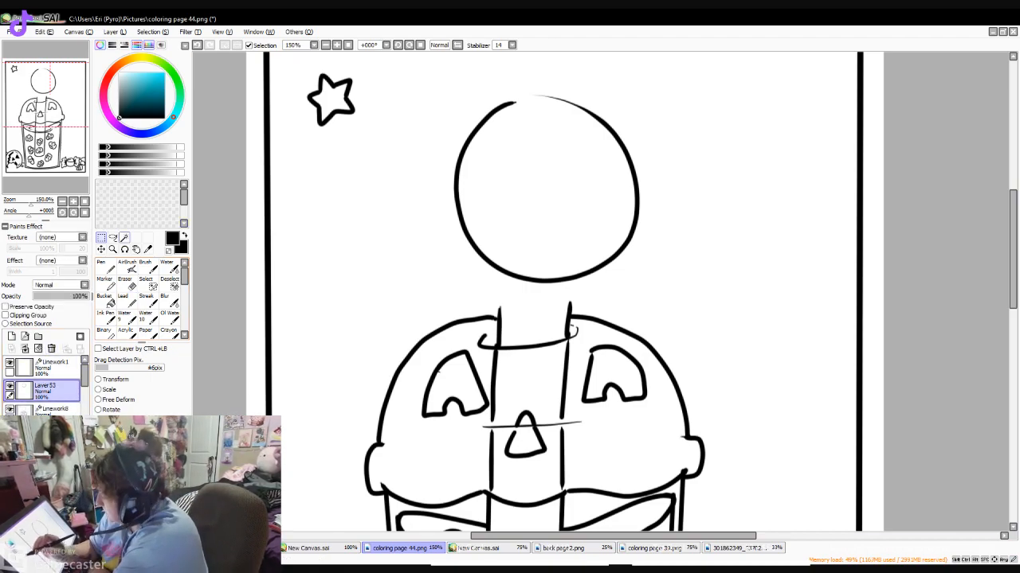
left_click(115, 380)
mouse_move(640, 95)
left_mouse_down()
mouse_move(652, 104)
mouse_move(642, 83)
mouse_move(651, 108)
left_mouse_up()
left_click_drag(552, 197, 525, 233)
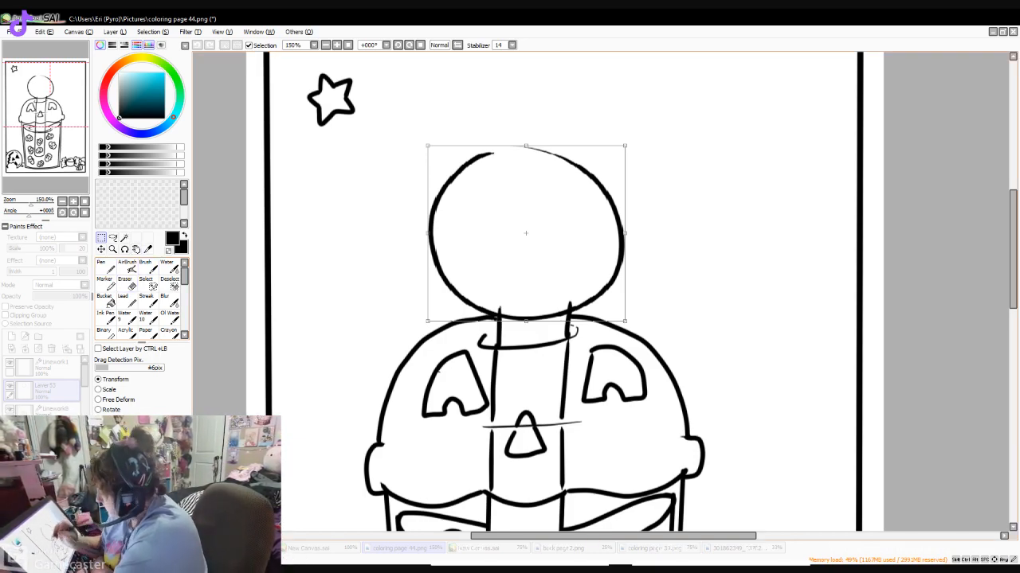
key("Return")
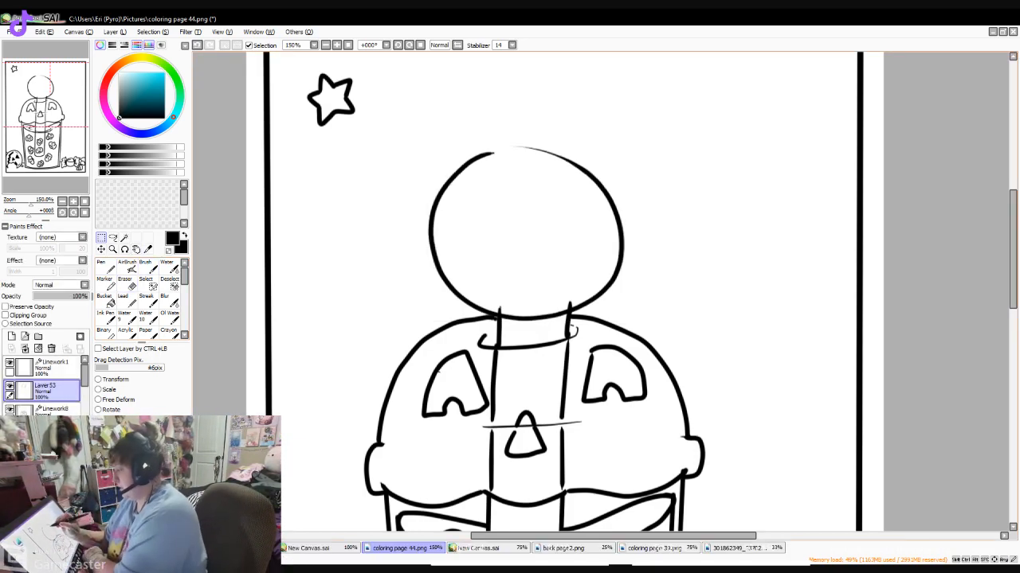
- Merge the circle layer into Linework8 and erase the straw tips inside the circle and the circle's upper-right arc
left_click(126, 283)
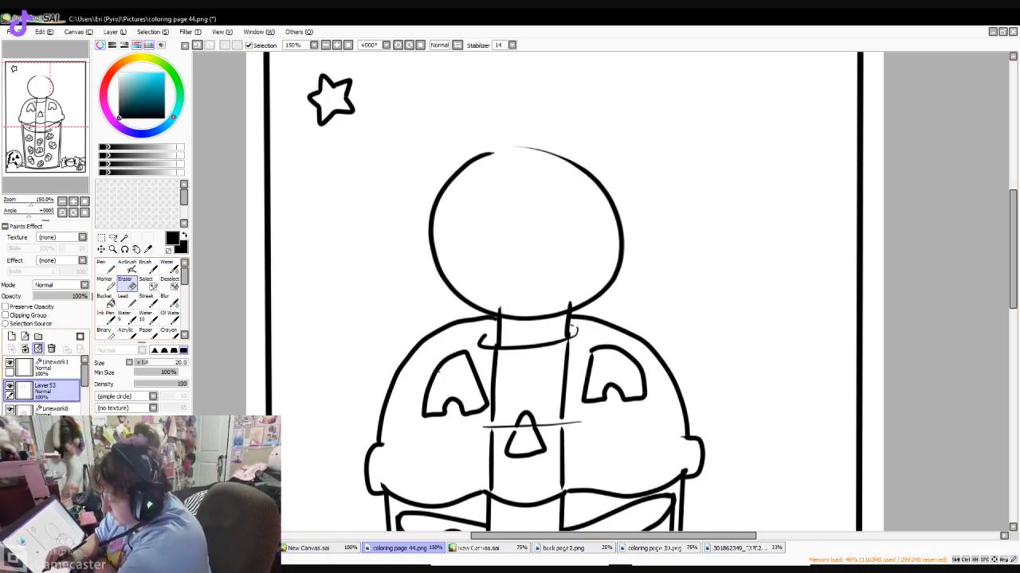
left_click(38, 348)
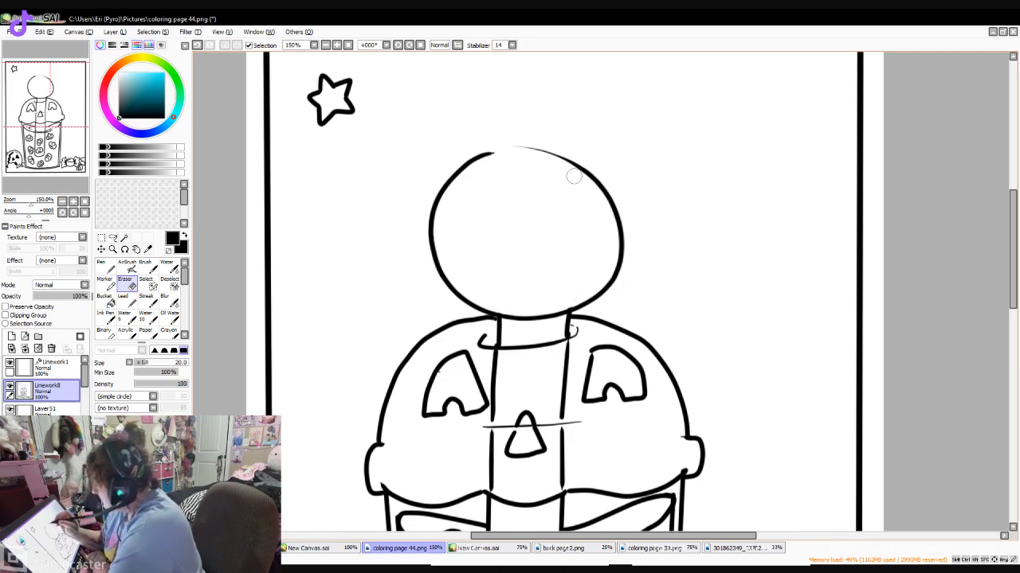
mouse_move(517, 148)
left_mouse_down()
mouse_move(600, 180)
mouse_move(577, 163)
mouse_move(617, 203)
mouse_move(612, 217)
mouse_move(629, 228)
mouse_move(624, 259)
left_mouse_up()
mouse_move(1012, 231)
left_mouse_down()
mouse_move(1012, 307)
mouse_move(1012, 235)
left_mouse_up()
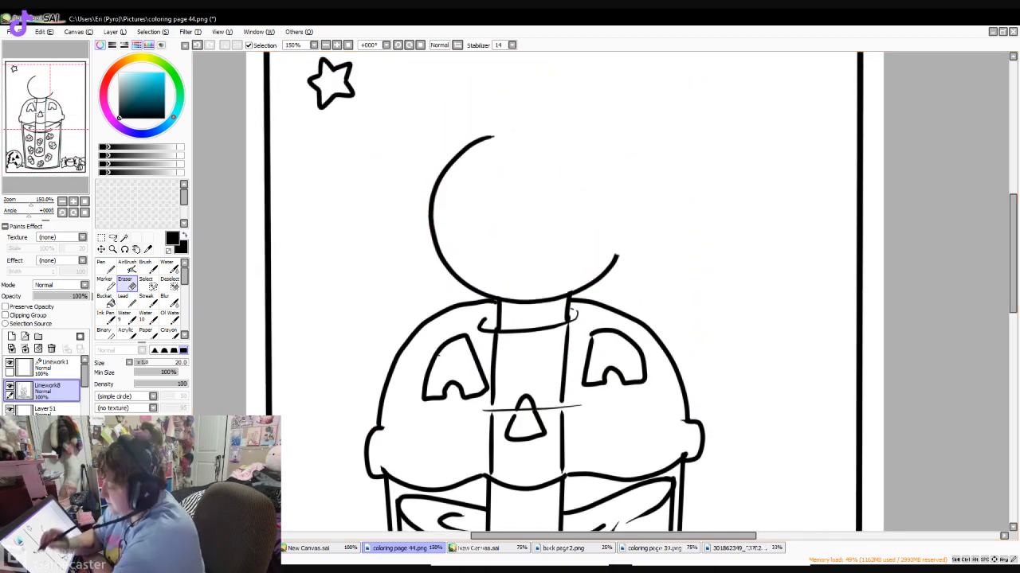
- On a new linework layer, complete the circle's top arc and draw a scalloped bite mark down its right side
left_click(25, 337)
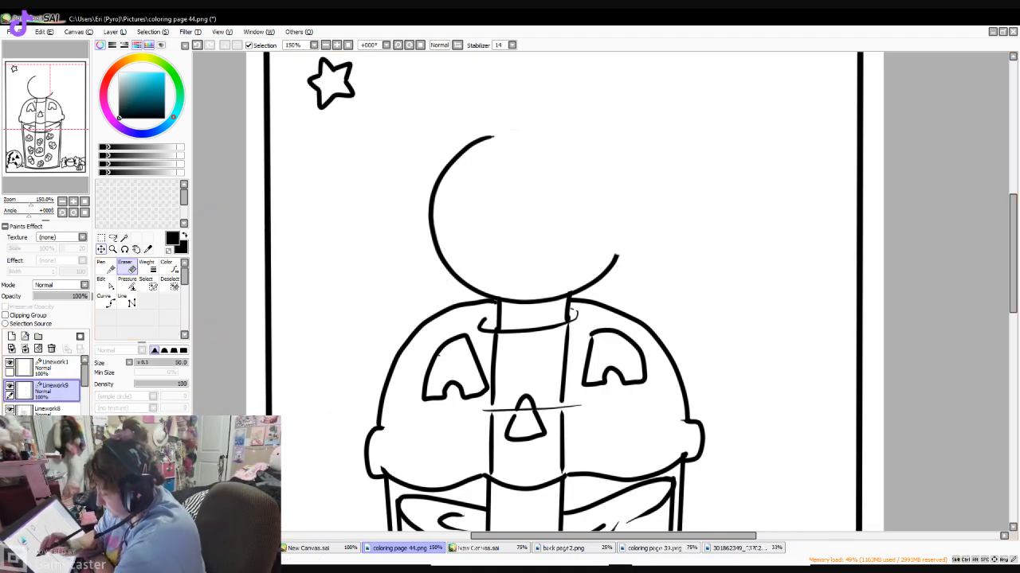
left_click(104, 268)
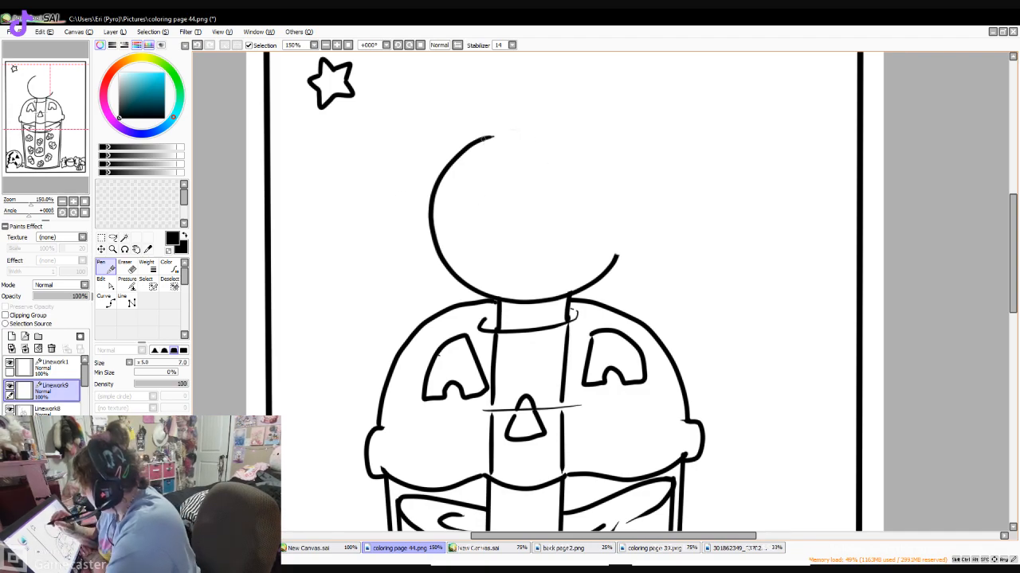
mouse_move(492, 137)
left_mouse_down()
mouse_move(522, 127)
mouse_move(570, 140)
mouse_move(558, 157)
mouse_move(562, 178)
mouse_move(581, 182)
mouse_move(572, 211)
mouse_move(607, 216)
mouse_move(604, 244)
mouse_move(618, 261)
left_mouse_up()
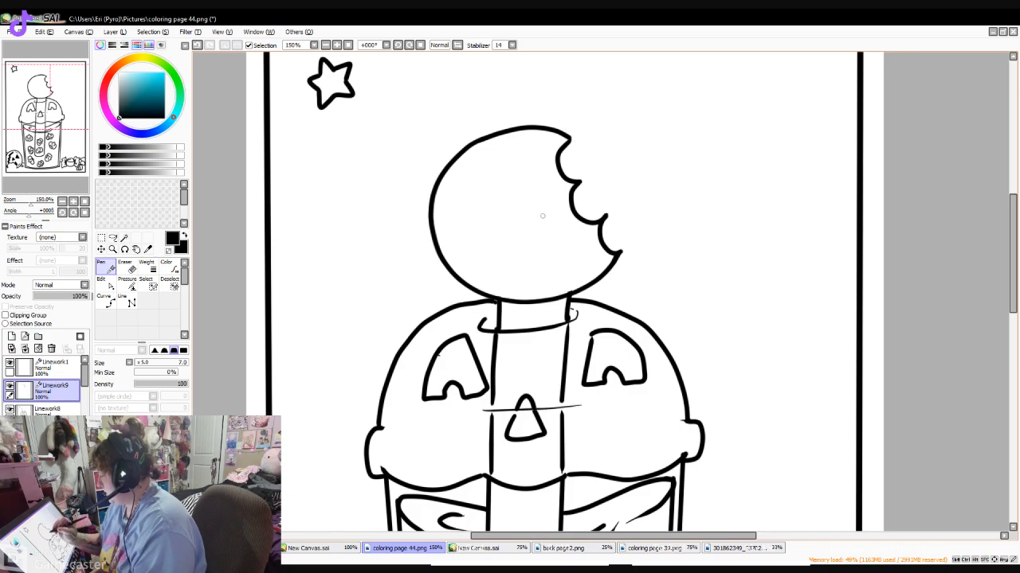
- Draw a jack-o'-lantern face in the bitten circle with solid black triangular eyes and nose and a thick zigzag mouth, using pen size 9 for filling
mouse_move(473, 164)
left_mouse_down()
mouse_move(462, 210)
mouse_move(479, 205)
mouse_move(478, 163)
mouse_move(465, 187)
left_mouse_up()
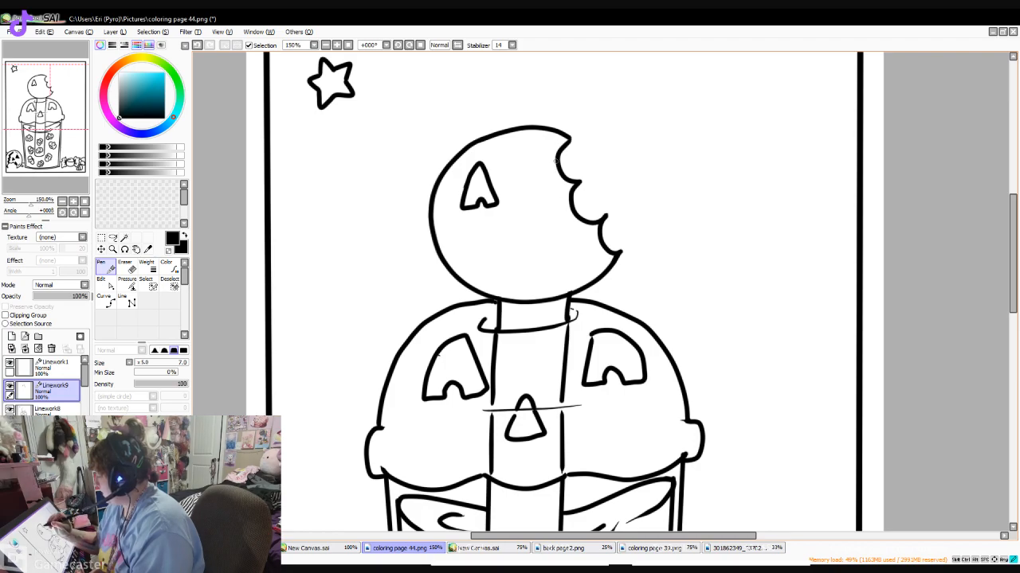
left_click_drag(557, 161, 561, 196)
key("]")
key("]")
mouse_move(460, 209)
left_mouse_down()
mouse_move(480, 167)
mouse_move(471, 186)
mouse_move(480, 174)
mouse_move(485, 197)
mouse_move(482, 173)
mouse_move(492, 202)
left_mouse_up()
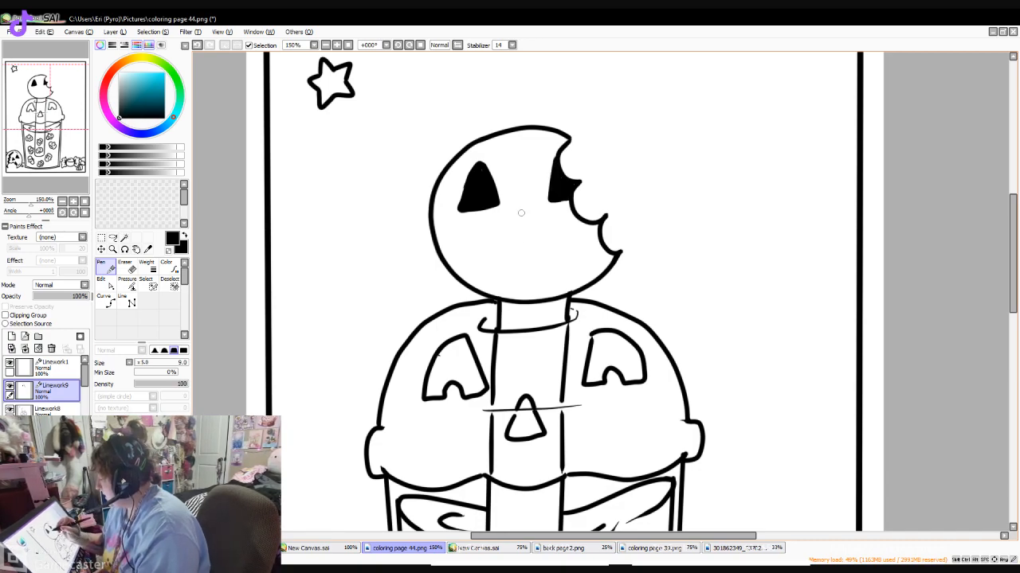
mouse_move(520, 211)
left_mouse_down()
mouse_move(516, 224)
mouse_move(534, 233)
mouse_move(518, 236)
left_mouse_up()
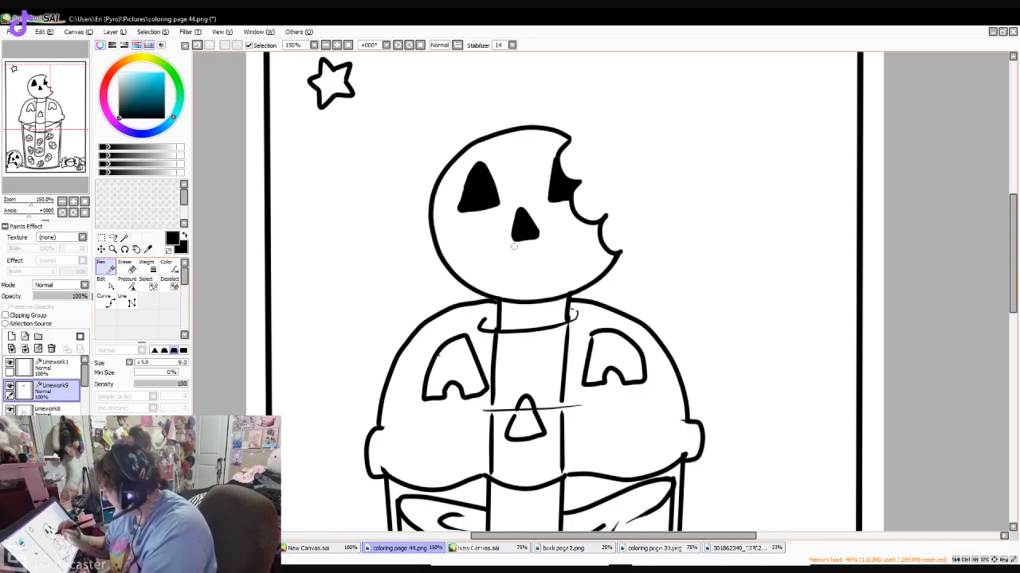
mouse_move(455, 245)
left_mouse_down()
mouse_move(487, 280)
mouse_move(513, 261)
mouse_move(535, 287)
mouse_move(550, 260)
mouse_move(572, 279)
mouse_move(589, 228)
left_mouse_up()
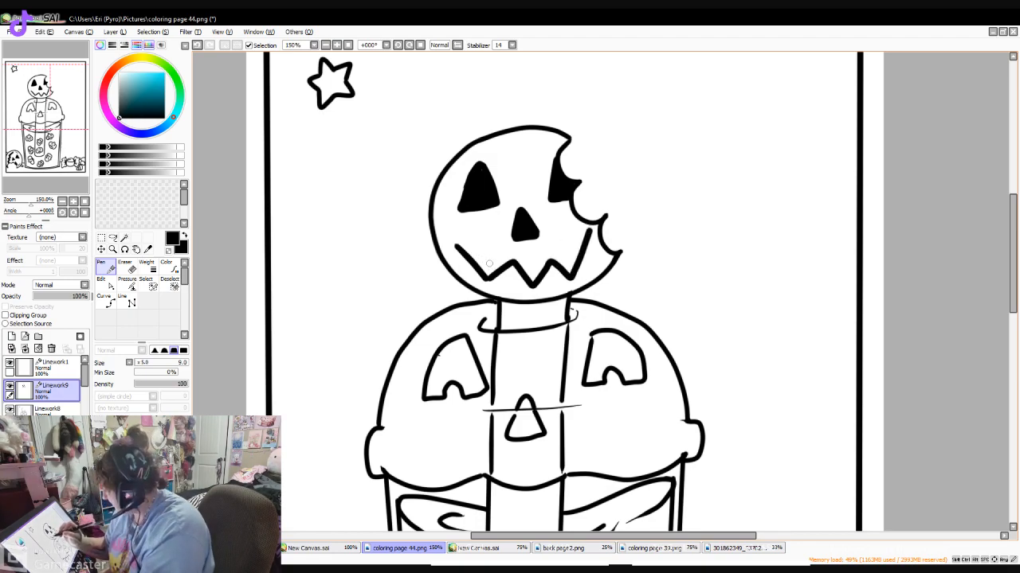
mouse_move(458, 246)
left_mouse_down()
mouse_move(493, 268)
mouse_move(463, 247)
mouse_move(489, 272)
mouse_move(533, 281)
left_mouse_up()
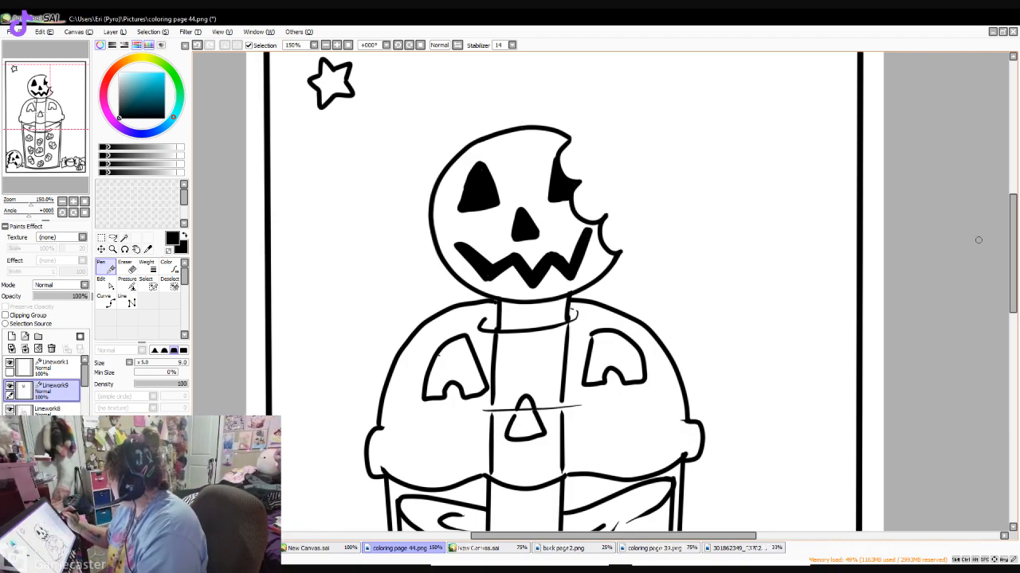
- Draw the straw's left side above the pumpkin ball and its right side running from above the ball down into the bite
left_click_drag(1012, 243, 1013, 219)
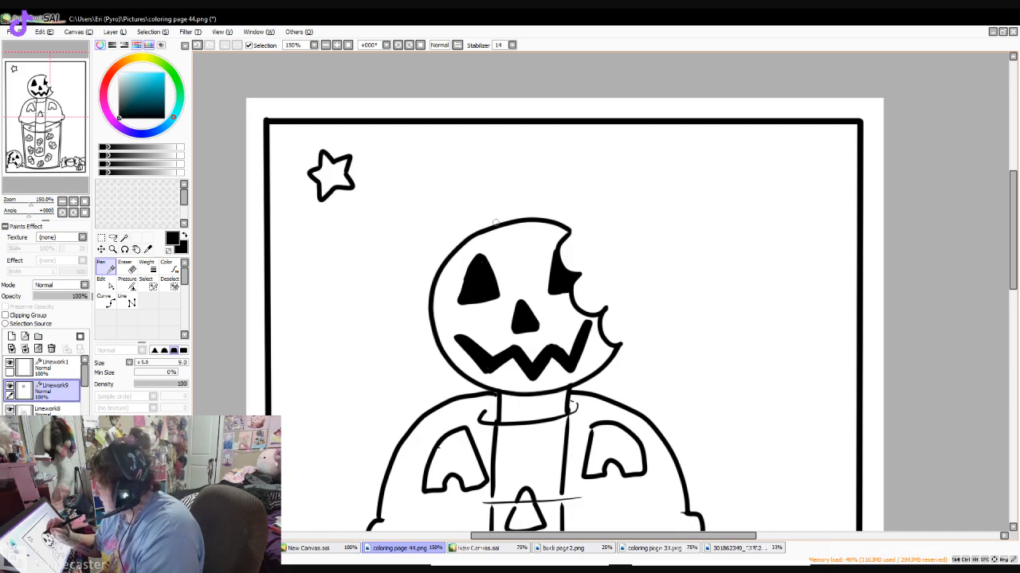
left_click_drag(495, 226, 500, 188)
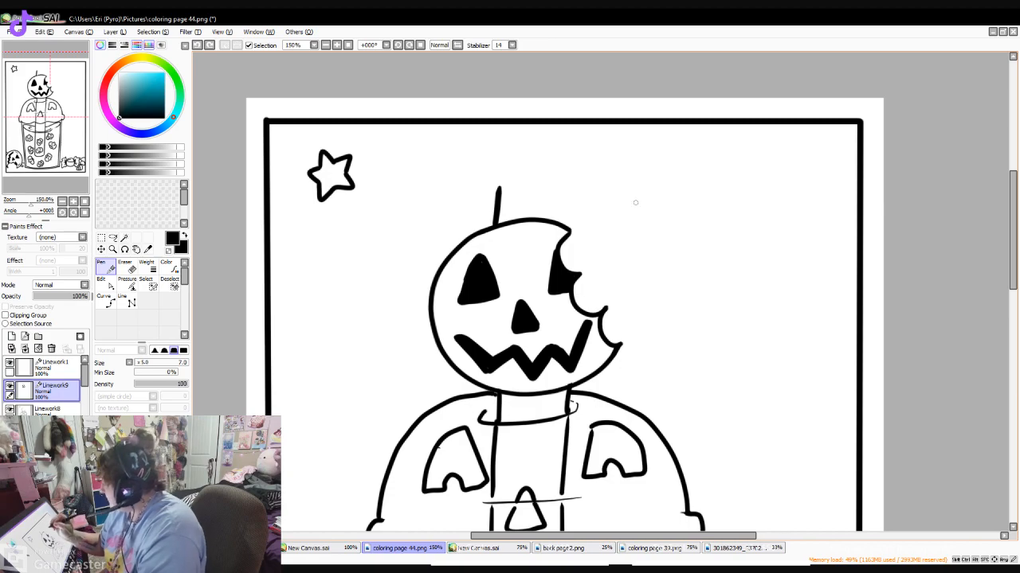
left_click_drag(567, 234, 567, 275)
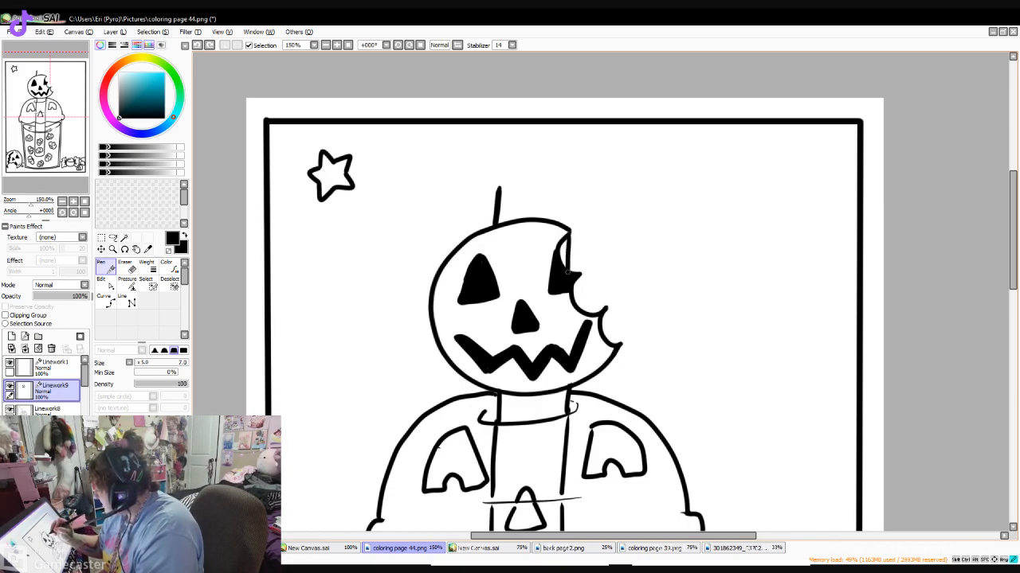
left_click_drag(567, 230, 569, 202)
- Erase the straw's left side above the ball, redraw it shorter and close the straw's end with an oval rim
key("e")
mouse_move(485, 168)
left_mouse_down()
mouse_move(511, 186)
mouse_move(487, 205)
left_mouse_up()
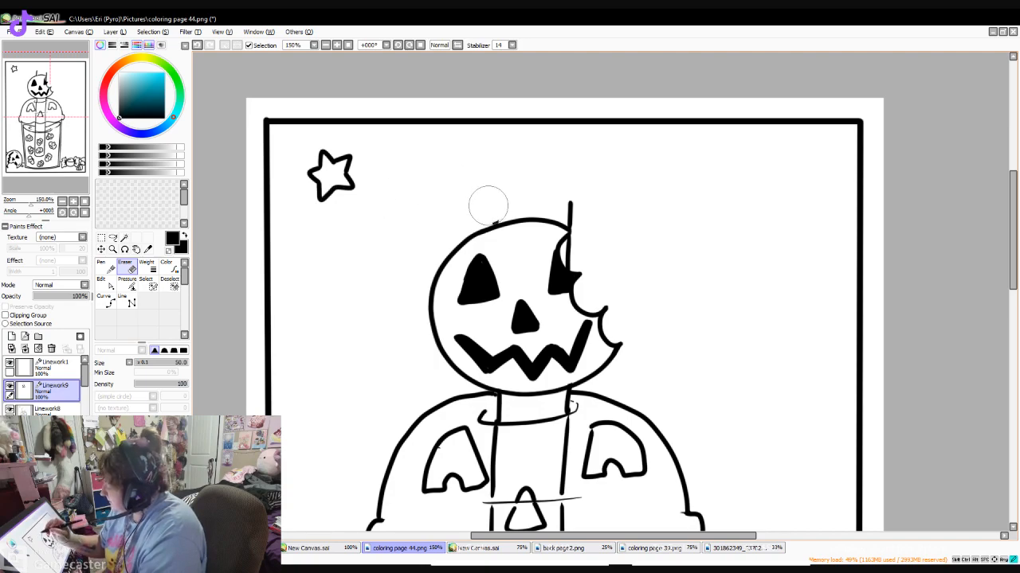
left_click(105, 266)
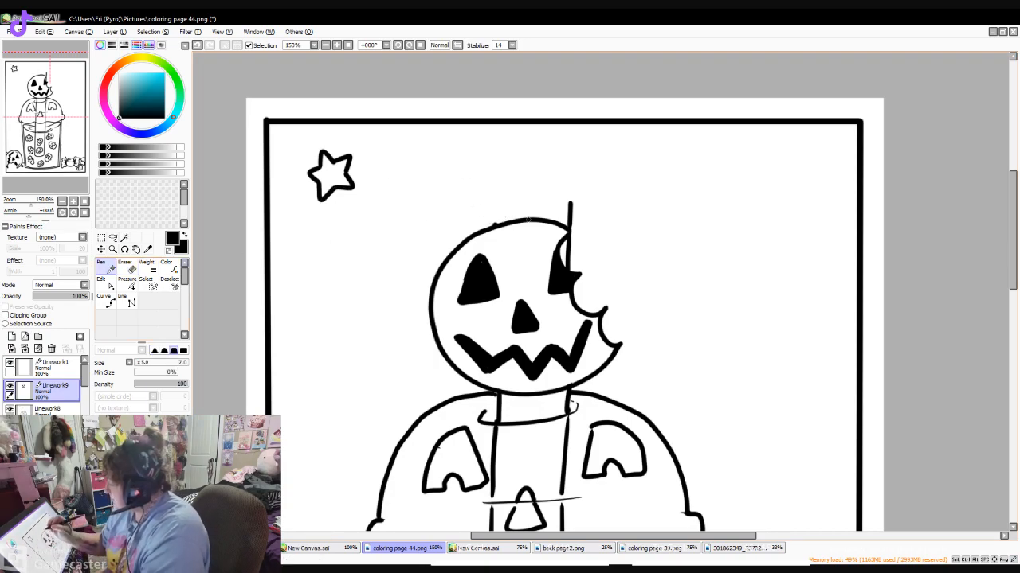
left_click_drag(494, 227, 498, 190)
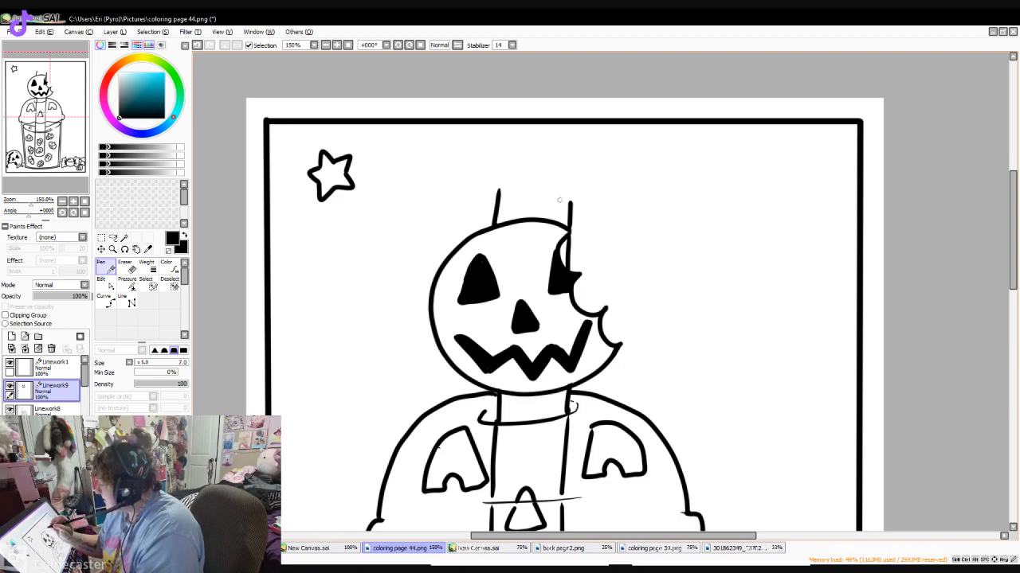
key("ctrl+z")
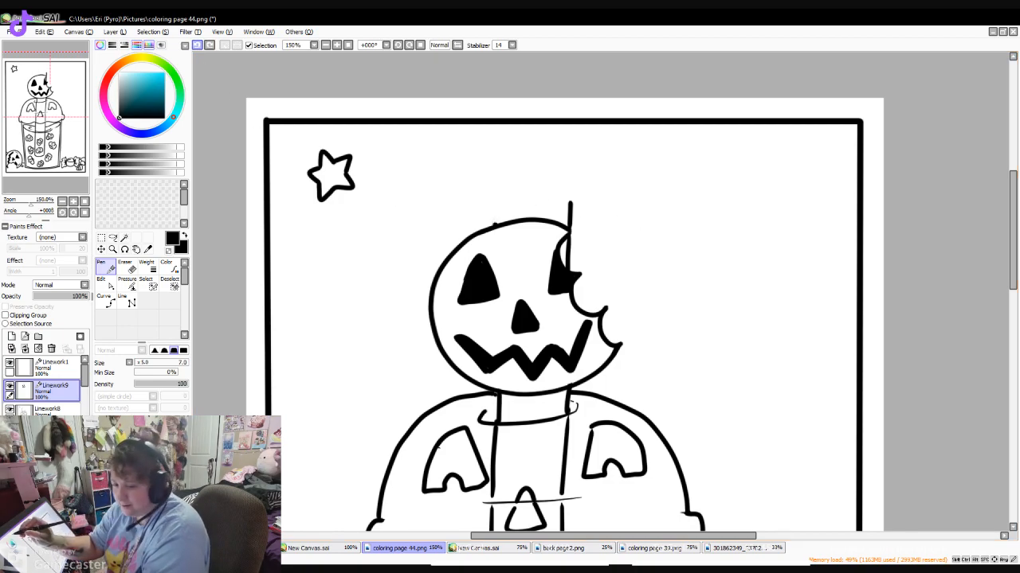
left_click_drag(493, 227, 495, 205)
mouse_move(569, 202)
left_mouse_down()
mouse_move(495, 210)
mouse_move(535, 220)
mouse_move(570, 211)
mouse_move(571, 201)
left_mouse_up()
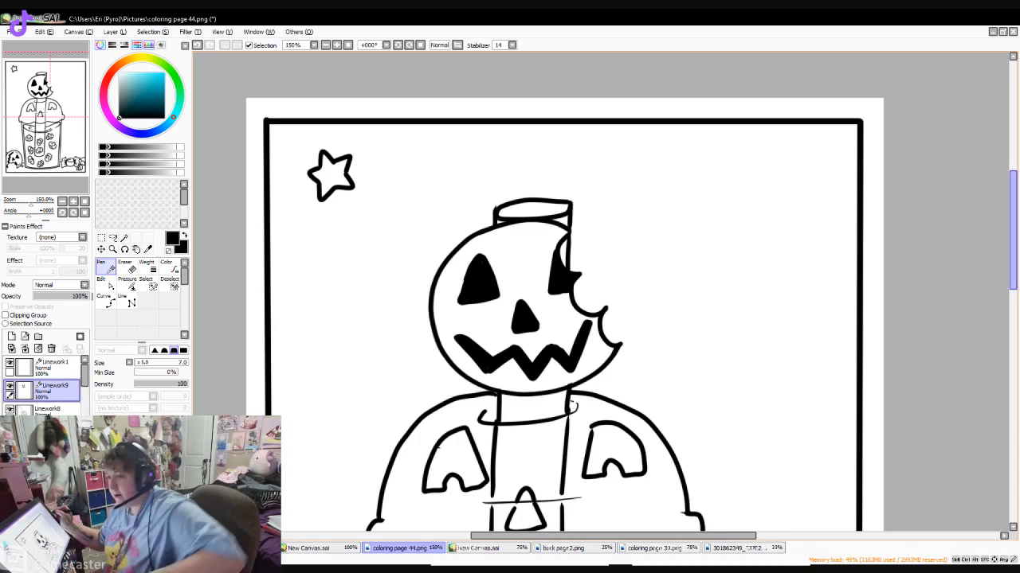
- Draw three five-pointed stars on the left side of the page, beside the pumpkin ball, the domed lid and the cup
mouse_move(1013, 230)
left_mouse_down()
mouse_move(1012, 315)
mouse_move(1012, 250)
left_mouse_up()
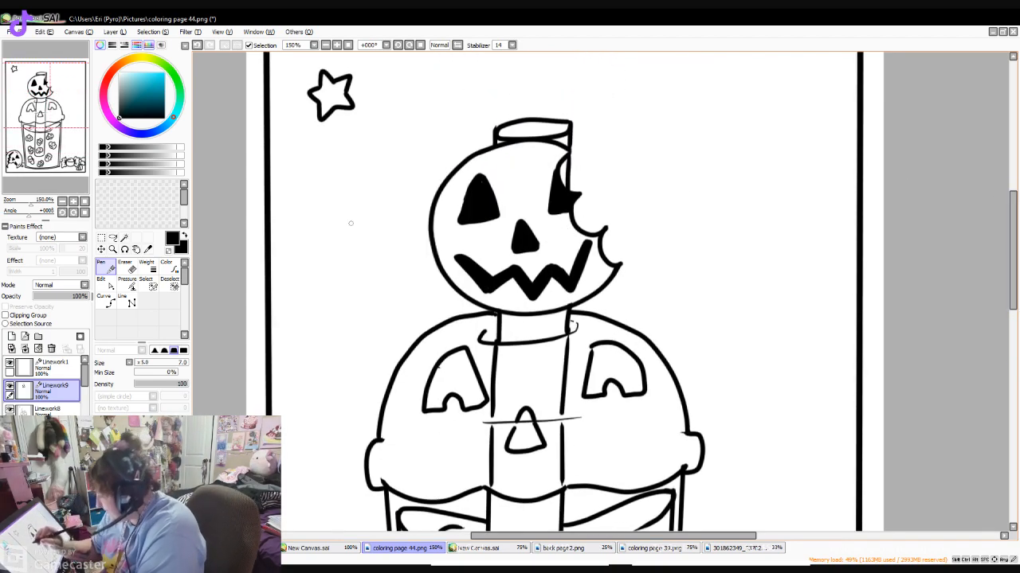
mouse_move(384, 256)
left_mouse_down()
mouse_move(399, 261)
mouse_move(363, 259)
mouse_move(363, 298)
left_mouse_up()
mouse_move(364, 298)
left_mouse_down()
mouse_move(387, 294)
mouse_move(405, 306)
mouse_move(407, 279)
mouse_move(420, 271)
mouse_move(404, 296)
left_mouse_up()
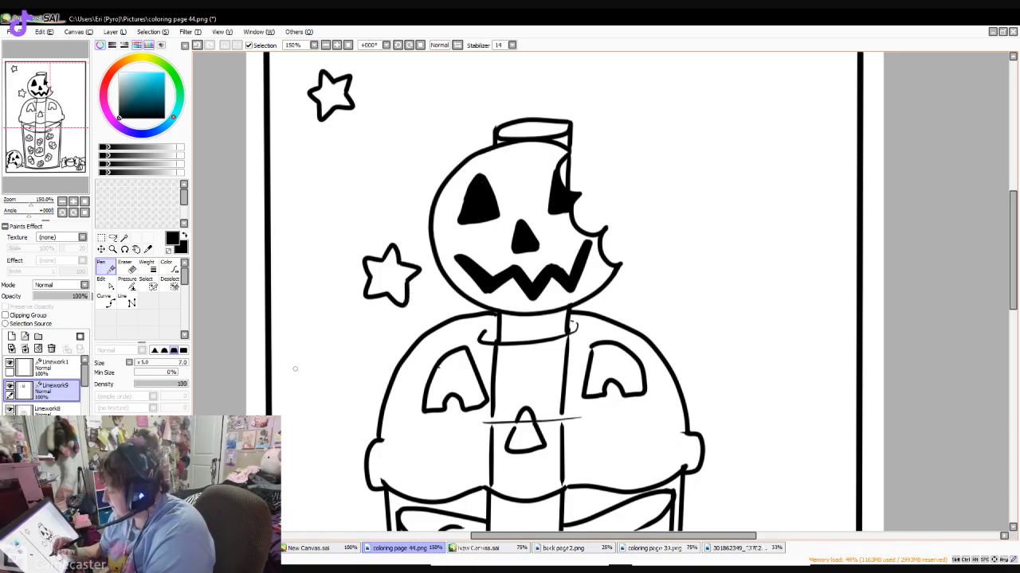
mouse_move(287, 377)
left_mouse_down()
mouse_move(303, 377)
mouse_move(270, 380)
mouse_move(278, 390)
mouse_move(325, 373)
mouse_move(317, 391)
mouse_move(283, 400)
mouse_move(281, 419)
mouse_move(302, 402)
mouse_move(319, 415)
mouse_move(319, 385)
left_mouse_up()
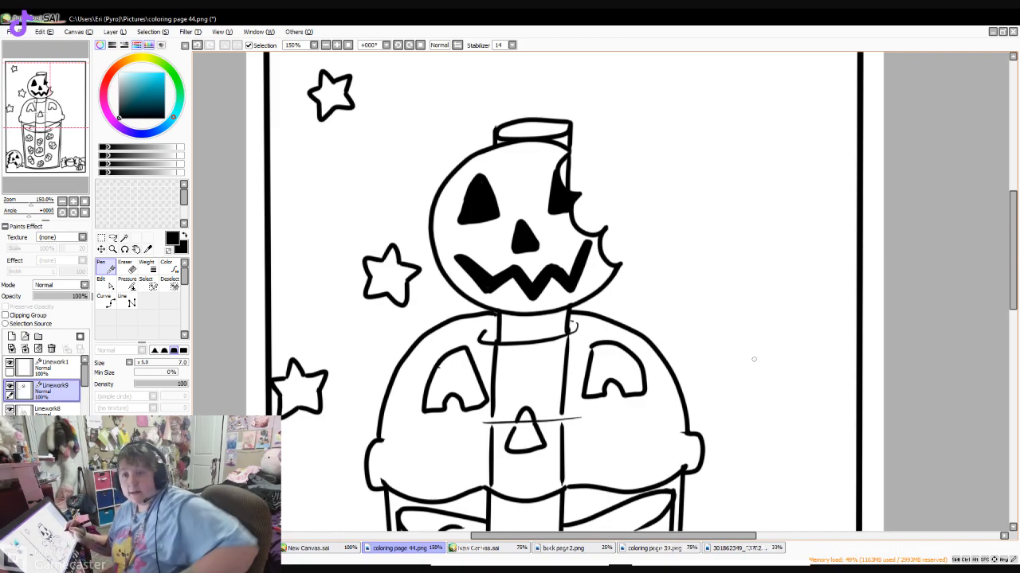
mouse_move(335, 342)
left_mouse_down()
mouse_move(322, 348)
mouse_move(331, 380)
mouse_move(359, 370)
mouse_move(366, 341)
mouse_move(377, 348)
mouse_move(364, 356)
left_mouse_up()
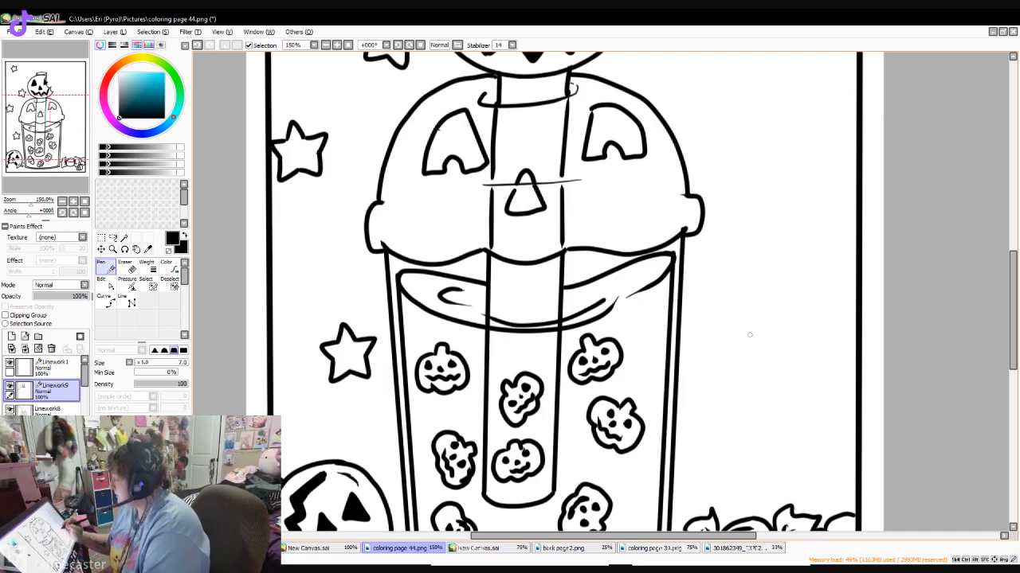
- Draw two five-pointed stars to the right of the cup, one above the wrapped candy and one near the page border
scroll(1012, 311, "up", 3)
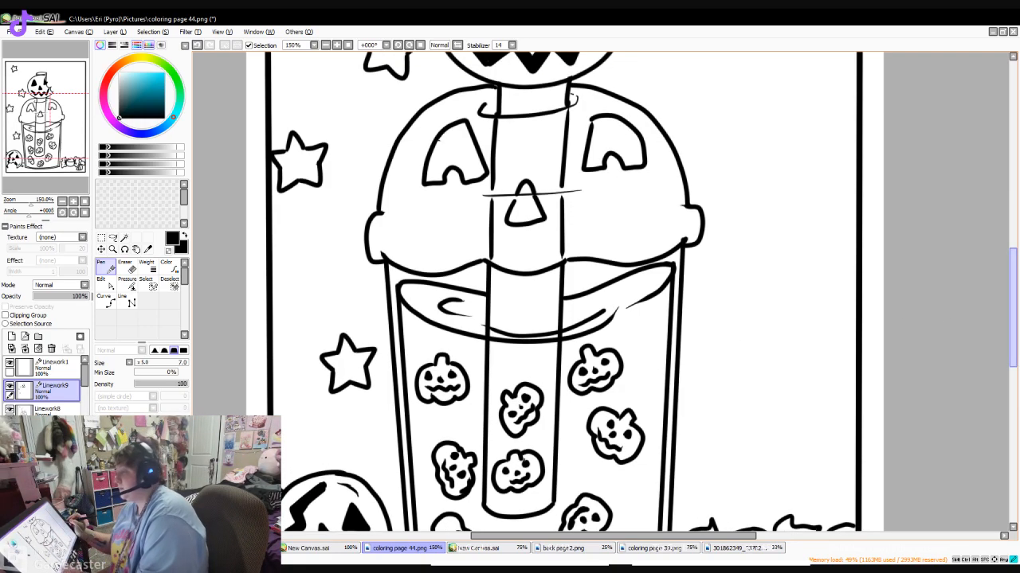
scroll(558, 291, "up", 2)
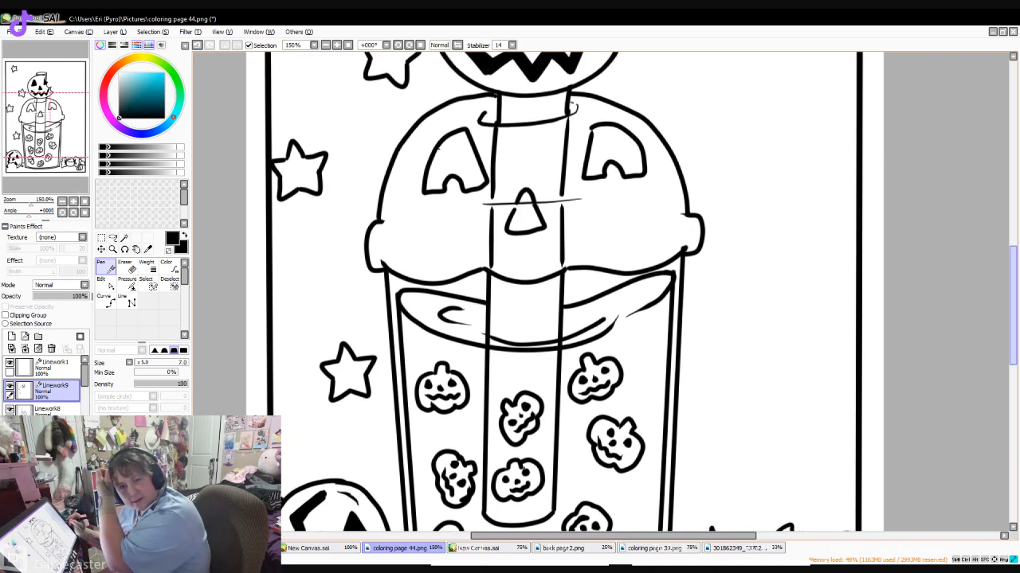
left_click_drag(1012, 335, 1012, 337)
scroll(974, 327, "down", 3)
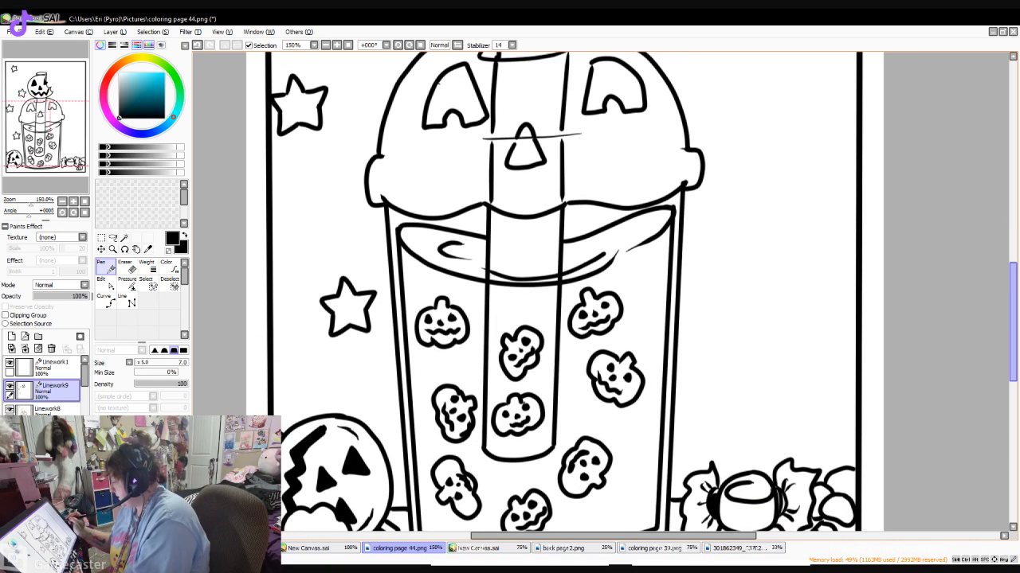
mouse_move(702, 402)
left_mouse_down()
mouse_move(706, 385)
mouse_move(718, 401)
mouse_move(685, 412)
mouse_move(731, 436)
left_mouse_up()
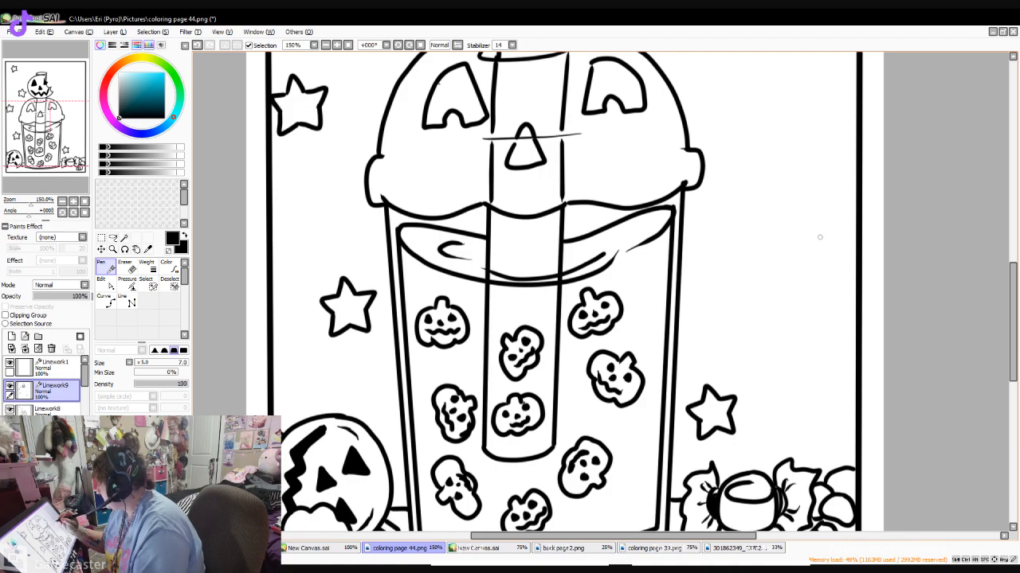
mouse_move(814, 238)
left_mouse_down()
mouse_move(819, 227)
mouse_move(834, 237)
mouse_move(792, 246)
mouse_move(814, 260)
mouse_move(810, 241)
mouse_move(799, 245)
mouse_move(810, 256)
left_mouse_up()
key("ctrl+z")
key("ctrl+z")
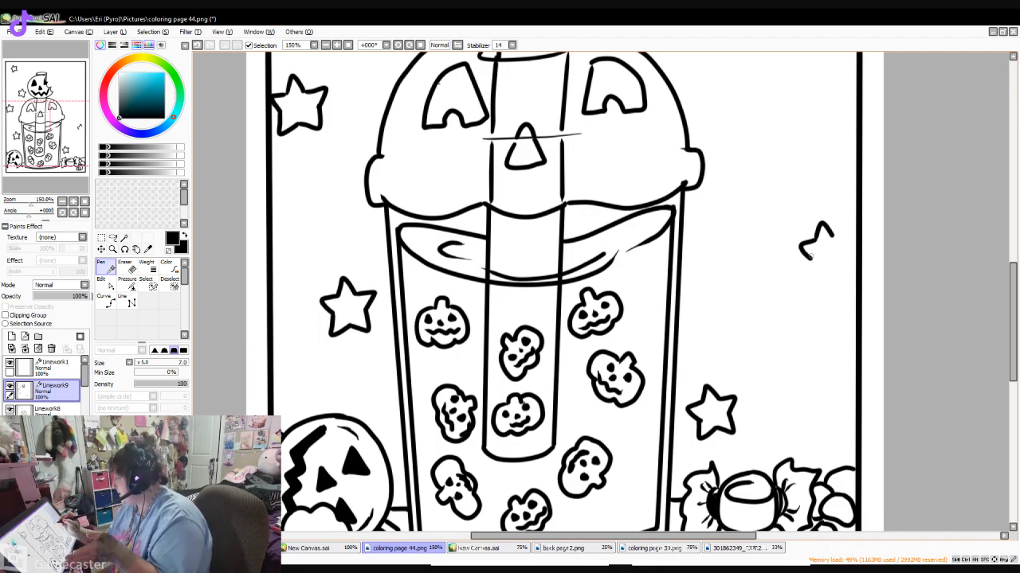
mouse_move(811, 256)
left_mouse_down()
mouse_move(814, 280)
mouse_move(832, 267)
mouse_move(831, 233)
mouse_move(852, 232)
mouse_move(843, 251)
left_mouse_up()
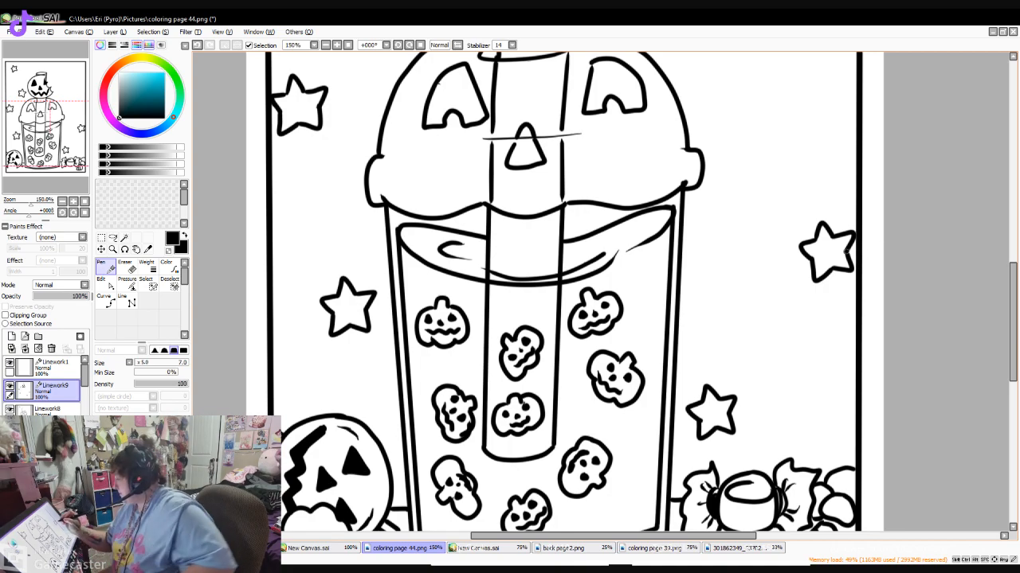
- Draw a five-pointed star just to the right of the domed lid
scroll(557, 294, "up", 1)
scroll(824, 262, "up", 5)
mouse_move(703, 322)
left_mouse_down()
mouse_move(706, 303)
mouse_move(719, 312)
mouse_move(697, 323)
mouse_move(701, 340)
mouse_move(721, 349)
mouse_move(726, 312)
mouse_move(739, 313)
left_mouse_up()
left_click_drag(739, 313, 734, 329)
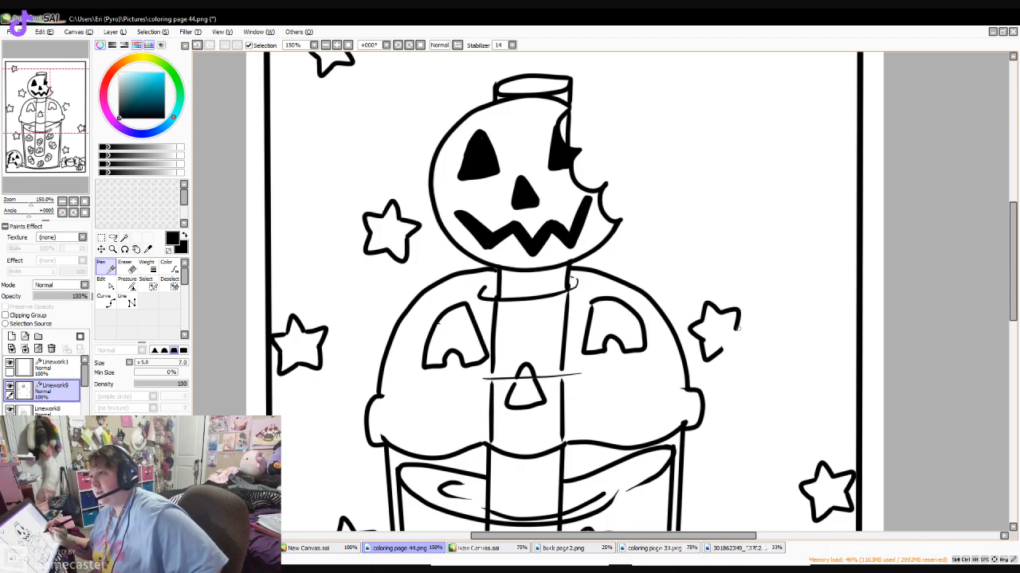
left_click_drag(734, 330, 722, 349)
- Draw a slightly larger five-pointed star near the right page border, level with the pumpkin ball
left_click_drag(1013, 280, 1013, 296)
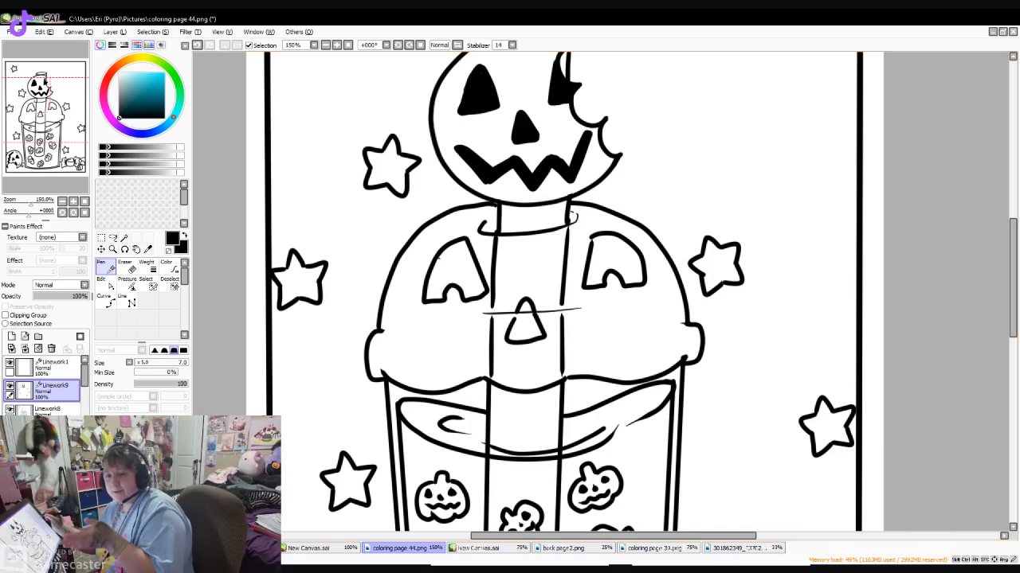
left_click_drag(1012, 278, 1012, 238)
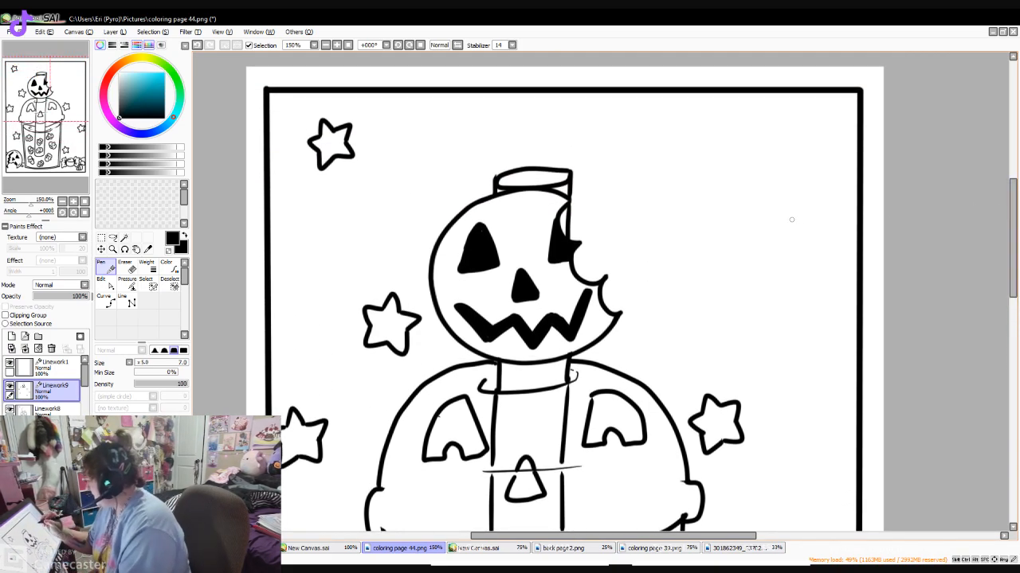
mouse_move(801, 246)
left_mouse_down()
mouse_move(805, 225)
mouse_move(847, 242)
mouse_move(825, 279)
mouse_move(846, 285)
mouse_move(837, 259)
left_mouse_up()
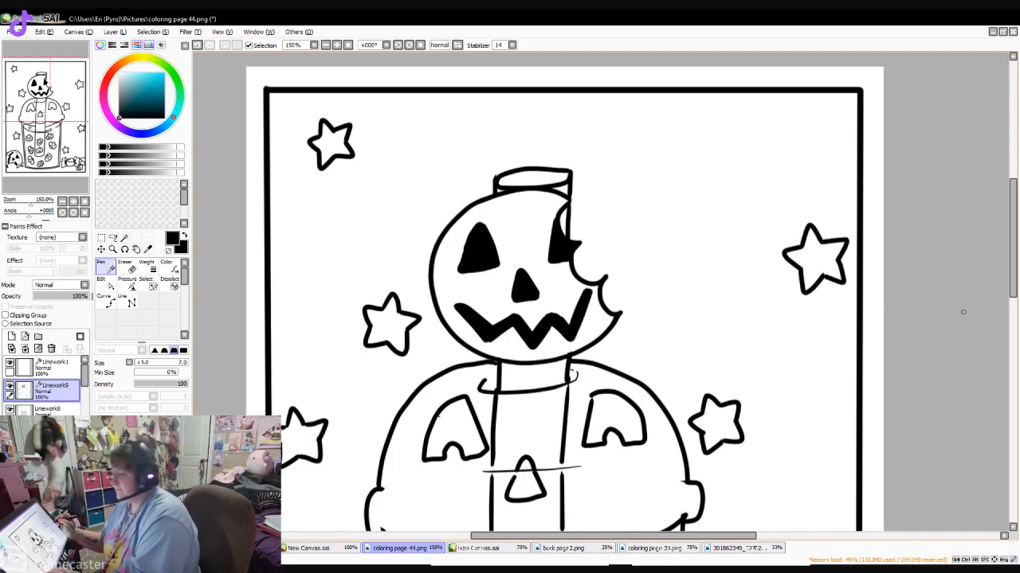
scroll(730, 314, "up", 2)
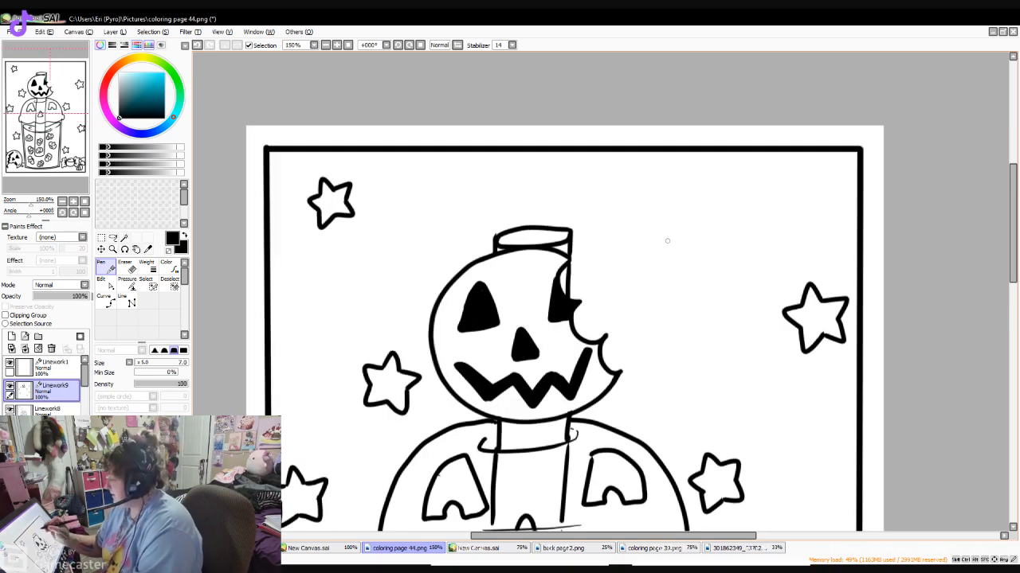
- Draw a five-pointed star to the right of the straw top and a partial star cut off by the upper border near the right corner
mouse_move(635, 236)
left_mouse_down()
mouse_move(642, 216)
mouse_move(654, 234)
left_mouse_up()
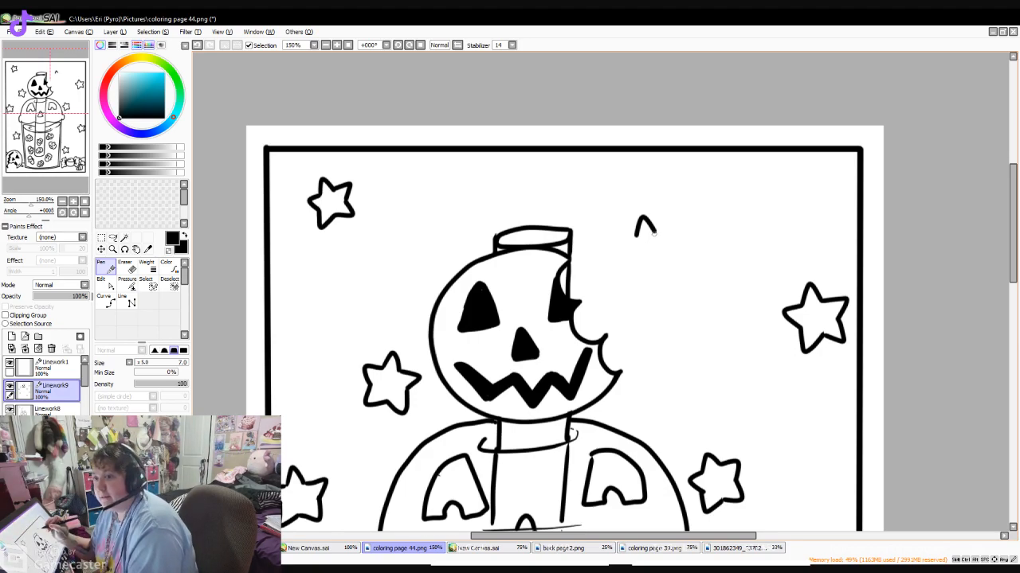
mouse_move(634, 237)
left_mouse_down()
mouse_move(619, 243)
mouse_move(634, 279)
mouse_move(653, 267)
left_mouse_up()
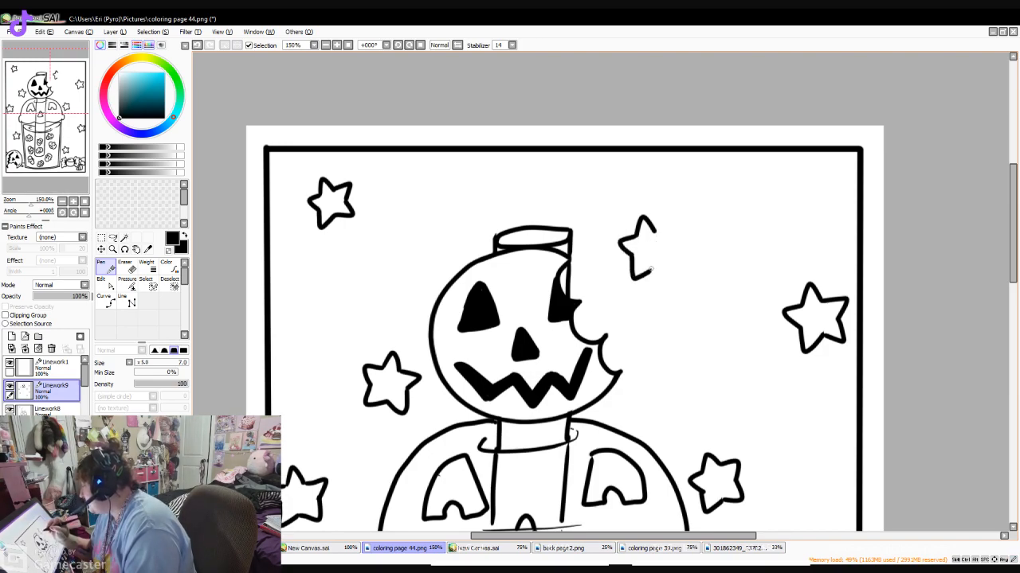
mouse_move(652, 232)
left_mouse_down()
mouse_move(676, 232)
mouse_move(648, 275)
mouse_move(671, 276)
mouse_move(672, 251)
left_mouse_up()
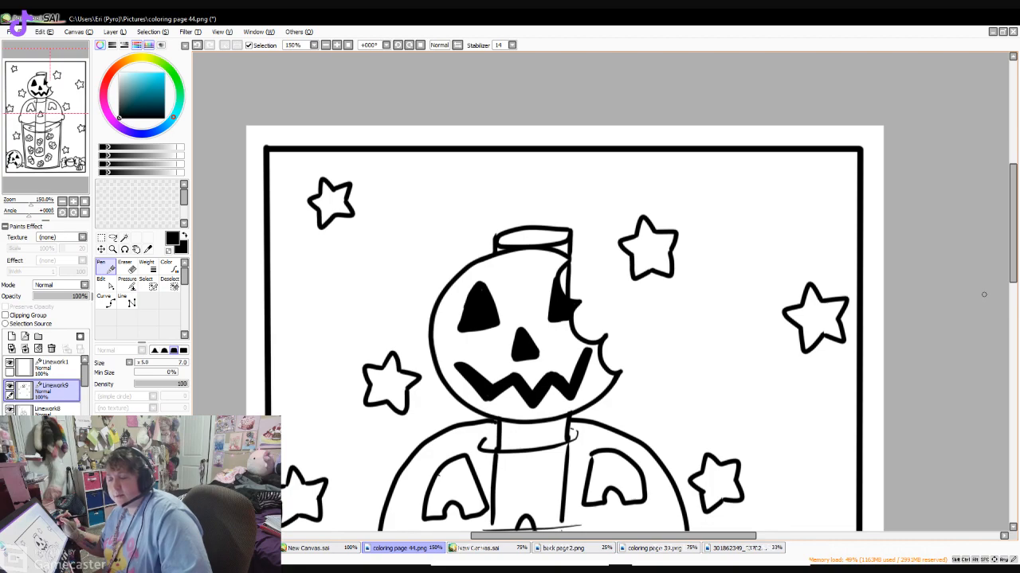
mouse_move(788, 212)
left_mouse_down()
mouse_move(827, 223)
mouse_move(822, 209)
left_mouse_up()
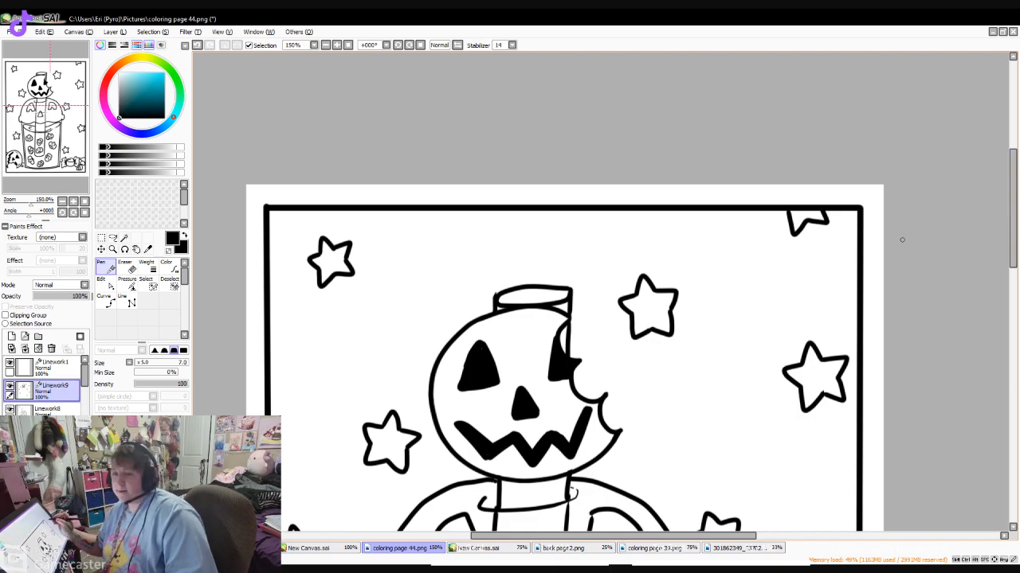
- Draw two striped candy corn pieces below the bitten pumpkin ball beside the cup's base
mouse_move(1012, 208)
left_mouse_down()
mouse_move(1012, 302)
mouse_move(1012, 220)
left_mouse_up()
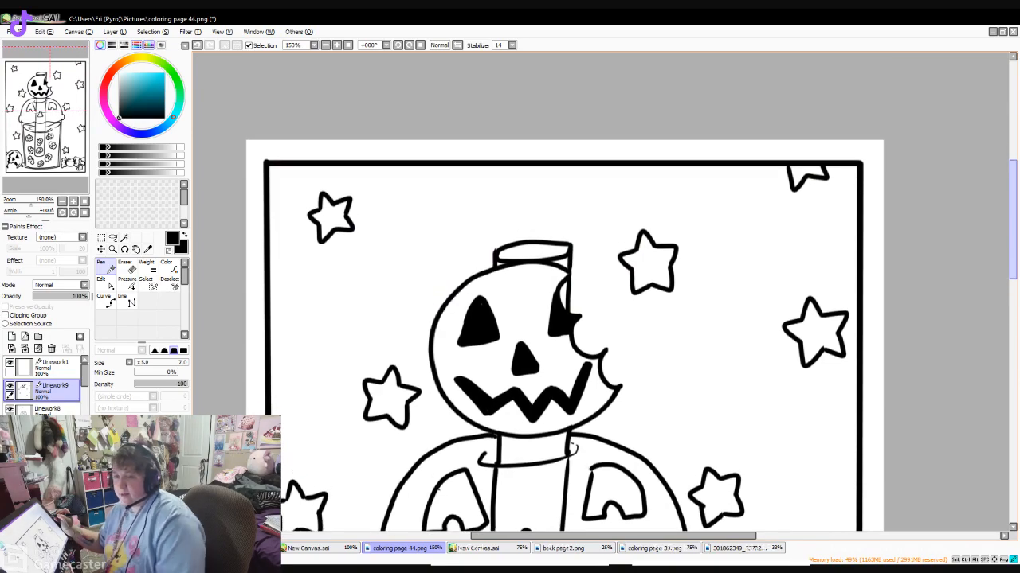
left_click_drag(1013, 220, 1012, 342)
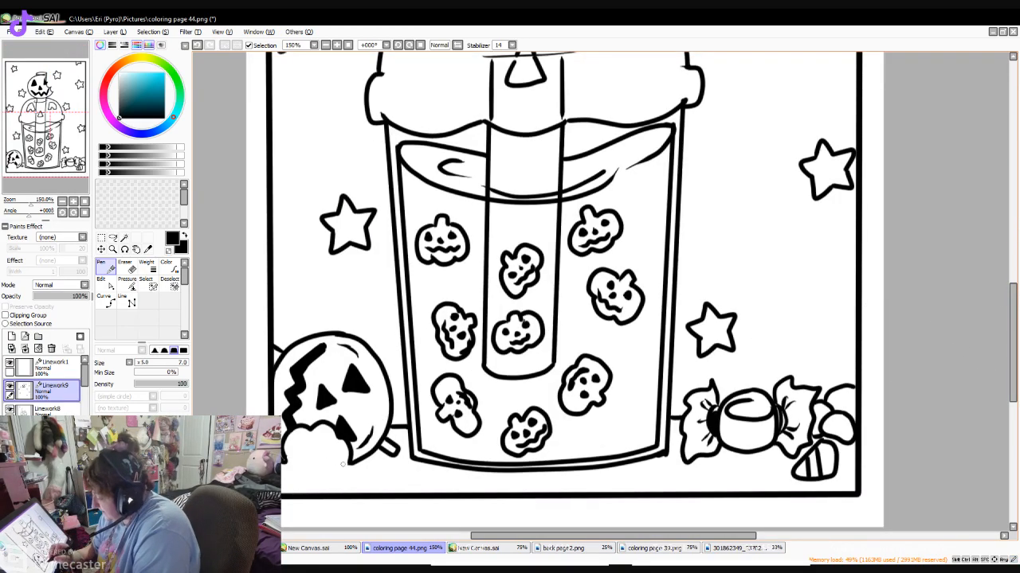
left_click_drag(378, 460, 383, 492)
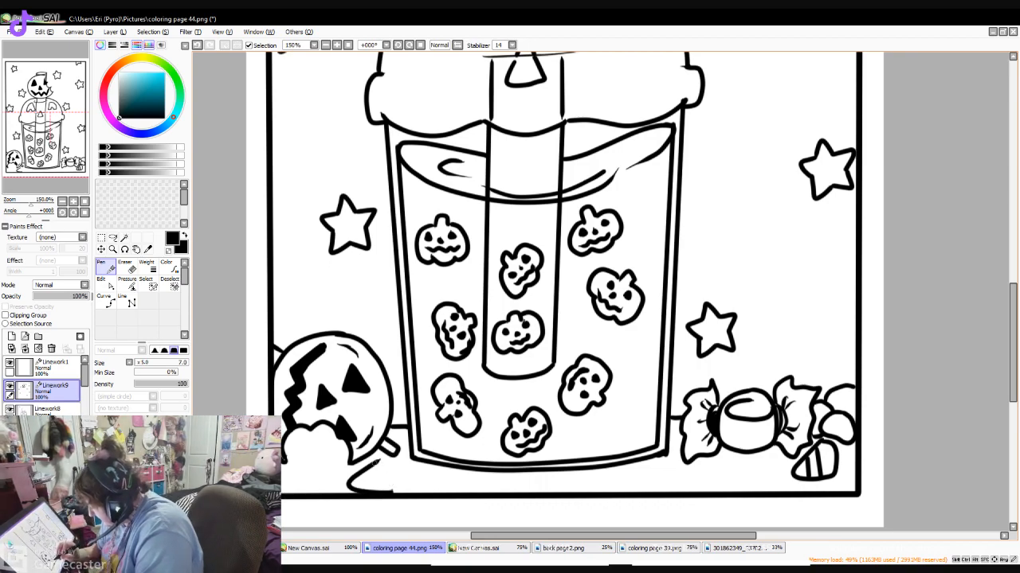
mouse_move(381, 459)
left_mouse_down()
mouse_move(393, 497)
mouse_move(387, 469)
mouse_move(367, 491)
left_mouse_up()
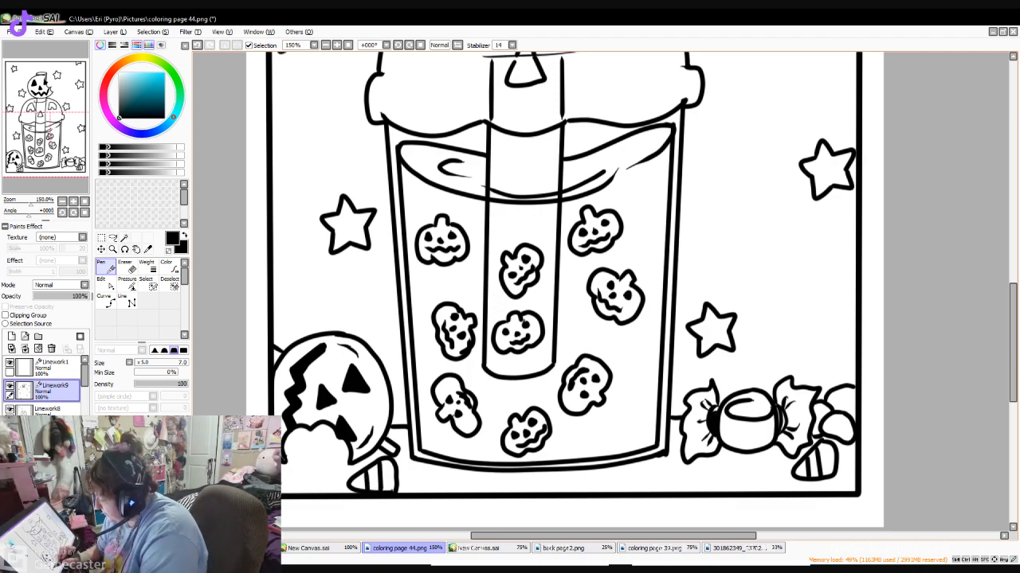
mouse_move(282, 491)
left_mouse_down()
mouse_move(320, 477)
mouse_move(291, 448)
left_mouse_up()
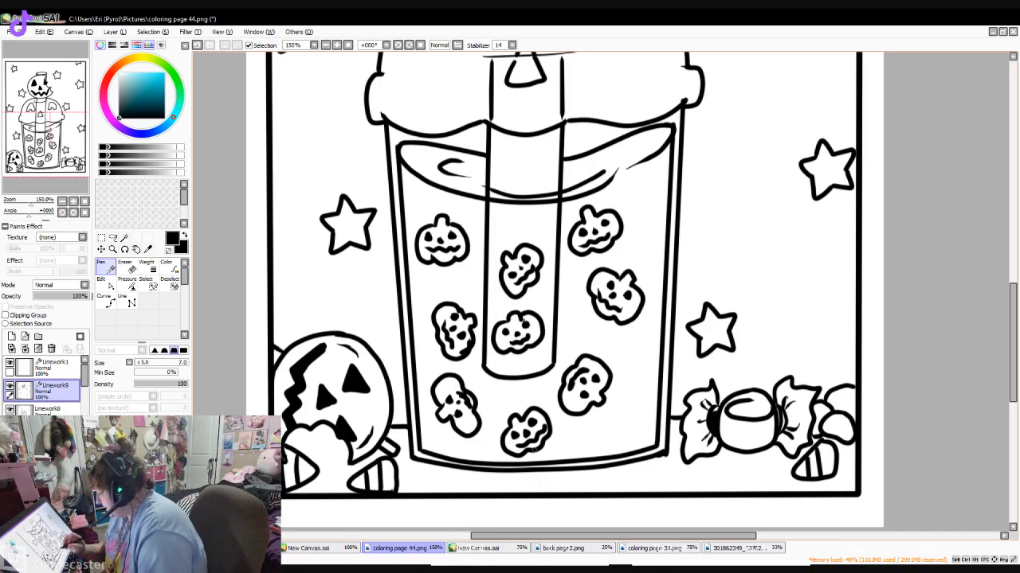
- Draw two striped candy corn pieces below the wrapped candy, one at the cup's base and one upright beside it
mouse_move(669, 456)
left_mouse_down()
mouse_move(656, 486)
mouse_move(682, 489)
left_mouse_up()
mouse_move(663, 456)
left_mouse_down()
mouse_move(677, 459)
mouse_move(692, 494)
left_mouse_up()
left_click_drag(682, 459, 685, 471)
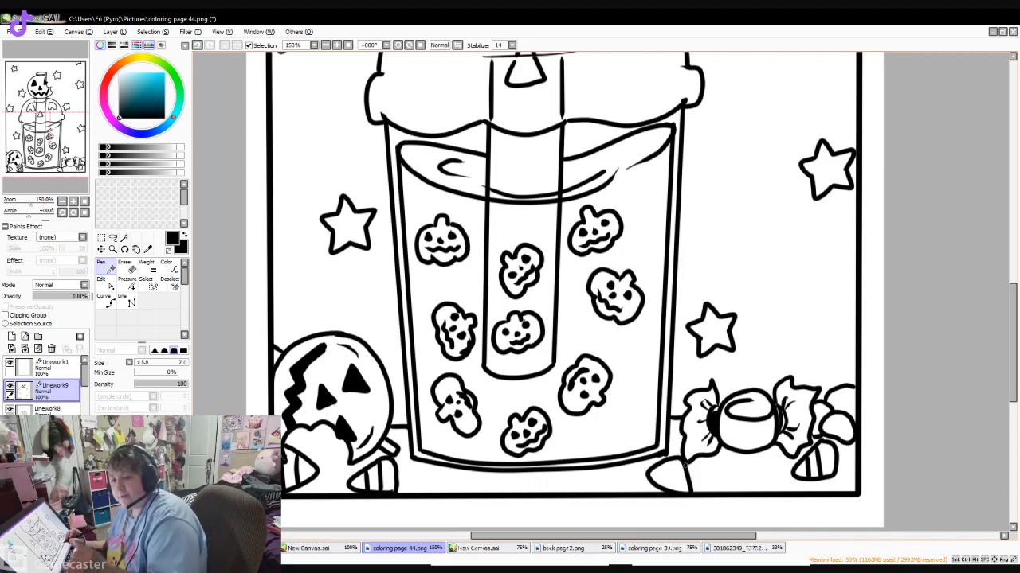
left_click_drag(655, 483, 685, 468)
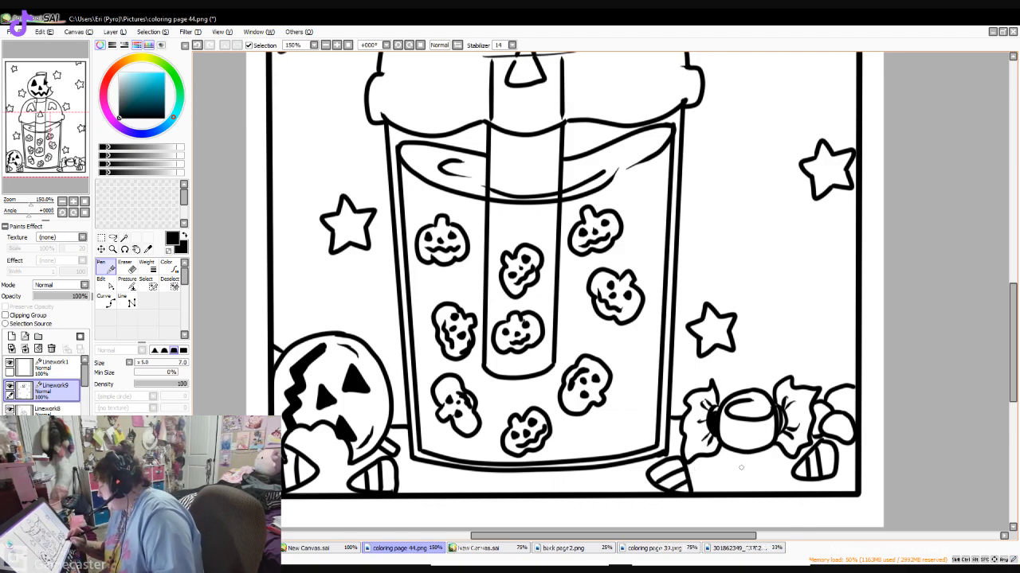
mouse_move(731, 461)
left_mouse_down()
mouse_move(719, 486)
mouse_move(737, 494)
mouse_move(739, 461)
mouse_move(755, 495)
left_mouse_up()
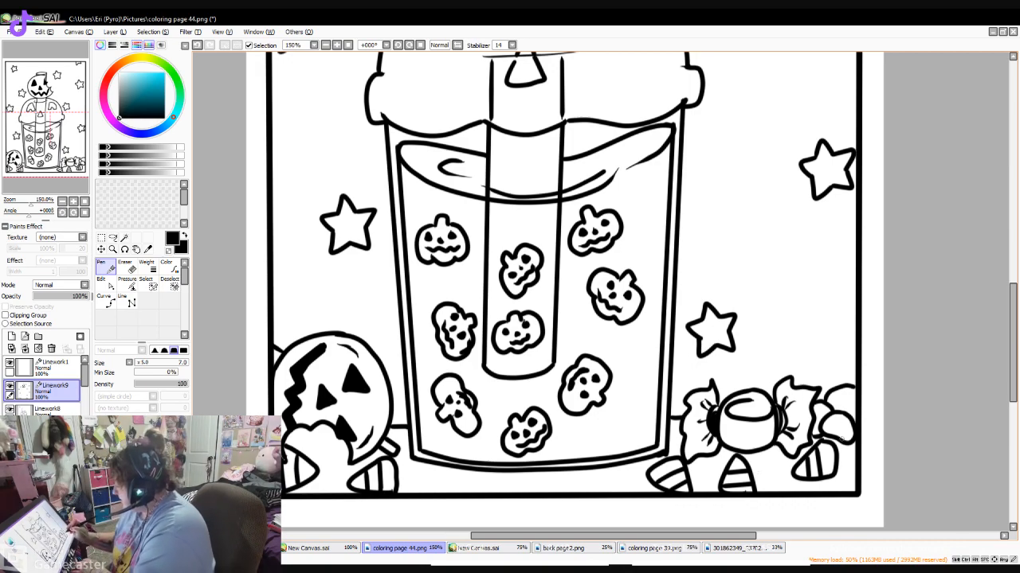
mouse_move(434, 471)
left_mouse_down()
mouse_move(410, 477)
mouse_move(414, 489)
mouse_move(442, 499)
mouse_move(464, 488)
mouse_move(460, 473)
mouse_move(410, 469)
mouse_move(408, 486)
mouse_move(422, 493)
mouse_move(418, 468)
mouse_move(457, 494)
left_mouse_up()
key("ctrl+z")
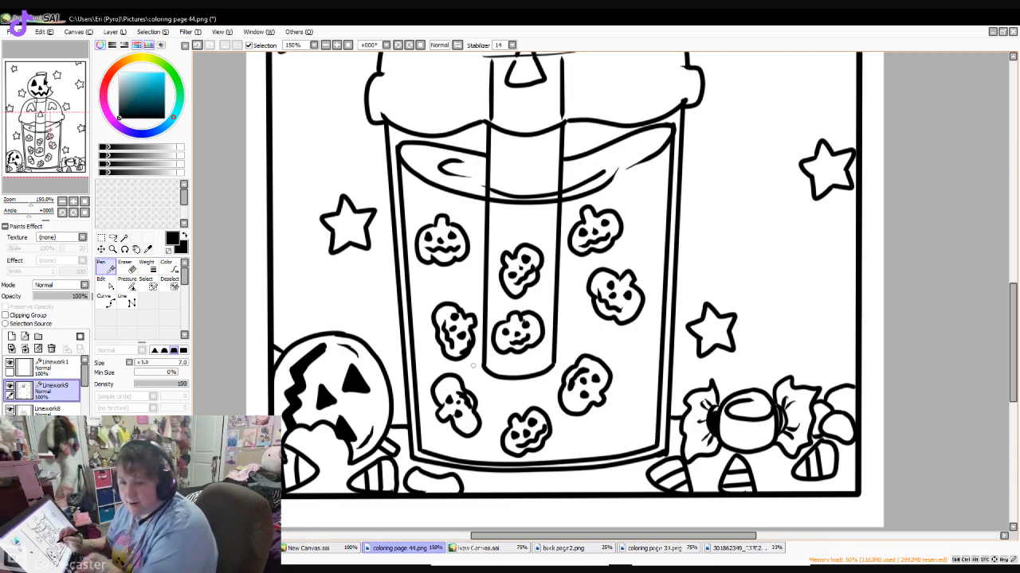
key("ctrl+z")
key("ctrl+z")
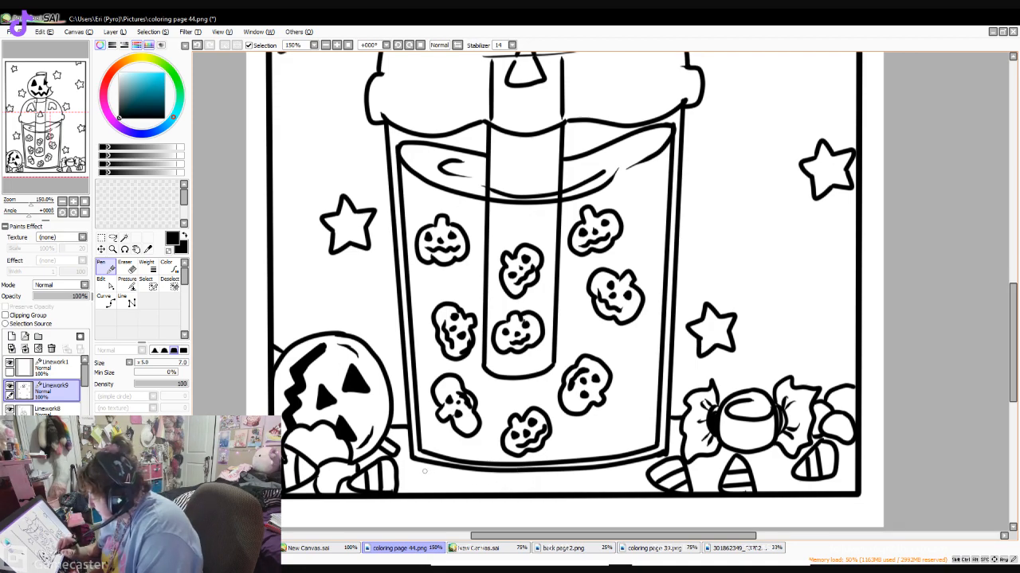
- Draw jelly beans with highlights among the candy along the page's lower edge, and add a curved stroke along the left pumpkin ball's outer edge
mouse_move(422, 464)
left_mouse_down()
mouse_move(406, 484)
mouse_move(414, 493)
mouse_move(415, 478)
mouse_move(417, 489)
left_mouse_up()
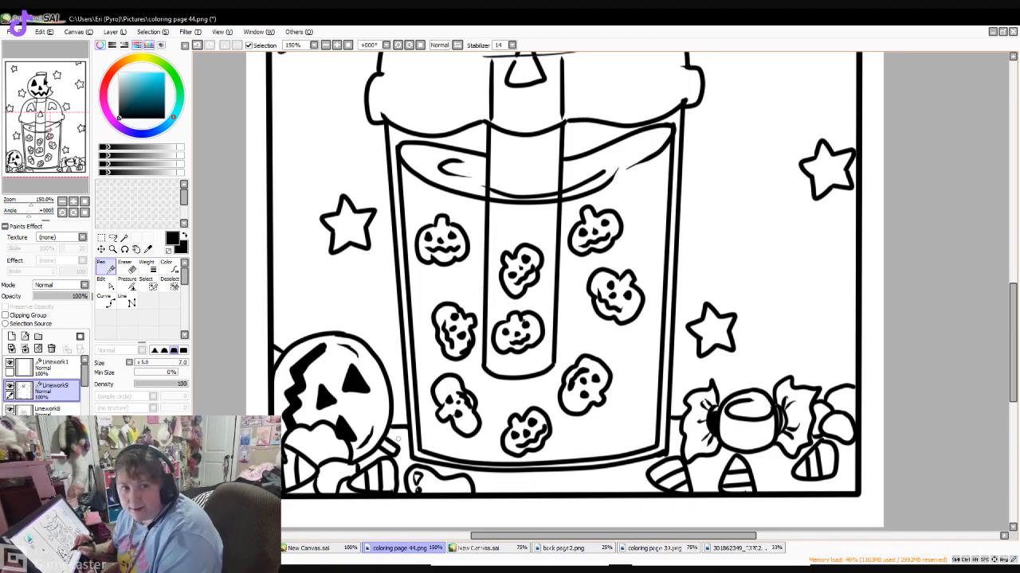
left_click_drag(320, 473, 322, 492)
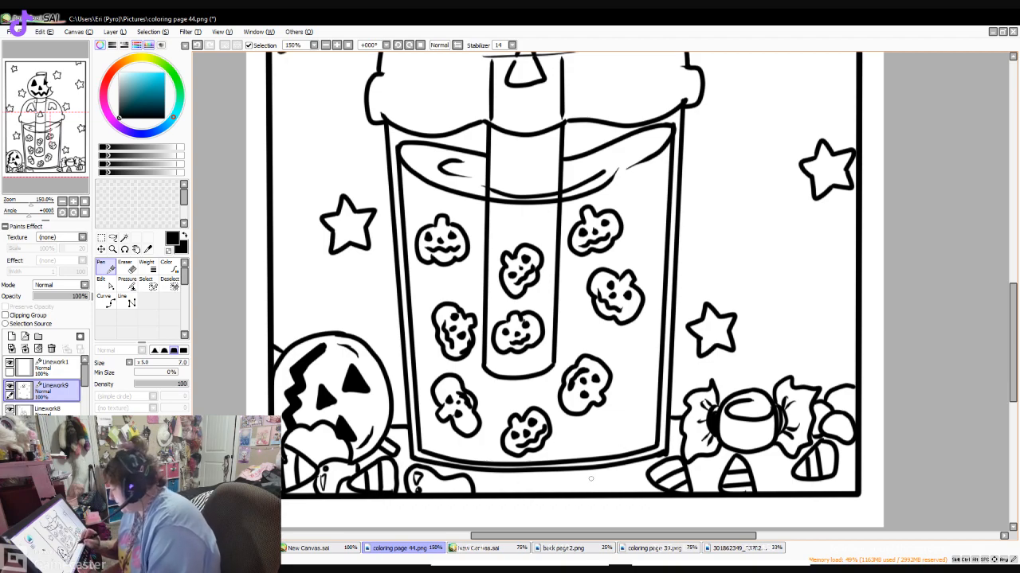
mouse_move(597, 475)
left_mouse_down()
mouse_move(608, 490)
mouse_move(646, 473)
mouse_move(607, 464)
mouse_move(595, 473)
left_mouse_up()
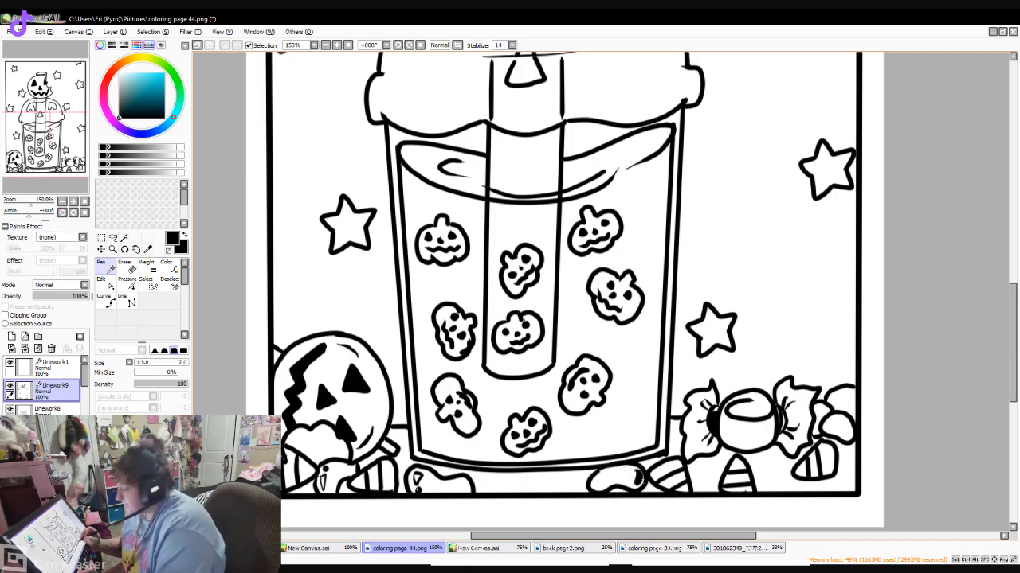
left_click_drag(626, 478, 635, 483)
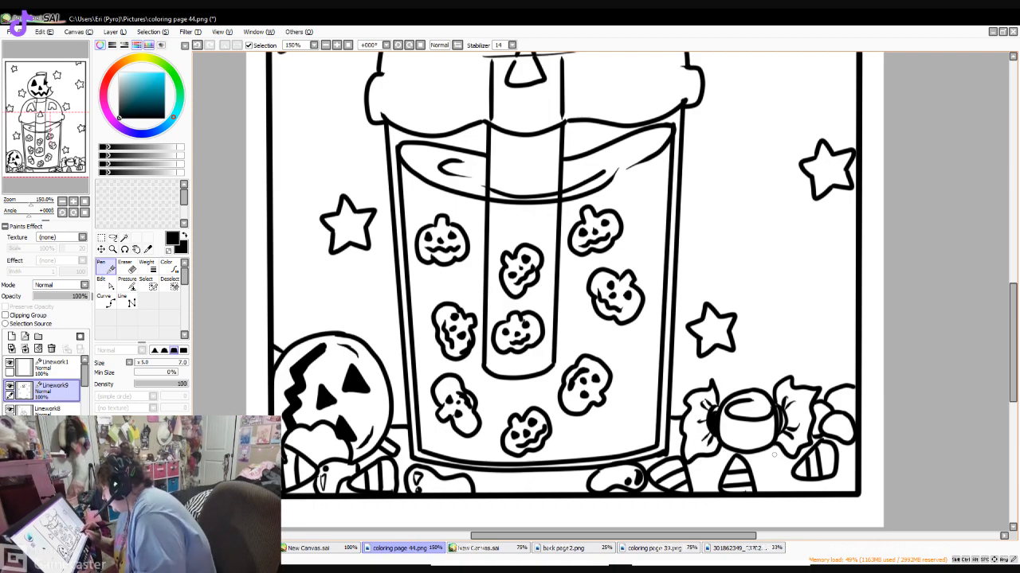
mouse_move(760, 472)
left_mouse_down()
mouse_move(765, 488)
mouse_move(785, 473)
mouse_move(775, 452)
mouse_move(785, 457)
mouse_move(766, 475)
left_mouse_up()
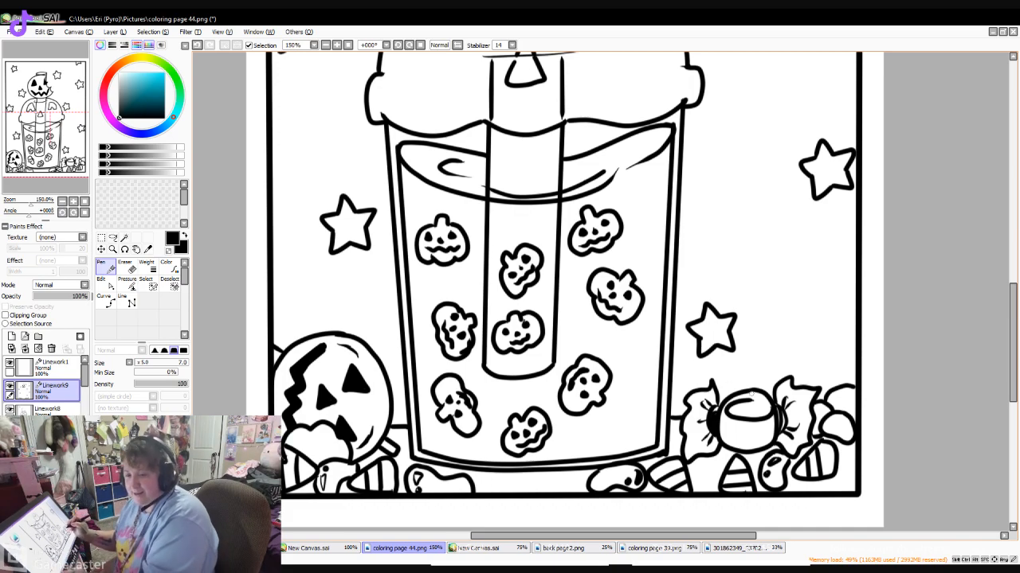
left_click_drag(1012, 299, 1012, 321)
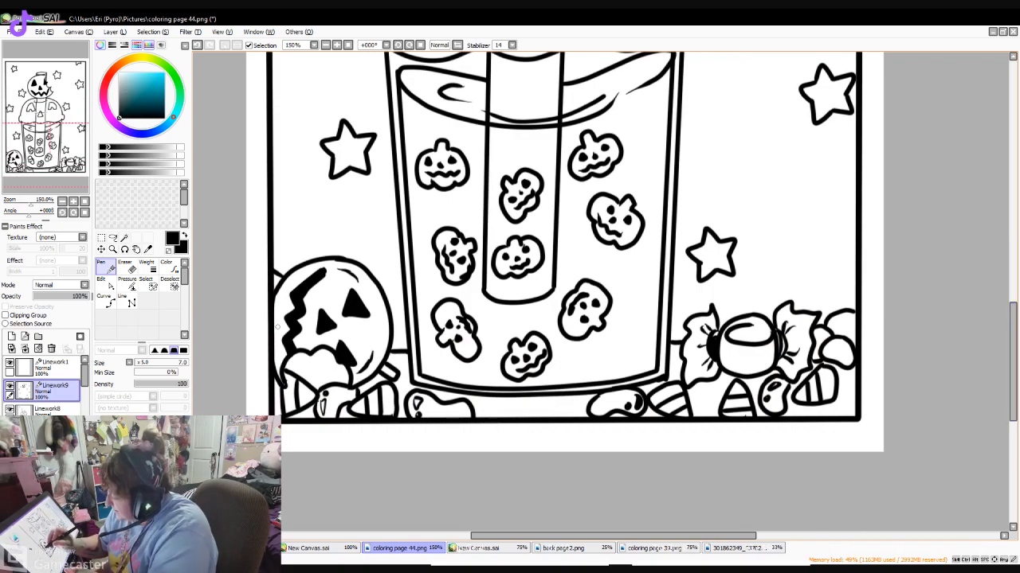
left_click_drag(277, 321, 288, 293)
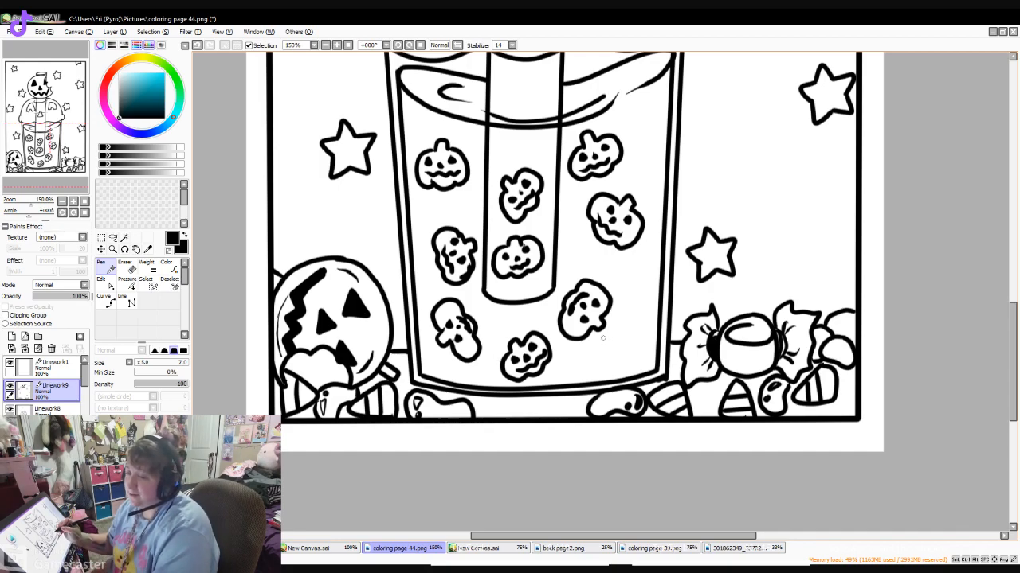
- Erase the stray horizontal line crossing the straw at the lid's triangular nose, on the Linework8 layer
left_click(325, 46)
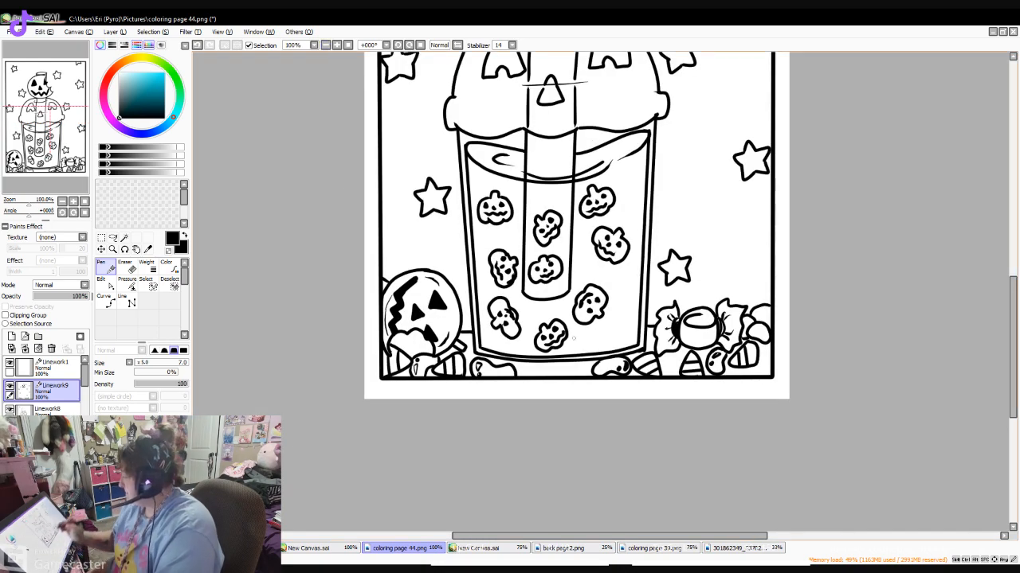
left_click_drag(1012, 347, 1012, 284)
key("e")
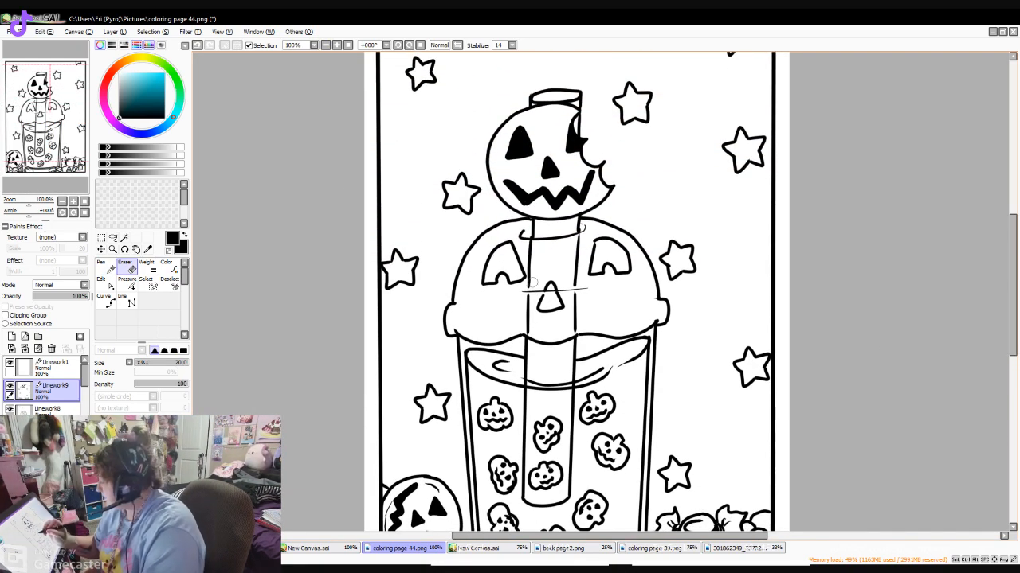
left_click(50, 410)
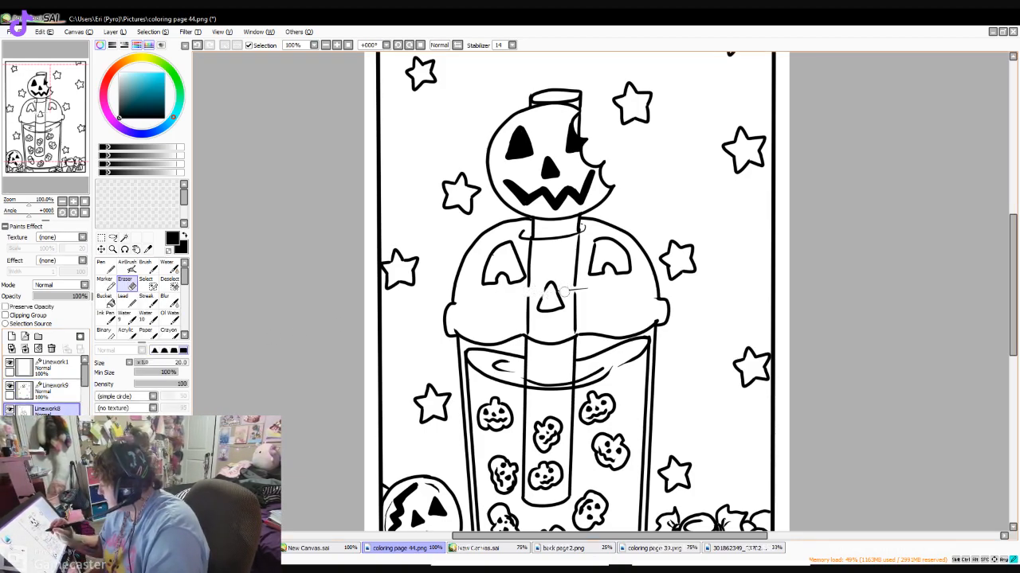
- On the Linework9 layer, close the gaps in both straw edges beside the nose and draw a curved line across the lid above its rim
left_click(52, 388)
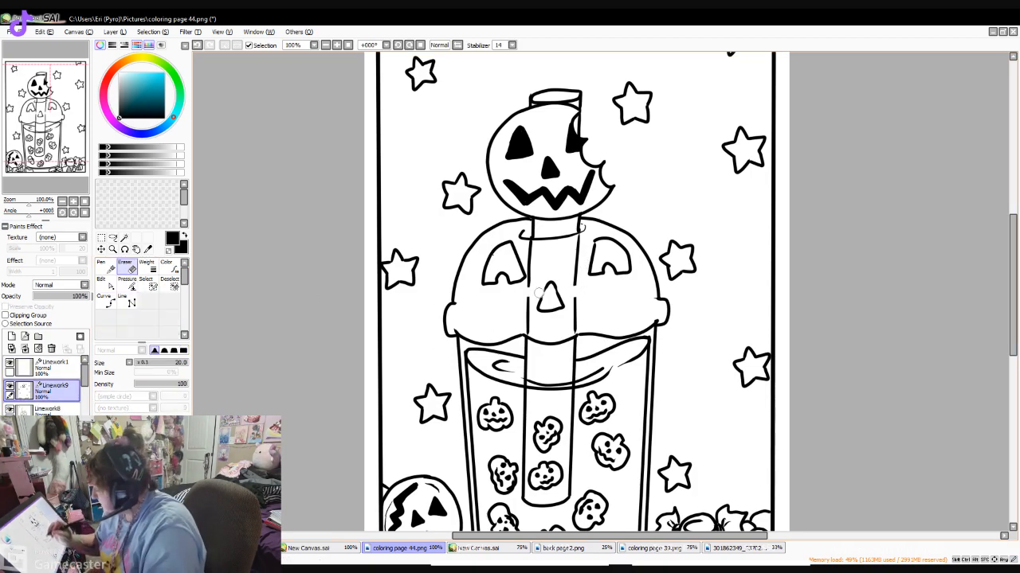
key("n")
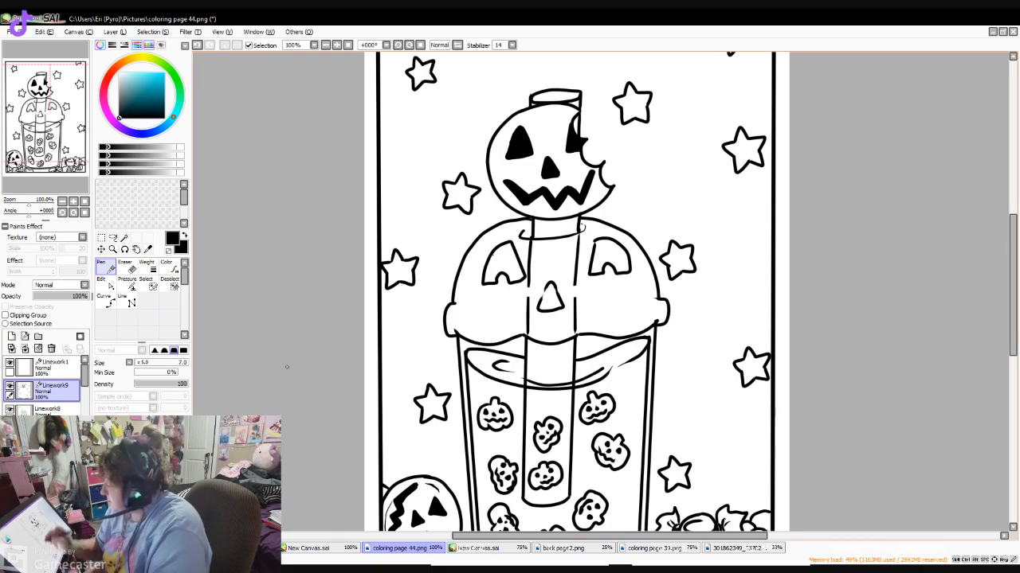
left_click_drag(574, 284, 574, 303)
left_click_drag(529, 279, 529, 308)
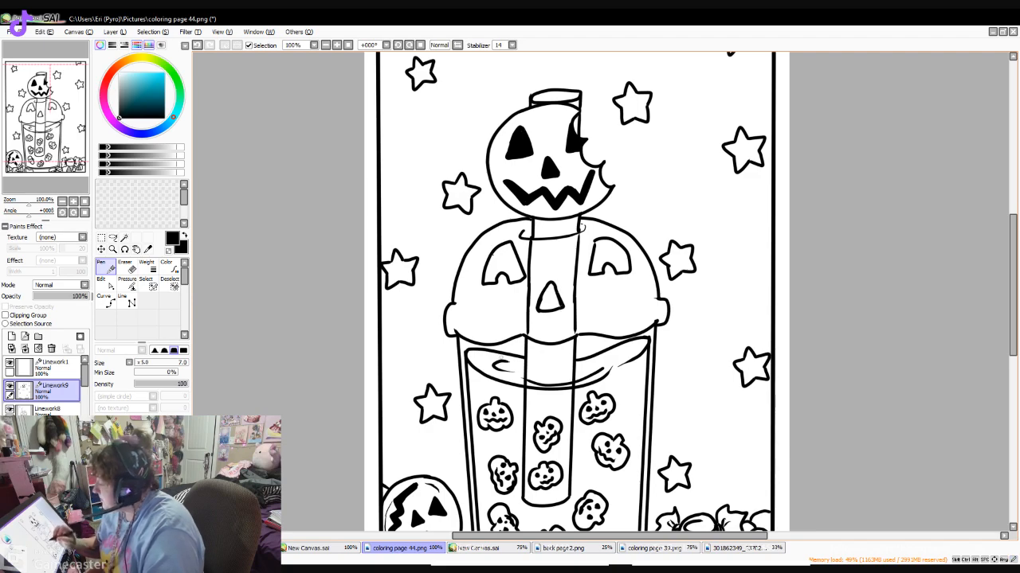
mouse_move(467, 308)
left_mouse_down()
mouse_move(551, 322)
mouse_move(634, 302)
left_mouse_up()
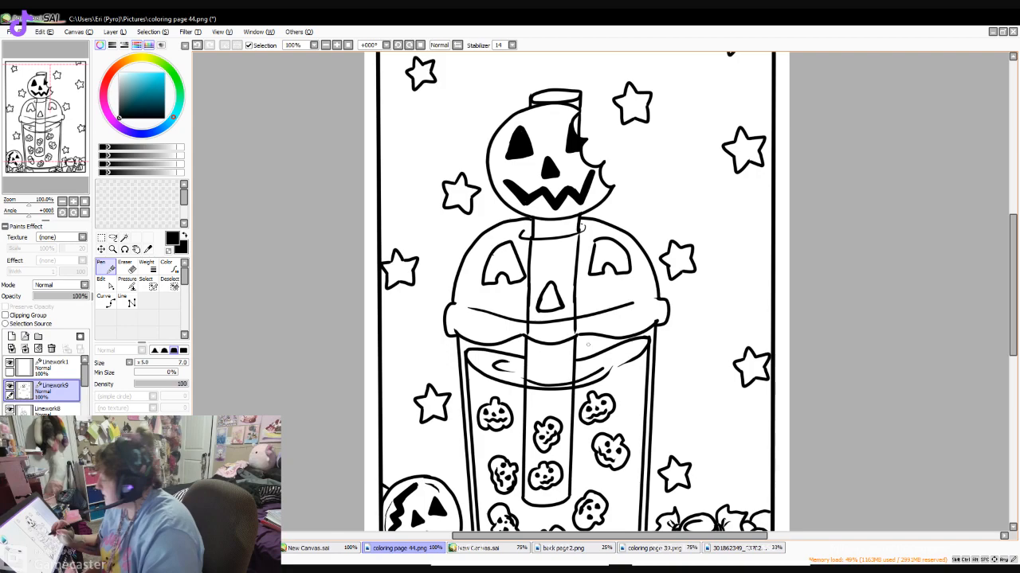
- Erase the star left of the cup, the star above the wrapped candy and the star right of the domed lid
mouse_move(1012, 287)
left_mouse_down()
mouse_move(1012, 330)
mouse_move(1013, 261)
mouse_move(1013, 294)
left_mouse_up()
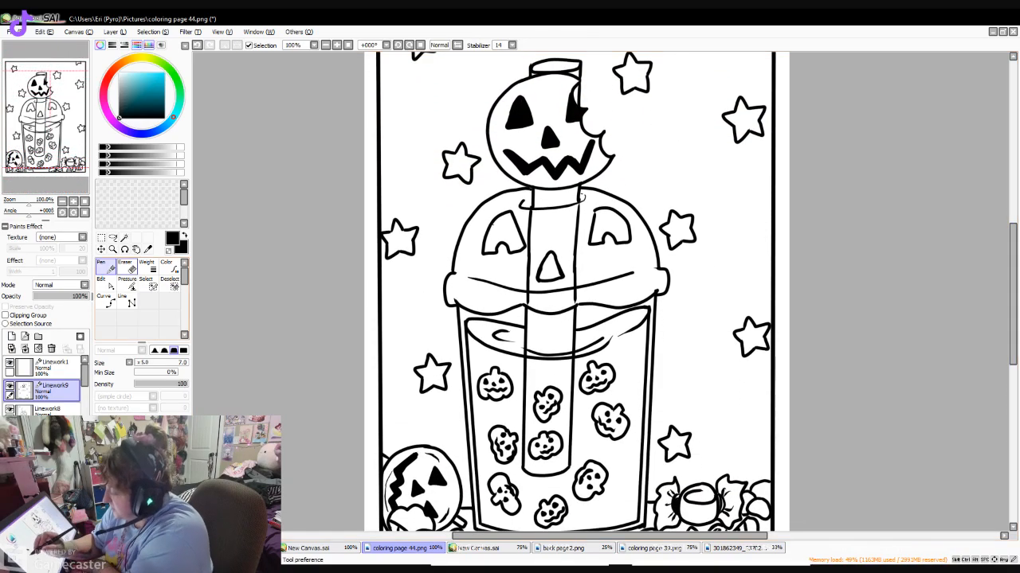
left_click(132, 268)
mouse_move(424, 358)
left_mouse_down()
mouse_move(418, 398)
mouse_move(422, 374)
mouse_move(438, 389)
left_mouse_up()
left_click(443, 390)
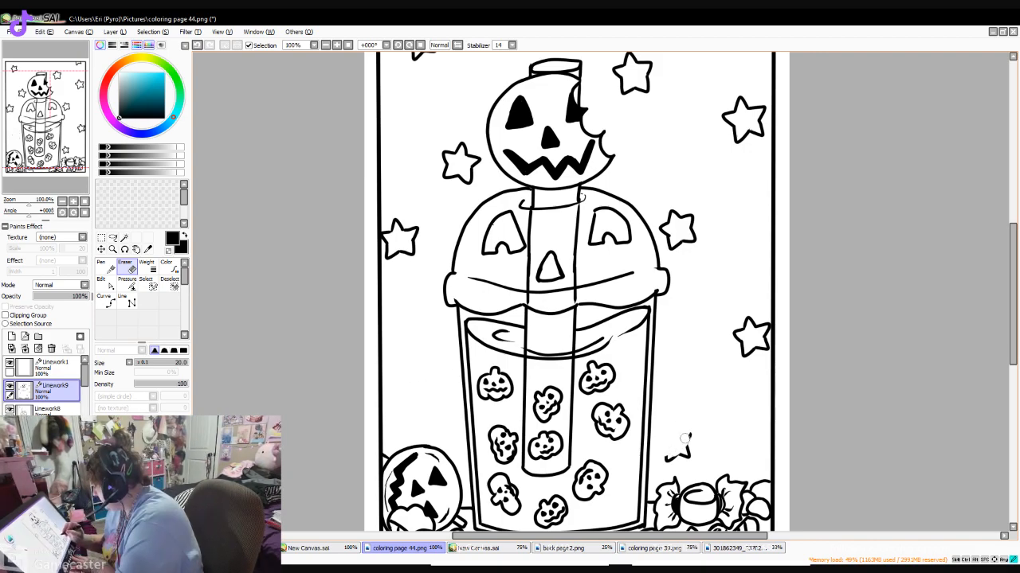
mouse_move(668, 218)
left_mouse_down()
mouse_move(665, 233)
mouse_move(686, 223)
mouse_move(695, 231)
left_mouse_up()
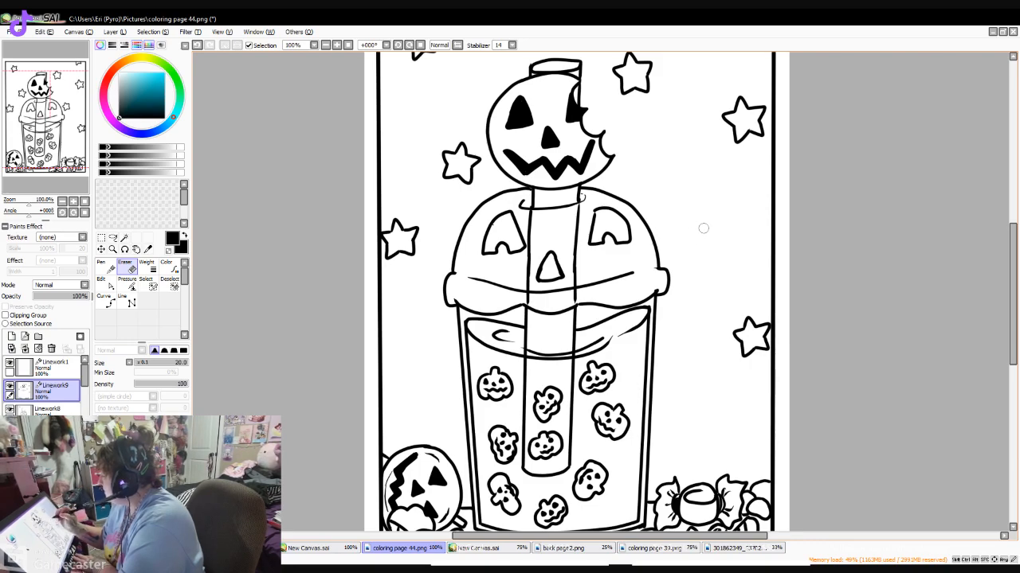
- Erase the star left of the pumpkin ball, the partial star in the upper right corner and the star beside the straw top
left_click_drag(1012, 280, 1013, 240)
mouse_move(453, 280)
left_mouse_down()
mouse_move(448, 304)
mouse_move(468, 294)
mouse_move(467, 317)
left_mouse_up()
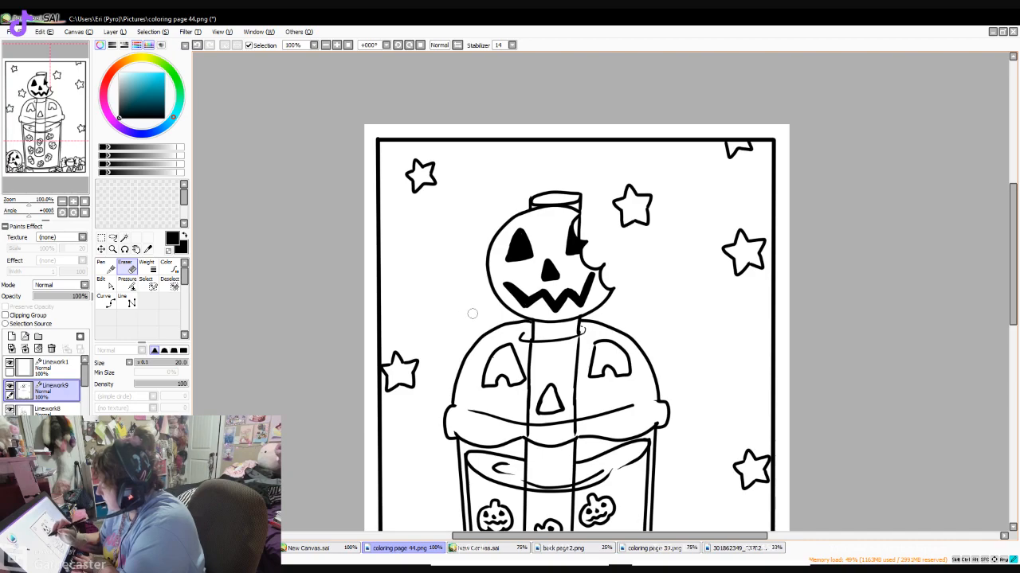
left_click_drag(1012, 263, 1013, 302)
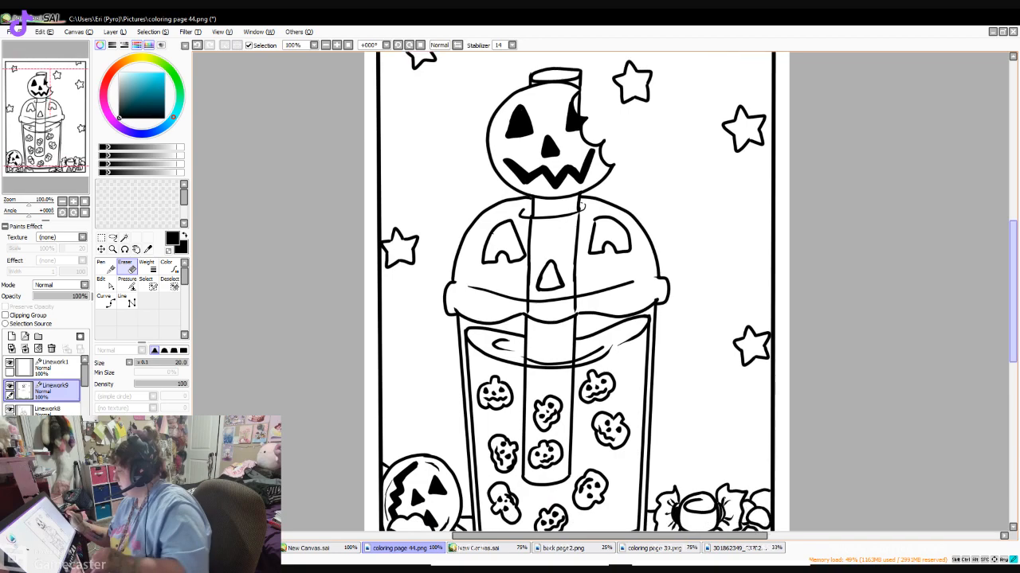
mouse_move(640, 121)
left_mouse_down()
mouse_move(632, 137)
mouse_move(651, 155)
left_mouse_up()
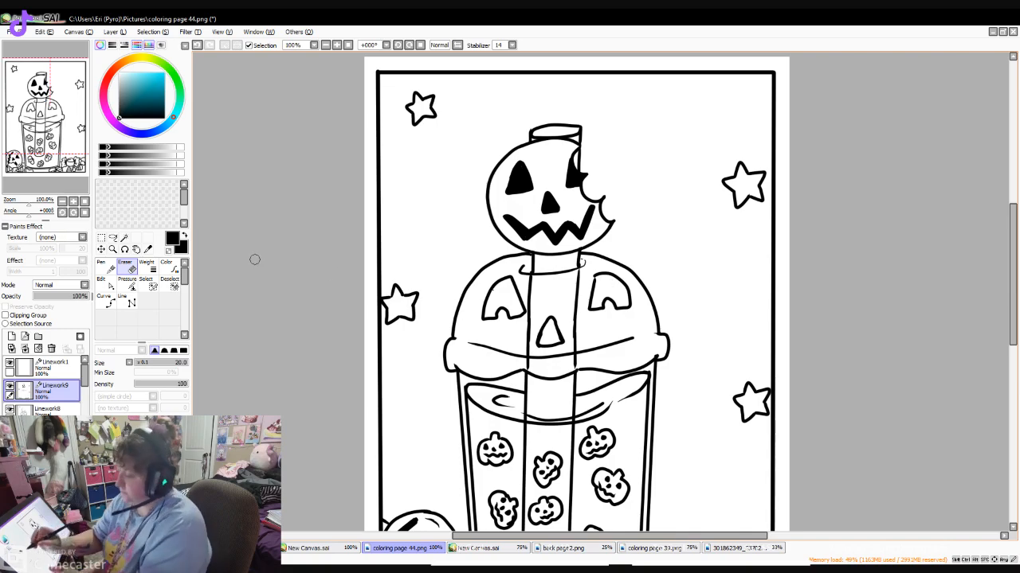
- Draw a new five-pointed star with the Pen above and to the right of the straw top
left_click(106, 269)
mouse_move(635, 82)
left_mouse_down()
mouse_move(633, 121)
mouse_move(644, 92)
left_mouse_up()
left_click_drag(1013, 293, 1012, 271)
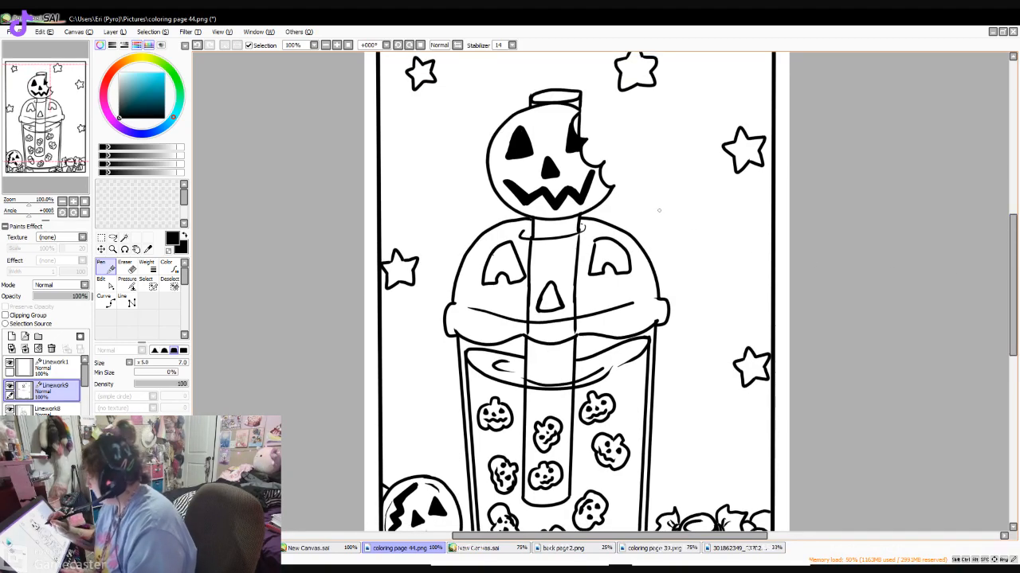
- Draw a five-pointed star just right of the domed lid and another above the pumpkin ball
mouse_move(663, 221)
left_mouse_down()
mouse_move(644, 232)
mouse_move(651, 239)
mouse_move(678, 231)
mouse_move(652, 242)
left_mouse_up()
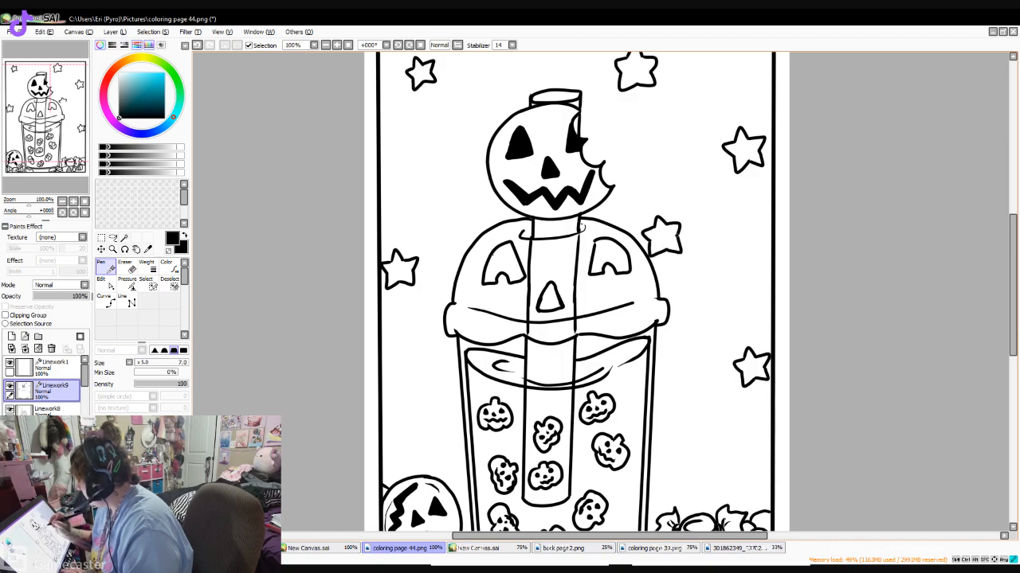
left_click_drag(1013, 271, 1012, 300)
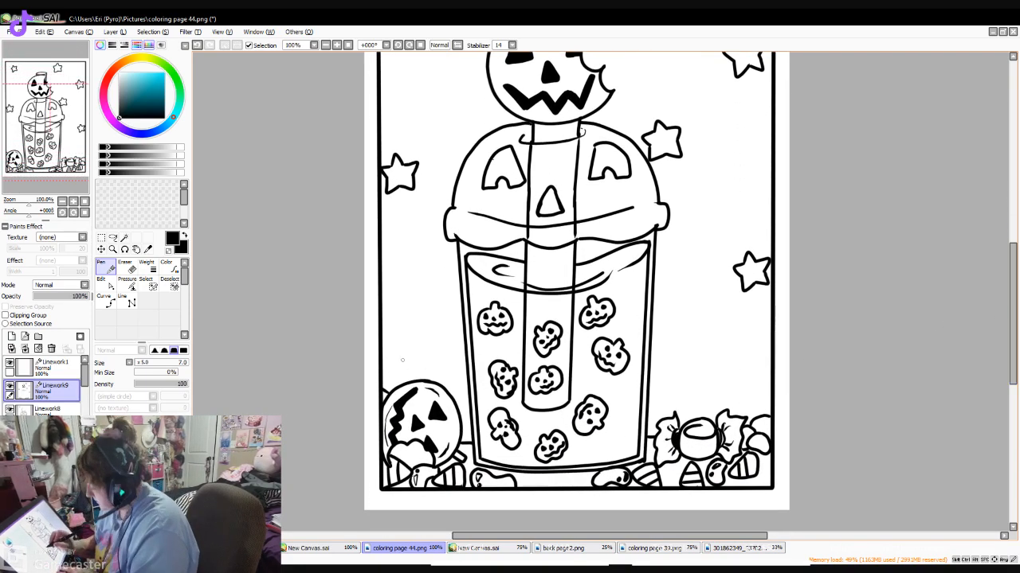
mouse_move(424, 340)
left_mouse_down()
mouse_move(401, 363)
mouse_move(430, 371)
mouse_move(424, 343)
mouse_move(431, 363)
left_mouse_up()
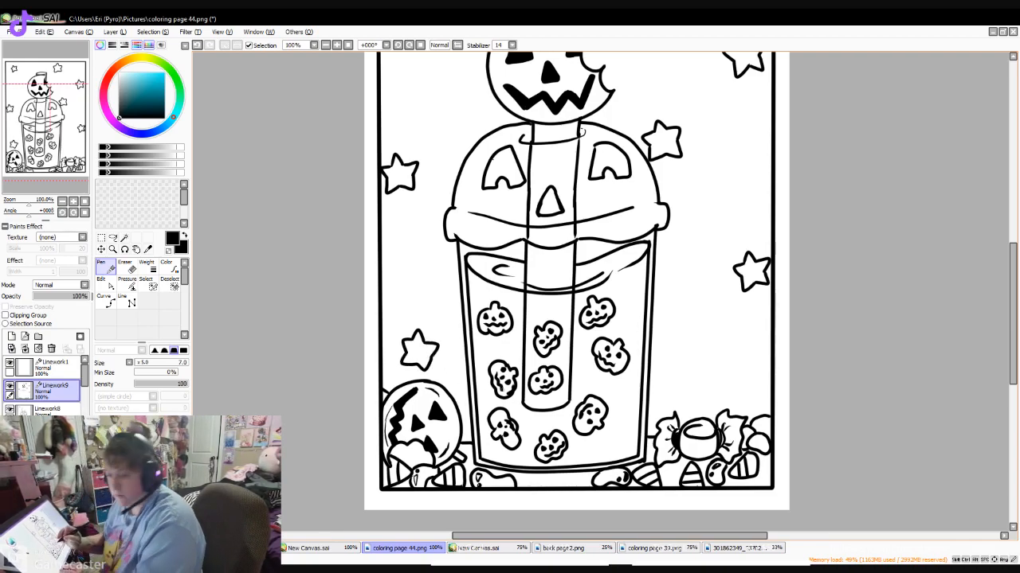
- Undo strokes of the star above the pumpkin ball and redraw its outline
key("ctrl+z")
key("ctrl+z")
key("ctrl+z")
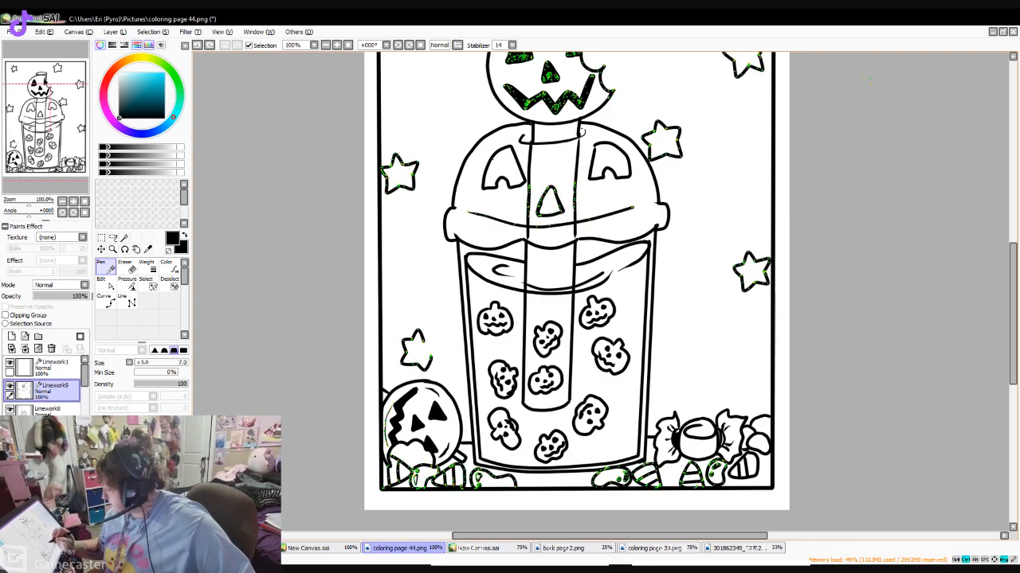
key("ctrl+z")
mouse_move(414, 337)
left_mouse_down()
mouse_move(402, 340)
mouse_move(423, 342)
left_mouse_up()
key("ctrl+z")
- Add a small vertical signature beside the cup above the wrapped candy, and save the drawing as coloring page 45.png
mouse_move(1013, 323)
left_mouse_down()
mouse_move(1012, 277)
mouse_move(1012, 337)
left_mouse_up()
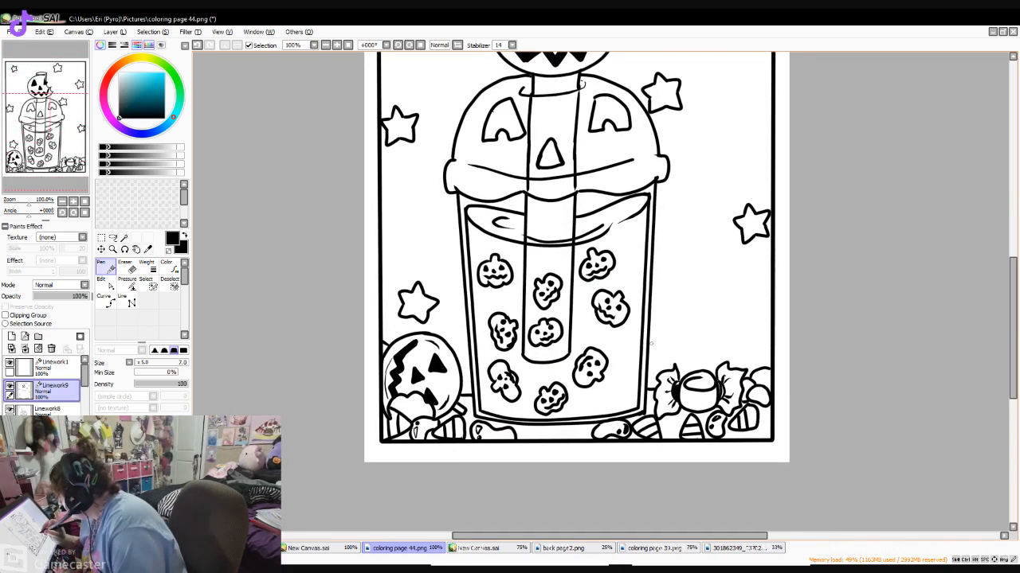
left_click_drag(652, 347, 658, 372)
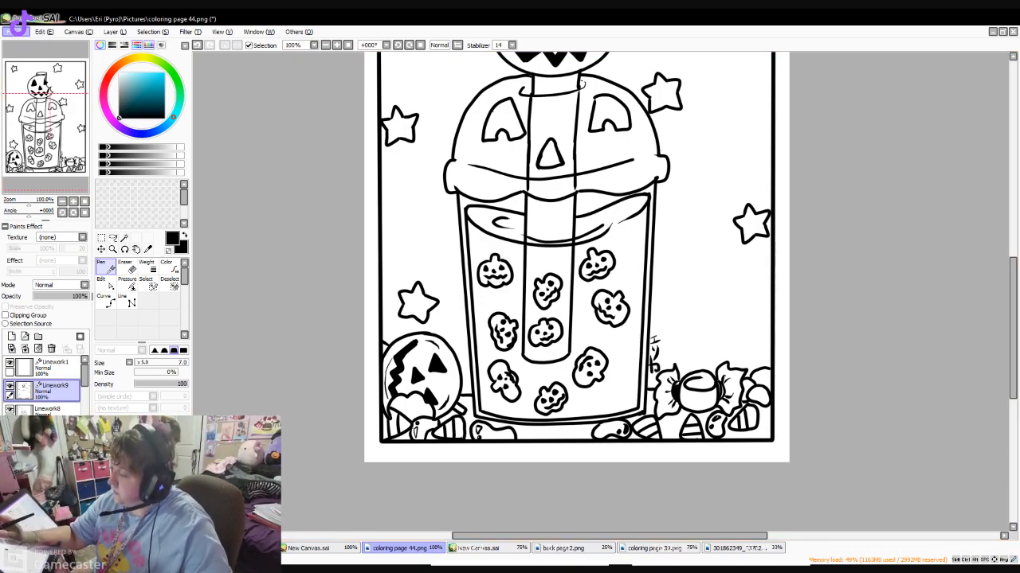
key("ctrl+shift+s")
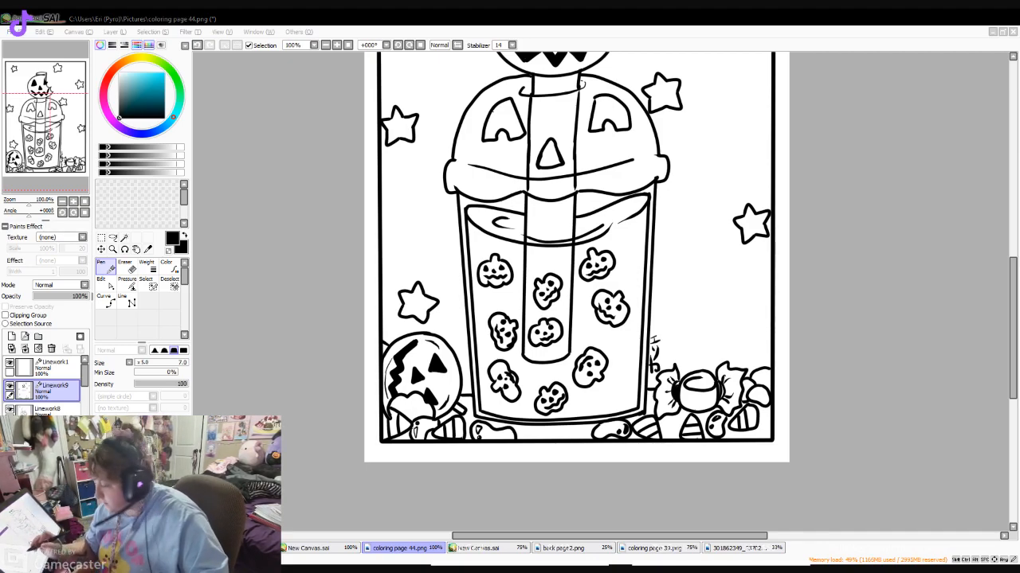
key("Return")
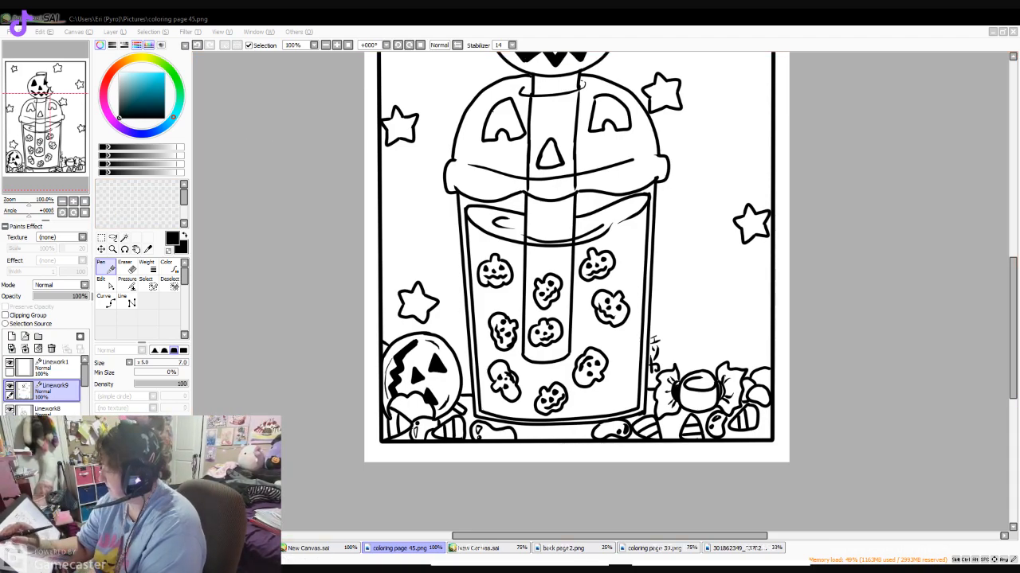
left_click(289, 158)
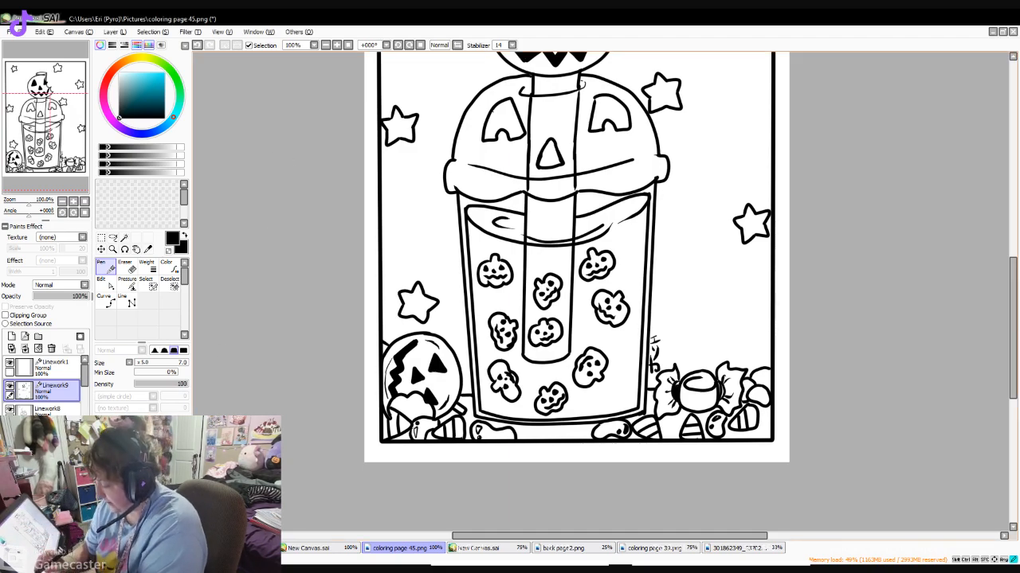
- Merge Linework9 and Linework8 down into Layer51 and hide the merged layer so only the frame shows
left_click(25, 349)
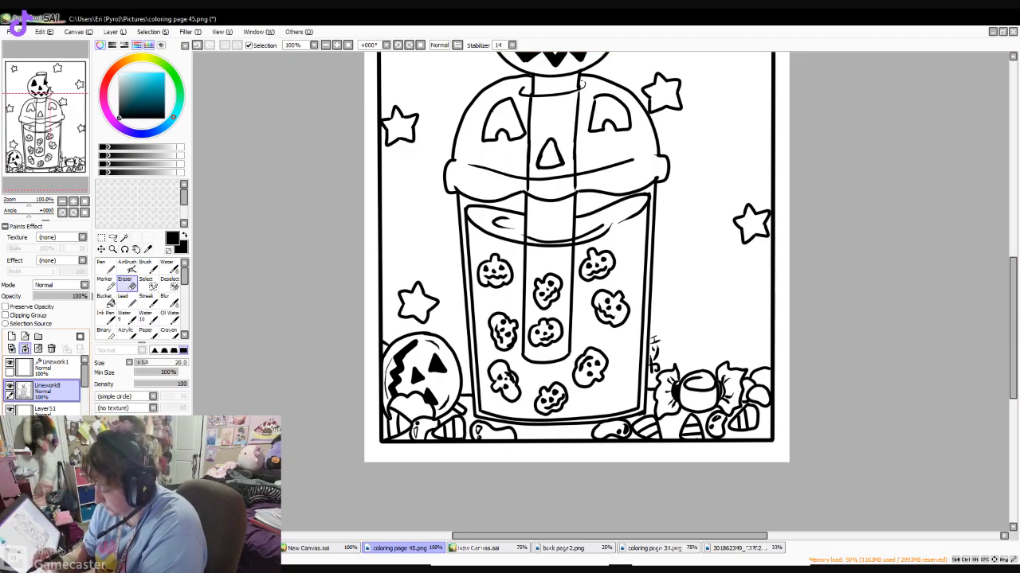
left_click(25, 349)
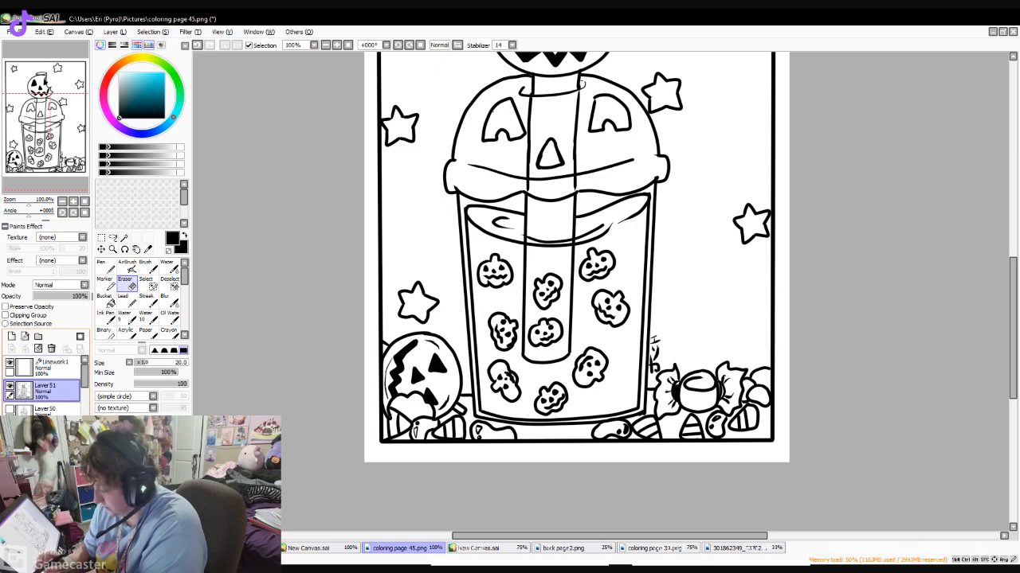
left_click(10, 386)
left_click(10, 386)
left_click(9, 386)
- Add a new normal layer and a new linework layer for the next coloring page
left_click(11, 337)
left_click(25, 337)
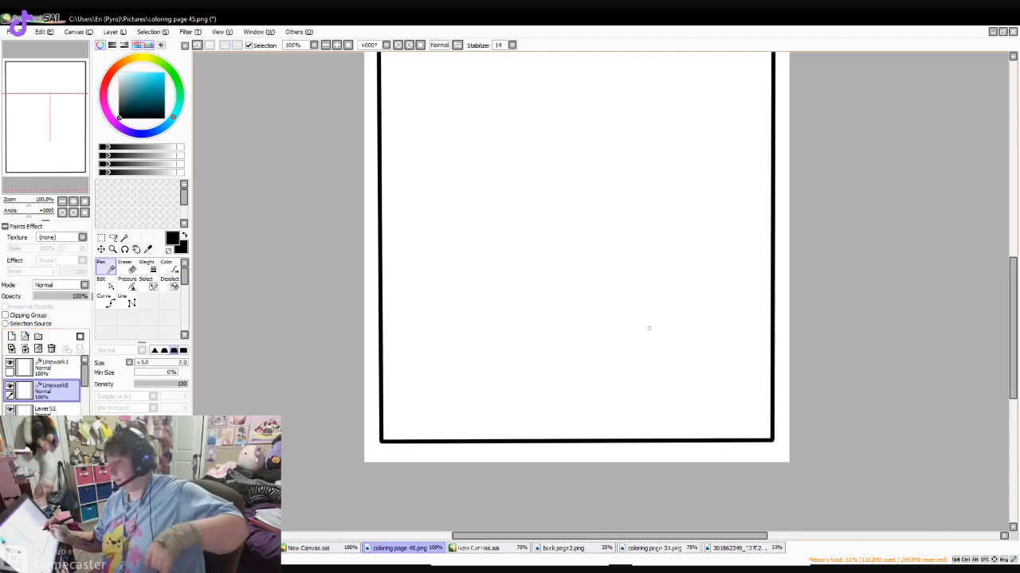
scroll(858, 277, "up", 6)
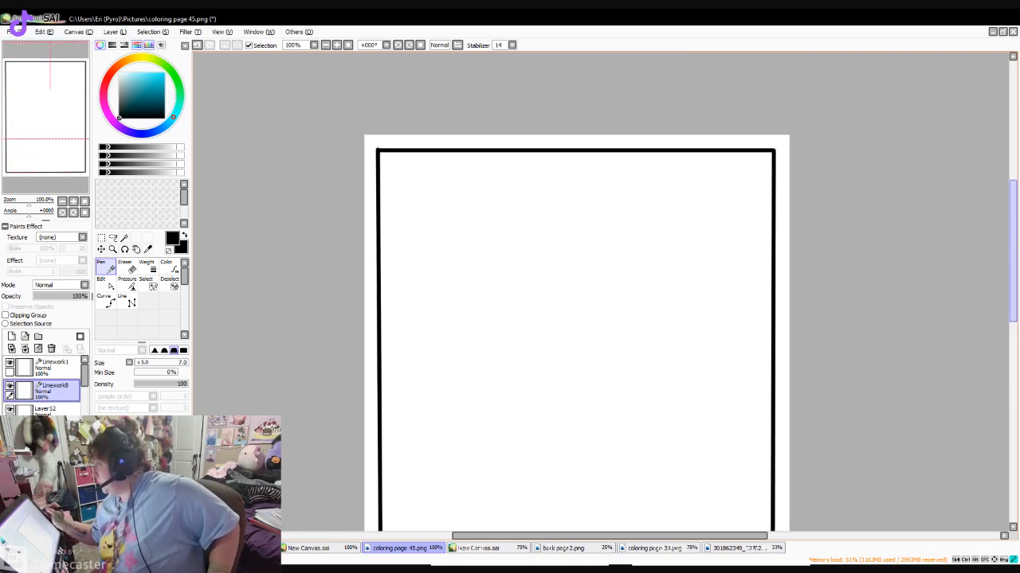
scroll(818, 253, "down", 1)
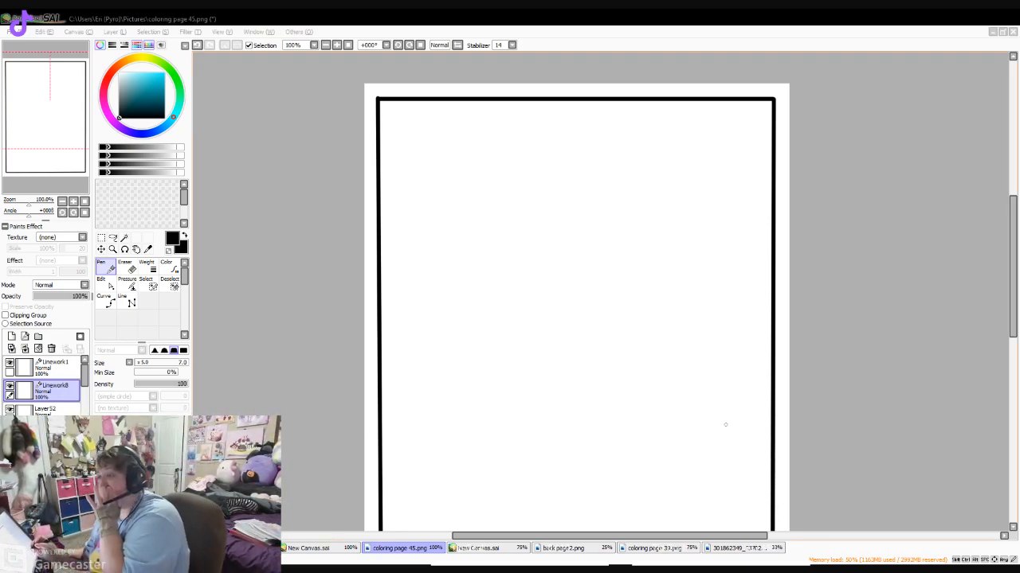
left_click_drag(1012, 303, 1013, 310)
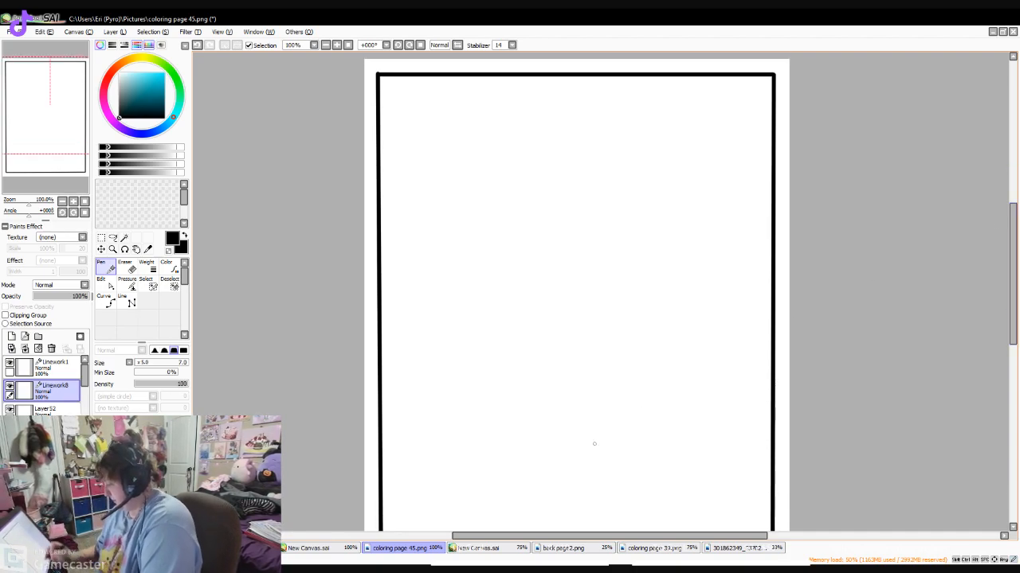
left_click(483, 548)
left_click(406, 548)
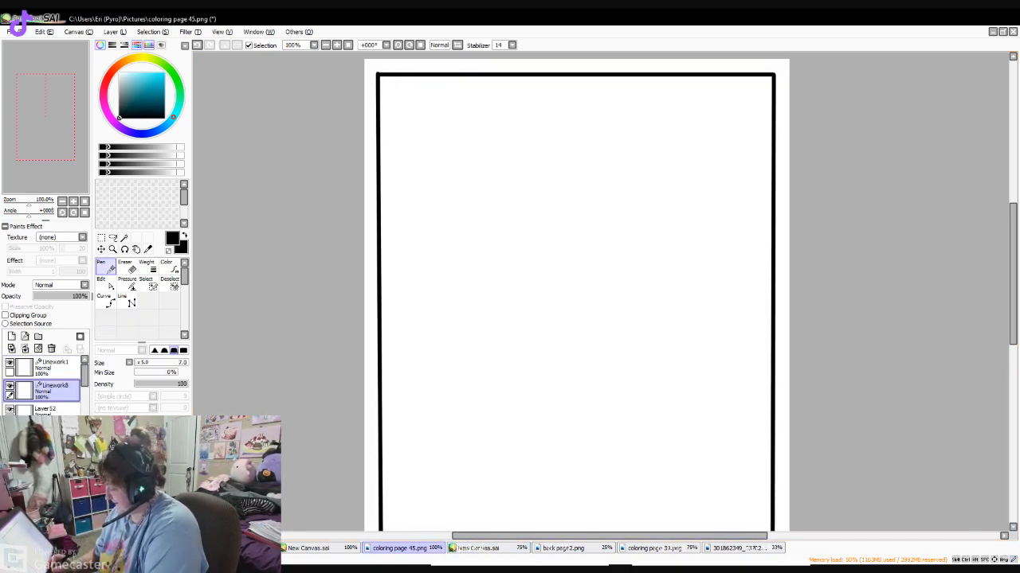
scroll(551, 391, "down", 5)
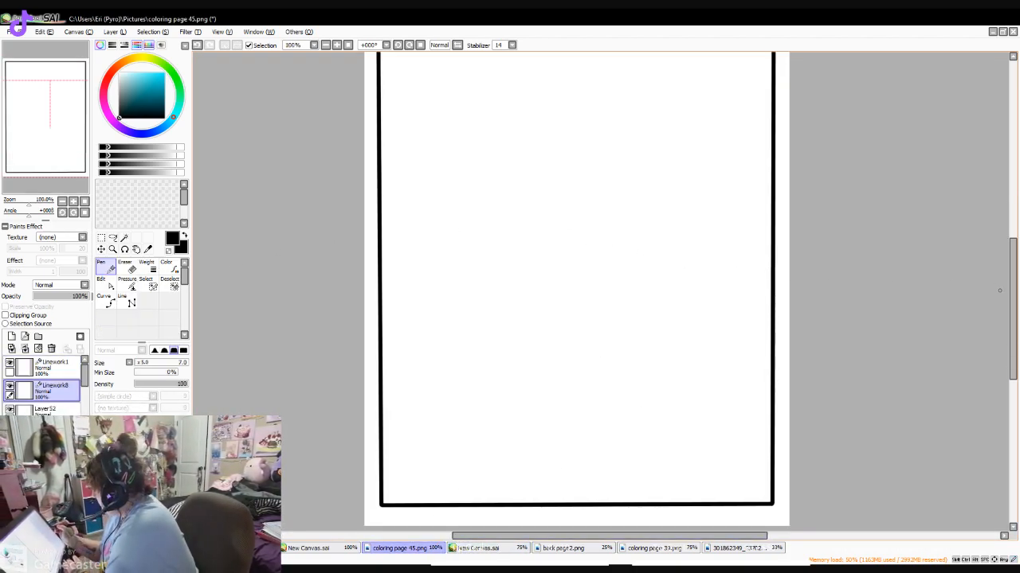
- With the Pen at size 9, draw a ghost's domed head outline in the frame and a pair of folded arms
scroll(245, 304, "up", 1)
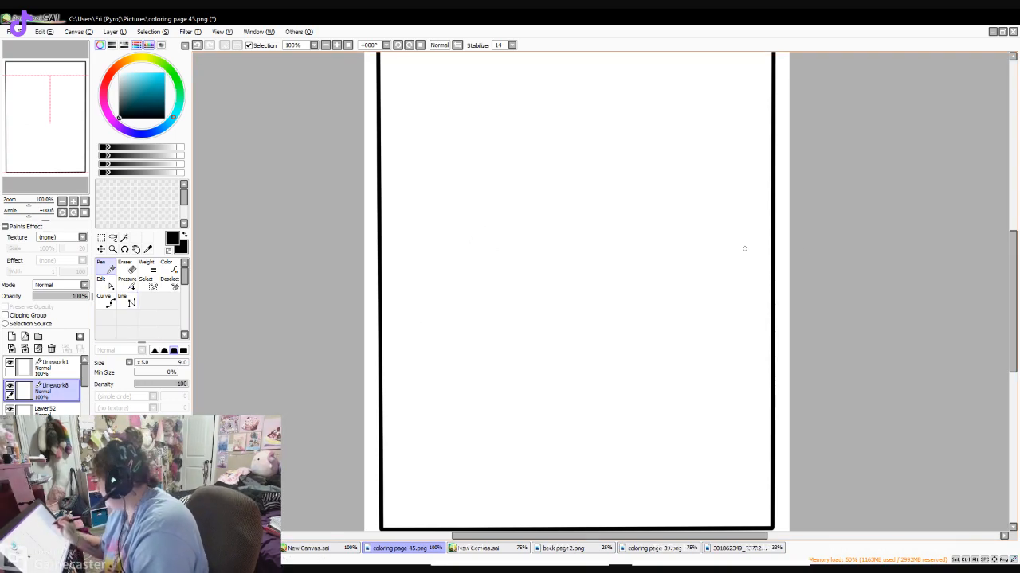
mouse_move(1012, 302)
left_mouse_down()
mouse_move(1013, 283)
mouse_move(1013, 298)
left_mouse_up()
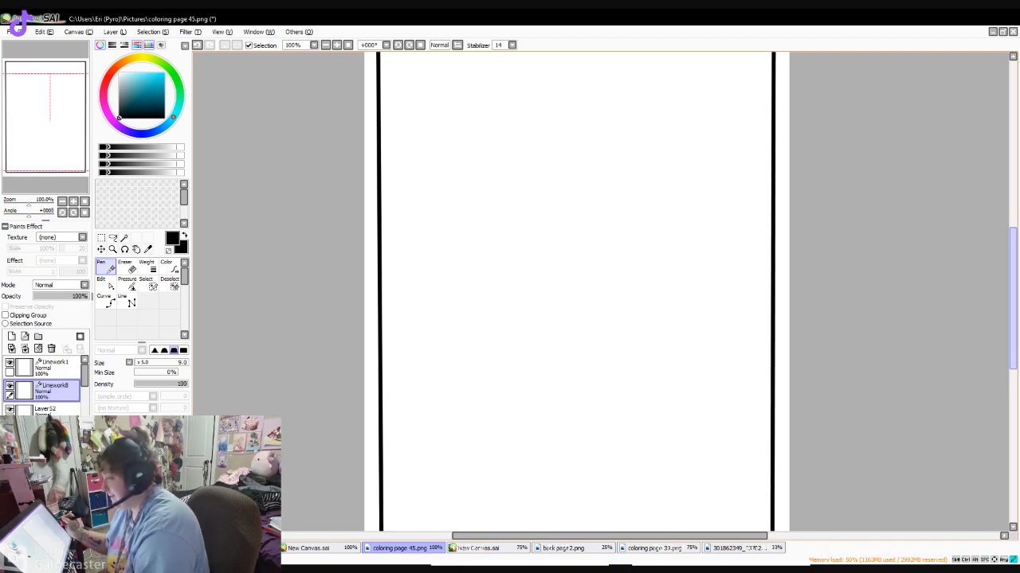
mouse_move(474, 296)
left_mouse_down()
mouse_move(667, 170)
mouse_move(675, 299)
left_mouse_up()
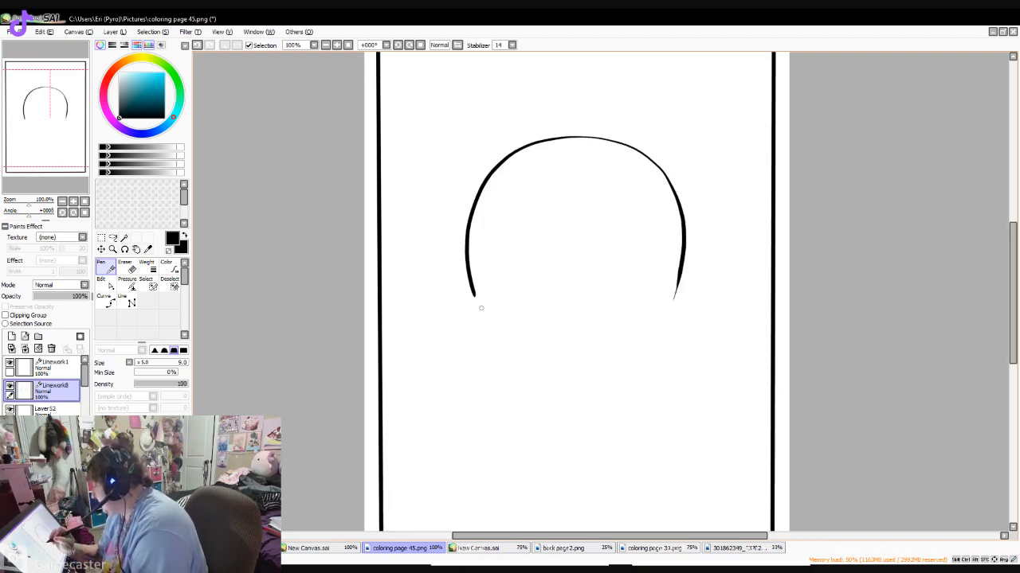
left_click_drag(474, 293, 475, 341)
left_click_drag(519, 294, 542, 293)
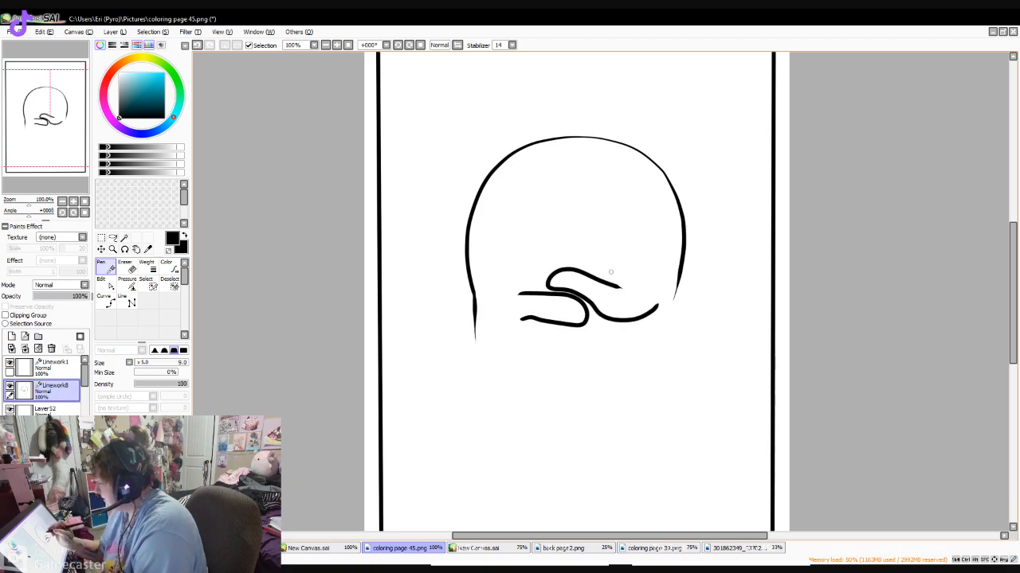
- Draw two slanted angry eyes on the ghost, fill them solid black and add a small frown
mouse_move(507, 190)
left_mouse_down()
mouse_move(544, 209)
mouse_move(524, 218)
mouse_move(507, 190)
left_mouse_up()
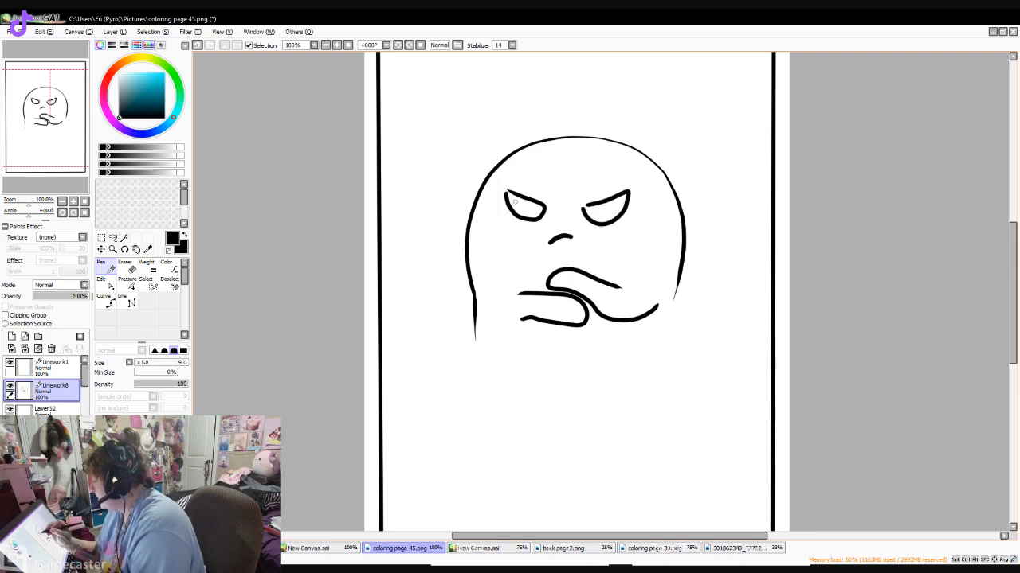
mouse_move(506, 192)
left_mouse_down()
mouse_move(536, 211)
mouse_move(609, 203)
left_mouse_up()
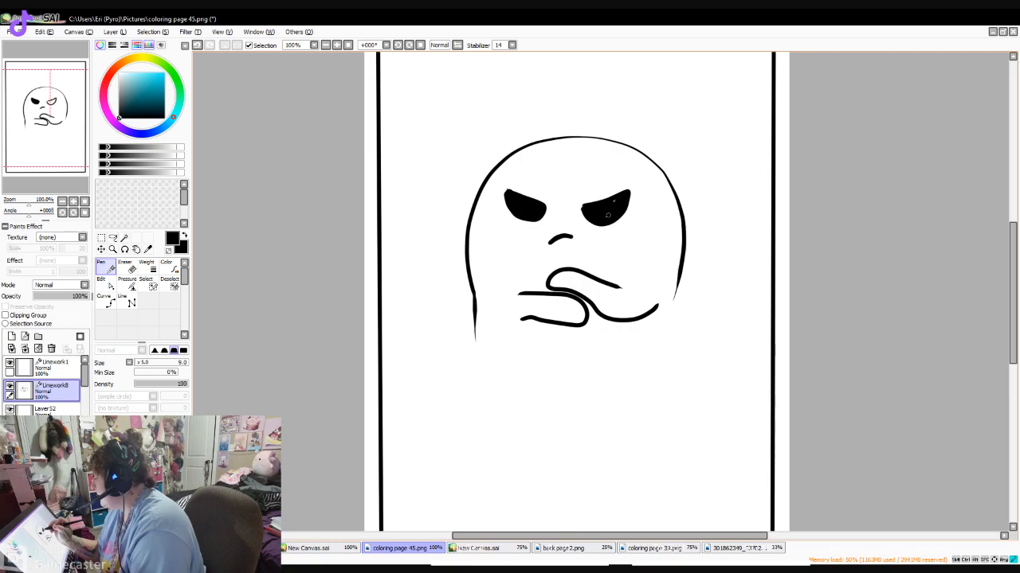
- Extend the ghost's sides downward and close the body with a wavy hem
scroll(608, 215, "down", 2)
mouse_move(475, 279)
left_mouse_down()
mouse_move(537, 328)
mouse_move(597, 341)
mouse_move(658, 321)
mouse_move(688, 286)
mouse_move(681, 203)
left_mouse_up()
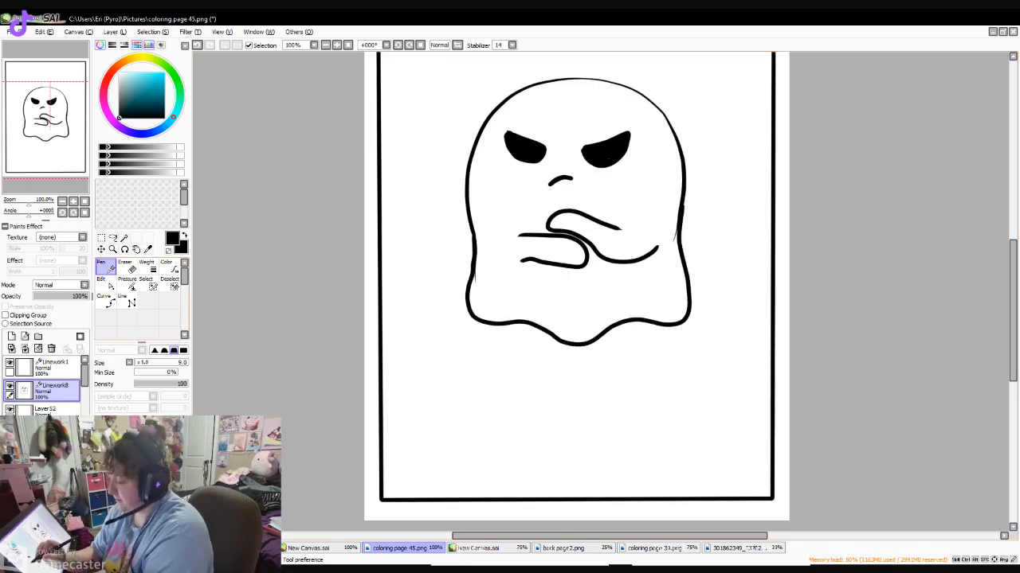
- Erase the stray line ends along the ghost's sides and remove its folded arms
left_click(126, 266)
left_click_drag(478, 280, 479, 266)
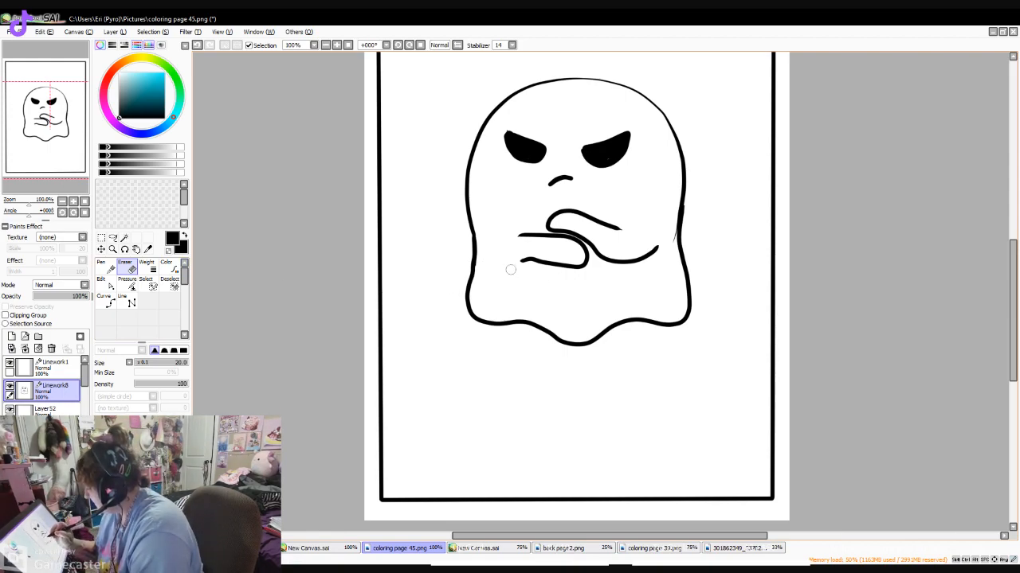
mouse_move(630, 228)
left_mouse_down()
mouse_move(566, 217)
mouse_move(573, 208)
mouse_move(653, 251)
left_mouse_up()
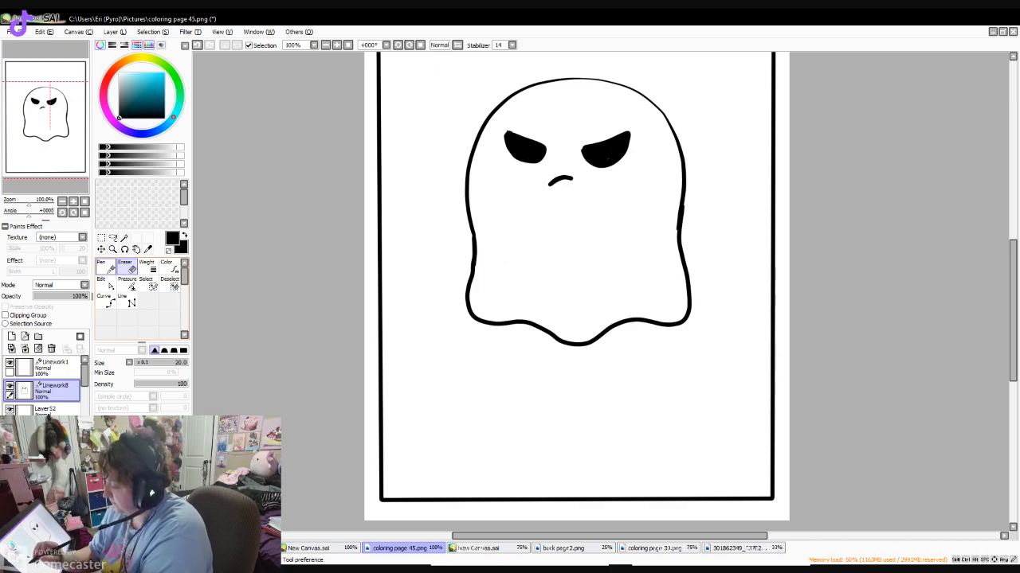
- Draw two tapered fold lines rising from the ghost's hem and touch up both filled eyes
left_click(106, 268)
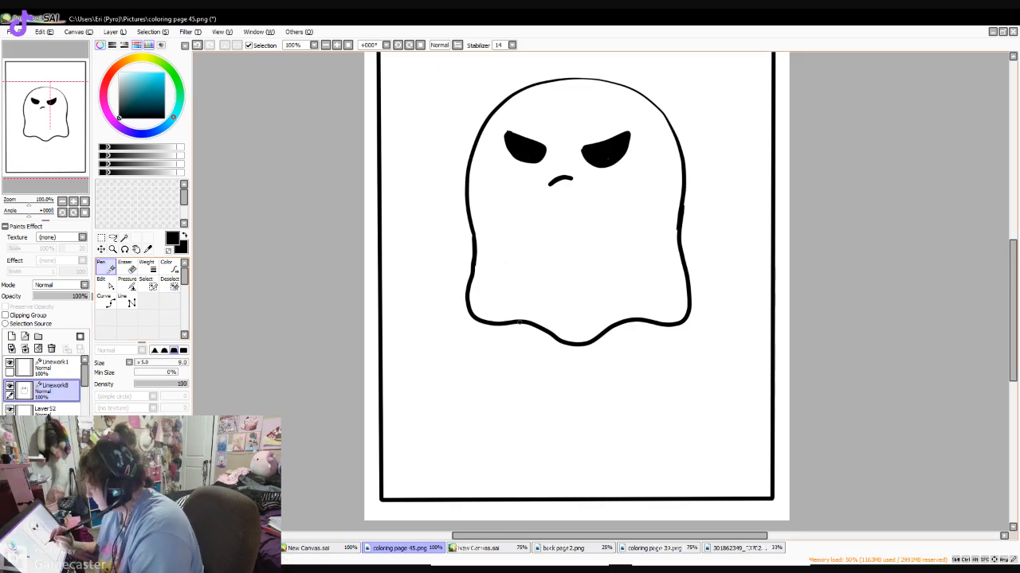
left_click_drag(523, 321, 528, 267)
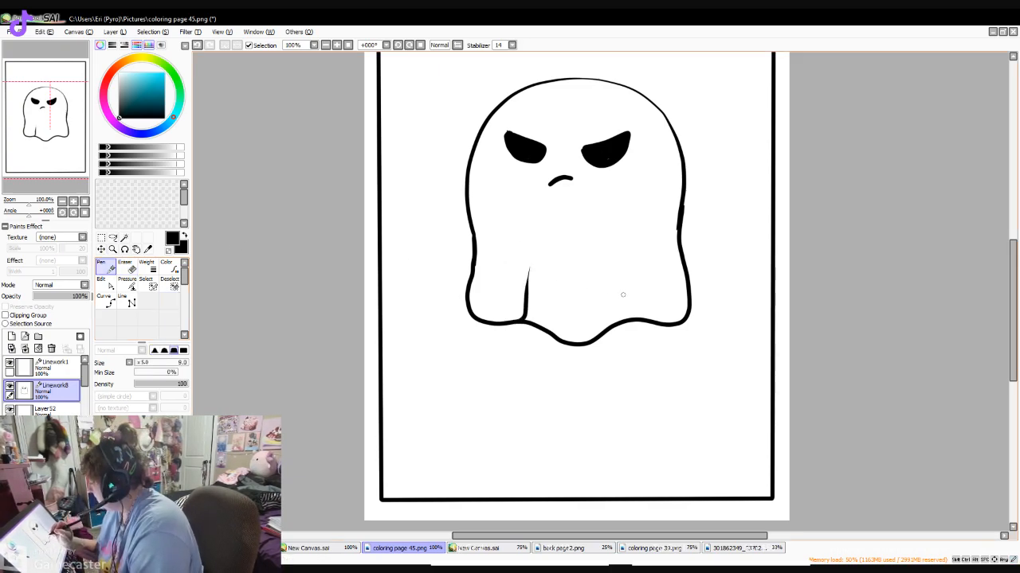
left_click_drag(628, 319, 629, 267)
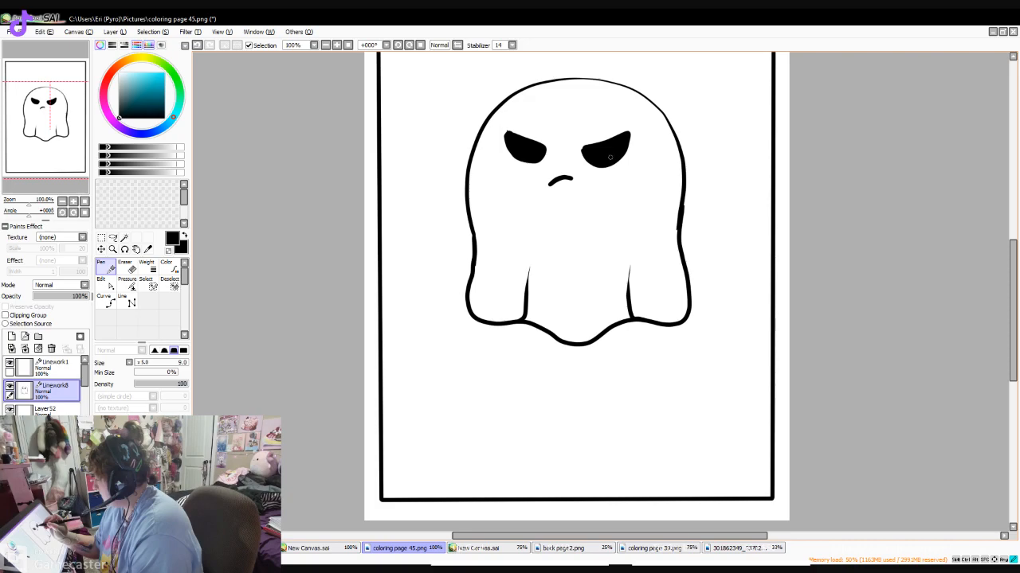
scroll(610, 157, "up", 2)
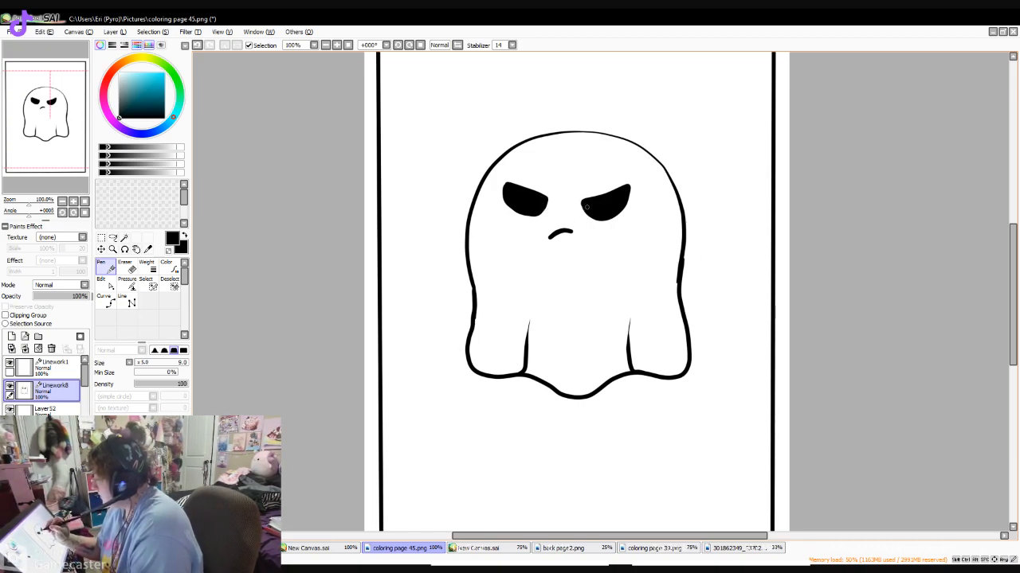
- Draw a straight horizontal line across the frame below the ghost with the Line tool
mouse_move(1014, 280)
left_mouse_down()
mouse_move(1013, 315)
mouse_move(1013, 246)
mouse_move(1014, 301)
left_mouse_up()
left_click(127, 301)
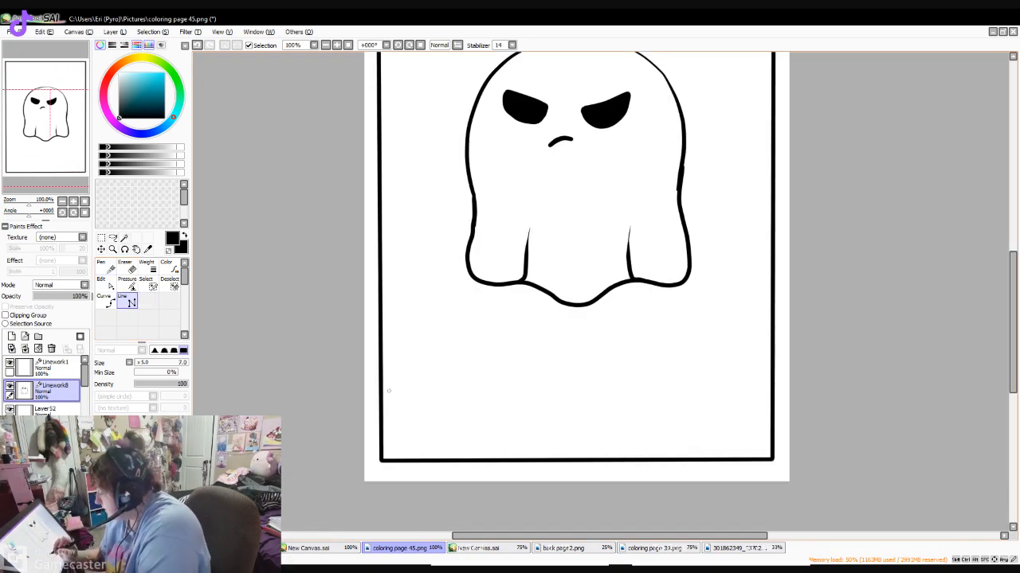
left_click(381, 400)
double_click(772, 396)
- With the Pen, draw five-pointed stars in the frame's upper left corner, above the ghost's right side and at its lower left
left_click_drag(1013, 319, 1013, 254)
left_click(106, 269)
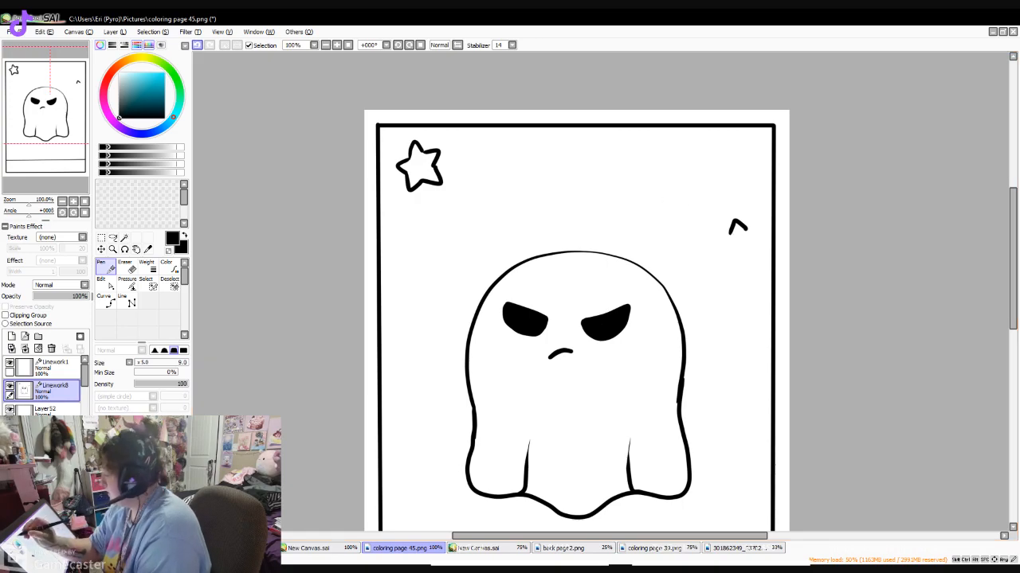
mouse_move(740, 243)
left_mouse_down()
mouse_move(710, 255)
mouse_move(724, 279)
mouse_move(756, 239)
left_mouse_up()
left_click_drag(756, 239, 754, 273)
left_click_drag(754, 273, 738, 270)
left_click_drag(750, 274, 751, 258)
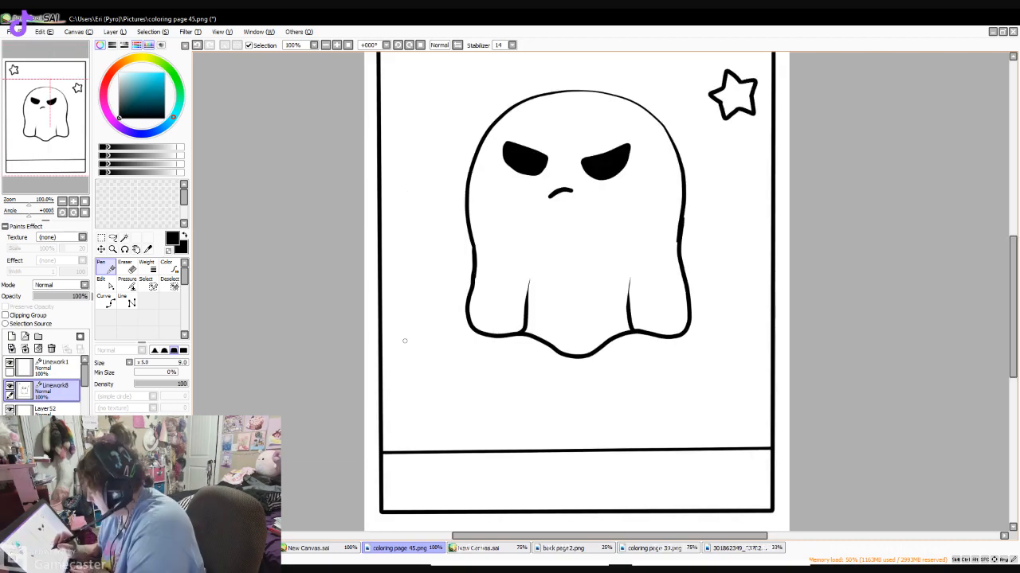
mouse_move(397, 360)
left_mouse_down()
mouse_move(401, 349)
mouse_move(411, 357)
mouse_move(386, 364)
left_mouse_up()
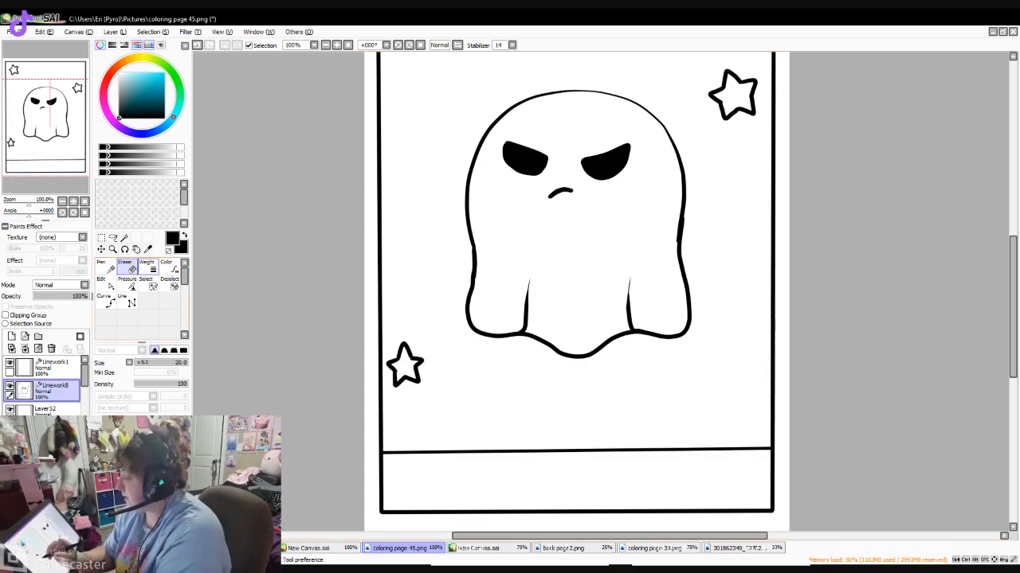
- Erase the horizontal line across the frame below the ghost
key("e")
left_click_drag(388, 450, 767, 448)
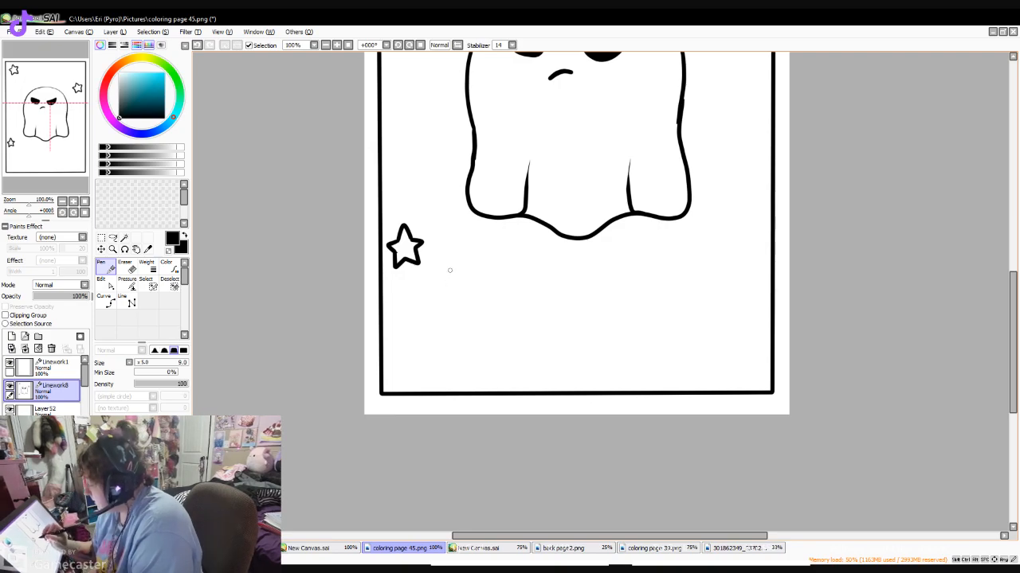
- Handwrite "Thought may haunt you, and give you a fright," in two lines below the ghost with a size 7 Pen
left_click(337, 46)
left_click(337, 45)
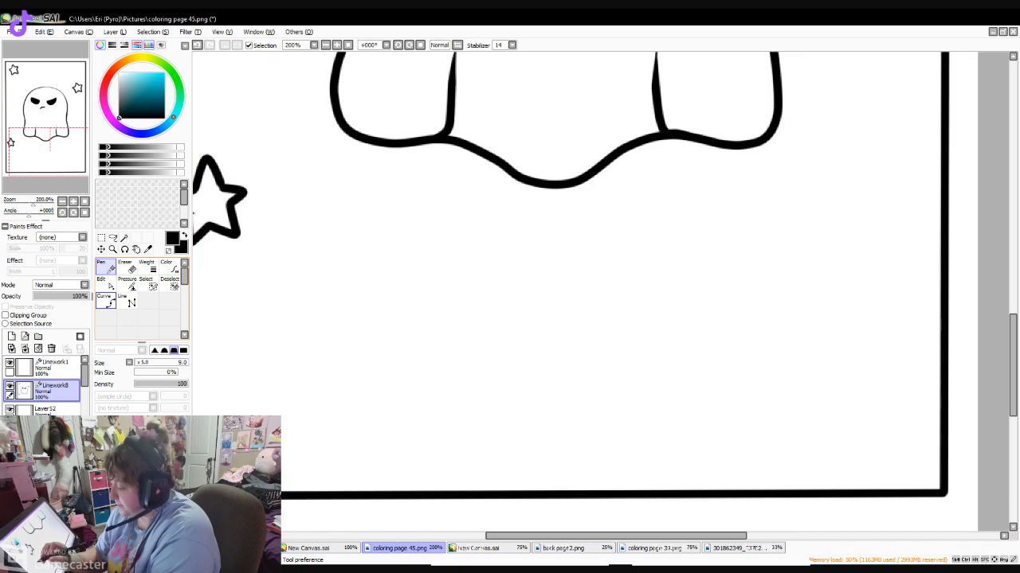
mouse_move(322, 226)
left_mouse_down()
mouse_move(364, 224)
mouse_move(346, 237)
mouse_move(348, 265)
left_mouse_up()
mouse_move(368, 232)
left_mouse_down()
mouse_move(500, 253)
mouse_move(551, 229)
mouse_move(597, 245)
mouse_move(815, 221)
mouse_move(830, 208)
mouse_move(848, 231)
mouse_move(872, 229)
mouse_move(470, 307)
mouse_move(476, 333)
left_mouse_up()
left_click_drag(467, 290, 497, 303)
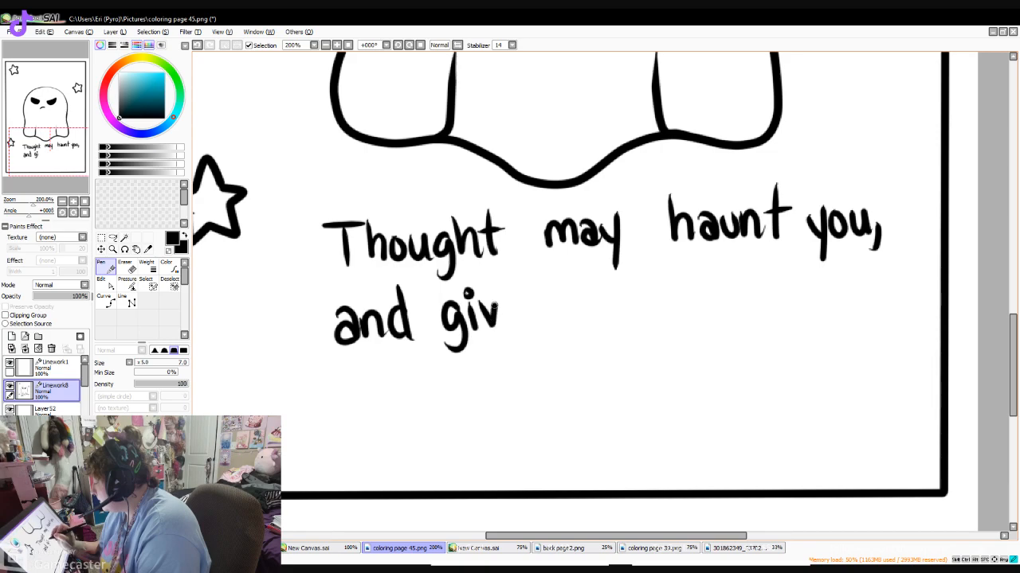
mouse_move(498, 305)
left_mouse_down()
mouse_move(629, 314)
mouse_move(674, 296)
mouse_move(797, 310)
mouse_move(814, 339)
mouse_move(876, 274)
left_mouse_up()
left_click_drag(879, 290, 875, 317)
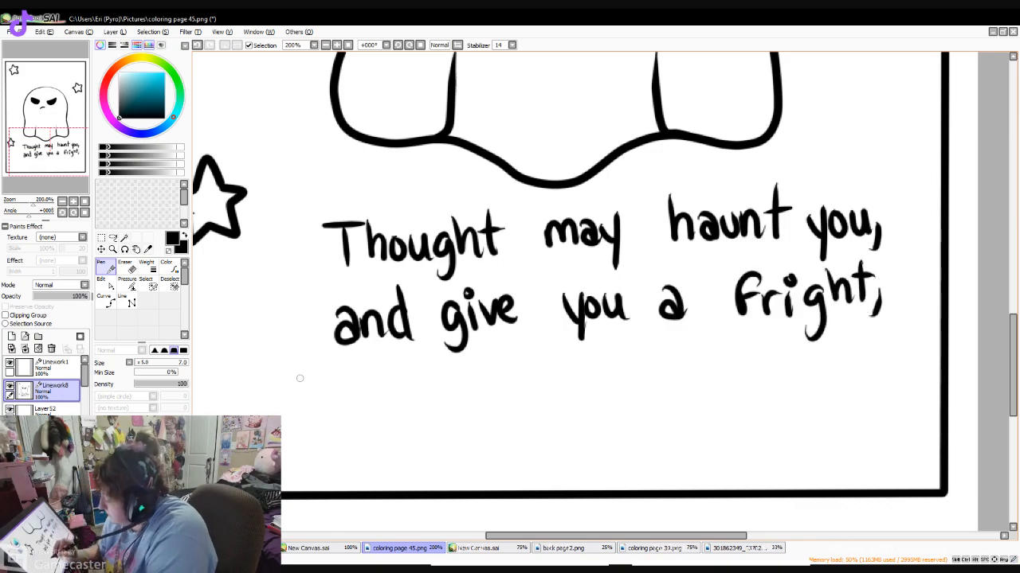
- Handwrite the closing two lines "But I'm letting you know, it'll be alright..." beneath the first two lines of text
mouse_move(256, 366)
left_mouse_down()
mouse_move(441, 364)
mouse_move(490, 394)
mouse_move(564, 385)
mouse_move(588, 397)
mouse_move(602, 365)
mouse_move(613, 397)
mouse_move(640, 381)
mouse_move(649, 360)
mouse_move(670, 389)
mouse_move(696, 368)
mouse_move(693, 395)
mouse_move(928, 355)
mouse_move(931, 383)
left_mouse_up()
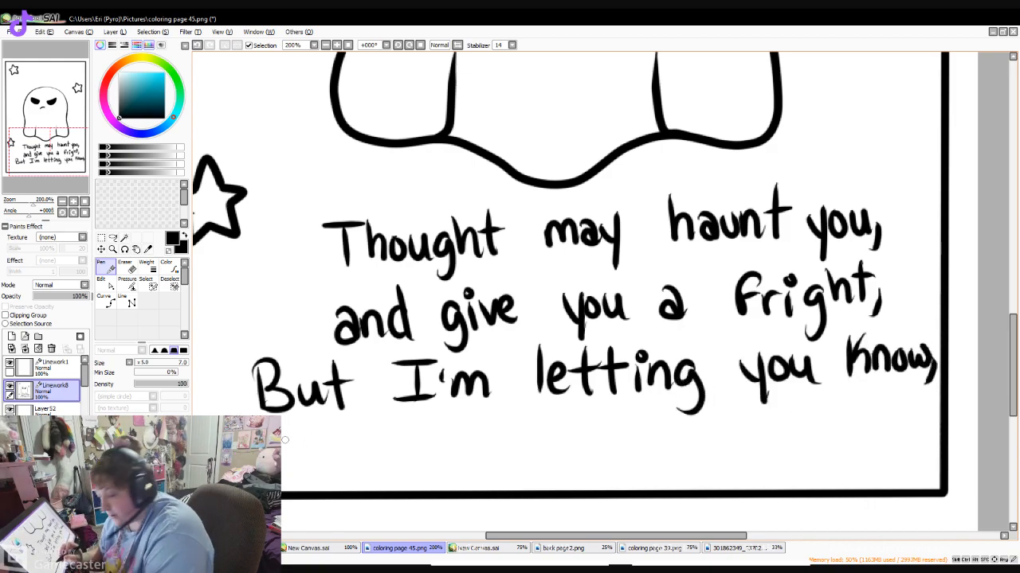
left_click_drag(293, 420, 303, 482)
mouse_move(281, 450)
left_mouse_down()
mouse_move(311, 438)
mouse_move(325, 480)
left_mouse_up()
left_click_drag(338, 421, 340, 480)
mouse_move(381, 414)
left_mouse_down()
mouse_move(377, 467)
mouse_move(436, 459)
left_mouse_up()
mouse_move(495, 446)
left_mouse_down()
mouse_move(483, 457)
mouse_move(511, 470)
left_mouse_up()
mouse_move(519, 421)
left_mouse_down()
mouse_move(522, 470)
mouse_move(544, 444)
left_mouse_up()
left_click_drag(559, 443, 560, 470)
left_click_drag(596, 439, 584, 487)
left_click_drag(594, 414, 612, 462)
left_click_drag(633, 405, 635, 460)
left_click_drag(621, 425, 651, 423)
left_click(562, 427)
left_click(659, 452)
left_click(670, 452)
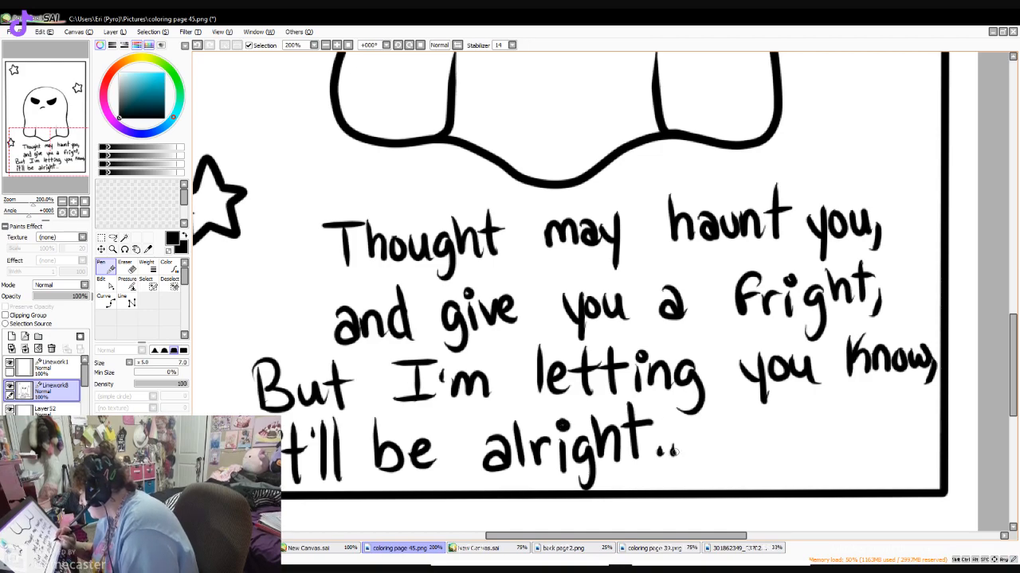
- Erase the ghost's angry eyes and frowning mouth
key("e")
scroll(364, 231, "up", 5)
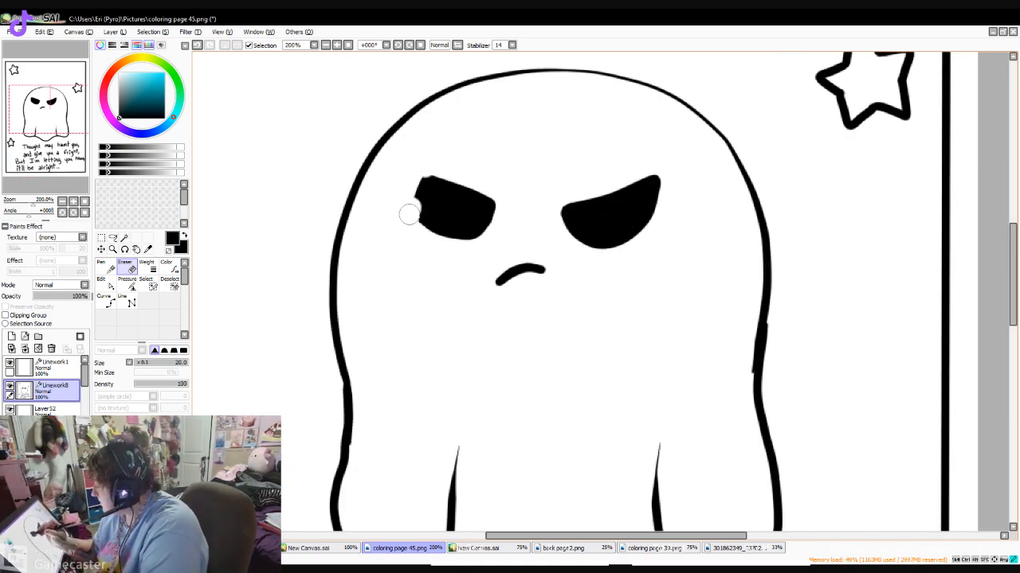
mouse_move(432, 200)
left_mouse_down()
mouse_move(450, 218)
mouse_move(487, 195)
left_mouse_up()
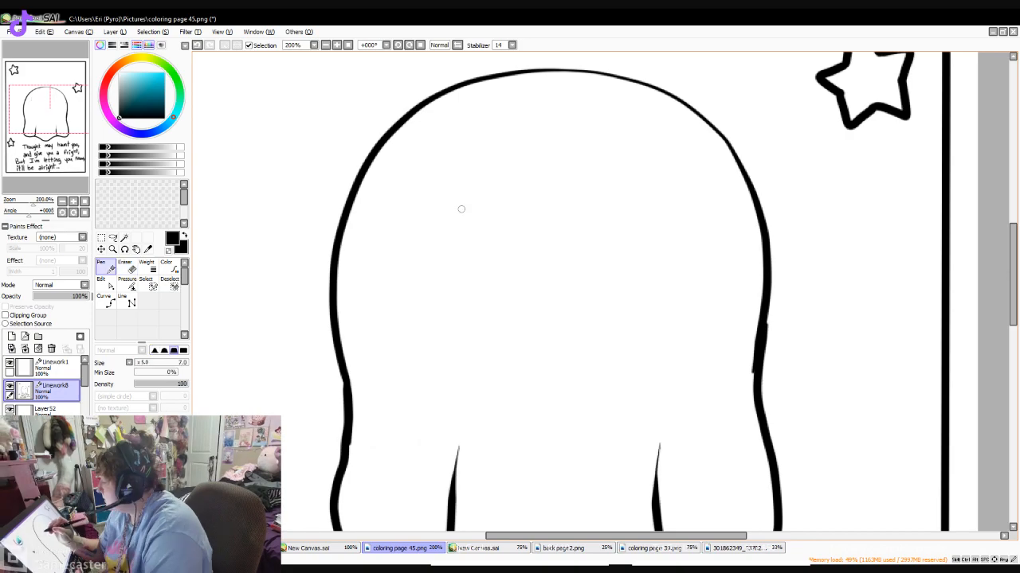
mouse_move(449, 194)
left_mouse_down()
mouse_move(448, 225)
mouse_move(464, 240)
mouse_move(485, 229)
mouse_move(489, 200)
mouse_move(470, 176)
mouse_move(448, 196)
mouse_move(452, 186)
mouse_move(460, 235)
mouse_move(486, 207)
left_mouse_up()
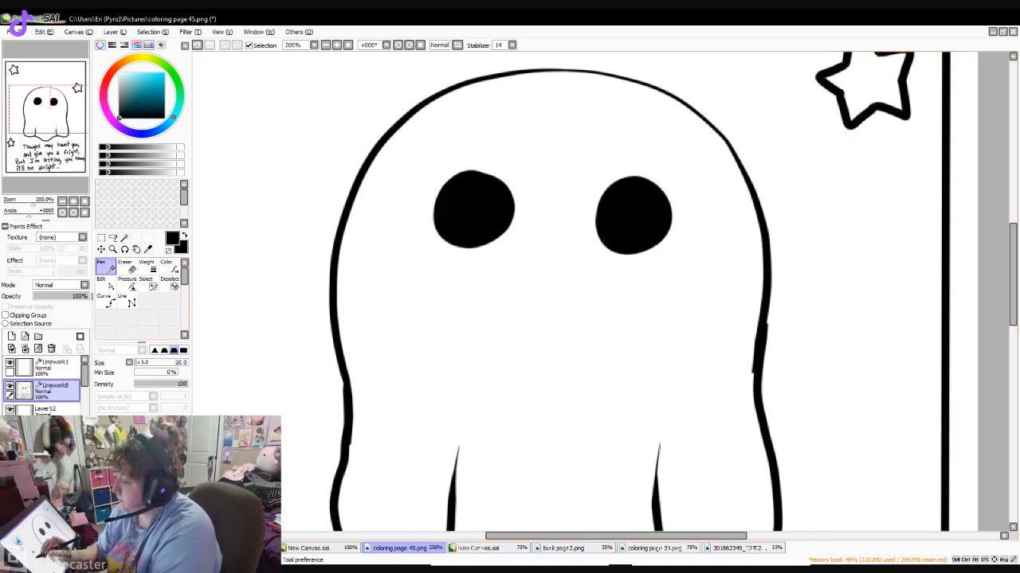
key("ctrl+z")
key("ctrl+z")
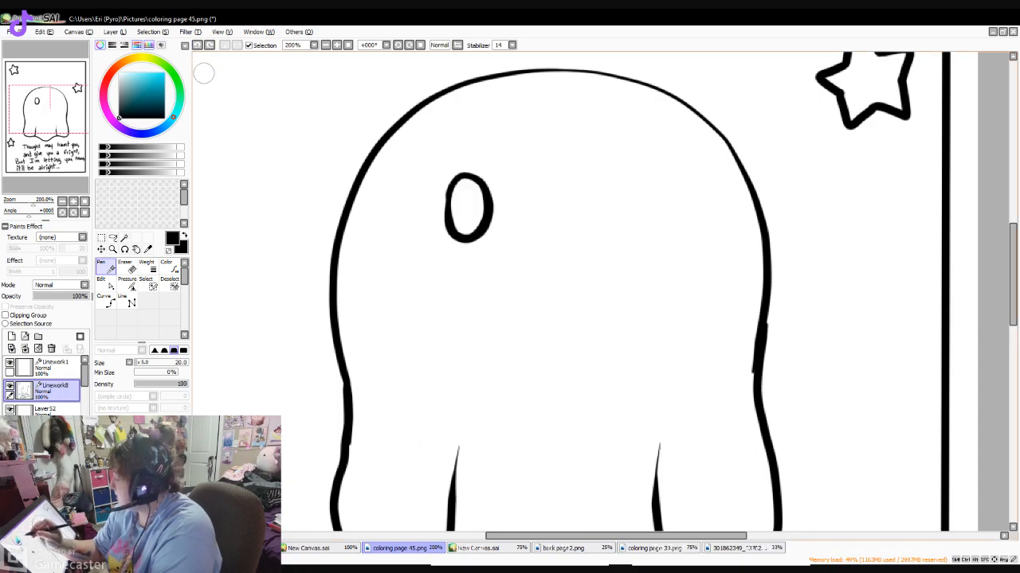
key("ctrl+z")
- Draw two large, round, solid black eyes set wide apart on the ghost's face, and reduce the Pen size to 9
mouse_move(429, 209)
left_mouse_down()
mouse_move(411, 227)
mouse_move(416, 251)
mouse_move(412, 215)
left_mouse_up()
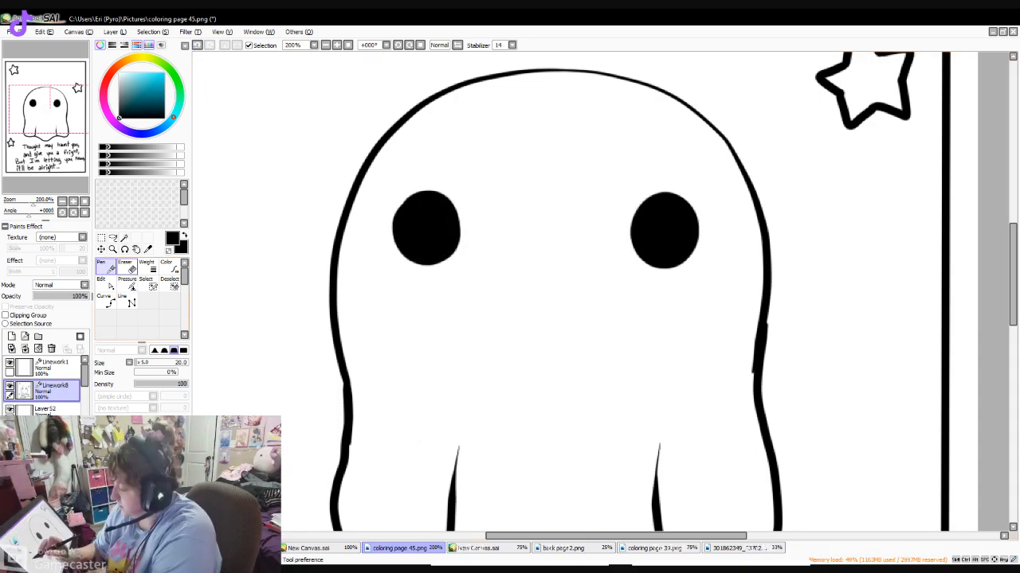
key("[")
key("[")
key("[")
key("[")
key("[")
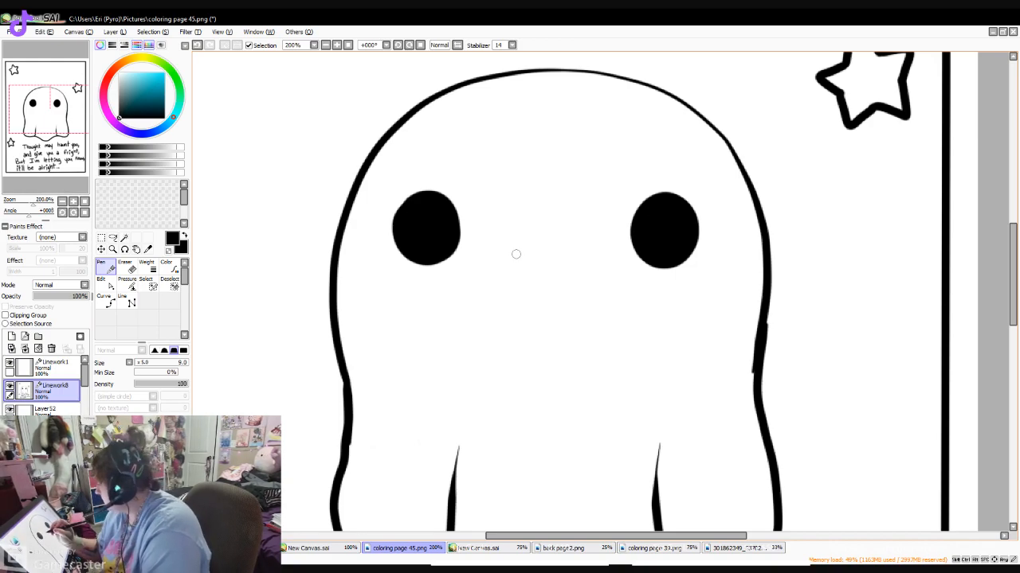
mouse_move(495, 247)
left_mouse_down()
mouse_move(520, 260)
mouse_move(585, 240)
left_mouse_up()
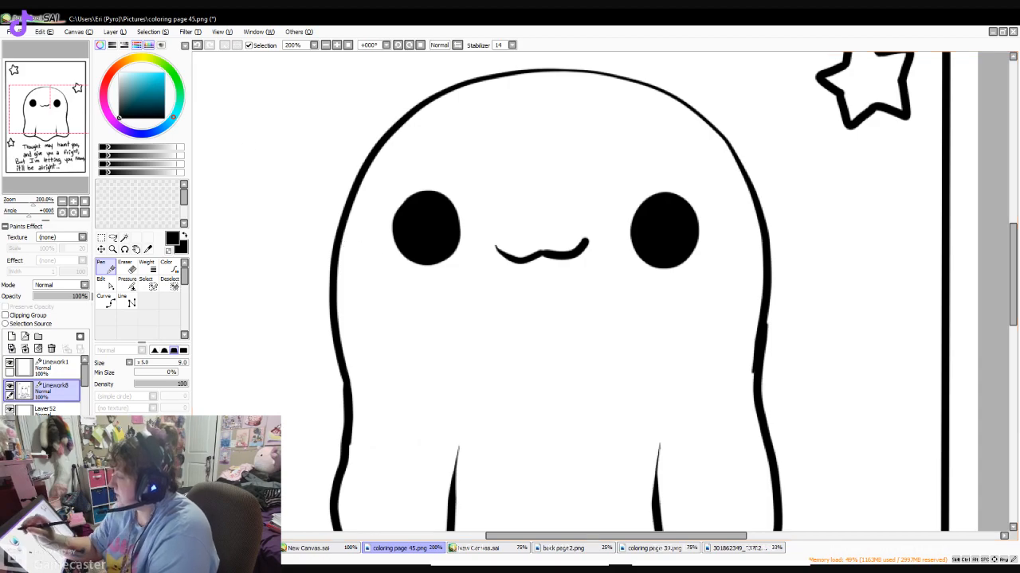
key("ctrl+z")
key("ctrl+z")
- Draw a small curved smile between the eyes and paint white oval, dot and crescent highlights in both eyes
left_click_drag(508, 267, 569, 262)
left_click(129, 80)
left_click_drag(128, 80, 119, 73)
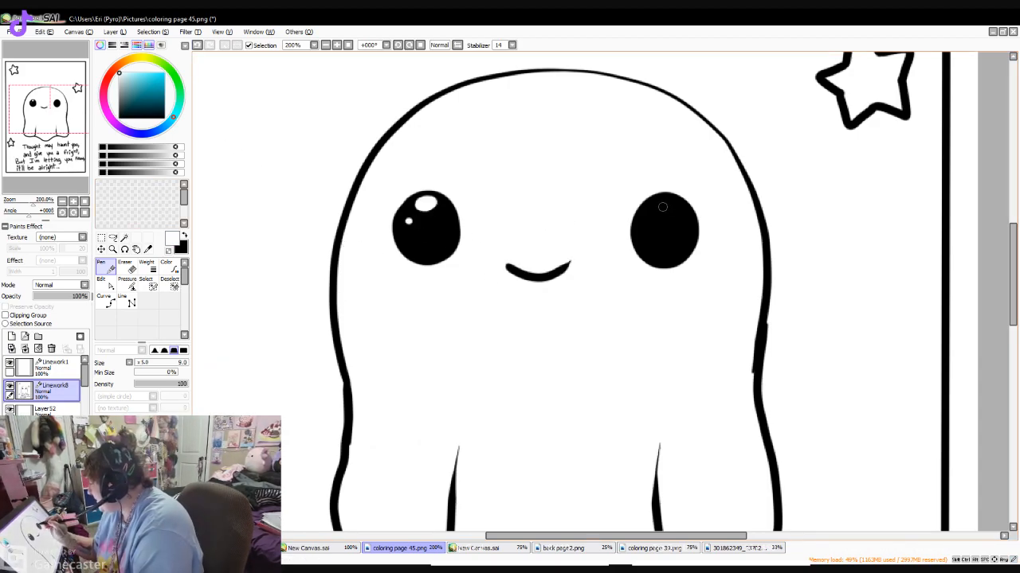
left_click_drag(663, 207, 657, 205)
left_click(645, 226)
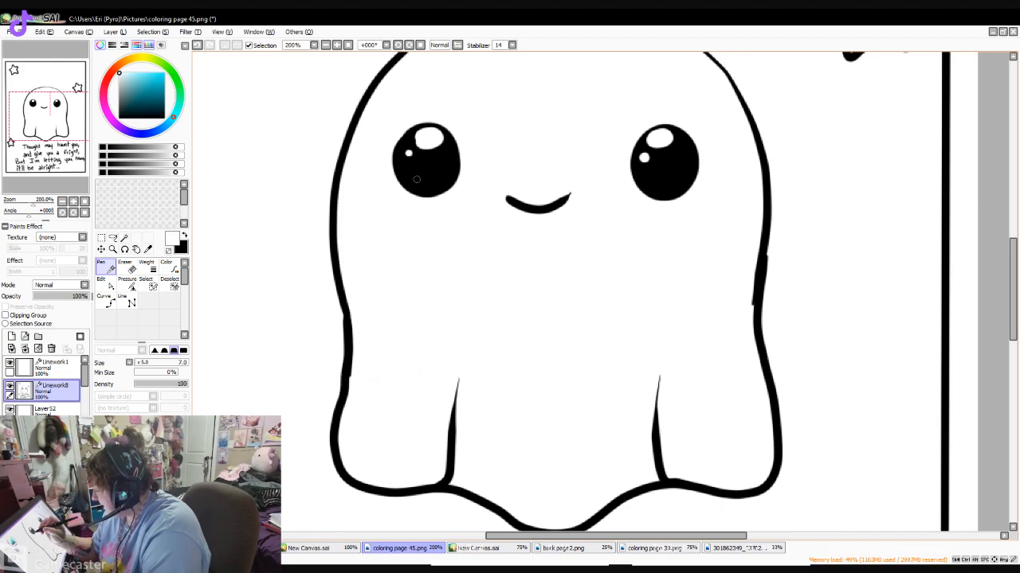
left_click_drag(407, 177, 408, 180)
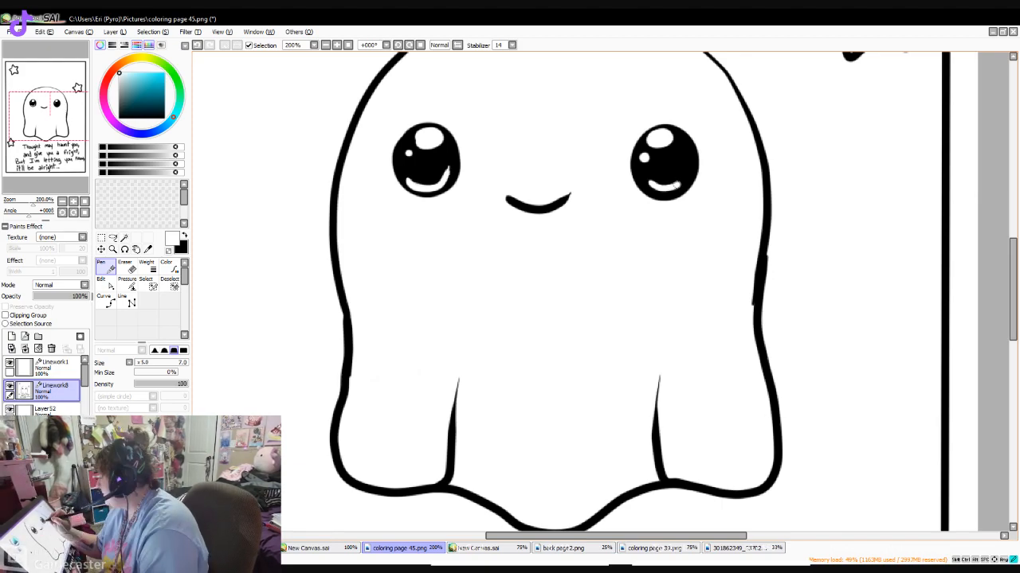
left_click_drag(674, 186, 688, 166)
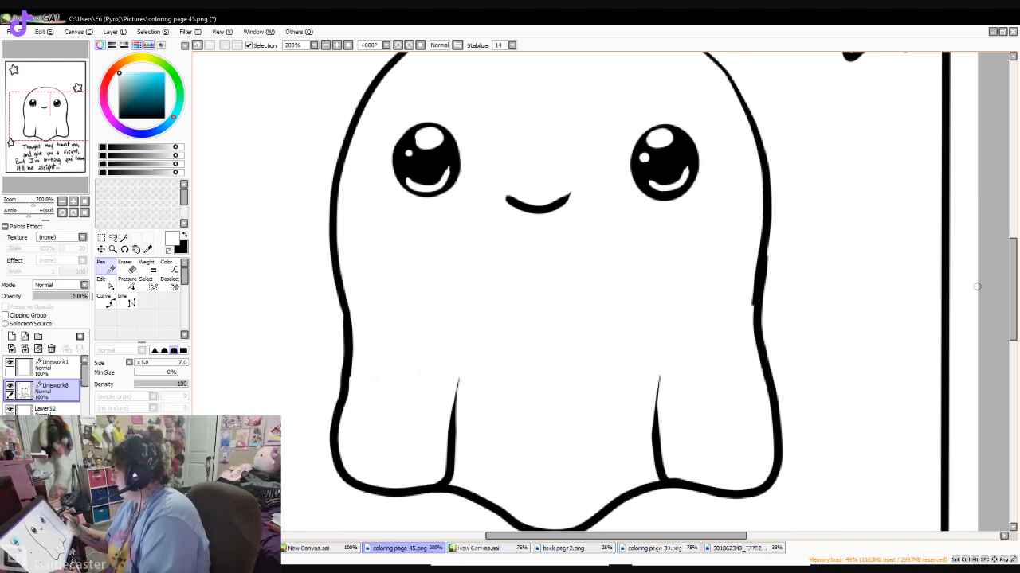
- Draw two rounded arms in black on the ghost's body, one on each side below the face
scroll(629, 291, "down", 5)
scroll(629, 292, "up", 6)
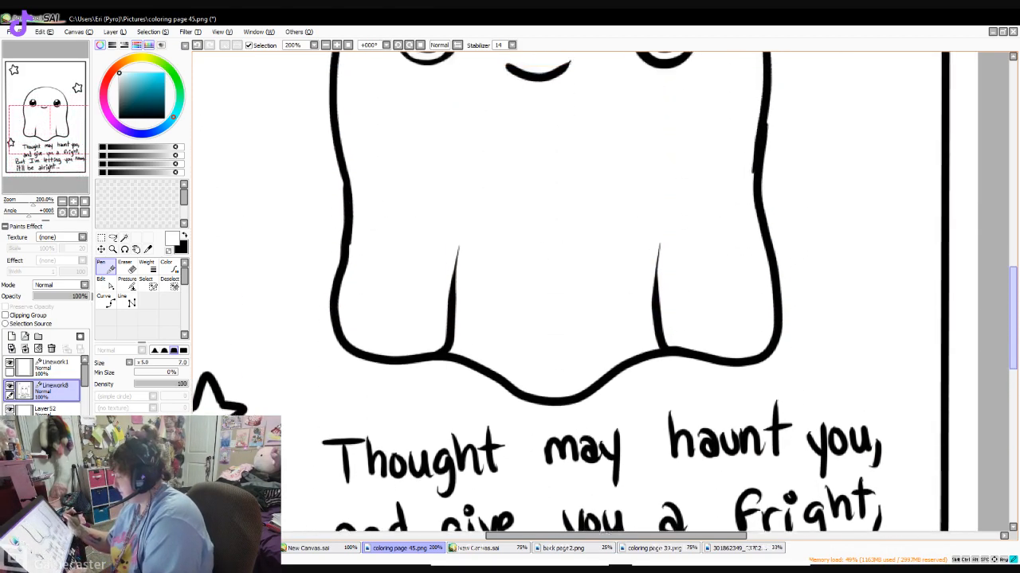
scroll(467, 289, "down", 3)
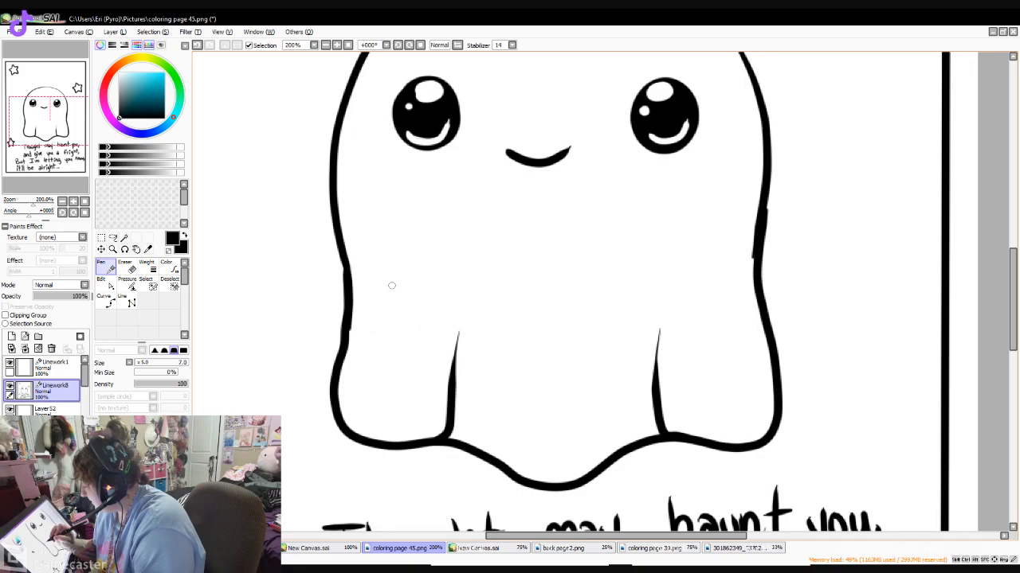
left_click_drag(371, 227, 395, 285)
mouse_move(742, 207)
left_mouse_down()
mouse_move(692, 177)
mouse_move(641, 231)
mouse_move(716, 277)
mouse_move(701, 182)
left_mouse_up()
- Draw a five-pointed star after the last text line and sign vertically beside the ghost's lower right edge with a size 4 Pen
left_click_drag(1013, 299, 1012, 367)
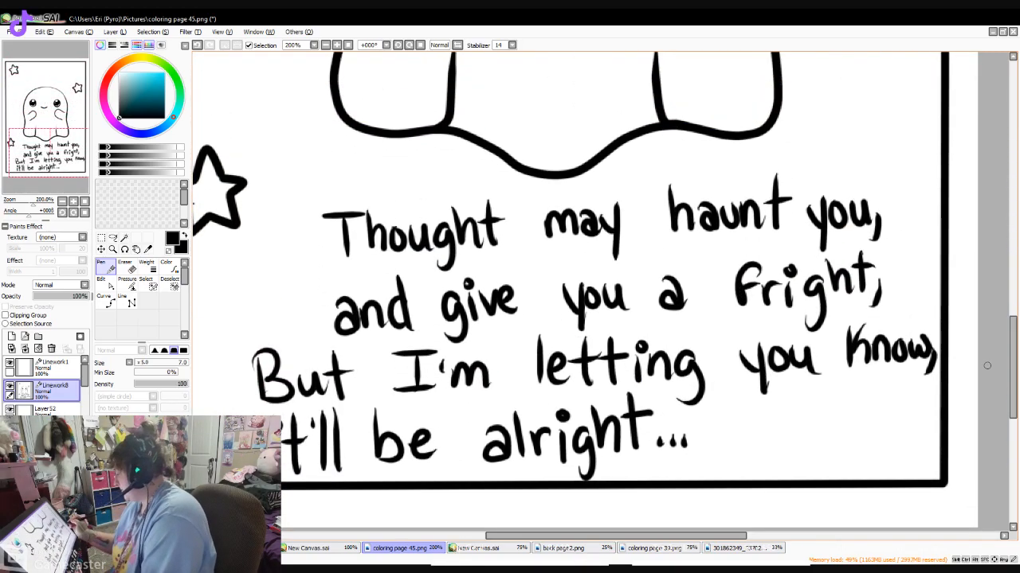
mouse_move(804, 427)
left_mouse_down()
mouse_move(825, 431)
mouse_move(786, 436)
mouse_move(783, 454)
mouse_move(803, 475)
mouse_move(833, 476)
mouse_move(830, 432)
mouse_move(832, 456)
left_mouse_up()
left_click_drag(1013, 372, 1012, 311)
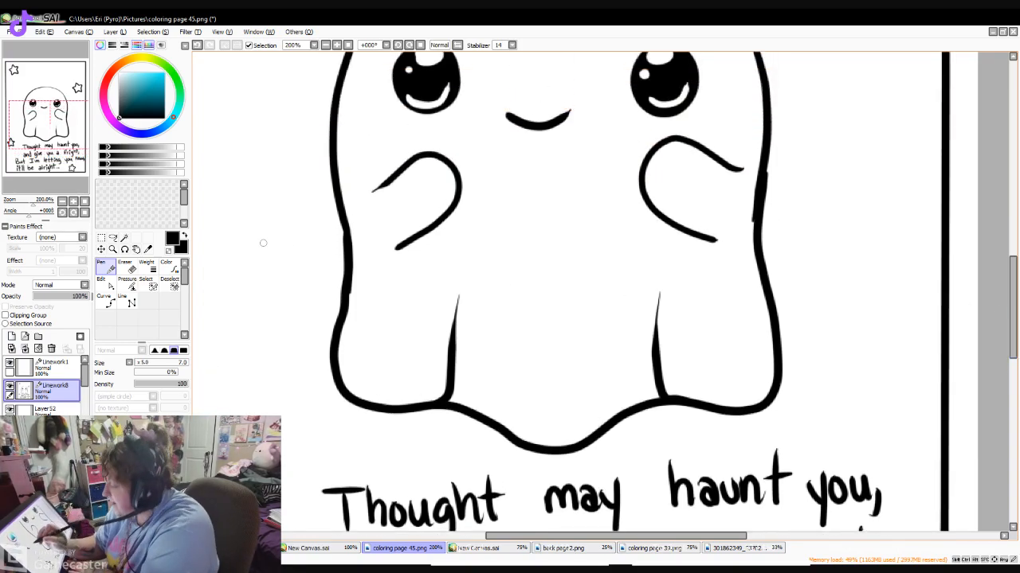
left_click(139, 363)
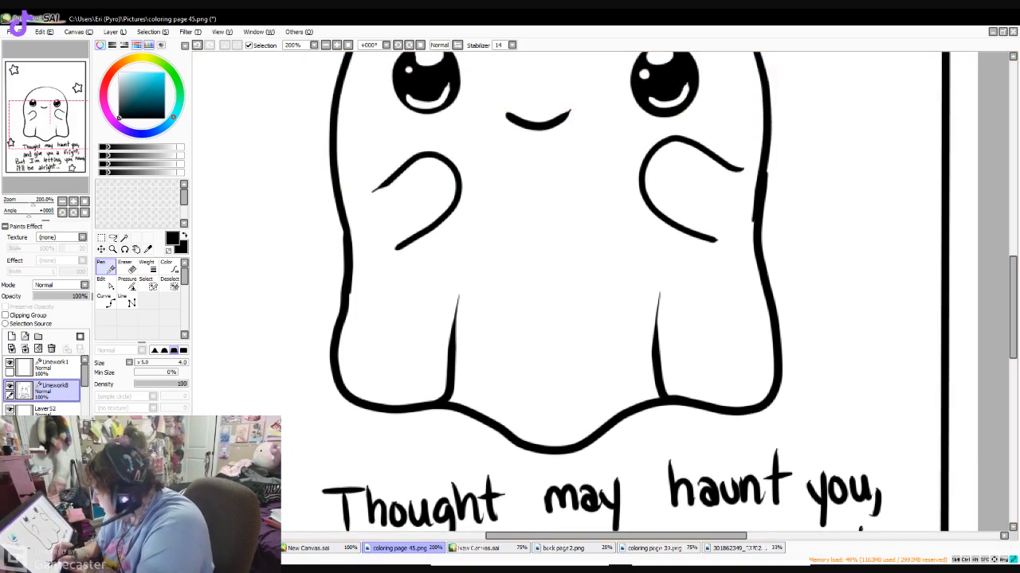
mouse_move(799, 306)
left_mouse_down()
mouse_move(785, 313)
mouse_move(803, 323)
mouse_move(787, 362)
mouse_move(789, 386)
mouse_move(801, 369)
mouse_move(794, 384)
left_mouse_up()
- Change "Thought" to "Thoughts" in the first text line and rewrite "may" slightly farther right with a size 7 Pen
left_click(326, 46)
left_click(326, 46)
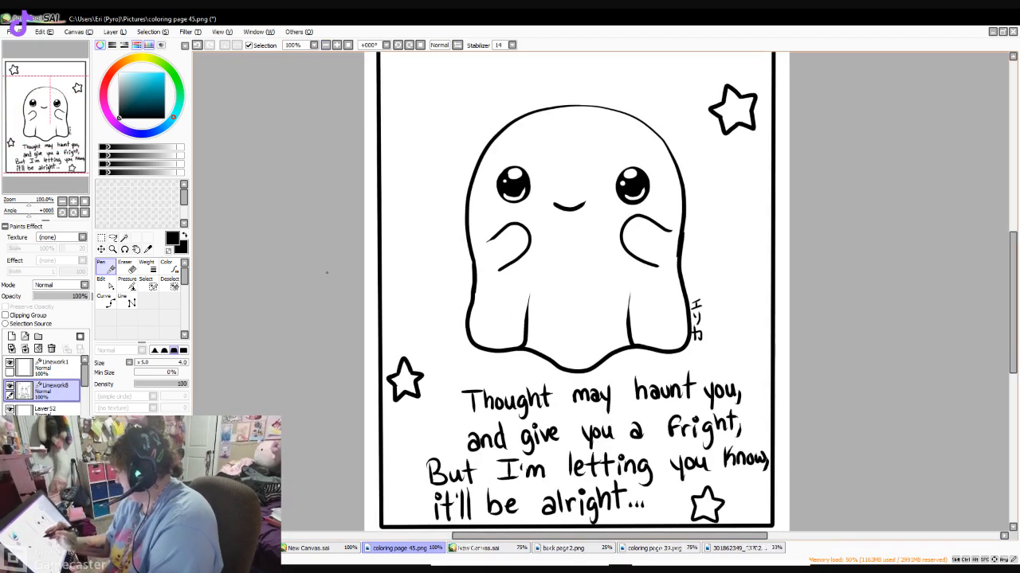
scroll(938, 310, "down", 1)
key("bracketright")
key("bracketright")
key("bracketright")
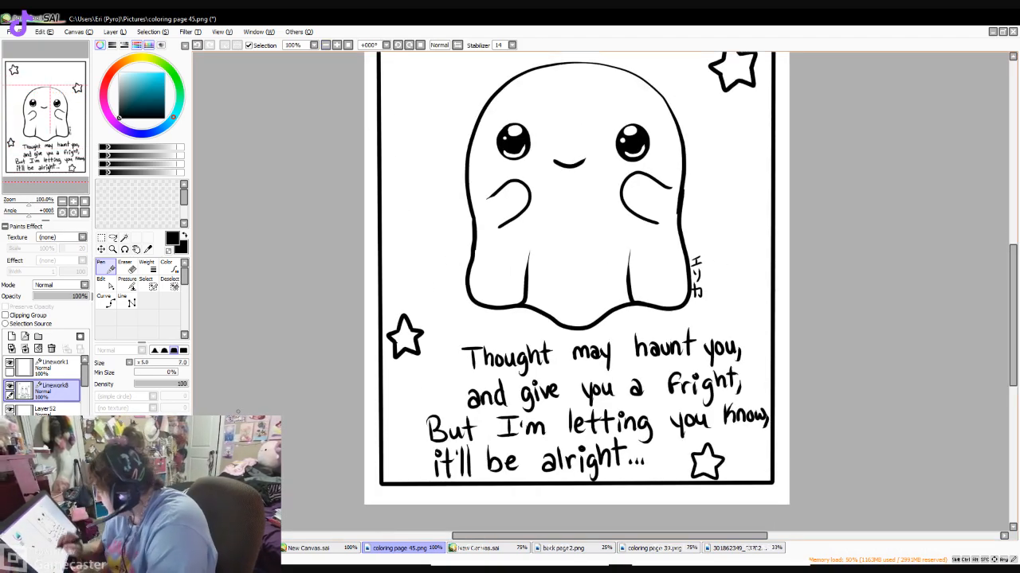
left_click_drag(564, 350, 555, 363)
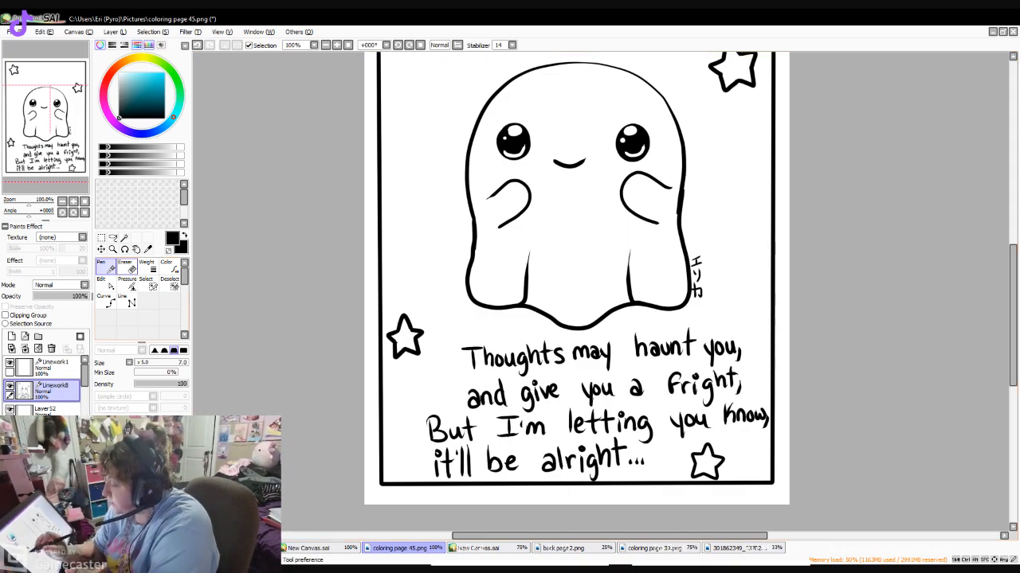
left_click(126, 268)
mouse_move(577, 341)
left_mouse_down()
mouse_move(581, 355)
mouse_move(607, 355)
left_mouse_up()
left_click(106, 268)
mouse_move(585, 349)
left_mouse_down()
mouse_move(621, 356)
mouse_move(613, 370)
left_mouse_up()
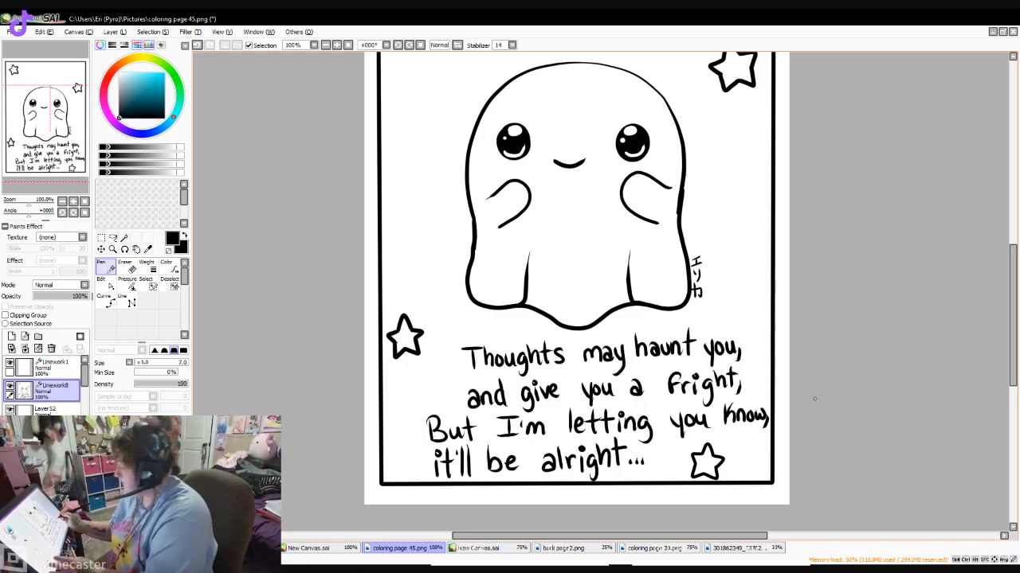
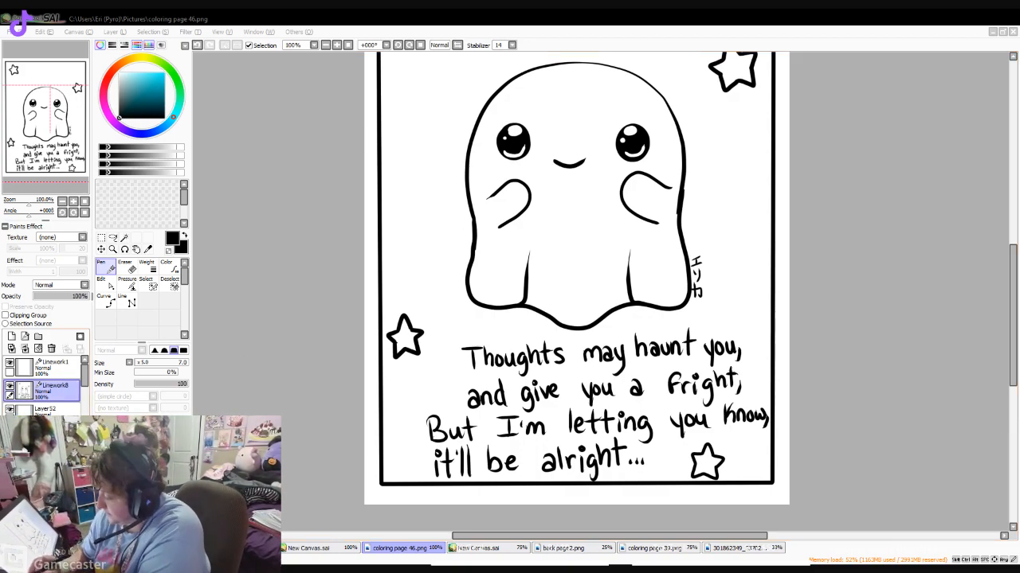
- Hide the ghost line art layer and show Layer51 with the pumpkin drink line art
left_click(9, 385)
mouse_move(84, 375)
left_mouse_down()
mouse_move(85, 394)
mouse_move(85, 381)
left_mouse_up()
left_click(48, 397)
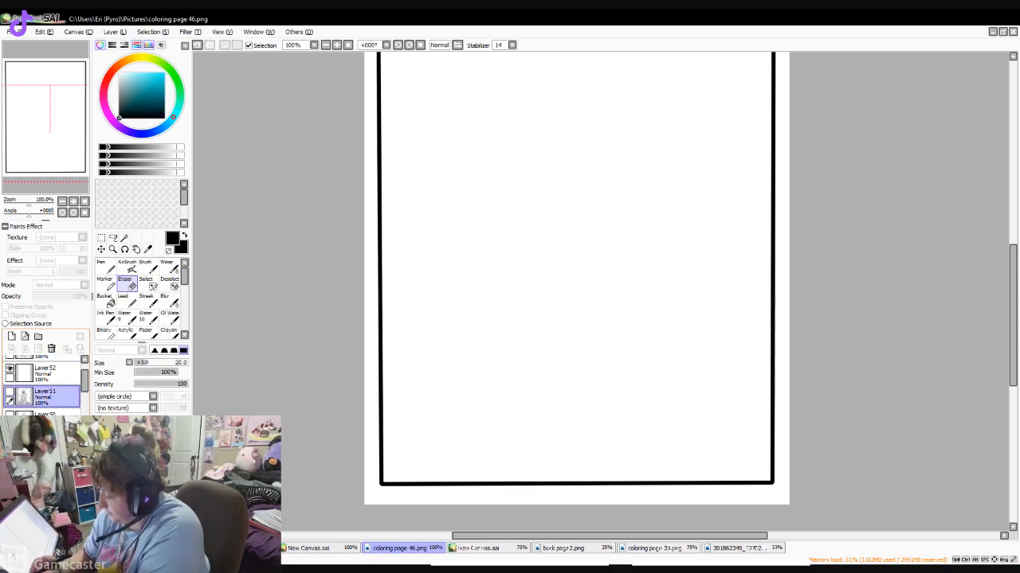
left_click(10, 392)
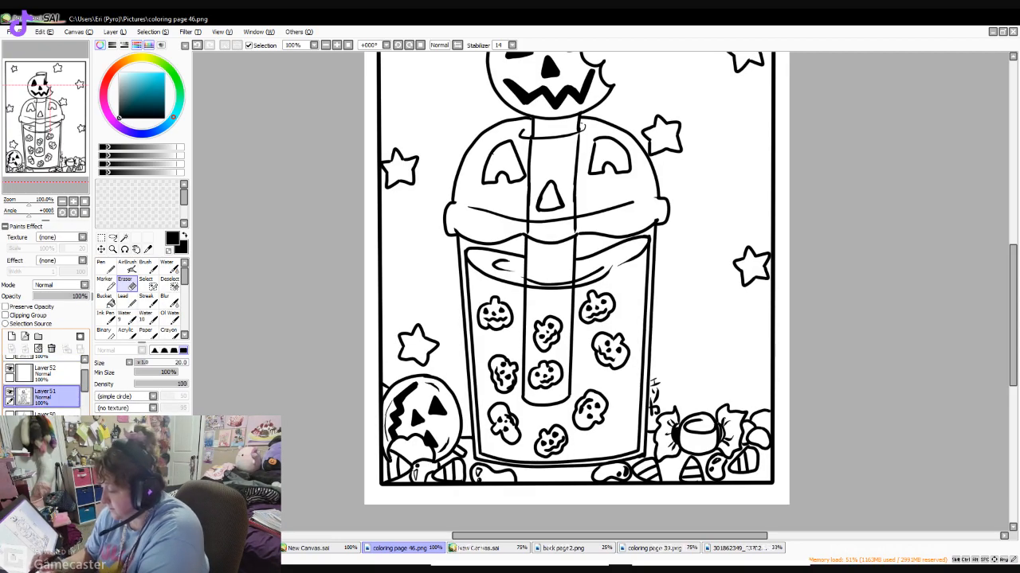
- Add a new layer beneath the pumpkin drink line art on Layer51 for the colours
left_click(11, 336)
left_click(11, 336)
left_click(11, 337)
left_click(46, 396)
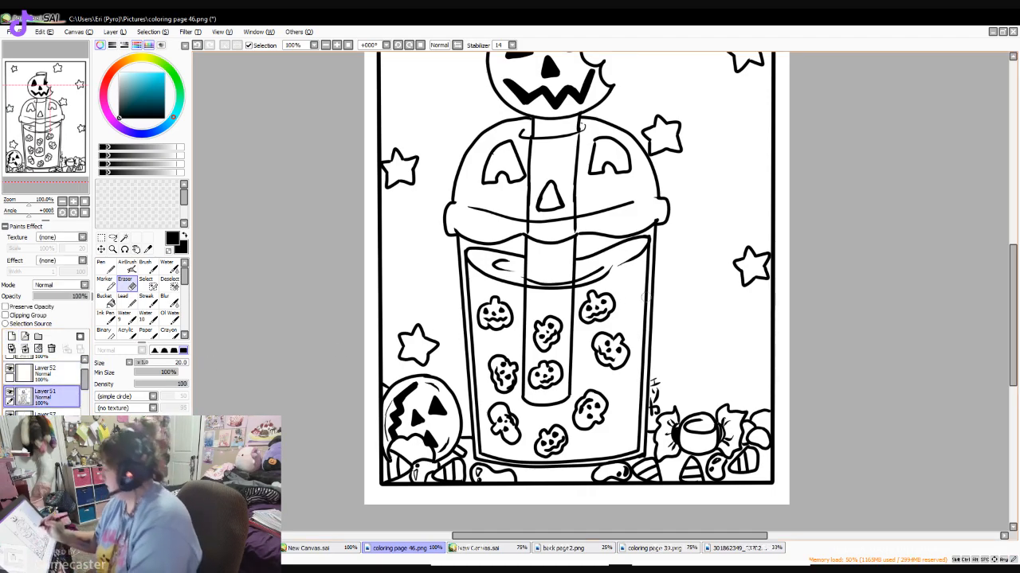
left_click_drag(1013, 288, 1003, 263)
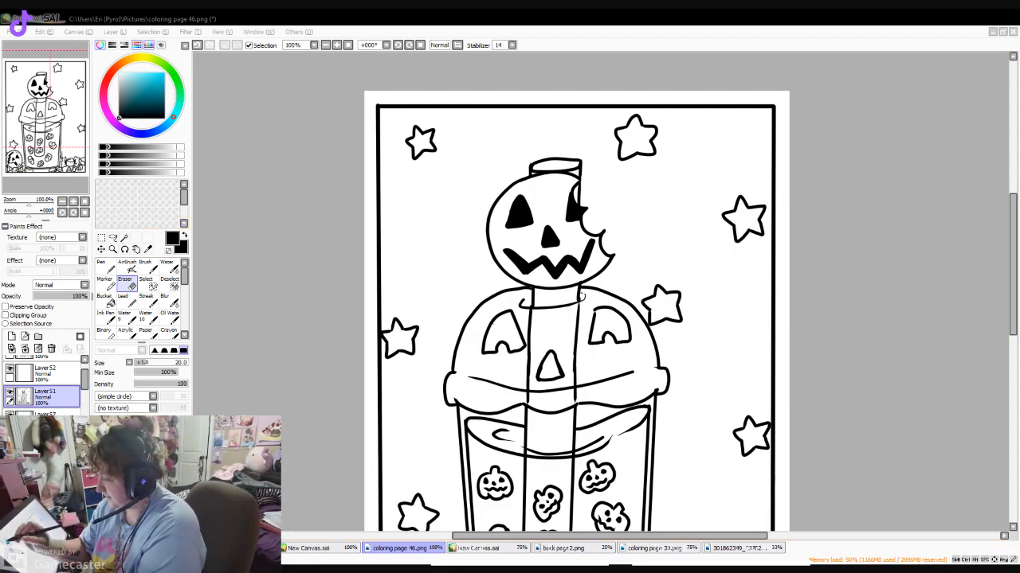
- Fill the bitten pumpkin on the straw and the pumpkin beside the cup with bright orange on Layer57
left_click_drag(173, 117, 125, 61)
left_click(164, 73)
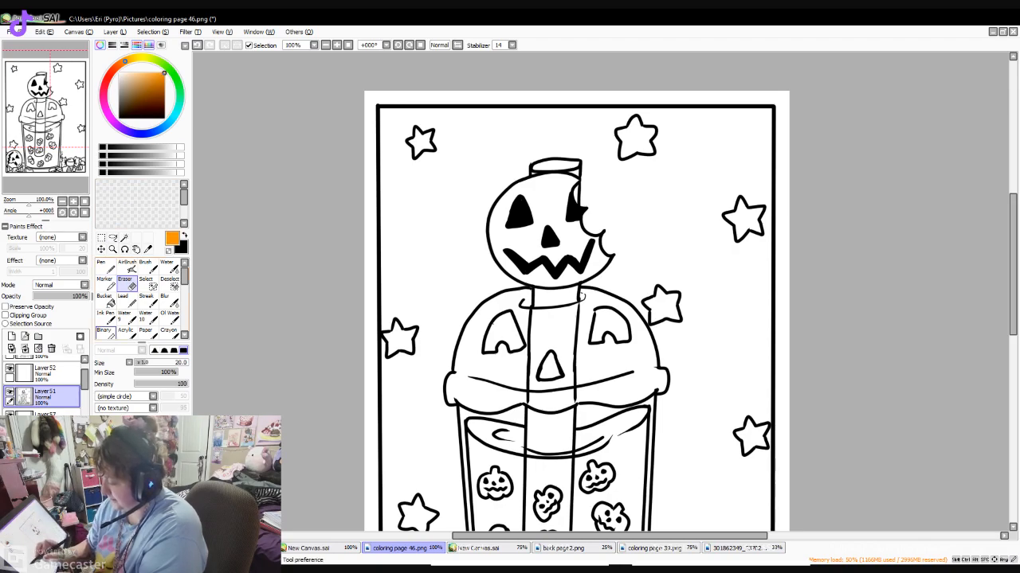
left_click(45, 418)
left_click(102, 266)
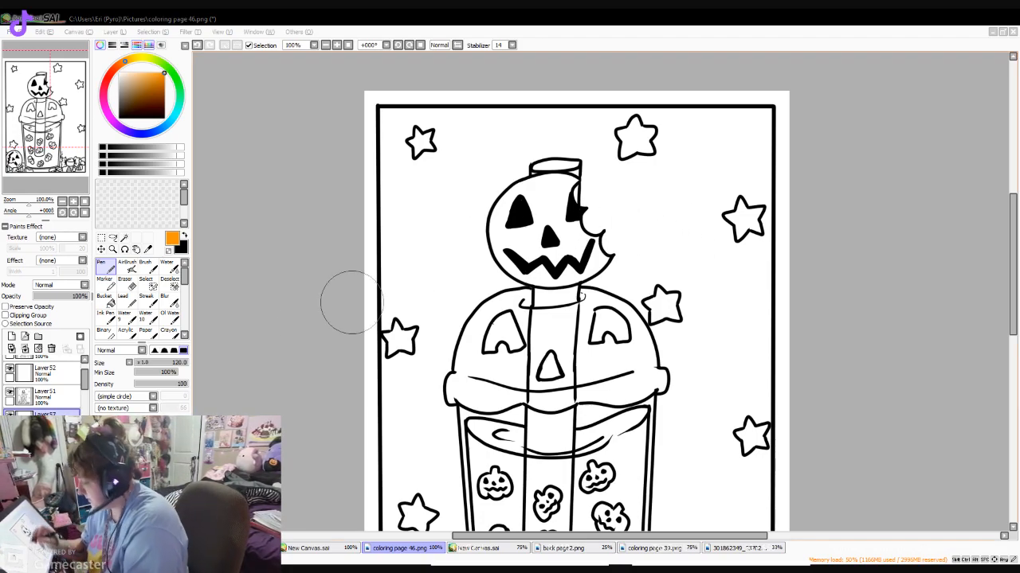
left_click(147, 362)
left_click_drag(545, 181, 498, 214)
left_click(106, 300)
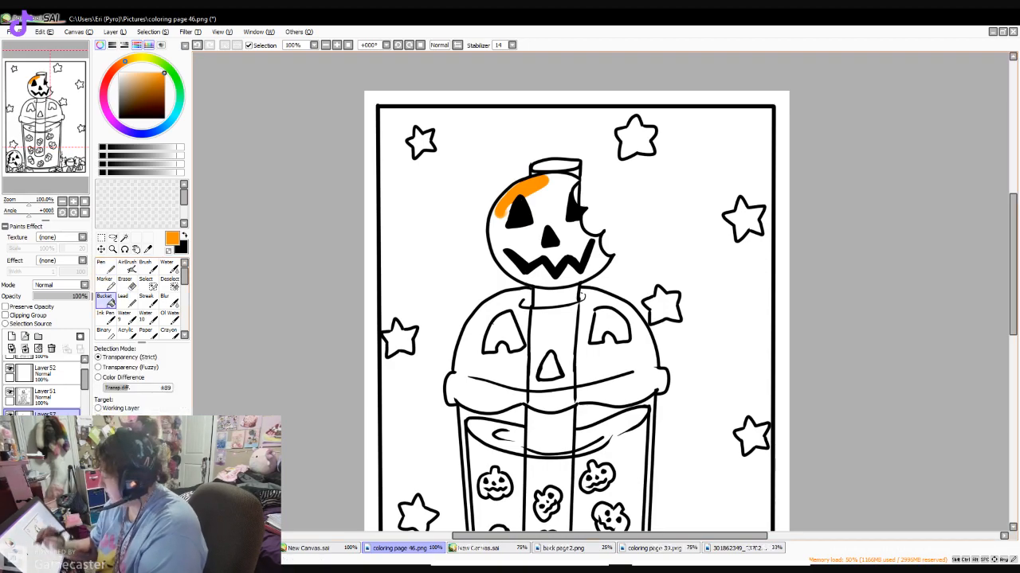
left_click(546, 210)
left_click(106, 267)
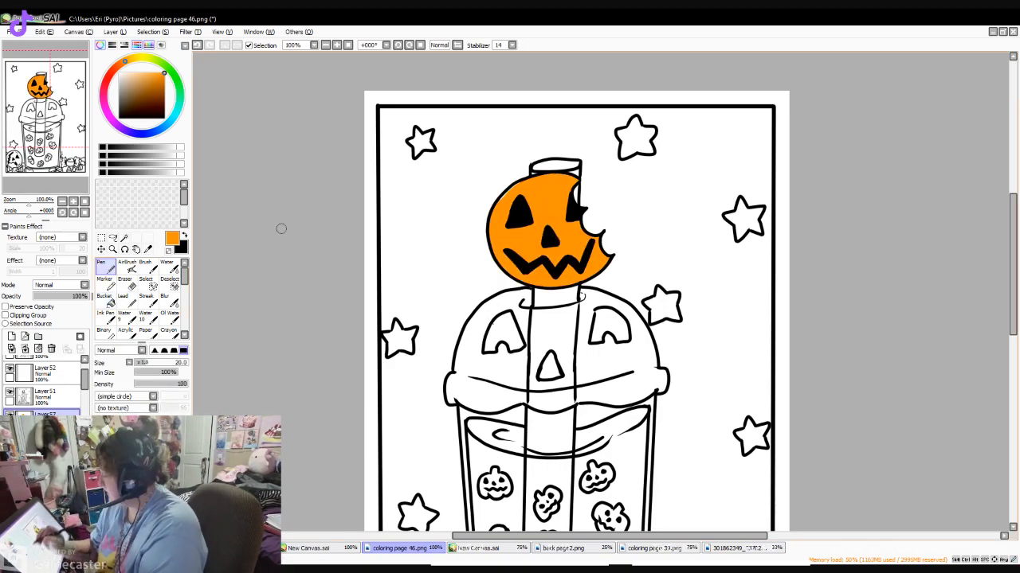
scroll(918, 216, "down", 5)
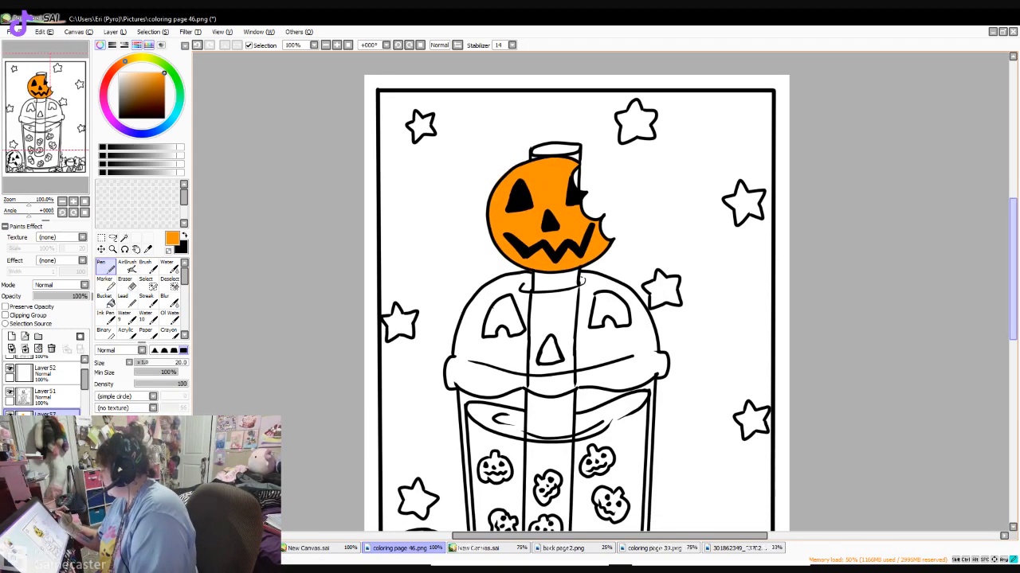
left_click(106, 300)
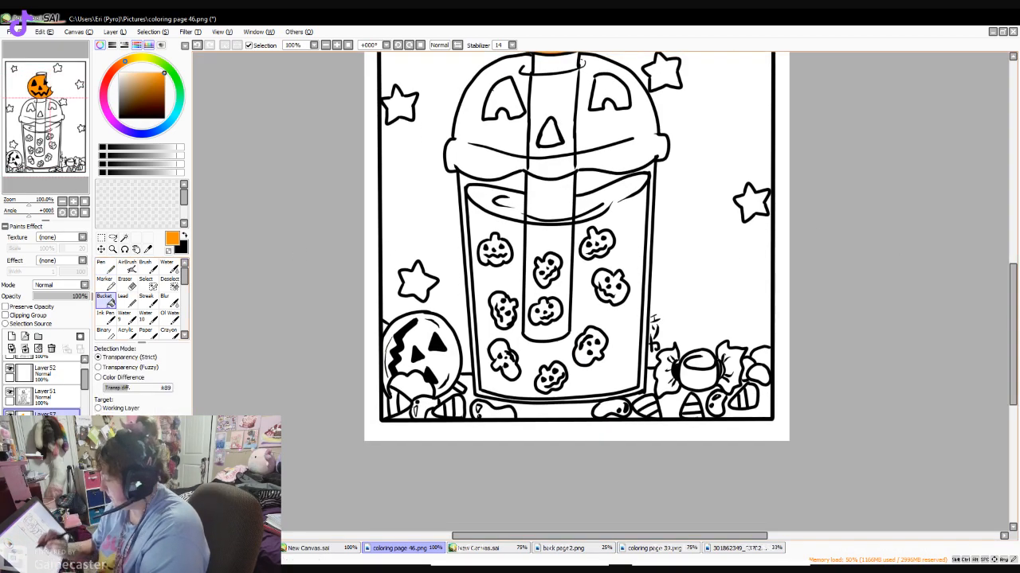
left_click(398, 338)
- Fill the pumpkin-shaped lid, including the straw area behind it, with light orange using the Bucket
left_click(141, 75)
left_click(486, 135)
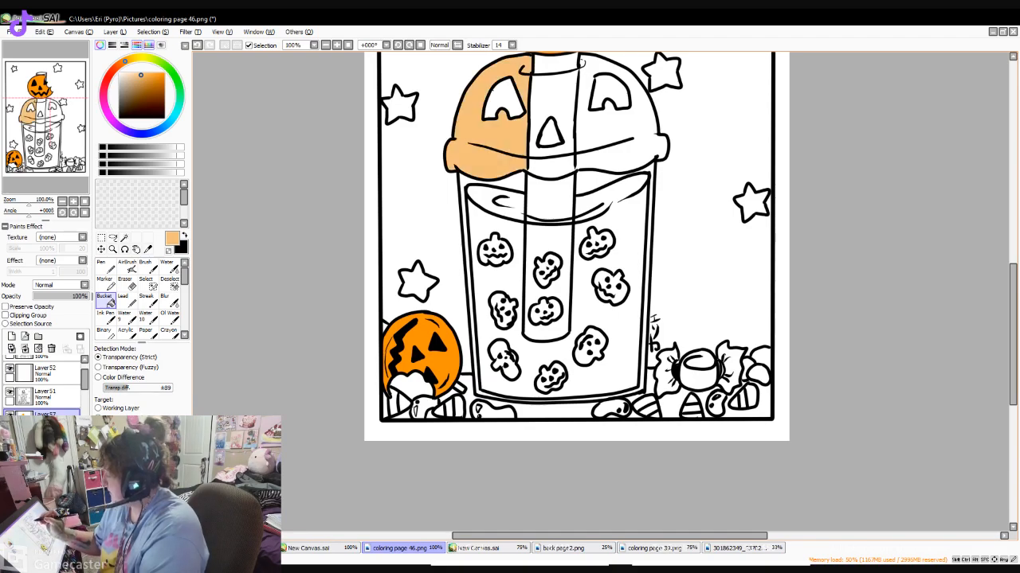
left_click(581, 64)
left_click(554, 100)
left_click(555, 63)
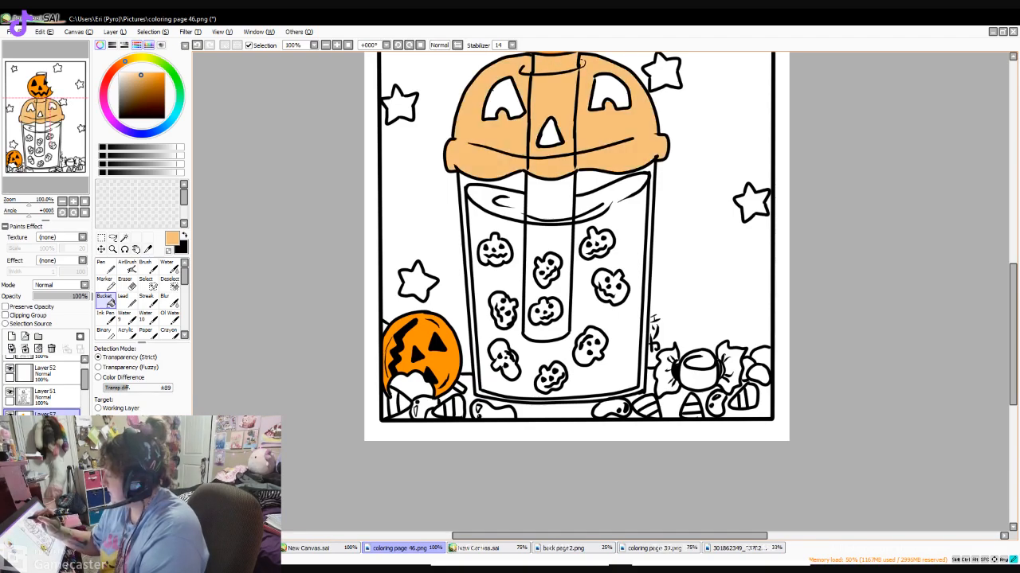
- Paint the straw dark orange where it passes through the lid and above the bitten pumpkin with the Pen
left_click(160, 80)
left_click(105, 267)
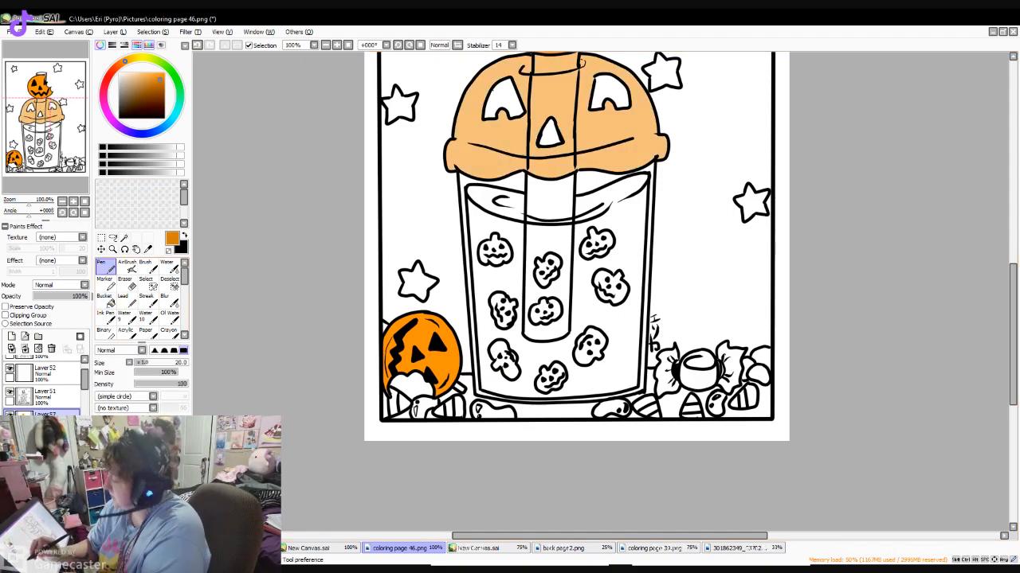
mouse_move(535, 57)
left_mouse_down()
mouse_move(531, 159)
mouse_move(554, 150)
mouse_move(533, 170)
mouse_move(555, 159)
mouse_move(572, 170)
mouse_move(556, 154)
left_mouse_up()
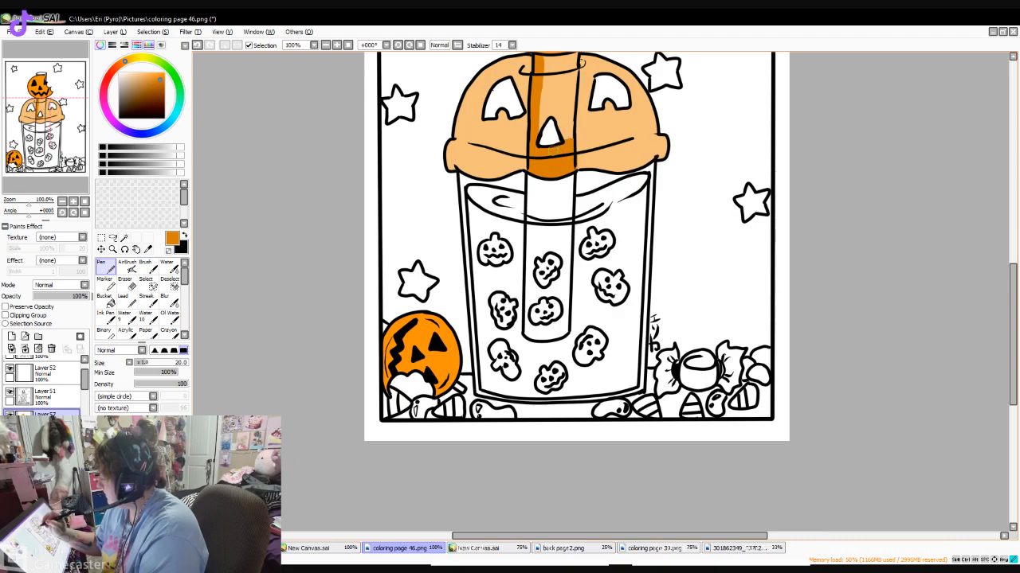
mouse_move(561, 104)
left_mouse_down()
mouse_move(558, 130)
mouse_move(543, 131)
mouse_move(554, 75)
mouse_move(567, 119)
left_mouse_up()
mouse_move(567, 76)
left_mouse_down()
mouse_move(575, 67)
mouse_move(540, 74)
mouse_move(577, 52)
left_mouse_up()
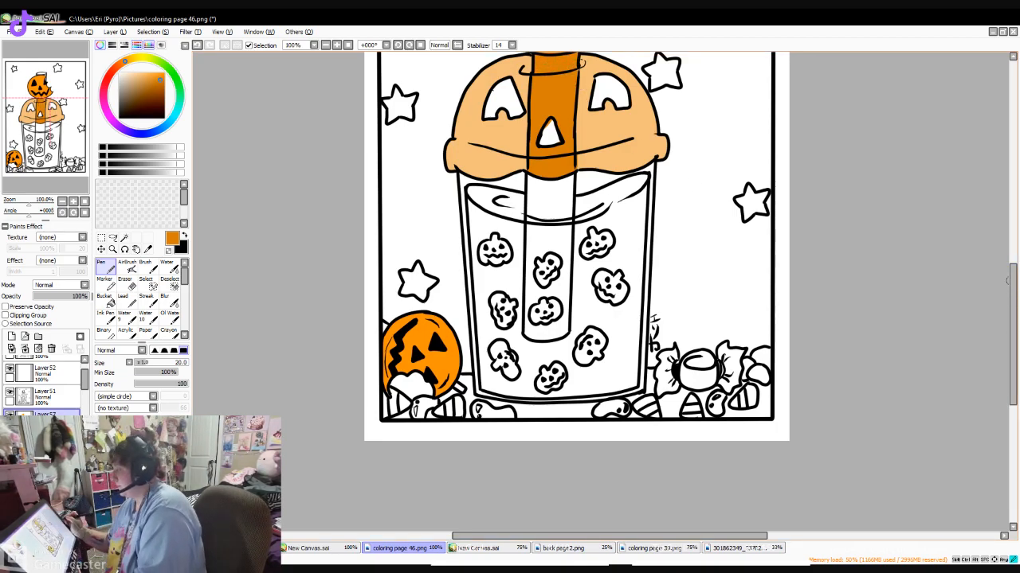
scroll(820, 191, "up", 5)
mouse_move(553, 143)
left_mouse_down()
mouse_move(532, 142)
mouse_move(573, 144)
left_mouse_up()
left_click(138, 362)
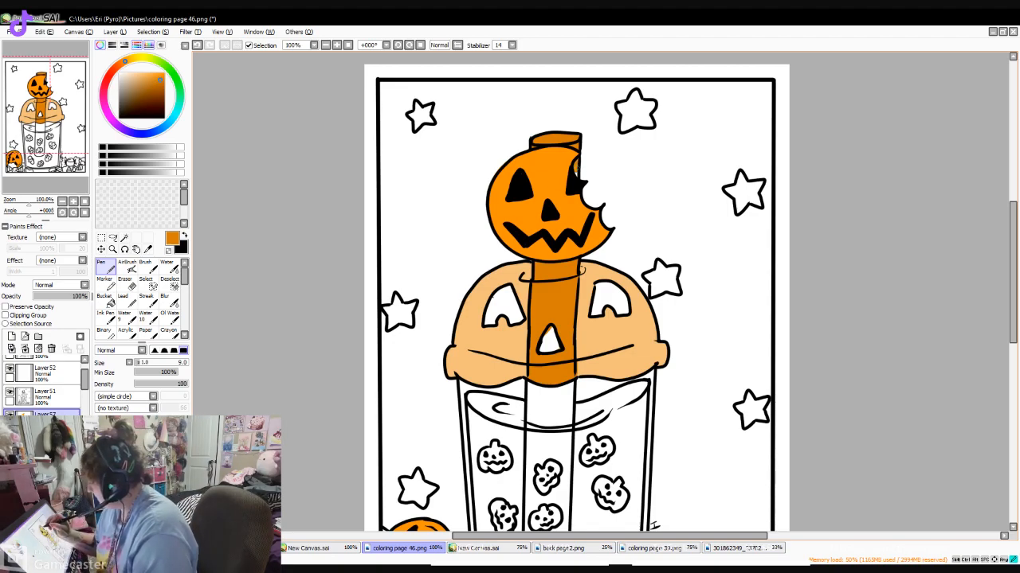
- Paint the straw section between the lid and the drink's surface bright orange
scroll(573, 303, "down", 1)
scroll(573, 302, "down", 3)
left_click(164, 73)
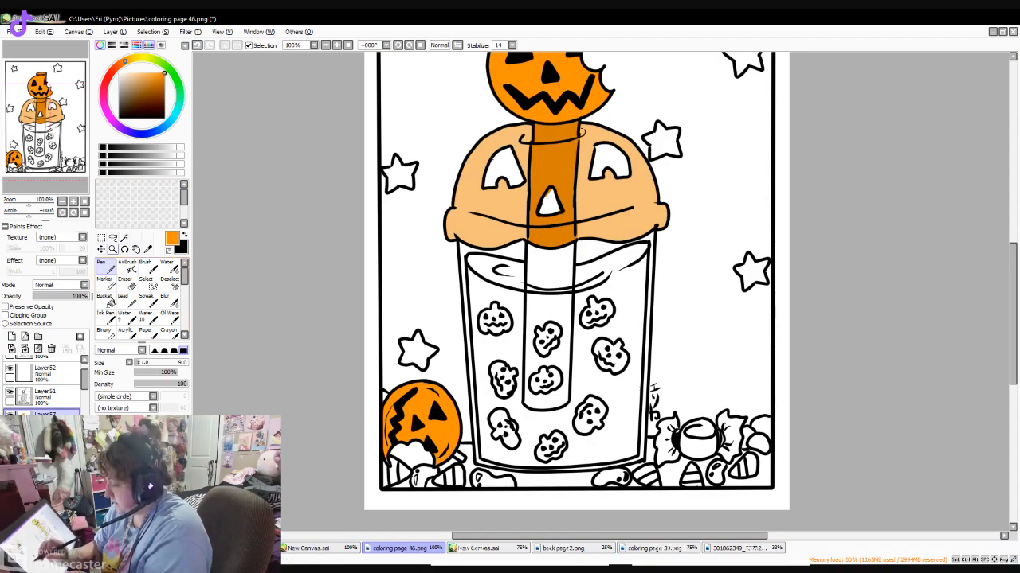
mouse_move(527, 245)
left_mouse_down()
mouse_move(530, 280)
mouse_move(551, 282)
mouse_move(530, 281)
mouse_move(547, 254)
mouse_move(569, 247)
mouse_move(567, 270)
mouse_move(554, 263)
mouse_move(541, 274)
mouse_move(560, 273)
mouse_move(563, 258)
mouse_move(540, 283)
mouse_move(568, 277)
left_mouse_up()
left_click(170, 482)
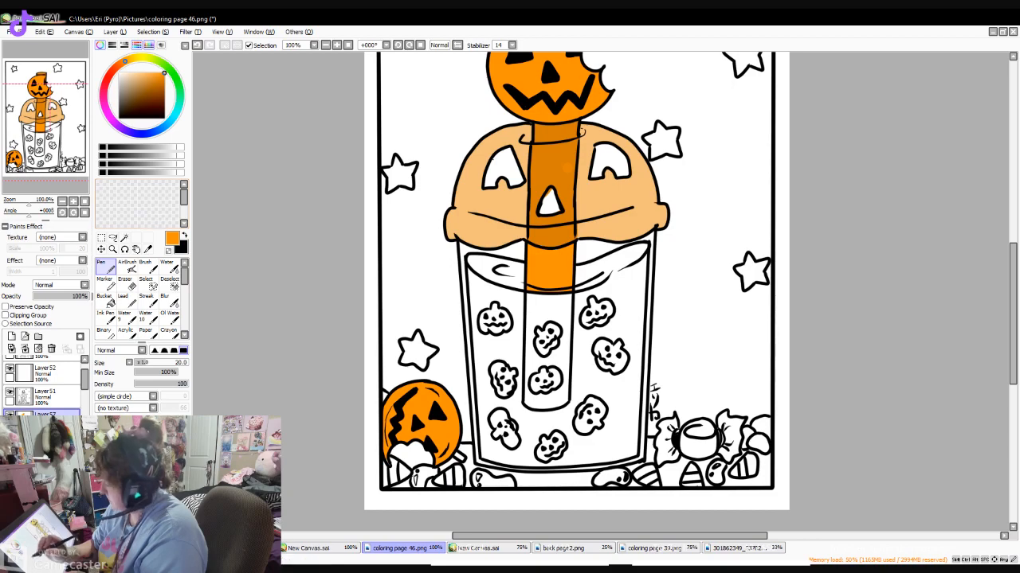
- Sample the straw's dark orange and paint the lid's triangular nose with it
left_click(148, 249)
left_click(551, 230)
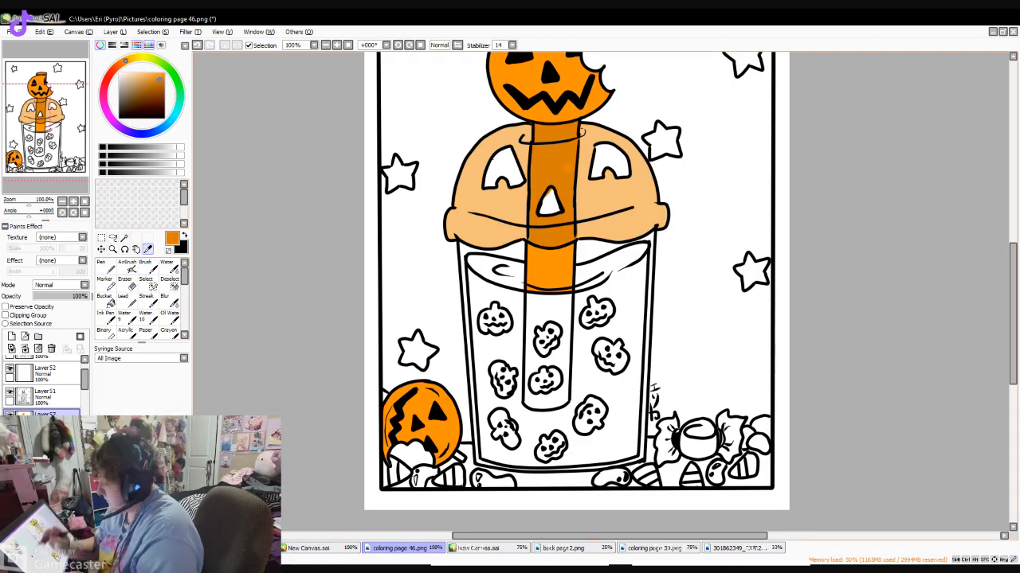
left_click(105, 266)
left_click_drag(548, 195, 555, 209)
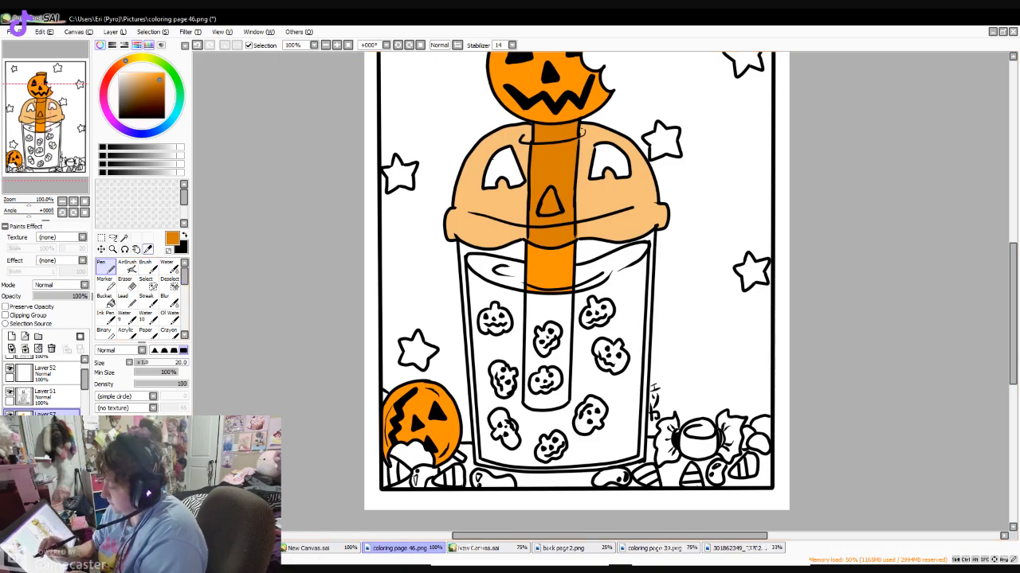
- Paint both eyes of the pumpkin lid in a dark yellow with the Pen at size 20
left_click(147, 250)
left_click(550, 267)
left_click(105, 267)
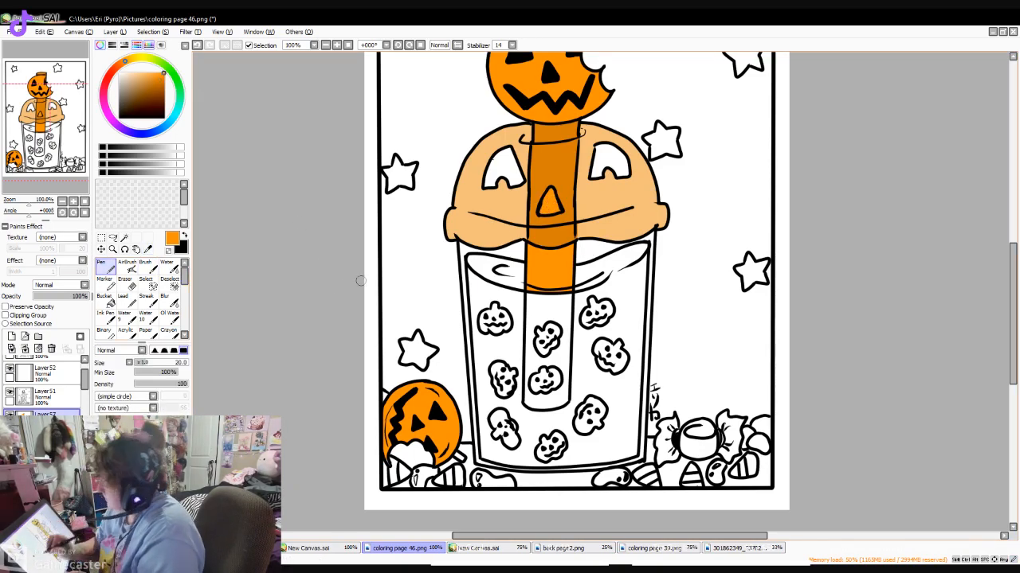
left_click(143, 59)
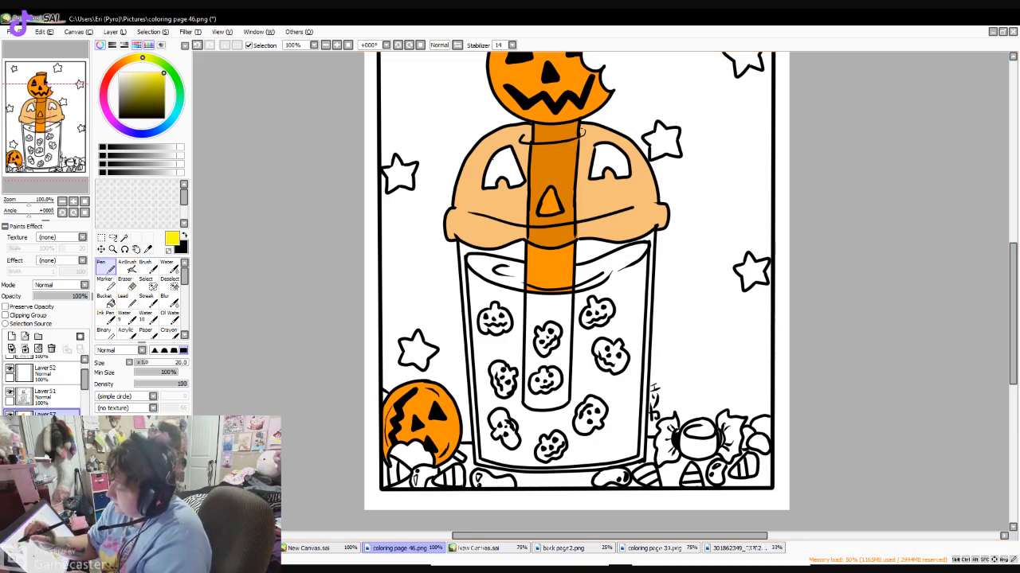
left_click(129, 60)
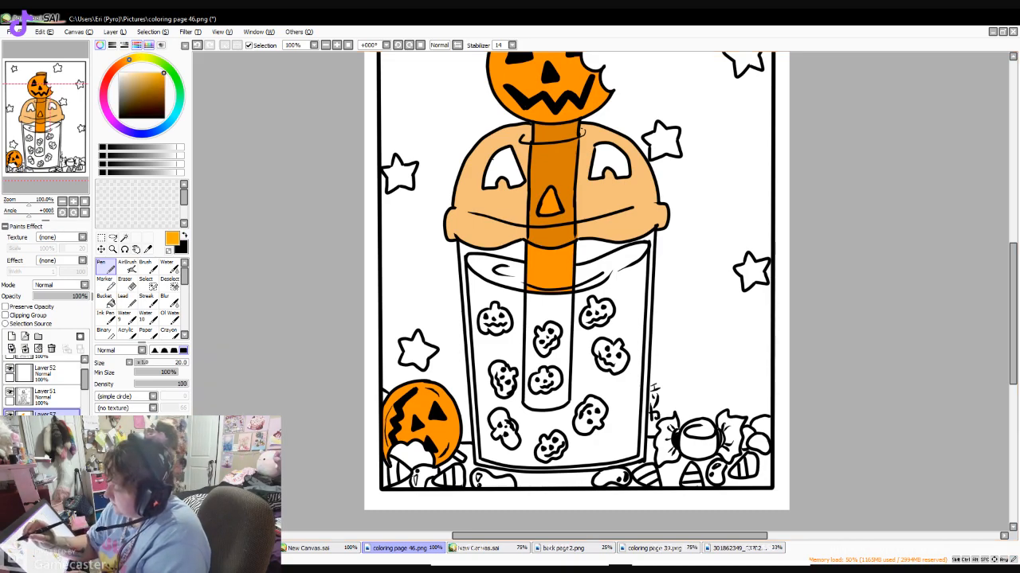
left_click(138, 58)
left_click(150, 80)
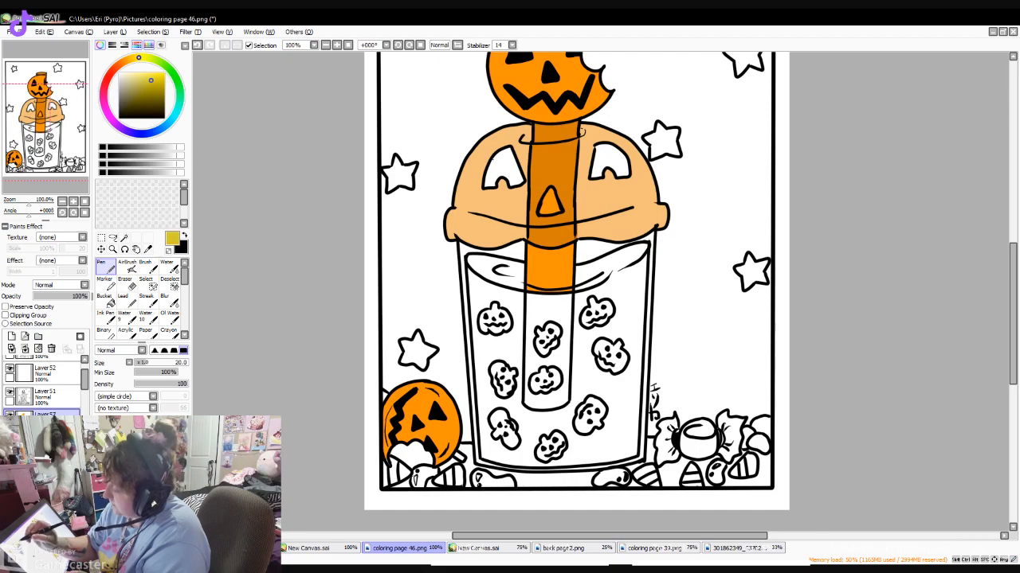
mouse_move(490, 158)
left_mouse_down()
mouse_move(499, 167)
mouse_move(489, 181)
mouse_move(502, 155)
mouse_move(509, 179)
mouse_move(511, 167)
left_mouse_up()
mouse_move(601, 151)
left_mouse_down()
mouse_move(596, 175)
mouse_move(607, 149)
mouse_move(618, 172)
left_mouse_up()
- Fill the cup's wall and the gaps between the lid and the drink with a deep reddish orange
mouse_move(1012, 278)
left_mouse_down()
mouse_move(1013, 249)
mouse_move(1008, 282)
left_mouse_up()
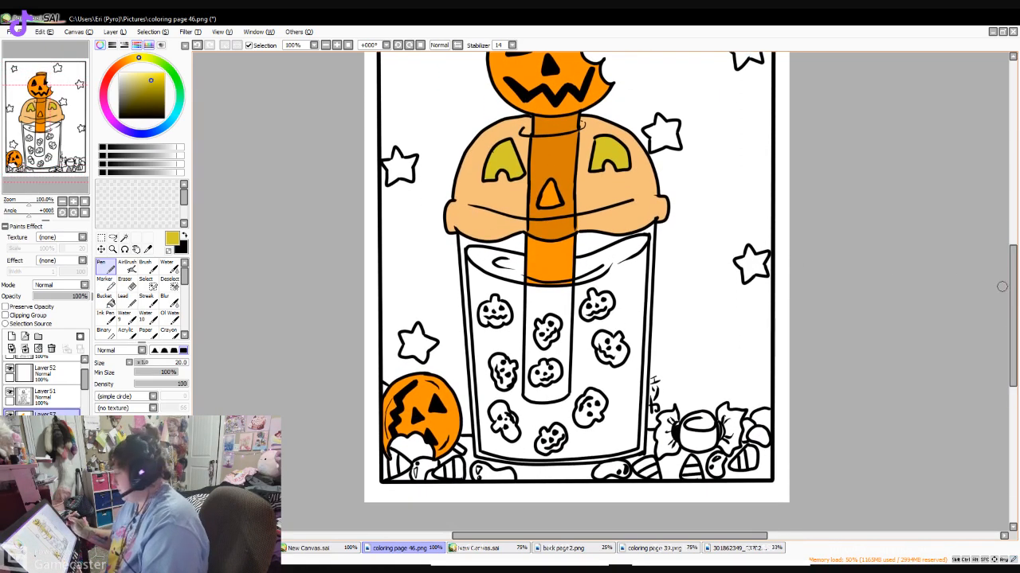
left_click_drag(138, 58, 122, 63)
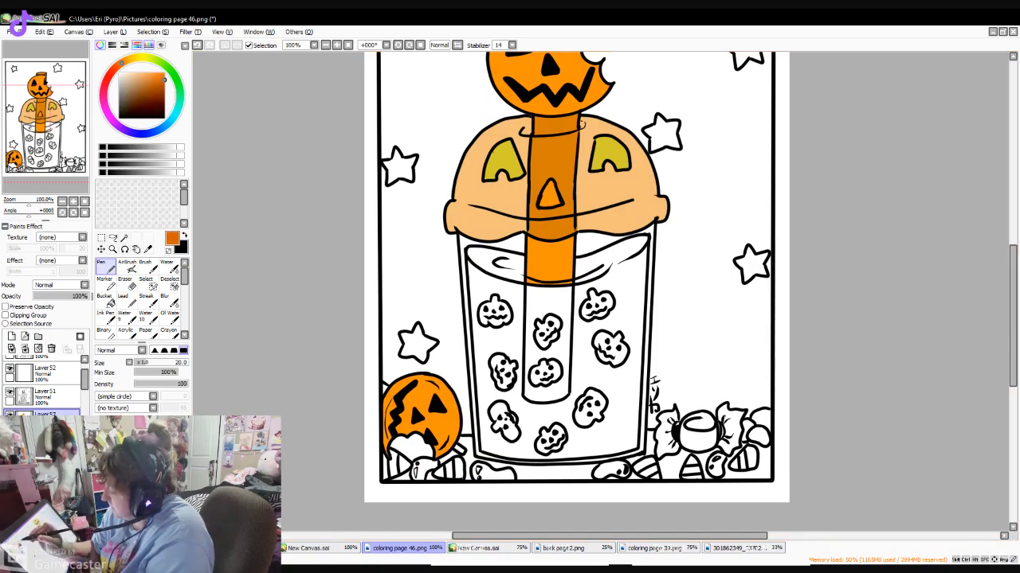
left_click(110, 301)
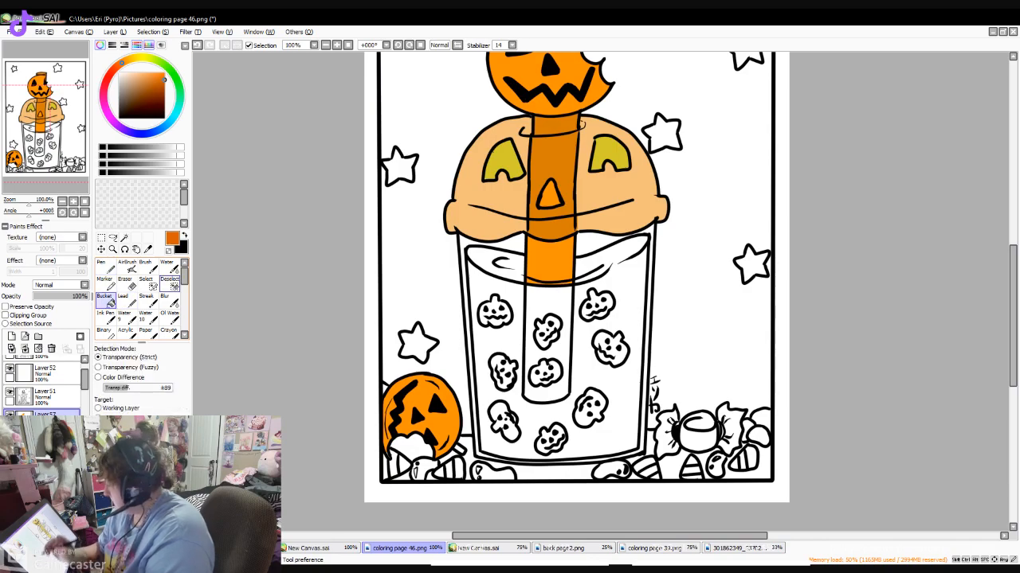
left_click(512, 244)
left_click(591, 244)
left_click(650, 259)
left_click(104, 267)
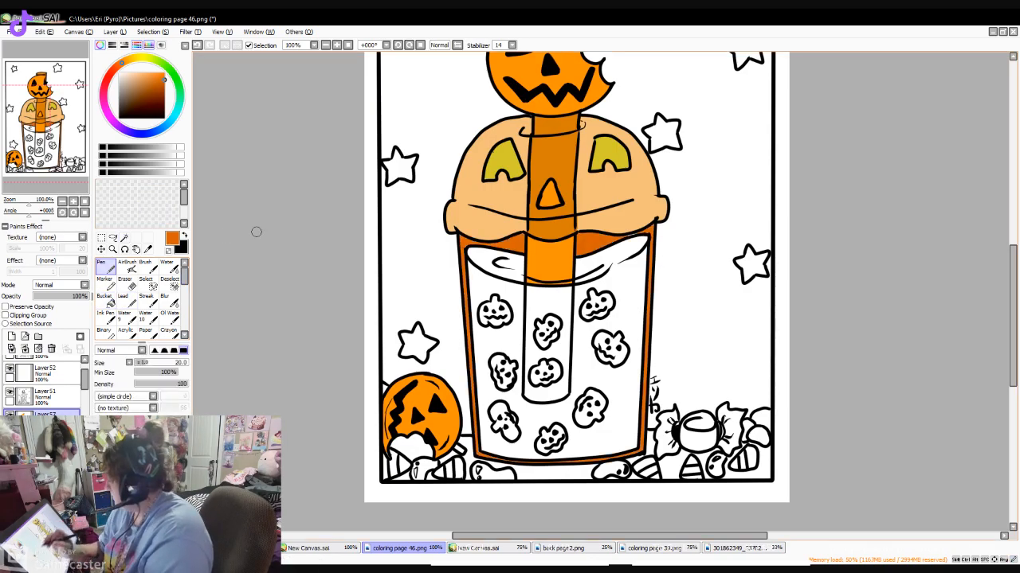
- Try filling the drink and its surface with a muted greyish brown, and undo both fills
left_click(172, 468)
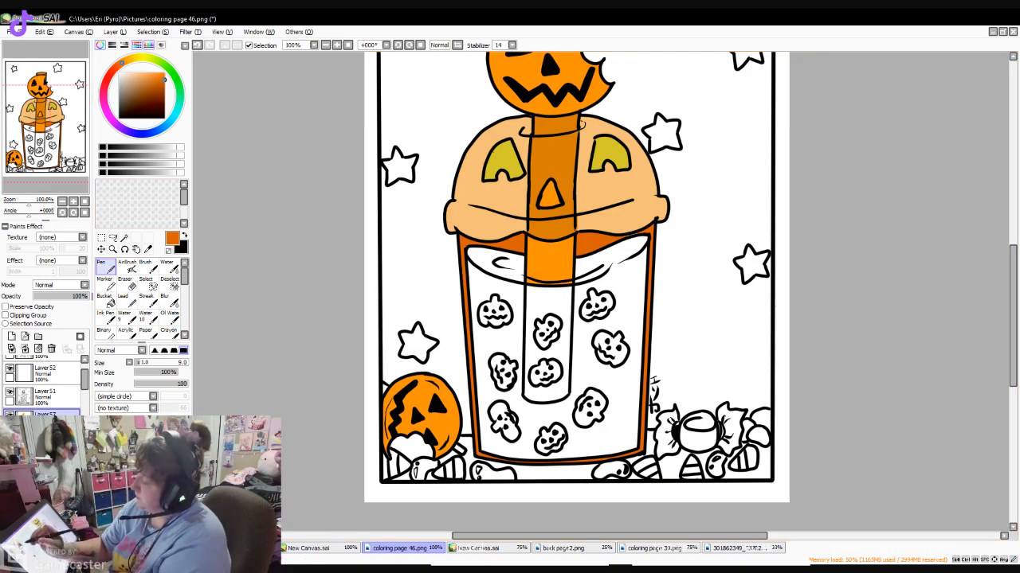
left_click(136, 75)
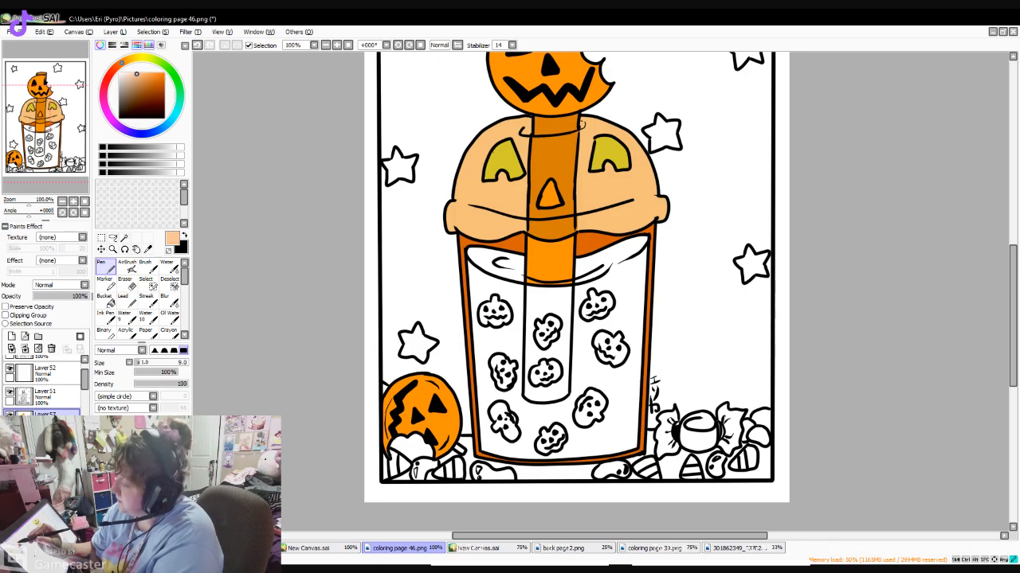
left_click_drag(130, 92, 129, 85)
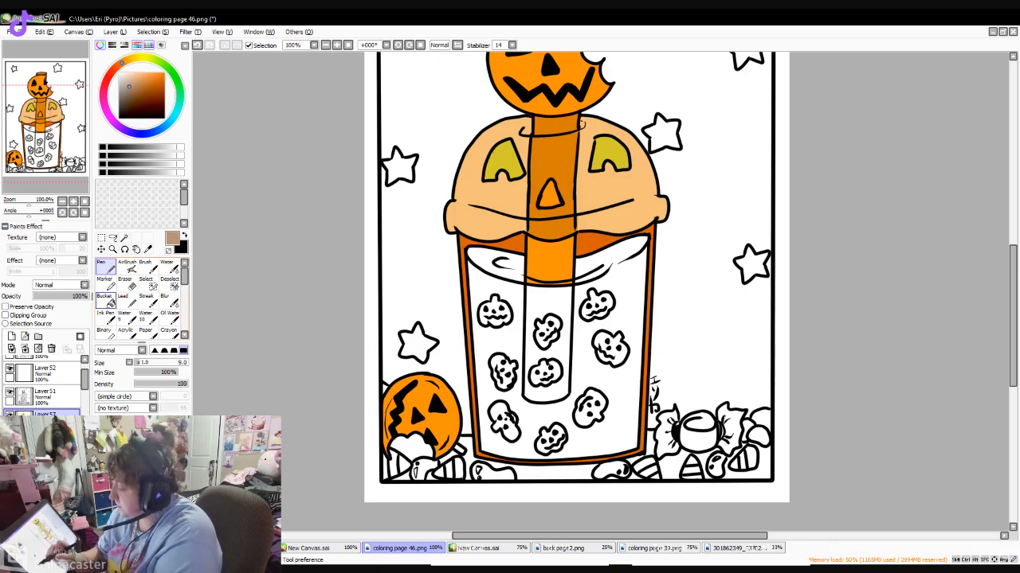
left_click(106, 301)
left_click(503, 271)
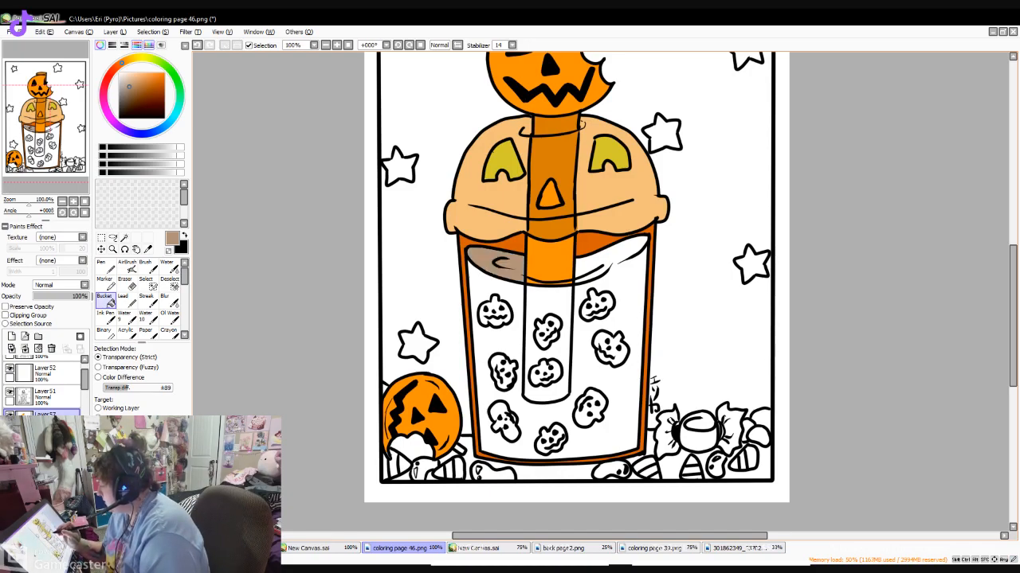
left_click(513, 301)
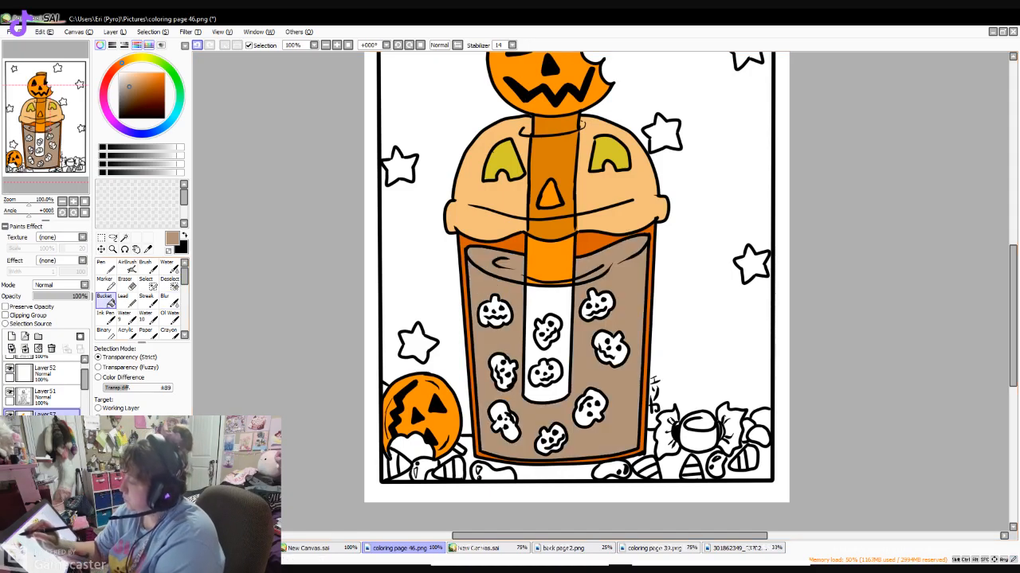
key("ctrl+z")
key("ctrl+z")
- Fill the drink and its surface around the small pumpkins with a saturated orange-brown
left_click(151, 87)
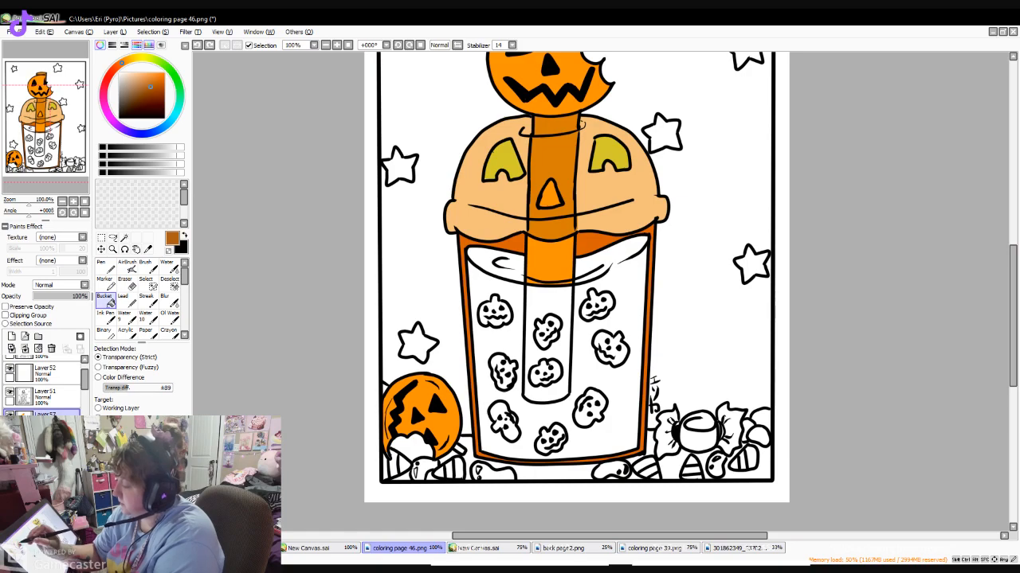
left_click(484, 264)
left_click(500, 340)
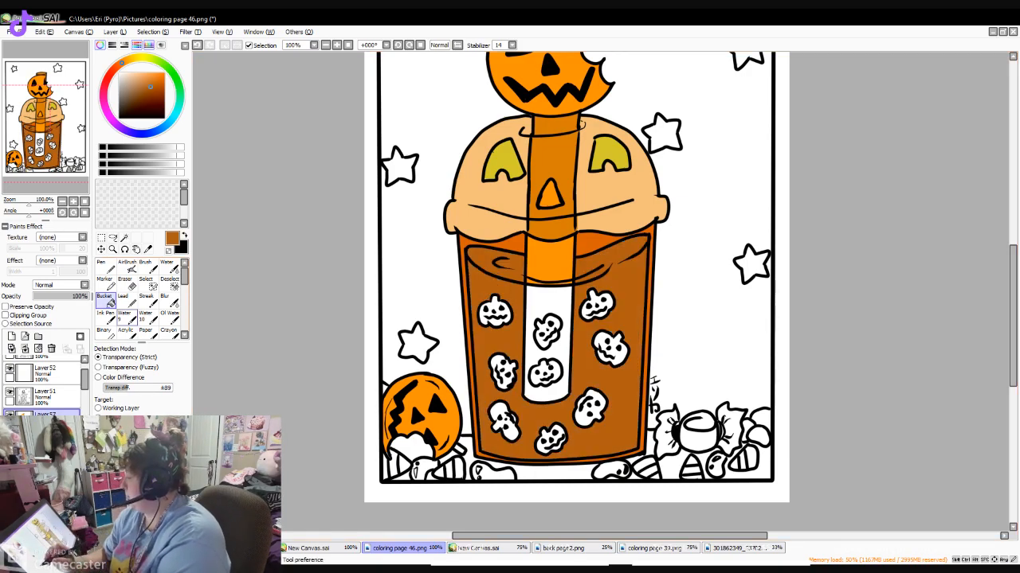
- Undo the orange-brown drink fills and the reddish-orange fills in the cup's wall and gaps
left_click(197, 44)
left_click(197, 45)
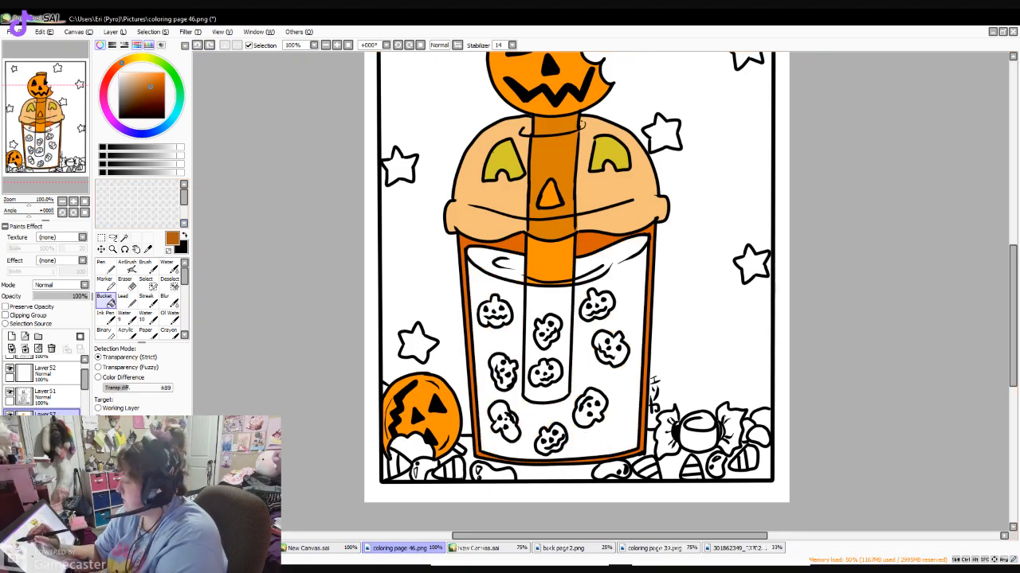
left_click(197, 44)
left_click(197, 45)
left_click(197, 45)
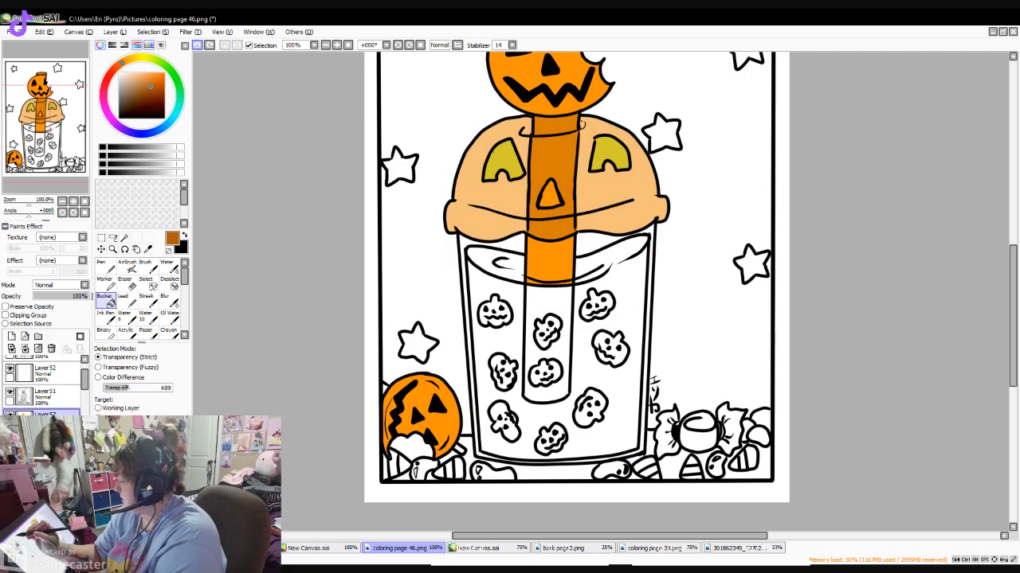
- Fill the cup's wall and the gaps between the lid and the drink with a golden yellow
left_click(136, 58)
left_click(133, 58)
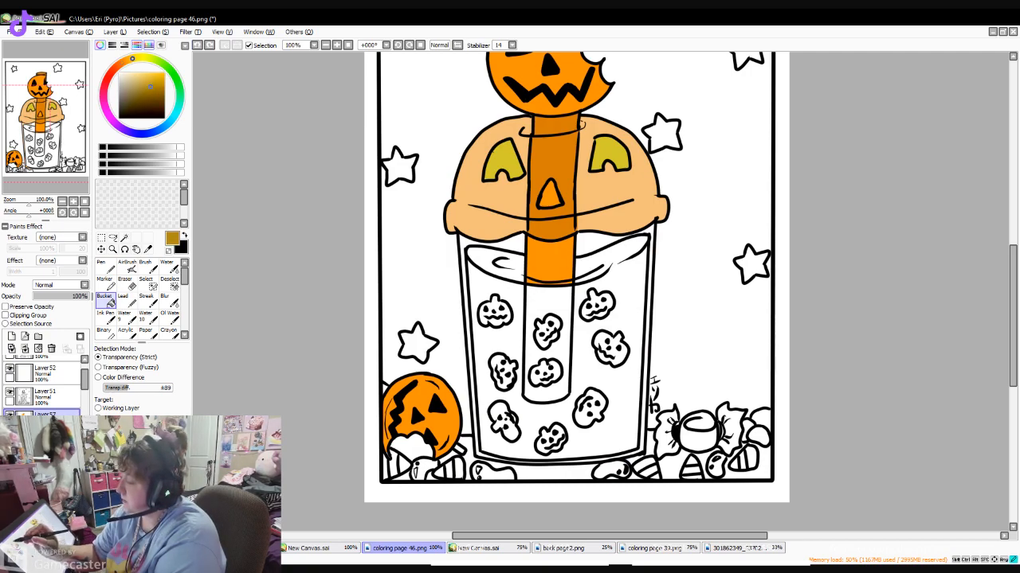
left_click(157, 77)
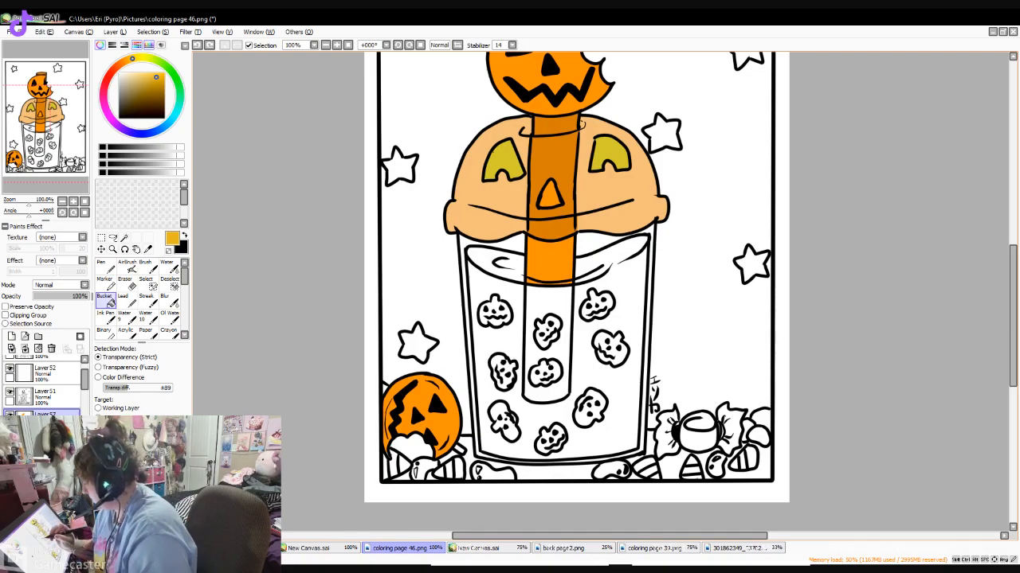
left_click(510, 244)
left_click(596, 242)
left_click(651, 236)
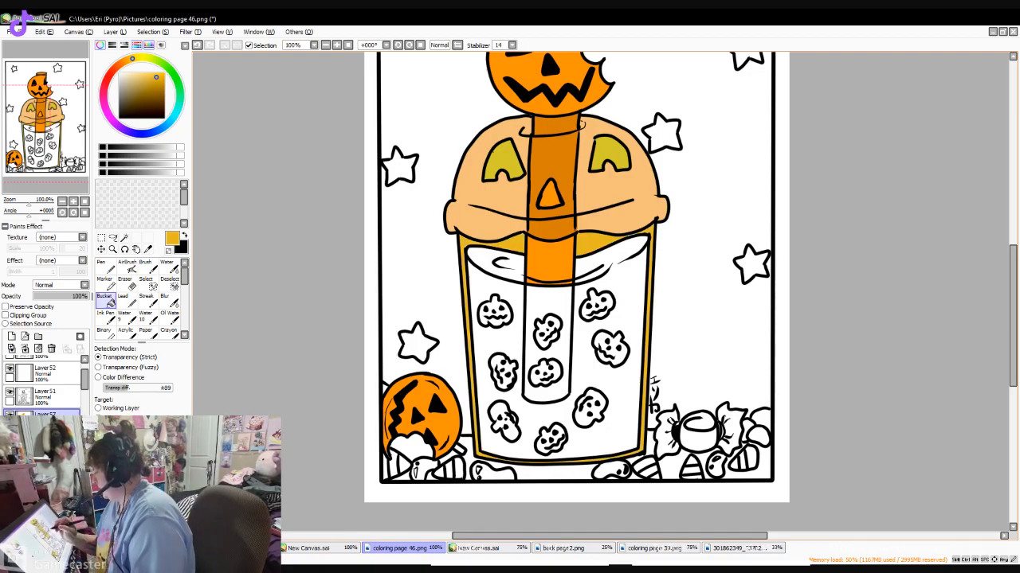
- Set the Pen's brush size to 8
left_click(105, 267)
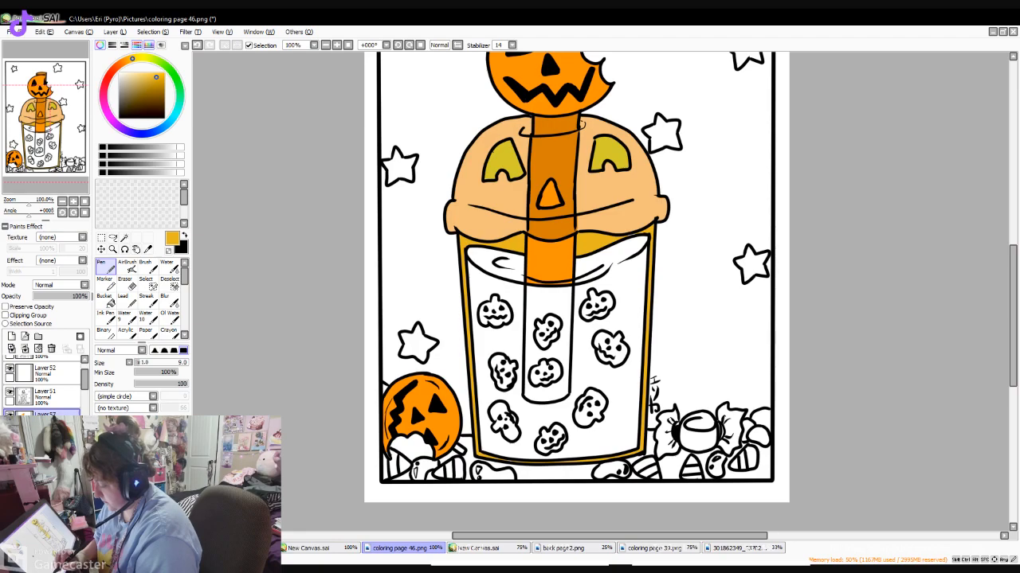
key("bracketright")
key("bracketright")
key("bracketright")
key("bracketright")
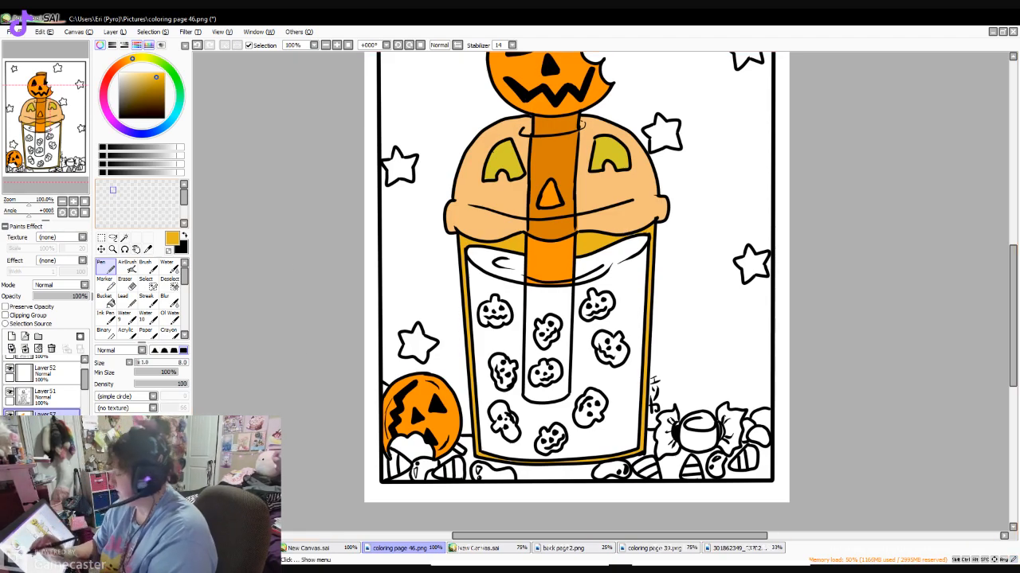
- Fill the submerged part of the straw with a saturated dark orange around the small pumpkins
left_click(128, 59)
left_click_drag(156, 77, 165, 78)
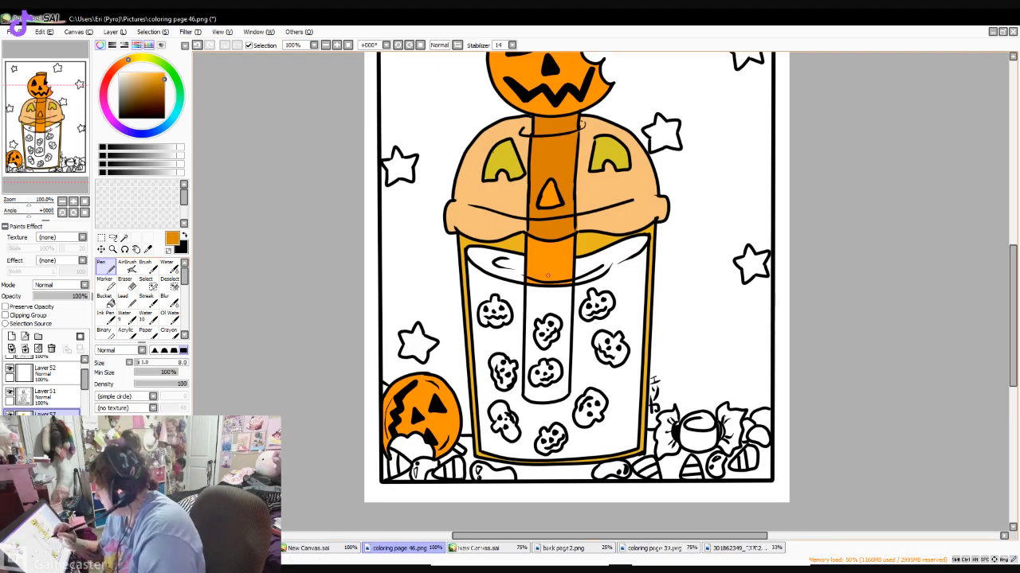
left_click(106, 300)
left_click(548, 350)
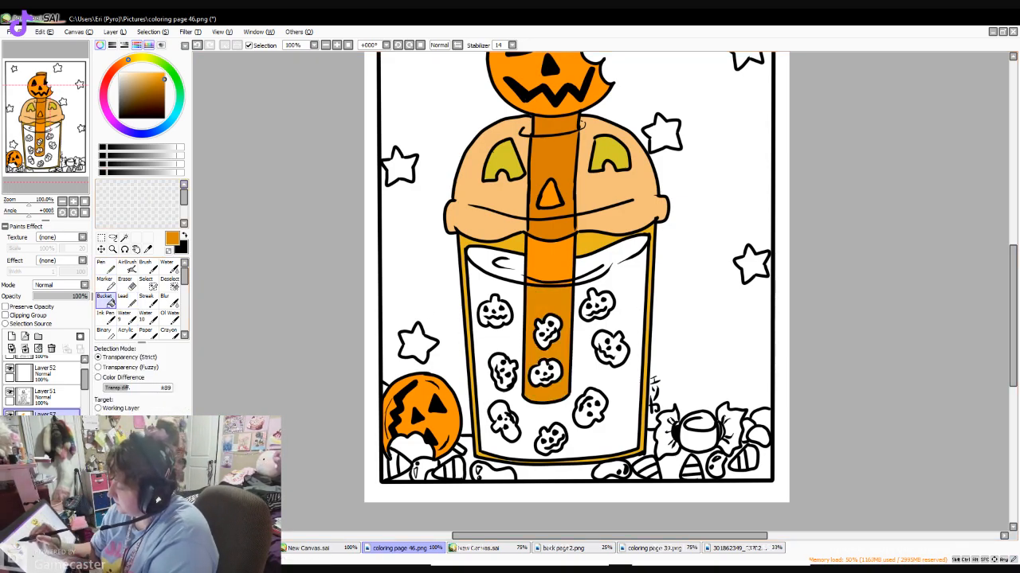
- Fill the drink's surface and body around the small pumpkins with a brownish orange
left_click(122, 62)
left_click(161, 78)
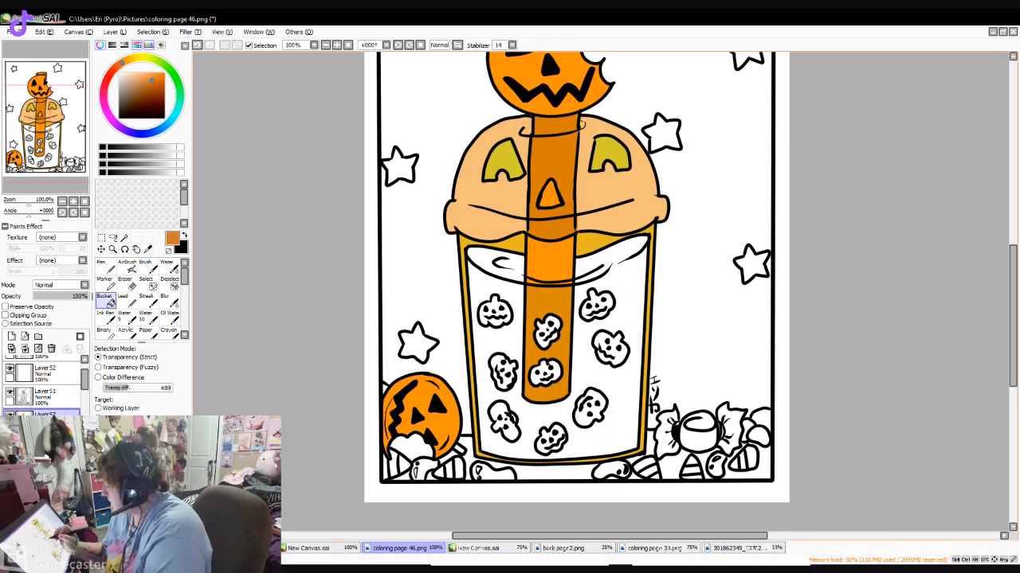
left_click(515, 266)
left_click(585, 331)
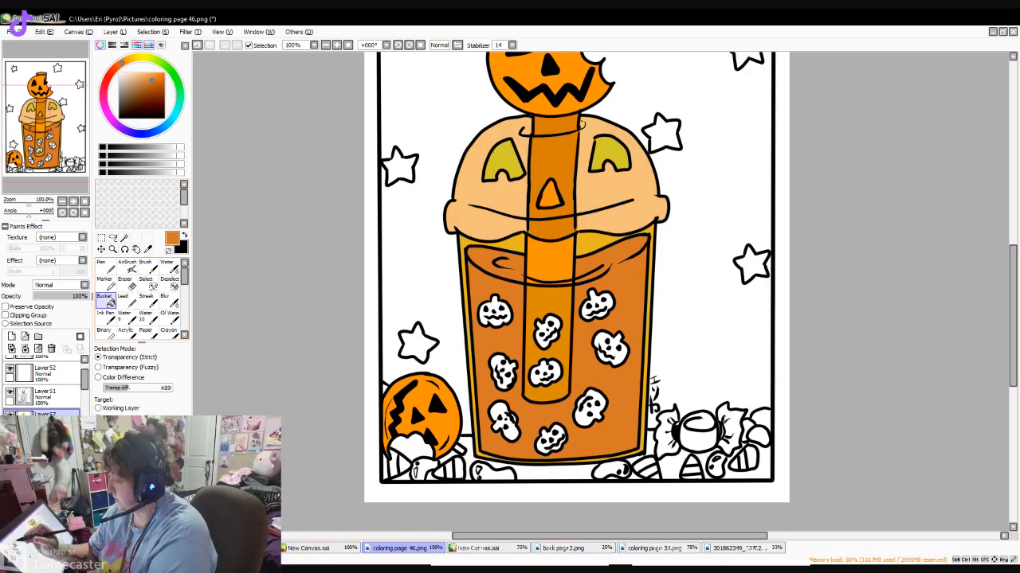
- Fill all nine small pumpkins in the drink with a muted dark brown
left_click(129, 99)
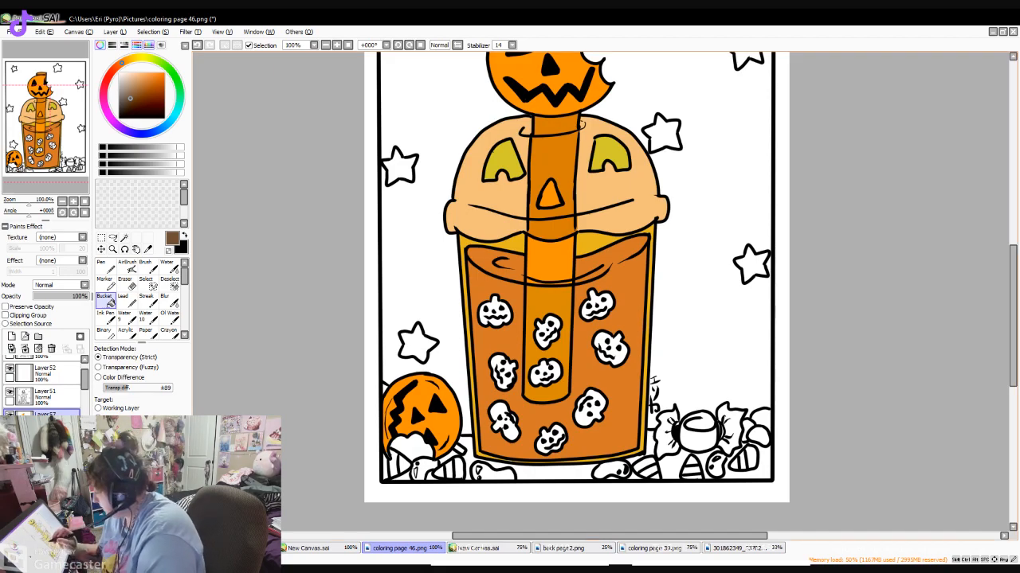
left_click(494, 311)
left_click(547, 330)
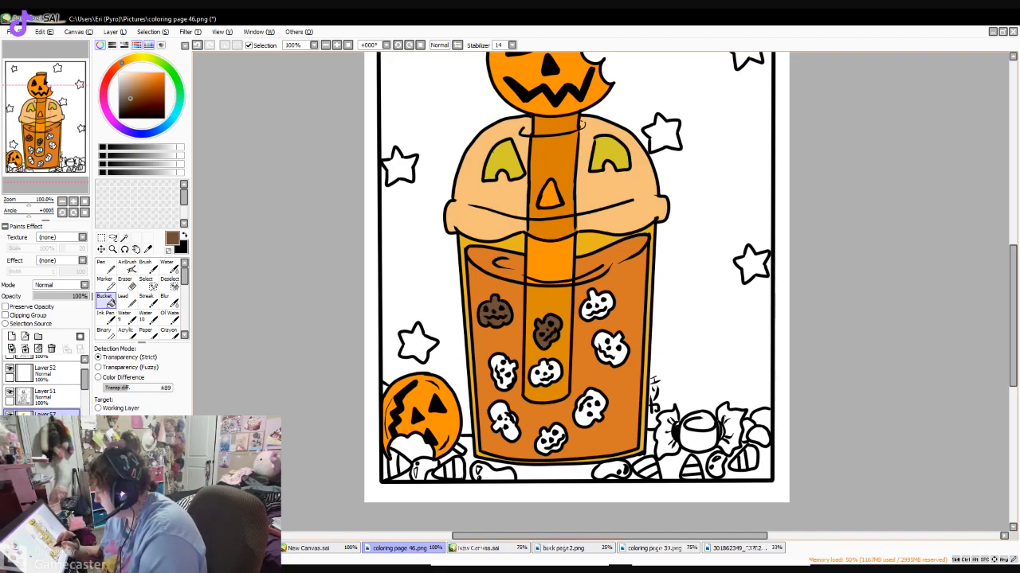
left_click(503, 371)
left_click(503, 418)
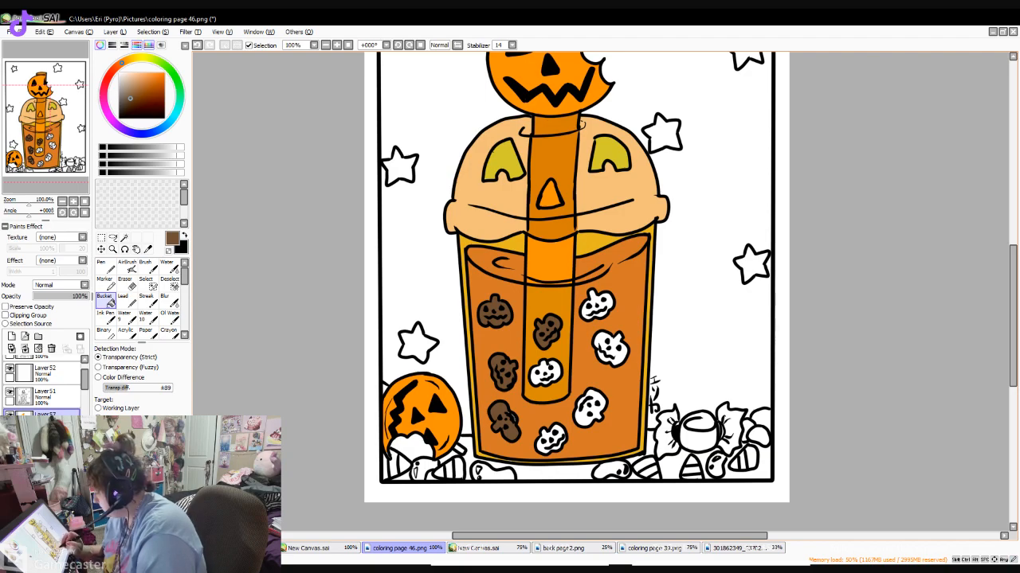
left_click(551, 438)
left_click(590, 408)
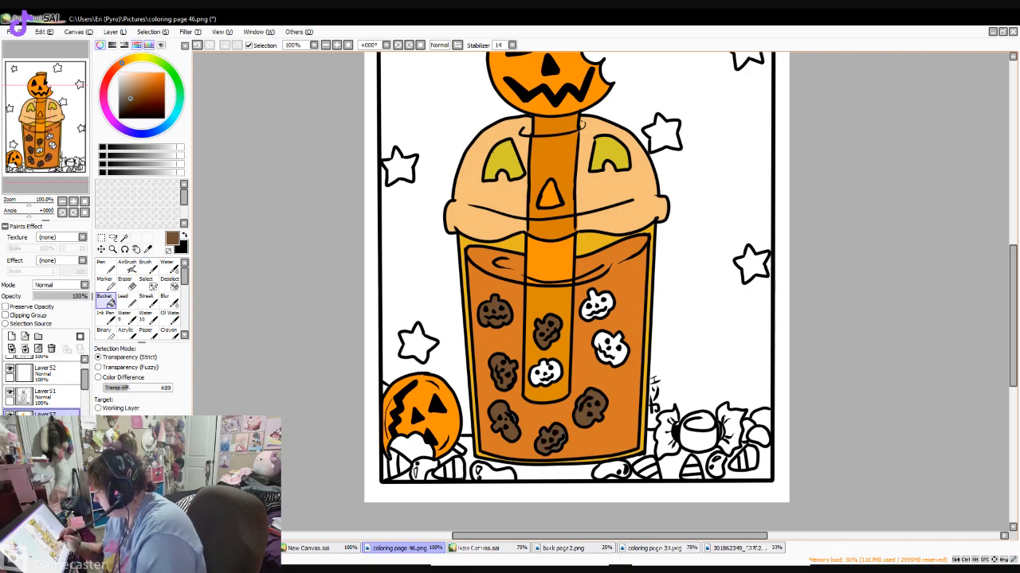
left_click(610, 349)
left_click(545, 372)
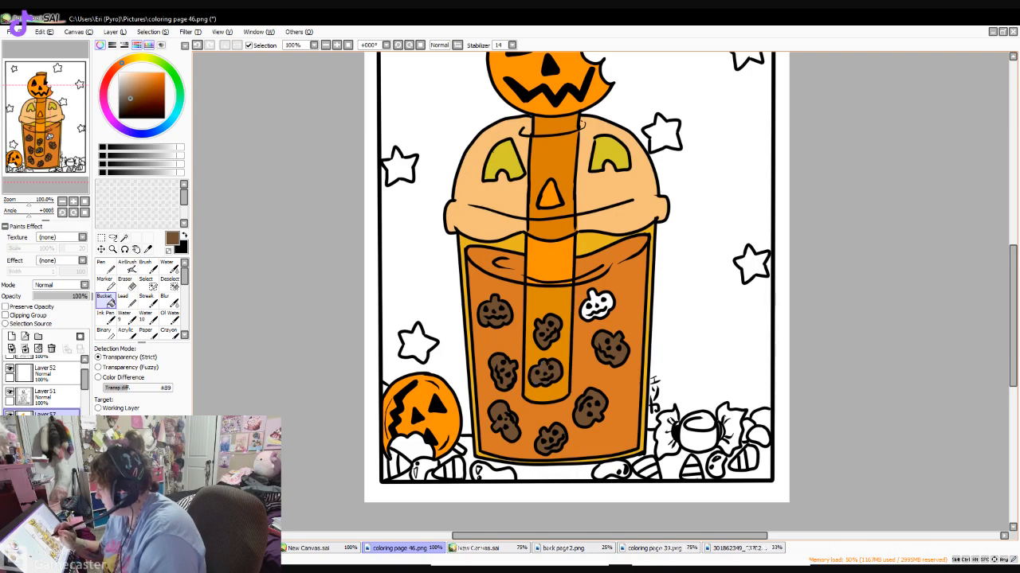
left_click(597, 306)
left_click_drag(1013, 317, 1012, 351)
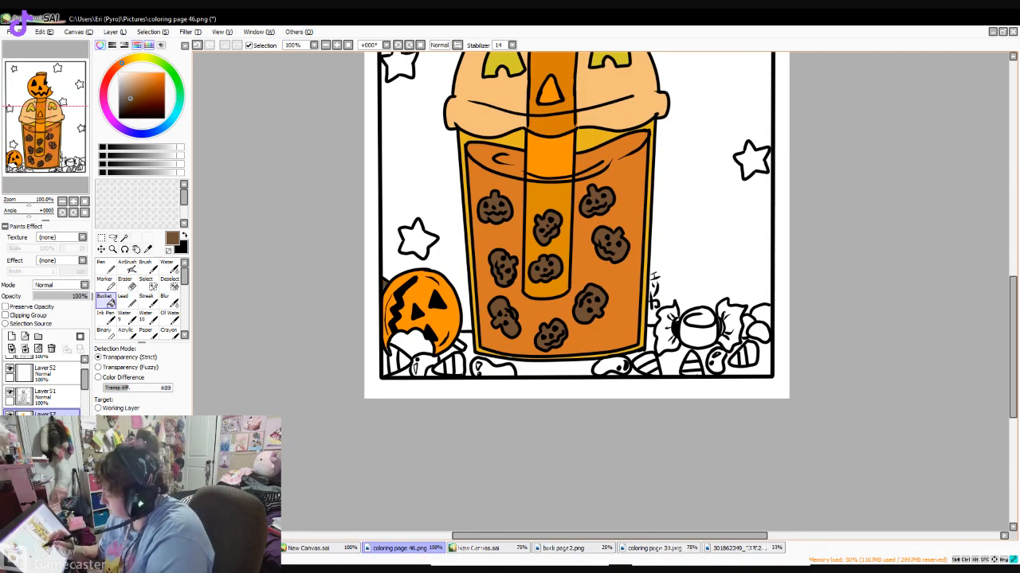
left_click(127, 94)
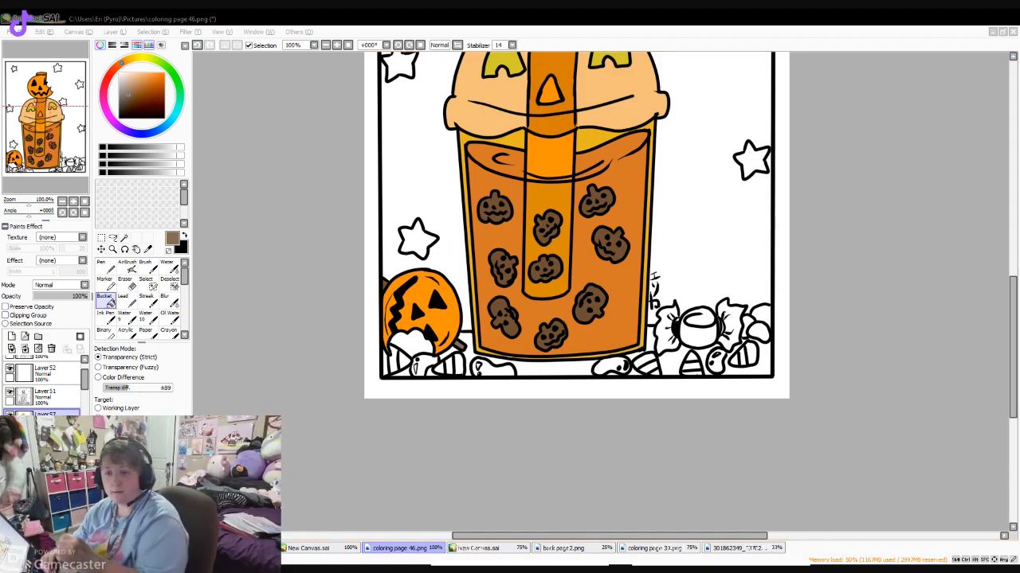
left_click_drag(1012, 349, 1013, 316)
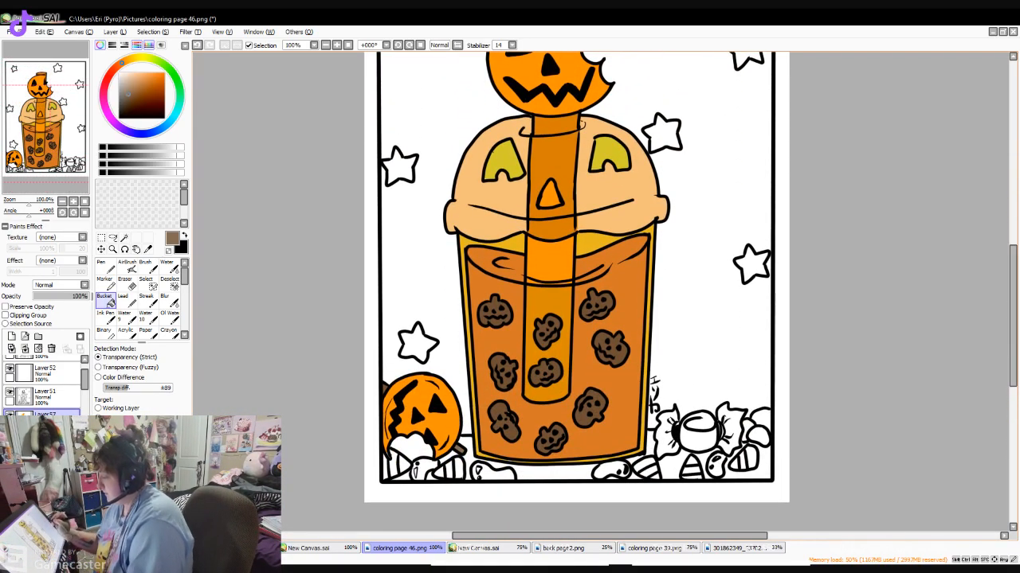
- Paint lighter orange Pen highlights along the left edge of the straw, just below the lid and inside the drink
left_click(149, 73)
left_click(127, 61)
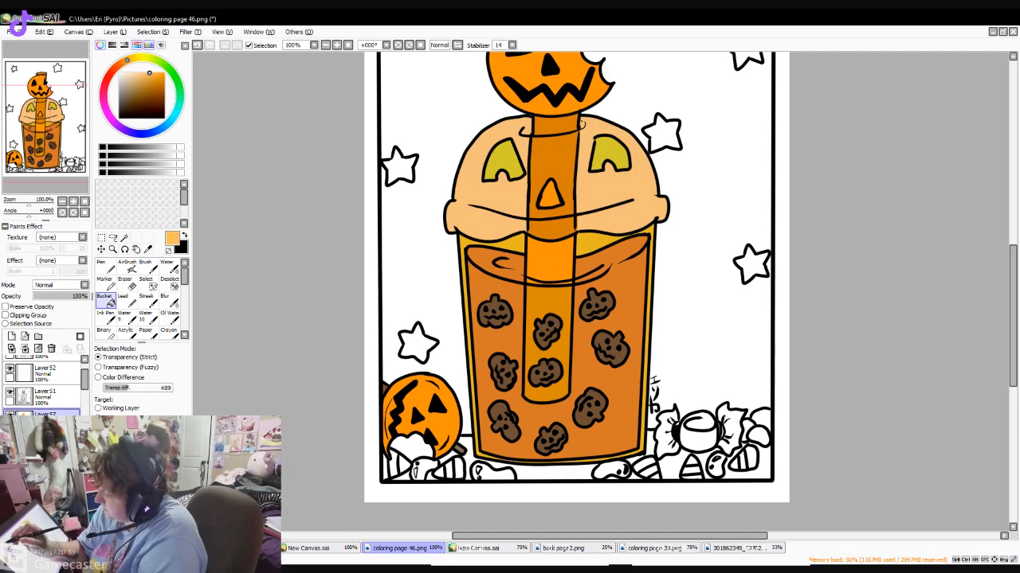
key("n")
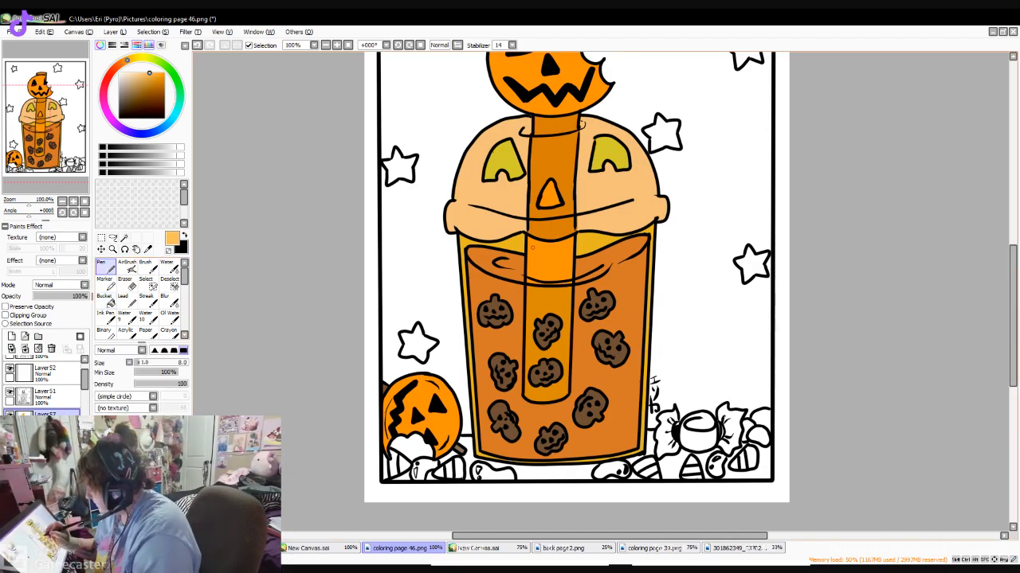
mouse_move(530, 268)
left_mouse_down()
mouse_move(535, 240)
mouse_move(532, 256)
left_mouse_up()
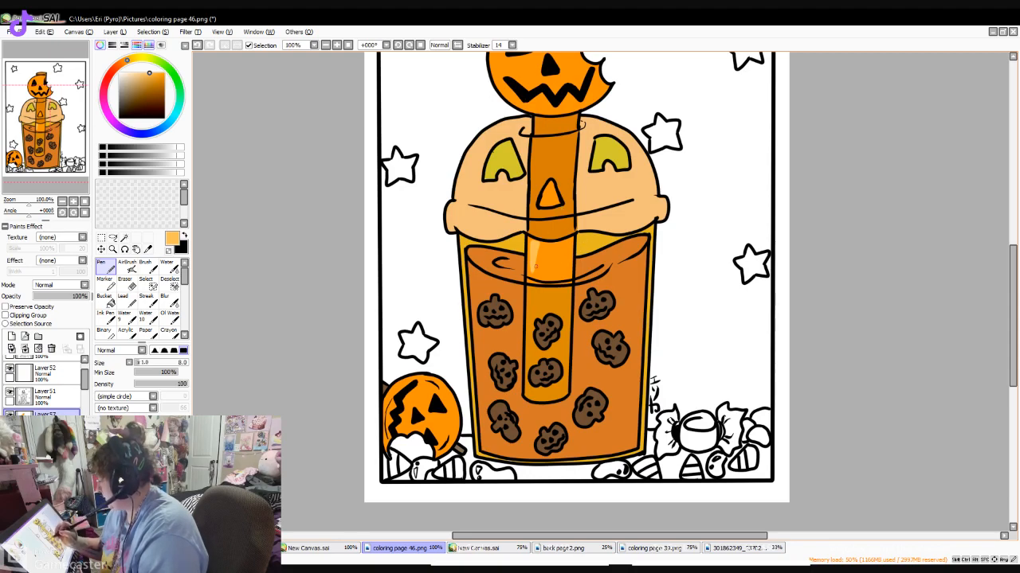
left_click(155, 77)
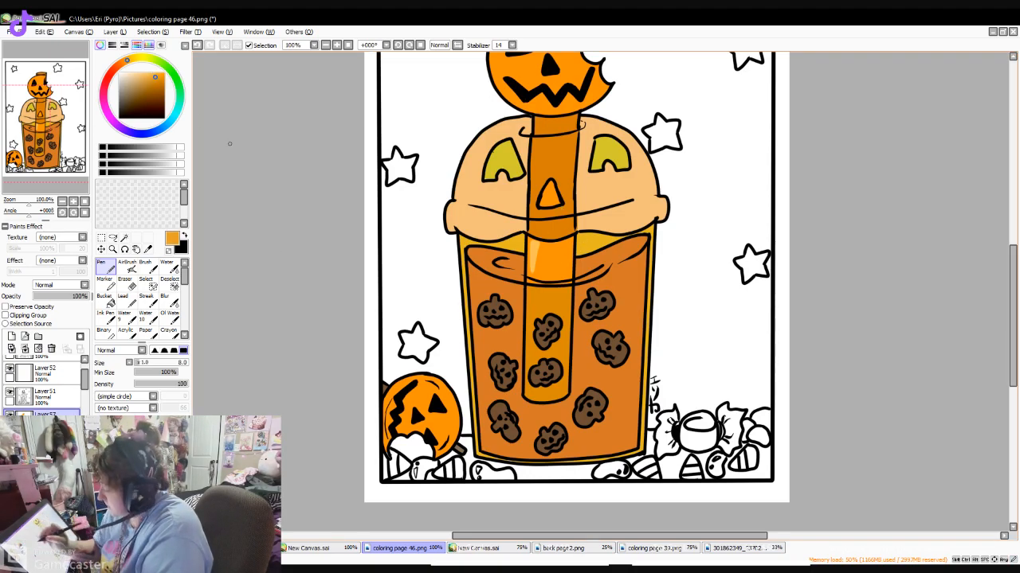
left_click_drag(529, 292, 529, 309)
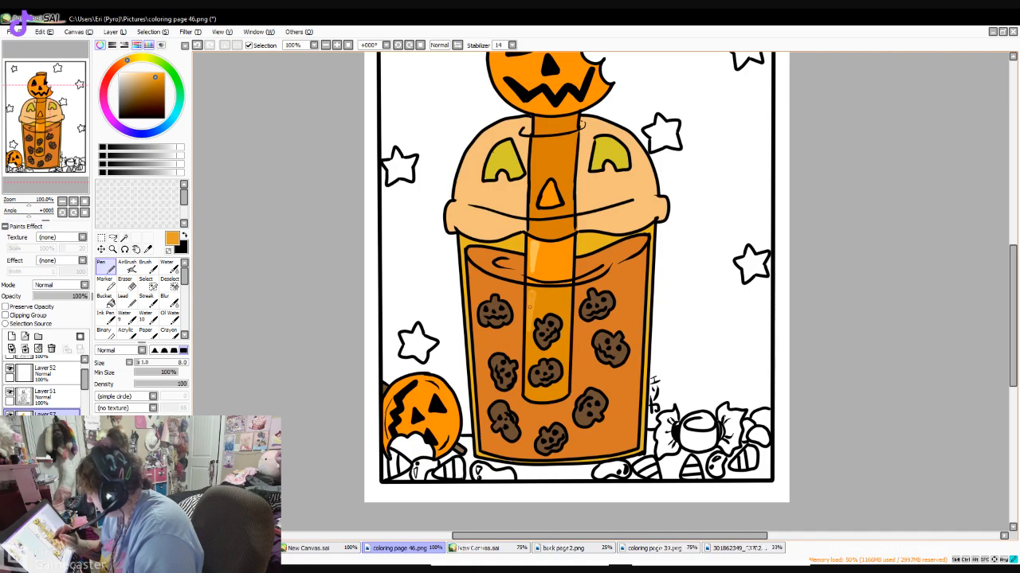
- Paint a light yellow-orange highlight on the straw's upper section inside the pumpkin lid
left_click(153, 73)
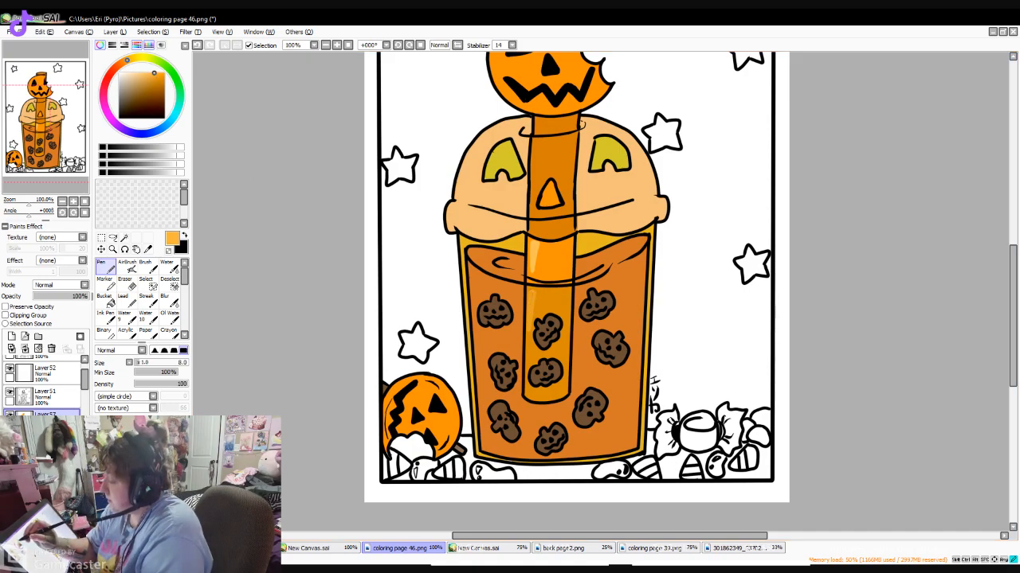
left_click_drag(536, 142, 534, 180)
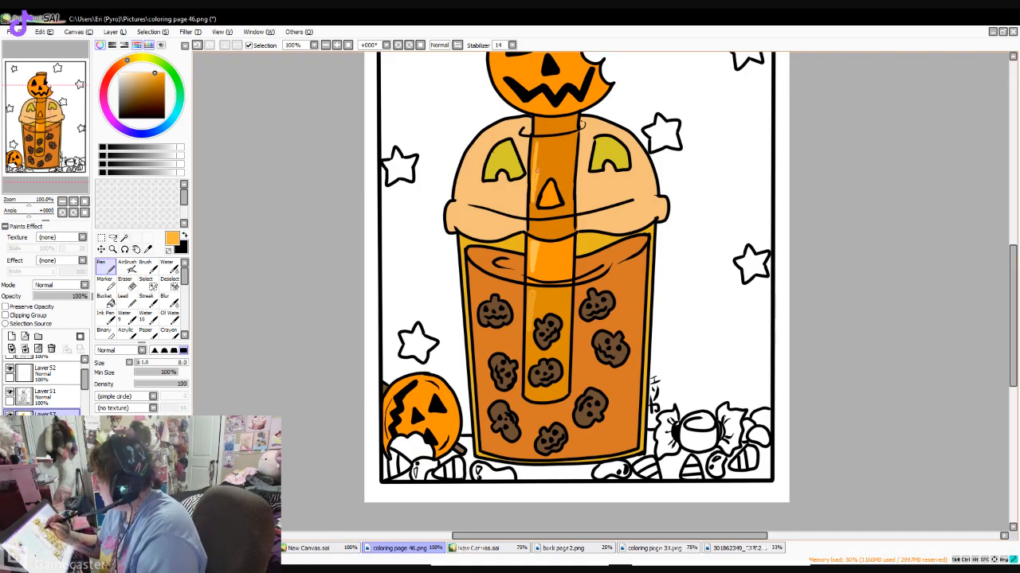
left_click_drag(538, 142, 538, 166)
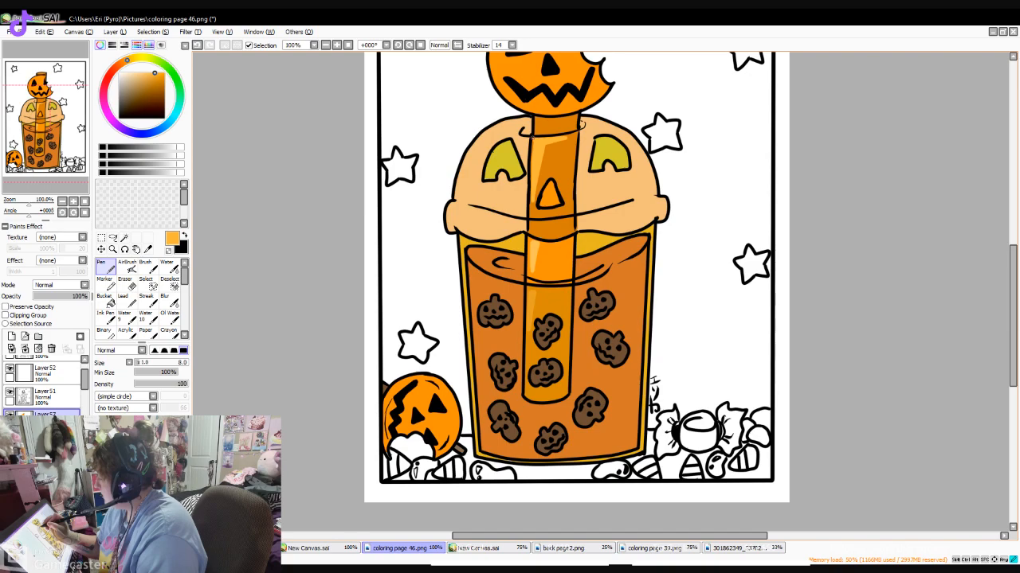
left_click_drag(532, 153, 531, 174)
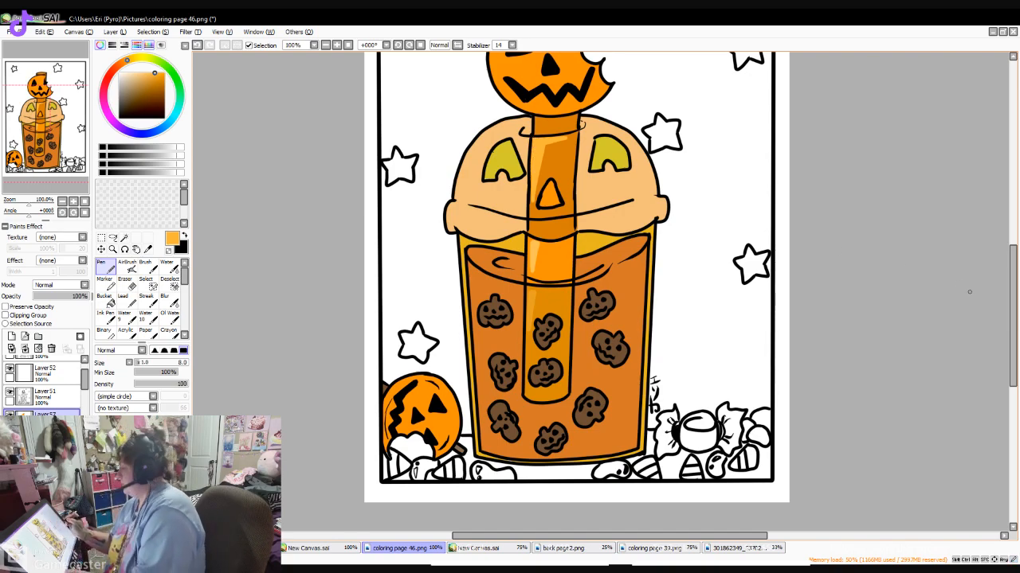
- Paint pale orange highlights along the right side of the lid's rim and across the straw at the rim
left_click(617, 220, "alt")
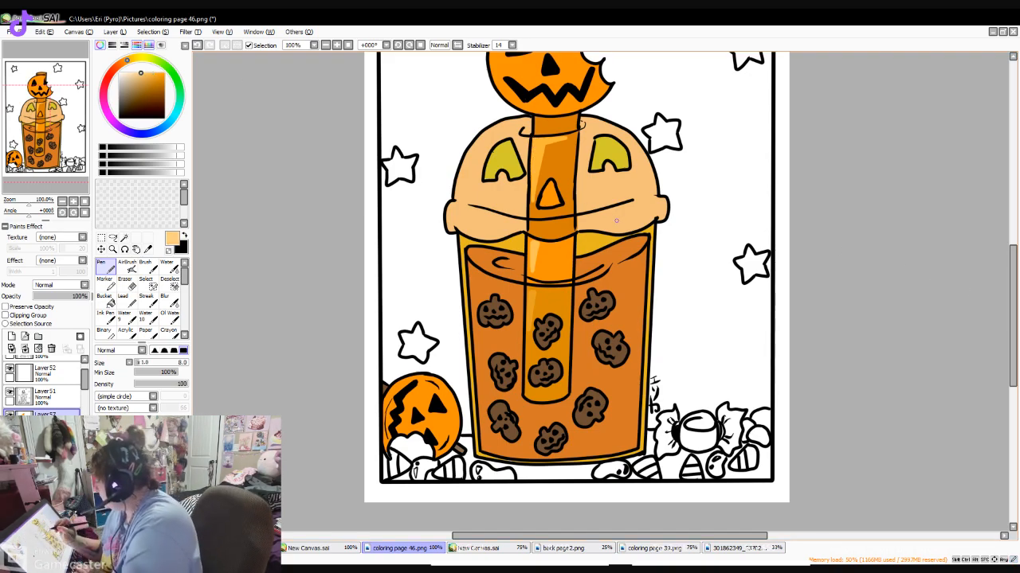
left_click_drag(606, 218, 647, 205)
left_click_drag(573, 227, 540, 231)
- On the Linework1 layer, draw pale cream highlight strokes down the drink's right side and across the cup just below the lid
mouse_move(1012, 301)
left_mouse_down()
mouse_move(1013, 263)
mouse_move(1012, 319)
left_mouse_up()
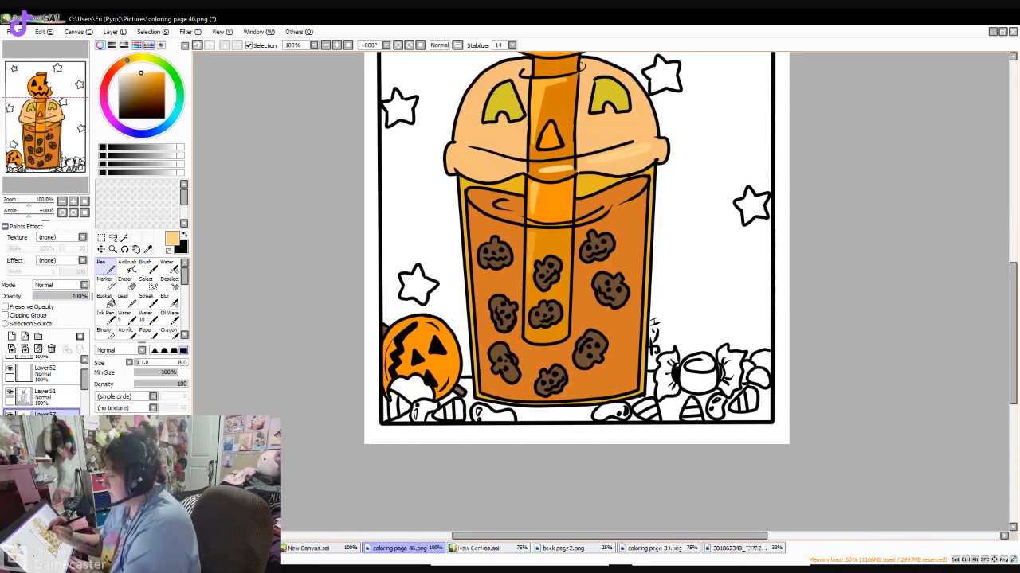
left_click_drag(124, 72, 128, 72)
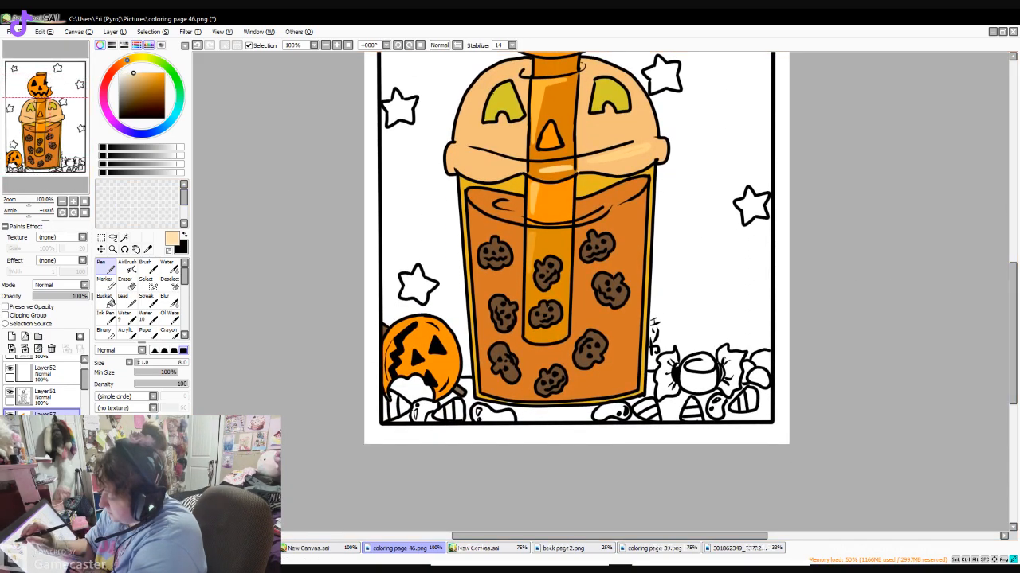
left_click(44, 394)
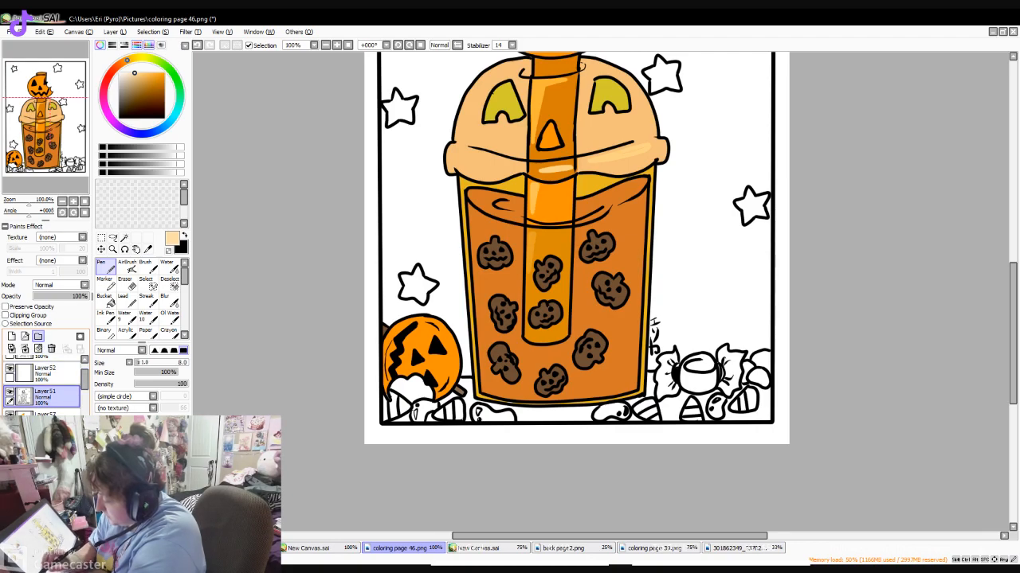
left_click_drag(85, 378, 84, 368)
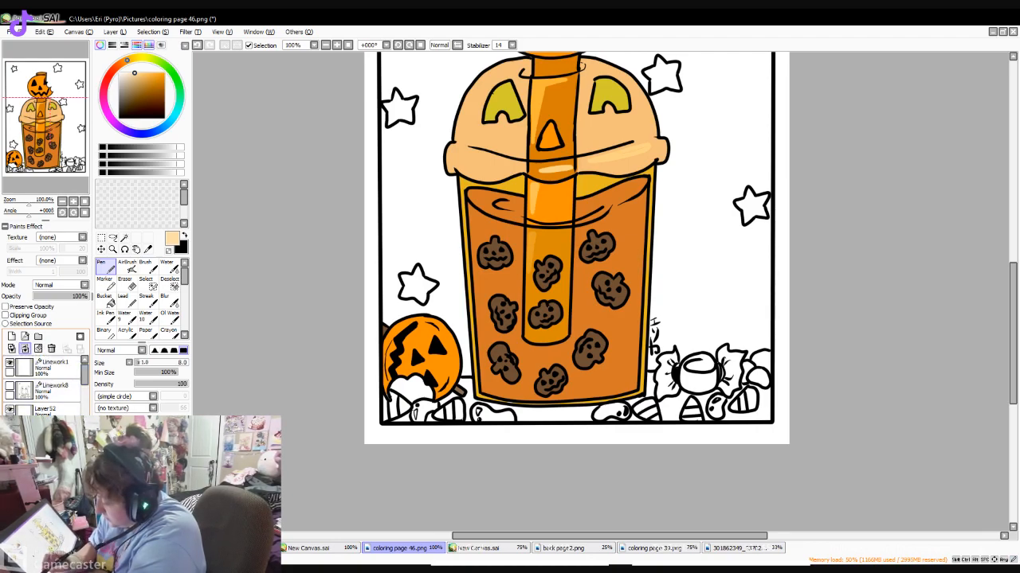
left_click(56, 366)
left_click_drag(640, 179, 628, 348)
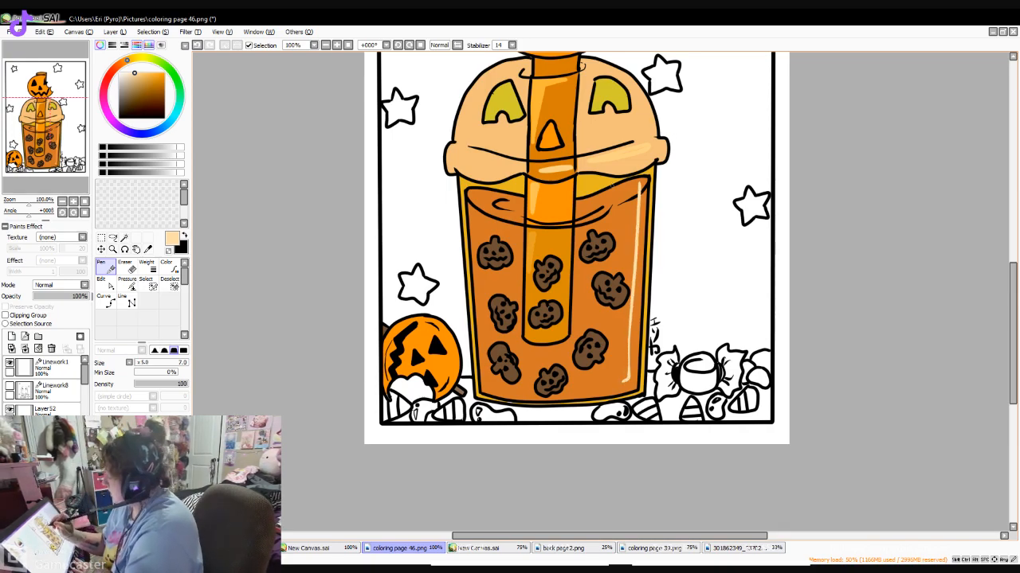
left_click_drag(550, 185, 630, 183)
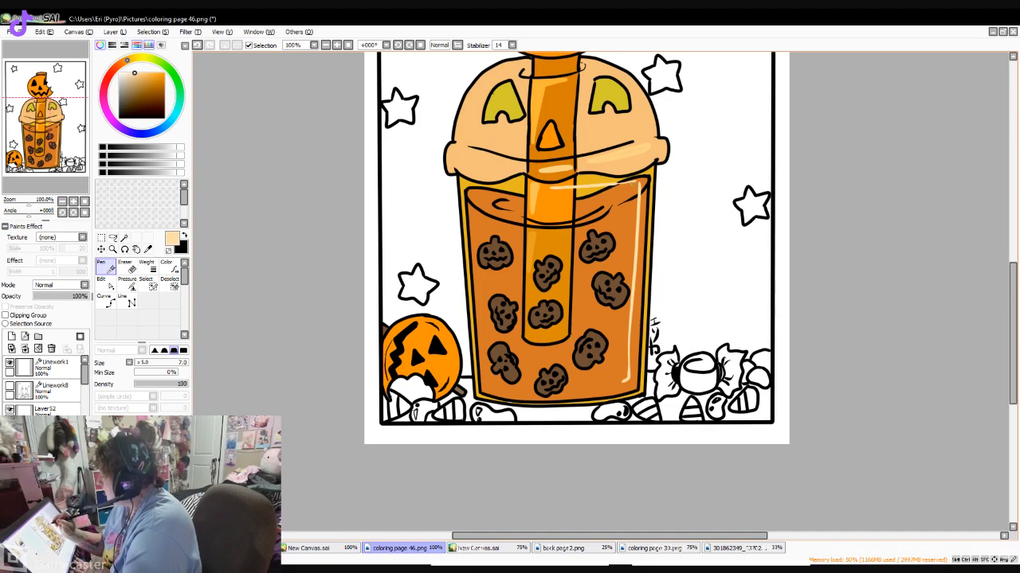
- Paint a pale cream highlight along the upper left edge of the lid's dome
scroll(891, 258, "up", 4)
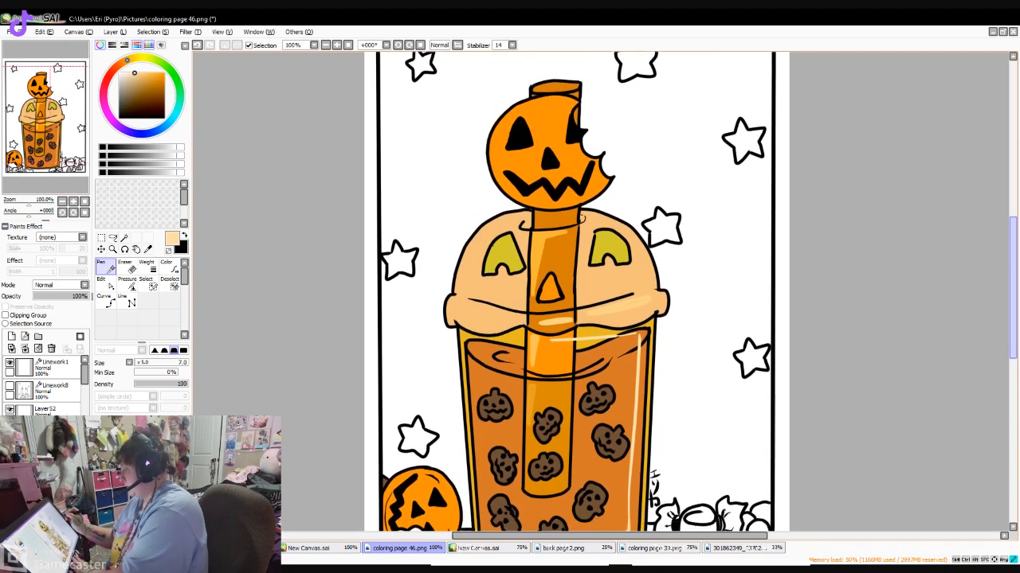
scroll(890, 258, "down", 4)
scroll(997, 287, "up", 1)
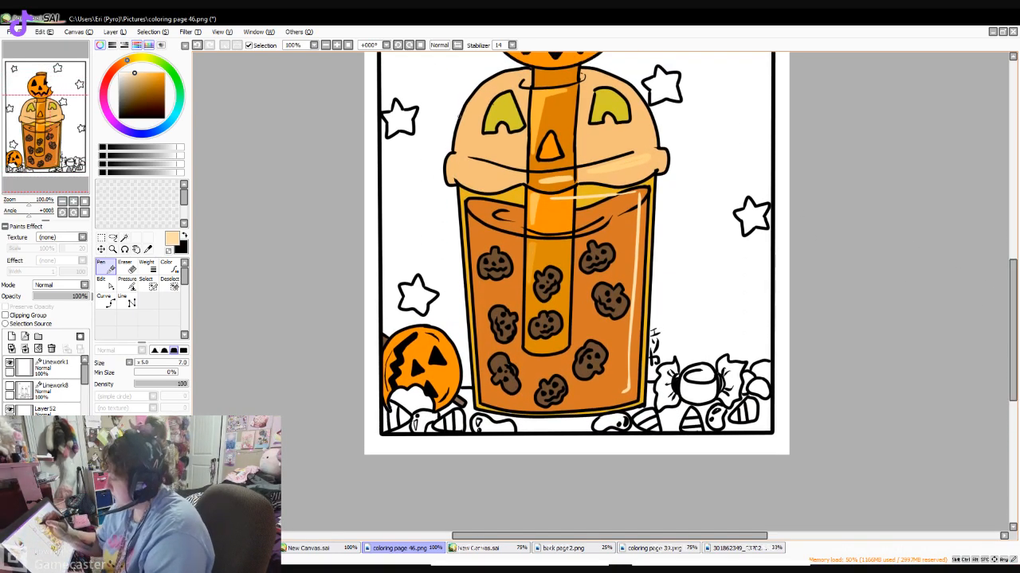
mouse_move(492, 85)
left_mouse_down()
mouse_move(467, 145)
mouse_move(474, 117)
left_mouse_up()
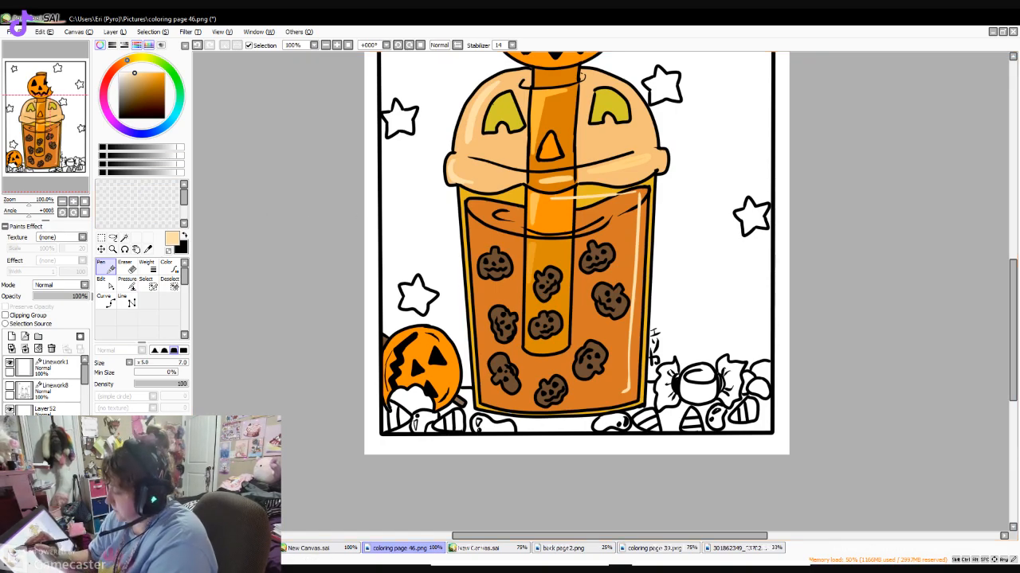
- Try filling the open background around the drink and stars with a very dark navy blue using the Bucket
left_click(140, 134)
left_click_drag(126, 100, 129, 106)
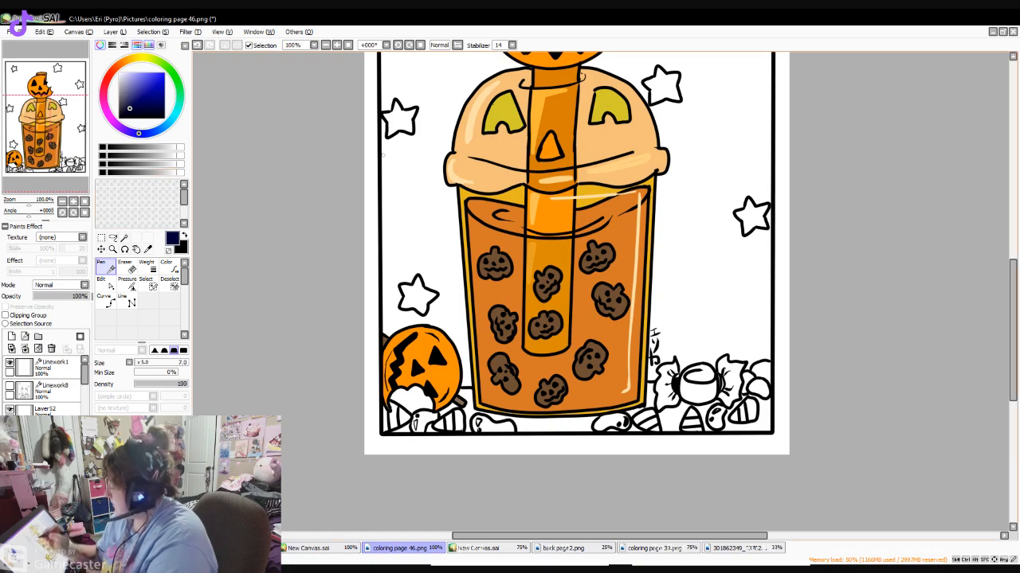
scroll(983, 296, "up", 5)
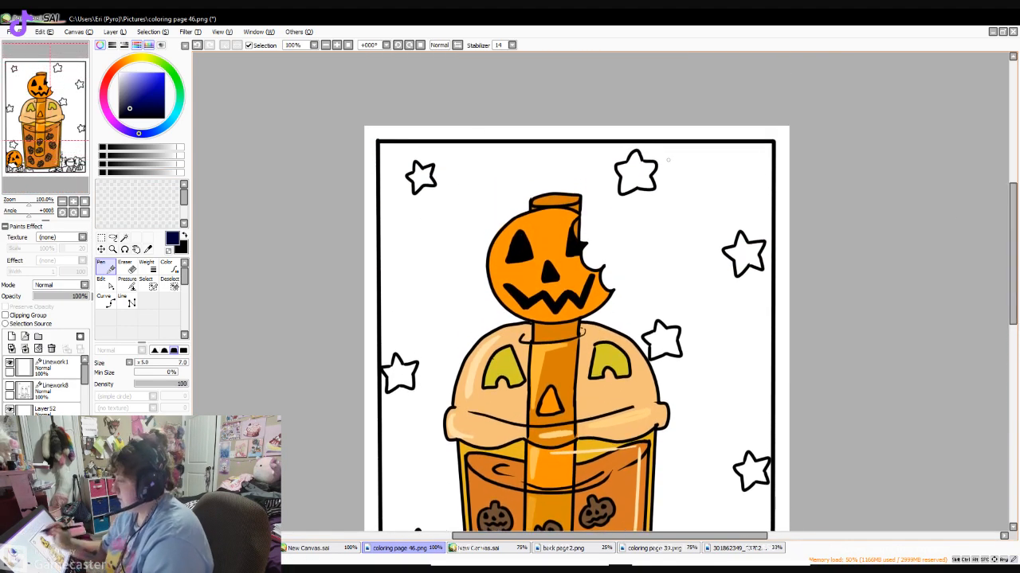
left_click(326, 45)
left_click_drag(1012, 263, 1012, 290)
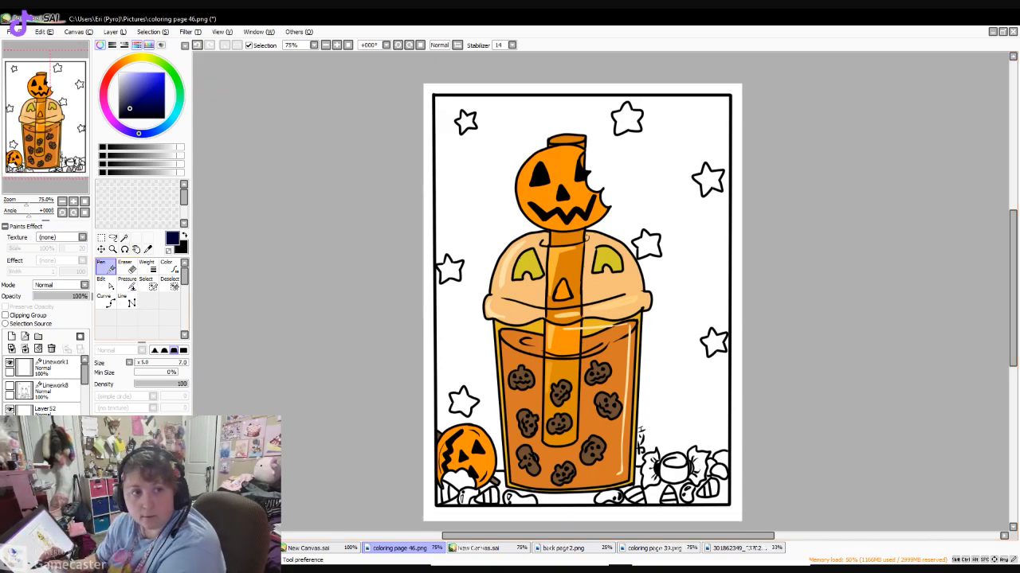
left_click(49, 455)
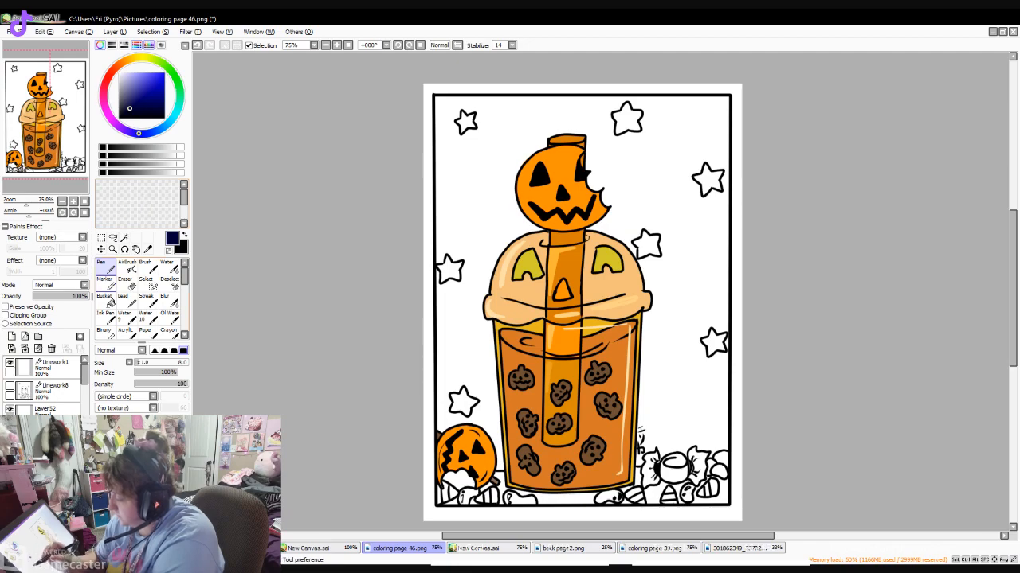
left_click(106, 302)
left_click(479, 191)
mouse_move(1013, 289)
left_mouse_down()
mouse_move(1012, 320)
mouse_move(1012, 302)
left_mouse_up()
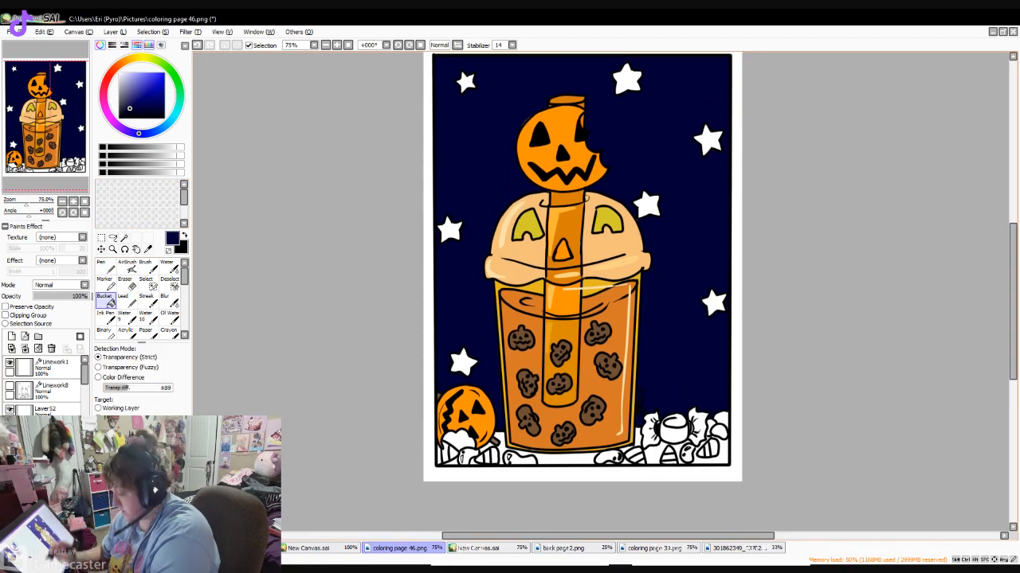
- Undo the dark navy background fill
left_click(124, 283)
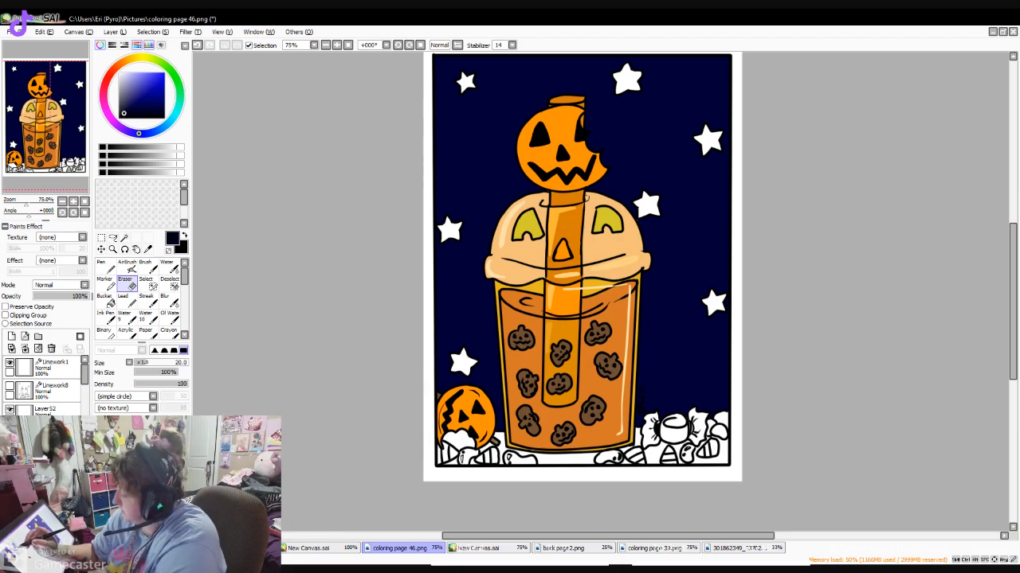
left_click_drag(146, 100, 163, 101)
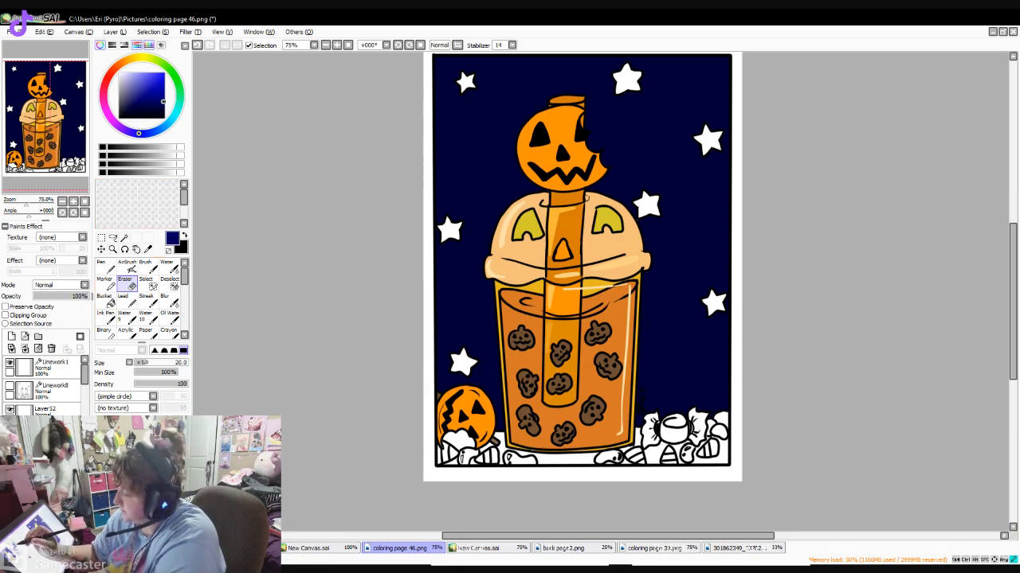
left_click_drag(117, 66, 122, 63)
left_click_drag(146, 105, 164, 92)
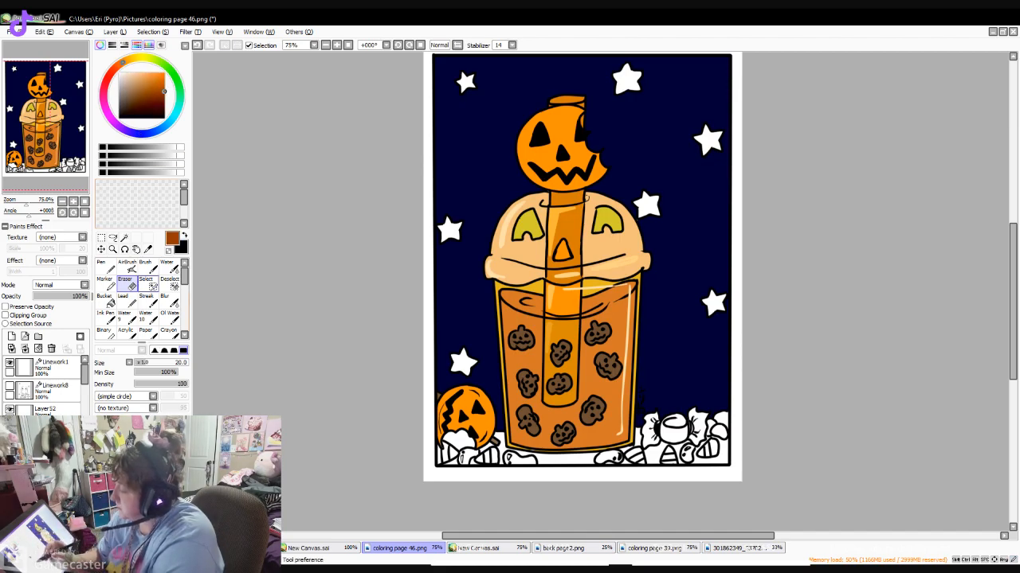
left_click(197, 46)
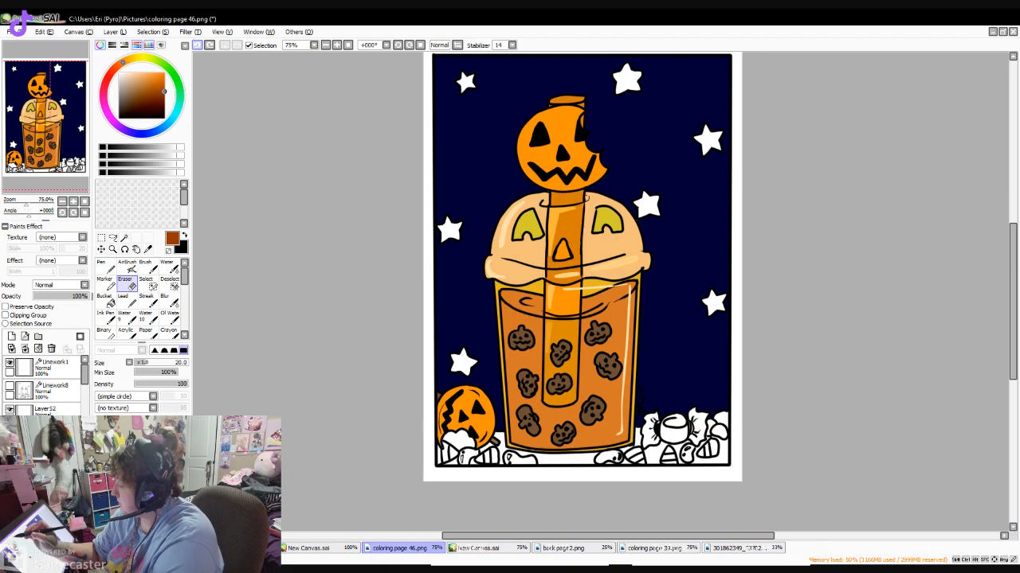
left_click(197, 45)
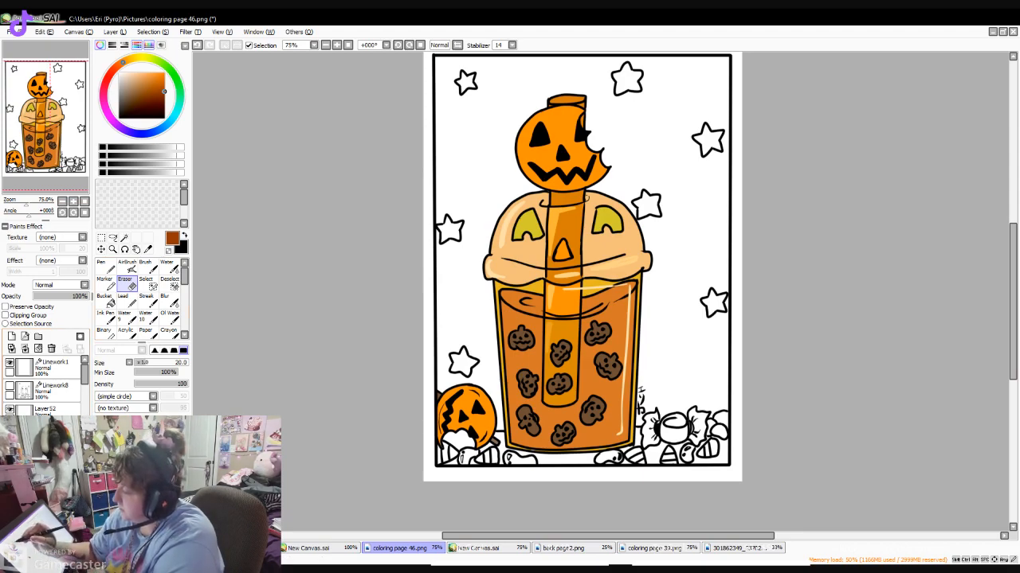
- Try filling the background around the drink and stars with bright yellow using the Bucket
left_click(137, 58)
left_click_drag(139, 80, 156, 73)
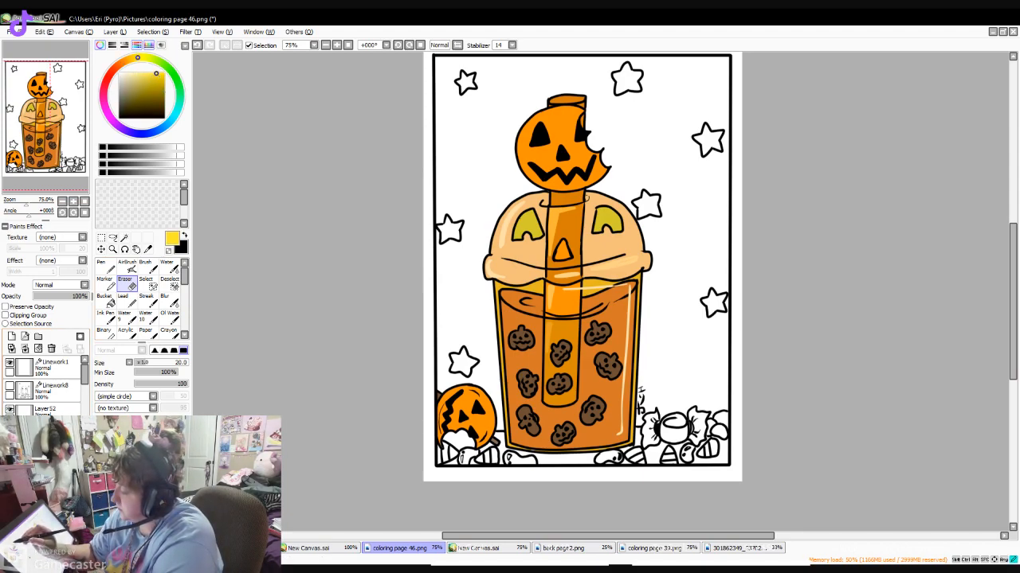
left_click(104, 301)
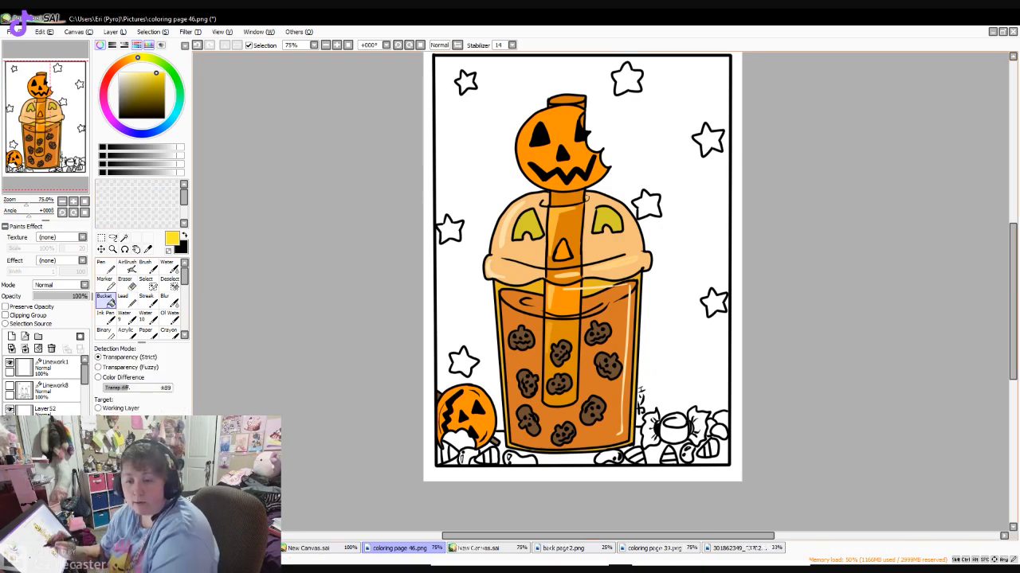
left_click(495, 163)
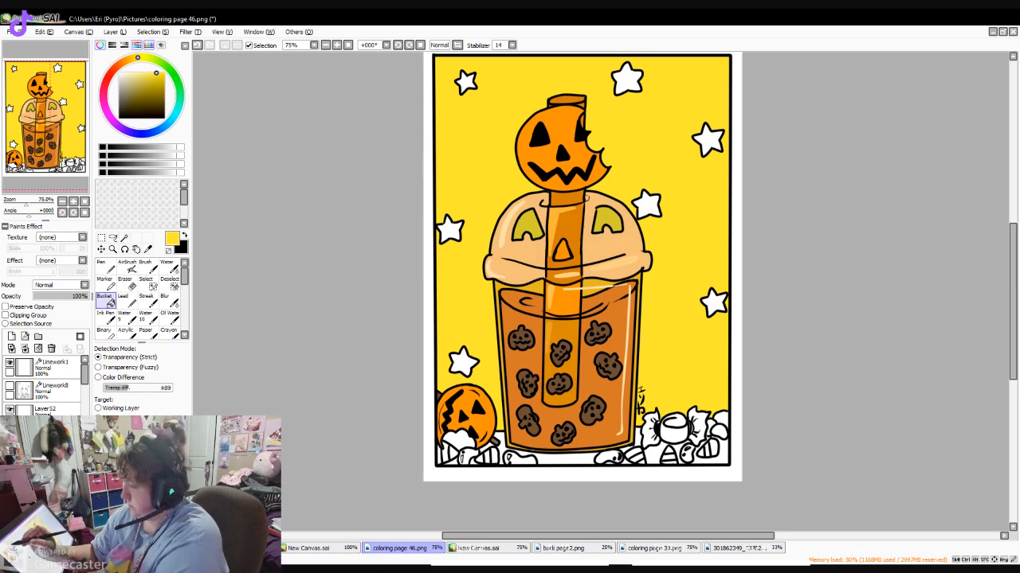
- Try a light orange Pen band at size 50 across the yellow background, and undo it together with the yellow fill
right_click(567, 277)
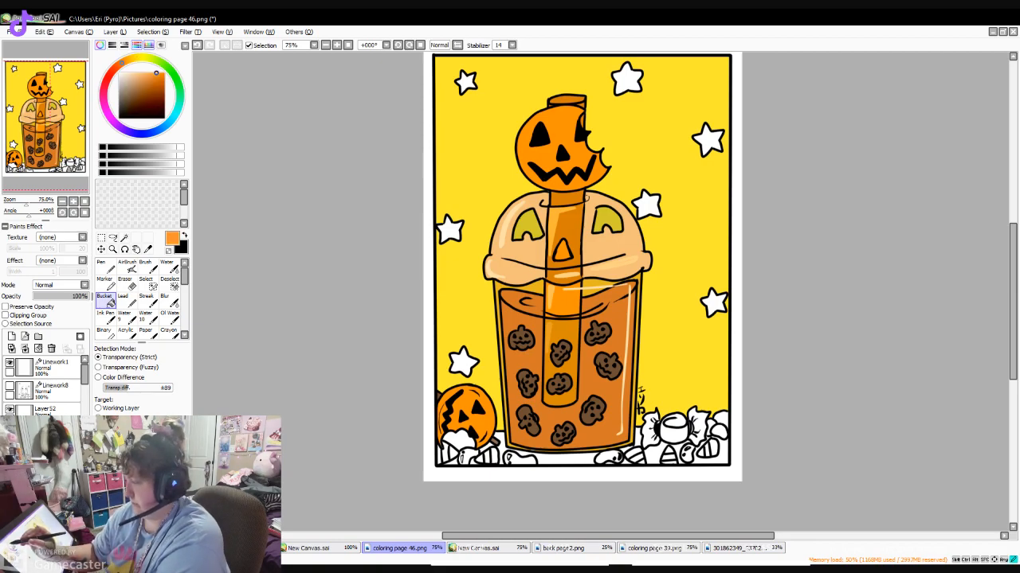
left_click(105, 267)
left_click(162, 362)
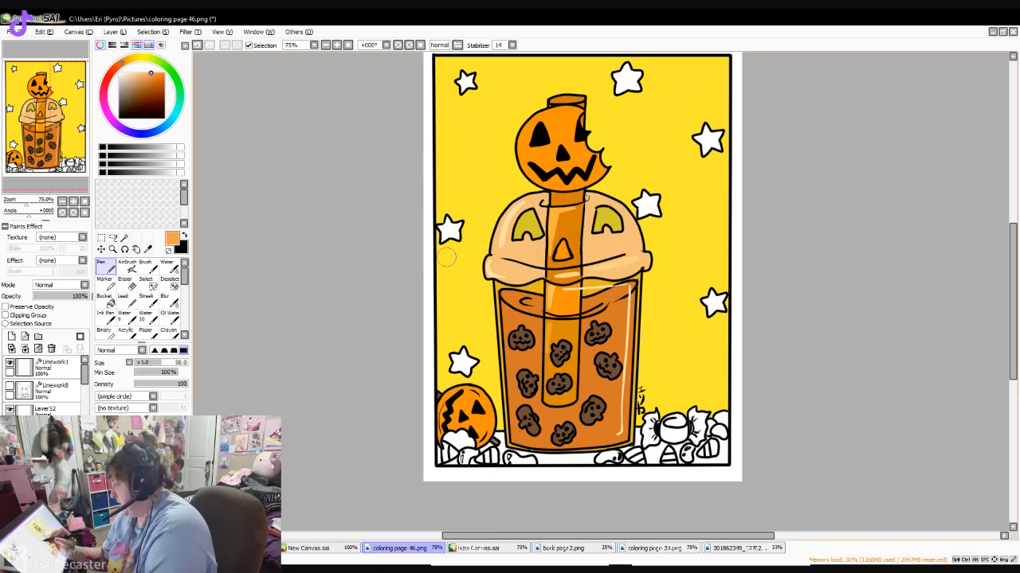
mouse_move(440, 199)
left_mouse_down()
mouse_move(473, 199)
mouse_move(437, 213)
mouse_move(592, 195)
mouse_move(560, 195)
mouse_move(721, 190)
mouse_move(653, 286)
mouse_move(701, 289)
mouse_move(634, 305)
left_mouse_up()
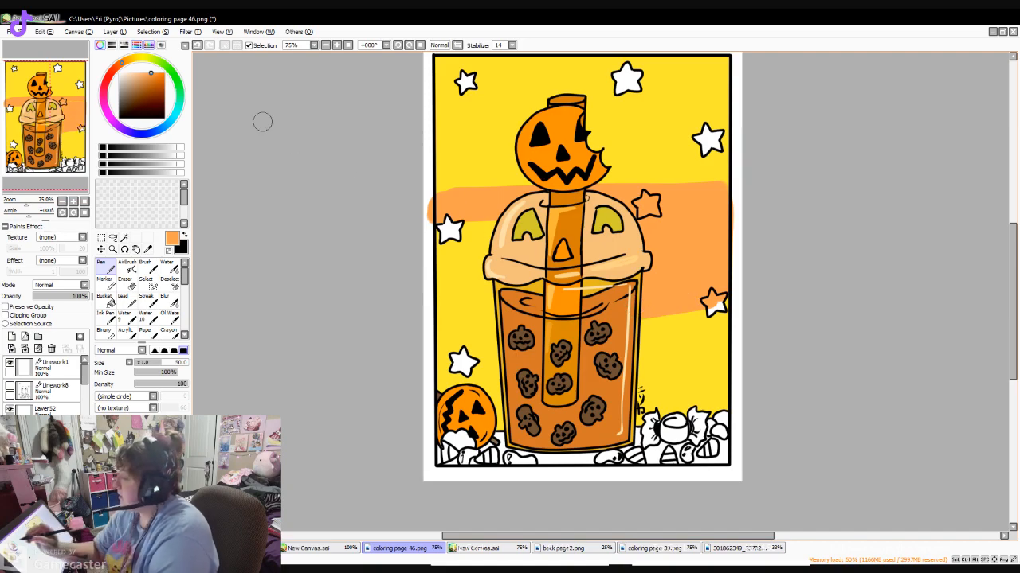
key("ctrl+z")
key("ctrl+z")
key("ctrl+z")
key("ctrl+z")
key("ctrl+z")
key("ctrl+z")
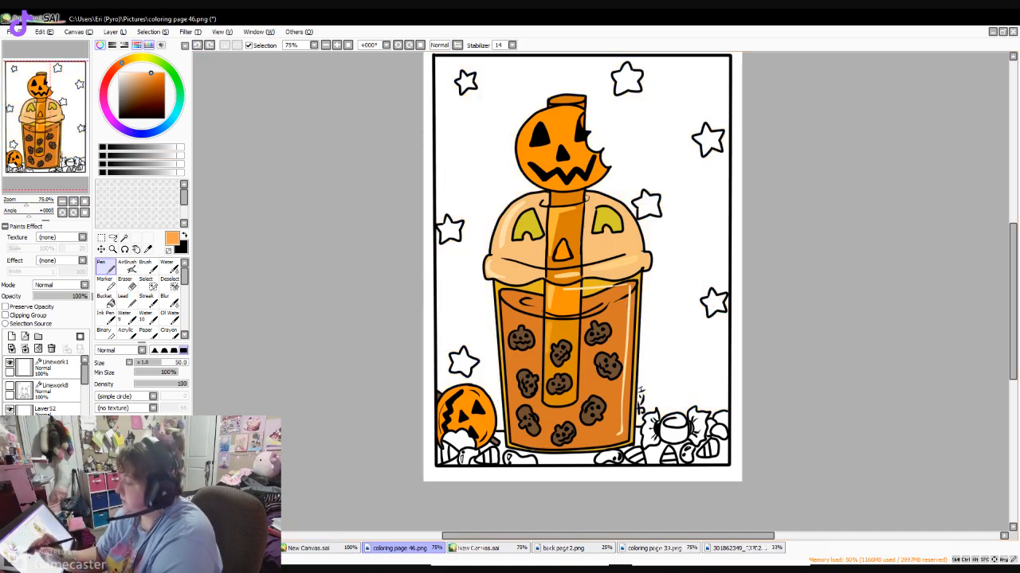
- Choose dark blue and make a rectangular selection inside the page frame, from its upper left corner down to the candy pile
left_click(142, 134)
left_click(159, 102)
mouse_move(511, 69)
left_mouse_down()
mouse_move(440, 60)
mouse_move(435, 92)
left_mouse_up()
key("ctrl+z")
key("m")
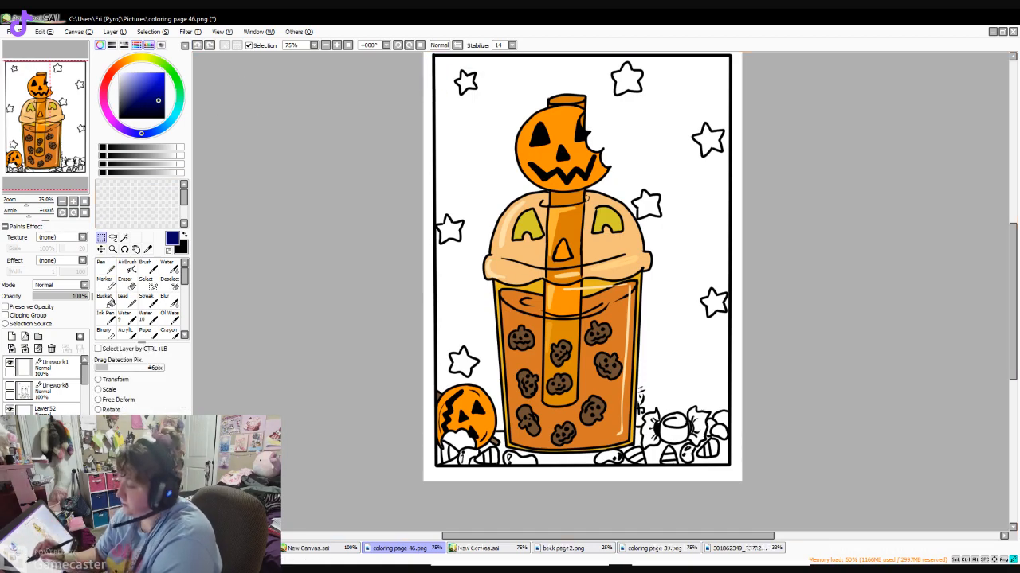
left_click(325, 45)
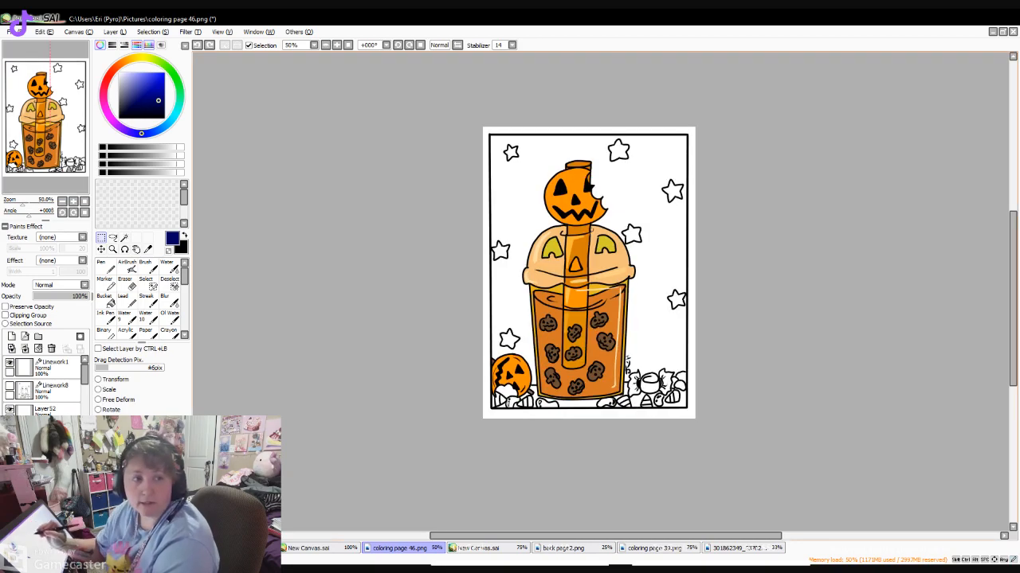
mouse_move(489, 134)
left_mouse_down()
mouse_move(572, 390)
mouse_move(688, 411)
mouse_move(687, 386)
left_mouse_up()
- Paint a dark blue Pen band across the upper background inside the selection, behind the pumpkin straw topper
left_click_drag(1012, 298, 1012, 281)
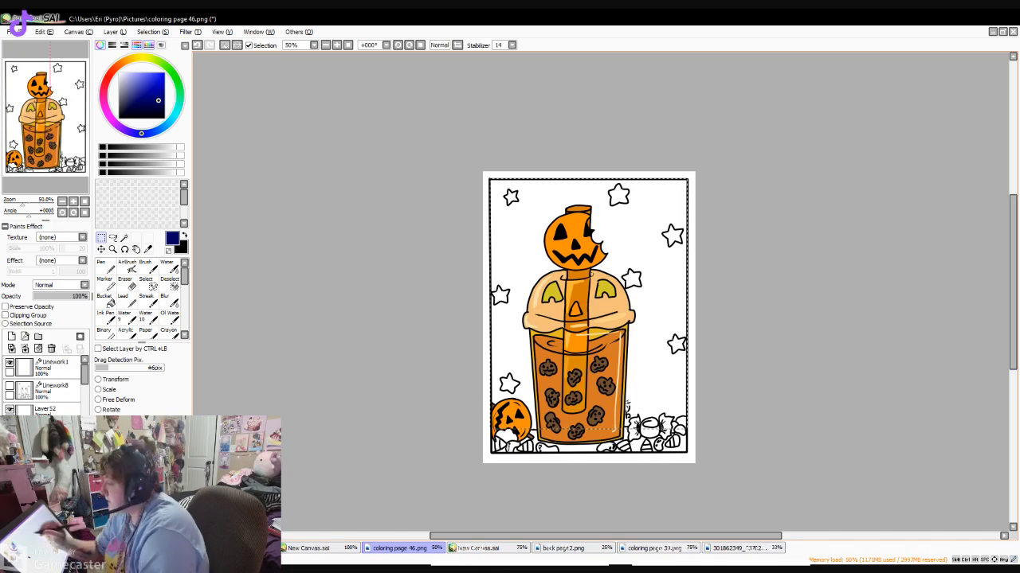
left_click(336, 44)
left_click_drag(607, 536, 601, 536)
left_click_drag(1012, 279, 1012, 290)
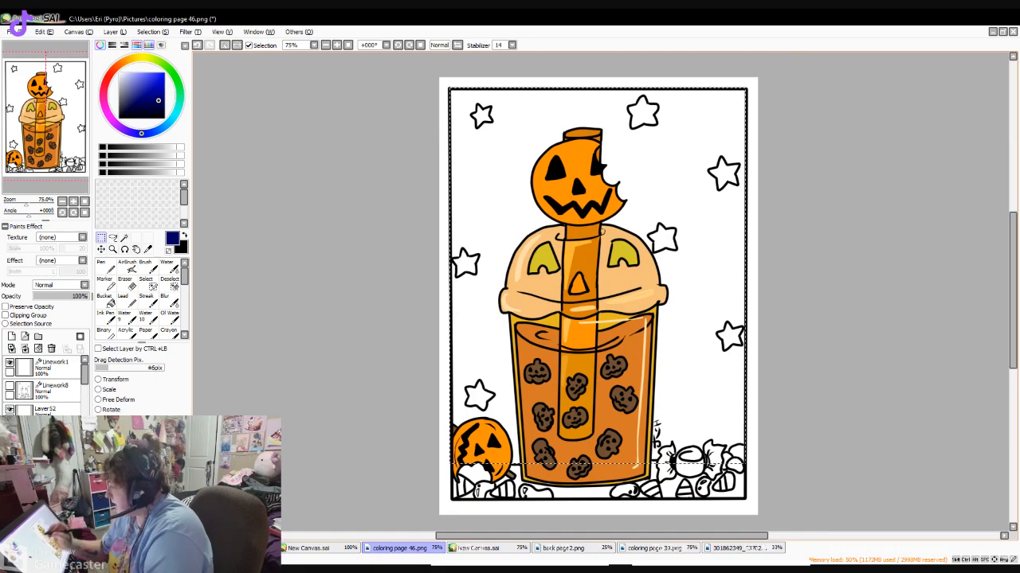
left_click(336, 45)
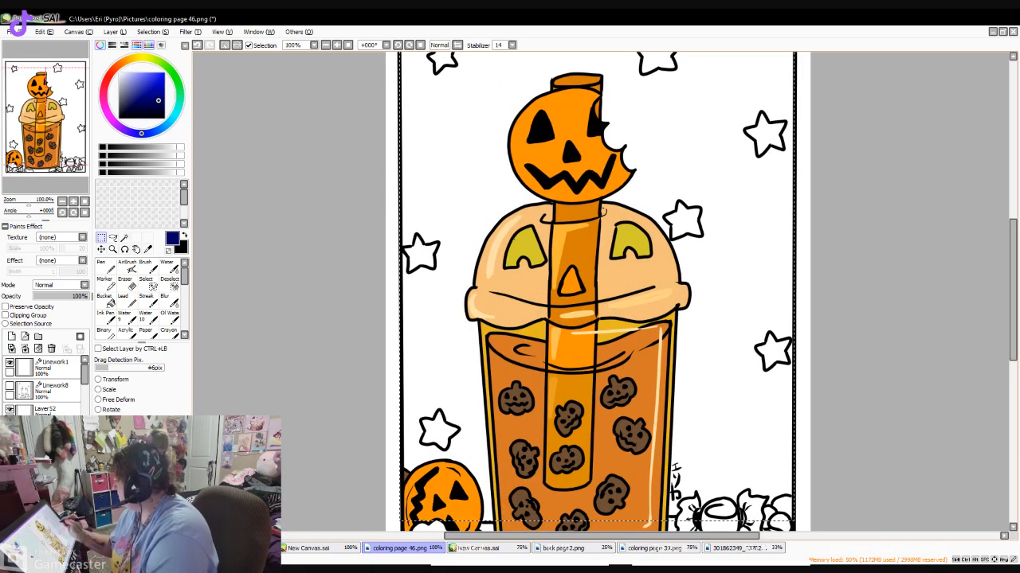
left_click_drag(1013, 290, 1012, 282)
left_click(325, 45)
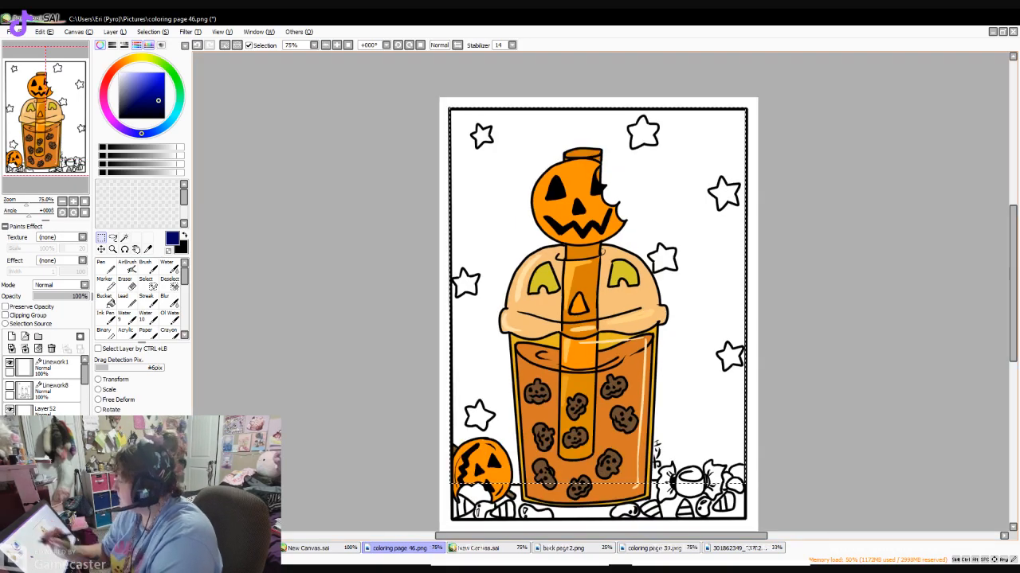
left_click(103, 266)
mouse_move(593, 122)
left_mouse_down()
mouse_move(562, 120)
mouse_move(701, 116)
mouse_move(494, 143)
mouse_move(701, 143)
mouse_move(403, 184)
mouse_move(380, 196)
left_mouse_up()
- Paint a bright yellow Pen band across the background directly below the dark blue one, behind the lid
left_click(135, 59)
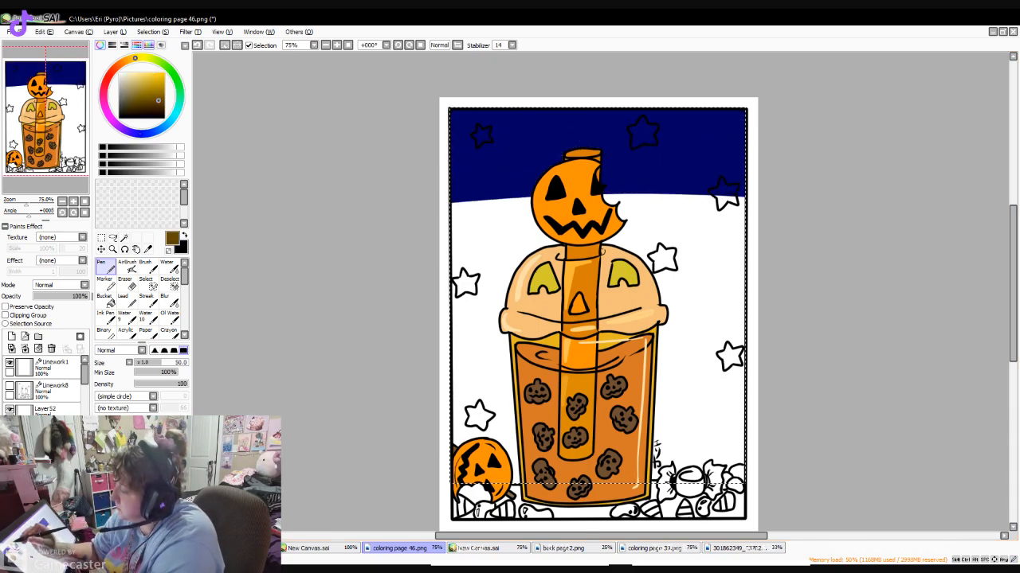
left_click(152, 72)
left_click(137, 59)
left_click_drag(563, 202, 458, 207)
mouse_move(801, 215)
left_mouse_down()
mouse_move(400, 219)
mouse_move(683, 214)
mouse_move(433, 252)
mouse_move(854, 247)
mouse_move(368, 285)
mouse_move(850, 278)
mouse_move(535, 271)
mouse_move(758, 250)
mouse_move(404, 305)
mouse_move(865, 307)
mouse_move(485, 289)
mouse_move(735, 279)
mouse_move(591, 282)
mouse_move(502, 321)
mouse_move(838, 304)
mouse_move(478, 256)
mouse_move(383, 300)
mouse_move(468, 319)
mouse_move(787, 299)
mouse_move(364, 252)
left_mouse_up()
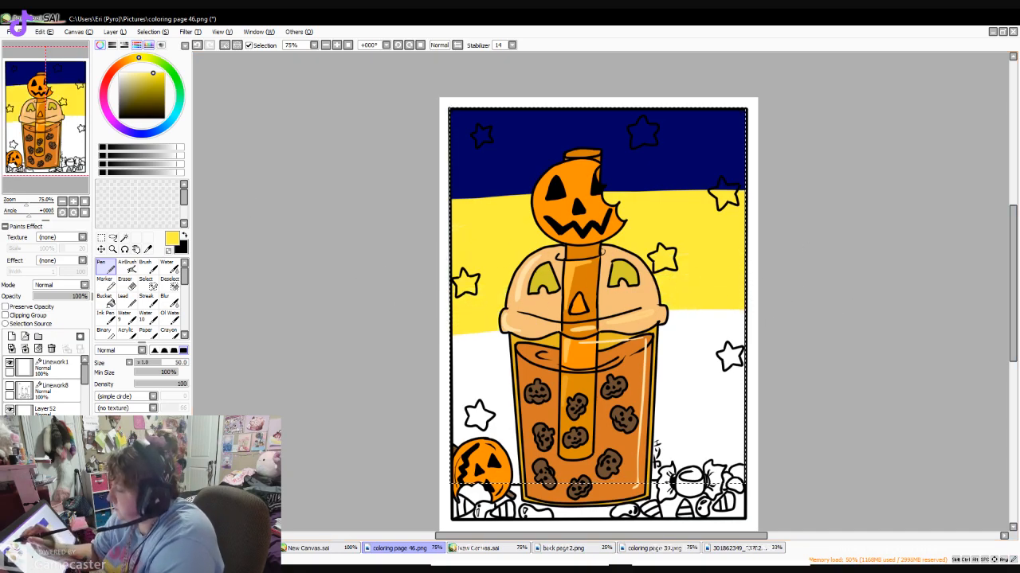
- Paint a light yellow-orange Pen band across the background below the yellow one, behind the cup
left_click(130, 59)
mouse_move(462, 335)
left_mouse_down()
mouse_move(861, 328)
mouse_move(428, 342)
mouse_move(692, 306)
mouse_move(836, 312)
mouse_move(491, 352)
left_mouse_up()
mouse_move(384, 388)
left_mouse_down()
mouse_move(583, 361)
mouse_move(456, 399)
mouse_move(859, 375)
mouse_move(465, 401)
mouse_move(357, 380)
mouse_move(387, 401)
mouse_move(504, 411)
mouse_move(836, 383)
left_mouse_up()
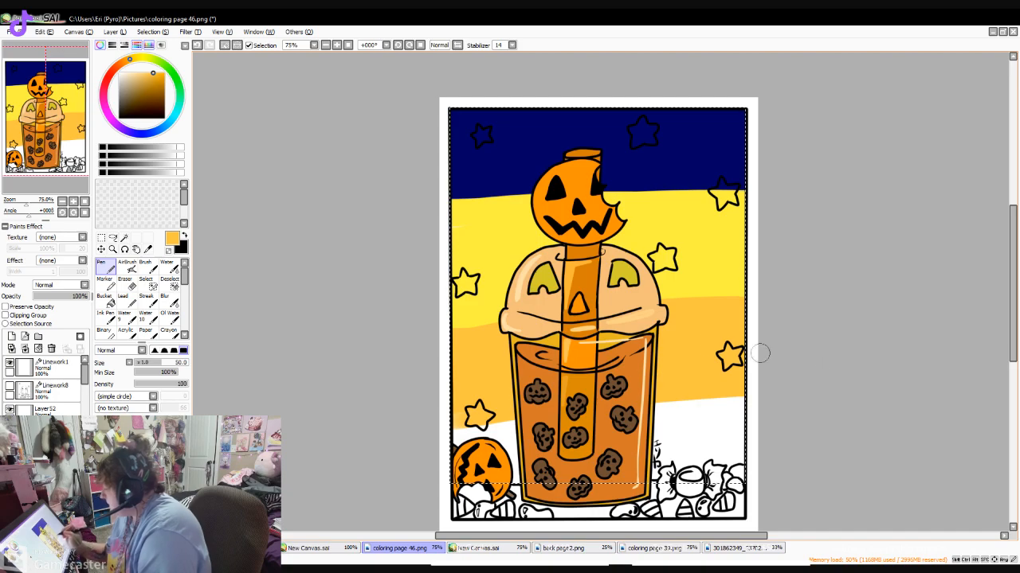
- Paint a saturated orange Pen band across the lowest part of the selected background, down to the candy
left_click(119, 66)
left_click(163, 75)
mouse_move(454, 426)
left_mouse_down()
mouse_move(794, 404)
mouse_move(741, 397)
mouse_move(401, 416)
mouse_move(816, 407)
mouse_move(512, 431)
mouse_move(429, 454)
mouse_move(801, 434)
mouse_move(384, 467)
mouse_move(809, 460)
mouse_move(635, 455)
mouse_move(603, 439)
mouse_move(780, 424)
left_mouse_up()
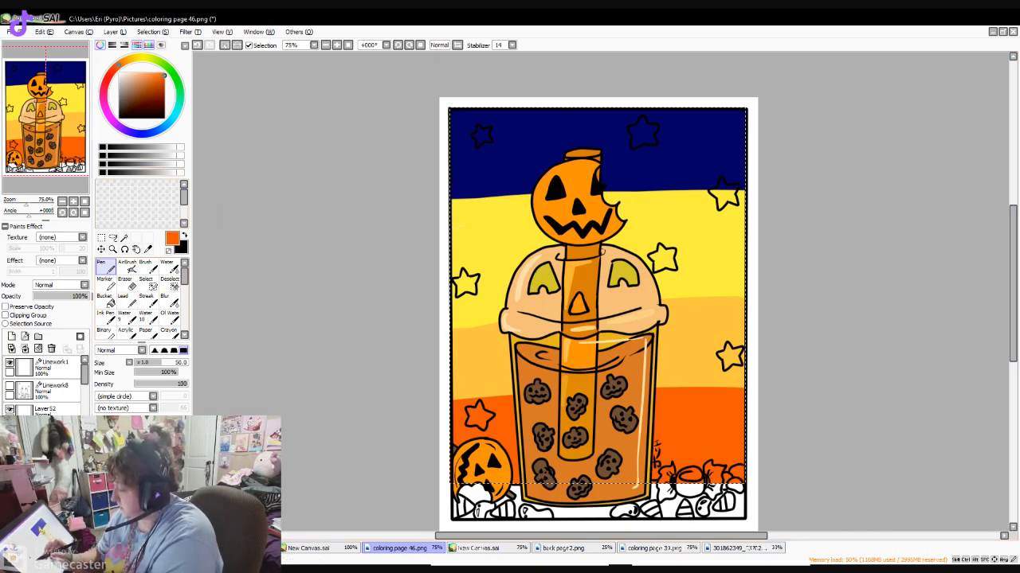
- Blend the blue, yellow and orange background bands into a sky gradient using the Blend brush at size 120
left_click_drag(184, 278, 184, 287)
left_click(146, 310)
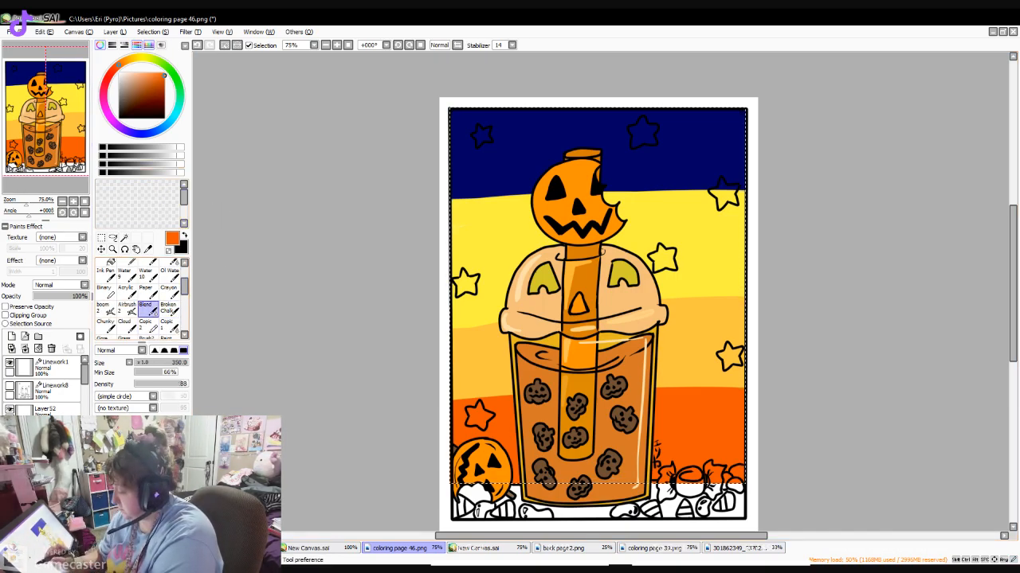
key("bracketleft")
key("bracketleft")
key("bracketleft")
key("bracketleft")
key("bracketleft")
mouse_move(434, 417)
left_mouse_down()
mouse_move(516, 404)
mouse_move(464, 402)
mouse_move(635, 383)
mouse_move(599, 404)
mouse_move(460, 419)
mouse_move(678, 414)
mouse_move(456, 393)
mouse_move(750, 384)
mouse_move(461, 388)
mouse_move(787, 414)
mouse_move(450, 417)
mouse_move(752, 432)
mouse_move(403, 440)
mouse_move(718, 372)
mouse_move(533, 378)
mouse_move(571, 358)
mouse_move(719, 330)
mouse_move(377, 376)
mouse_move(764, 307)
mouse_move(428, 329)
mouse_move(717, 258)
mouse_move(427, 329)
mouse_move(648, 331)
mouse_move(714, 342)
mouse_move(419, 396)
mouse_move(567, 398)
mouse_move(611, 428)
left_mouse_up()
mouse_move(646, 245)
left_mouse_down()
mouse_move(774, 196)
mouse_move(778, 172)
mouse_move(400, 193)
mouse_move(439, 167)
mouse_move(693, 109)
mouse_move(698, 89)
mouse_move(629, 147)
mouse_move(383, 237)
mouse_move(730, 225)
mouse_move(810, 239)
mouse_move(604, 286)
mouse_move(424, 341)
mouse_move(409, 239)
mouse_move(607, 165)
mouse_move(763, 123)
mouse_move(606, 107)
mouse_move(357, 218)
mouse_move(796, 184)
mouse_move(711, 204)
mouse_move(476, 302)
mouse_move(380, 367)
mouse_move(936, 396)
left_mouse_up()
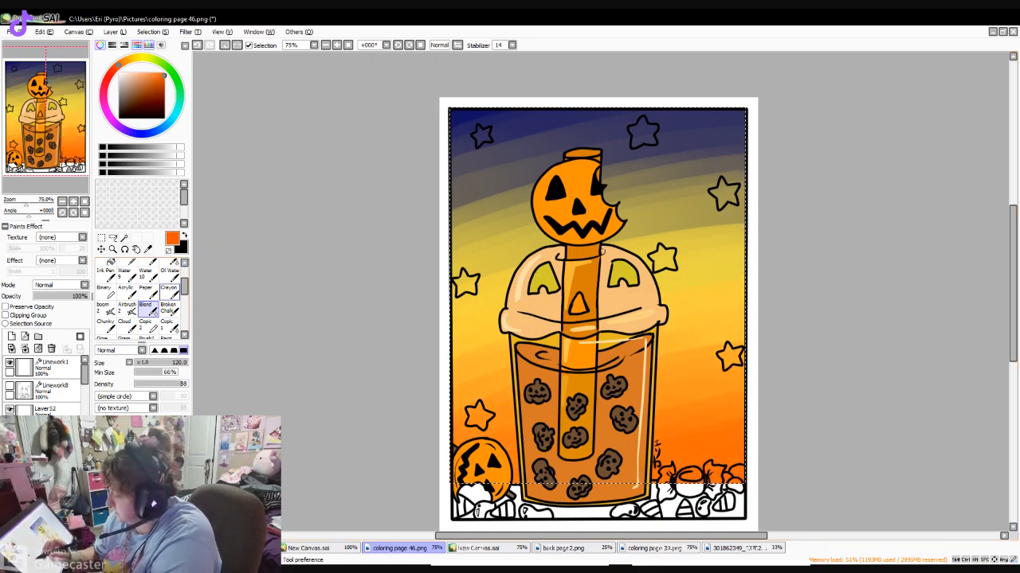
- Smooth the streaks in the background gradient using the Blur brush at size 120
scroll(183, 282, "up", 2)
left_click(168, 284)
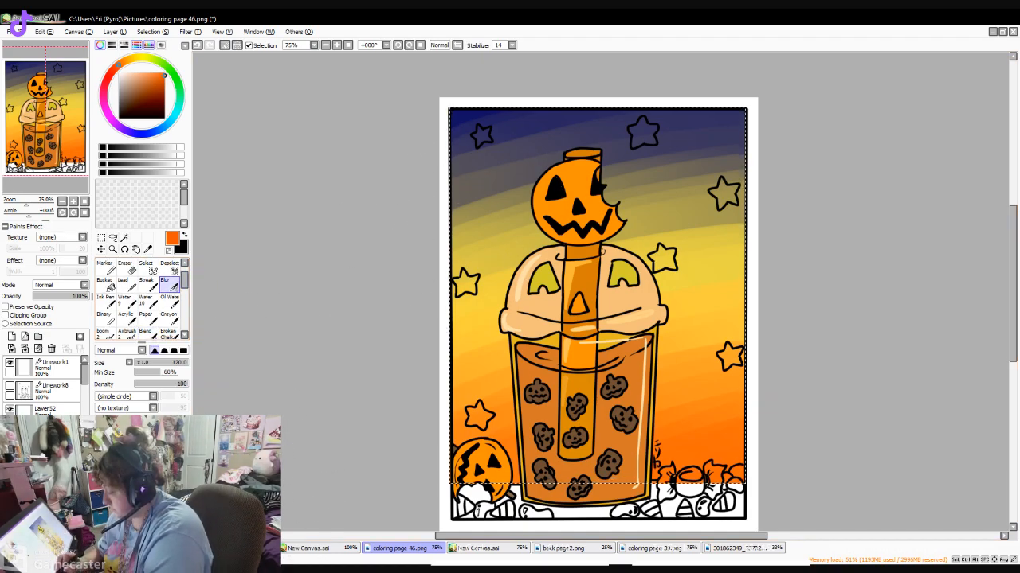
key("bracketleft")
key("bracketleft")
key("bracketleft")
key("bracketleft")
key("bracketleft")
mouse_move(523, 149)
left_mouse_down()
mouse_move(489, 136)
mouse_move(540, 105)
mouse_move(478, 110)
mouse_move(438, 160)
mouse_move(542, 136)
mouse_move(471, 184)
mouse_move(687, 145)
mouse_move(373, 247)
mouse_move(739, 167)
mouse_move(416, 261)
mouse_move(730, 199)
mouse_move(612, 231)
mouse_move(570, 264)
left_mouse_up()
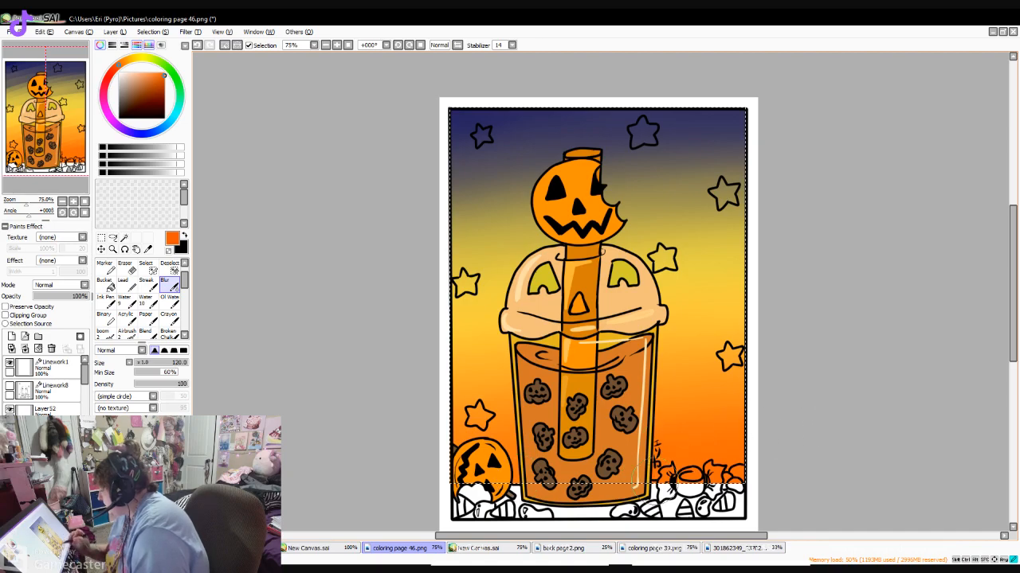
- Fill the three lower background stars with white using the Pen, reducing its size to 20 and finally 9
left_click(118, 73)
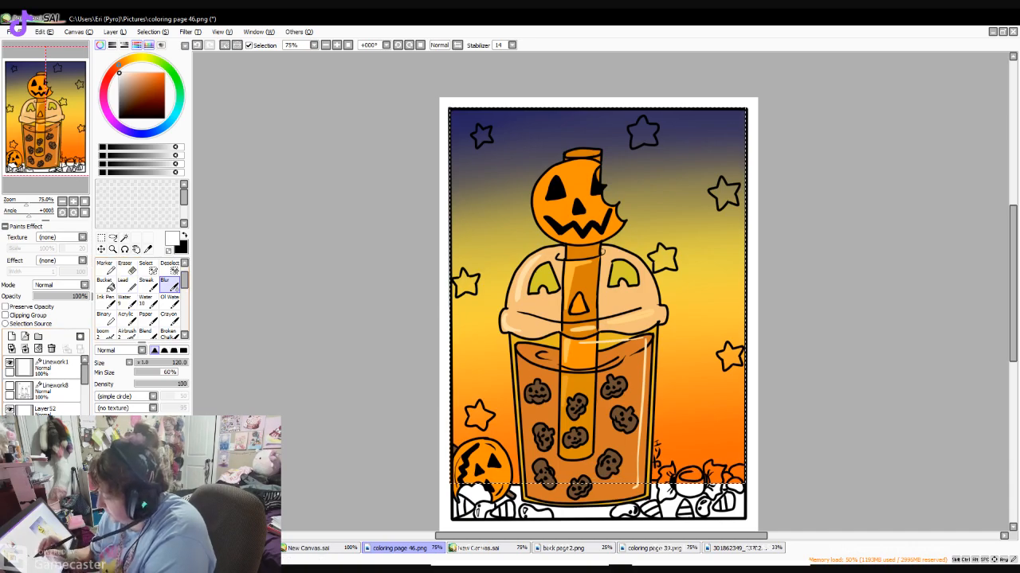
scroll(120, 271, "up", 1)
left_click(105, 265)
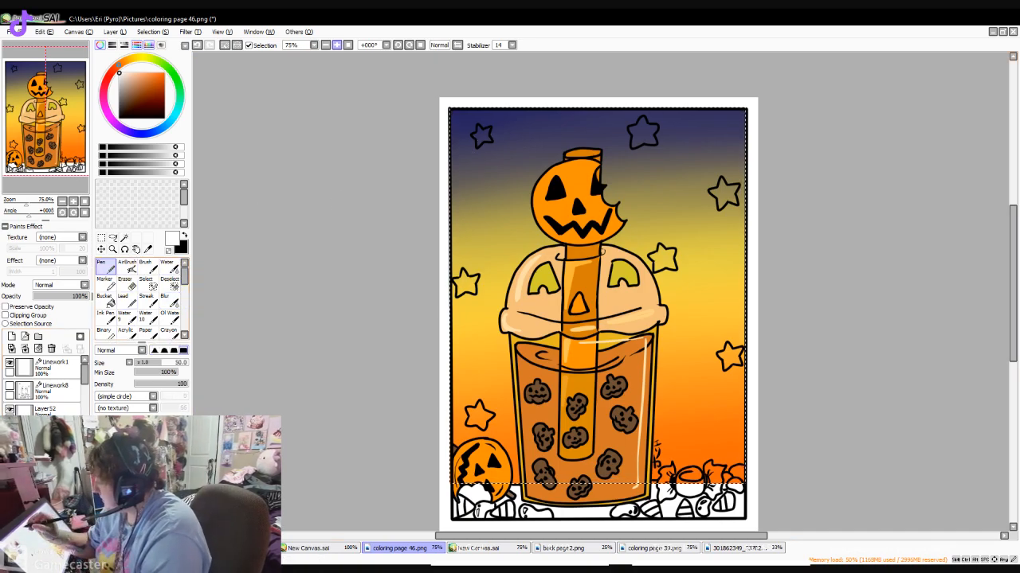
scroll(363, 200, "up", 1)
left_click(142, 363)
left_click(417, 280)
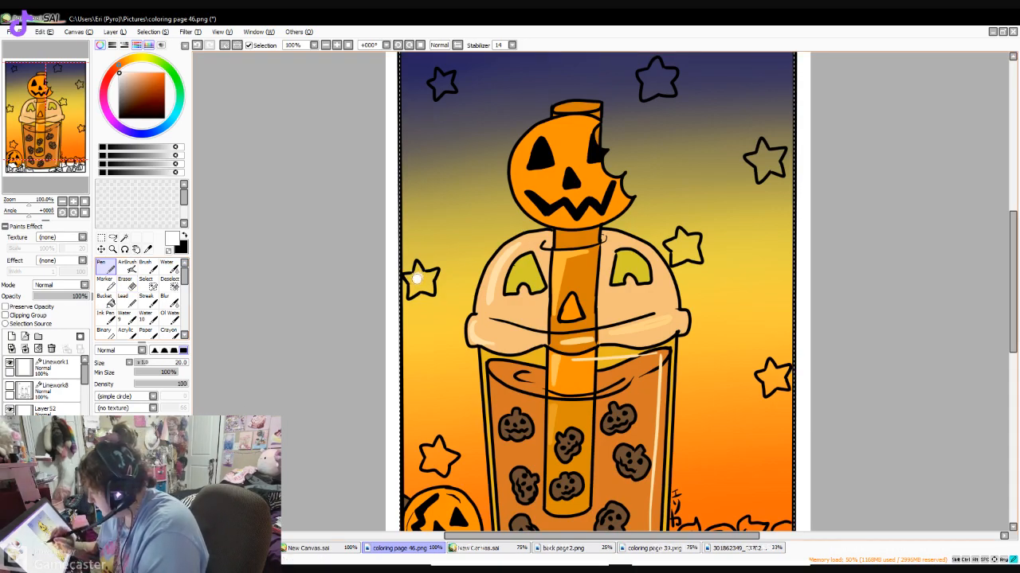
left_click(143, 363)
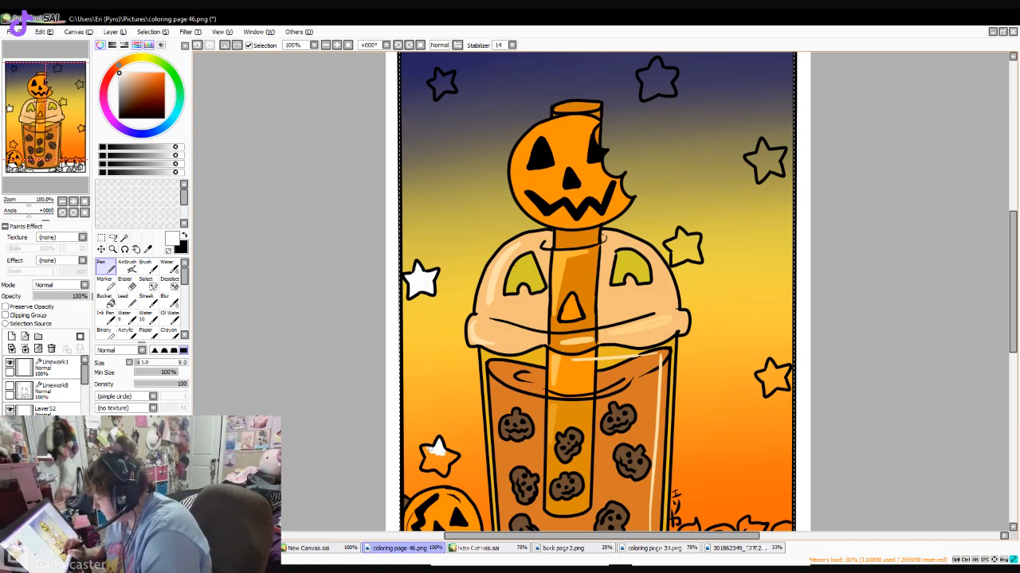
mouse_move(434, 456)
left_mouse_down()
mouse_move(426, 449)
mouse_move(448, 472)
mouse_move(455, 458)
left_mouse_up()
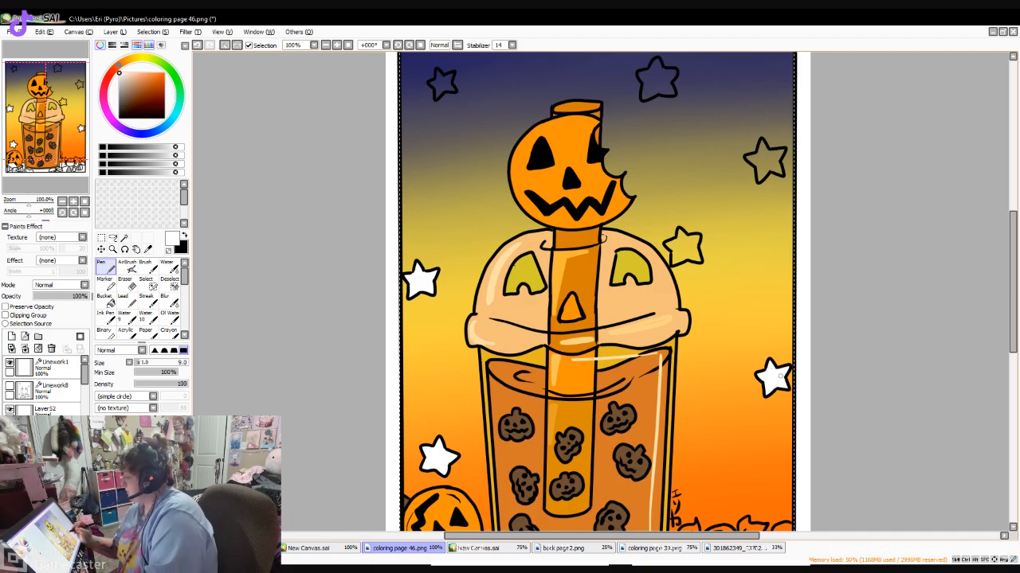
- Fill the remaining four background stars beside the lid and in the upper sky with white using the size 9 Pen
left_click_drag(1013, 319, 1012, 282)
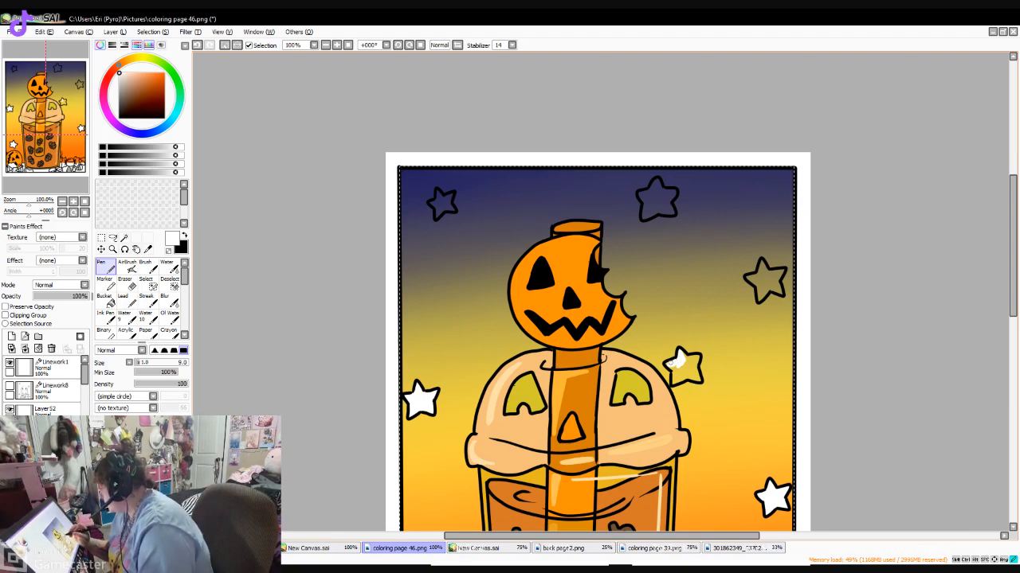
left_click_drag(673, 363, 674, 384)
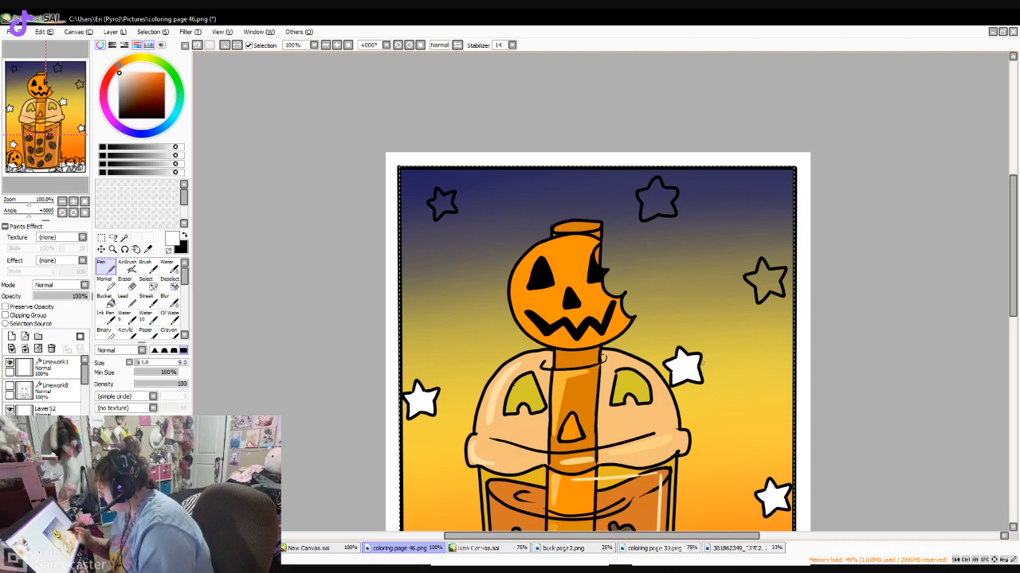
left_click_drag(761, 279, 749, 275)
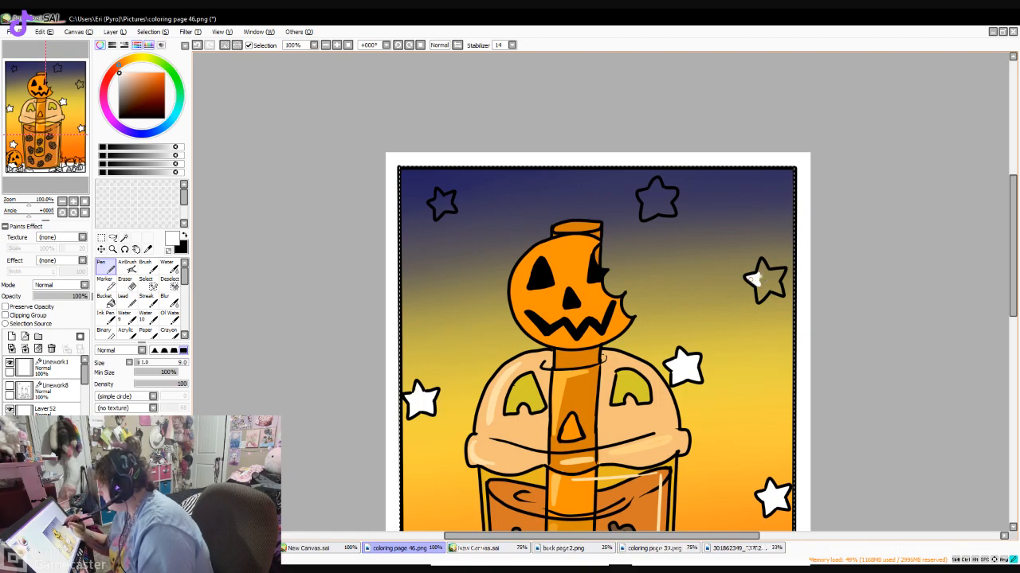
left_click_drag(758, 284, 769, 278)
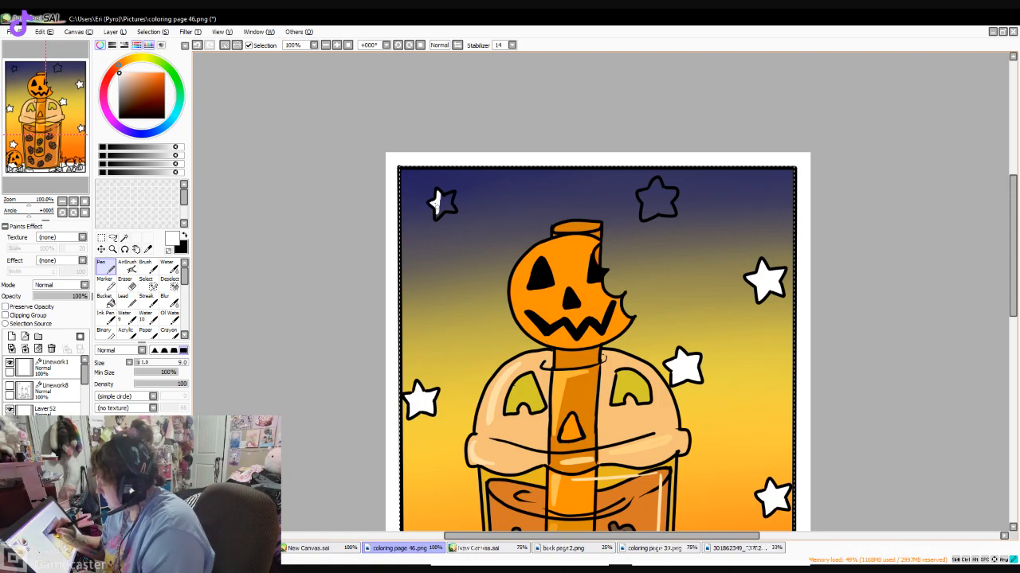
left_click_drag(438, 199, 450, 197)
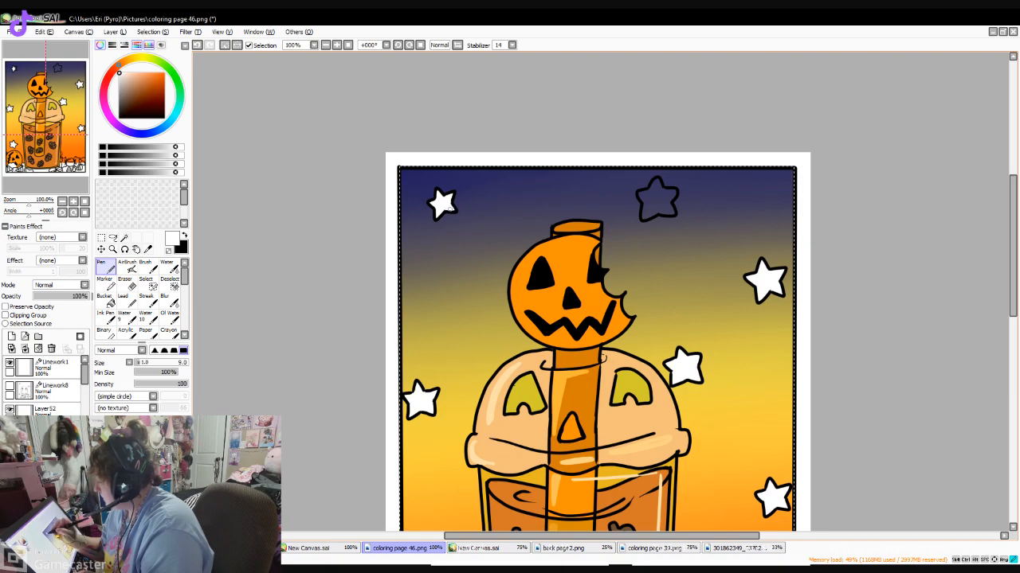
left_click_drag(656, 193, 651, 188)
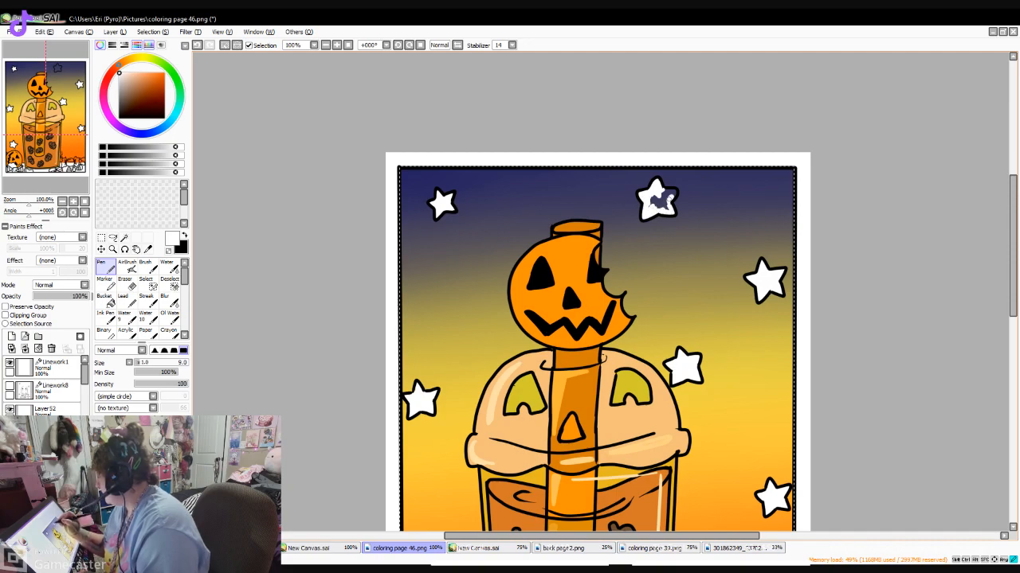
left_click_drag(657, 197, 658, 206)
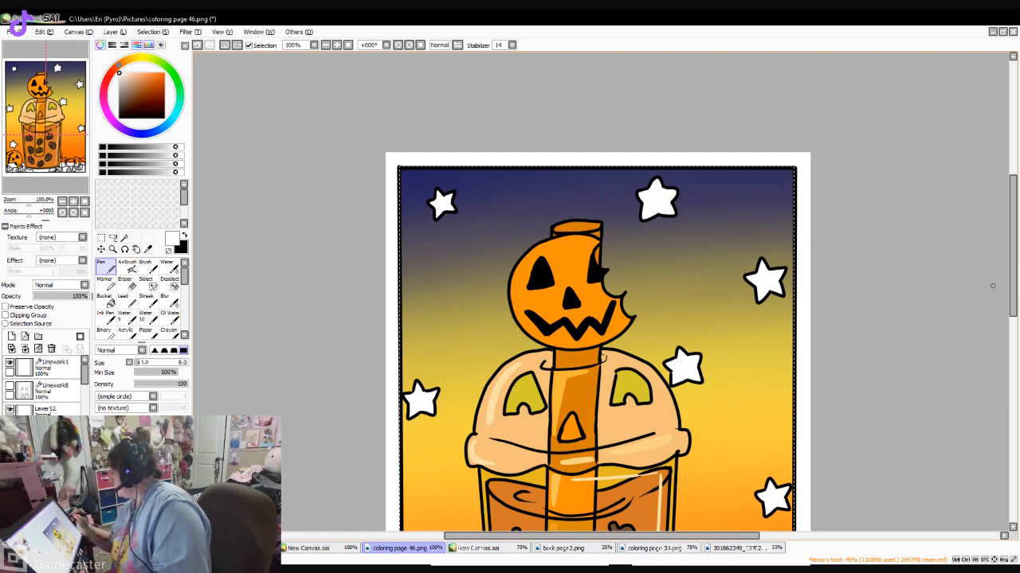
- Paint the opening at the top of the straw dark orange with the size 9 Pen
scroll(988, 287, "down", 10)
scroll(989, 288, "up", 7)
mouse_move(1012, 271)
left_mouse_down()
mouse_move(1013, 243)
mouse_move(1013, 306)
mouse_move(1012, 278)
left_mouse_up()
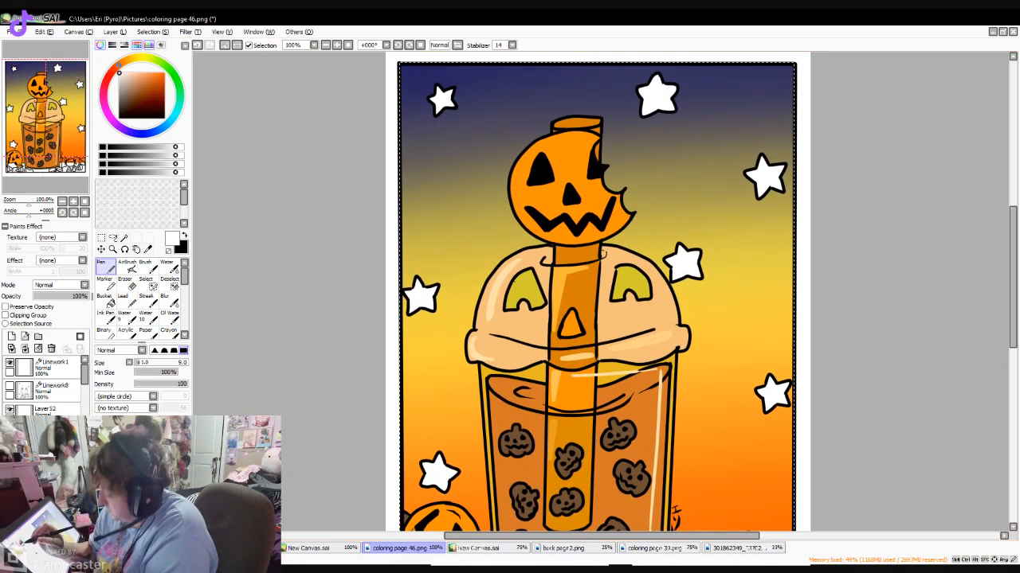
left_click(162, 74)
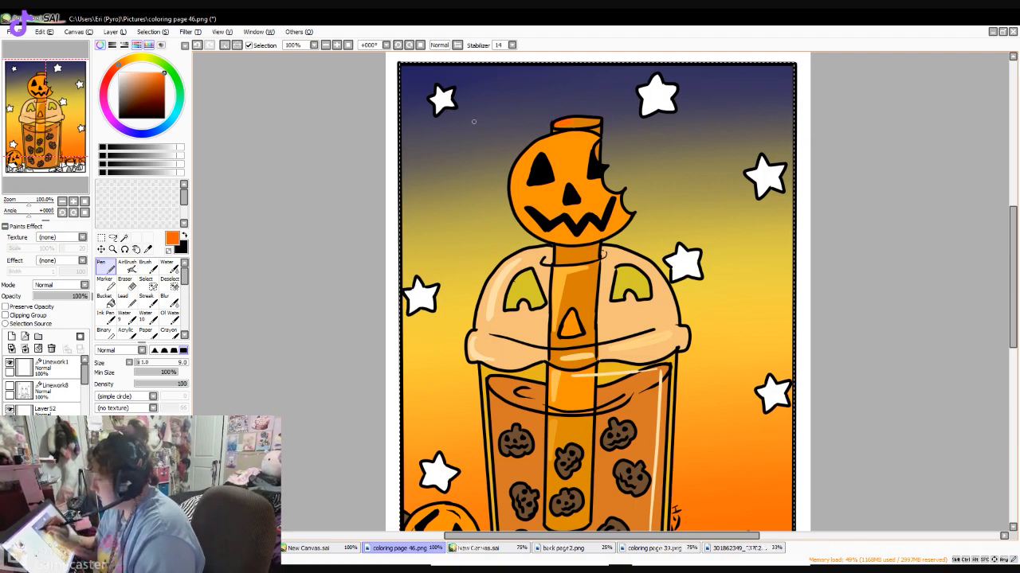
left_click(155, 84)
left_click_drag(559, 126, 588, 122)
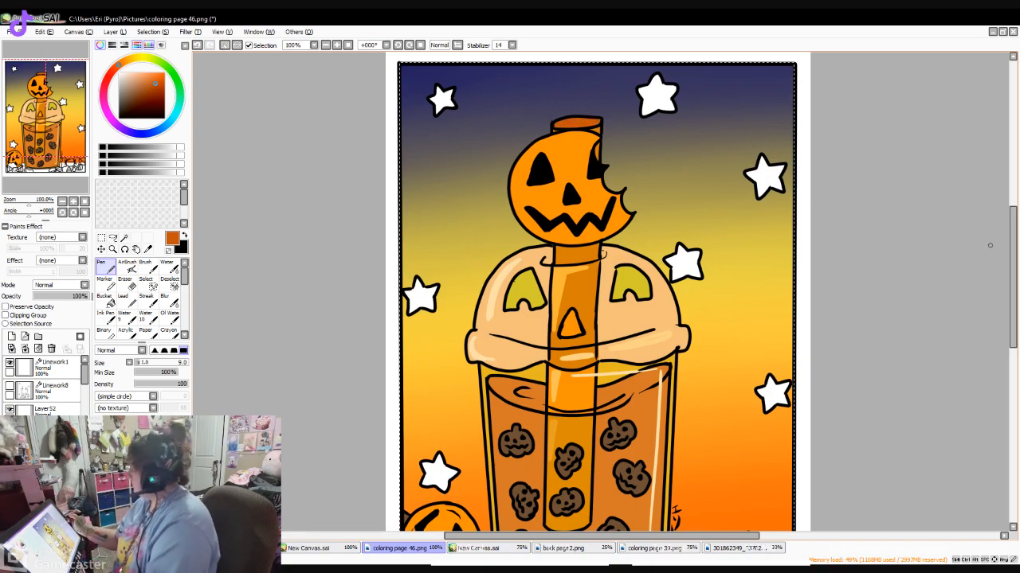
- Shade the edge of the straw's pumpkin head with orange using the Pen at size 12, and soften it with the Blur brush at size 50
left_click_drag(1012, 248, 1012, 250)
left_click(159, 72)
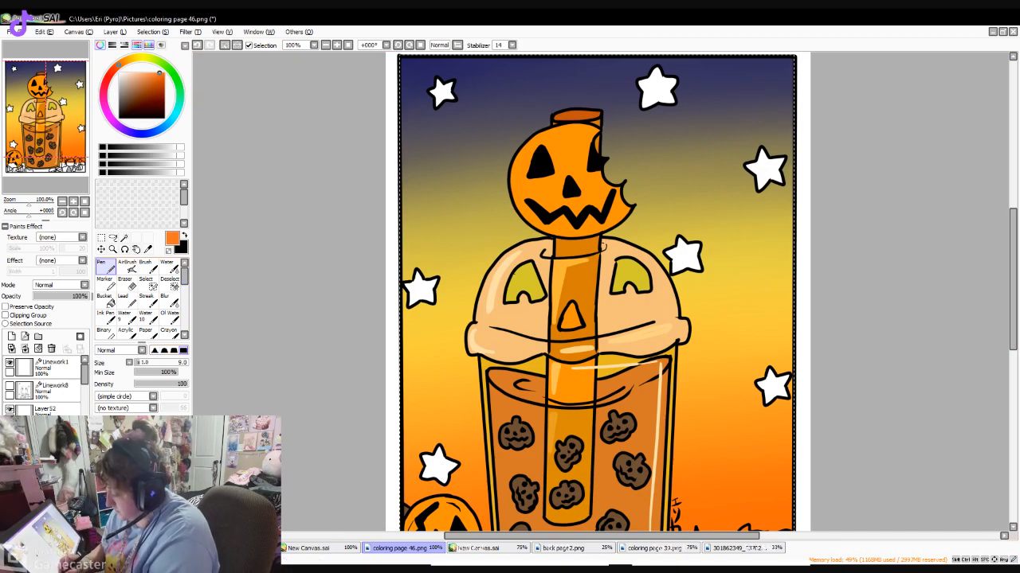
mouse_move(521, 158)
left_mouse_down()
mouse_move(525, 196)
mouse_move(579, 222)
left_mouse_up()
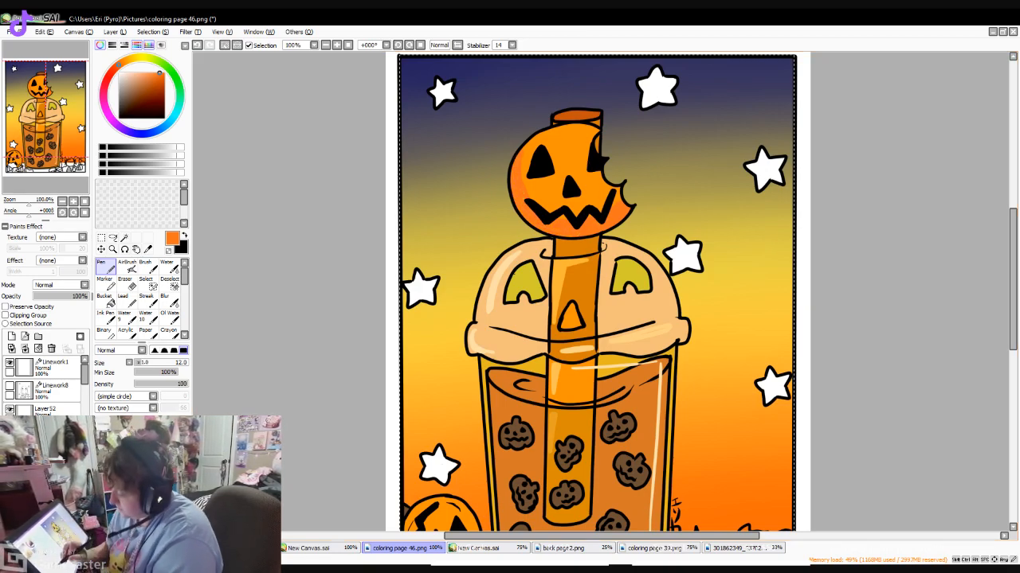
left_click(170, 299)
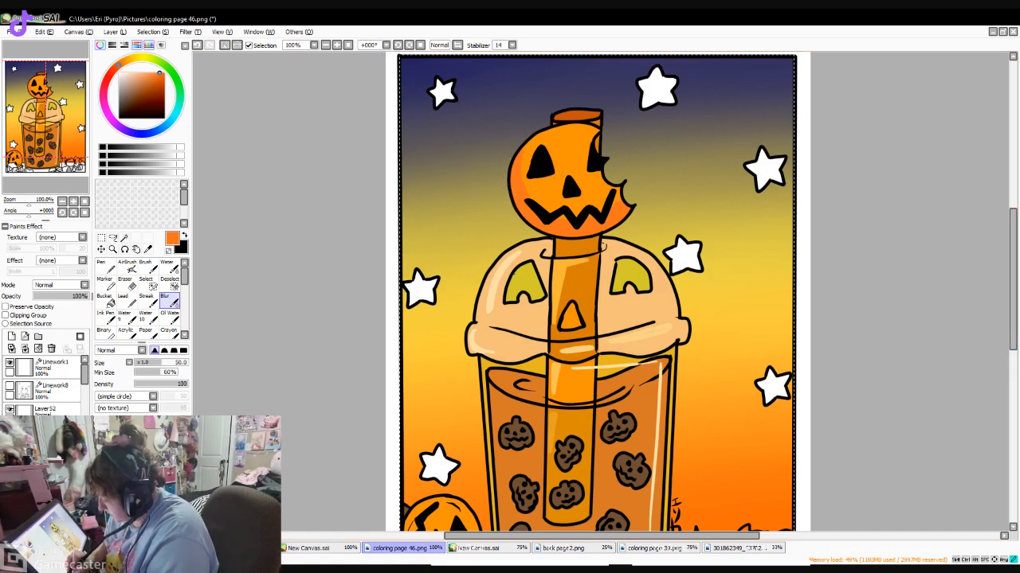
mouse_move(536, 155)
left_mouse_down()
mouse_move(540, 197)
mouse_move(533, 168)
mouse_move(557, 201)
mouse_move(614, 205)
left_mouse_up()
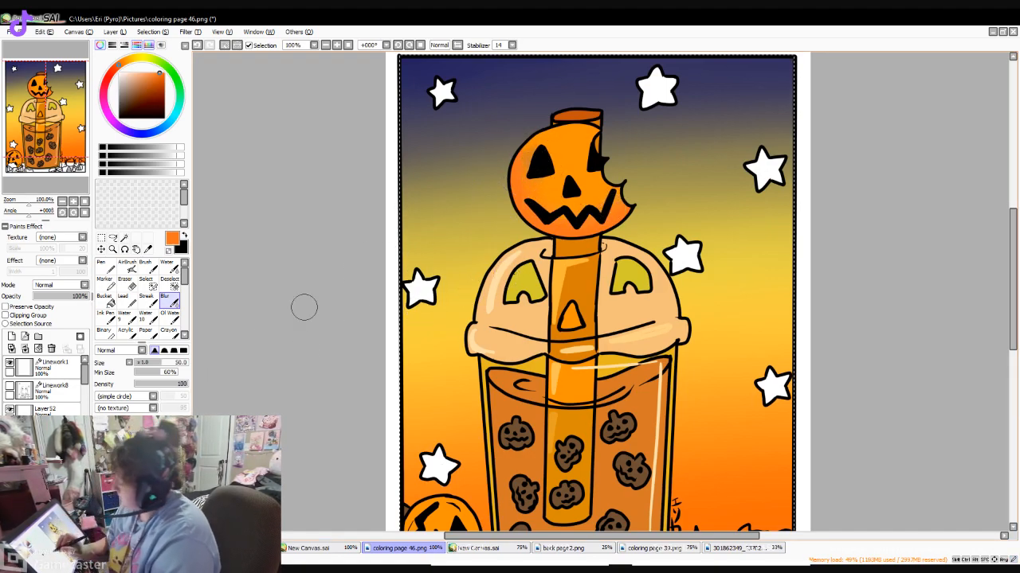
- Paint light orange highlights along the upper-left edge of the pumpkin head with the Pen at size 12
left_click(132, 60)
left_click(123, 61)
left_click(145, 73)
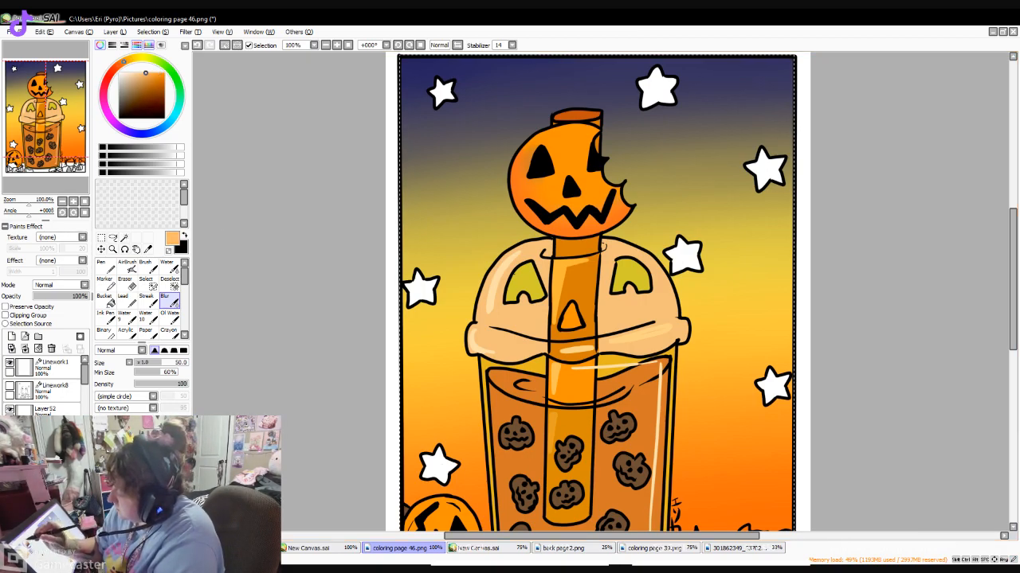
left_click(106, 266)
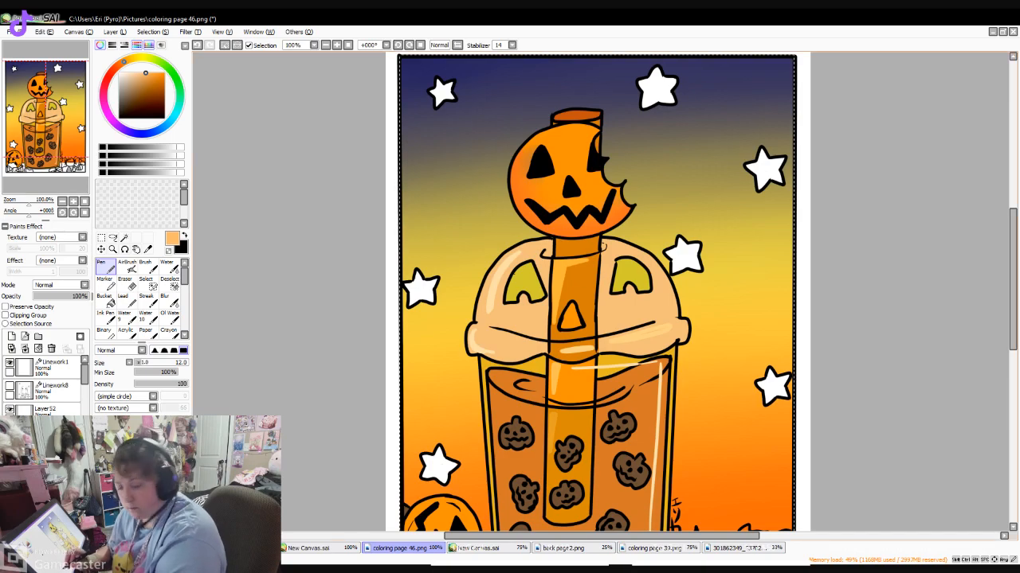
mouse_move(522, 153)
left_mouse_down()
mouse_move(553, 131)
mouse_move(589, 130)
left_mouse_up()
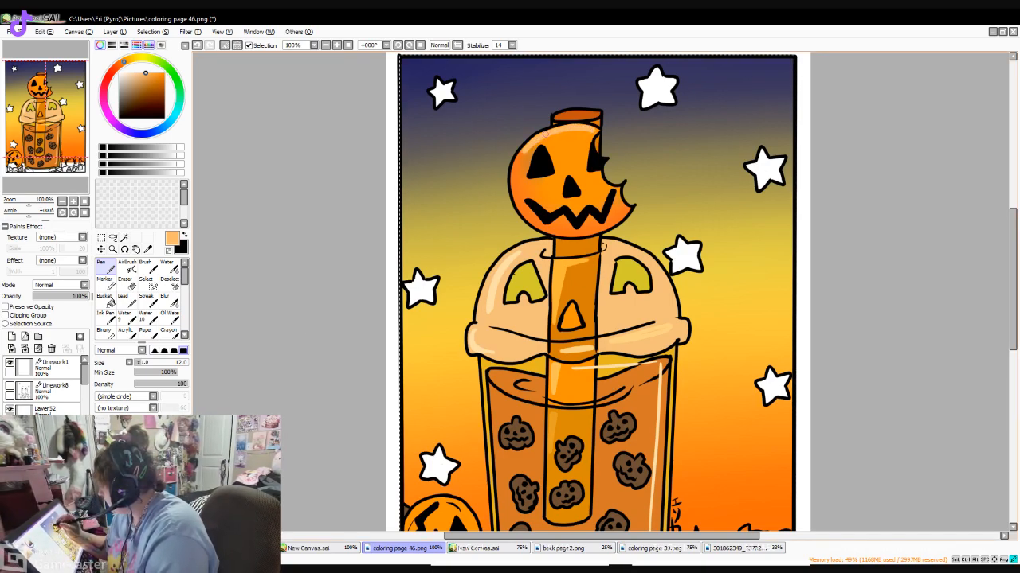
mouse_move(517, 168)
left_mouse_down()
mouse_move(555, 134)
mouse_move(580, 128)
left_mouse_up()
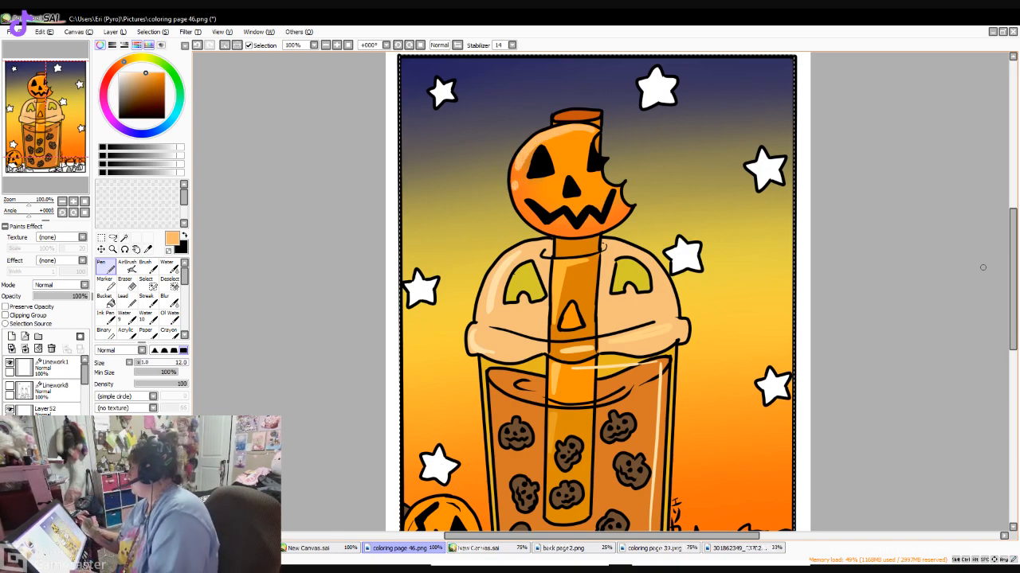
- Add brownish-orange shading around the pumpkin head's mouth, eyes and nose with the Pen at size 9
mouse_move(1012, 280)
left_mouse_down()
mouse_move(1012, 318)
mouse_move(1012, 286)
left_mouse_up()
left_click_drag(157, 79, 158, 83)
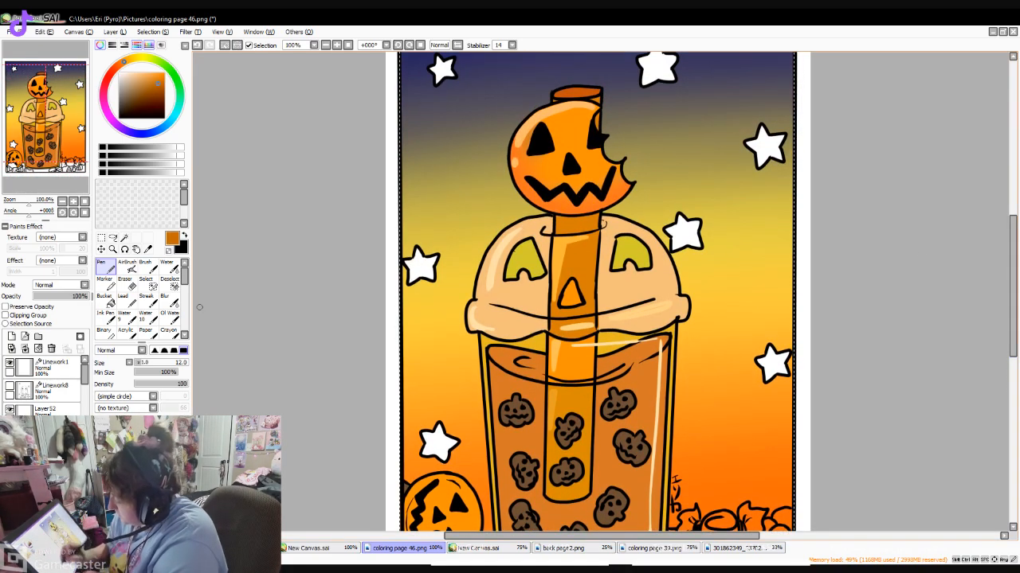
left_click_drag(526, 156, 534, 183)
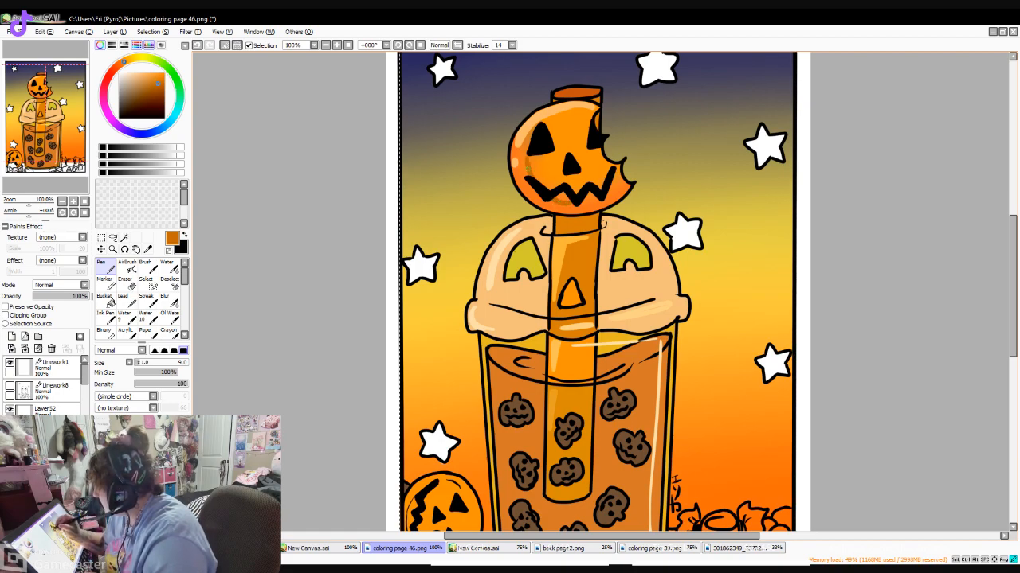
left_click_drag(531, 147, 531, 142)
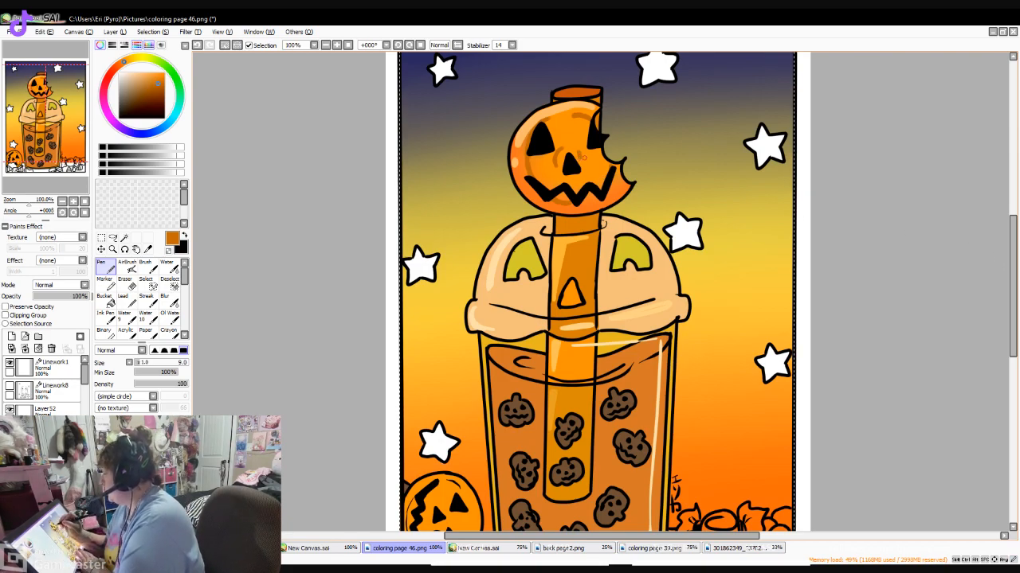
- Paint brownish-orange shading down the right side and across the lower end of the straw inside the cup with the size 9 Pen
mouse_move(1013, 286)
left_mouse_down()
mouse_move(1013, 361)
mouse_move(1013, 339)
left_mouse_up()
mouse_move(590, 282)
left_mouse_down()
mouse_move(590, 214)
mouse_move(588, 317)
left_mouse_up()
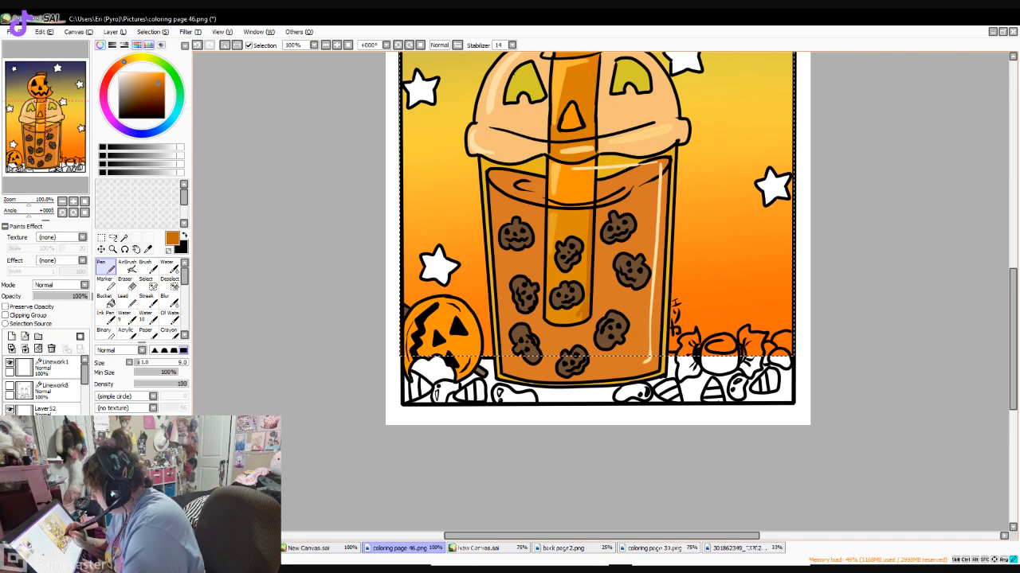
mouse_move(587, 316)
left_mouse_down()
mouse_move(575, 314)
mouse_move(589, 211)
left_mouse_up()
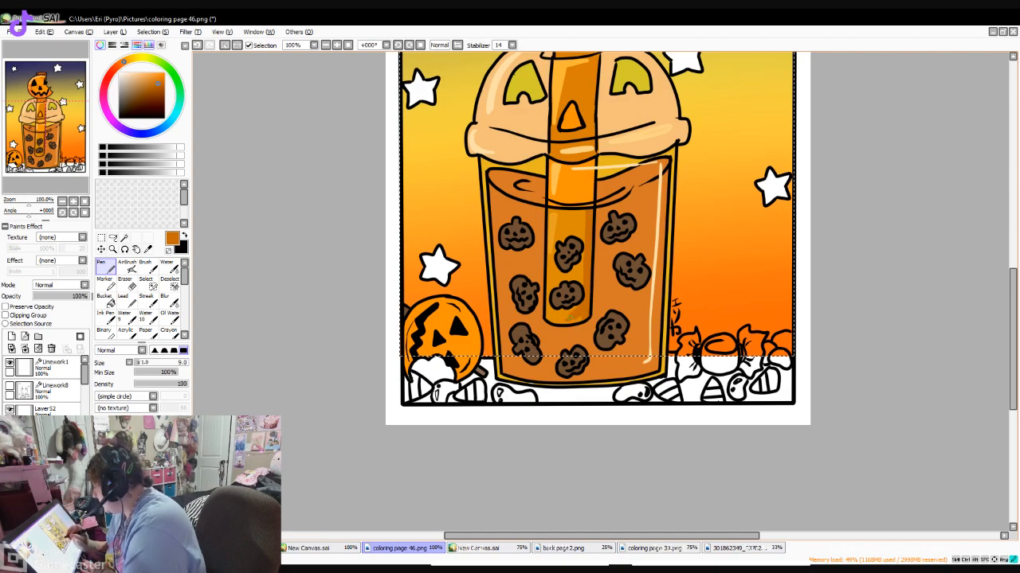
left_click_drag(551, 321, 583, 320)
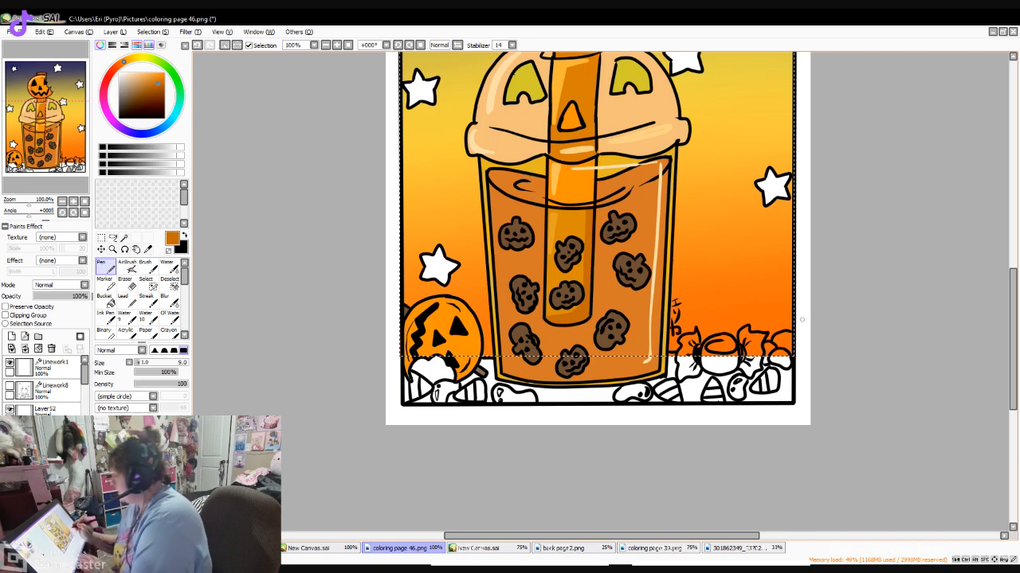
- Shade the cup lid with bright orange beneath its smile line and along its lower rim using the size 9 Pen
scroll(597, 287, "up", 5)
scroll(853, 274, "down", 5)
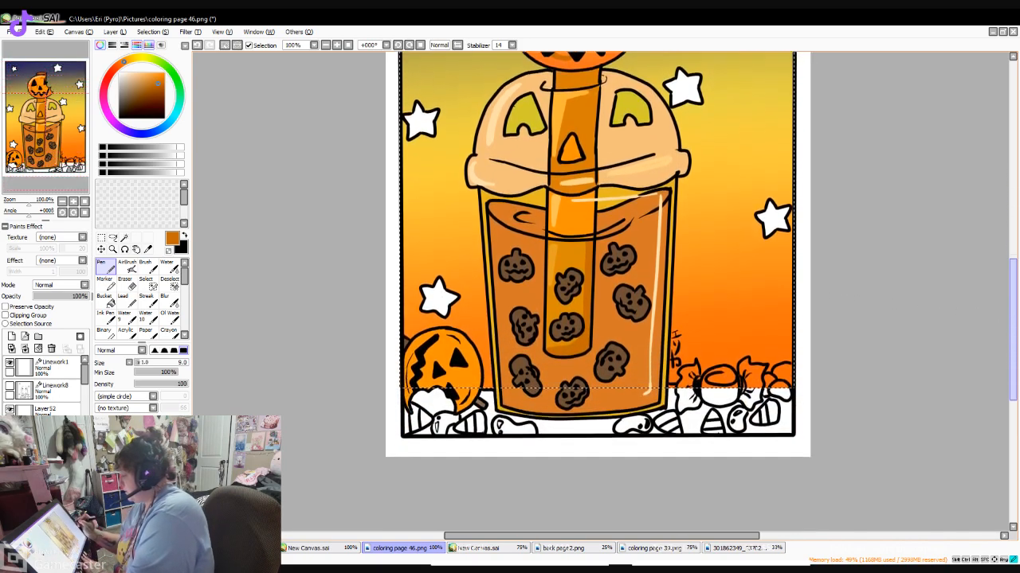
scroll(852, 274, "up", 2)
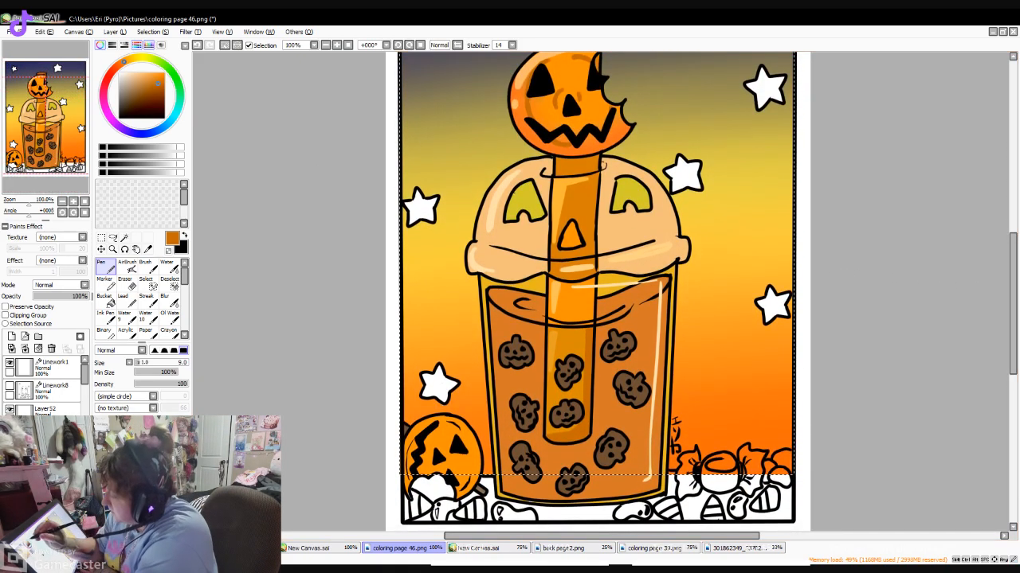
left_click(160, 74)
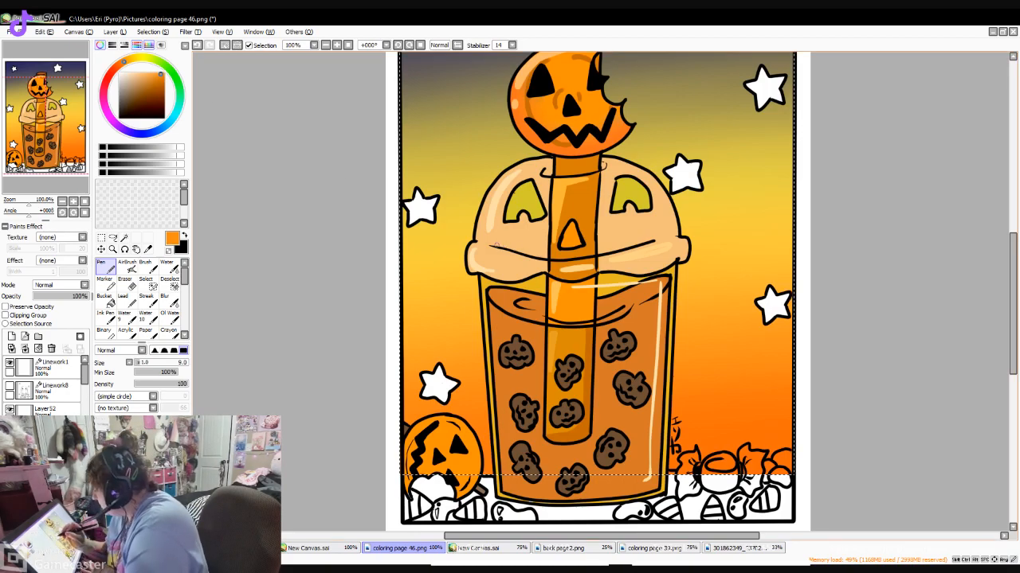
left_click_drag(489, 243, 545, 253)
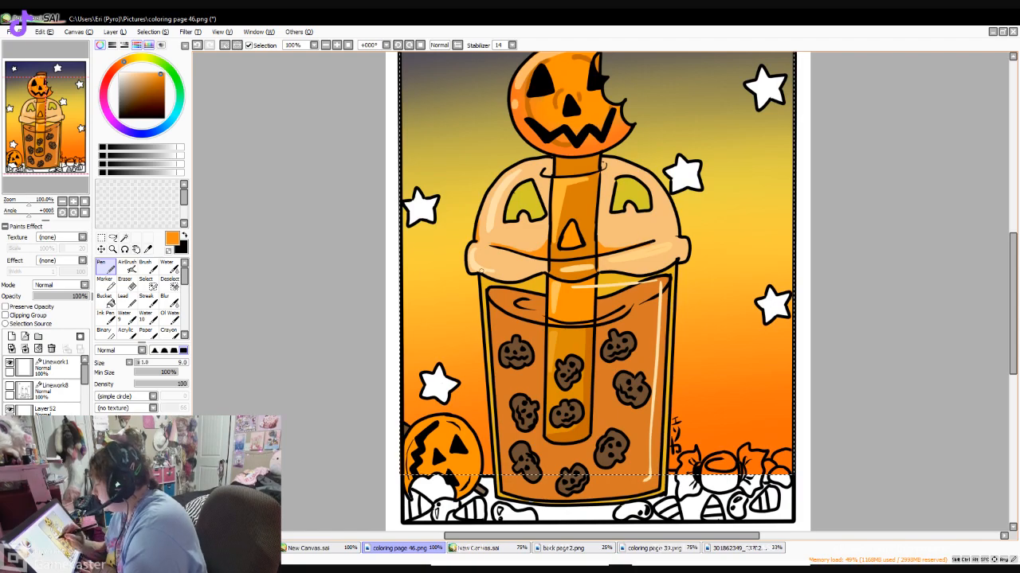
left_click_drag(468, 261, 521, 276)
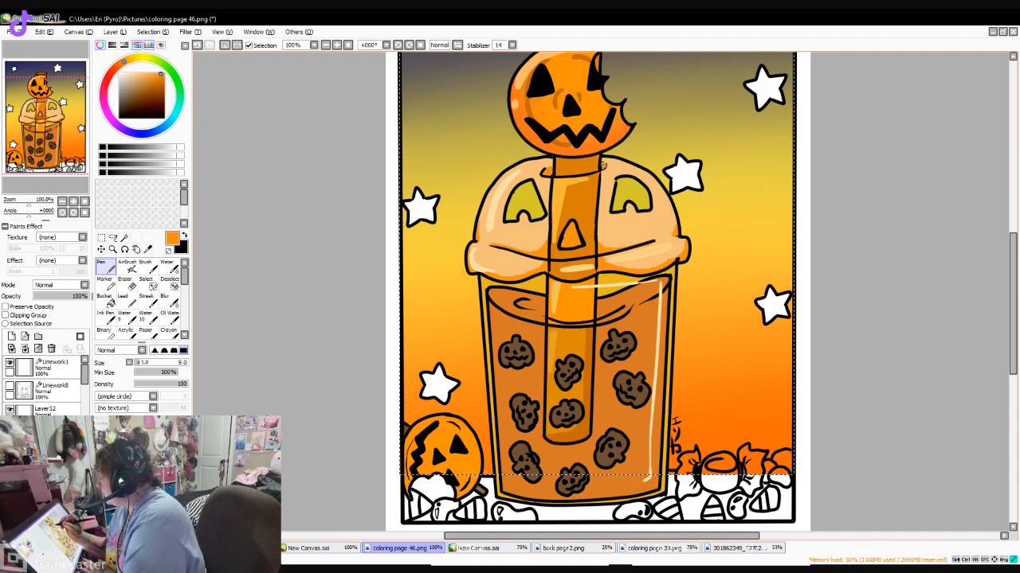
scroll(603, 165, "down", 4)
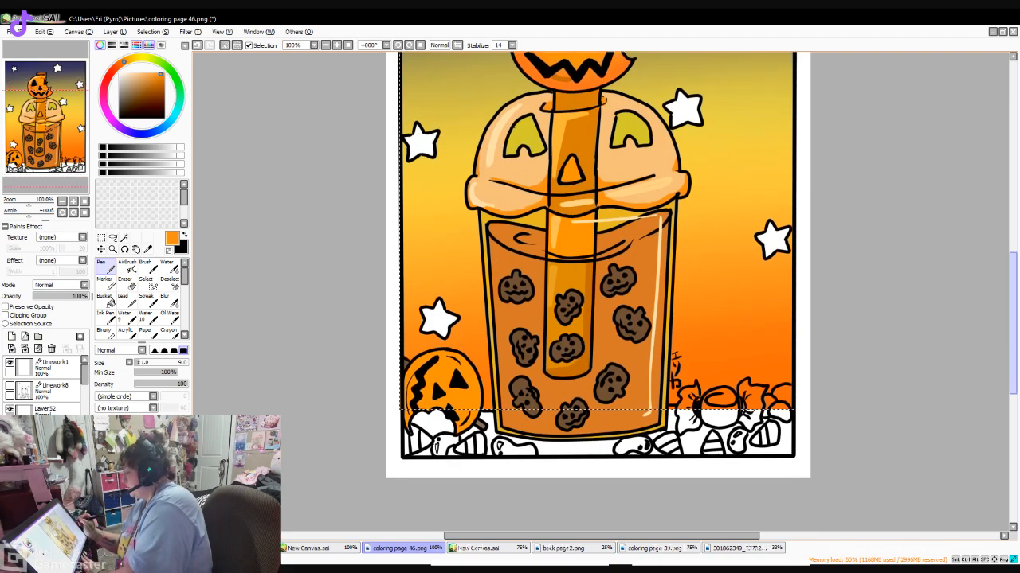
- Clear the selection and paint darker brownish-orange shading down the right side and along the base of the drink with the Pen at size 12
left_click_drag(1013, 347, 1012, 343)
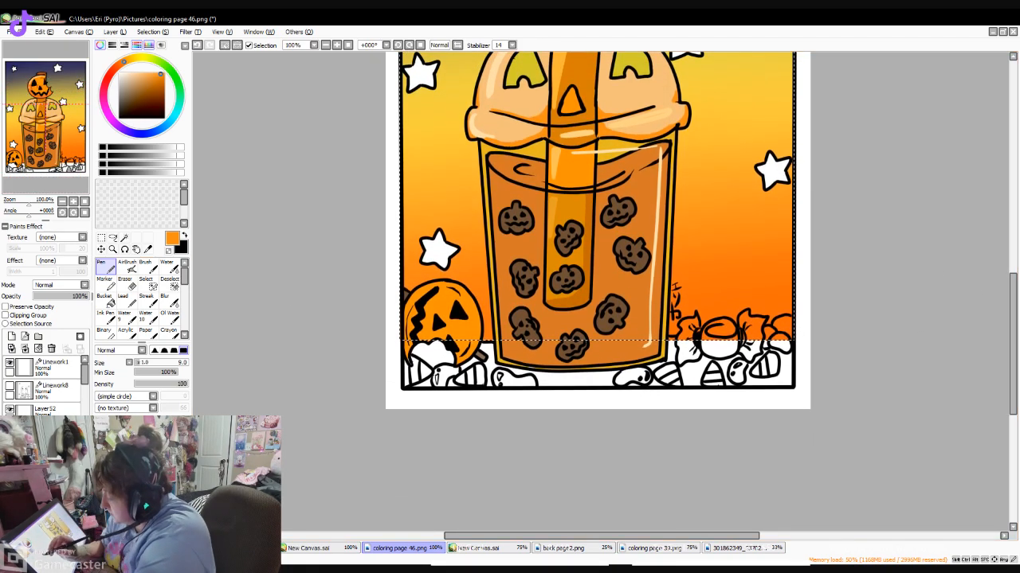
left_click(148, 250)
left_click(605, 275)
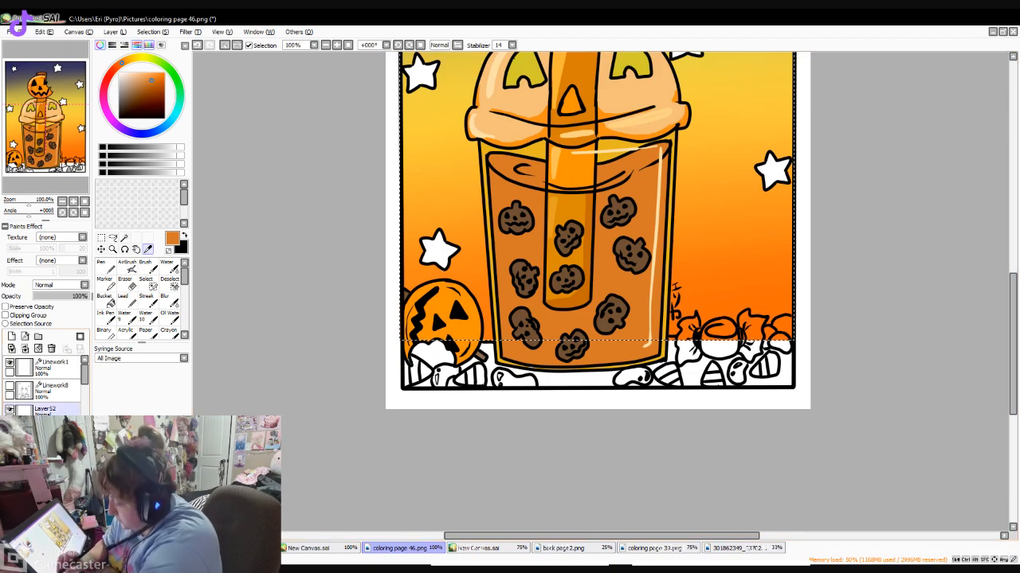
left_click(101, 238)
key("ctrl+d")
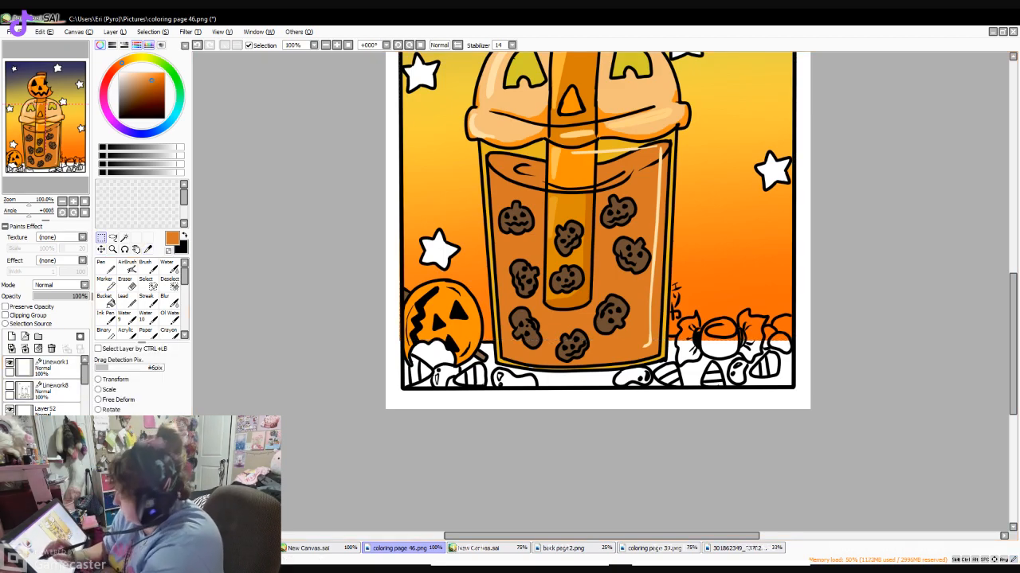
left_click(106, 267)
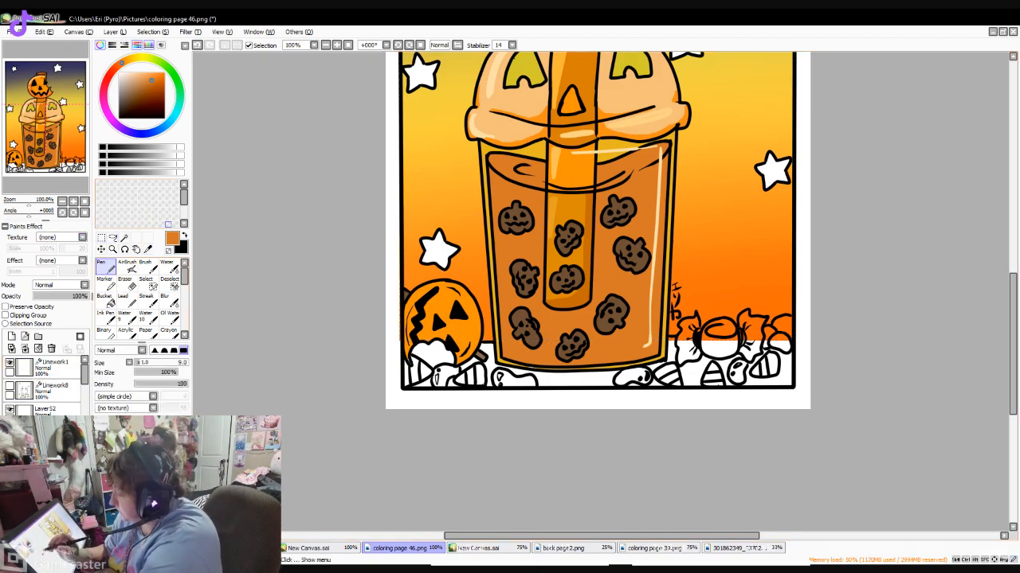
left_click(151, 88)
mouse_move(660, 283)
left_mouse_down()
mouse_move(658, 310)
mouse_move(665, 208)
left_mouse_up()
left_click_drag(667, 152, 654, 300)
mouse_move(659, 243)
left_mouse_down()
mouse_move(649, 348)
mouse_move(657, 342)
left_mouse_up()
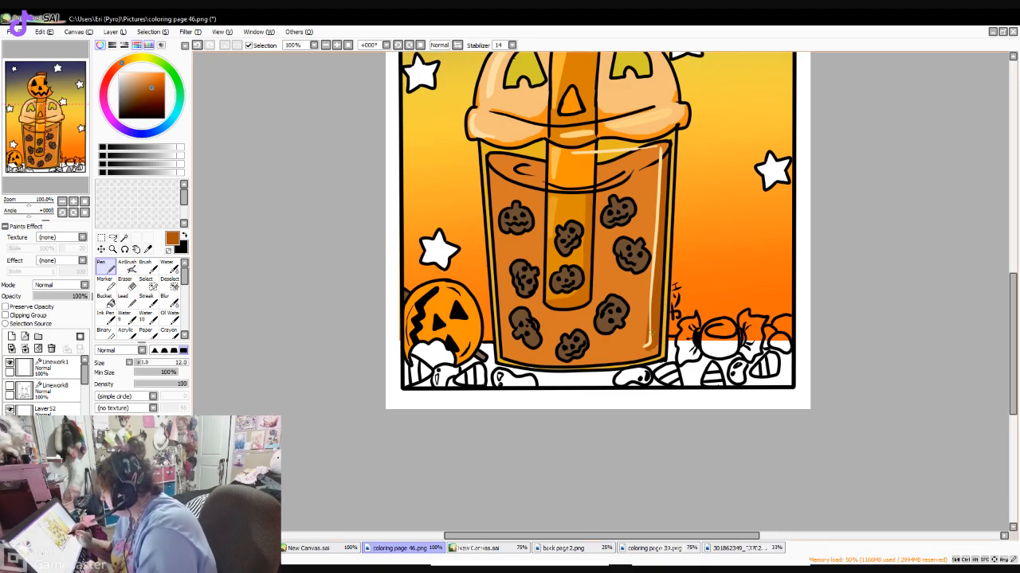
mouse_move(634, 348)
left_mouse_down()
mouse_move(651, 318)
mouse_move(634, 343)
mouse_move(649, 321)
mouse_move(623, 349)
mouse_move(573, 364)
mouse_move(583, 349)
mouse_move(647, 352)
left_mouse_up()
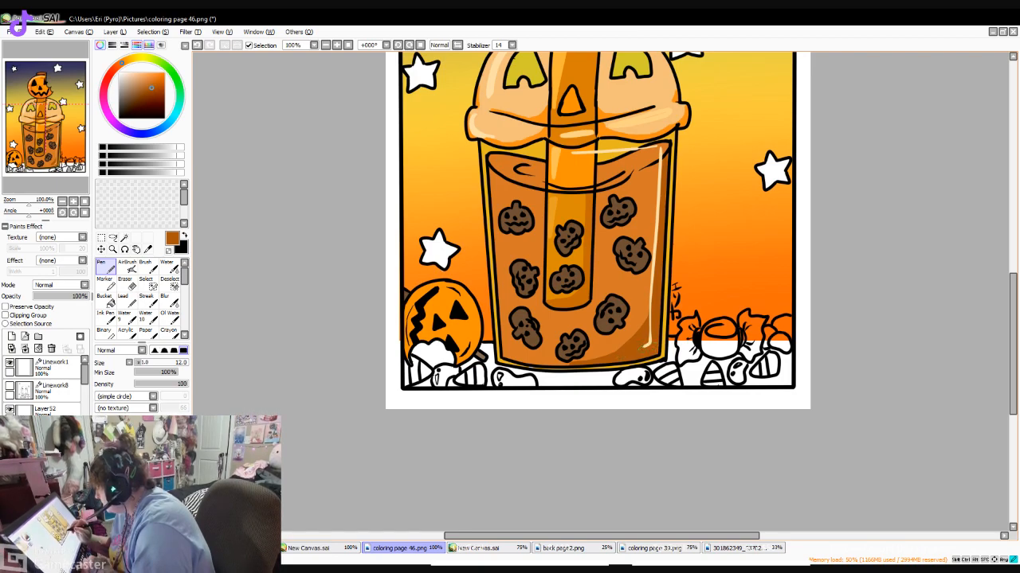
mouse_move(626, 347)
left_mouse_down()
mouse_move(565, 365)
mouse_move(507, 358)
mouse_move(502, 334)
mouse_move(528, 357)
left_mouse_up()
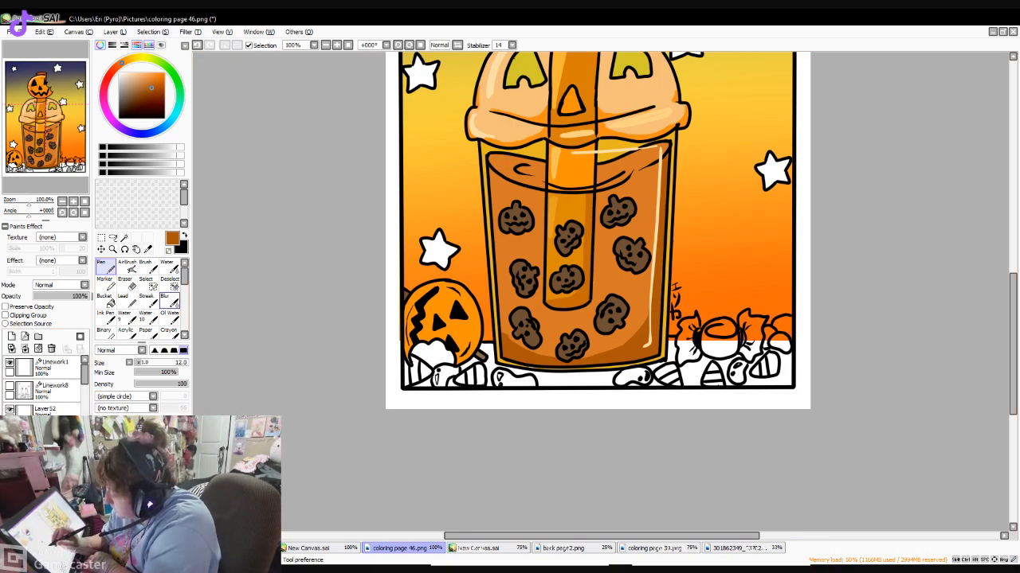
- Soften the shading along the drink's edges with the Blur brush at size 20
left_click(170, 302)
left_click(146, 362)
mouse_move(501, 329)
left_mouse_down()
mouse_move(555, 362)
mouse_move(614, 351)
mouse_move(643, 321)
mouse_move(654, 274)
left_mouse_up()
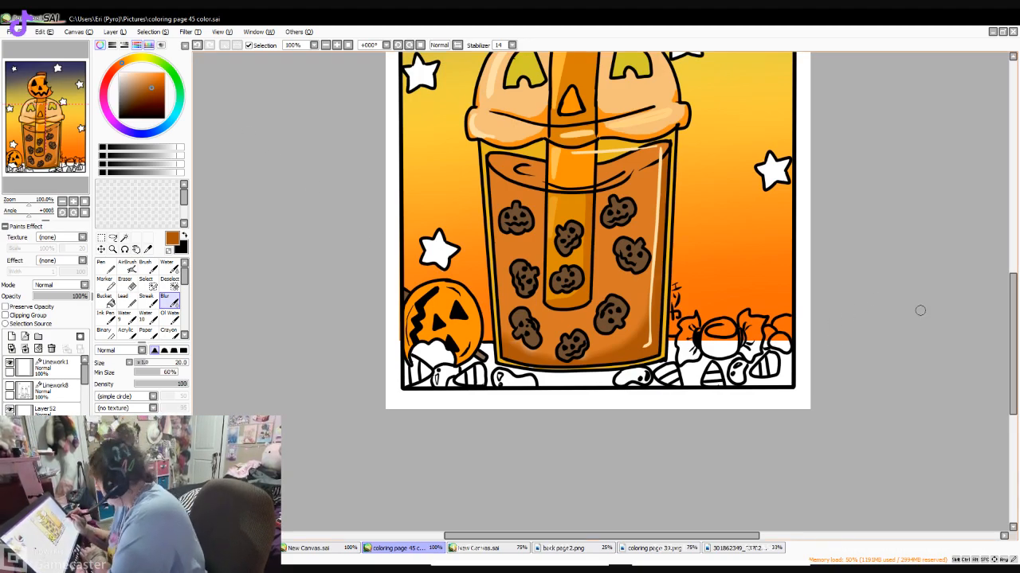
- Paint bright orange shading over the lower part of the small pumpkin beside the cup with the Pen at size 12
mouse_move(1012, 344)
left_mouse_down()
mouse_move(1012, 290)
mouse_move(1012, 343)
mouse_move(1013, 290)
mouse_move(1013, 329)
left_mouse_up()
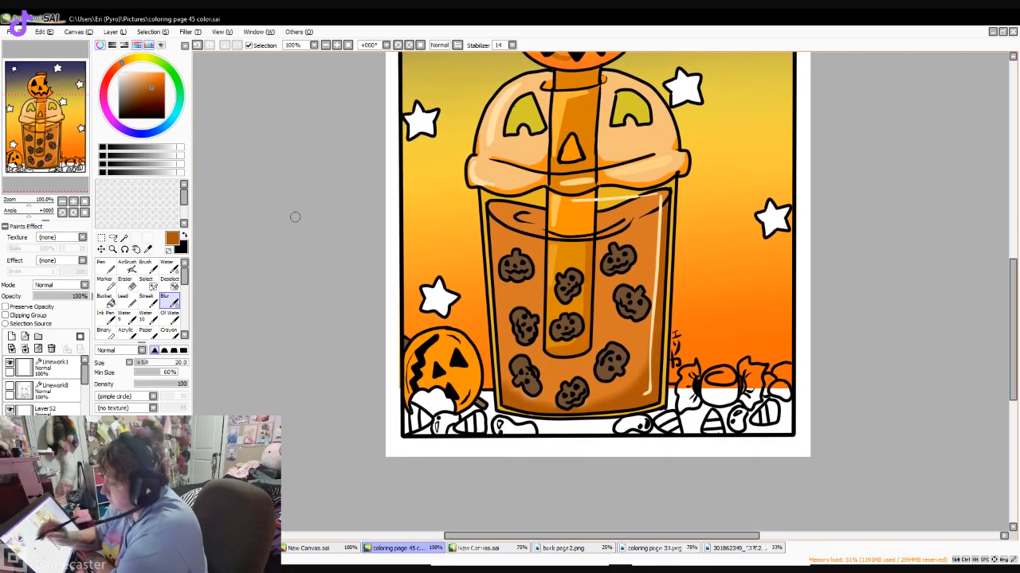
right_click(434, 382)
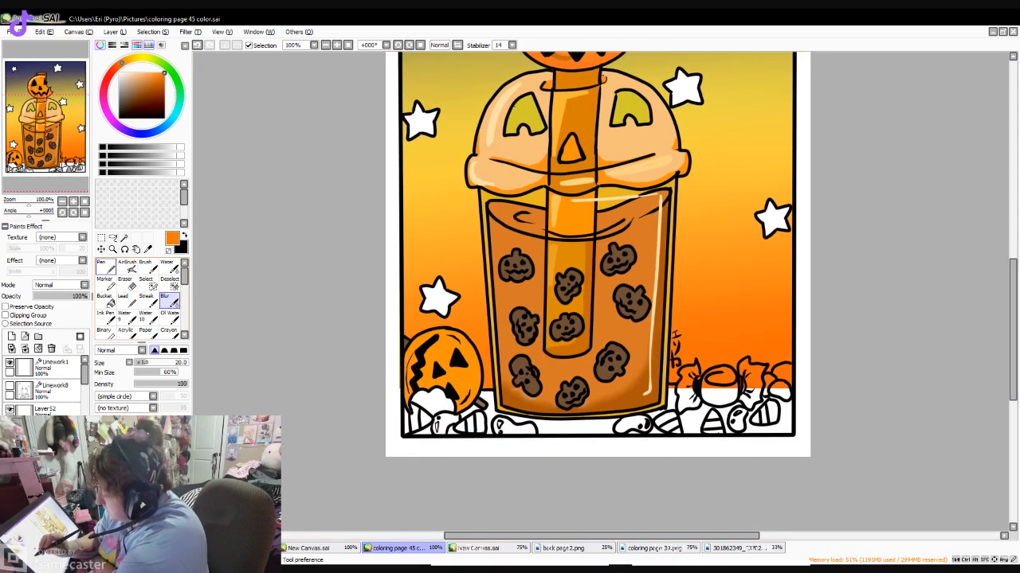
left_click(106, 268)
mouse_move(404, 391)
left_mouse_down()
mouse_move(408, 410)
mouse_move(409, 394)
left_mouse_up()
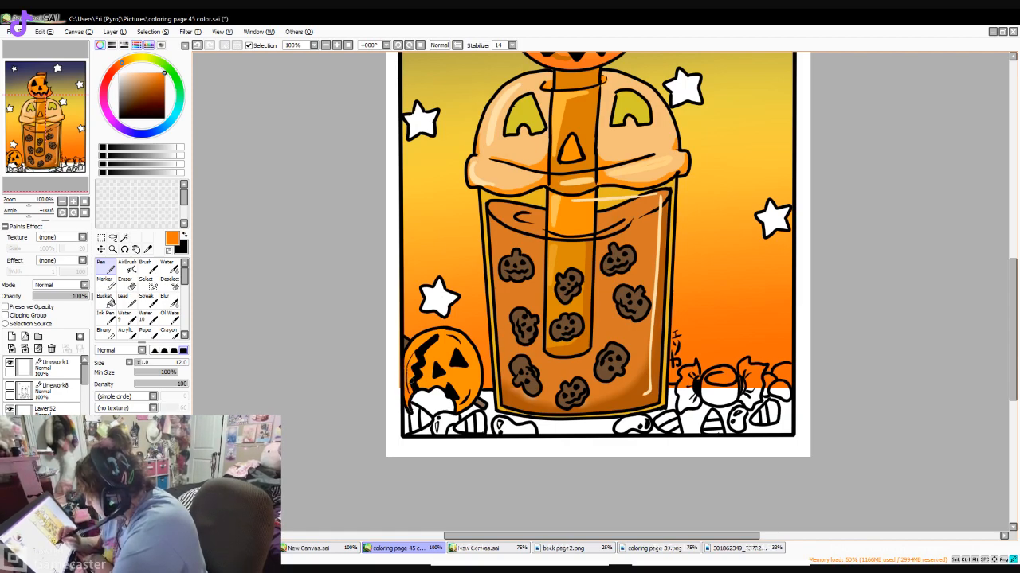
key("e")
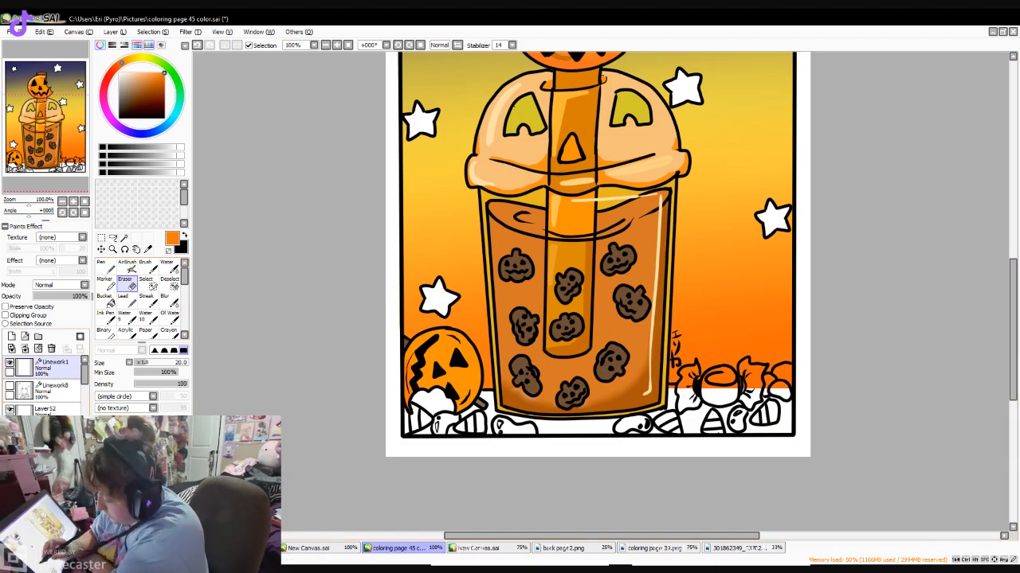
key("n")
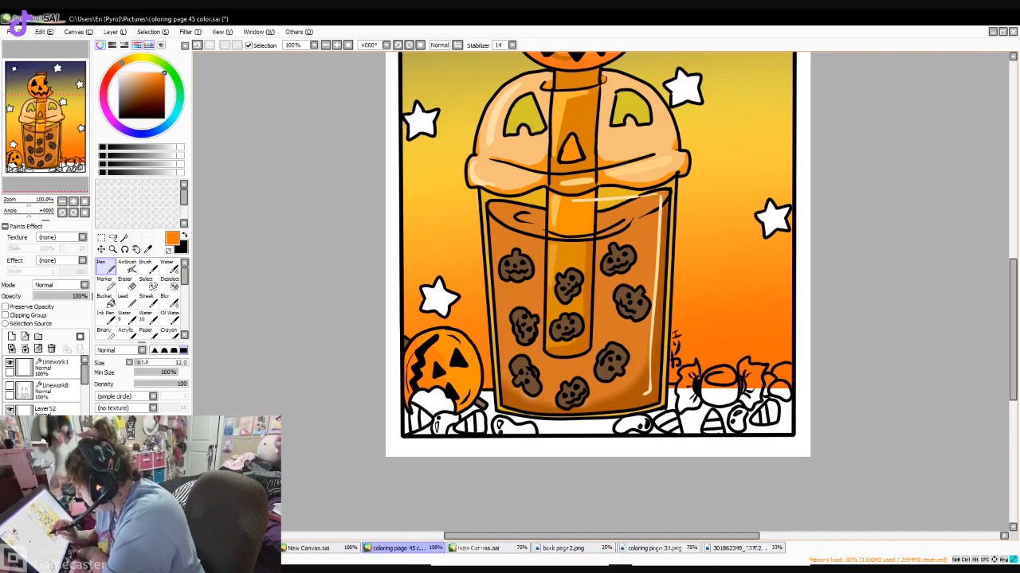
mouse_move(450, 374)
left_mouse_down()
mouse_move(467, 391)
mouse_move(460, 379)
left_mouse_up()
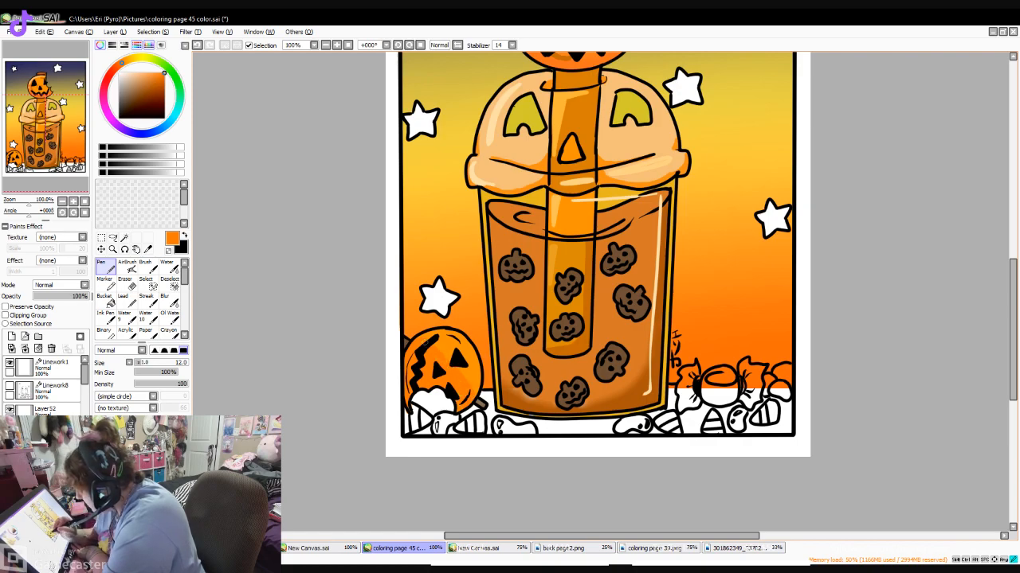
- Add a darker orange layer of shading along the small pumpkin's lower edge with the size 12 Pen
left_click(162, 80)
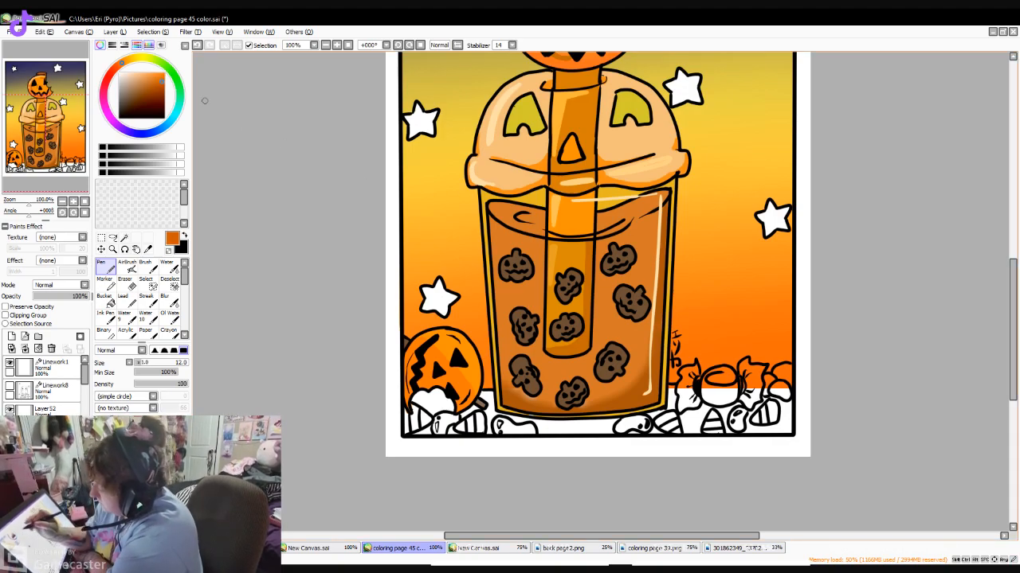
mouse_move(407, 374)
left_mouse_down()
mouse_move(405, 394)
mouse_move(431, 383)
mouse_move(425, 388)
mouse_move(455, 393)
left_mouse_up()
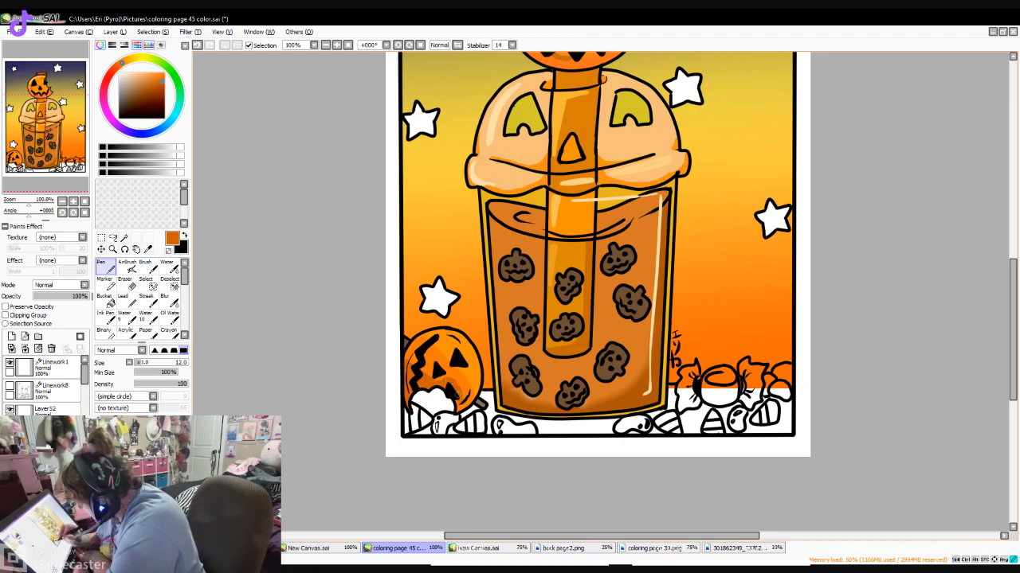
mouse_move(476, 403)
left_mouse_down()
mouse_move(426, 368)
mouse_move(424, 378)
left_mouse_up()
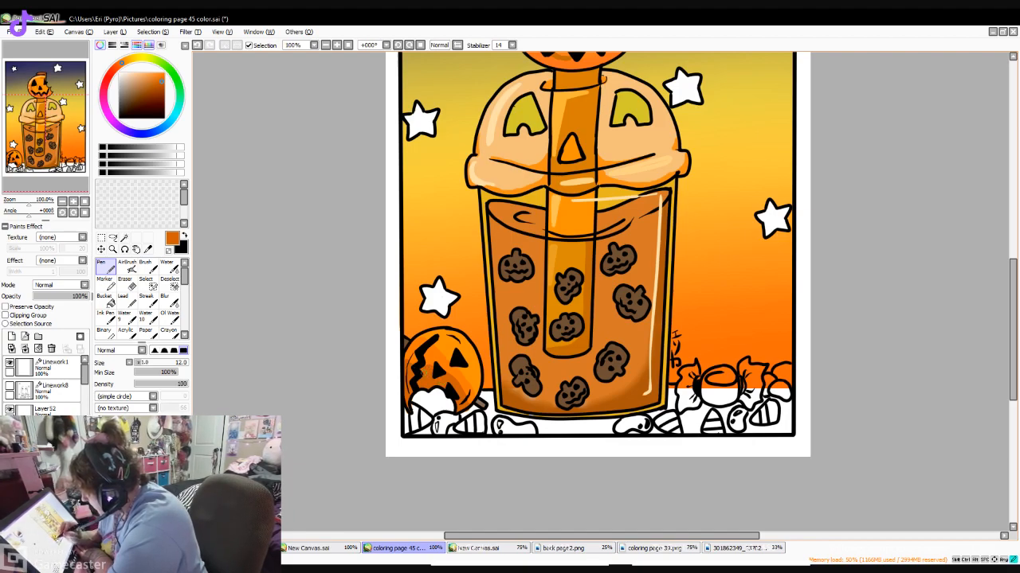
- Clean up shading spilling past the small pumpkin with the size 20 Eraser and blend the rest with the size 20 Blur brush
left_click(123, 300)
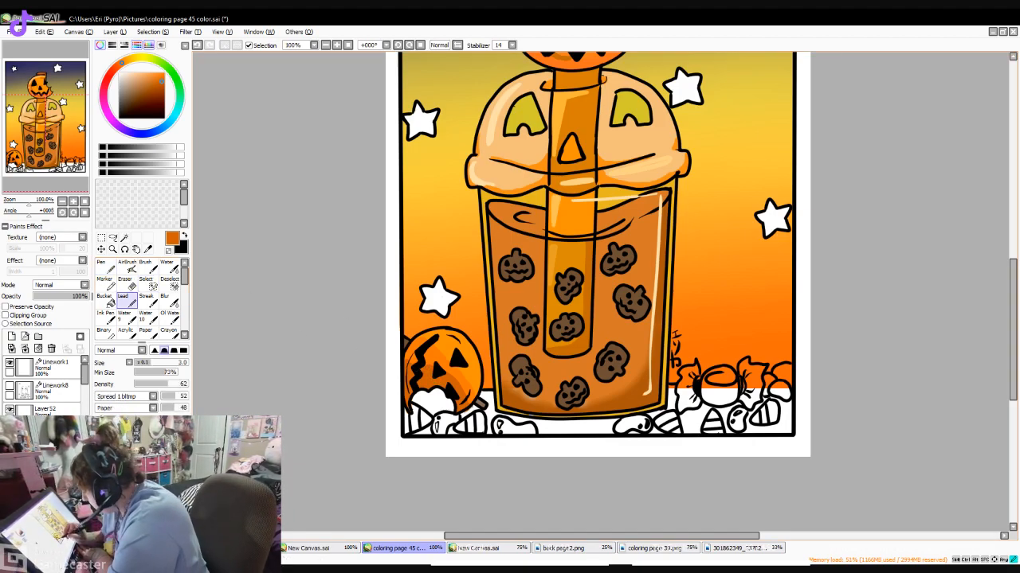
left_click(125, 282)
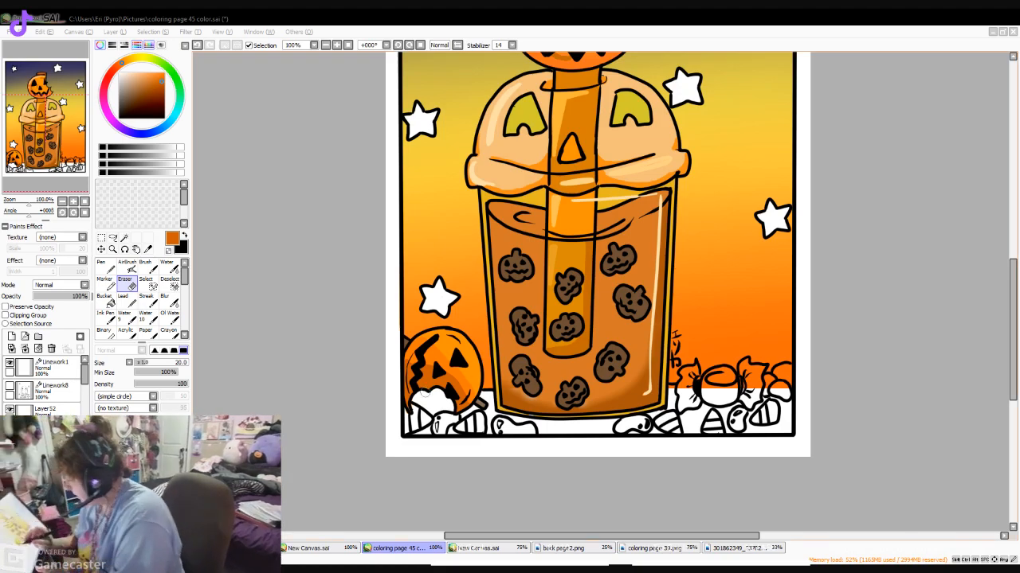
left_click(168, 300)
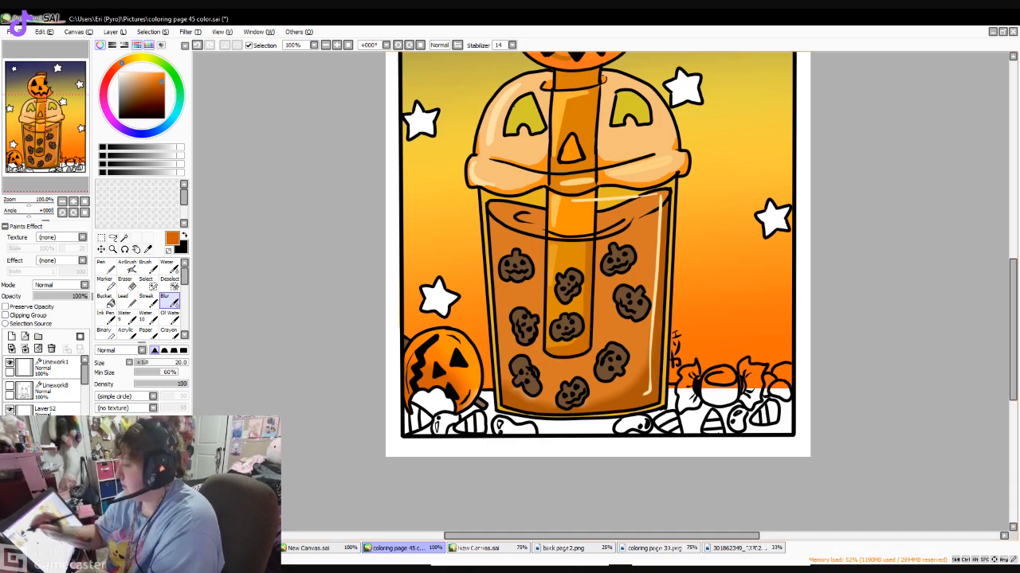
- Paint a pale orange highlight along the upper-right edge of the small pumpkin with the Pen at size 9
left_click(131, 58)
right_click(580, 119)
right_click(578, 181)
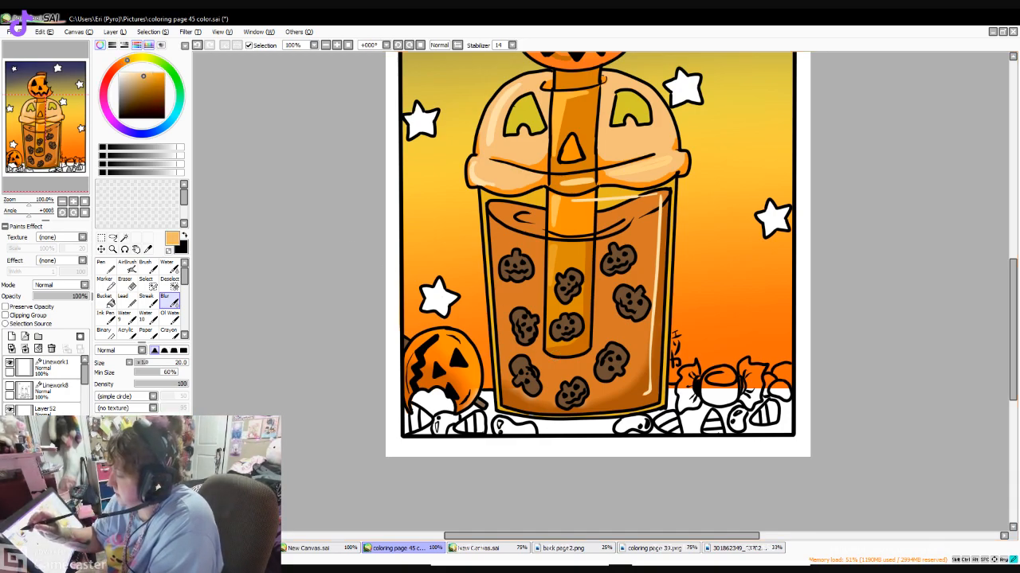
left_click(106, 267)
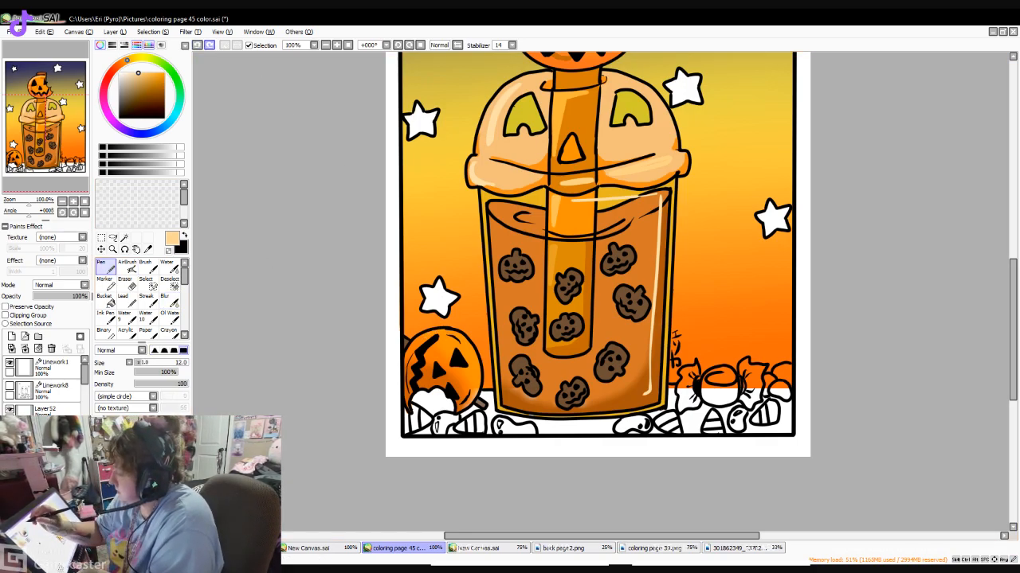
left_click(163, 470)
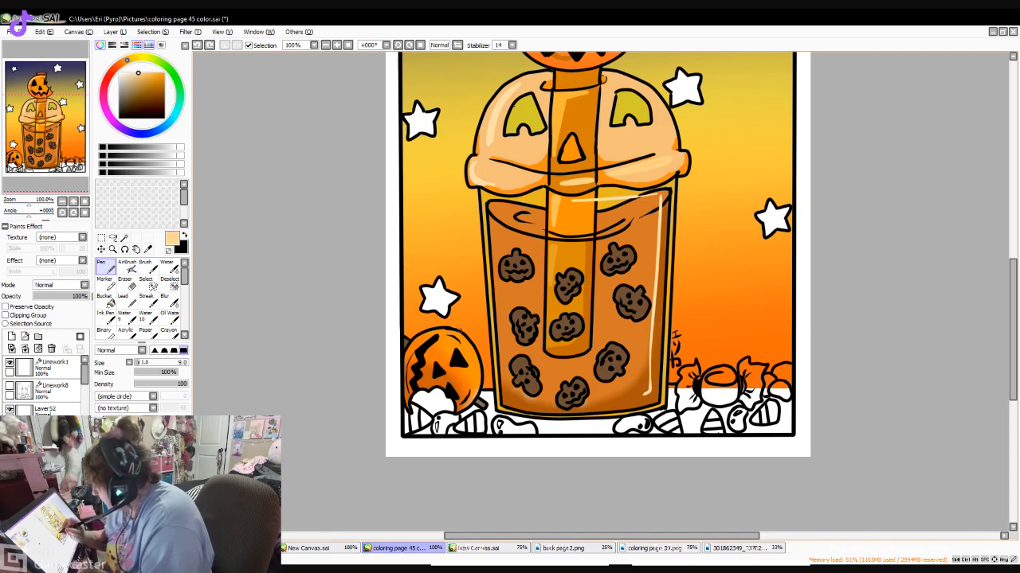
mouse_move(468, 347)
left_mouse_down()
mouse_move(473, 360)
mouse_move(433, 333)
left_mouse_up()
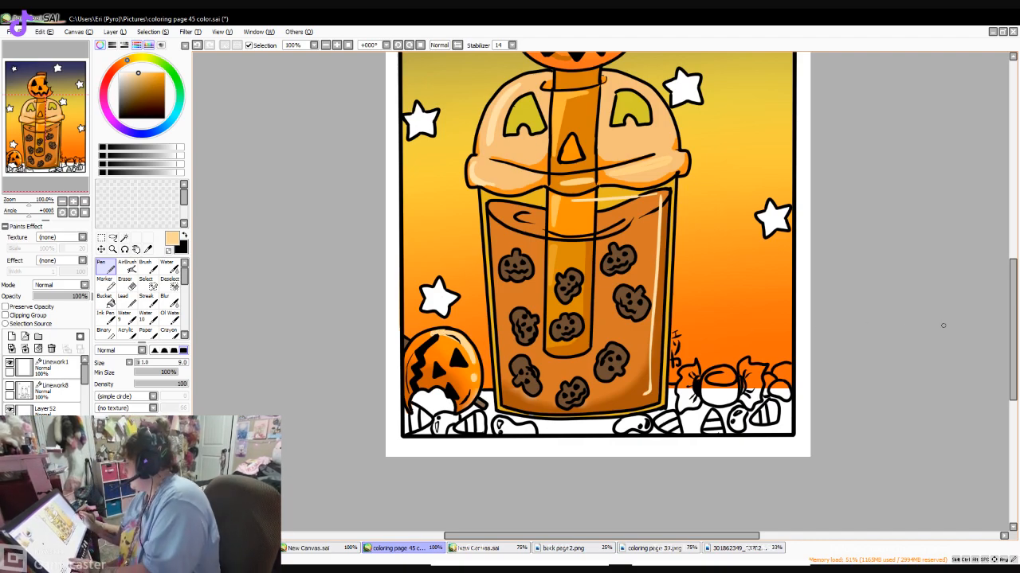
- Color the wrapped candy to the right of the cup near-black and add dark gray highlights with the size 9 Pen
mouse_move(1012, 327)
left_mouse_down()
mouse_move(1012, 290)
mouse_move(1013, 346)
left_mouse_up()
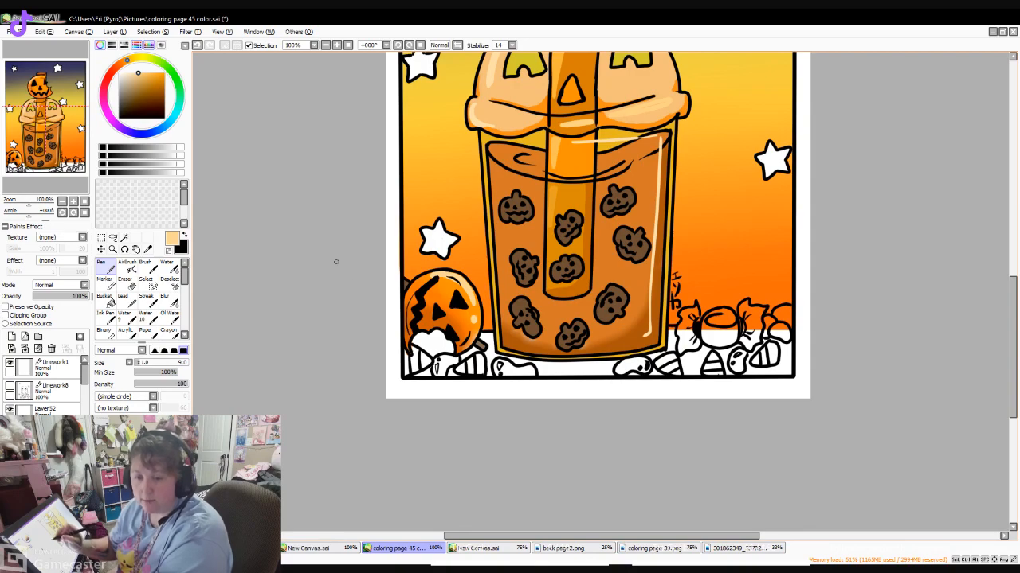
left_click_drag(134, 104, 120, 110)
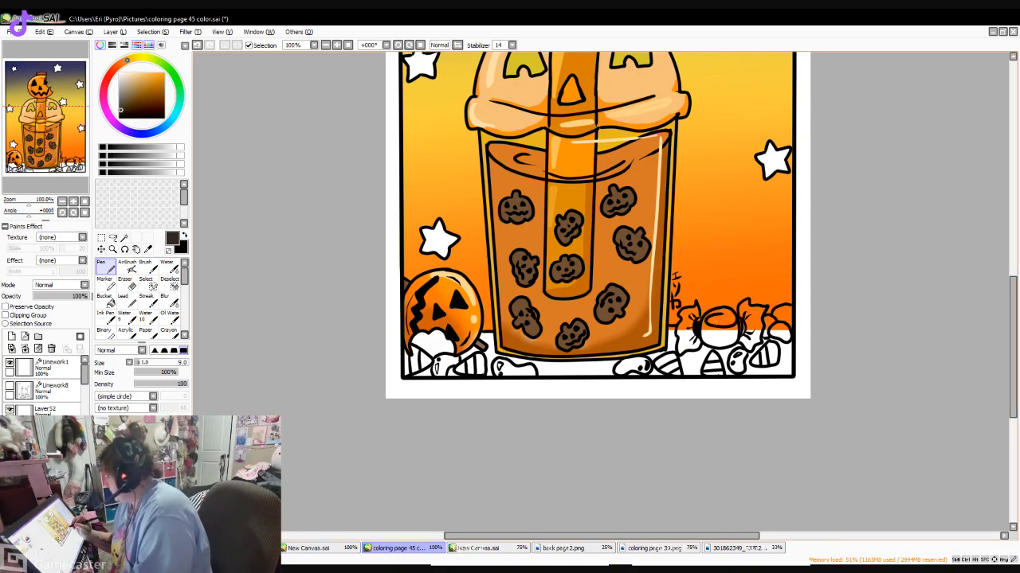
mouse_move(716, 314)
left_mouse_down()
mouse_move(716, 345)
mouse_move(732, 343)
mouse_move(707, 334)
mouse_move(727, 343)
mouse_move(712, 331)
mouse_move(721, 325)
mouse_move(716, 343)
mouse_move(728, 320)
mouse_move(709, 320)
mouse_move(748, 312)
mouse_move(741, 303)
mouse_move(759, 309)
mouse_move(752, 342)
left_mouse_up()
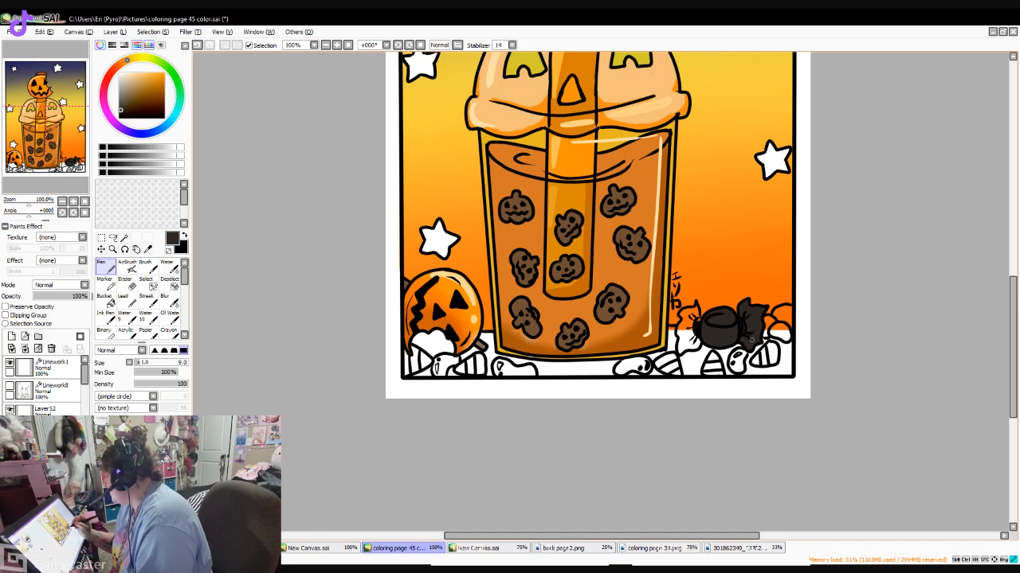
mouse_move(697, 310)
left_mouse_down()
mouse_move(697, 322)
mouse_move(681, 320)
mouse_move(679, 352)
mouse_move(690, 339)
mouse_move(689, 349)
left_mouse_up()
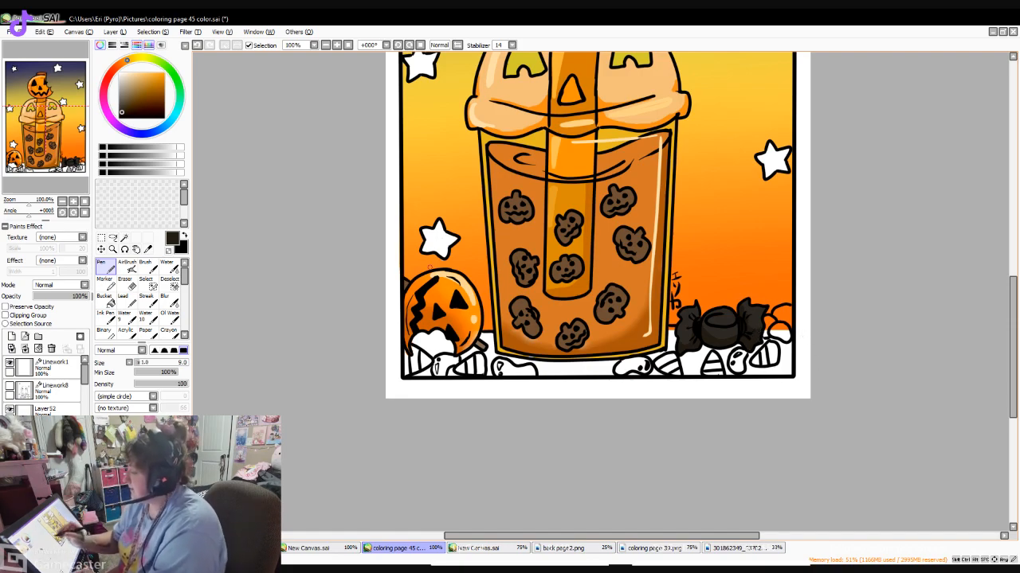
left_click(124, 155)
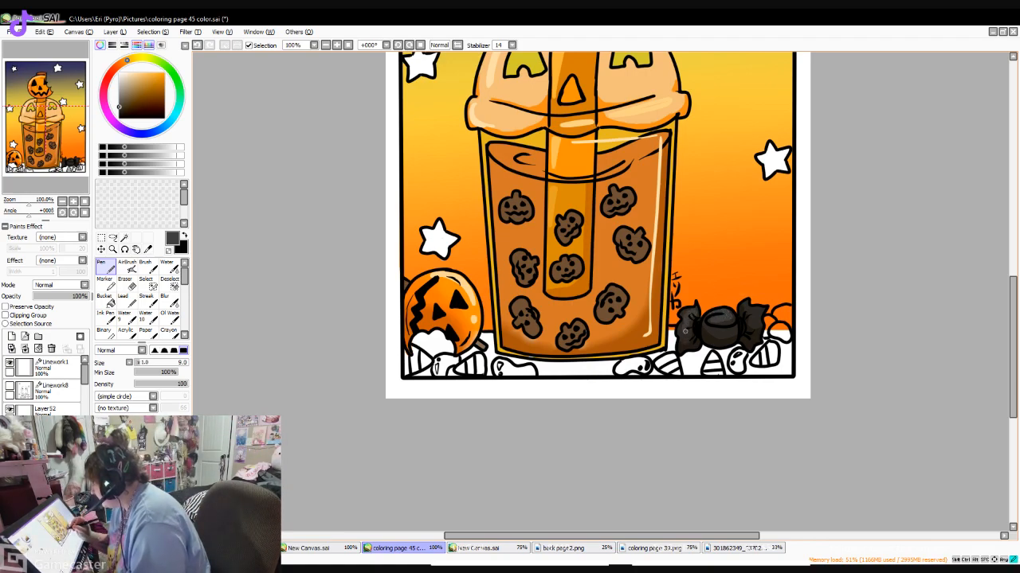
left_click_drag(748, 301, 760, 328)
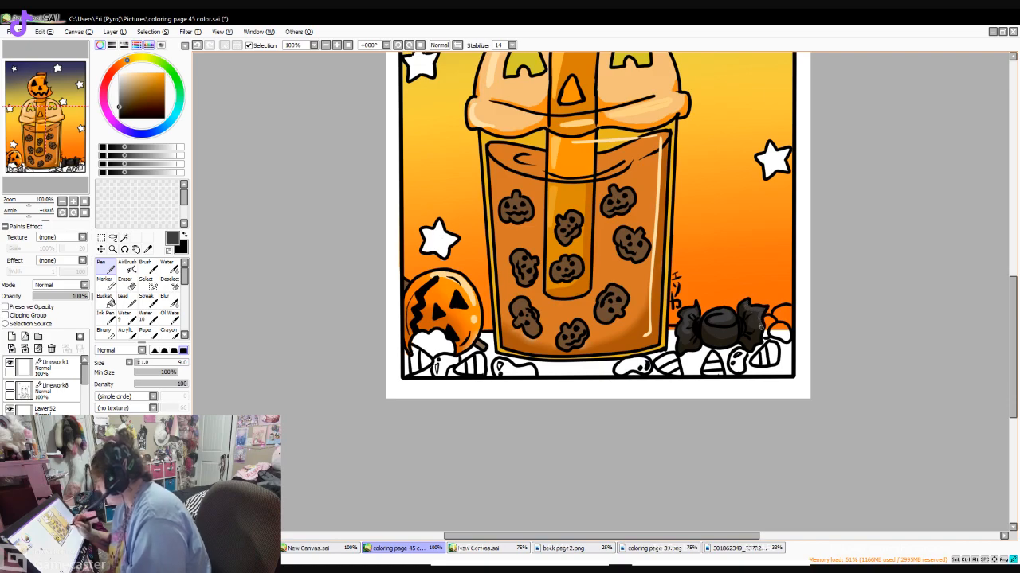
- Fill the ground areas between the candies and beneath the cup with dark olive brown using the Bucket
scroll(932, 326, "up", 3)
scroll(598, 287, "down", 3)
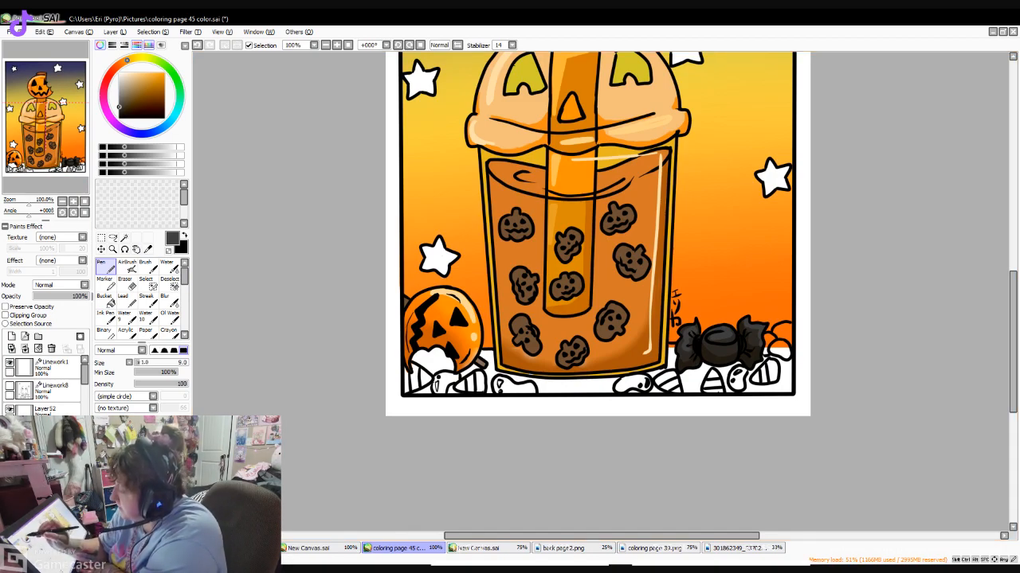
left_click(145, 58)
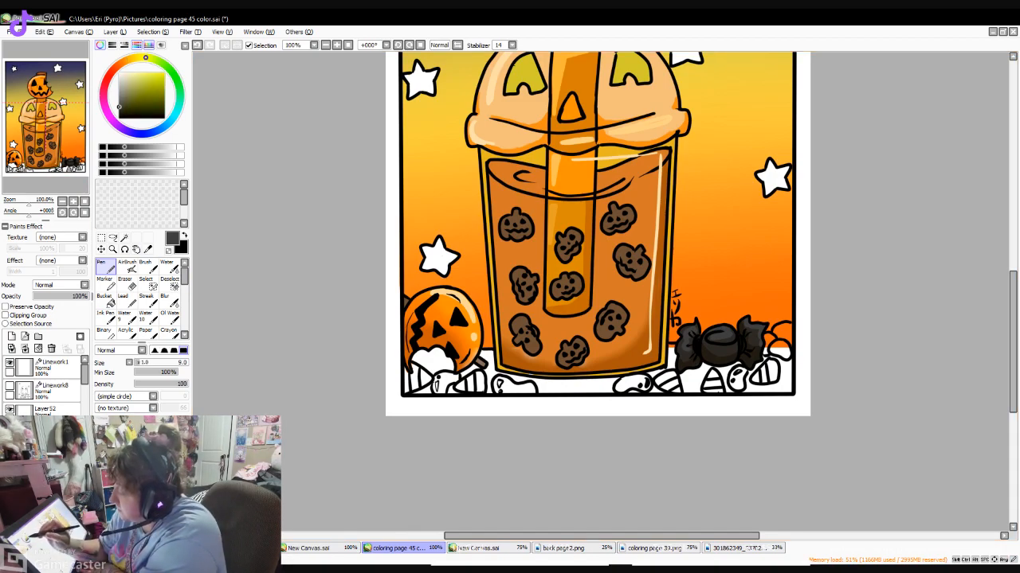
left_click(138, 58)
left_click(132, 99)
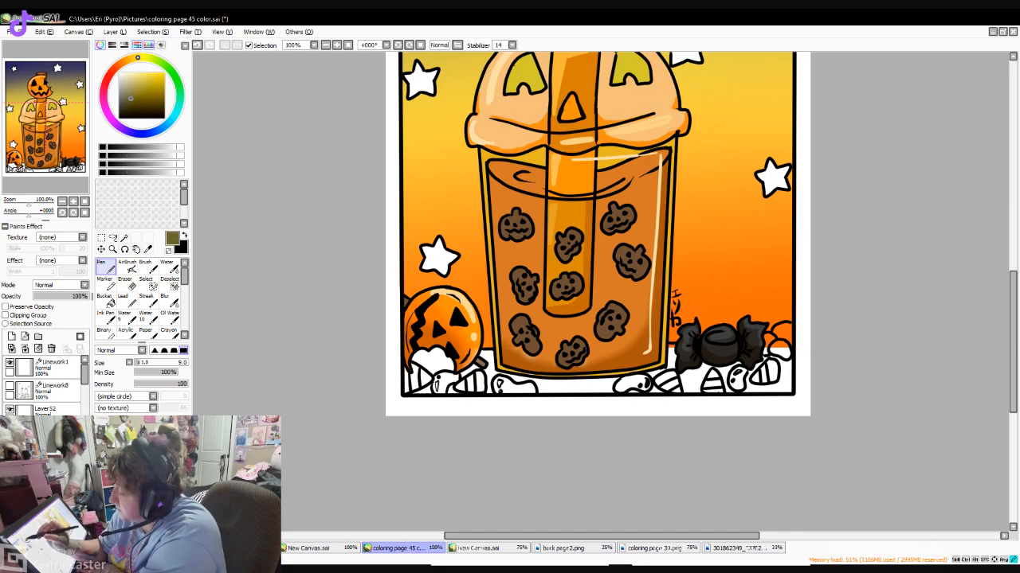
left_click(125, 105)
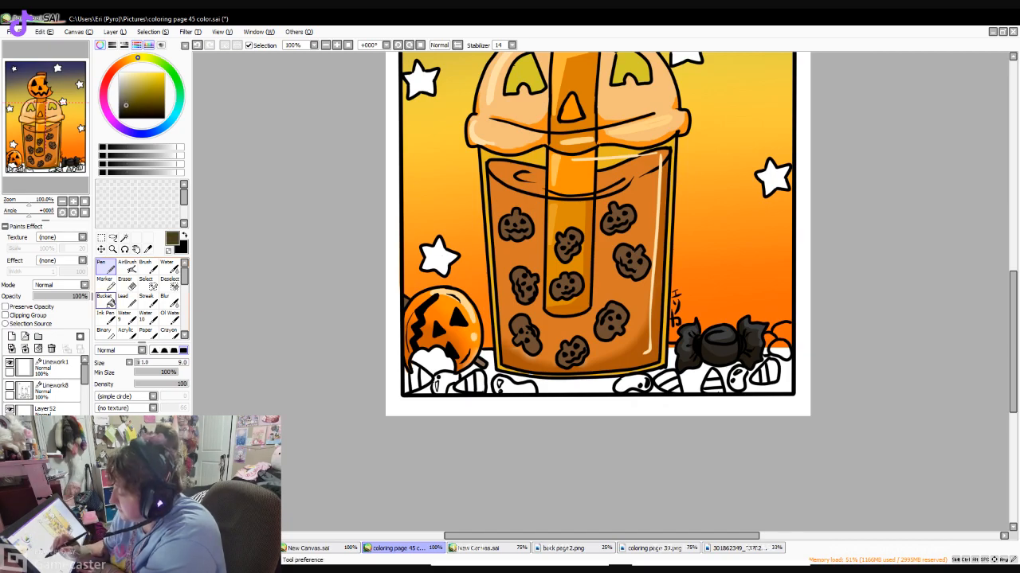
left_click(105, 299)
left_click(558, 382)
left_click(671, 359)
left_click(779, 383)
left_click(691, 380)
left_click(724, 375)
left_click(657, 374)
left_click(656, 389)
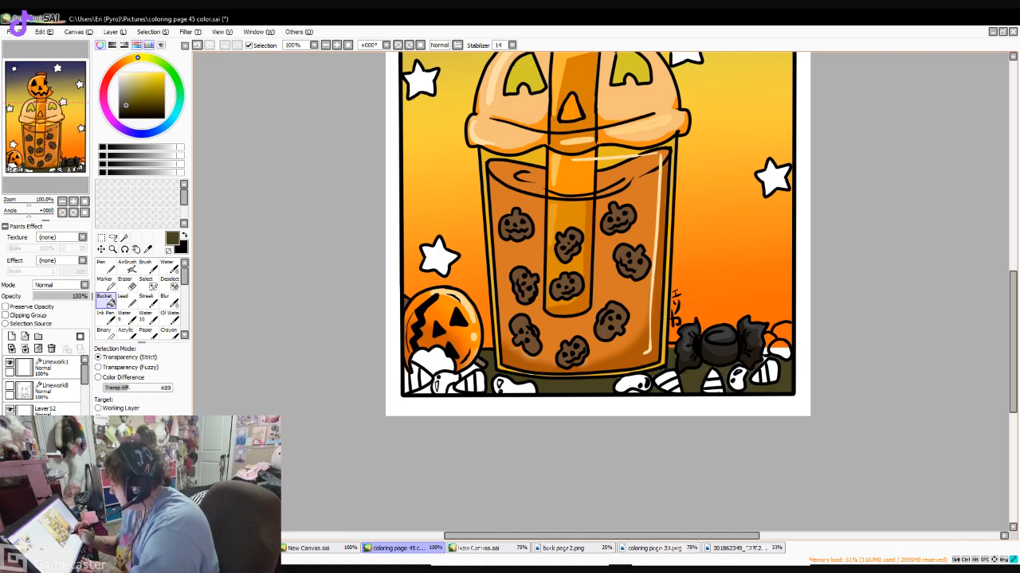
- Fill the white shape in front of the small pumpkin with dark olive brown using the Bucket
key("n")
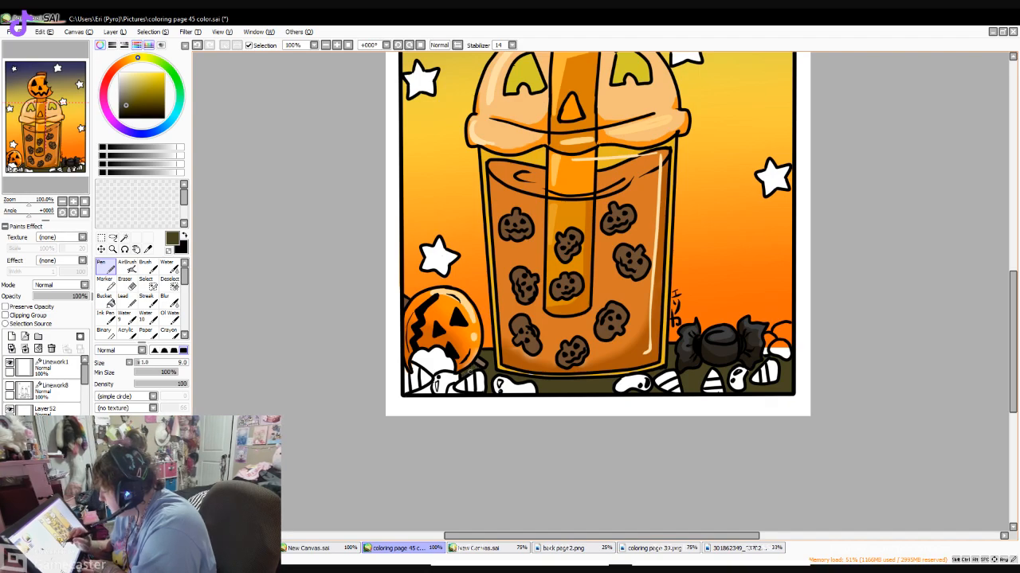
left_click(104, 300)
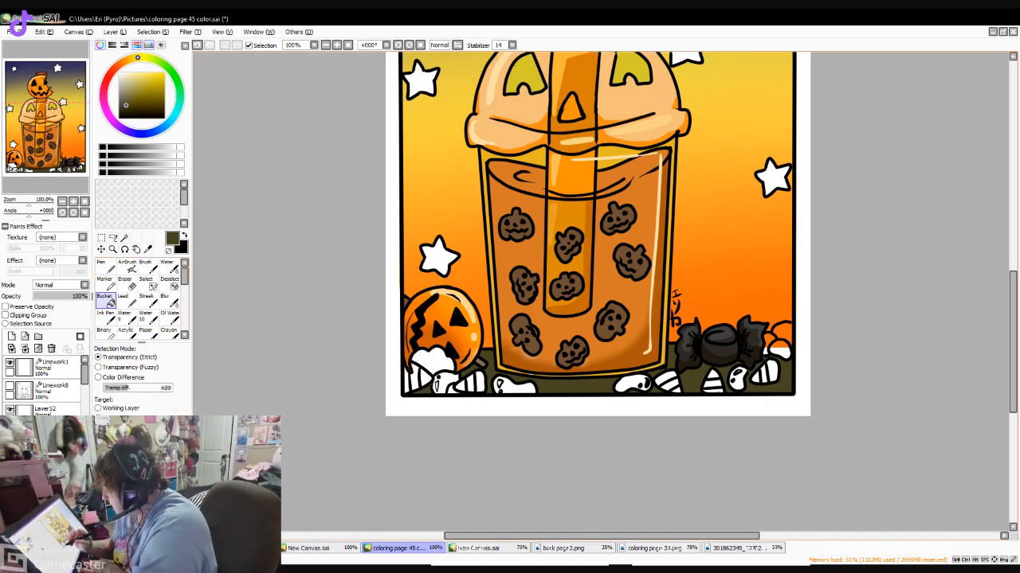
left_click(426, 362)
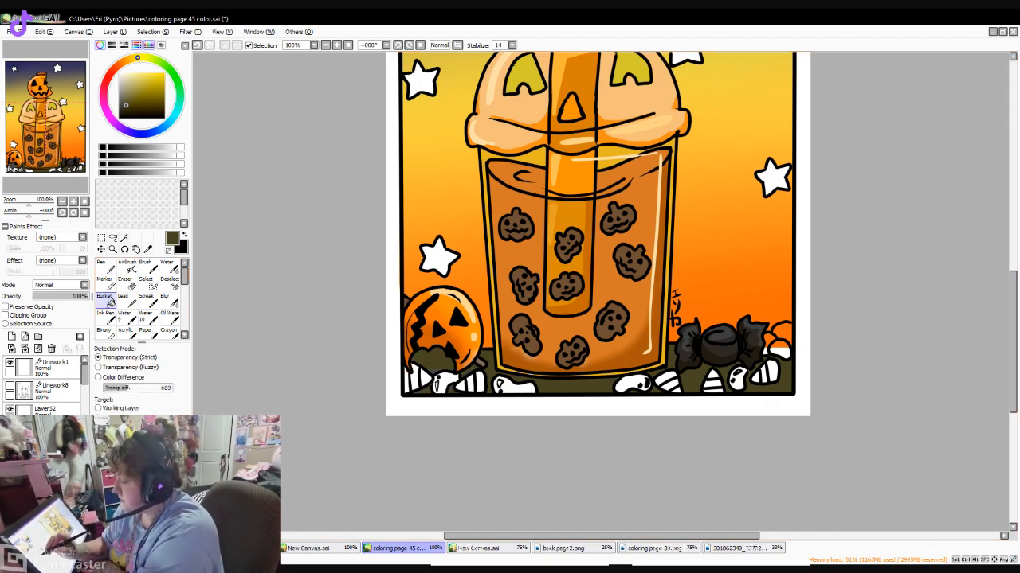
- Color the jelly bean under the cup's left base yellow and the one below the small pumpkin muted green with the size 9 Pen
left_click(101, 265)
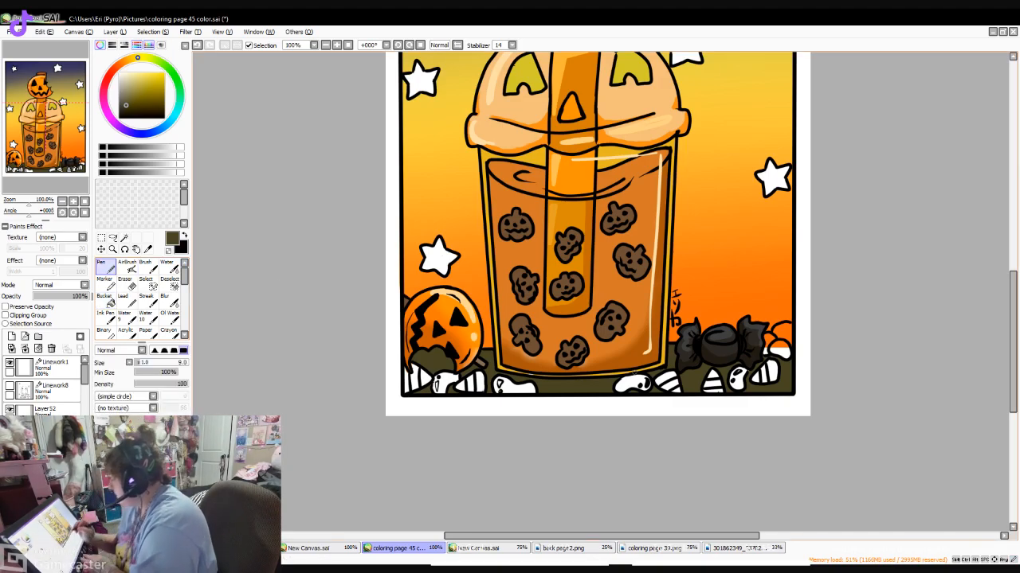
mouse_move(1011, 332)
left_mouse_down()
mouse_move(1012, 277)
mouse_move(1010, 330)
left_mouse_up()
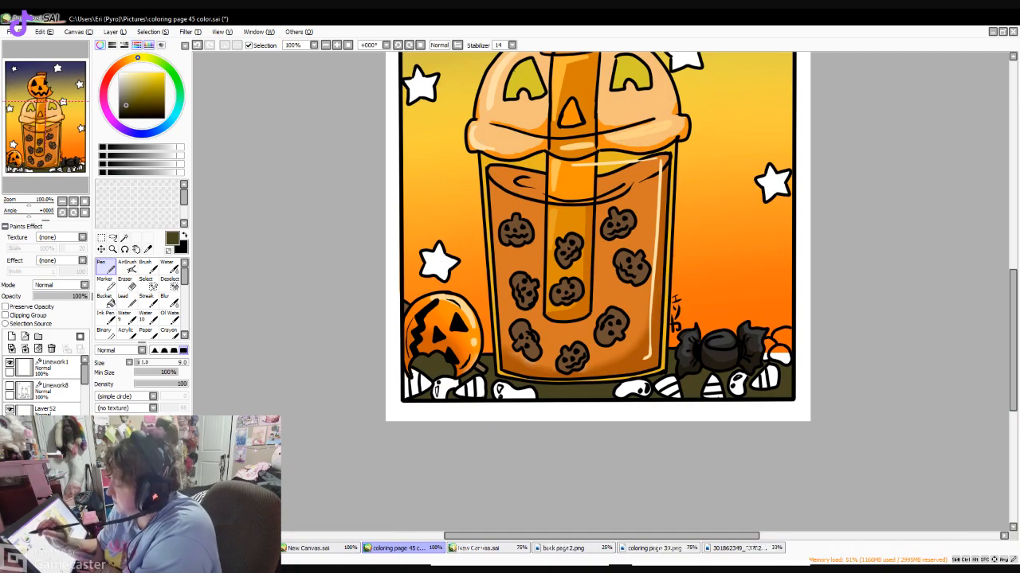
left_click(149, 73)
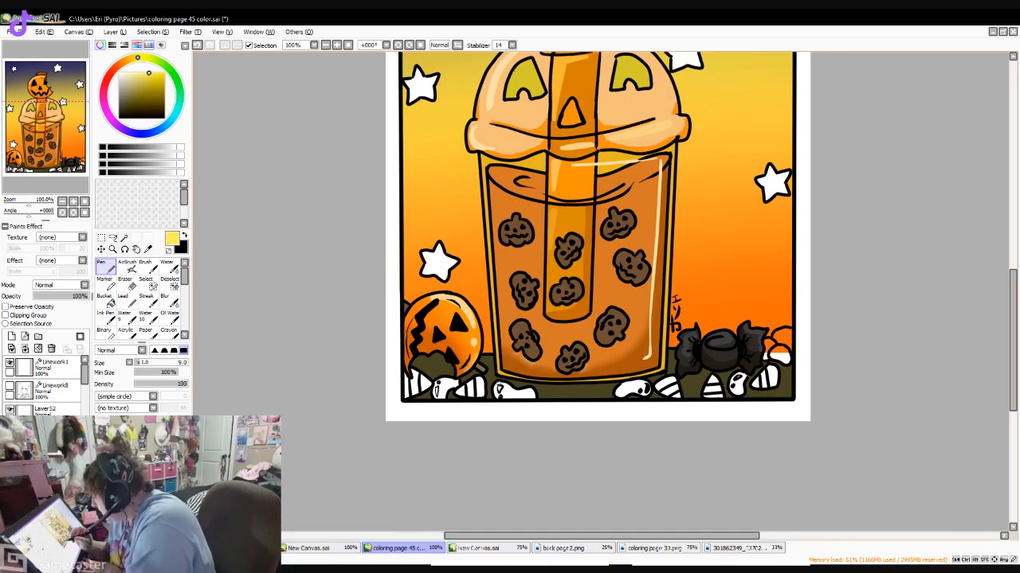
left_click_drag(498, 387, 524, 395)
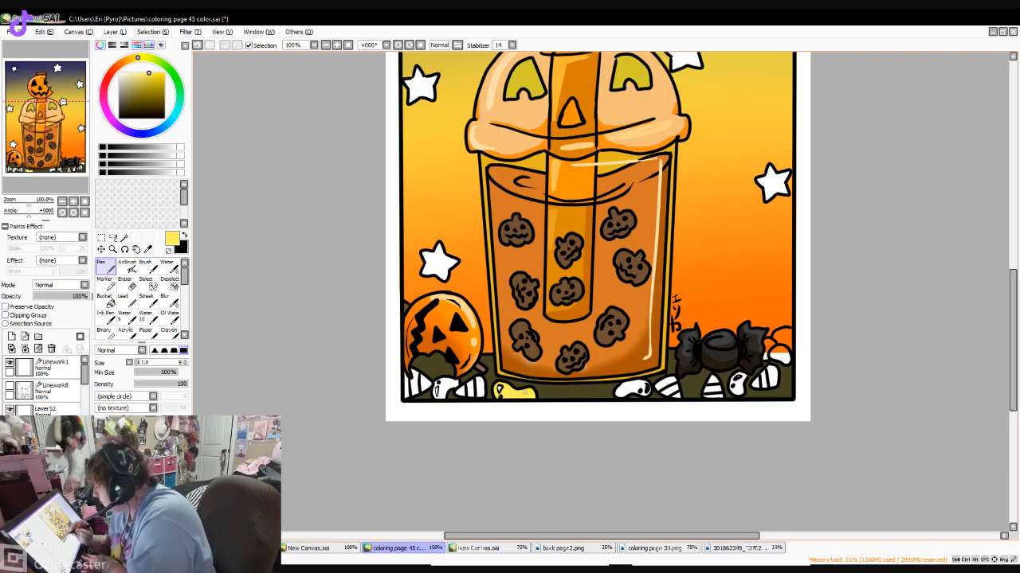
left_click(176, 78)
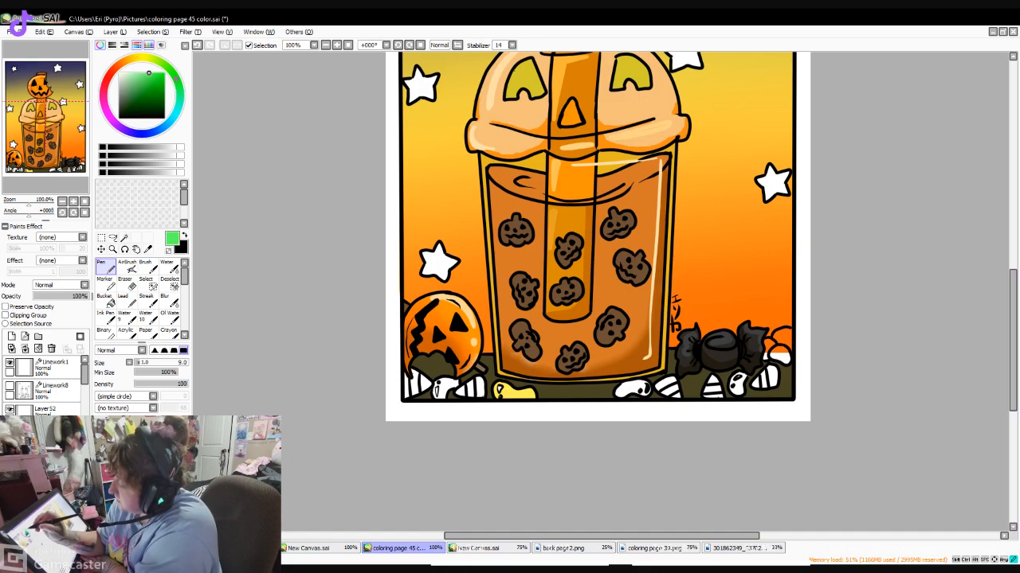
left_click(132, 83)
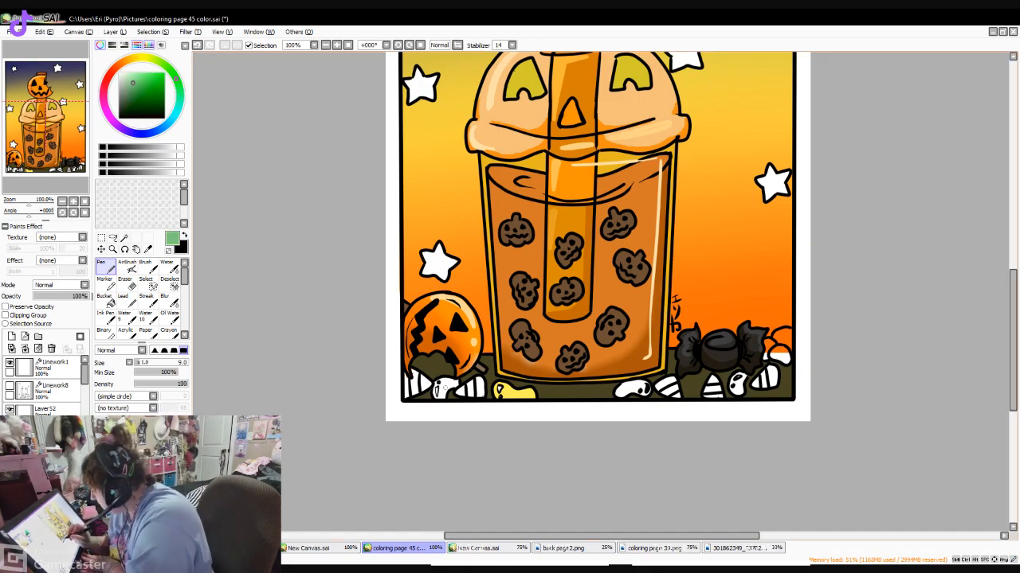
left_click_drag(448, 389, 458, 381)
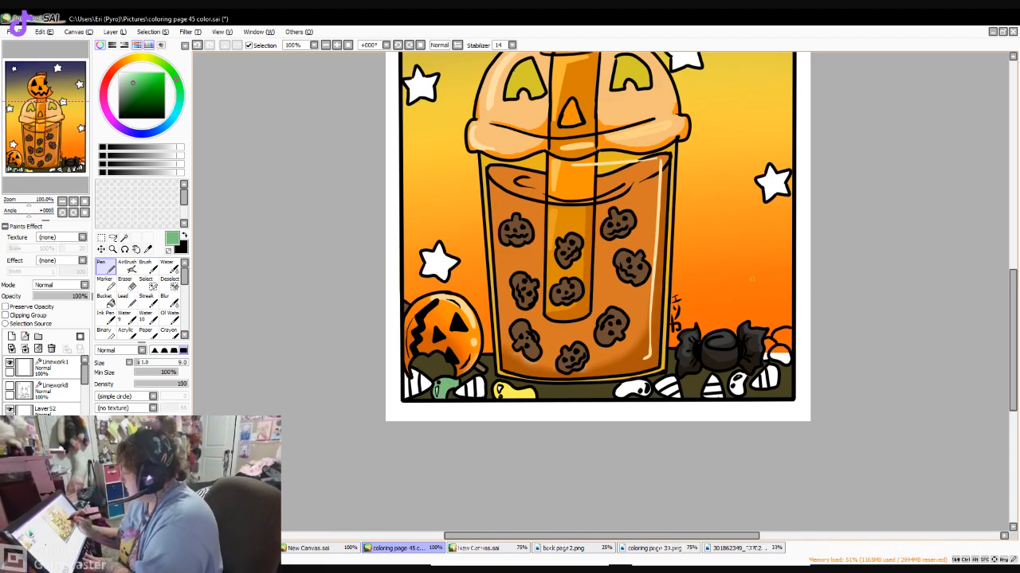
- Color the jelly bean at the cup's right base pink and the one between the right-hand candy corns dark gray with the size 9 Pen
left_click(105, 84)
left_click_drag(153, 75, 149, 73)
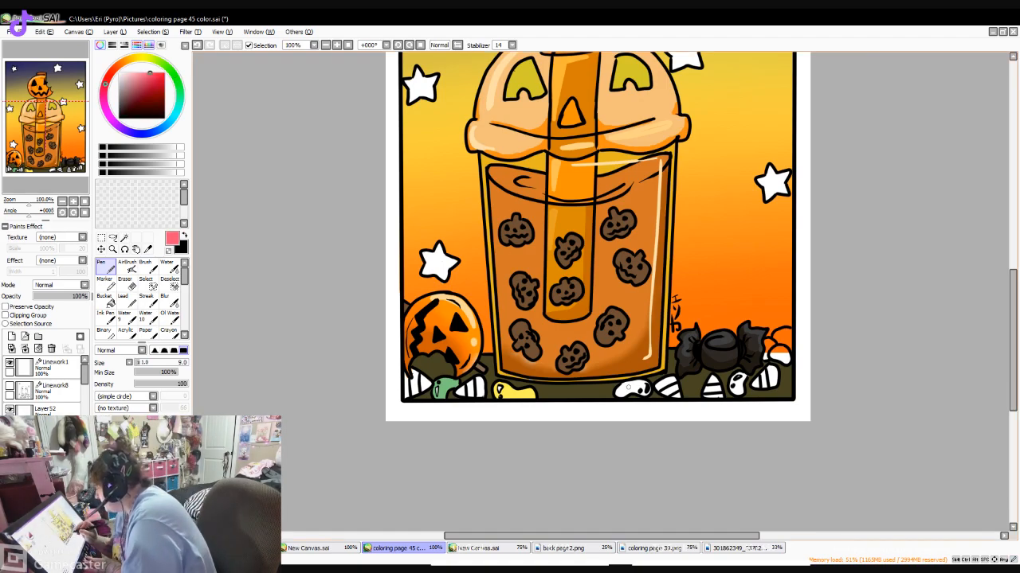
left_click_drag(616, 391, 628, 386)
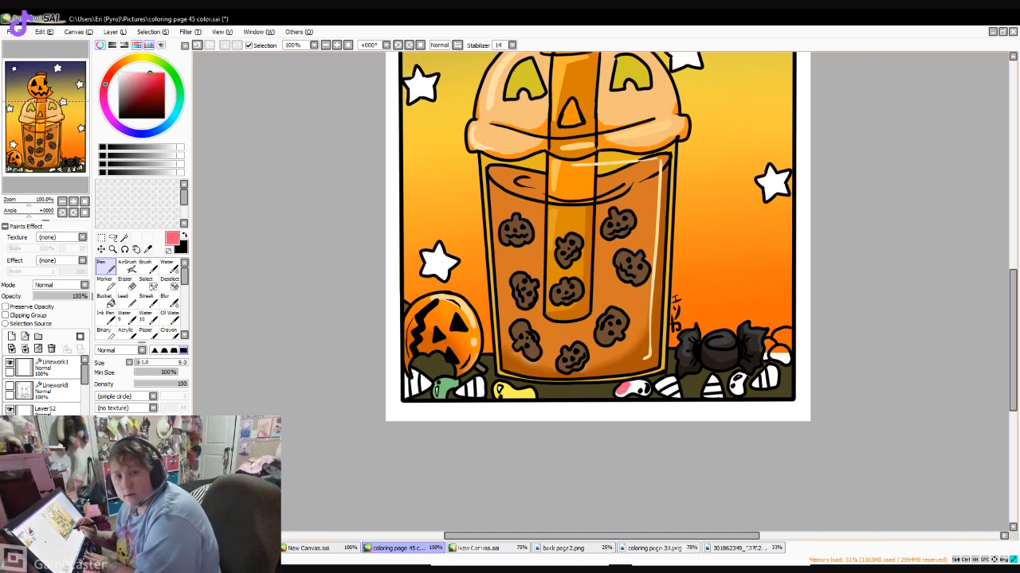
mouse_move(627, 391)
left_mouse_down()
mouse_move(618, 395)
mouse_move(639, 382)
mouse_move(647, 391)
left_mouse_up()
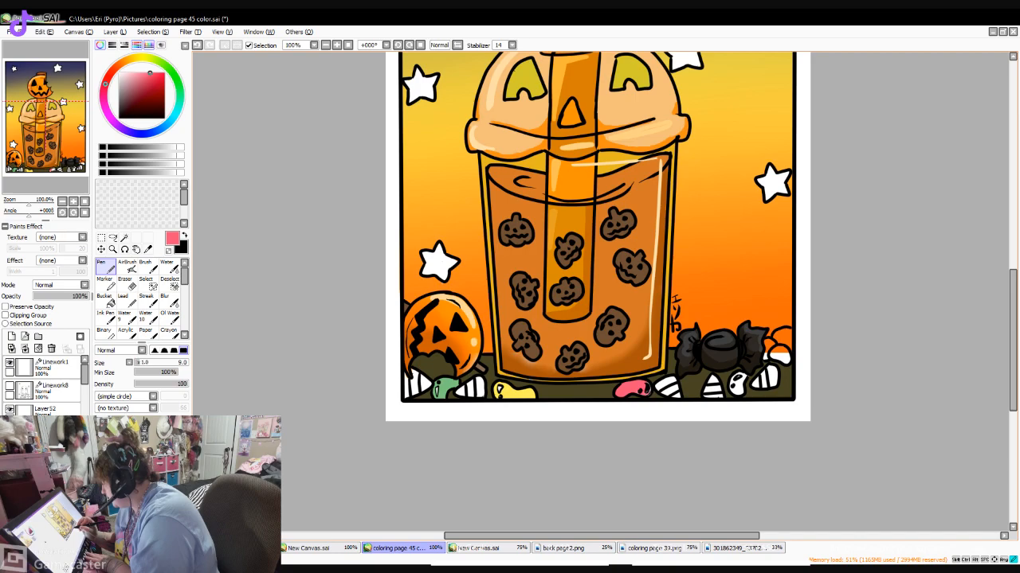
left_click(121, 106)
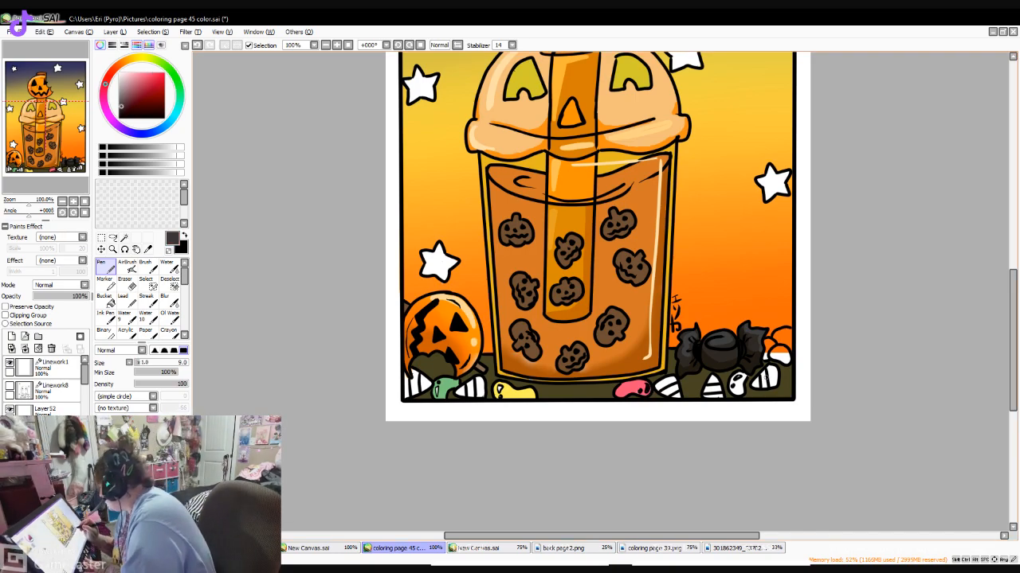
left_click_drag(739, 373, 739, 395)
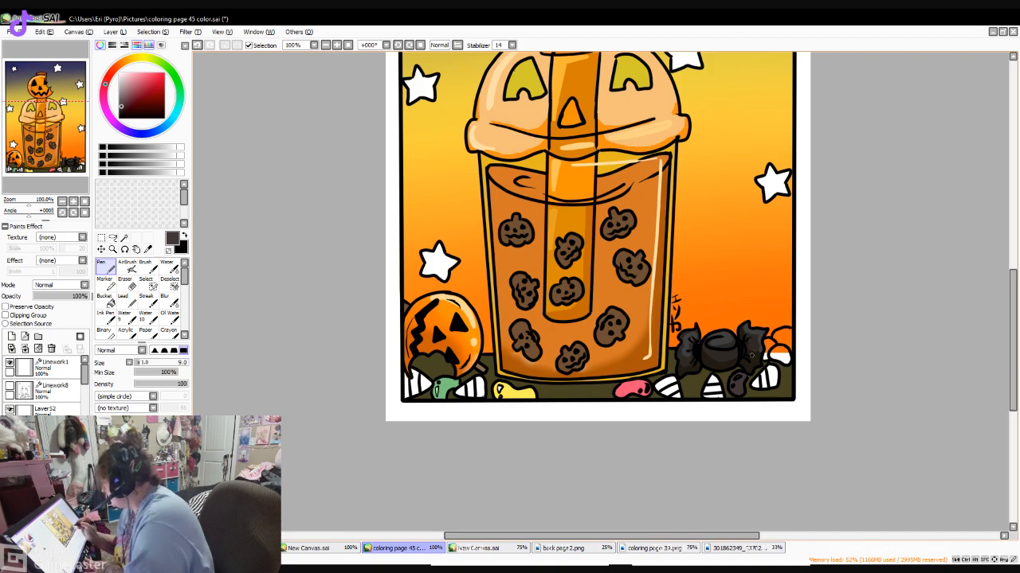
- Paint the upper part of the round candy at the page's right edge red and shade it with a darker red
left_click(121, 73)
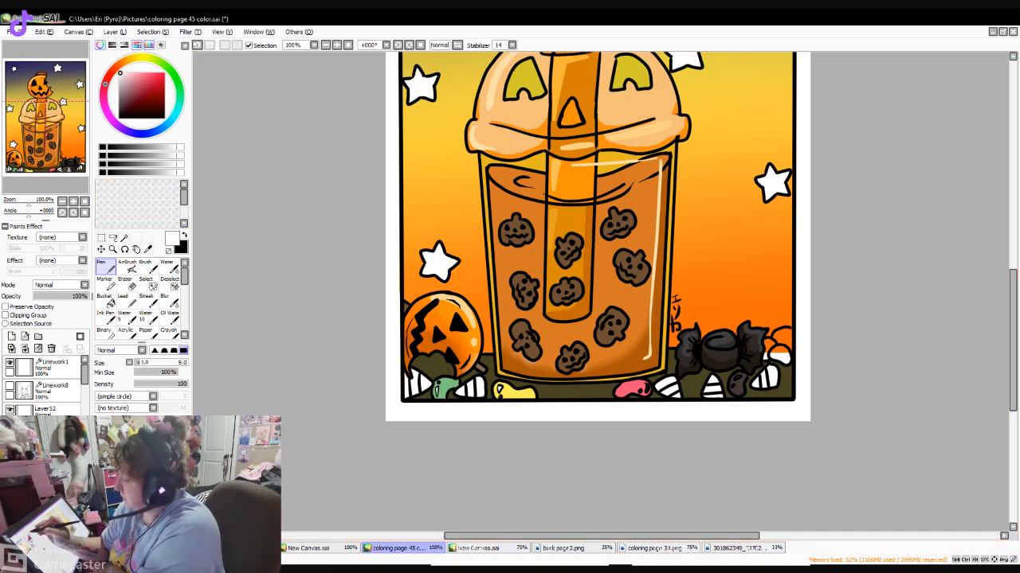
mouse_move(776, 348)
left_mouse_down()
mouse_move(787, 350)
mouse_move(790, 334)
left_mouse_up()
left_click(164, 74)
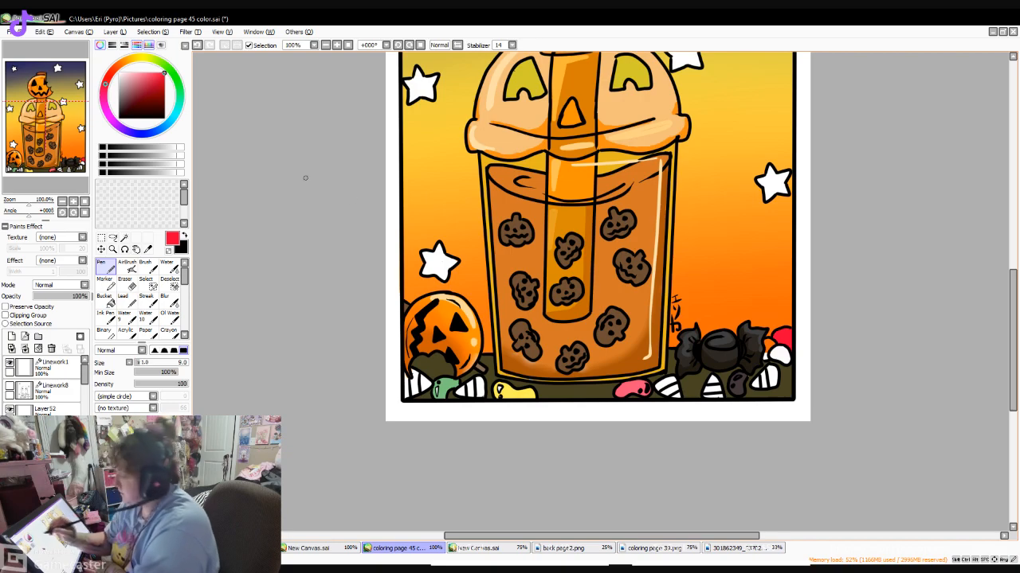
left_click(164, 84)
mouse_move(775, 338)
left_mouse_down()
mouse_move(785, 329)
mouse_move(791, 344)
mouse_move(774, 339)
left_mouse_up()
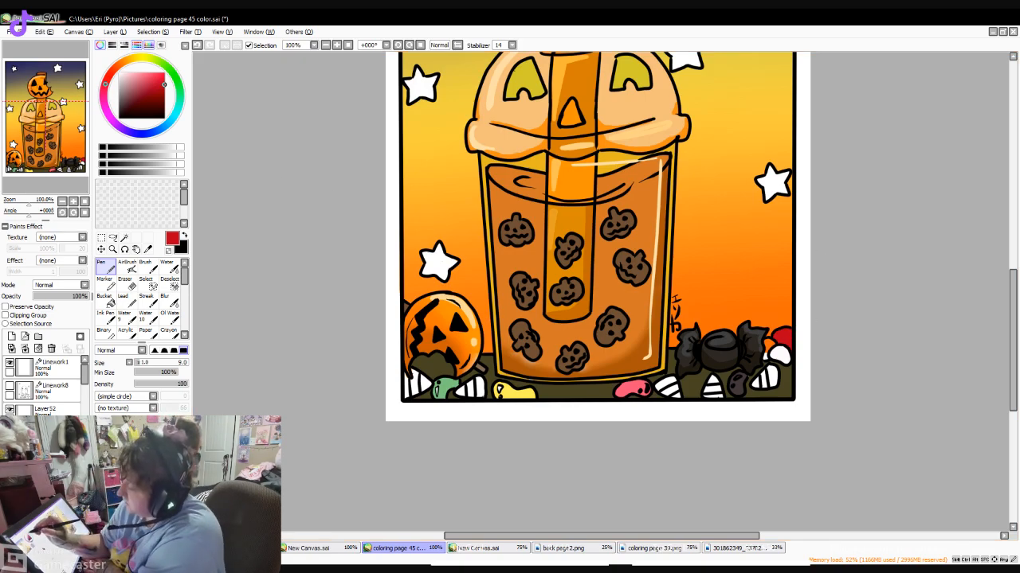
- Fill one band of each candy corn along the ground with bright orange using the Bucket
left_click(127, 60)
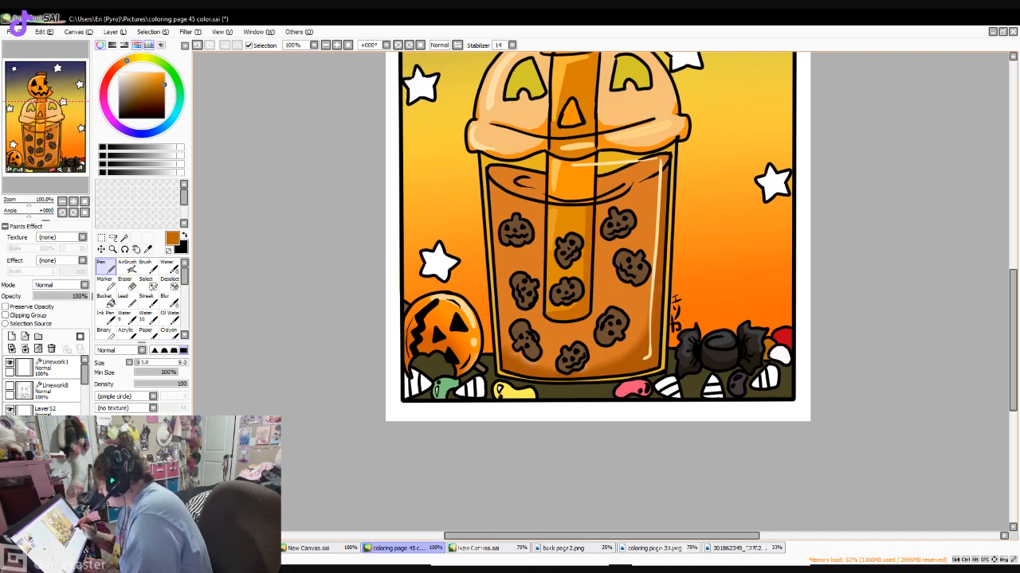
left_click(163, 72)
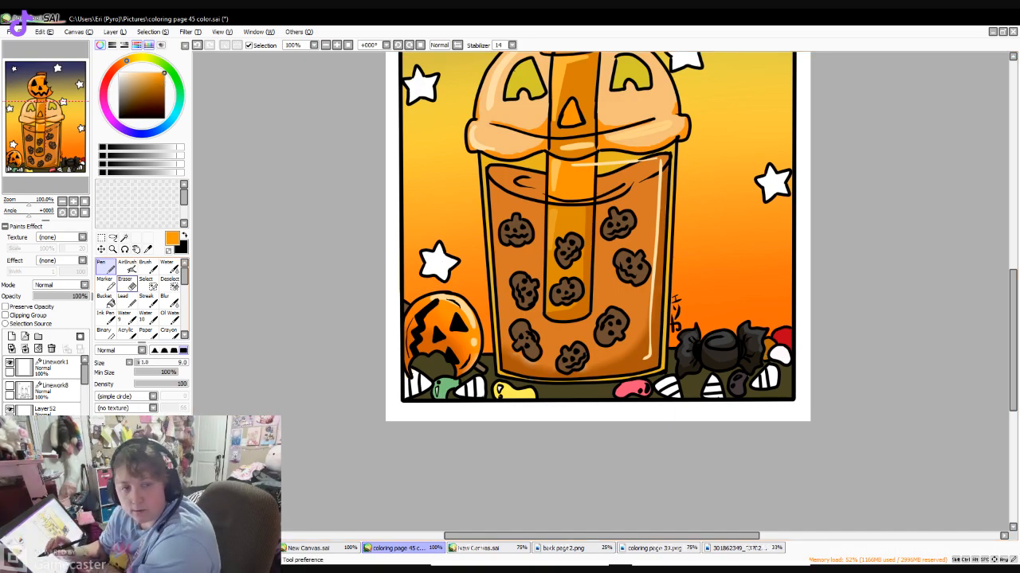
left_click(107, 301)
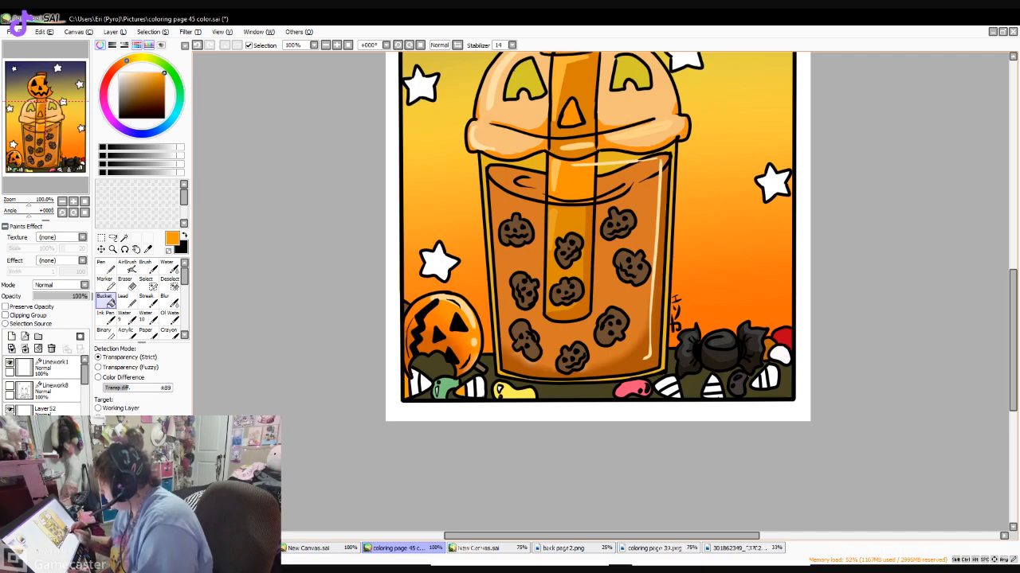
left_click(666, 384)
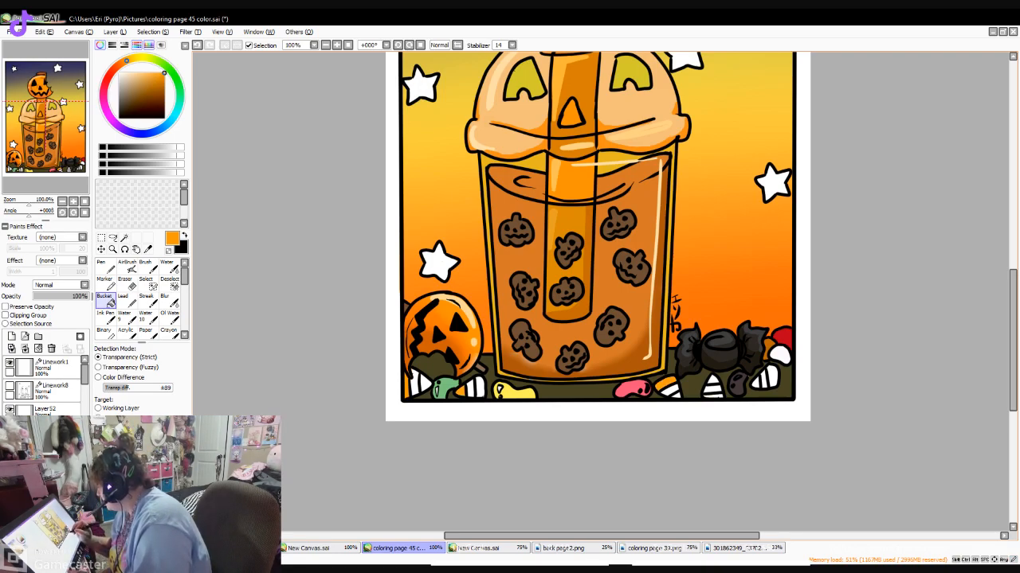
left_click(714, 396)
left_click(755, 383)
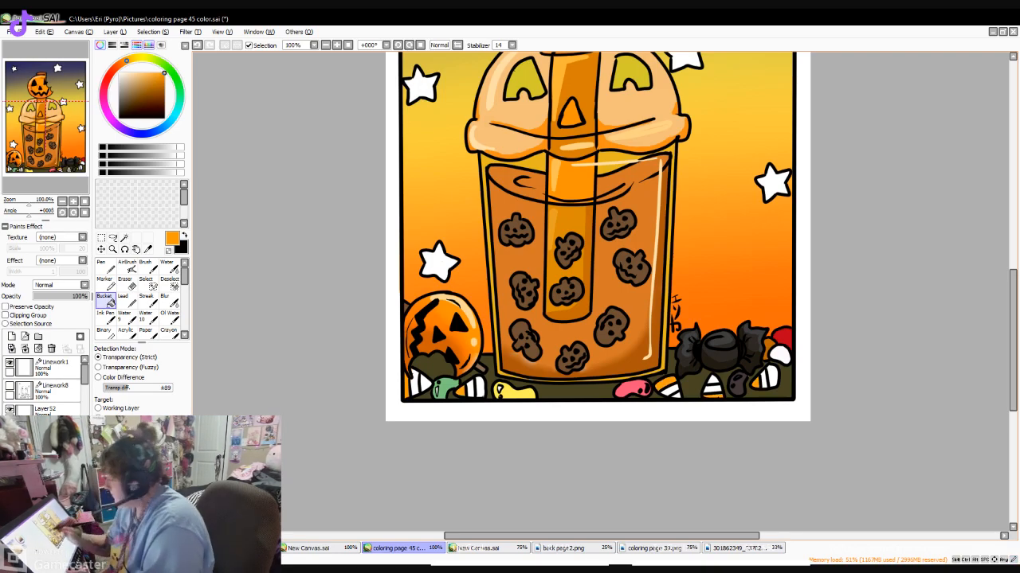
- Fill the end band of each candy corn with bright yellow using the Bucket
left_click(140, 58)
left_click(676, 396)
left_click(713, 390)
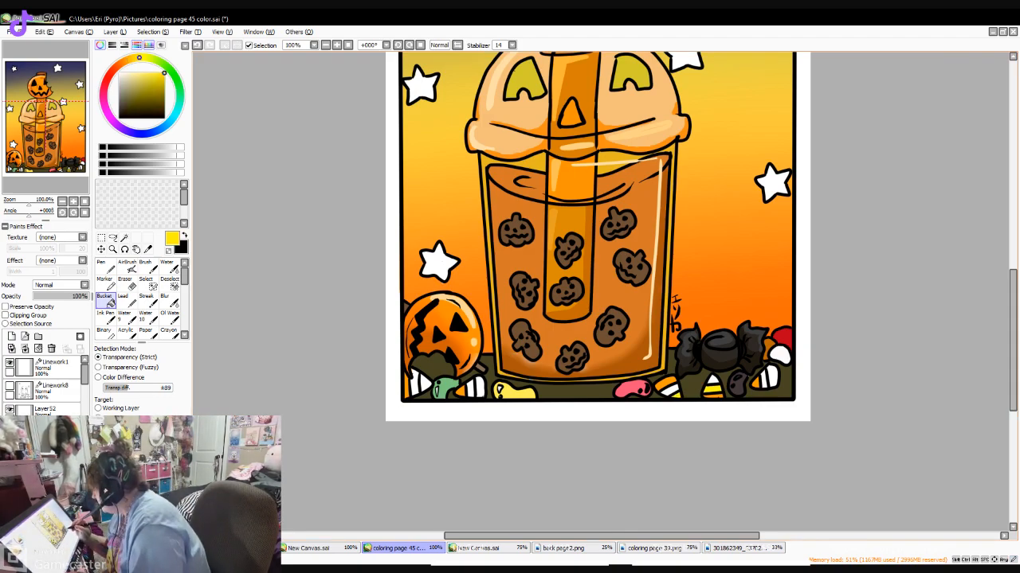
left_click(772, 377)
left_click(415, 381)
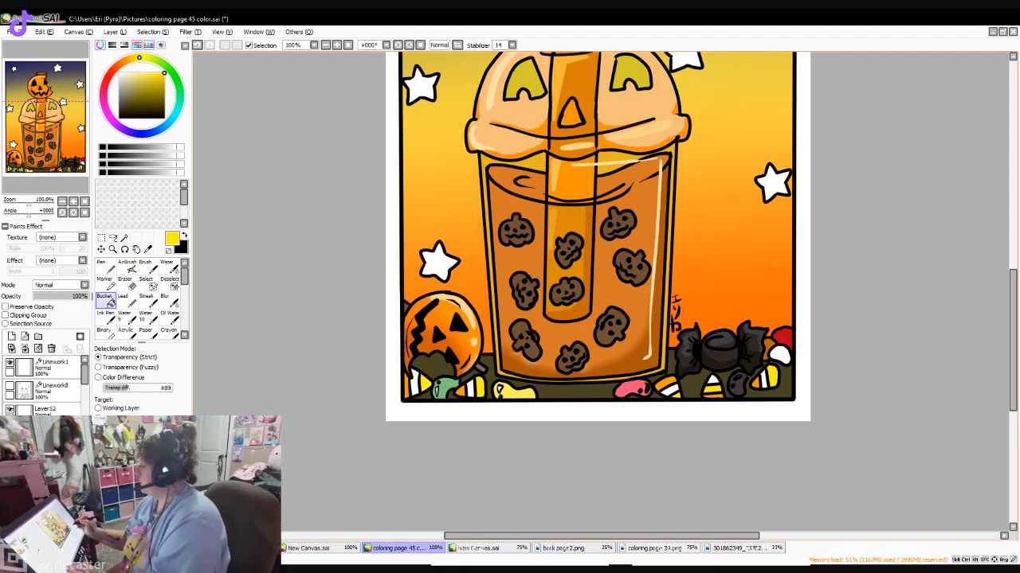
- Sample black from the artwork and paint the lower part of the round candy at the page's right edge with the size 9 Pen
mouse_move(1012, 341)
left_mouse_down()
mouse_move(1013, 261)
mouse_move(1012, 334)
mouse_move(1013, 312)
left_mouse_up()
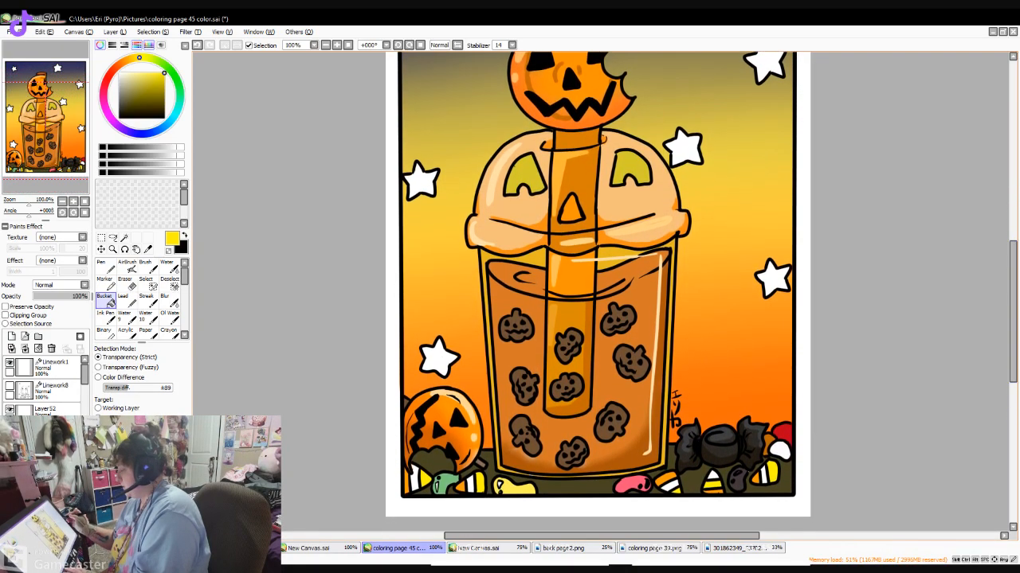
right_click(721, 444)
left_click(597, 275)
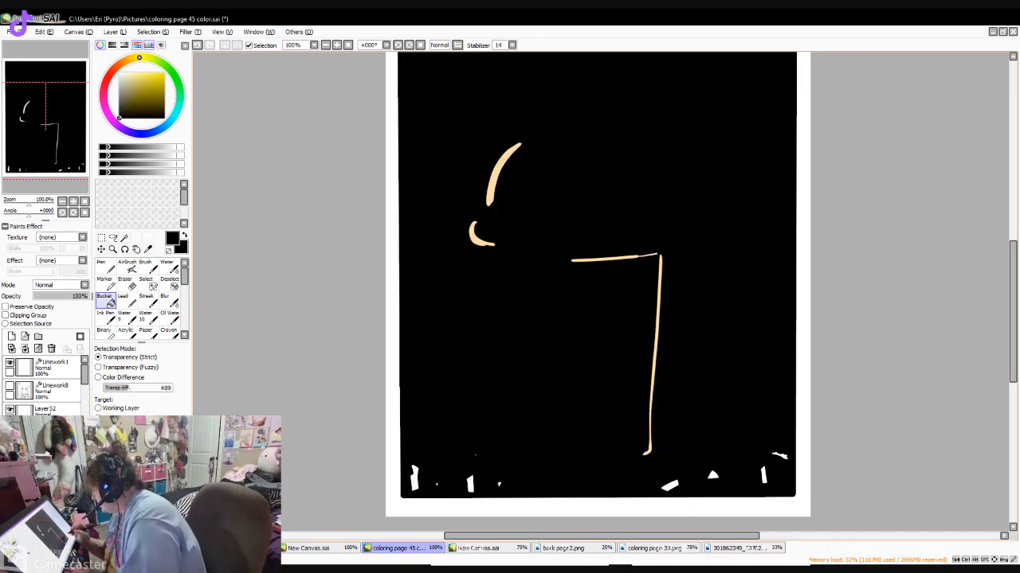
key("ctrl+z")
key("n")
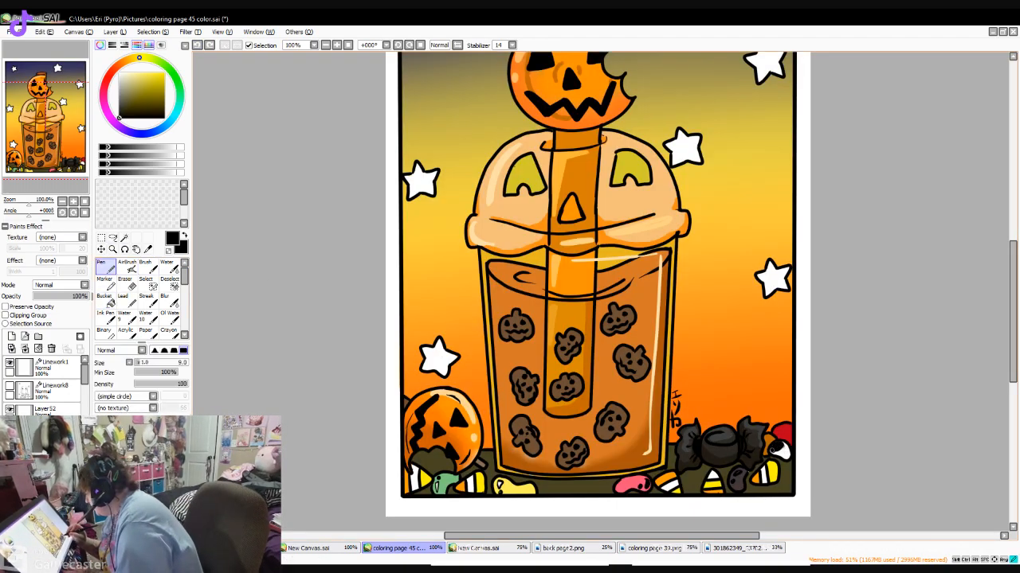
mouse_move(770, 450)
left_mouse_down()
mouse_move(785, 449)
mouse_move(782, 458)
left_mouse_up()
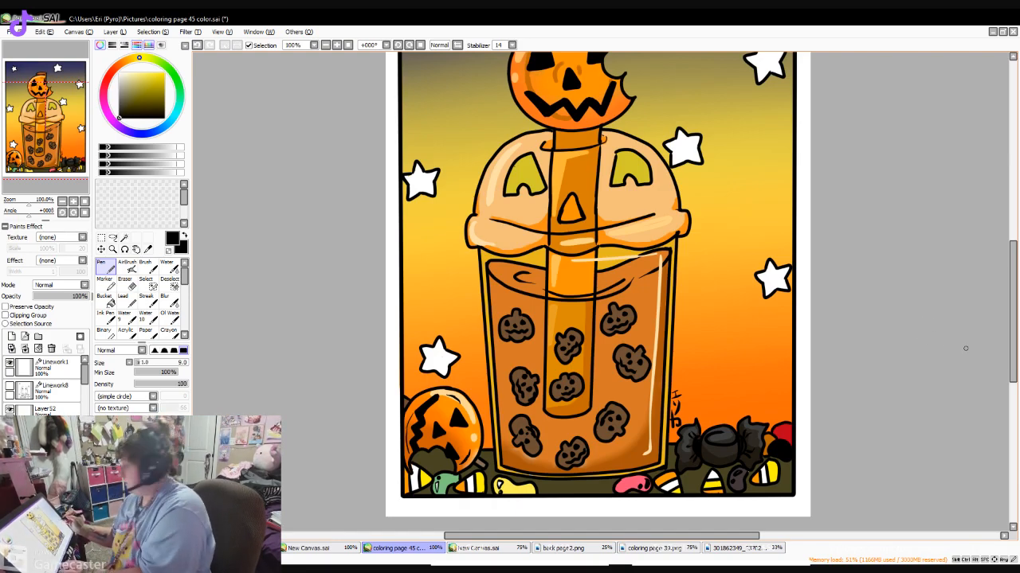
- Try drawing bright green slime along the lid's lower edge with drips on the cup's left side, using the size 7 linework Pen
mouse_move(1012, 351)
left_mouse_down()
mouse_move(1013, 293)
mouse_move(1012, 382)
mouse_move(1012, 353)
left_mouse_up()
left_click(177, 81)
left_click(165, 73)
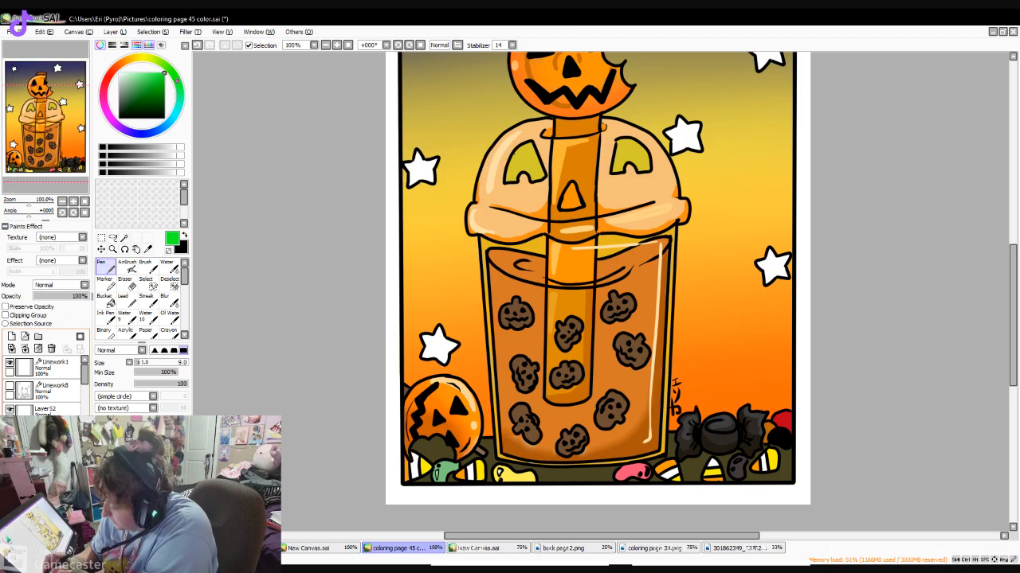
left_click(47, 435)
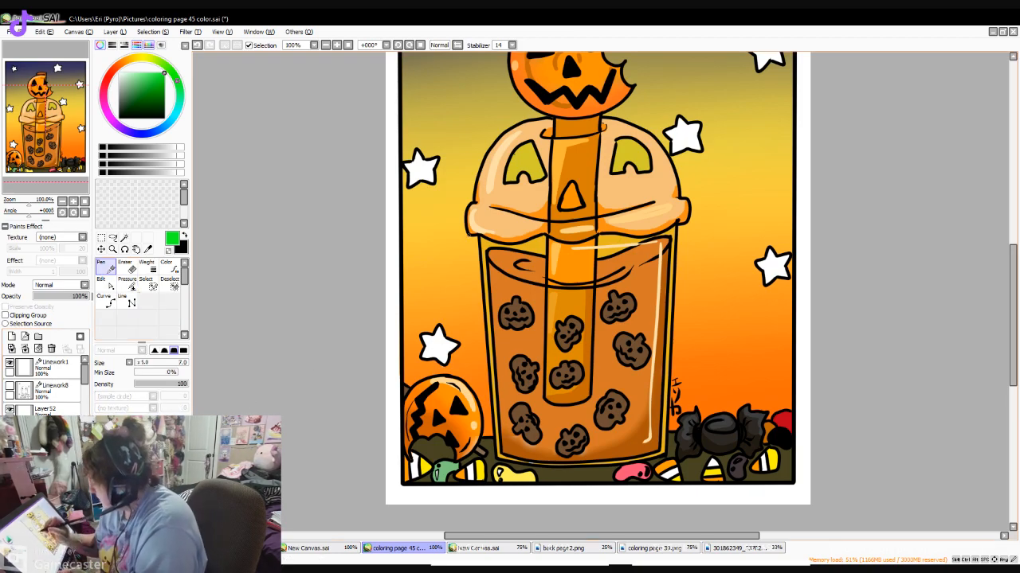
mouse_move(465, 218)
left_mouse_down()
mouse_move(469, 236)
mouse_move(513, 245)
mouse_move(675, 226)
left_mouse_up()
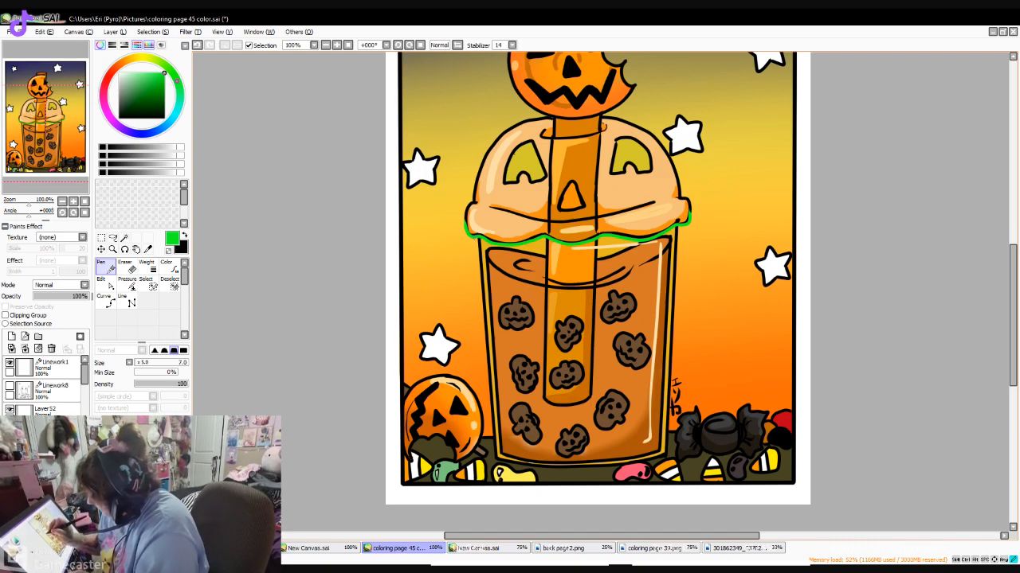
mouse_move(476, 241)
left_mouse_down()
mouse_move(476, 271)
mouse_move(481, 241)
left_mouse_up()
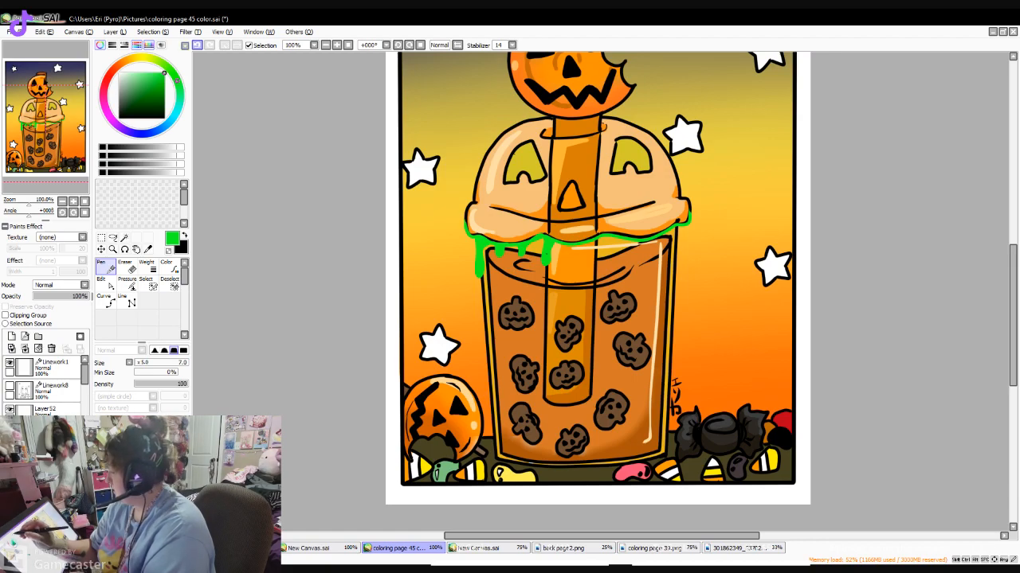
- Undo the green slime drips and the line along the lid's lower edge
key("ctrl+z")
key("ctrl+z")
key("ctrl+z")
key("ctrl+z")
key("ctrl+z")
key("ctrl+z")
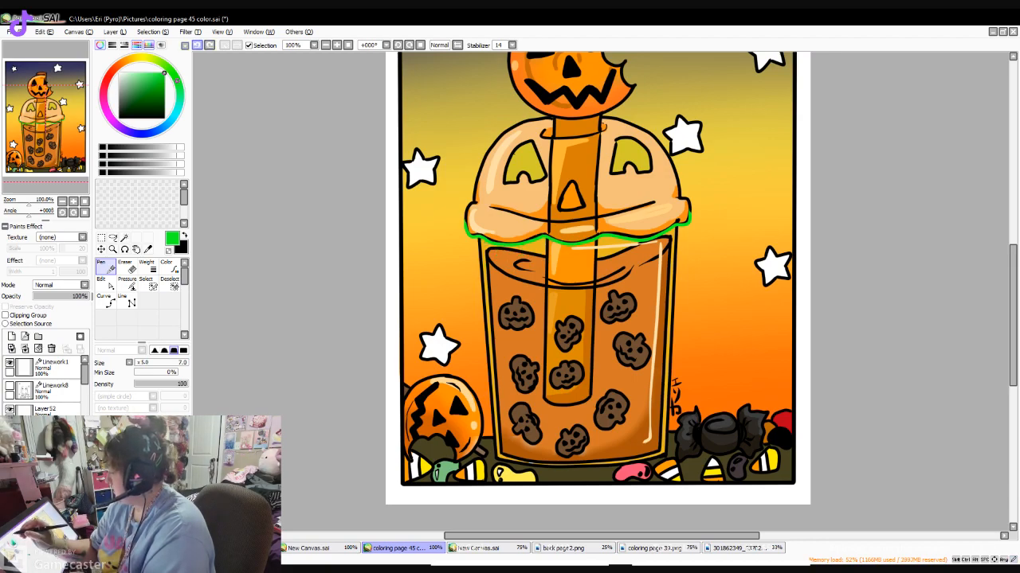
- Draw a dark red line along the lid's wavy lower edge, around both side bulges, using the size 7 linework Pen
left_click(105, 83)
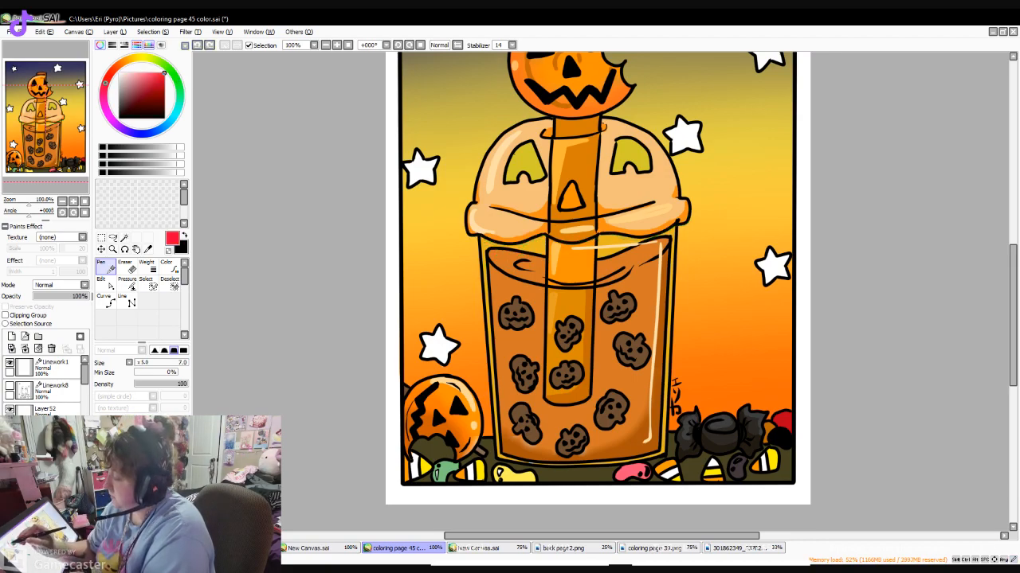
left_click(160, 89)
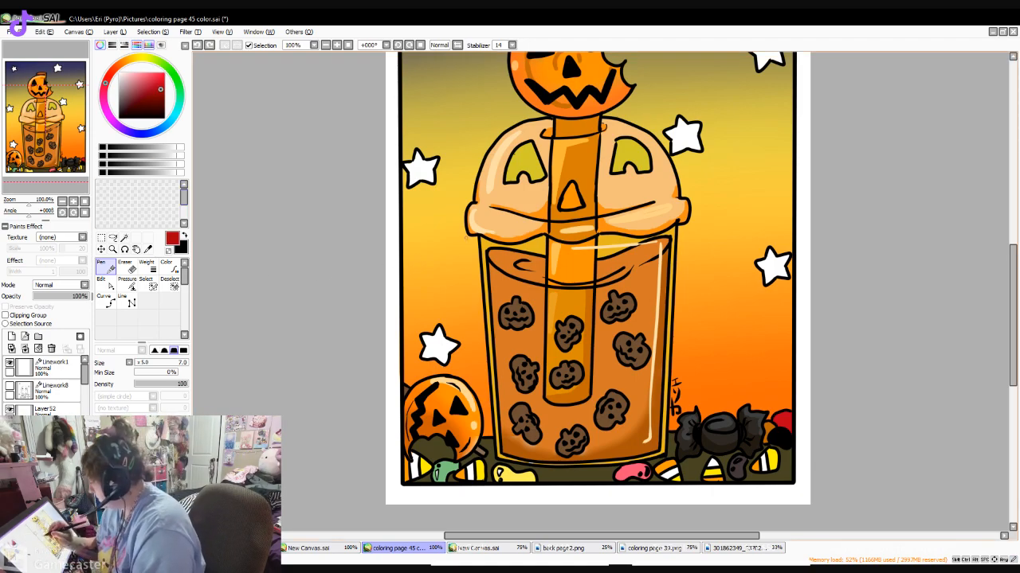
left_click_drag(466, 227, 508, 243)
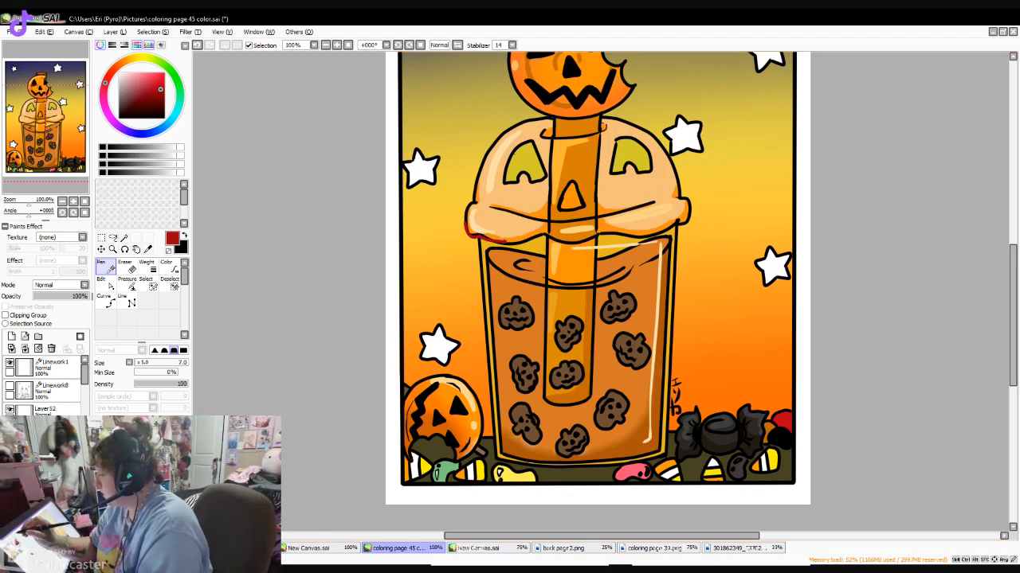
left_click(197, 45)
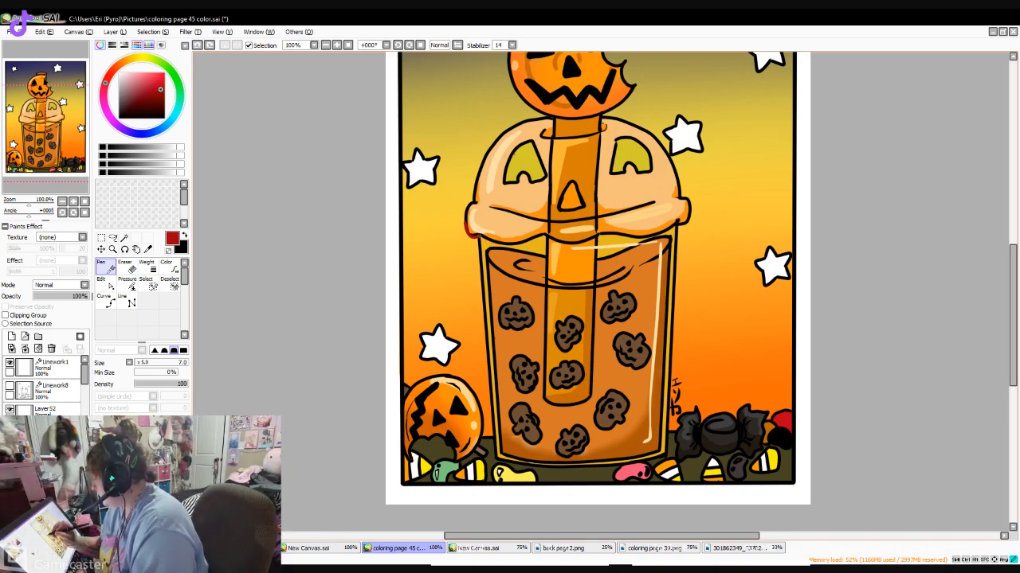
left_click_drag(484, 241, 510, 247)
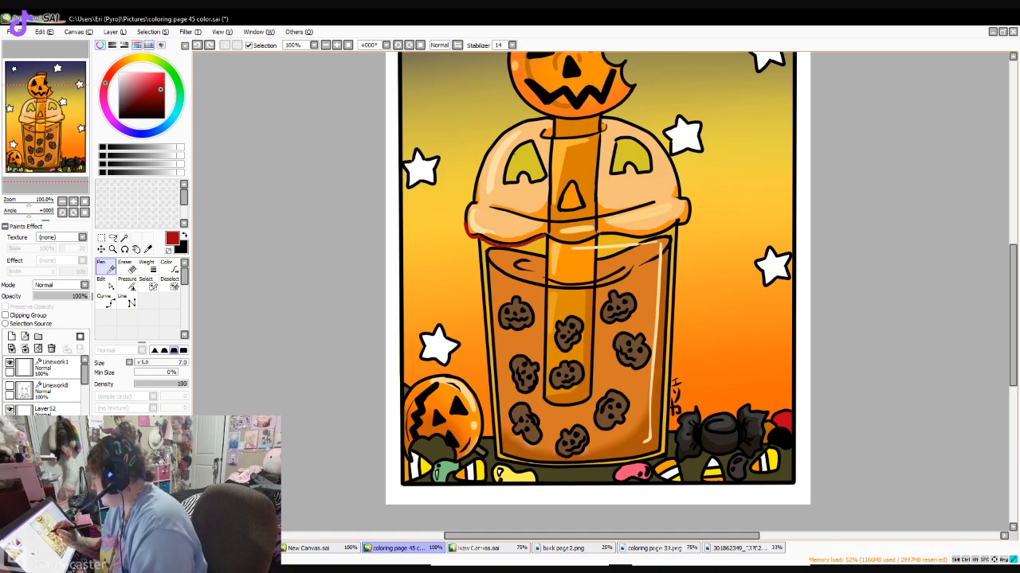
left_click_drag(557, 243, 659, 235)
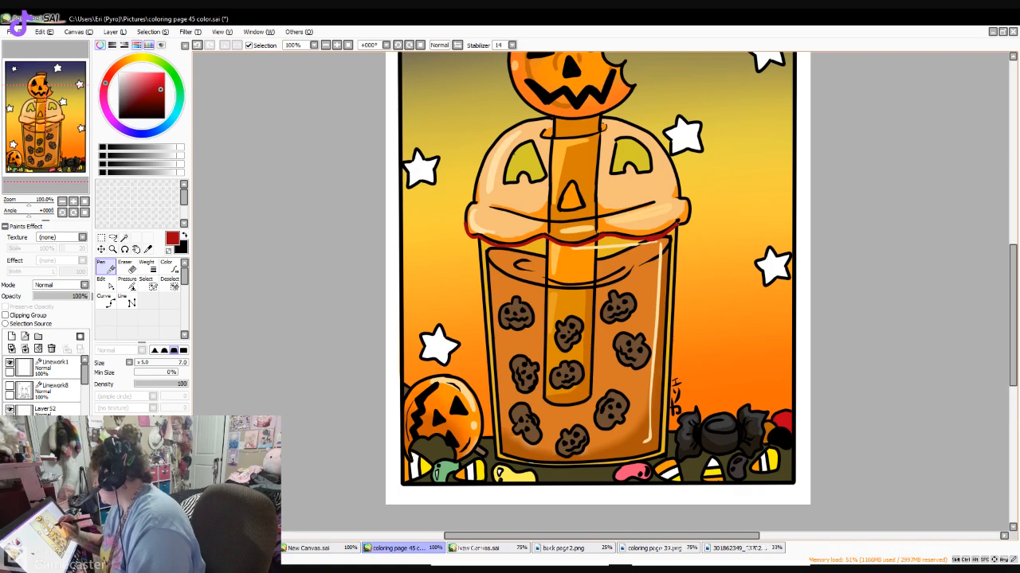
left_click_drag(690, 207, 688, 219)
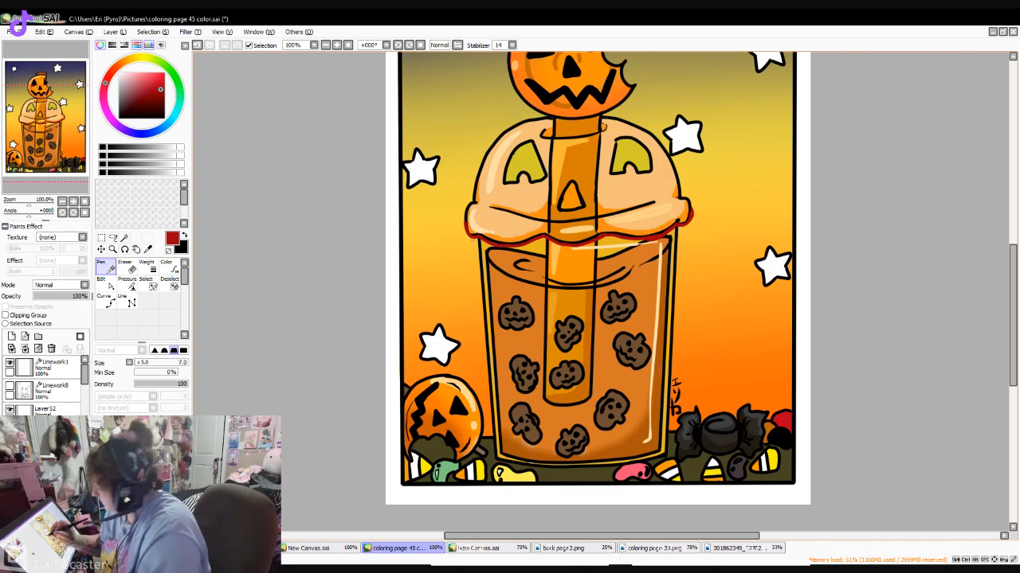
- Draw dark red blood drips of varying length hanging from the lid's lower edge across the cup and past its right rim
left_click_drag(477, 239, 479, 276)
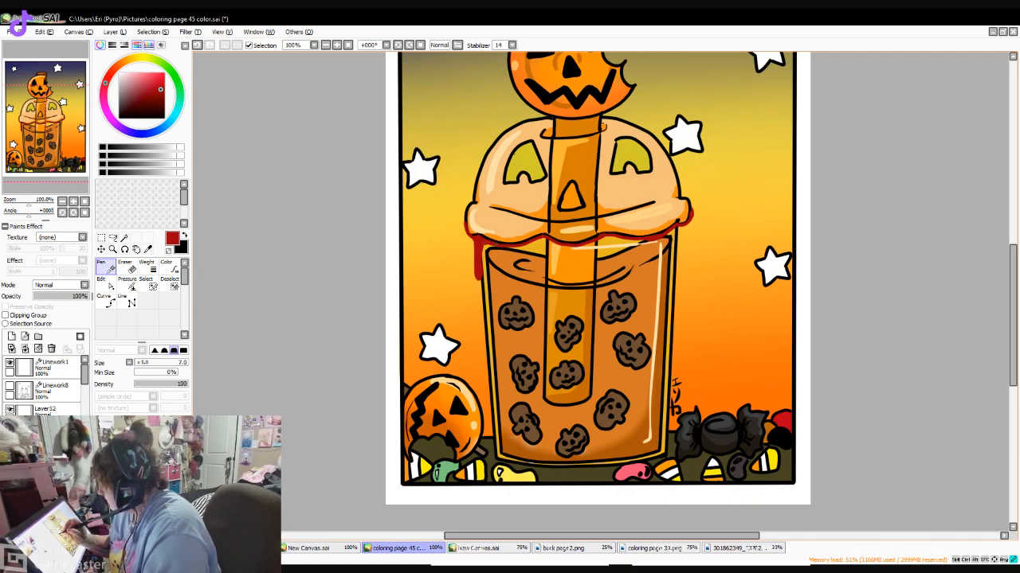
left_click_drag(491, 247, 504, 247)
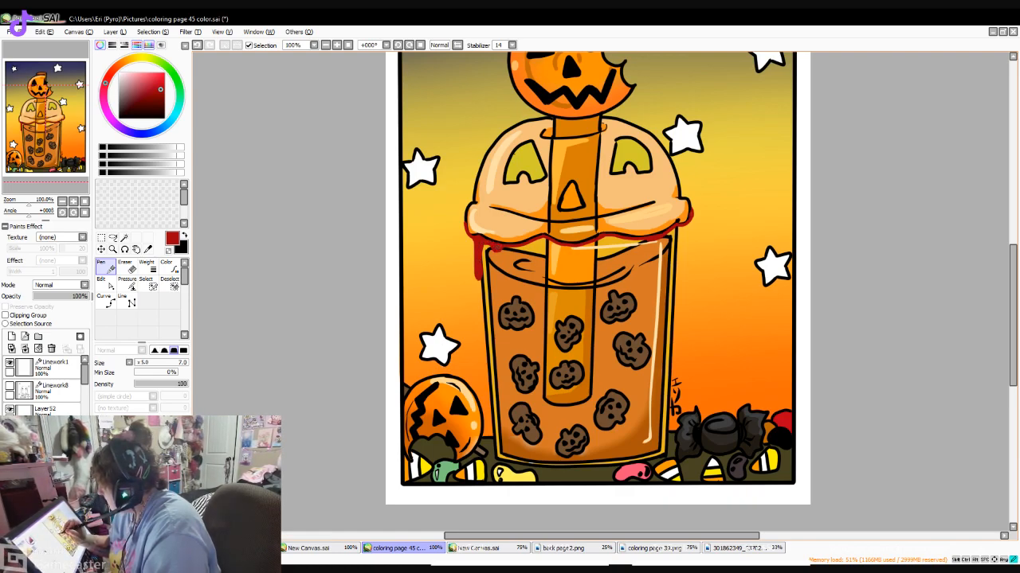
left_click_drag(526, 246, 517, 274)
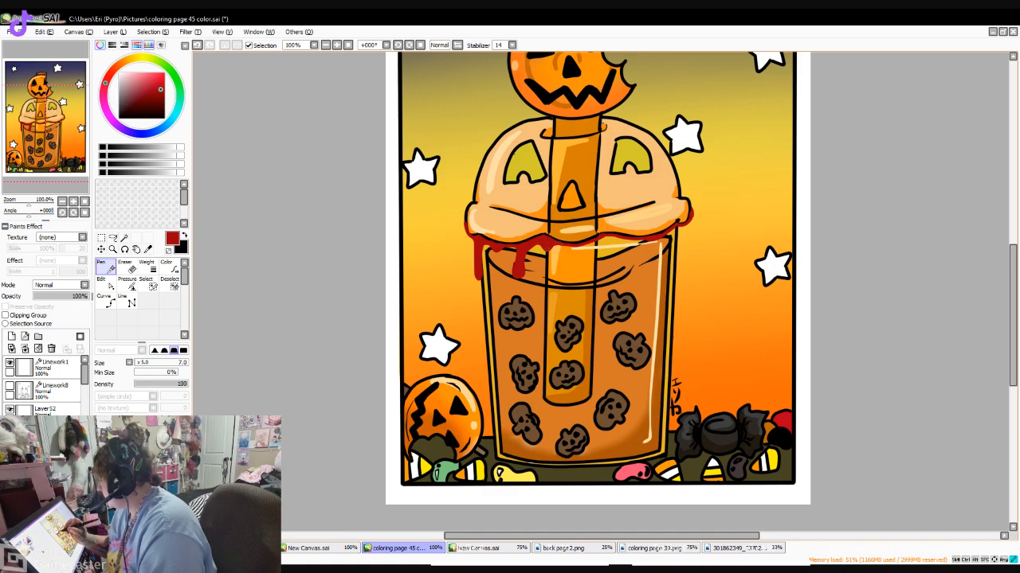
mouse_move(561, 247)
left_mouse_down()
mouse_move(569, 282)
mouse_move(574, 245)
left_mouse_up()
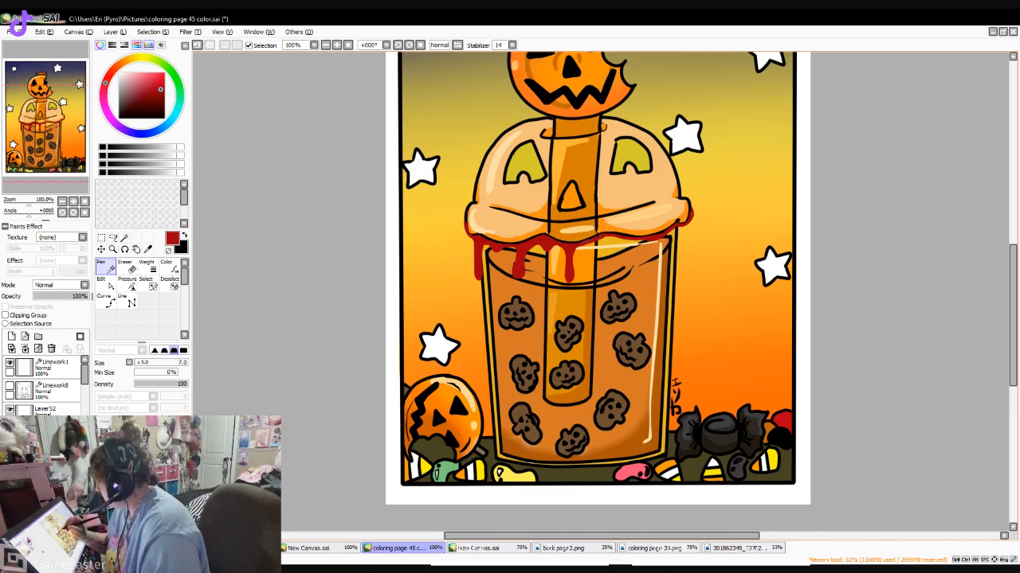
mouse_move(611, 238)
left_mouse_down()
mouse_move(600, 242)
mouse_move(632, 249)
left_mouse_up()
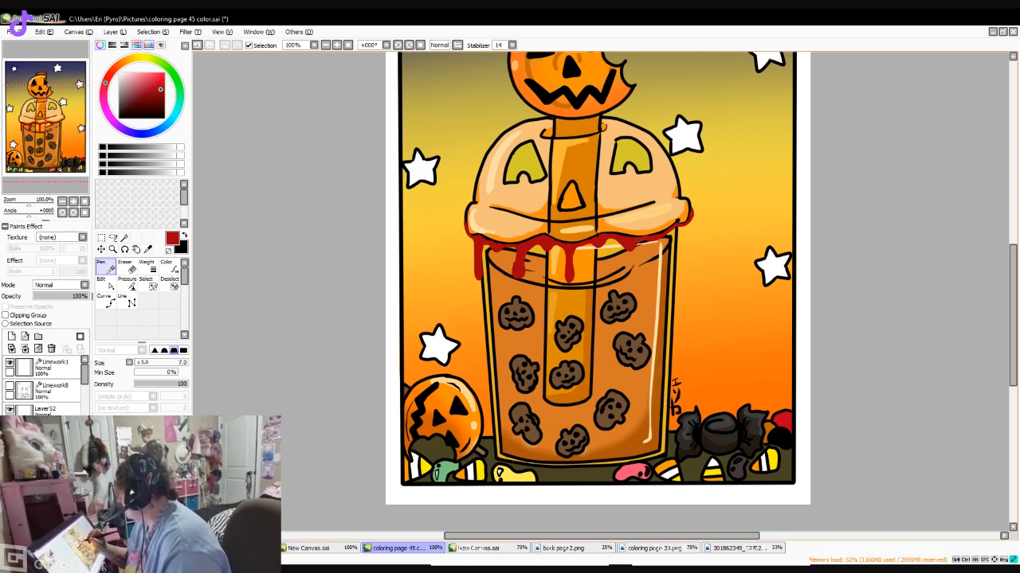
mouse_move(653, 242)
left_mouse_down()
mouse_move(647, 294)
mouse_move(657, 240)
mouse_move(652, 276)
left_mouse_up()
key("ctrl+z")
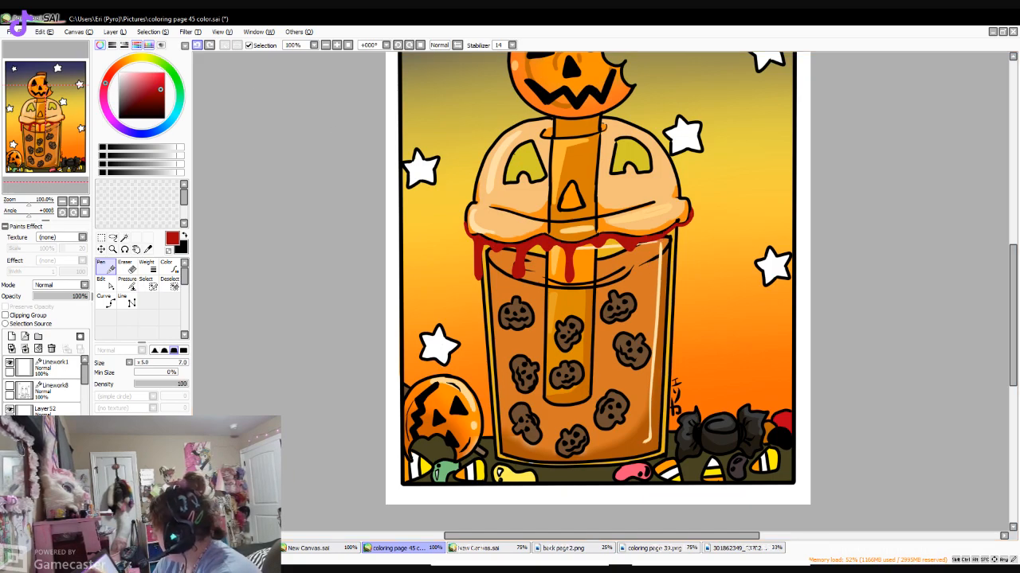
mouse_move(655, 240)
left_mouse_down()
mouse_move(660, 299)
mouse_move(667, 242)
left_mouse_up()
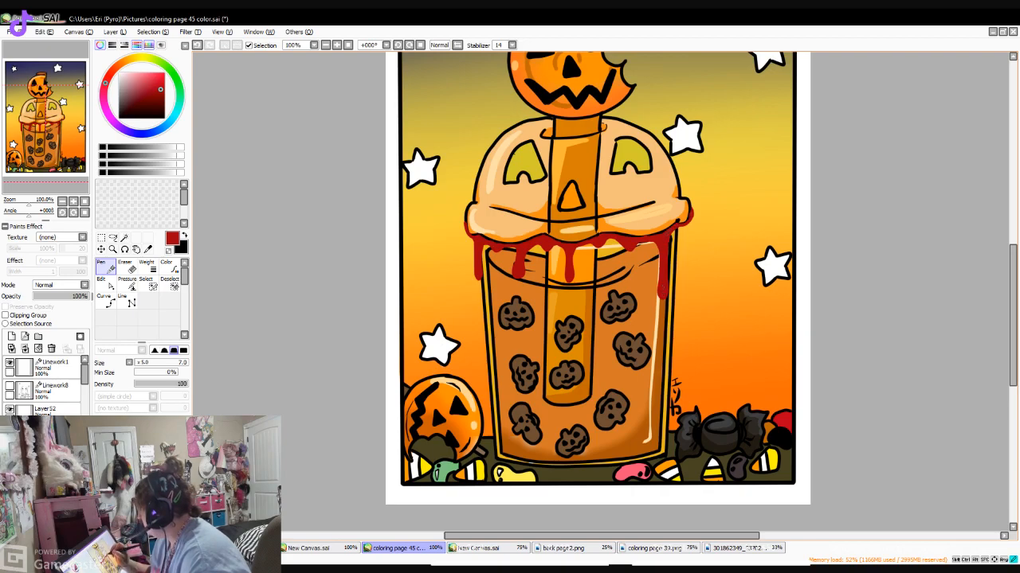
left_click_drag(687, 219, 688, 253)
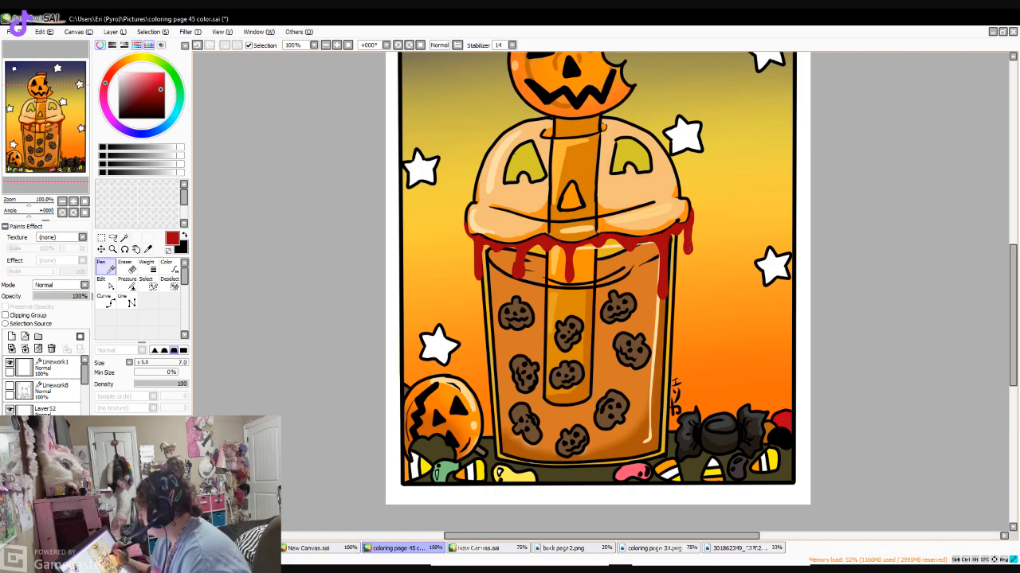
- Outline the lid's blood drips in black and add bright red highlights inside them
left_click(119, 118)
mouse_move(466, 217)
left_mouse_down()
mouse_move(480, 279)
mouse_move(483, 248)
mouse_move(500, 251)
left_mouse_up()
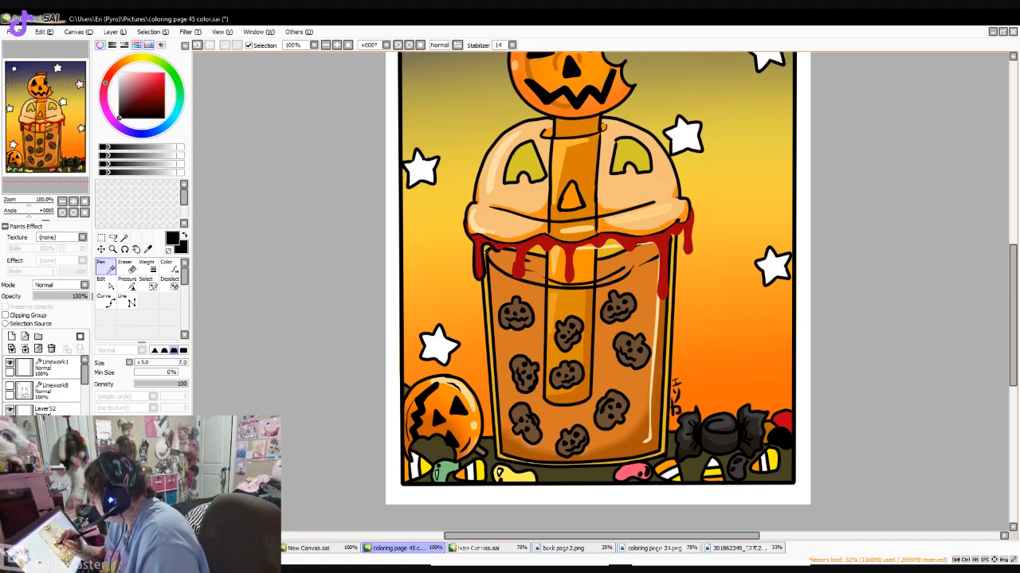
left_click(198, 45)
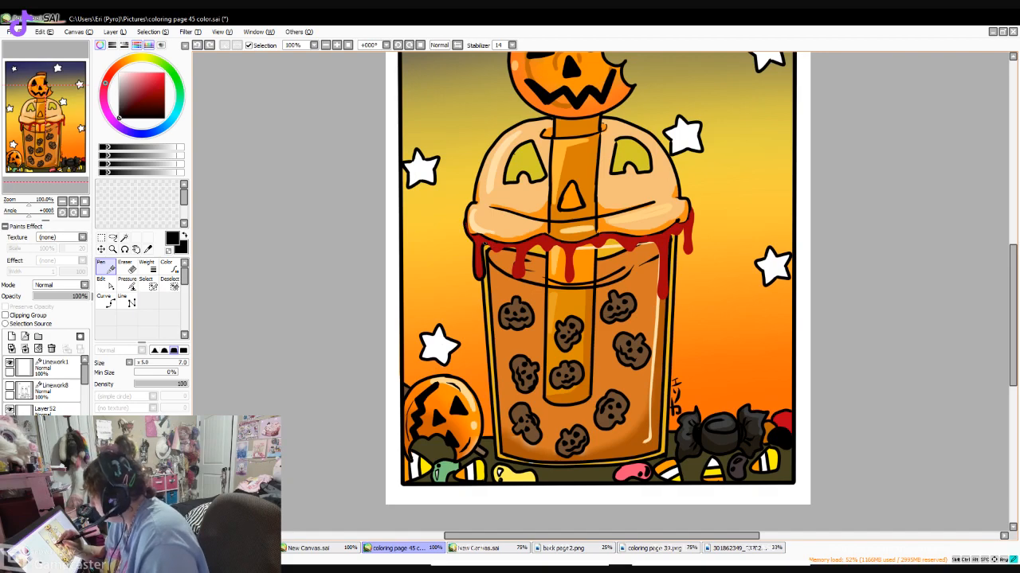
left_click_drag(498, 249, 506, 252)
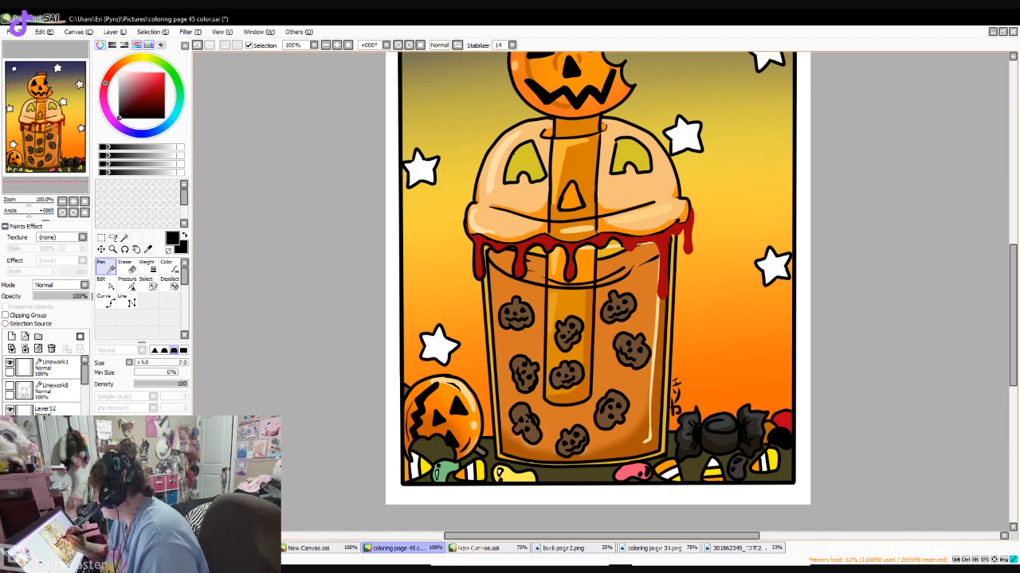
mouse_move(639, 242)
left_mouse_down()
mouse_move(654, 240)
mouse_move(659, 254)
mouse_move(658, 295)
left_mouse_up()
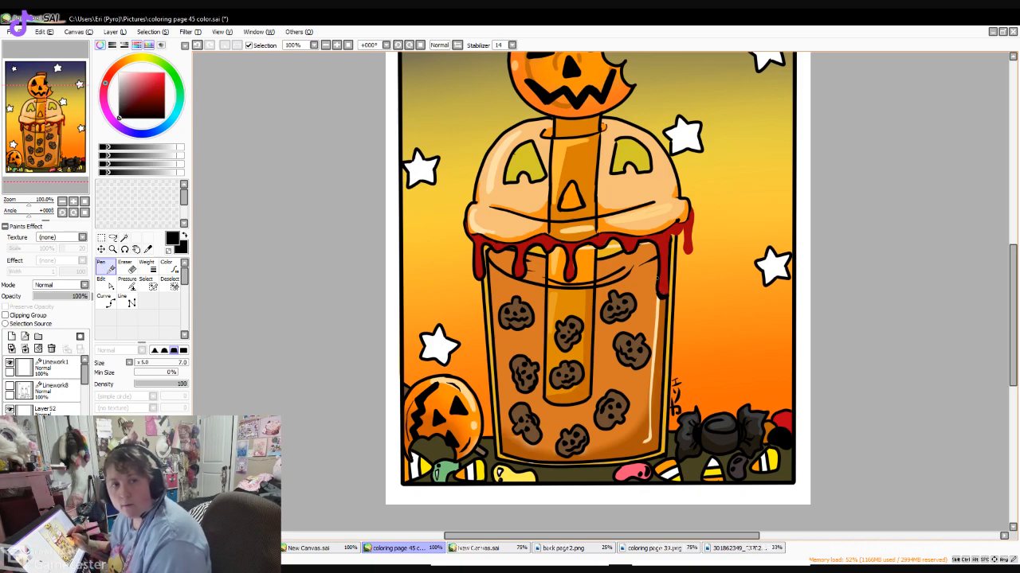
mouse_move(659, 289)
left_mouse_down()
mouse_move(667, 298)
mouse_move(674, 234)
mouse_move(684, 227)
mouse_move(687, 246)
mouse_move(693, 219)
left_mouse_up()
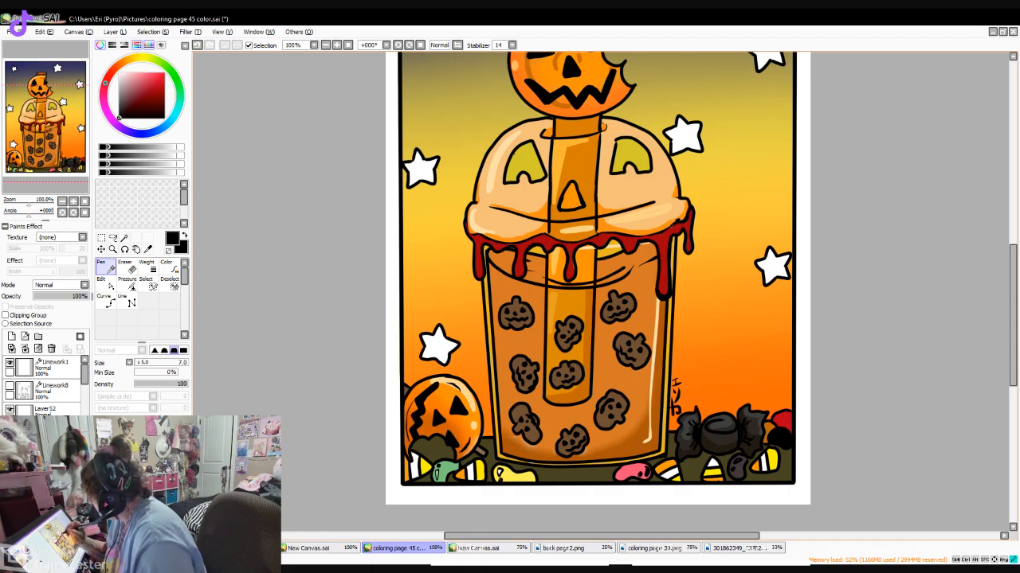
left_click_drag(645, 236, 619, 235)
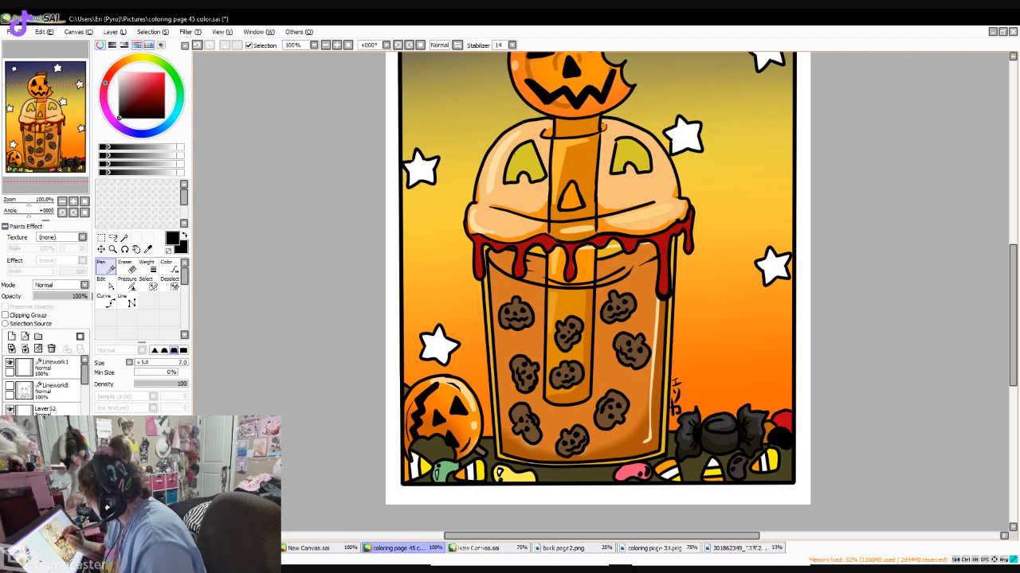
left_click_drag(542, 236, 487, 238)
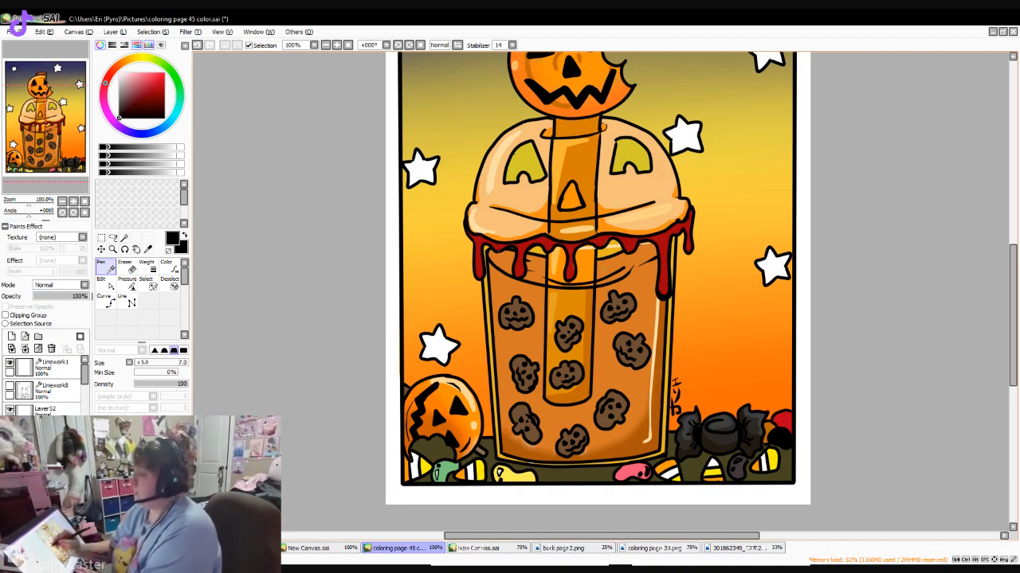
left_click(164, 80)
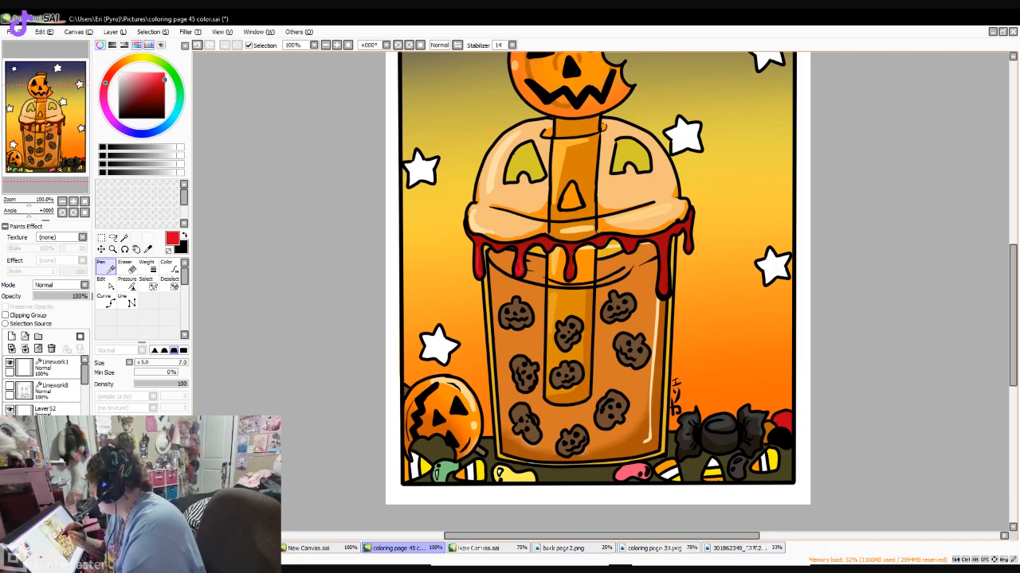
mouse_move(570, 254)
left_mouse_down()
mouse_move(570, 264)
mouse_move(611, 239)
mouse_move(637, 242)
mouse_move(661, 254)
mouse_move(660, 294)
mouse_move(666, 283)
left_mouse_up()
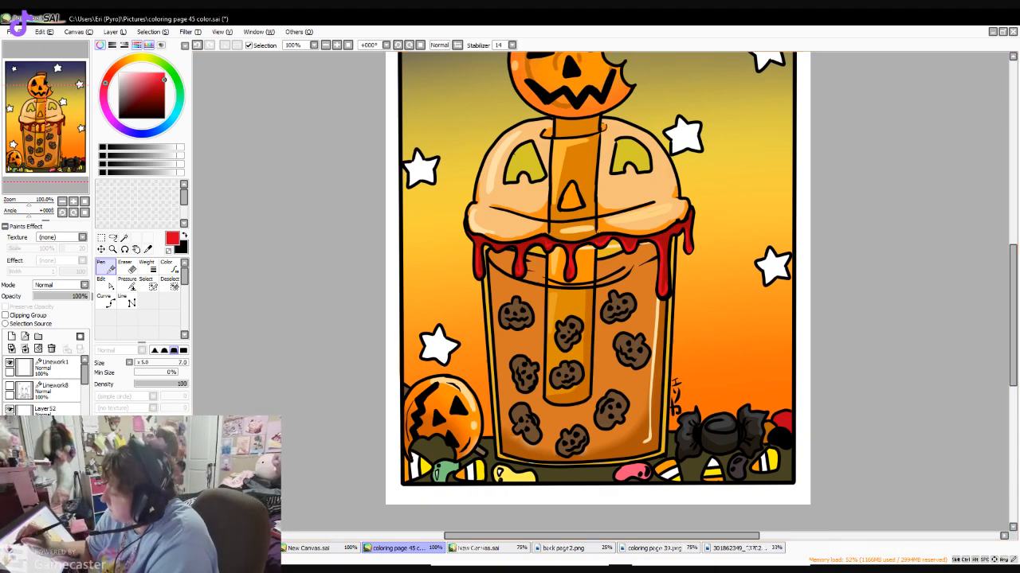
- Draw dark red blood along the bitten edge of the top pumpkin with a hanging drip, shaded in a darker red
scroll(597, 292, "up", 2)
scroll(598, 291, "up", 2)
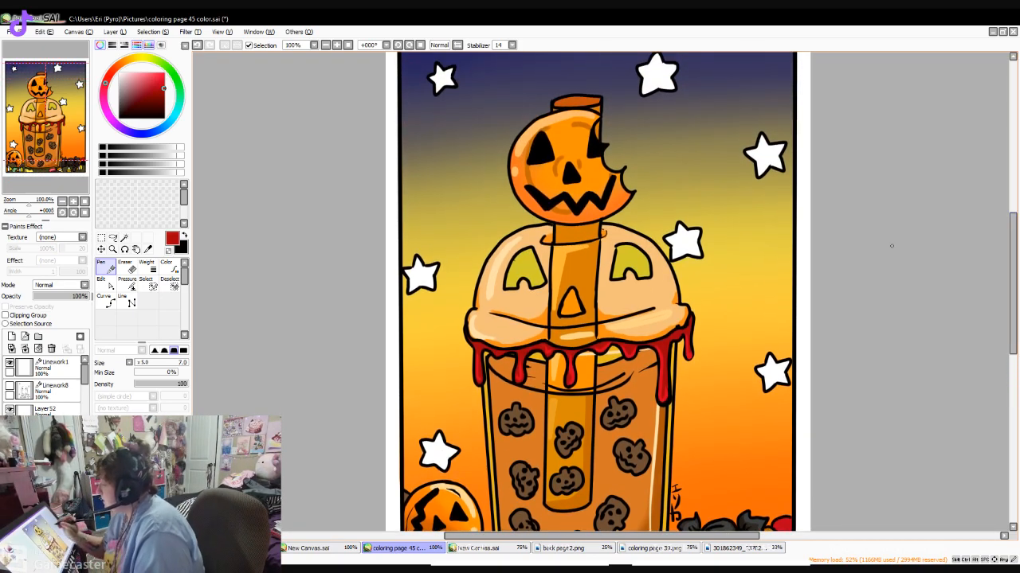
mouse_move(593, 124)
left_mouse_down()
mouse_move(609, 167)
mouse_move(625, 166)
mouse_move(632, 219)
mouse_move(633, 193)
left_mouse_up()
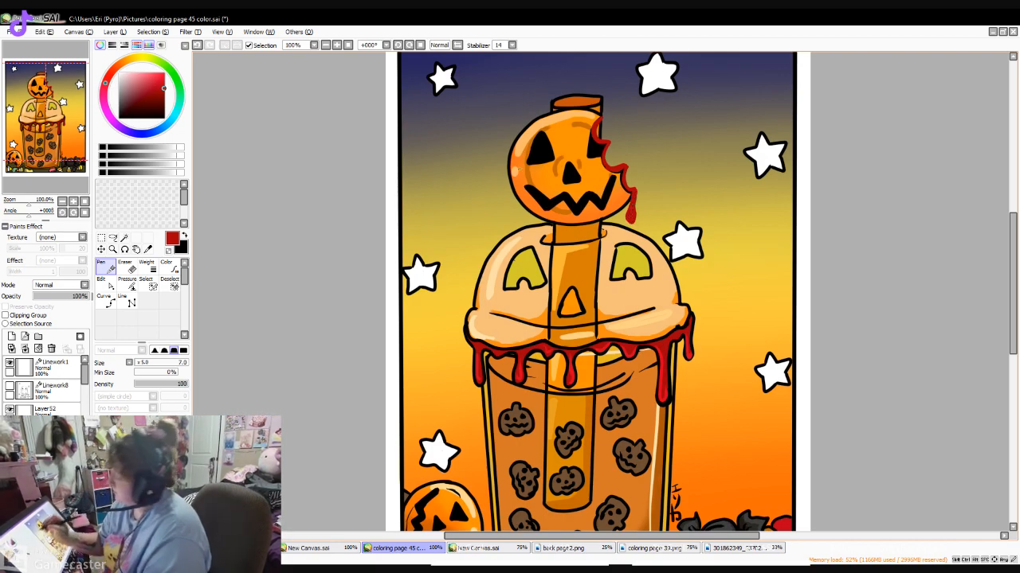
left_click(161, 94)
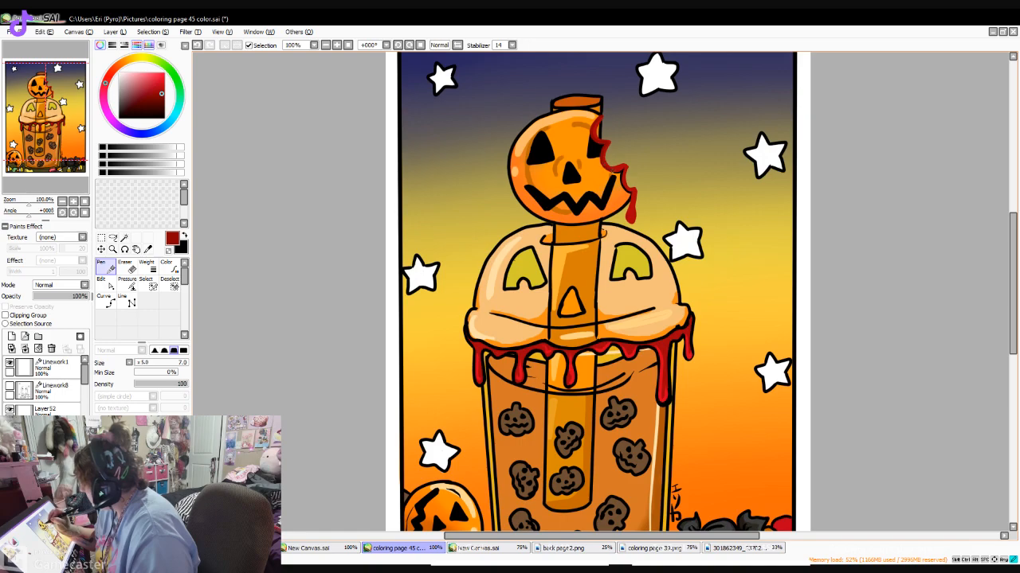
left_click_drag(621, 171, 635, 198)
- Outline the blood on the top pumpkin's bite in black and highlight it with bright red
left_click(119, 119)
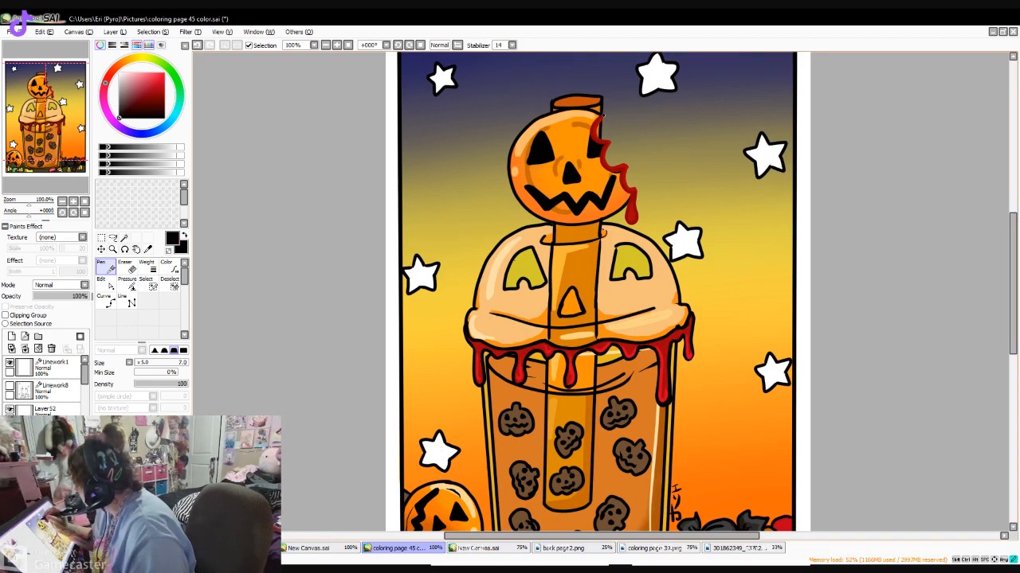
left_click_drag(603, 138, 624, 163)
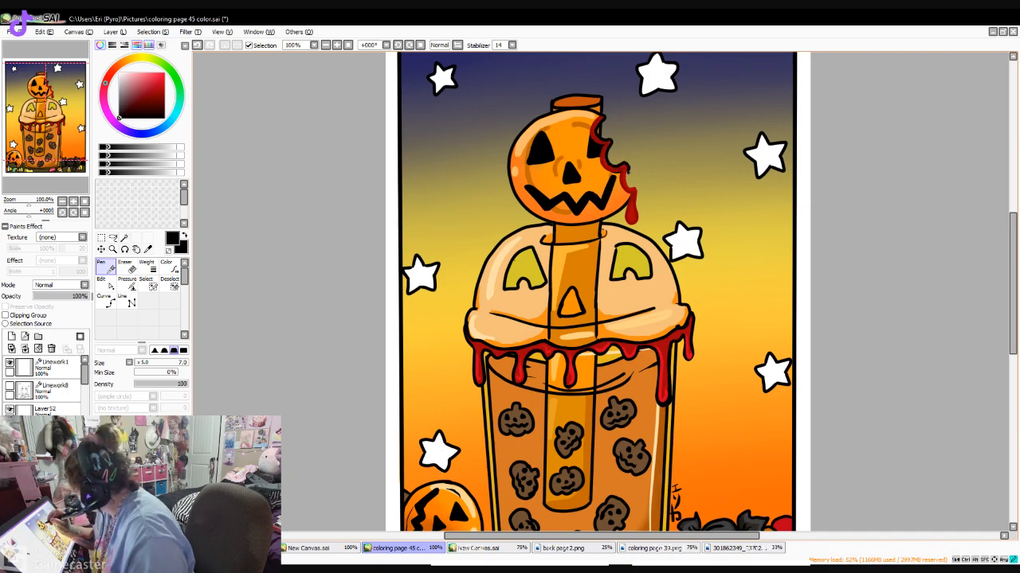
mouse_move(635, 189)
left_mouse_down()
mouse_move(627, 215)
mouse_move(625, 205)
left_mouse_up()
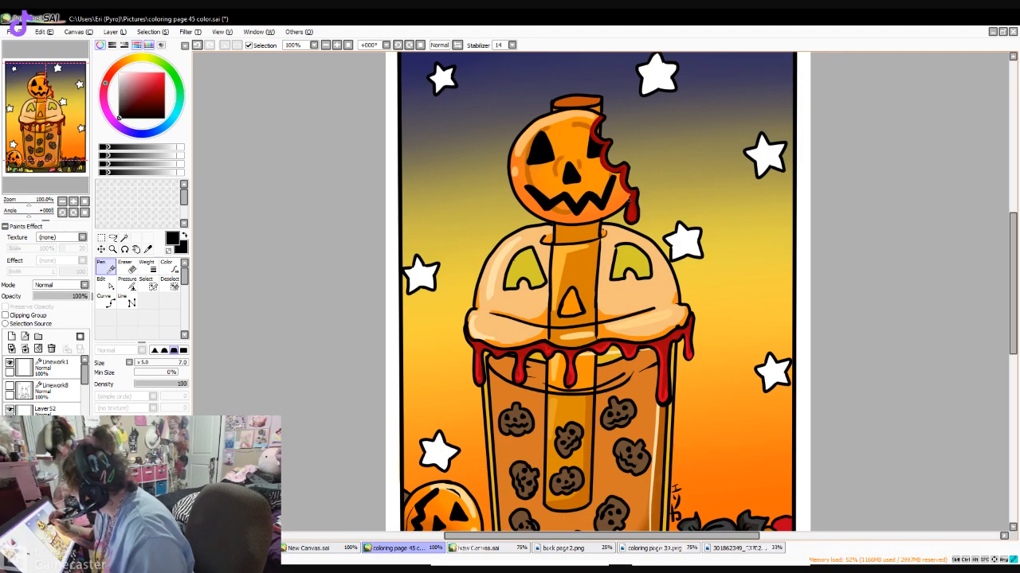
mouse_move(619, 169)
left_mouse_down()
mouse_move(599, 129)
mouse_move(599, 144)
mouse_move(596, 118)
left_mouse_up()
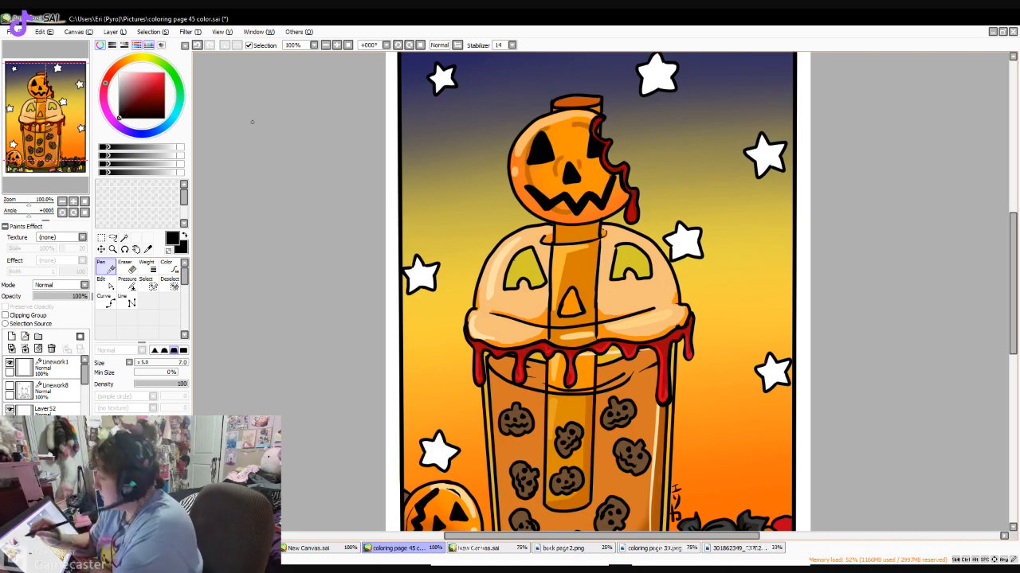
left_click(164, 81)
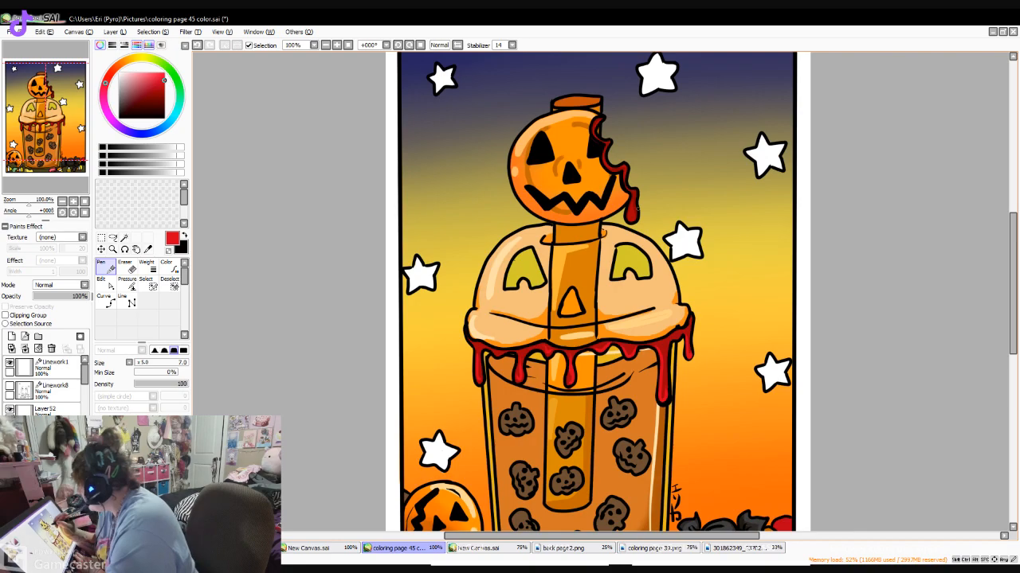
- Paint white highlights with a curved streak and a dot on the upper-left side of the top pumpkin
left_click_drag(1012, 278, 1013, 257)
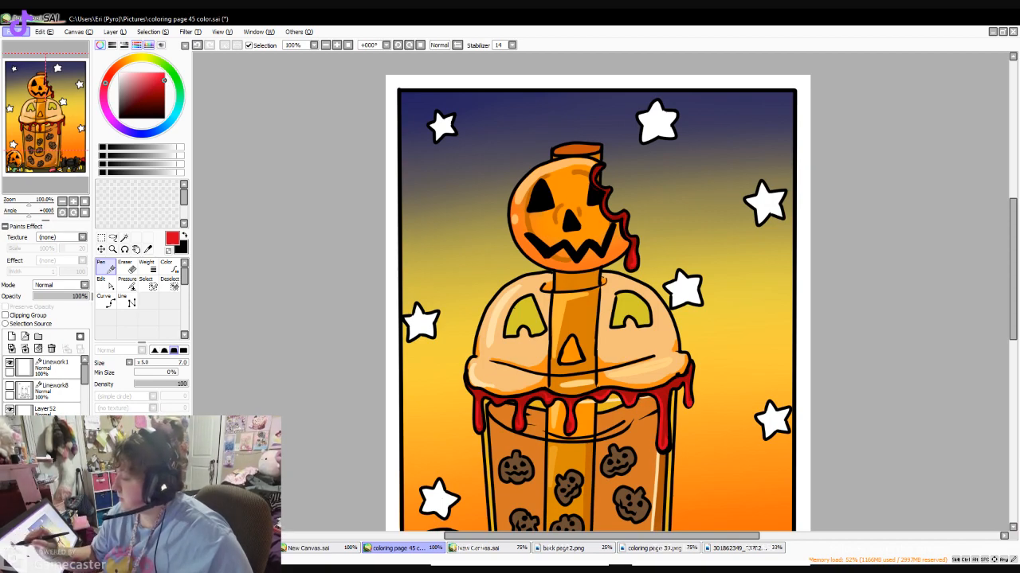
left_click(119, 74)
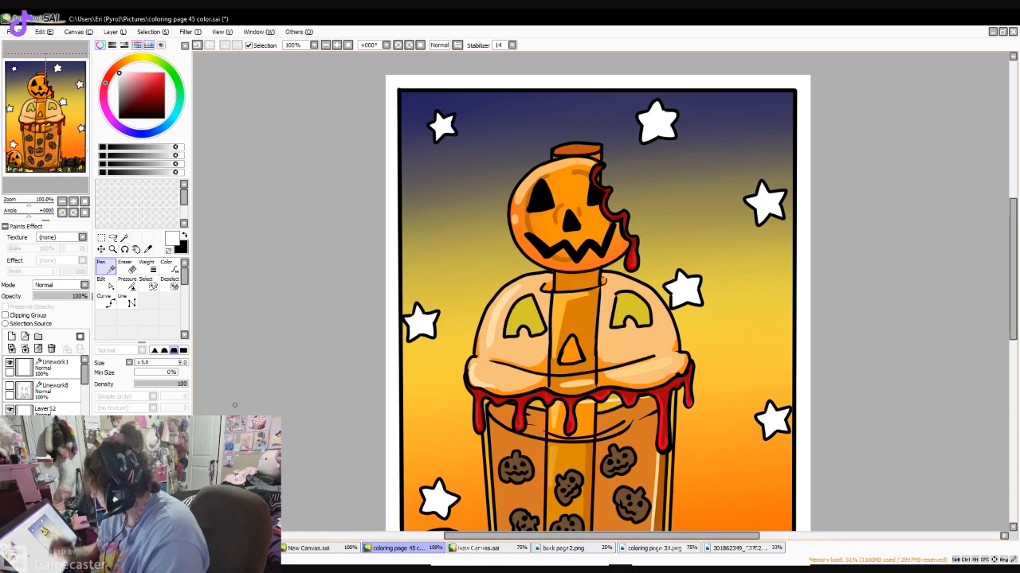
mouse_move(517, 207)
left_mouse_down()
mouse_move(523, 186)
mouse_move(548, 168)
left_mouse_up()
left_click(517, 218)
- Add white highlights to the lid, straw and cup sides, including curved strokes along the lid's lower rim and the drink's surface
left_click_drag(1013, 226, 1013, 265)
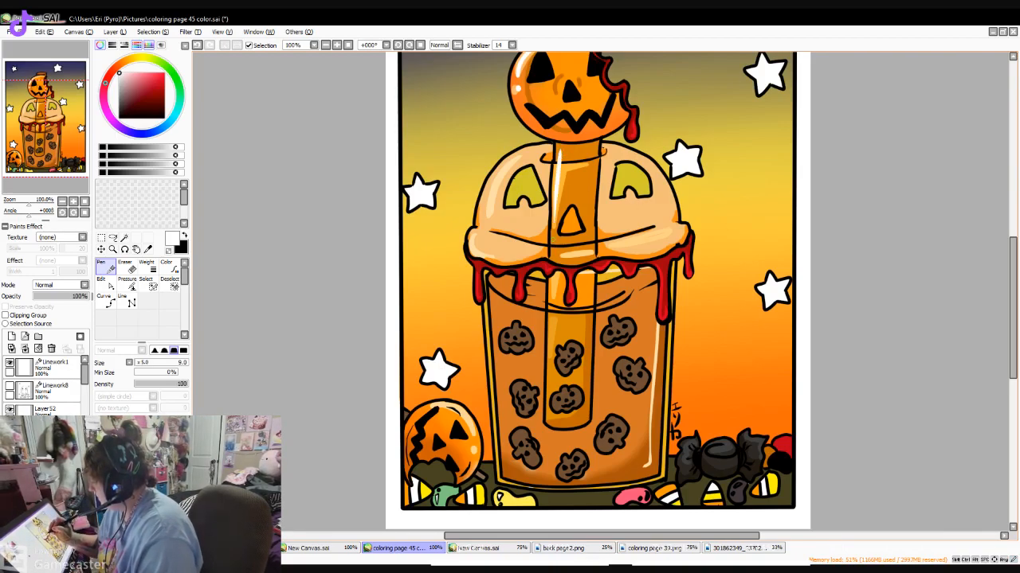
left_click_drag(481, 217, 488, 185)
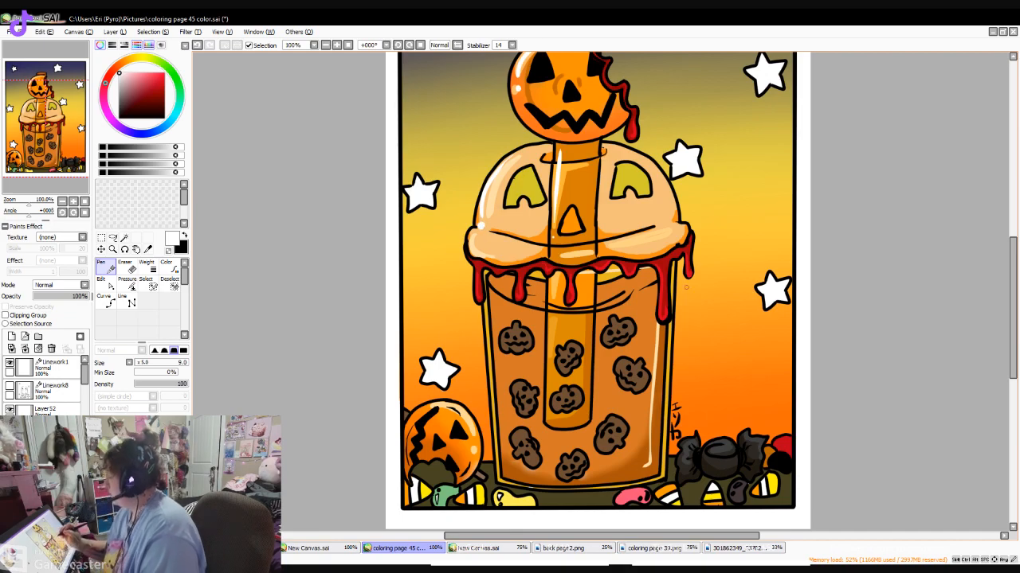
scroll(1005, 272, "down", 2)
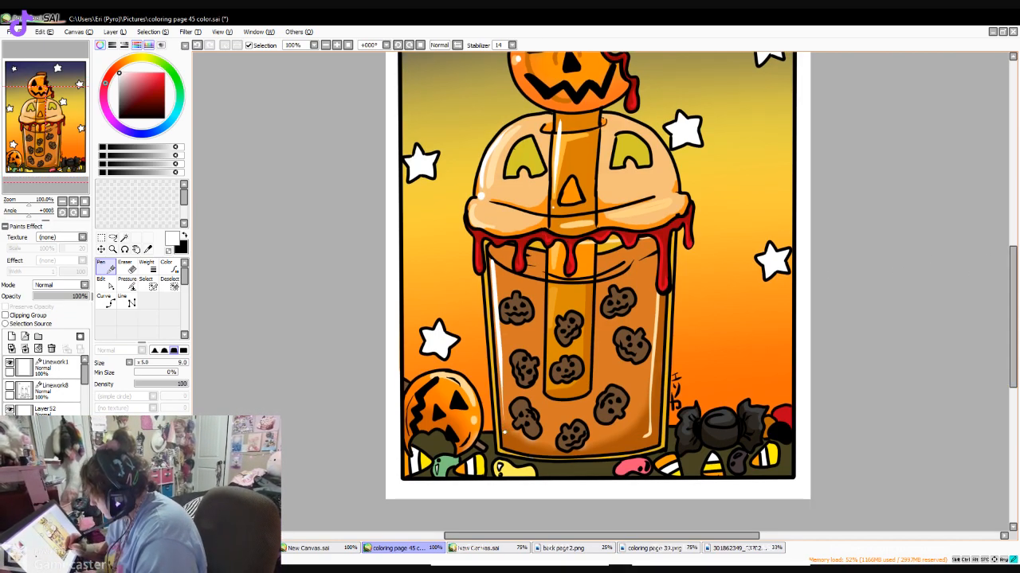
scroll(1003, 327, "up", 8)
left_click_drag(1012, 278, 1012, 300)
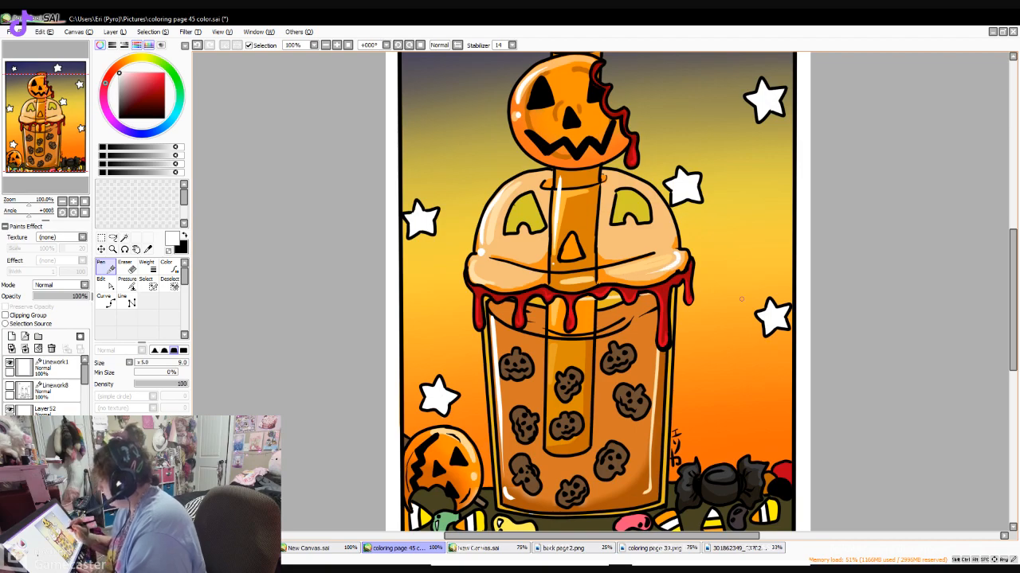
mouse_move(568, 281)
left_mouse_down()
mouse_move(554, 282)
mouse_move(609, 279)
left_mouse_up()
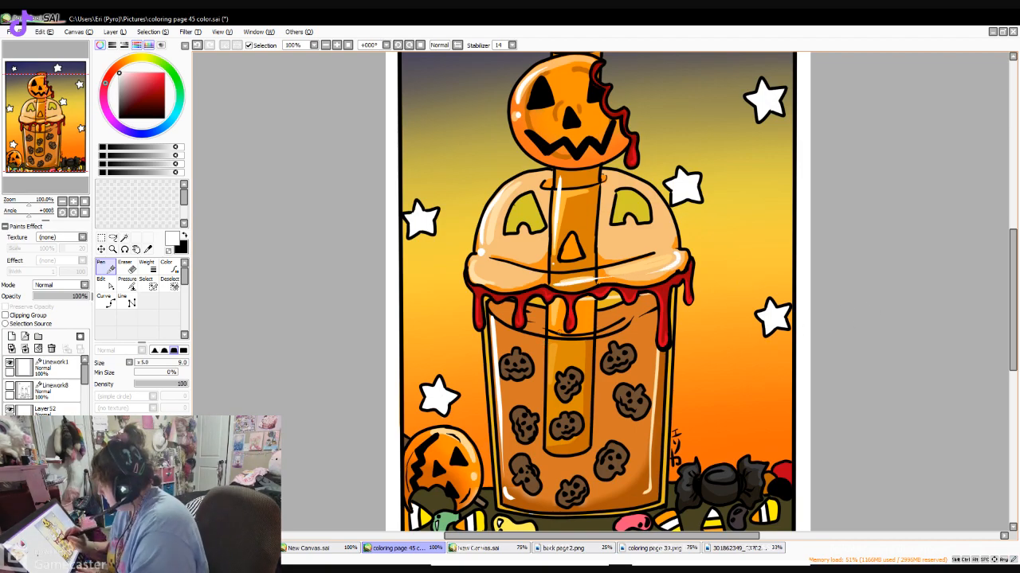
left_click_drag(528, 338, 620, 338)
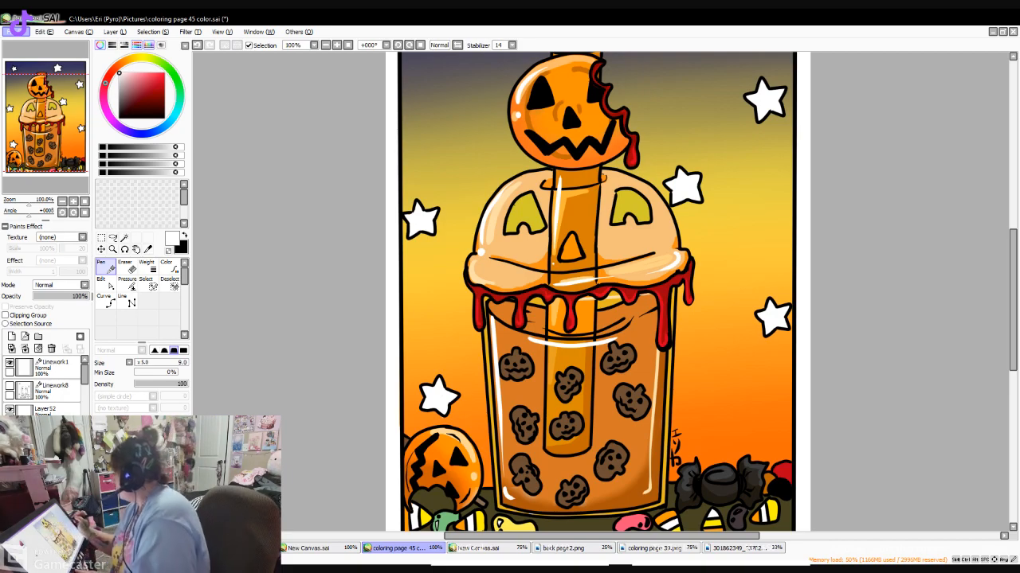
- Add a white highlight to the straw's top end and save the finished picture as Trick or treat boba.png
left_click_drag(1013, 300, 1012, 278)
scroll(877, 210, "up", 1)
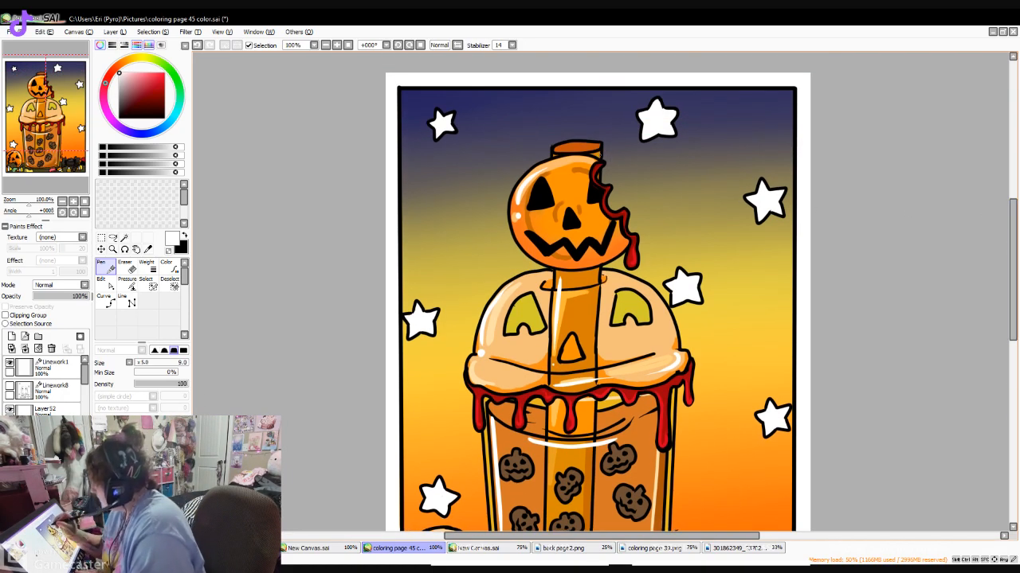
mouse_move(555, 152)
left_mouse_down()
mouse_move(586, 152)
mouse_move(553, 157)
left_mouse_up()
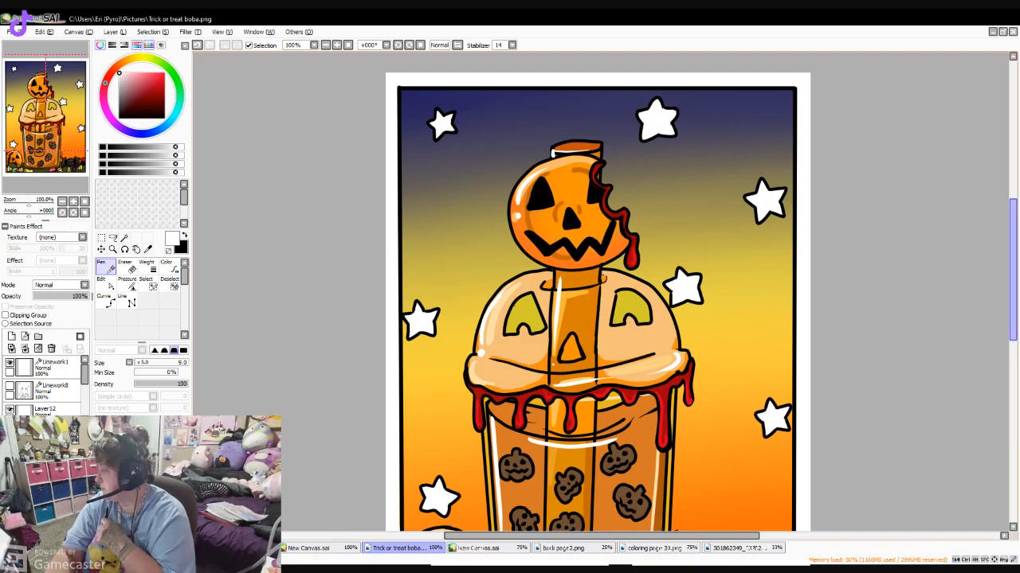
scroll(886, 274, "down", 3)
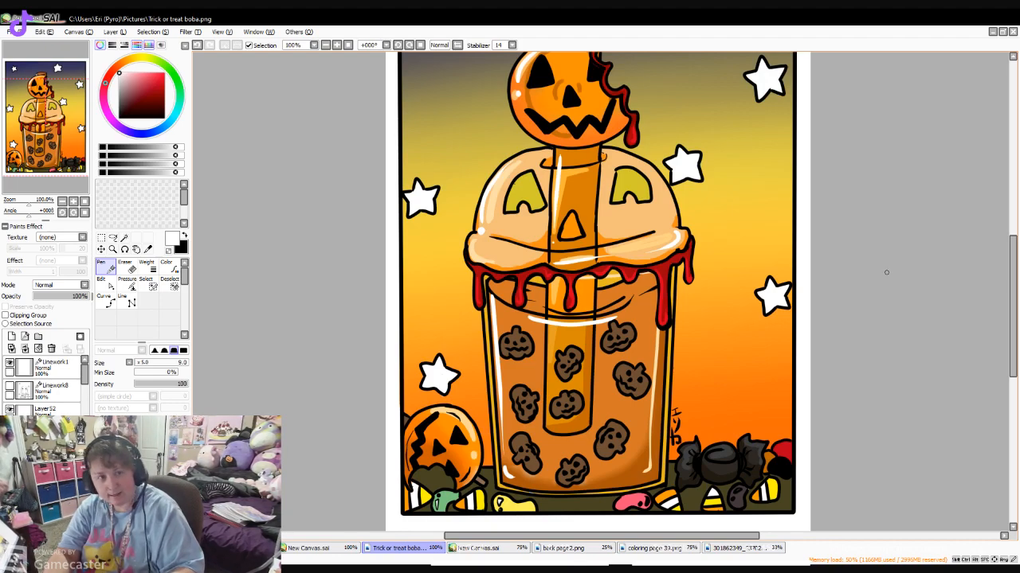